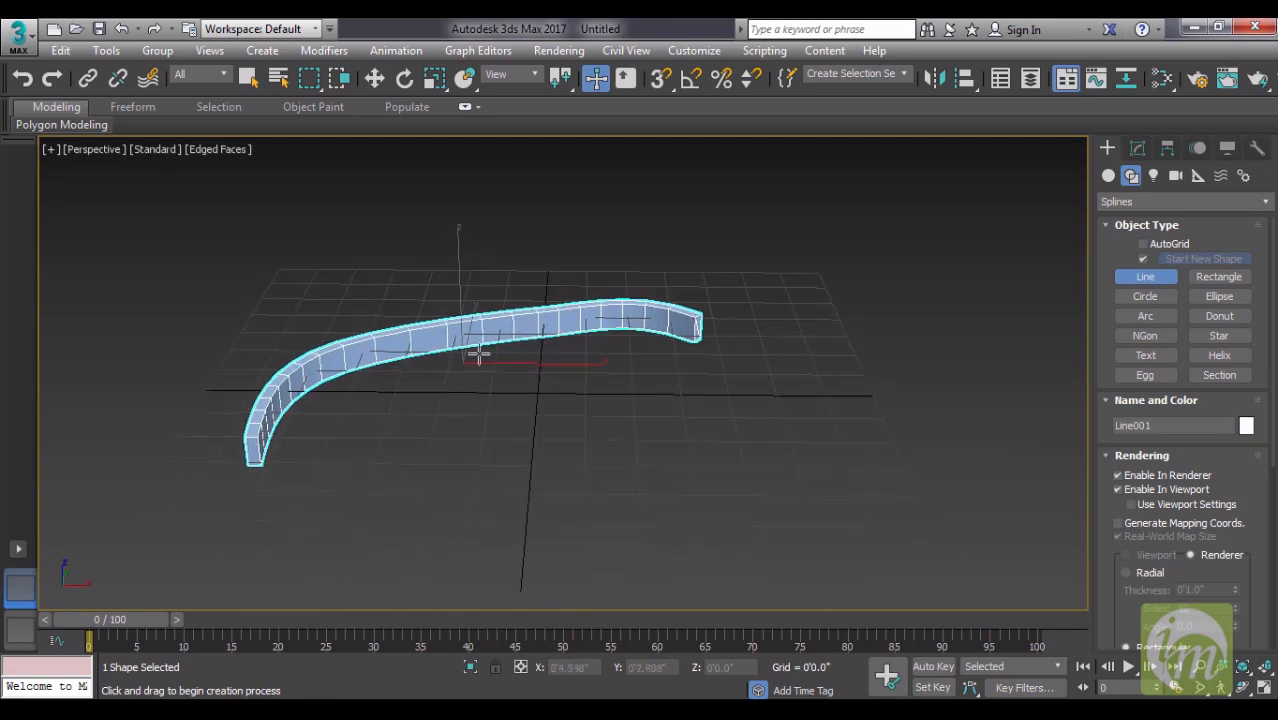
- Turn off Enable In Renderer and Enable In Viewport for the curved line
{"action": "left_click", "coordinate": [1152, 481]}
{"action": "left_click", "coordinate": [1153, 491]}
{"action": "middle_click_drag", "start_coordinate": [527, 459], "coordinate": [893, 371], "text": "alt"}
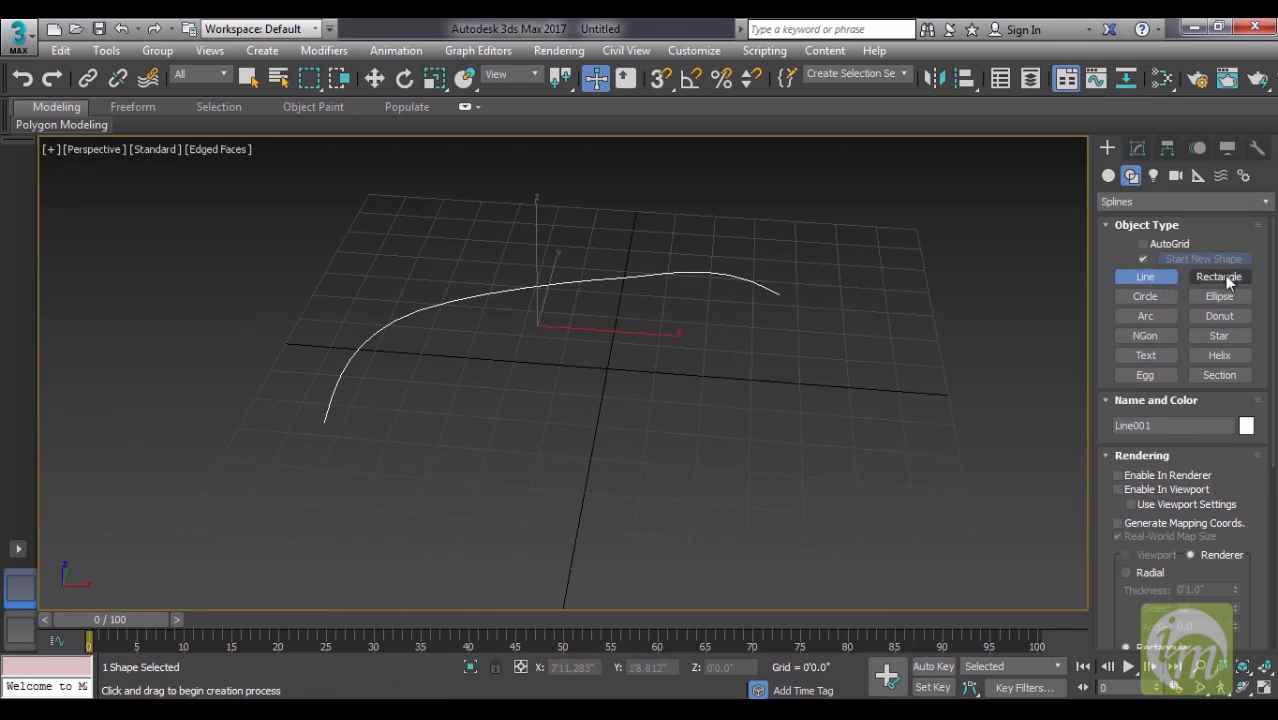
- Examine the Vertex, Segment and Spline sub-object levels of the curved line
{"action": "left_click", "coordinate": [1137, 148]}
{"action": "left_click", "coordinate": [1108, 229]}
{"action": "left_click", "coordinate": [1142, 245]}
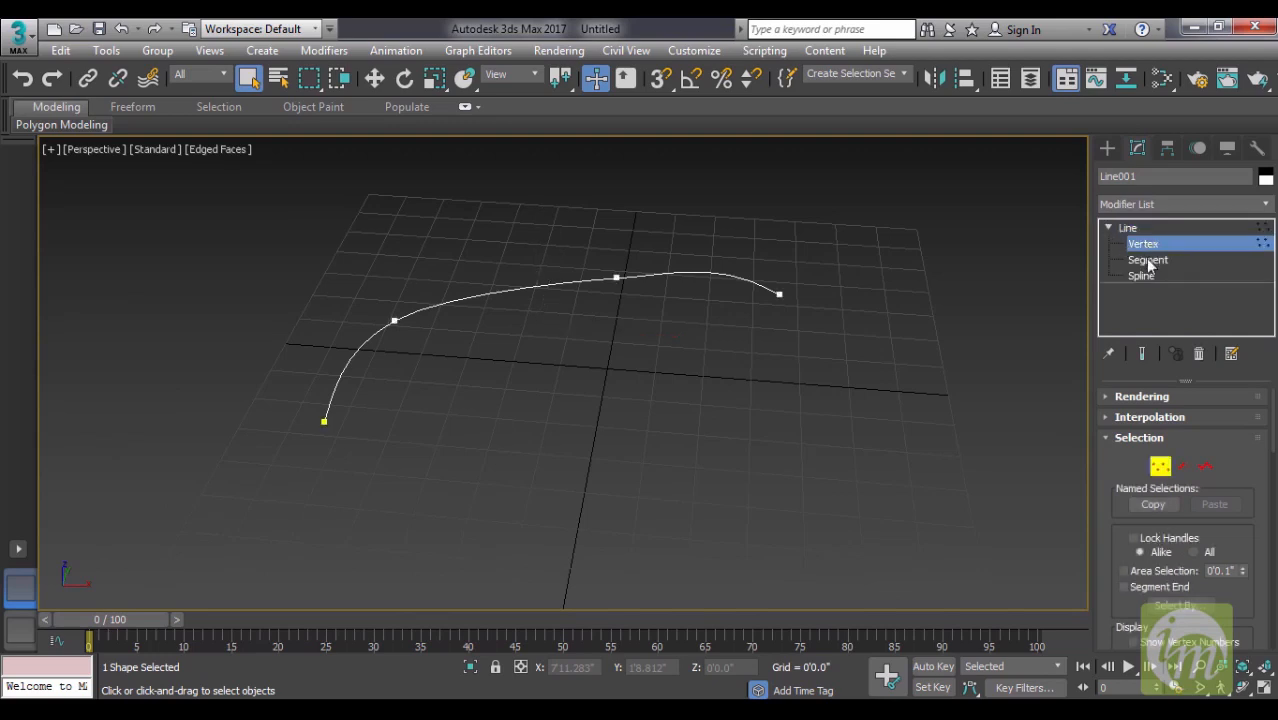
{"action": "left_click", "coordinate": [1148, 261]}
{"action": "left_click", "coordinate": [1141, 276]}
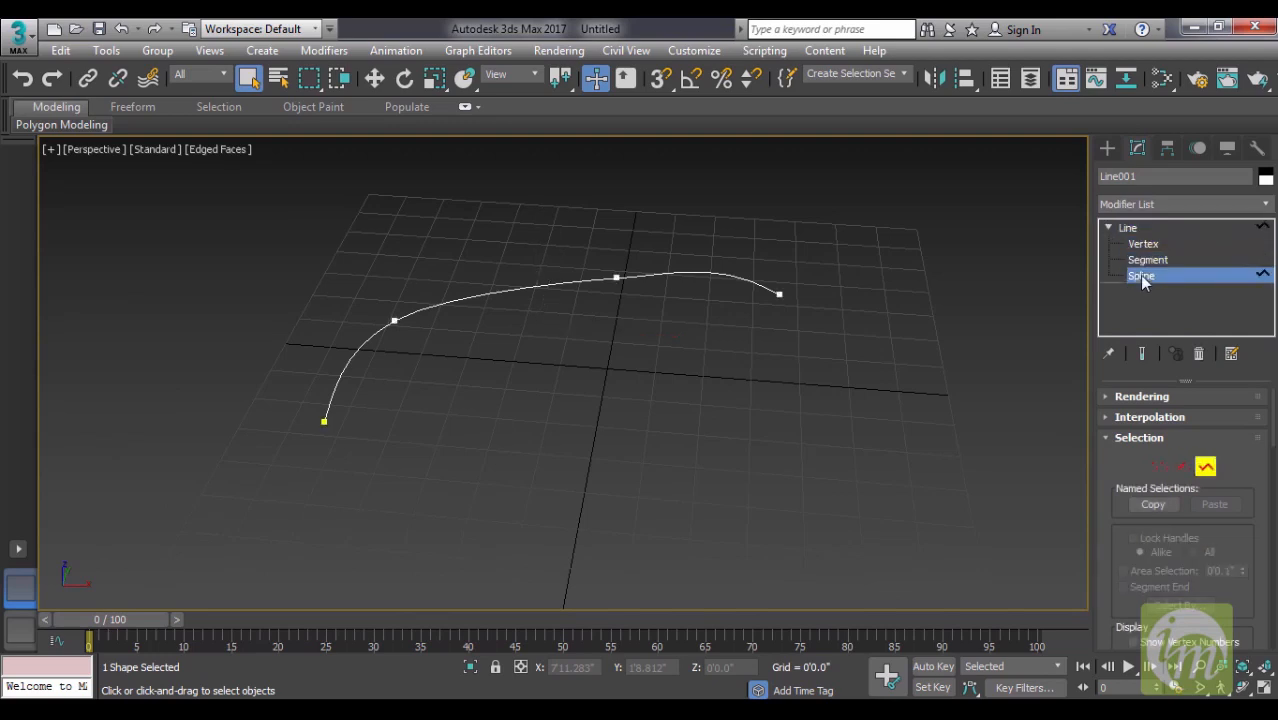
{"action": "left_click", "coordinate": [1138, 260]}
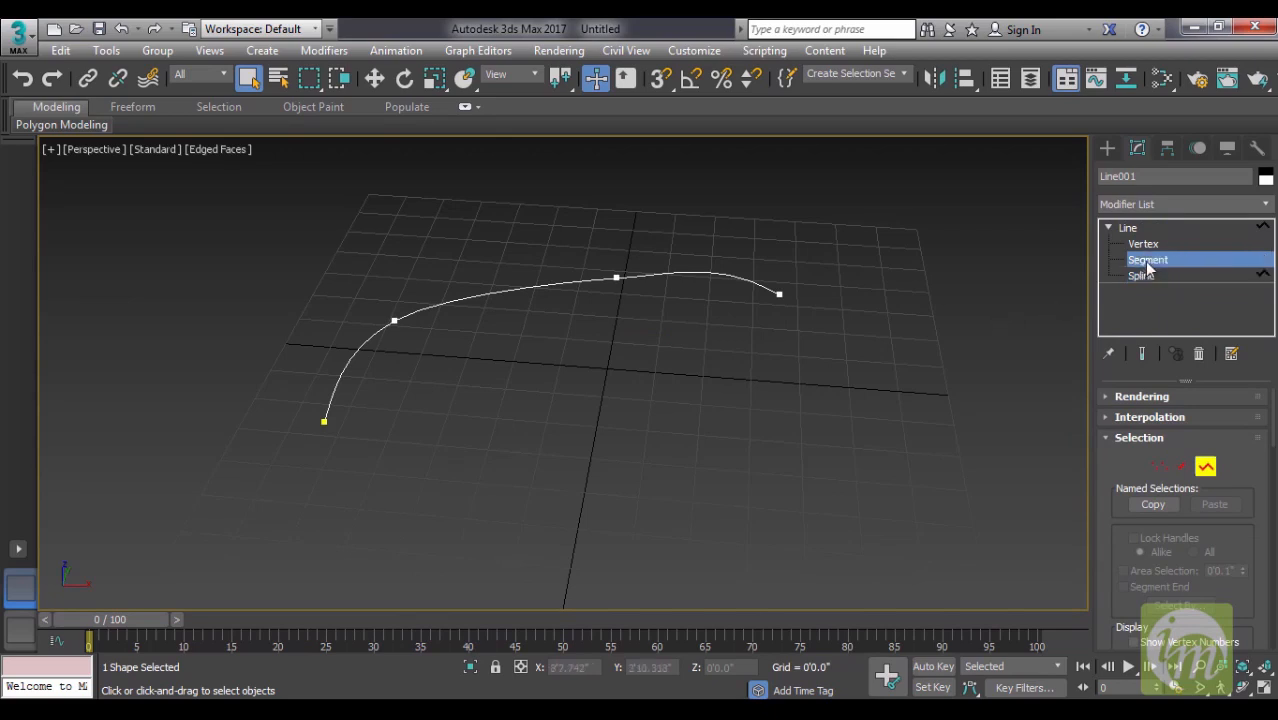
{"action": "left_click", "coordinate": [1130, 244]}
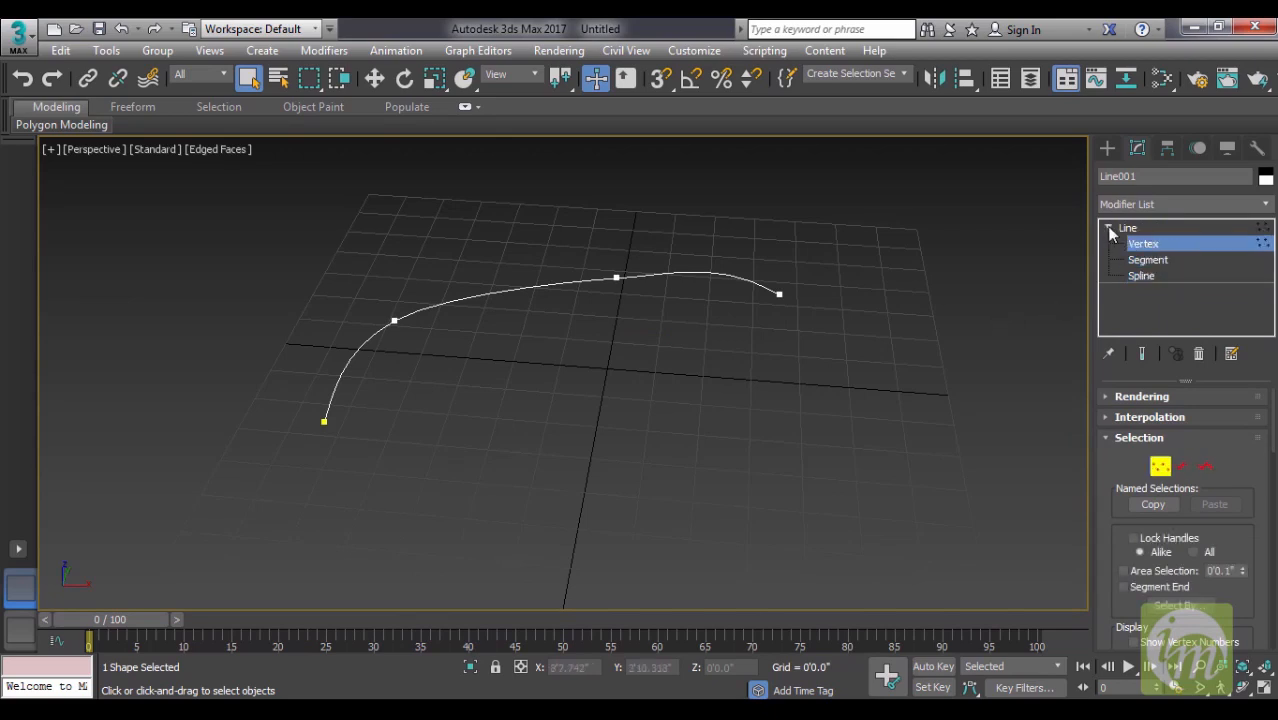
{"action": "left_click", "coordinate": [1109, 229]}
{"action": "middle_click_drag", "start_coordinate": [727, 343], "coordinate": [708, 303]}
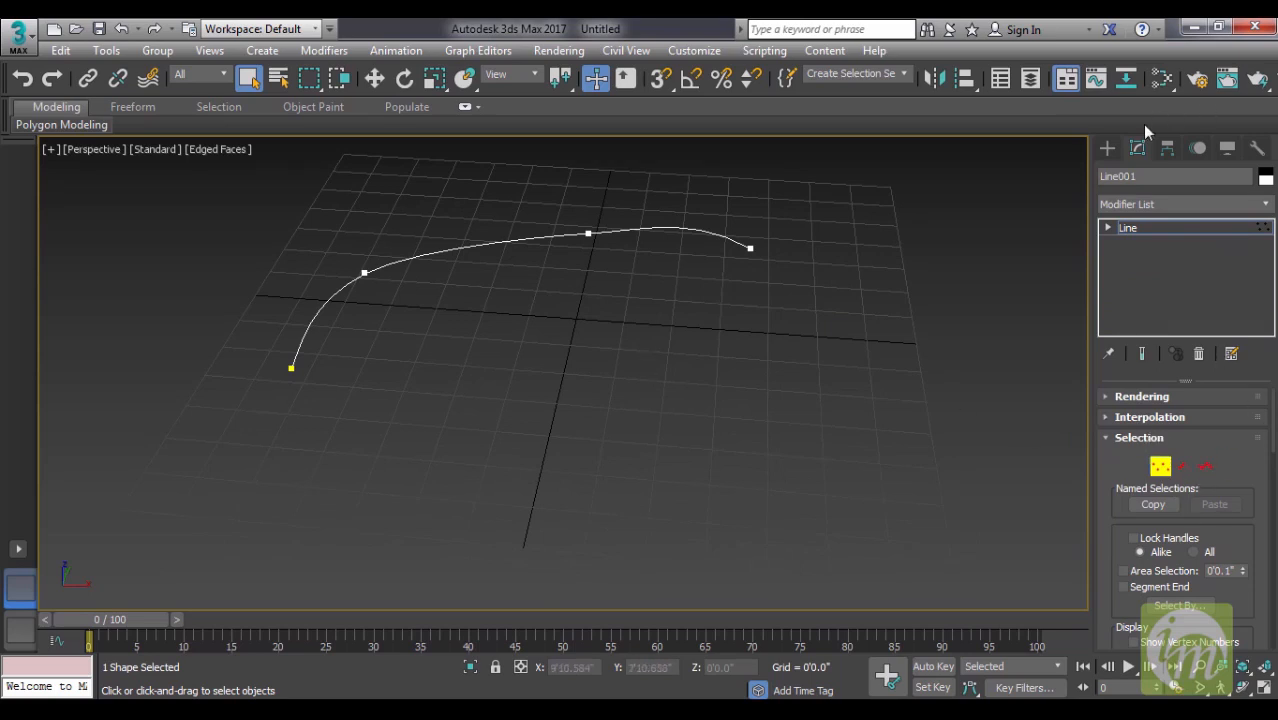
- Draw a rectangle spline on the grid in front of the curved line's far end and show its modifier settings
{"action": "left_click", "coordinate": [1106, 146]}
{"action": "left_click", "coordinate": [1219, 279]}
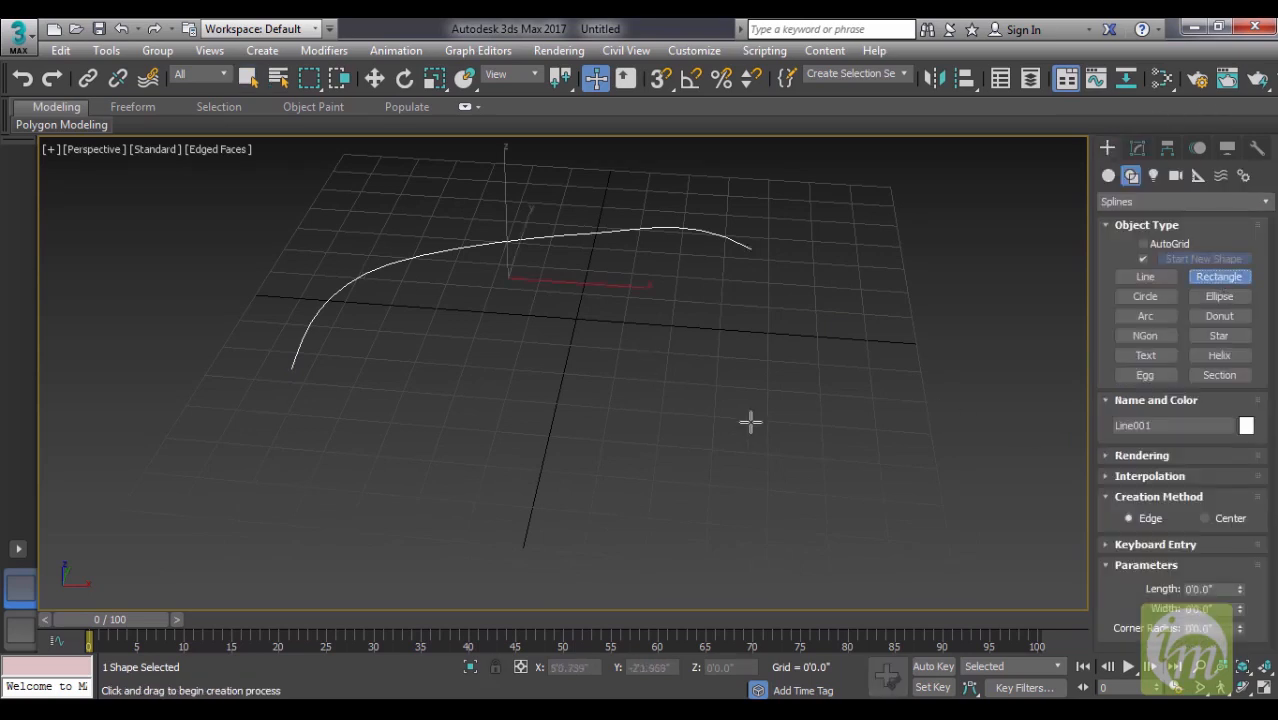
{"action": "left_click_drag", "start_coordinate": [610, 267], "coordinate": [893, 463]}
{"action": "right_click", "coordinate": [921, 306]}
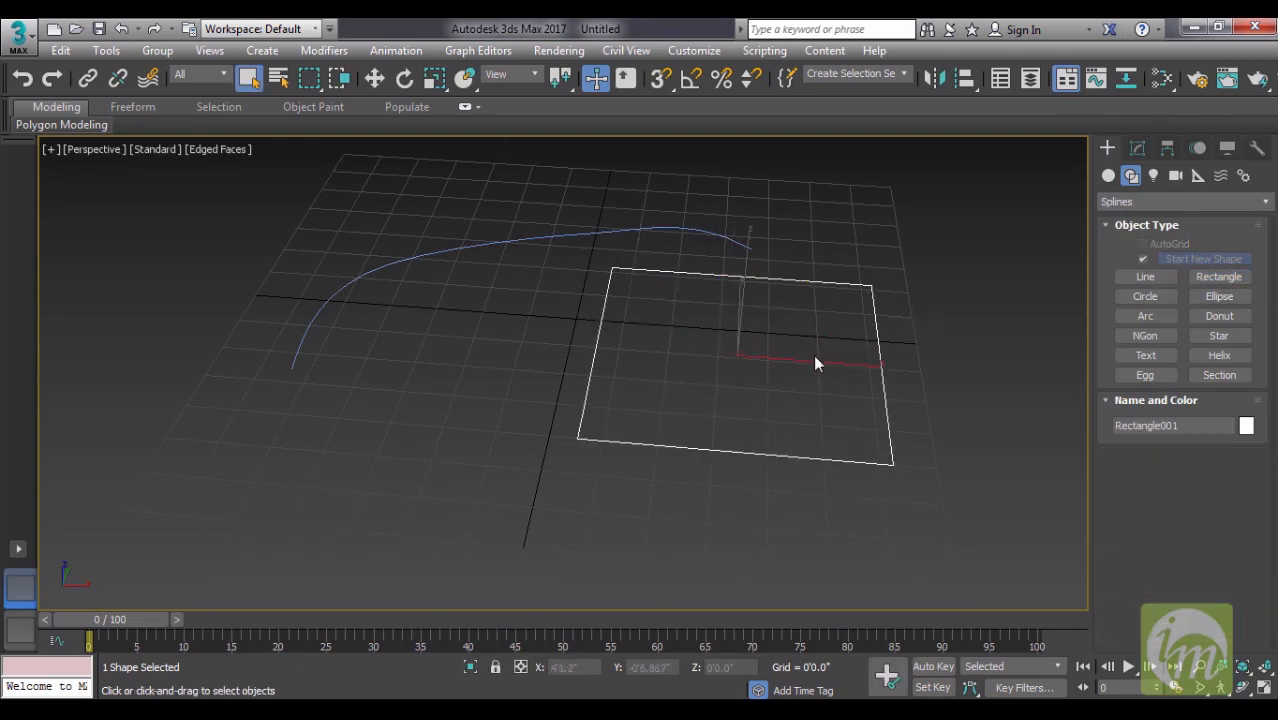
{"action": "left_click", "coordinate": [1137, 150]}
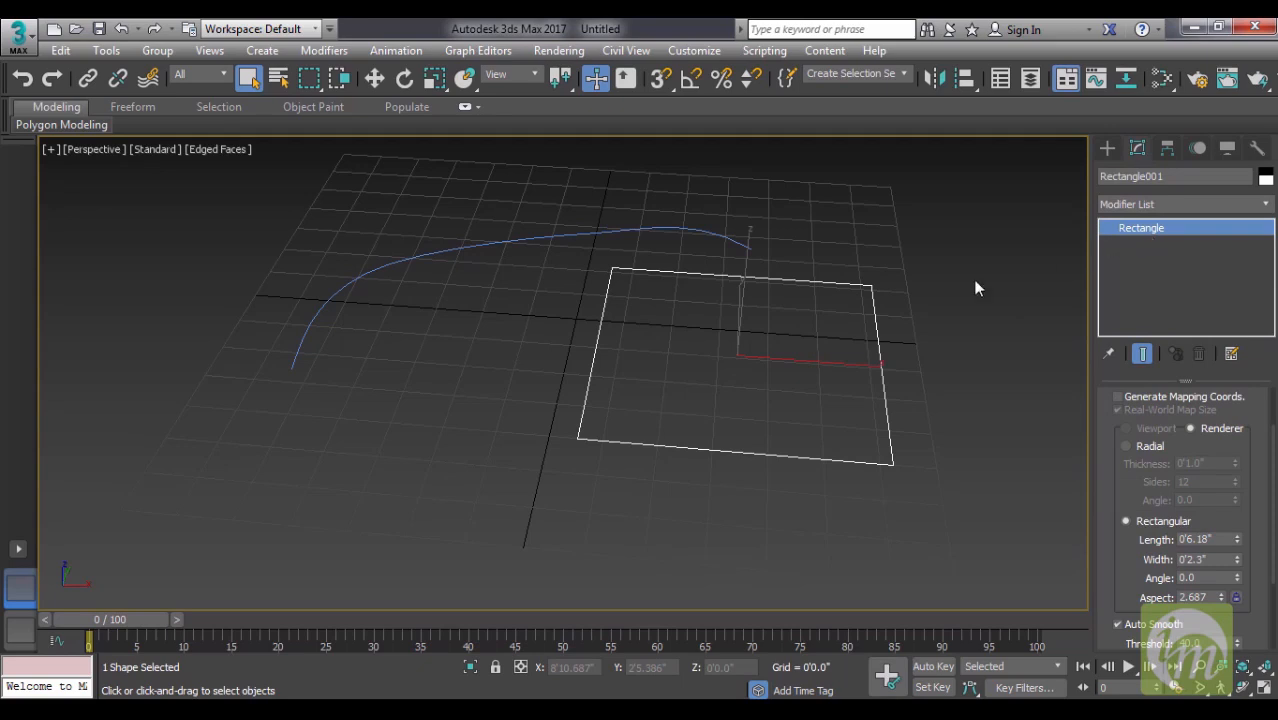
{"action": "key", "text": "r"}
{"action": "left_click_drag", "start_coordinate": [751, 357], "coordinate": [770, 378]}
{"action": "key", "text": "ctrl+z"}
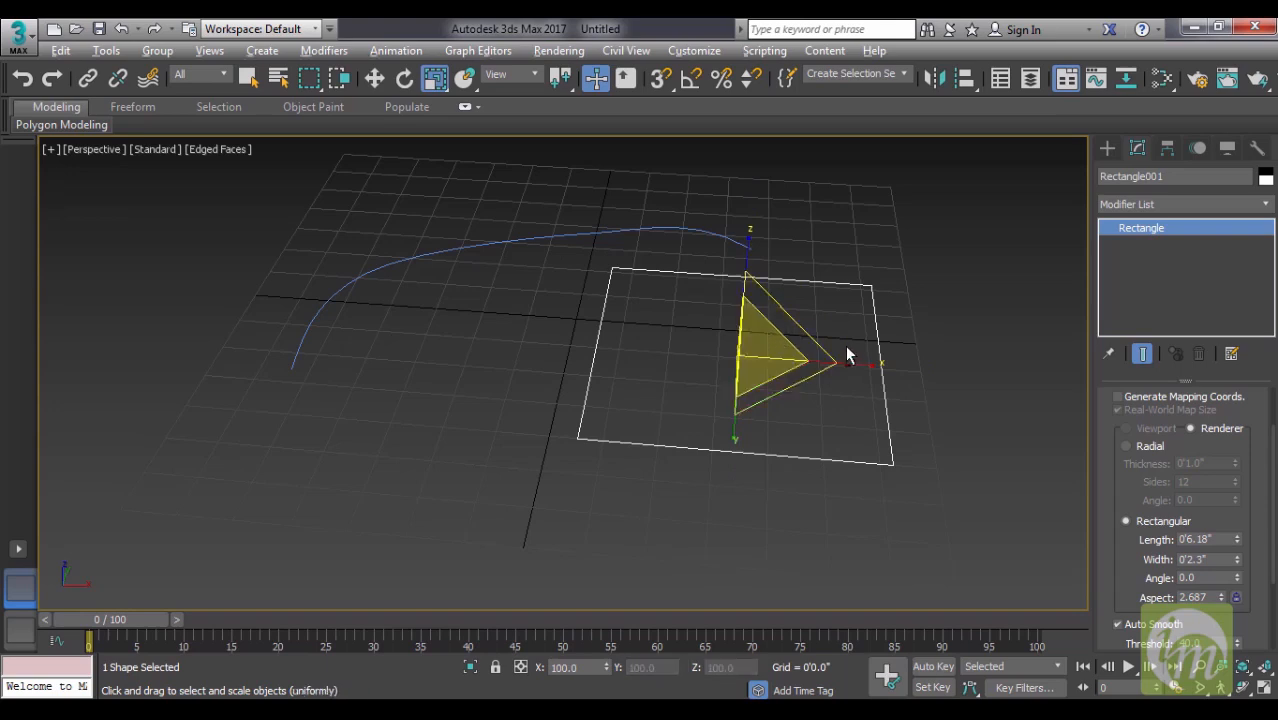
- Convert the rectangle to an Editable Spline
{"action": "middle_click_drag", "start_coordinate": [845, 345], "coordinate": [853, 358], "text": "alt"}
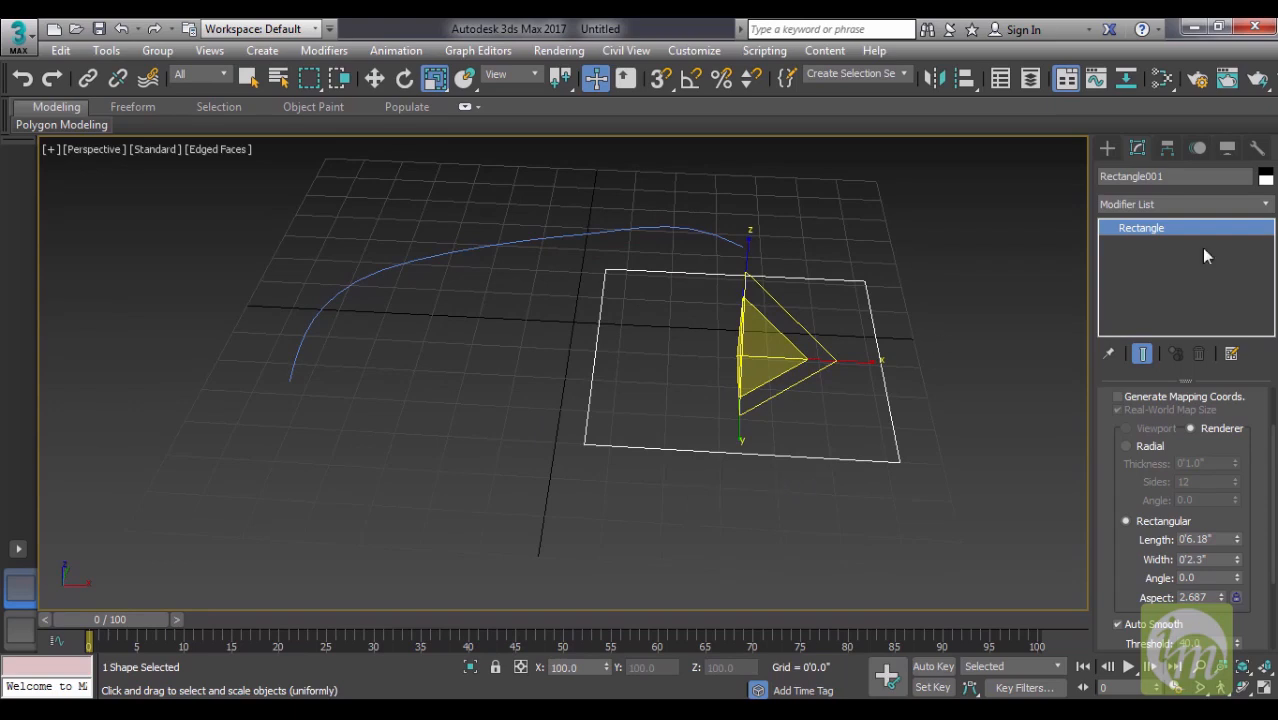
{"action": "right_click", "coordinate": [1140, 231]}
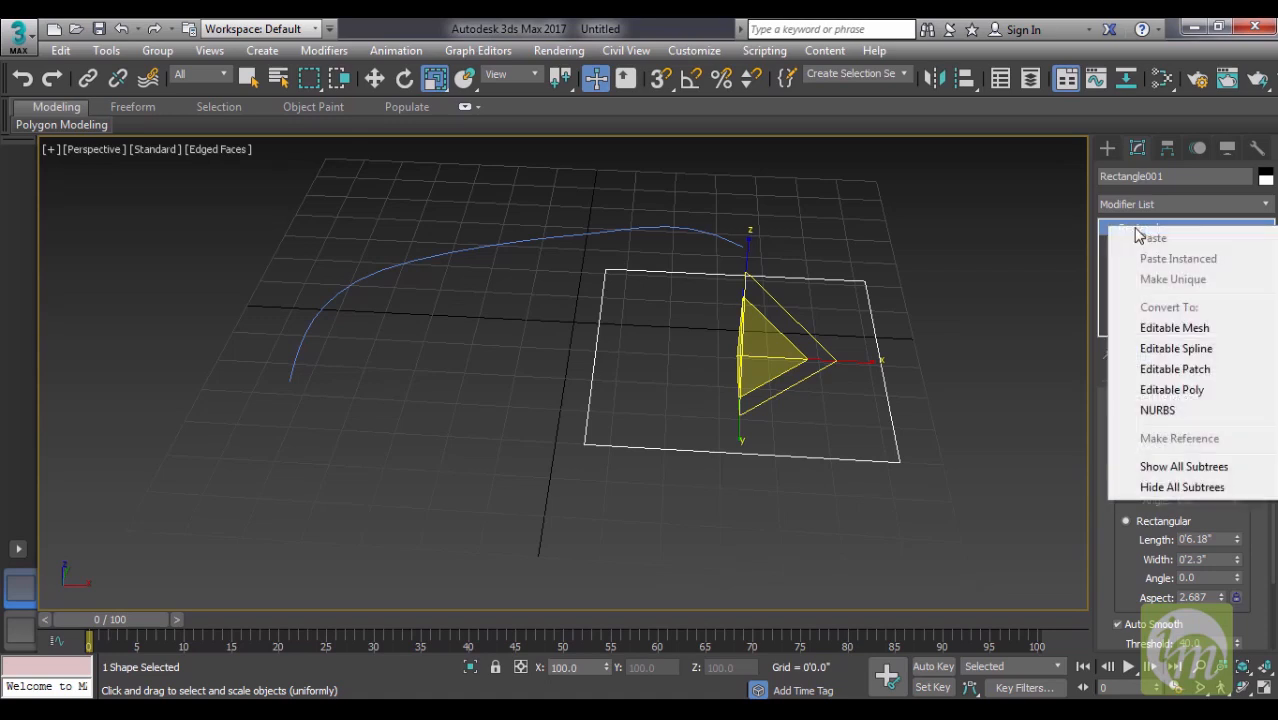
{"action": "left_click", "coordinate": [1197, 357]}
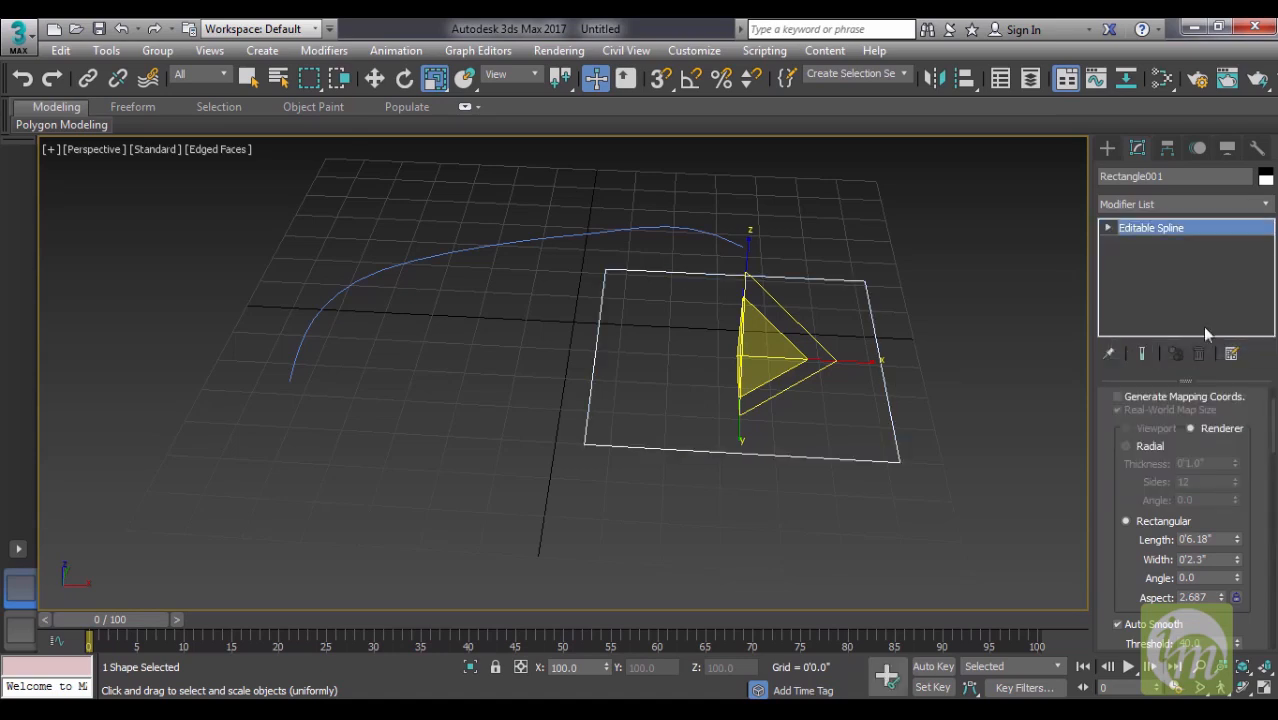
- Compare the sub-object levels of the curved line with those of the converted rectangle
{"action": "left_click", "coordinate": [712, 233]}
{"action": "left_click", "coordinate": [1107, 227]}
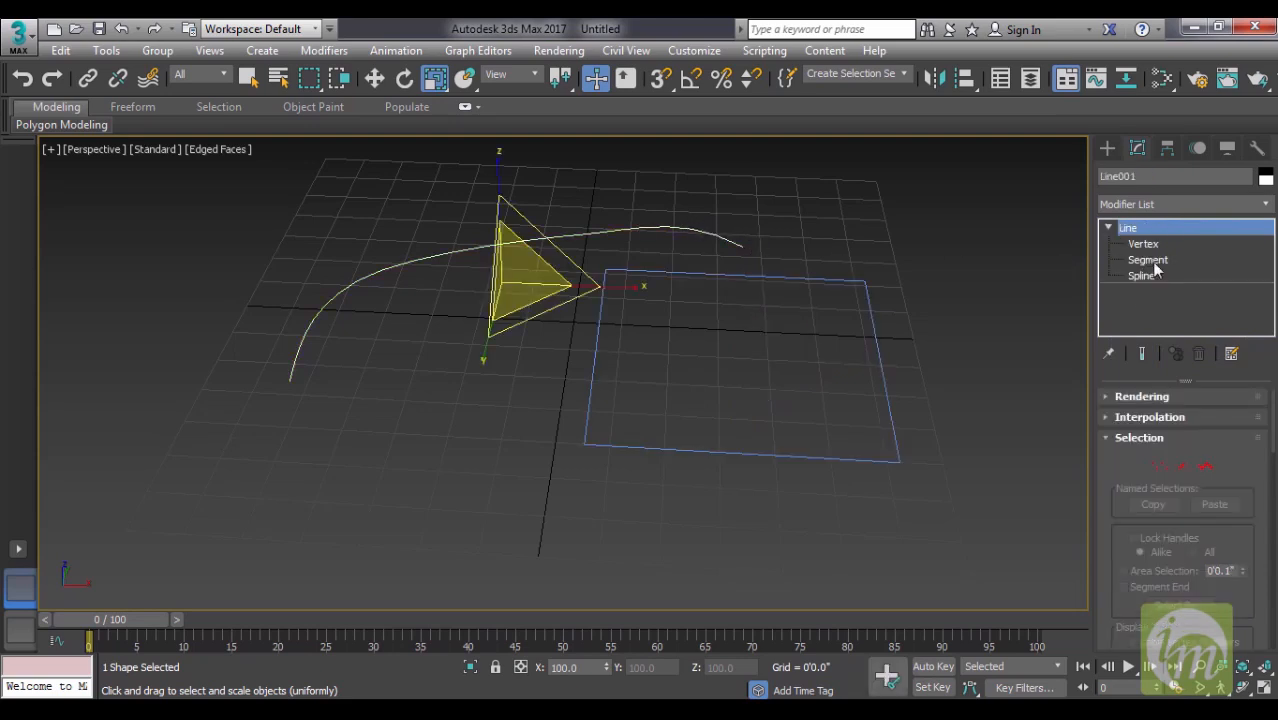
{"action": "left_click", "coordinate": [868, 321]}
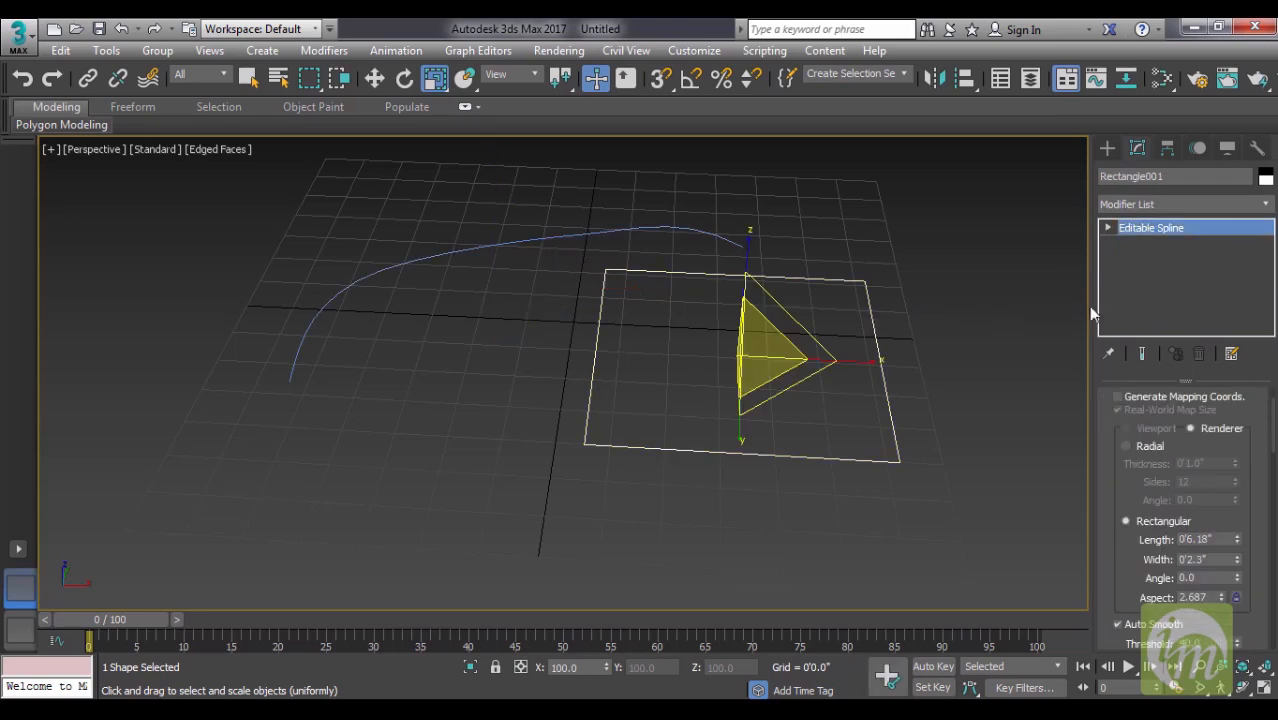
{"action": "left_click", "coordinate": [1108, 228]}
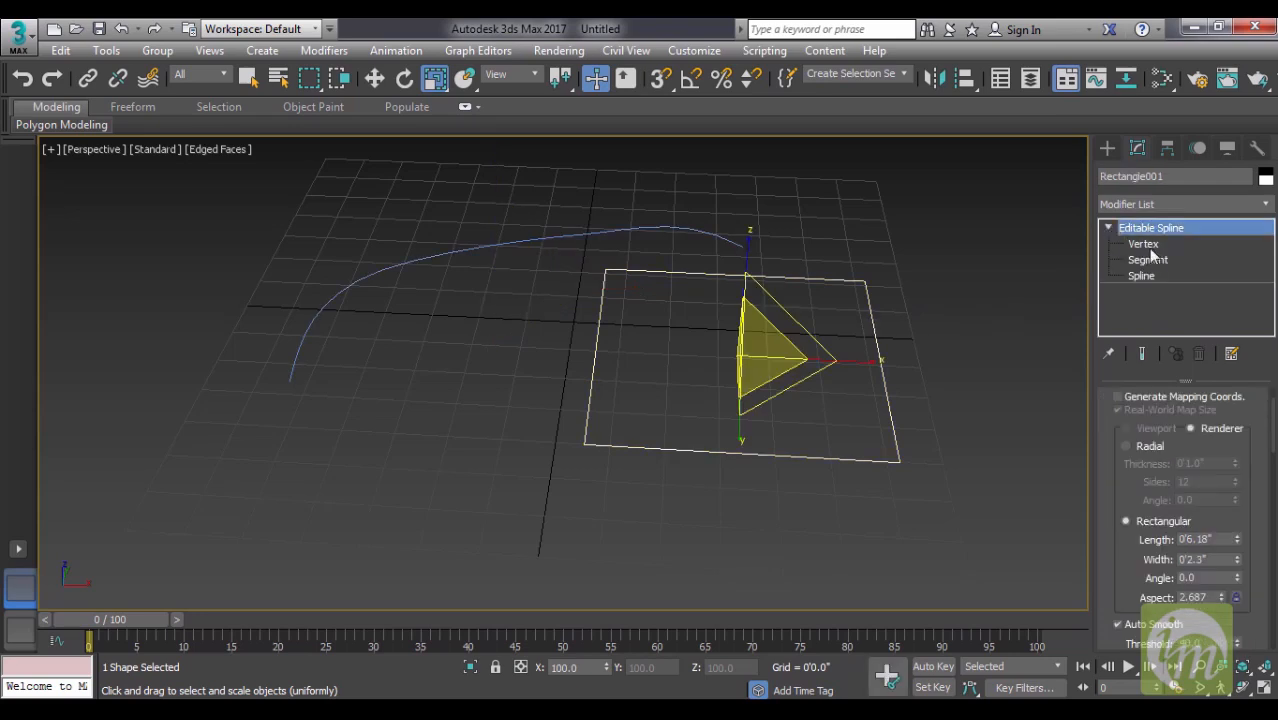
- Select the rectangle's corner vertices one after another at Vertex level
{"action": "left_click", "coordinate": [1145, 244]}
{"action": "left_click_drag", "start_coordinate": [922, 327], "coordinate": [840, 257]}
{"action": "left_click_drag", "start_coordinate": [565, 235], "coordinate": [626, 296]}
{"action": "middle_click_drag", "start_coordinate": [661, 345], "coordinate": [660, 288]}
{"action": "left_click_drag", "start_coordinate": [612, 417], "coordinate": [560, 358]}
{"action": "left_click_drag", "start_coordinate": [872, 357], "coordinate": [937, 443]}
{"action": "middle_click_drag", "start_coordinate": [900, 423], "coordinate": [846, 423]}
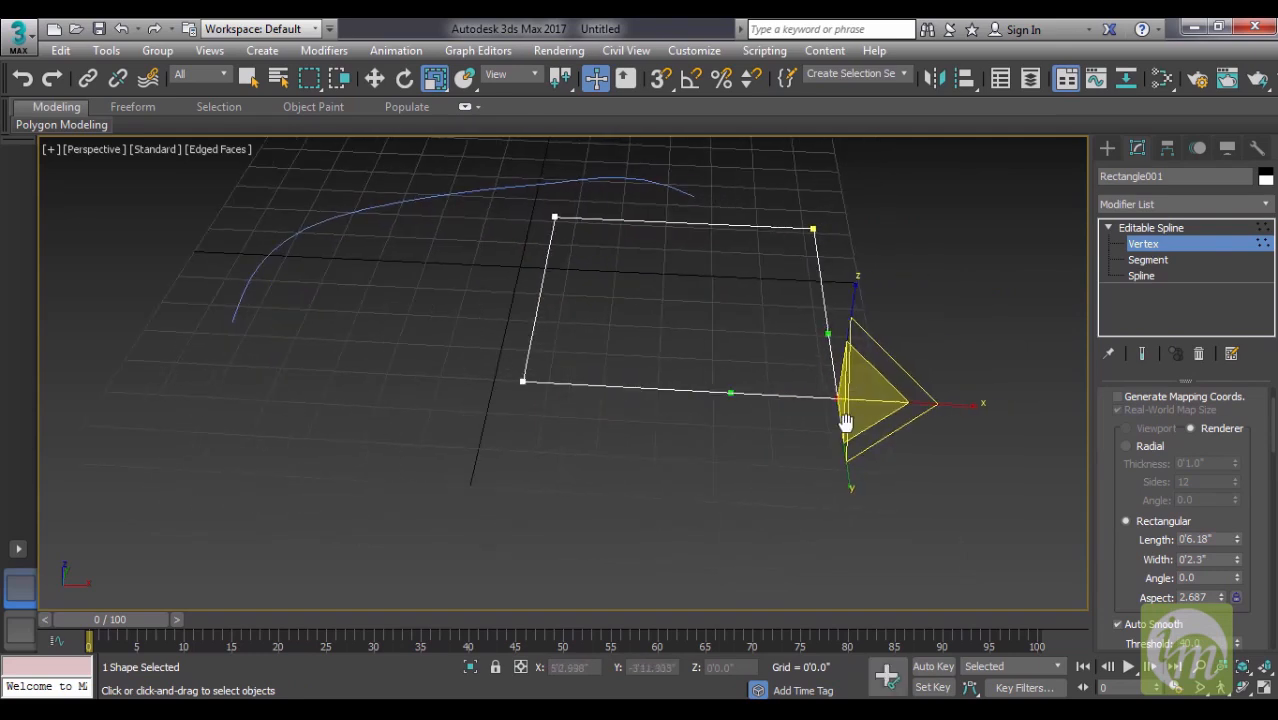
- Select individual sides of the rectangle at Segment level, and the whole outline at Spline level
{"action": "left_click", "coordinate": [1150, 261]}
{"action": "left_click", "coordinate": [826, 337]}
{"action": "left_click", "coordinate": [768, 397]}
{"action": "left_click", "coordinate": [541, 281]}
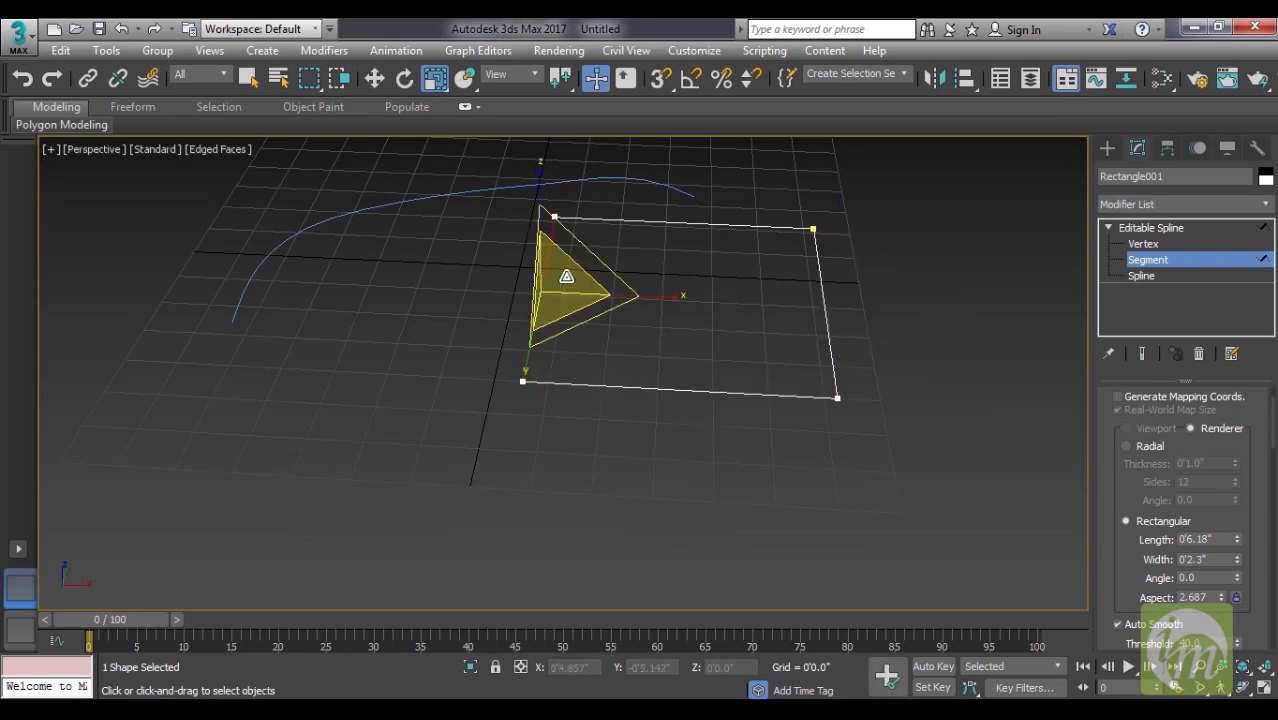
{"action": "left_click", "coordinate": [1150, 276]}
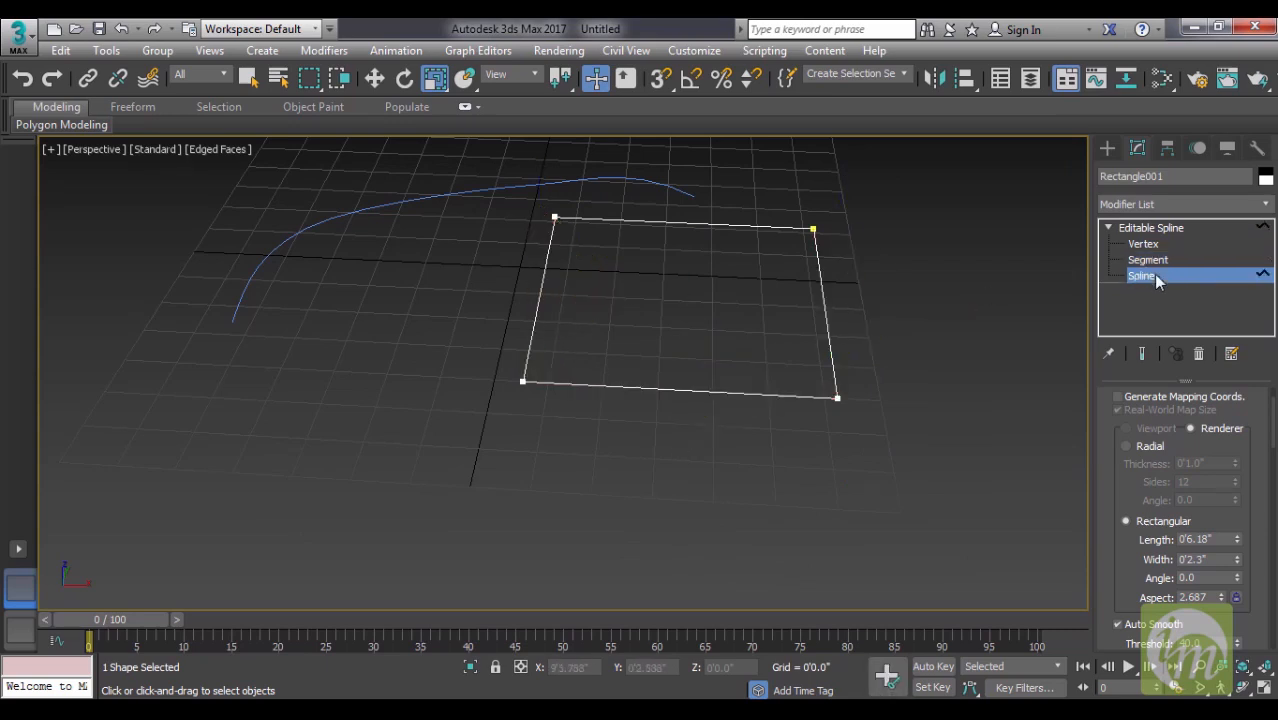
{"action": "left_click", "coordinate": [765, 227]}
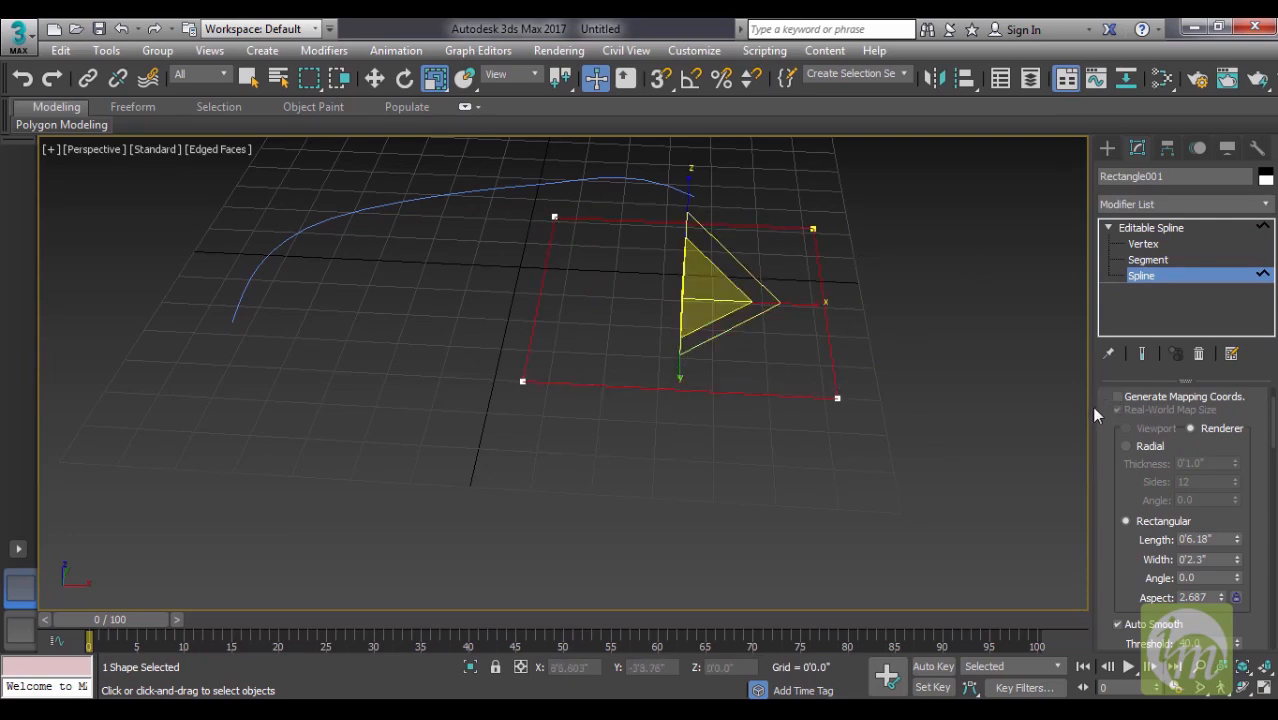
- Fillet all four corner vertices of the rectangle with a small radius
{"action": "left_click_drag", "start_coordinate": [1091, 410], "coordinate": [962, 410]}
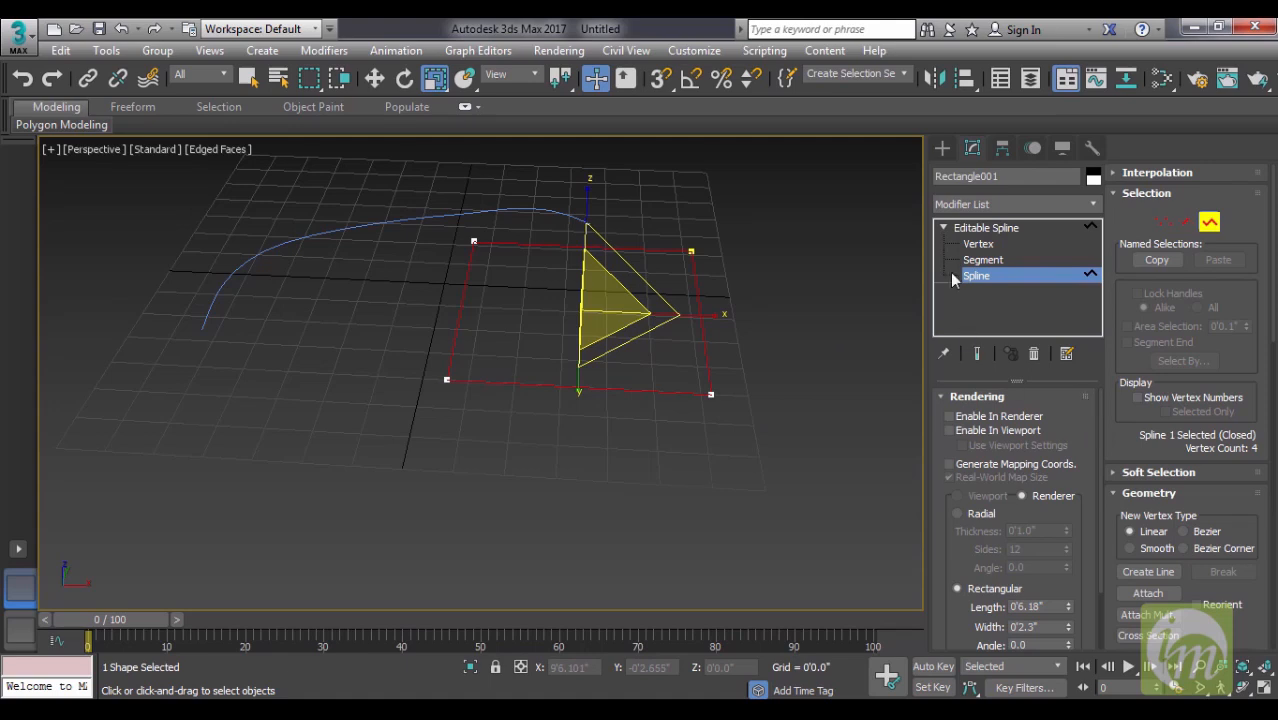
{"action": "left_click", "coordinate": [978, 244]}
{"action": "left_click_drag", "start_coordinate": [418, 201], "coordinate": [762, 470]}
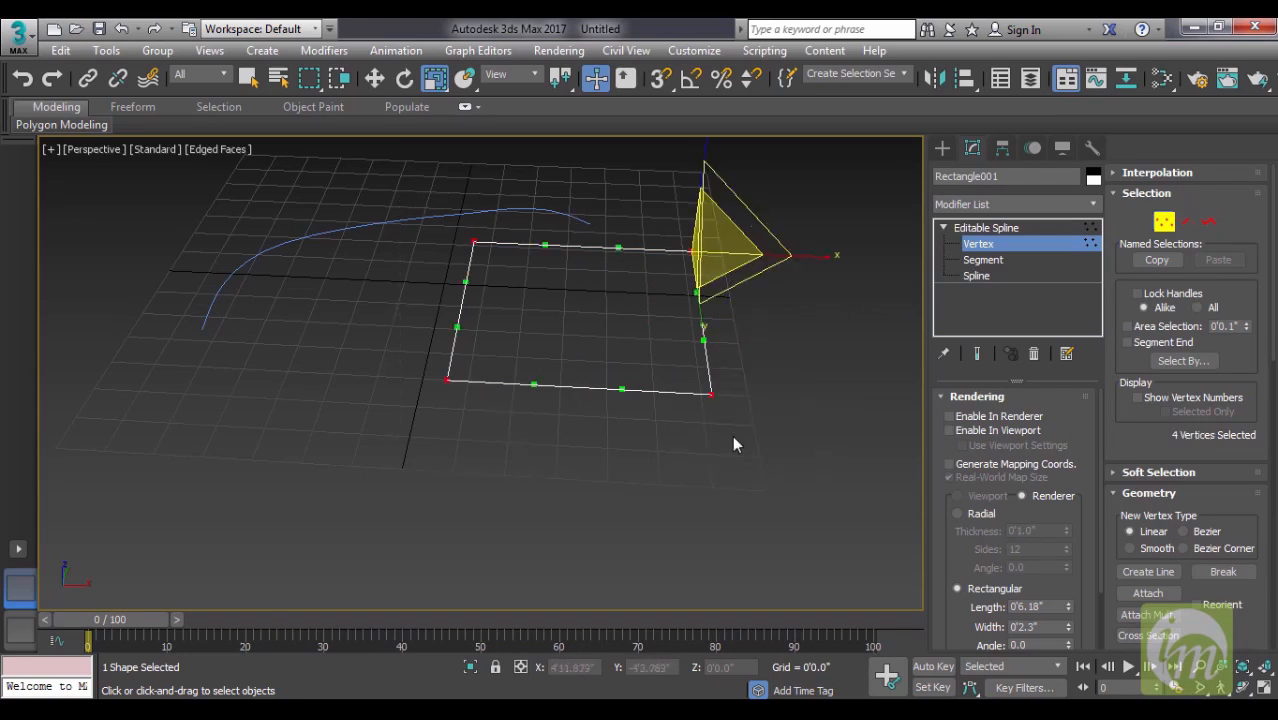
{"action": "left_click_drag", "start_coordinate": [388, 203], "coordinate": [765, 472]}
{"action": "left_click_drag", "start_coordinate": [409, 188], "coordinate": [752, 446]}
{"action": "scroll", "coordinate": [1212, 496], "scroll_direction": "down", "scroll_amount": 5}
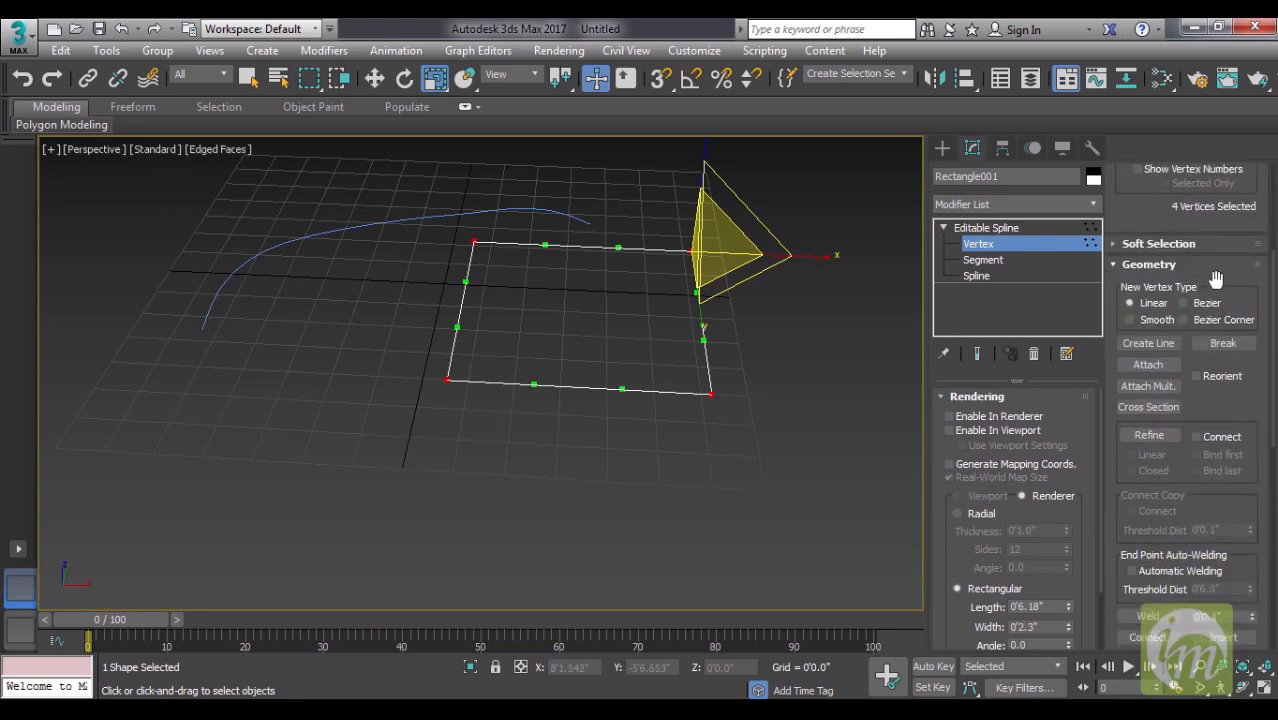
{"action": "scroll", "coordinate": [1231, 522], "scroll_direction": "down", "scroll_amount": 6}
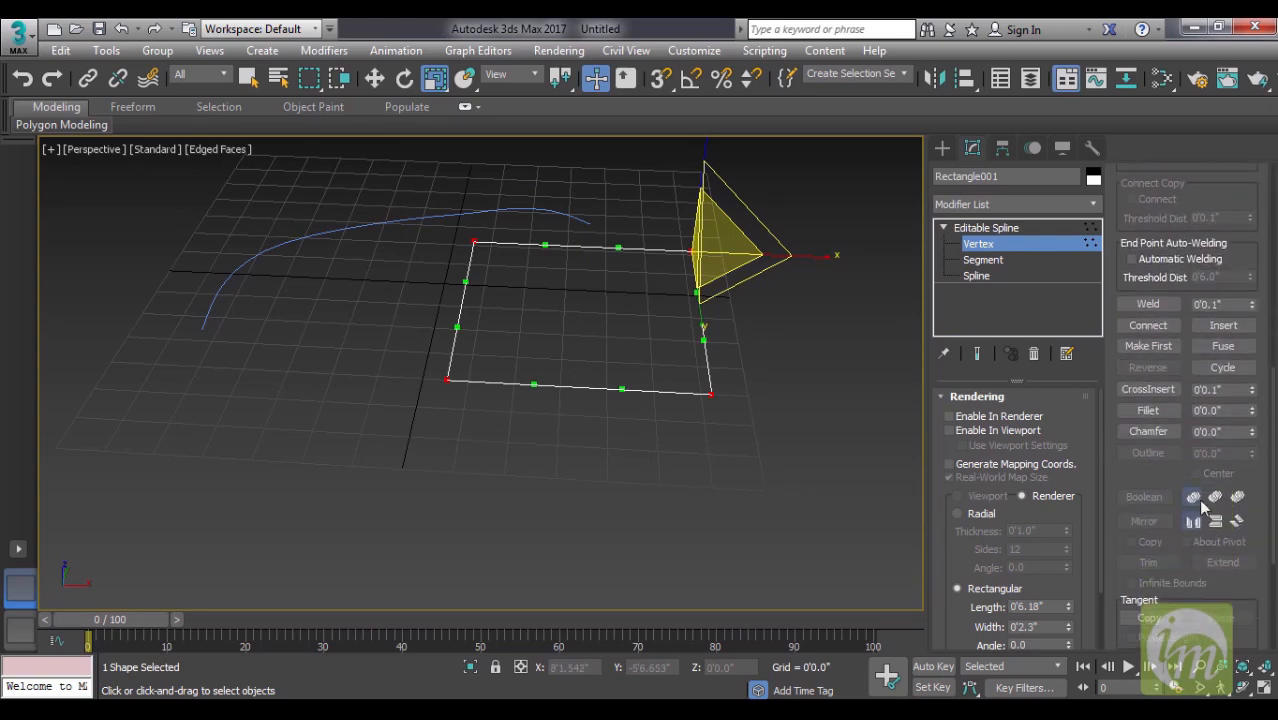
{"action": "left_click", "coordinate": [1147, 411]}
{"action": "left_click_drag", "start_coordinate": [1254, 418], "coordinate": [1256, 407]}
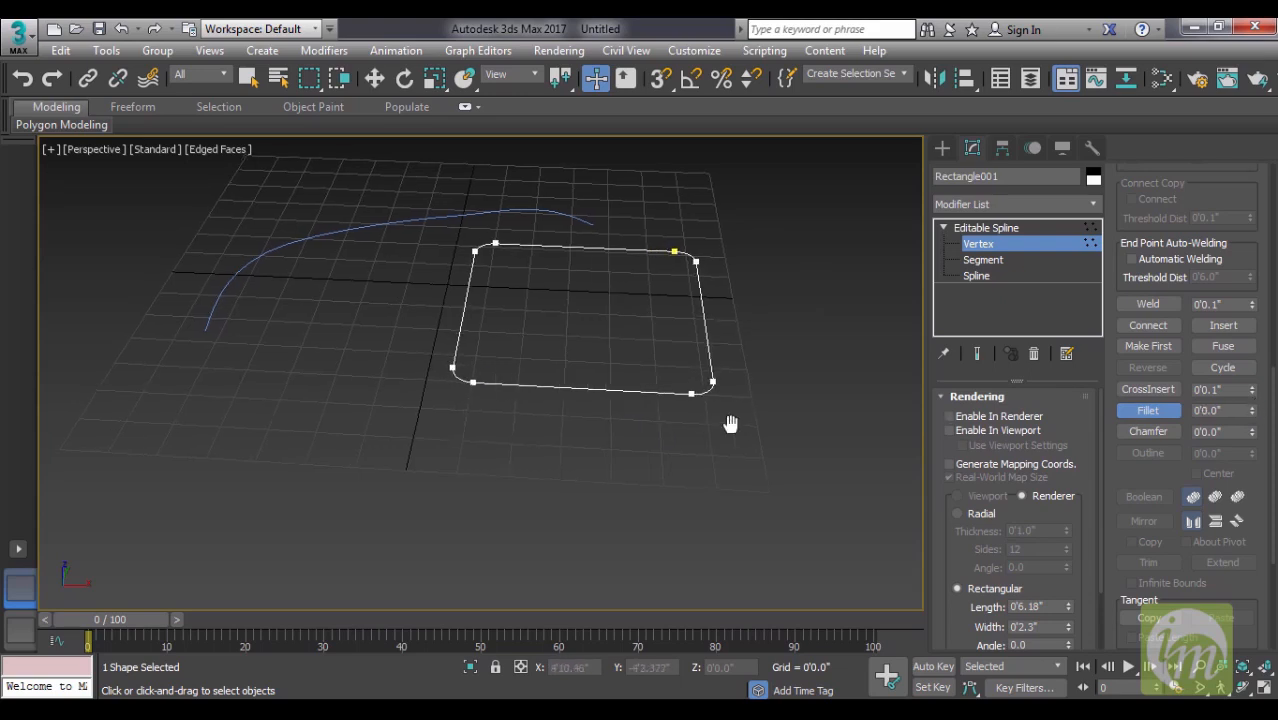
- Draw a second rectangle about 6'5" long and 5'4" wide near the curved line's near end
{"action": "middle_click_drag", "start_coordinate": [727, 428], "coordinate": [807, 430]}
{"action": "left_click", "coordinate": [942, 148]}
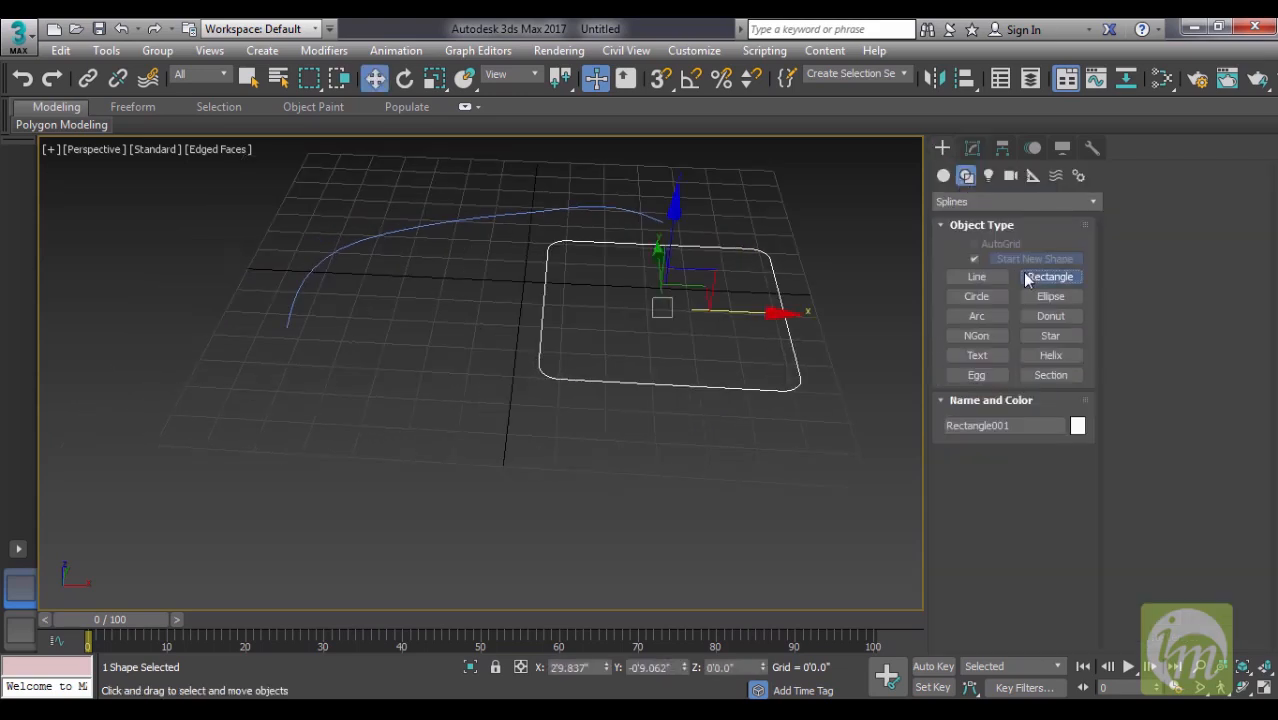
{"action": "left_click", "coordinate": [1050, 276]}
{"action": "middle_click_drag", "start_coordinate": [217, 391], "coordinate": [497, 386]}
{"action": "left_click_drag", "start_coordinate": [689, 297], "coordinate": [374, 497]}
{"action": "middle_click_drag", "start_coordinate": [634, 445], "coordinate": [563, 425]}
- Convert the second rectangle to an Editable Spline
{"action": "left_click", "coordinate": [972, 147]}
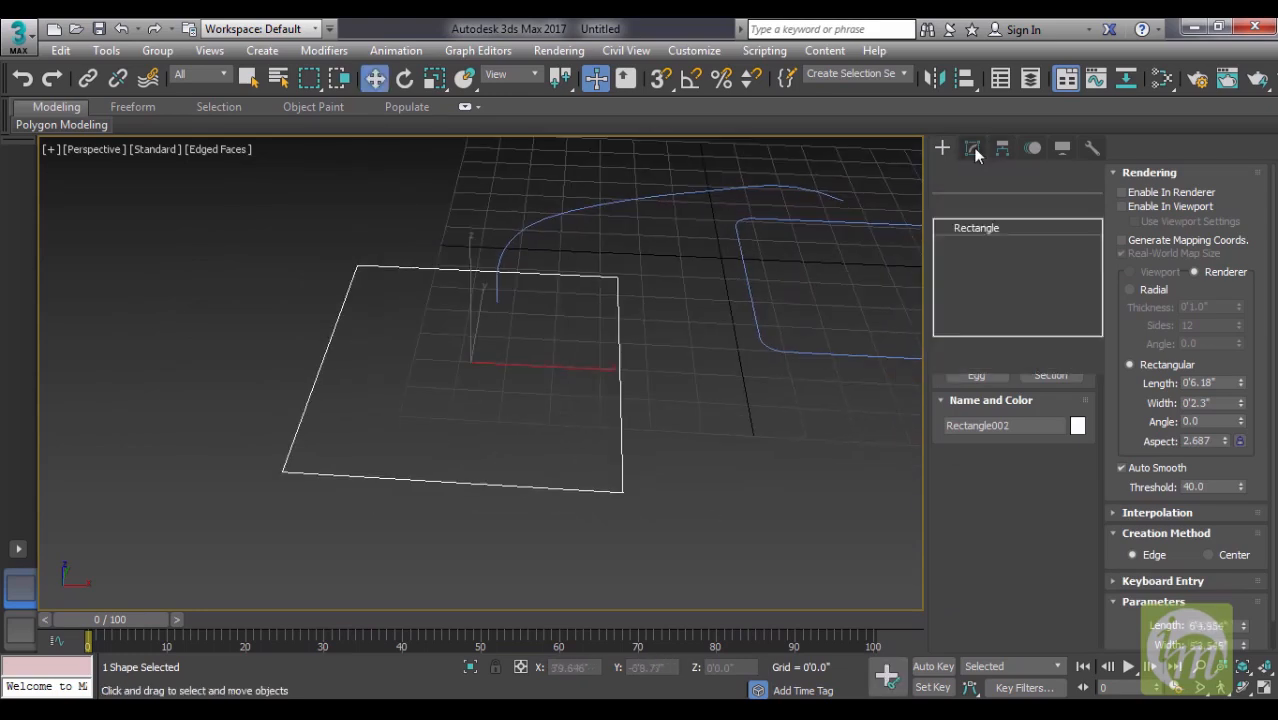
{"action": "right_click", "coordinate": [984, 231]}
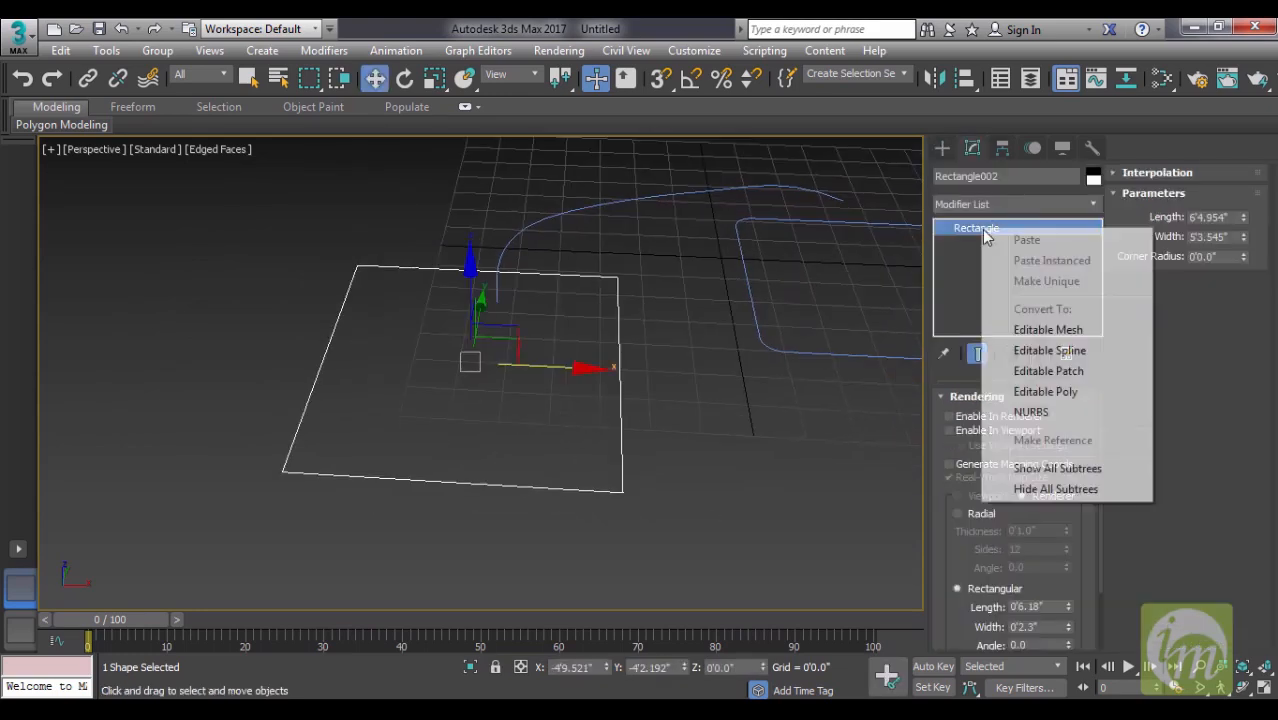
{"action": "left_click", "coordinate": [1050, 351]}
{"action": "middle_click_drag", "start_coordinate": [765, 331], "coordinate": [704, 305]}
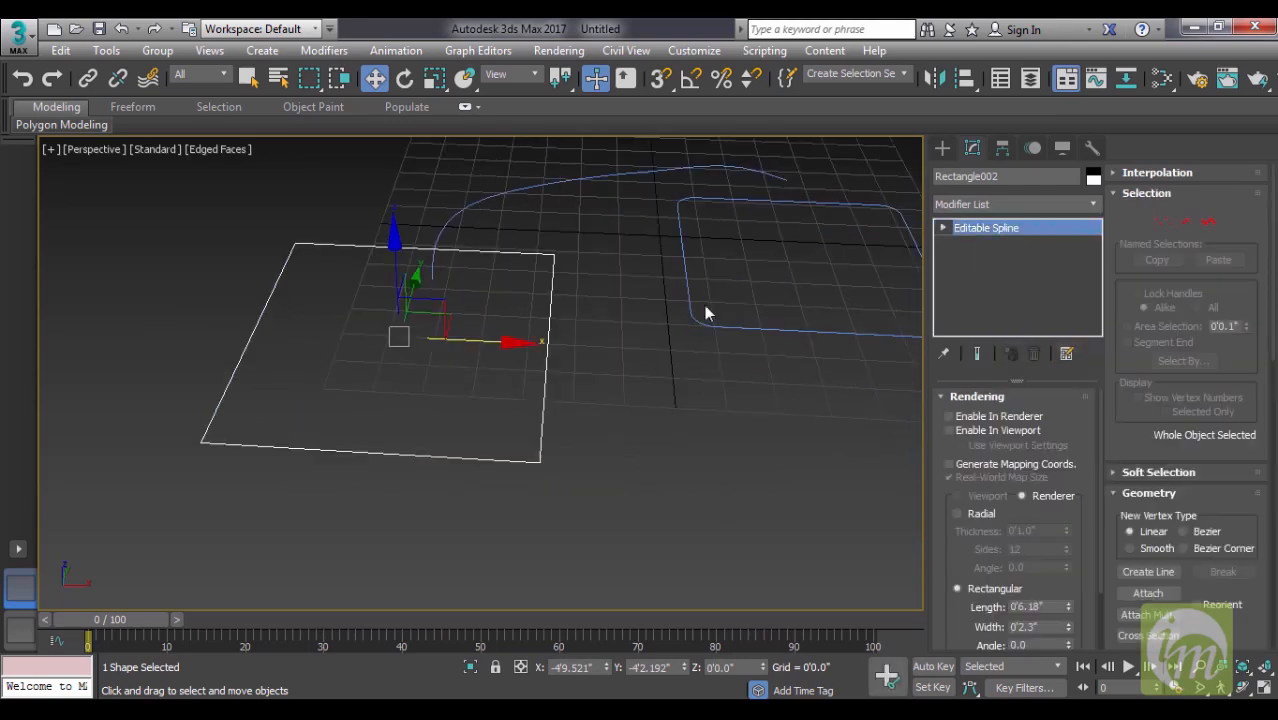
- Chamfer all four corner vertices of the second rectangle by about 0'9.0"
{"action": "left_click", "coordinate": [943, 228]}
{"action": "left_click", "coordinate": [970, 244]}
{"action": "middle_click_drag", "start_coordinate": [577, 354], "coordinate": [703, 364]}
{"action": "left_click_drag", "start_coordinate": [745, 516], "coordinate": [382, 211]}
{"action": "left_click_drag", "start_coordinate": [1121, 362], "coordinate": [1120, 292]}
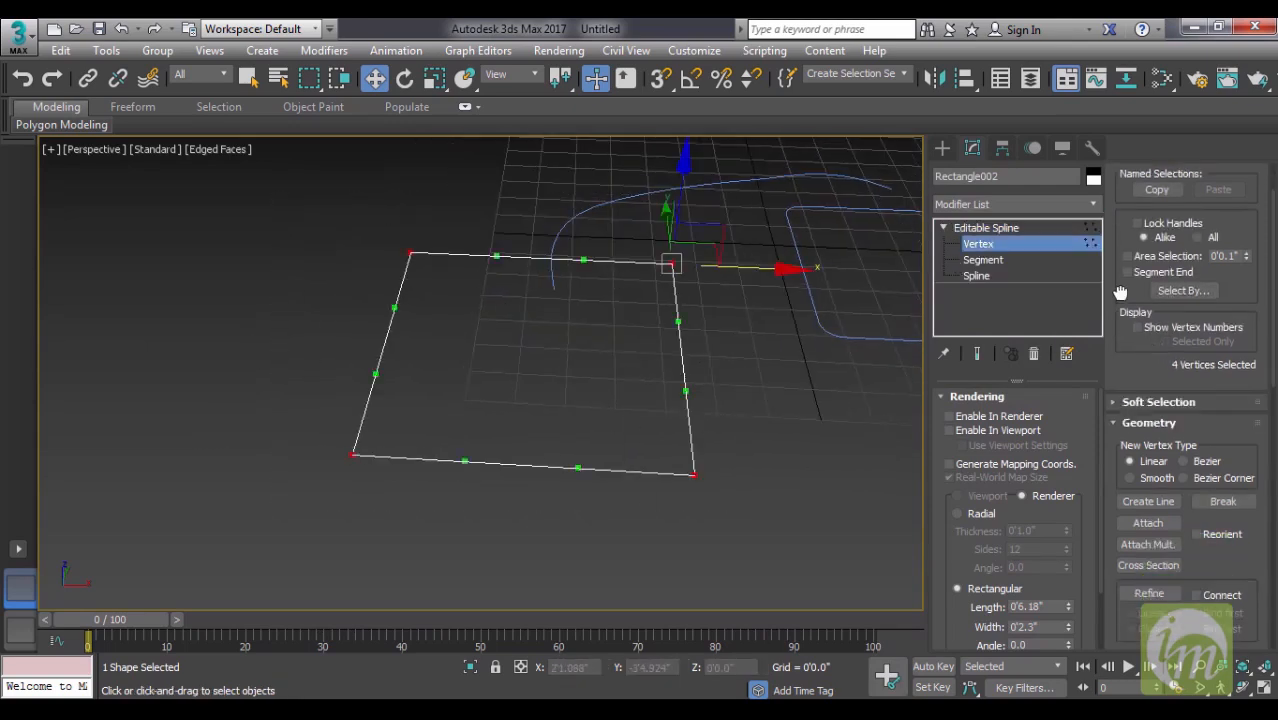
{"action": "scroll", "coordinate": [1120, 292], "scroll_direction": "down", "scroll_amount": 4}
{"action": "scroll", "coordinate": [1175, 462], "scroll_direction": "down", "scroll_amount": 4}
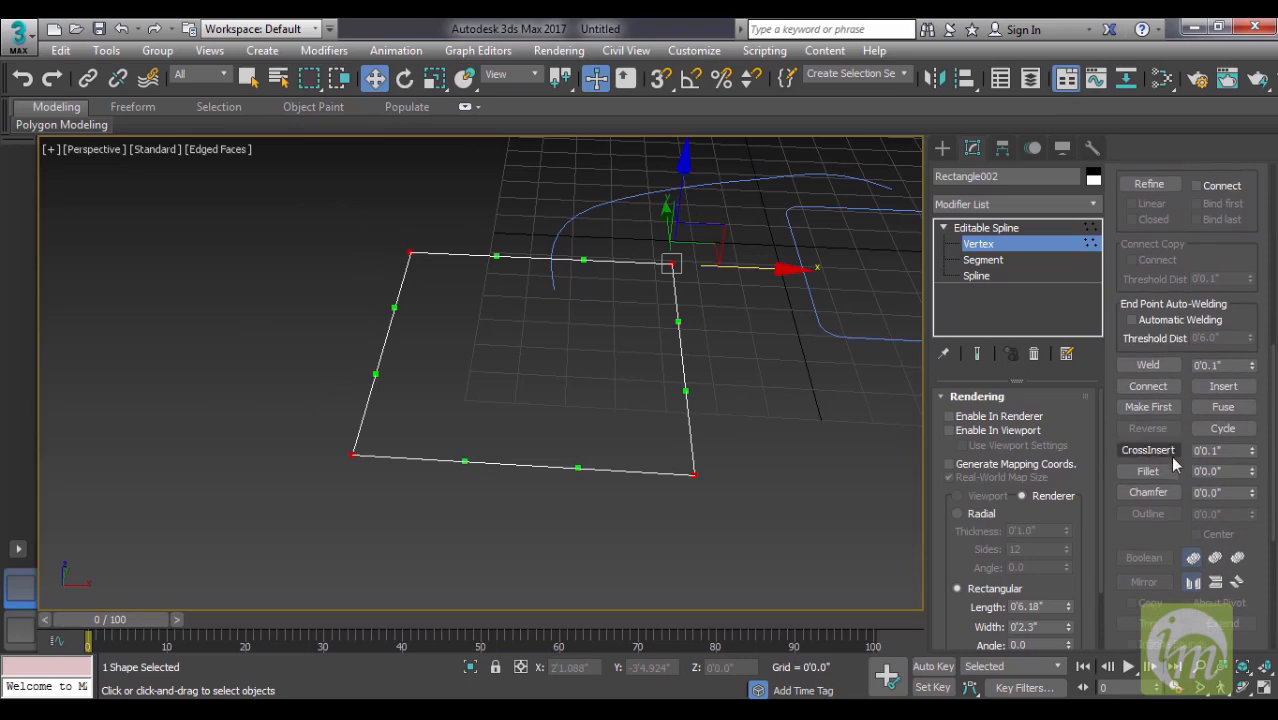
{"action": "left_click", "coordinate": [1148, 492]}
{"action": "left_click_drag", "start_coordinate": [1251, 493], "coordinate": [1250, 487]}
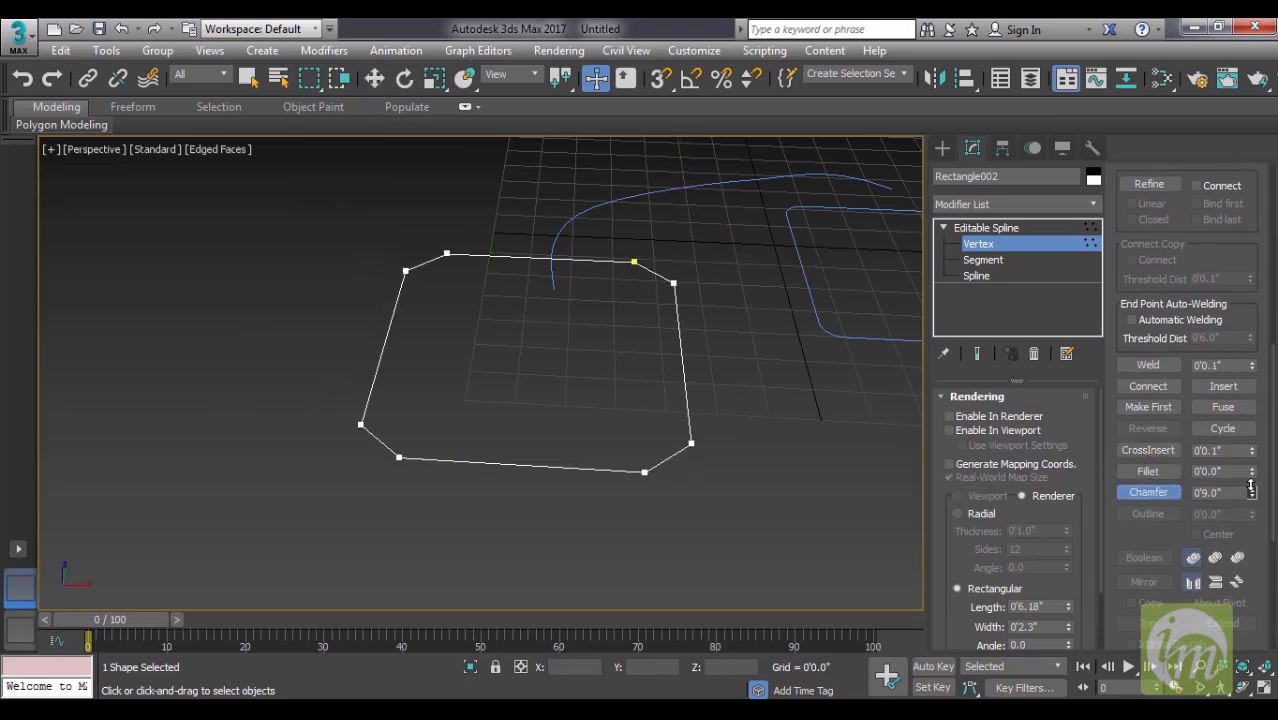
{"action": "middle_click_drag", "start_coordinate": [910, 419], "coordinate": [758, 412]}
- Leave vertex editing and return the chamfered rectangle to the Editable Spline object level
{"action": "scroll", "coordinate": [757, 410], "scroll_direction": "down", "scroll_amount": 2}
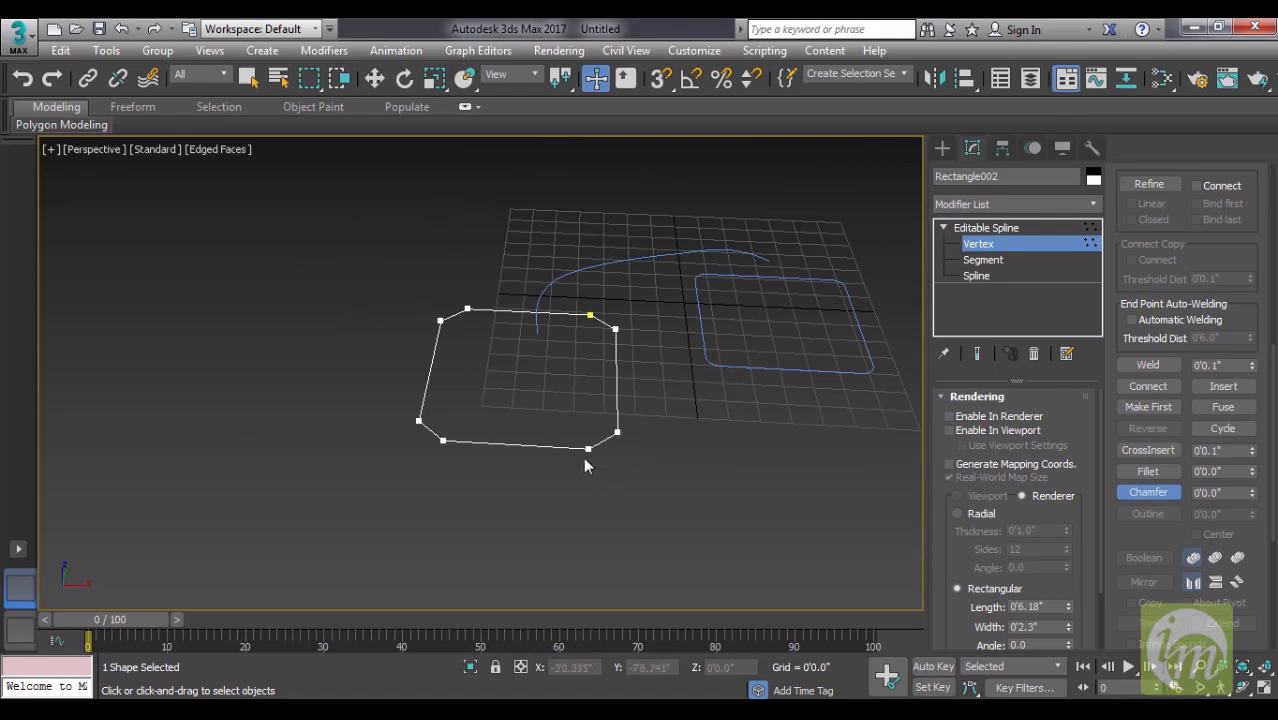
{"action": "middle_click_drag", "start_coordinate": [685, 428], "coordinate": [669, 466]}
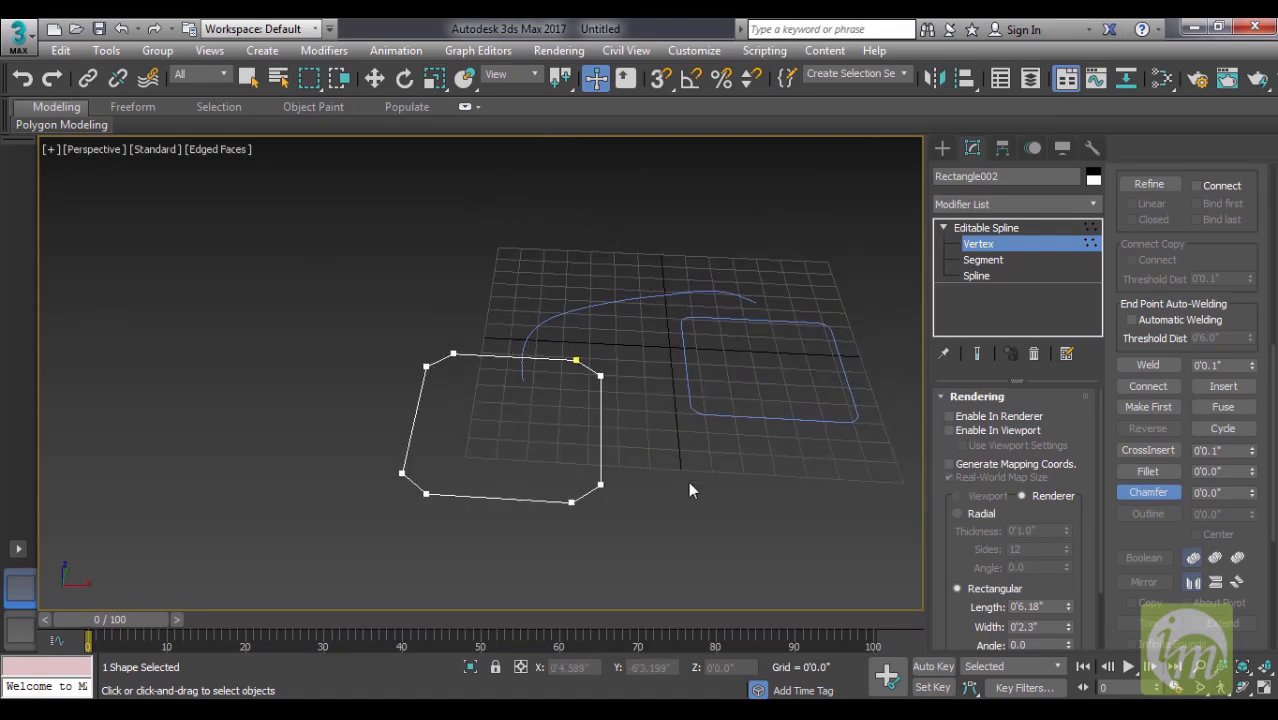
{"action": "left_click", "coordinate": [1006, 229]}
{"action": "left_click_drag", "start_coordinate": [503, 452], "coordinate": [498, 446]}
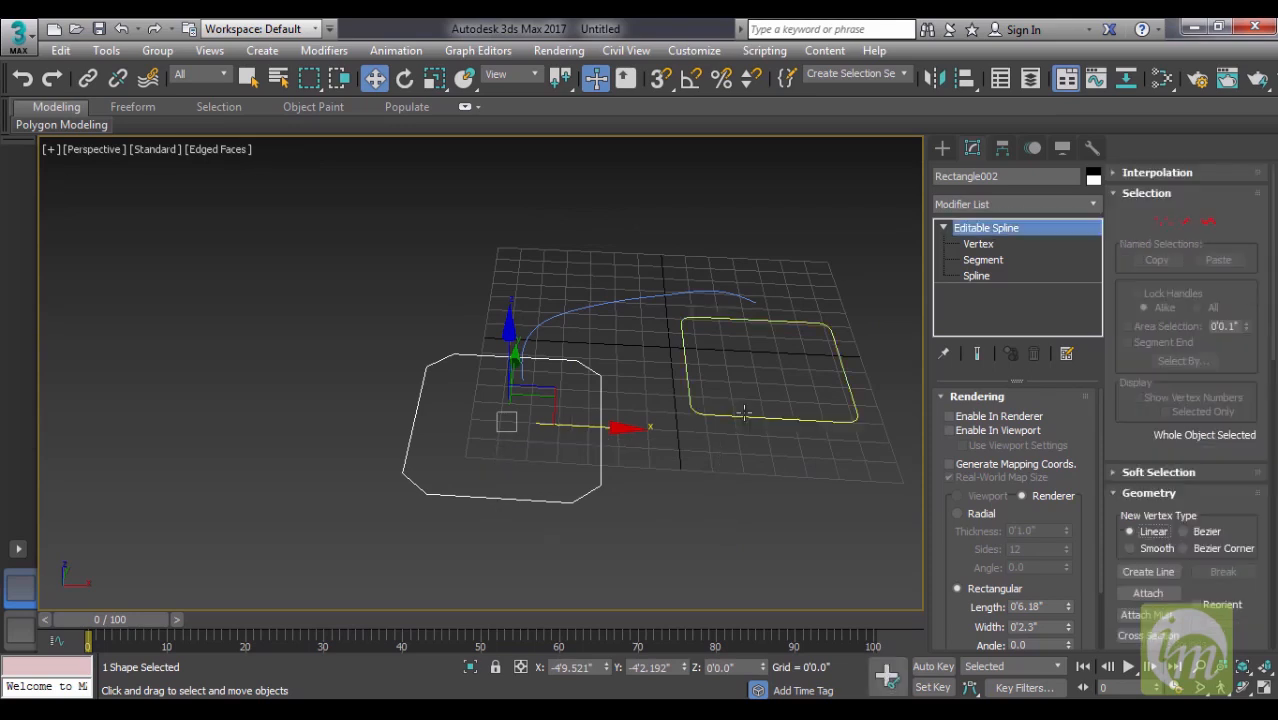
- Delete both rectangles, leaving only the curved line in the scene
{"action": "key", "text": "Delete"}
{"action": "left_click_drag", "start_coordinate": [815, 465], "coordinate": [745, 382]}
{"action": "key", "text": "Delete"}
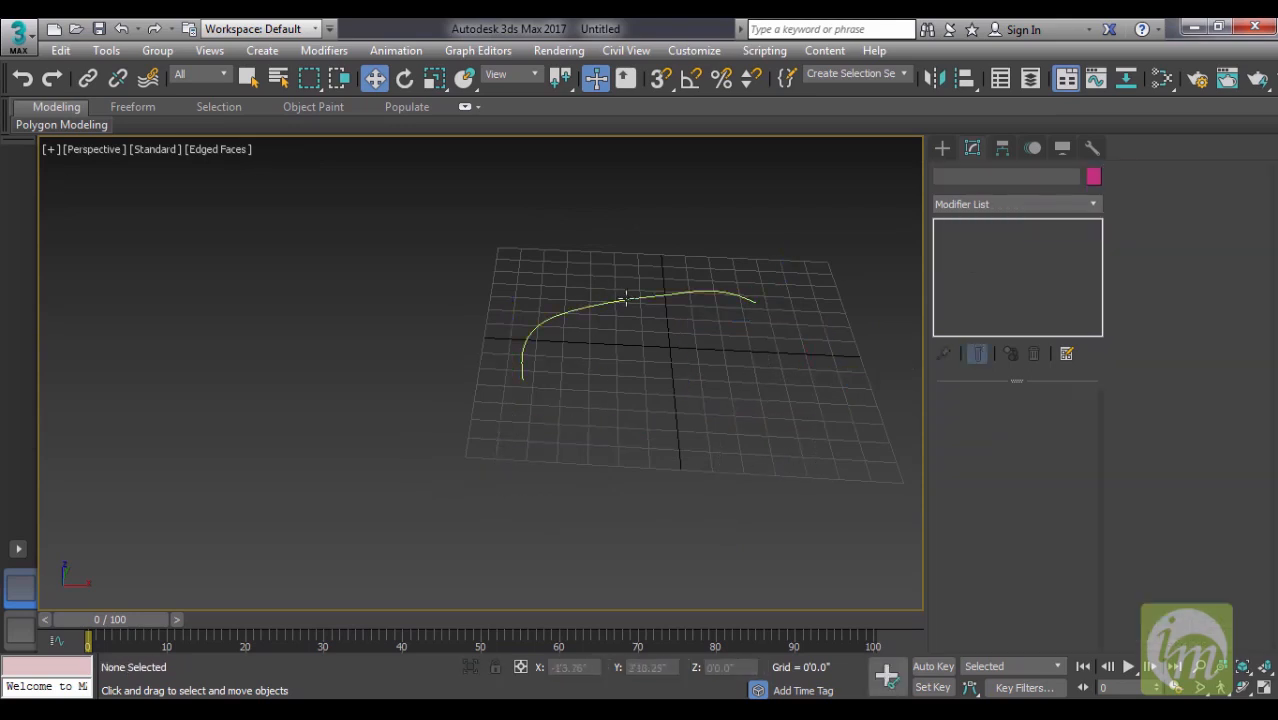
- Try the Fillet and Chamfer tools on the third vertex of the curved line
{"action": "left_click", "coordinate": [622, 299]}
{"action": "left_click", "coordinate": [978, 244]}
{"action": "middle_click_drag", "start_coordinate": [671, 341], "coordinate": [666, 385]}
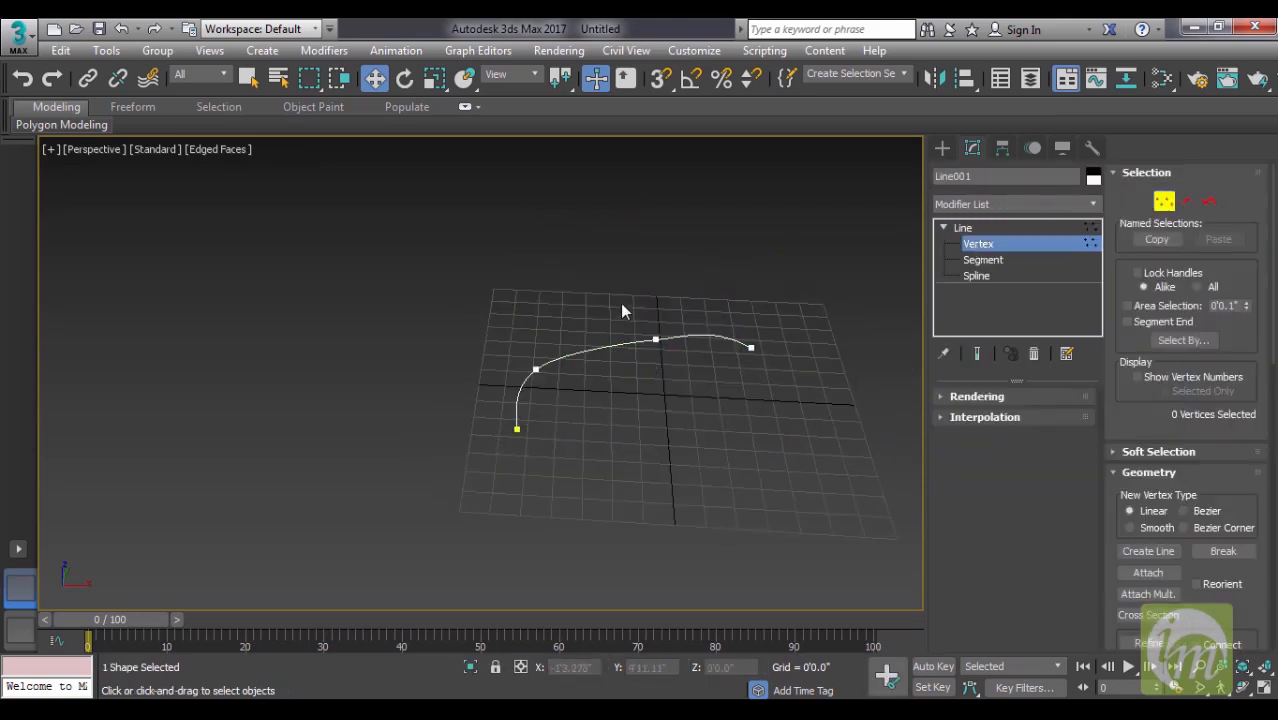
{"action": "left_click_drag", "start_coordinate": [621, 303], "coordinate": [686, 371]}
{"action": "middle_click_drag", "start_coordinate": [687, 373], "coordinate": [711, 443]}
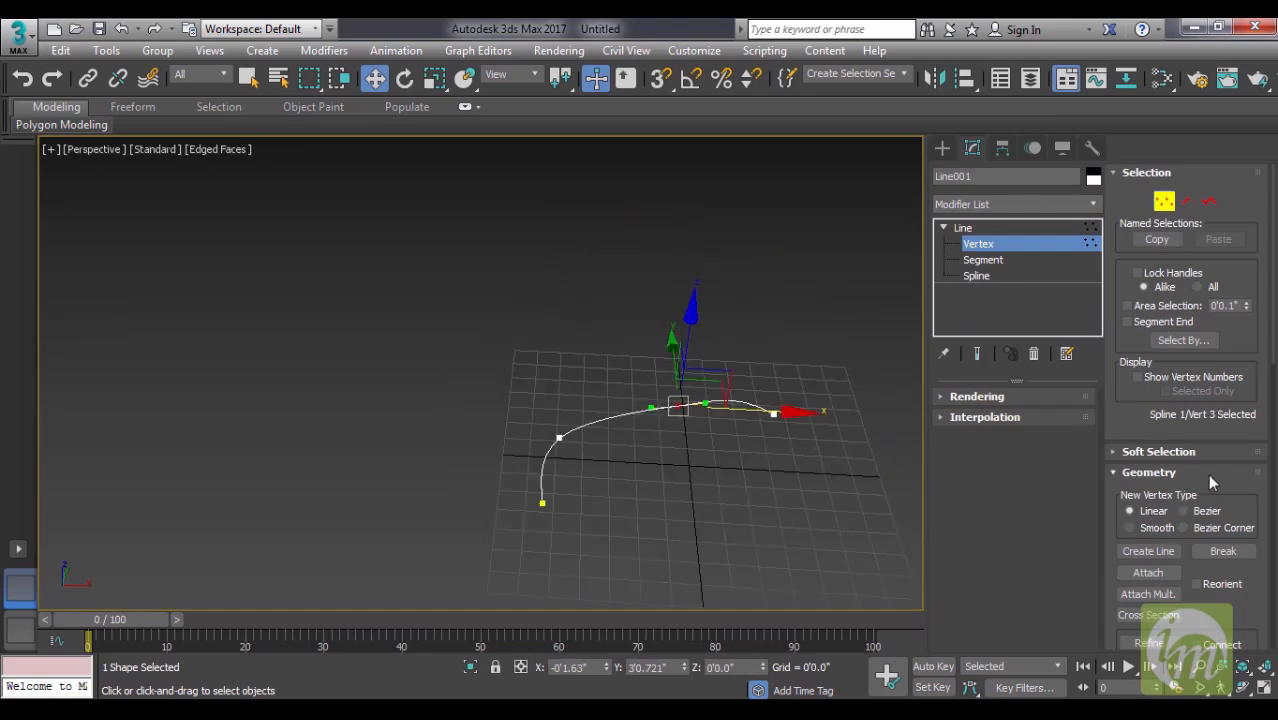
{"action": "left_click_drag", "start_coordinate": [1207, 473], "coordinate": [1203, 308]}
{"action": "left_click_drag", "start_coordinate": [1222, 440], "coordinate": [1222, 205]}
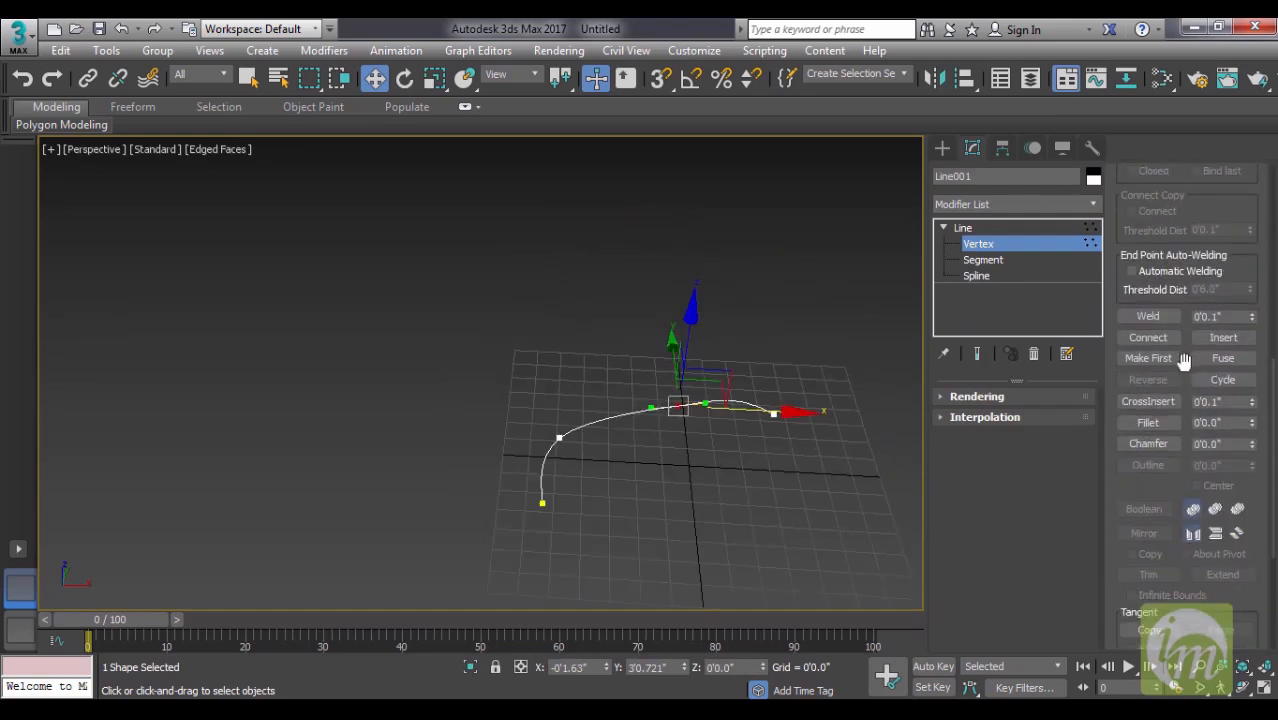
{"action": "left_click", "coordinate": [1150, 422]}
{"action": "left_click_drag", "start_coordinate": [1254, 428], "coordinate": [1253, 476]}
{"action": "left_click", "coordinate": [1150, 443]}
{"action": "middle_click_drag", "start_coordinate": [753, 437], "coordinate": [682, 410]}
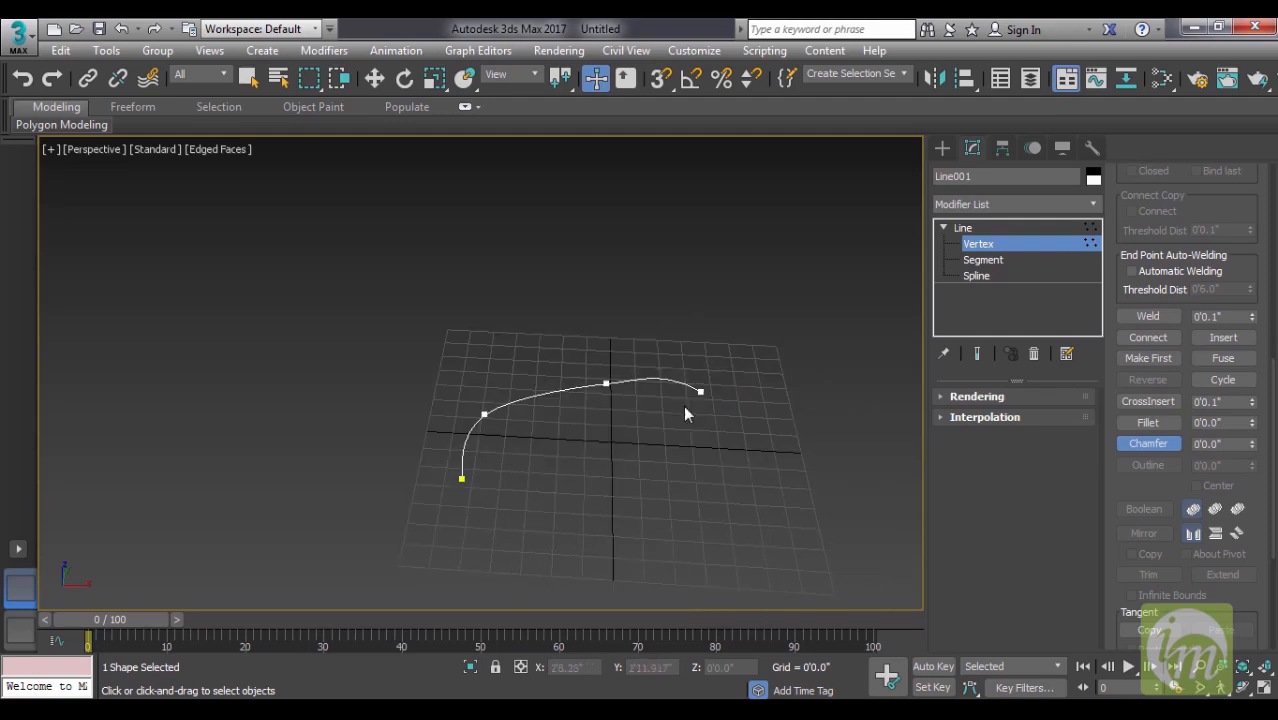
{"action": "middle_click_drag", "start_coordinate": [726, 420], "coordinate": [913, 316]}
- Leave vertex editing and delete the curved line
{"action": "left_click", "coordinate": [964, 228]}
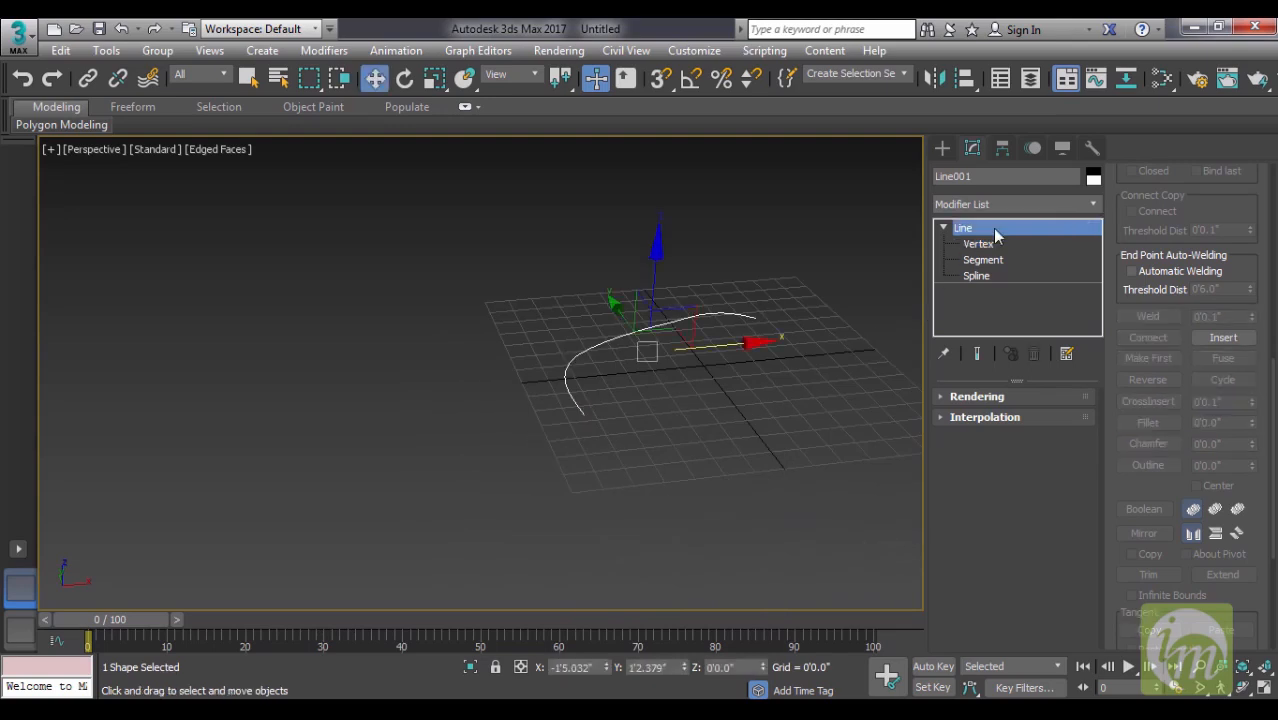
{"action": "key", "text": "Delete"}
- Create a text spline with the default wording "MAX Text" near the centre of the grid
{"action": "left_click", "coordinate": [941, 148]}
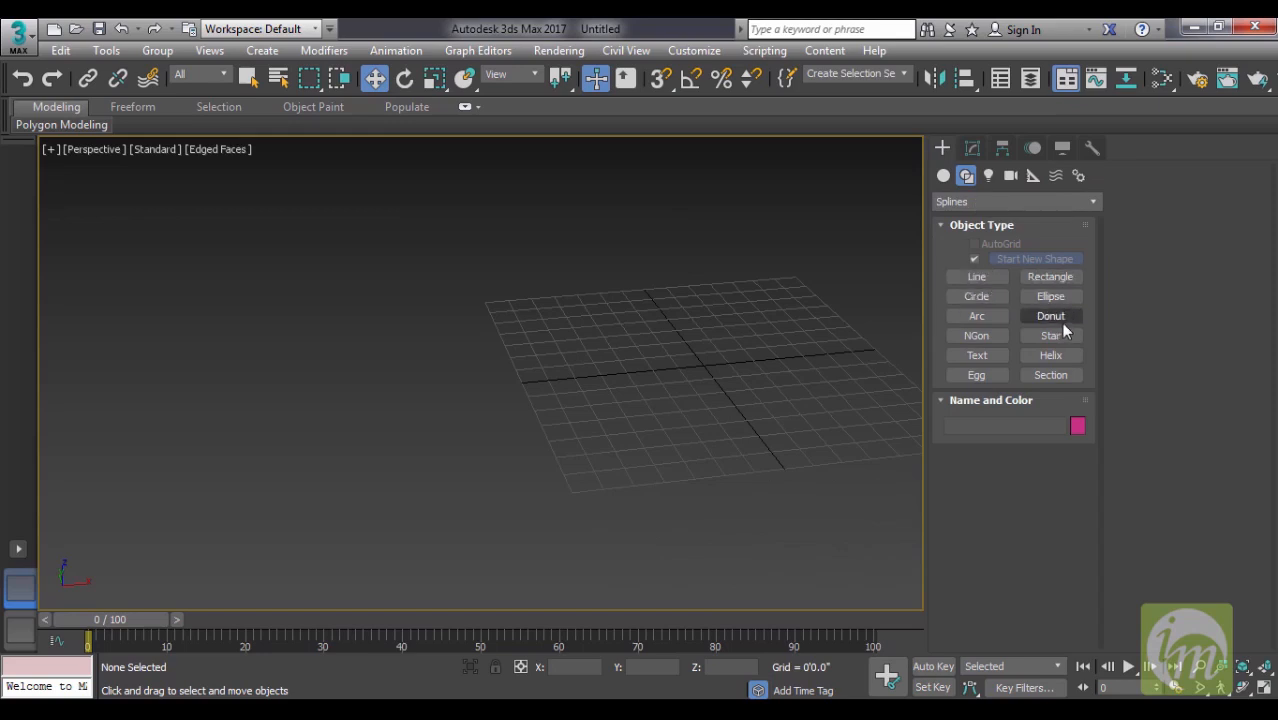
{"action": "middle_click_drag", "start_coordinate": [694, 306], "coordinate": [633, 309]}
{"action": "middle_click_drag", "start_coordinate": [741, 388], "coordinate": [873, 393], "text": "alt"}
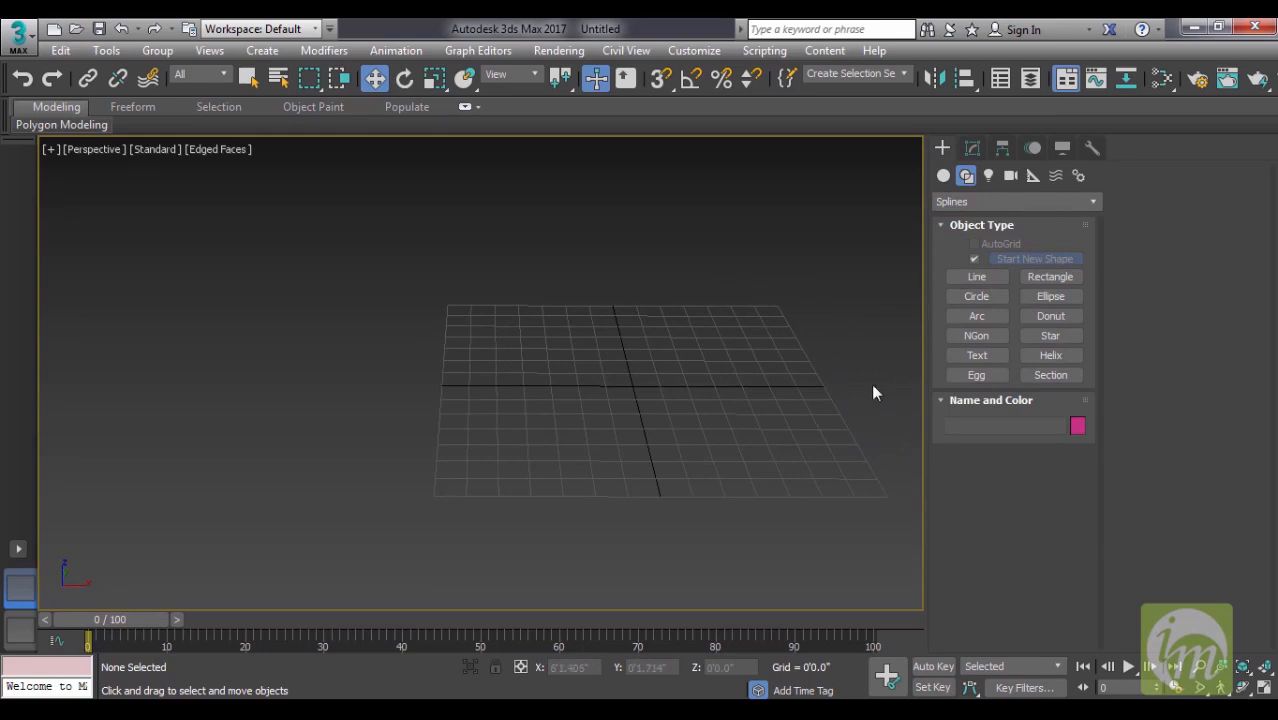
{"action": "left_click", "coordinate": [953, 355]}
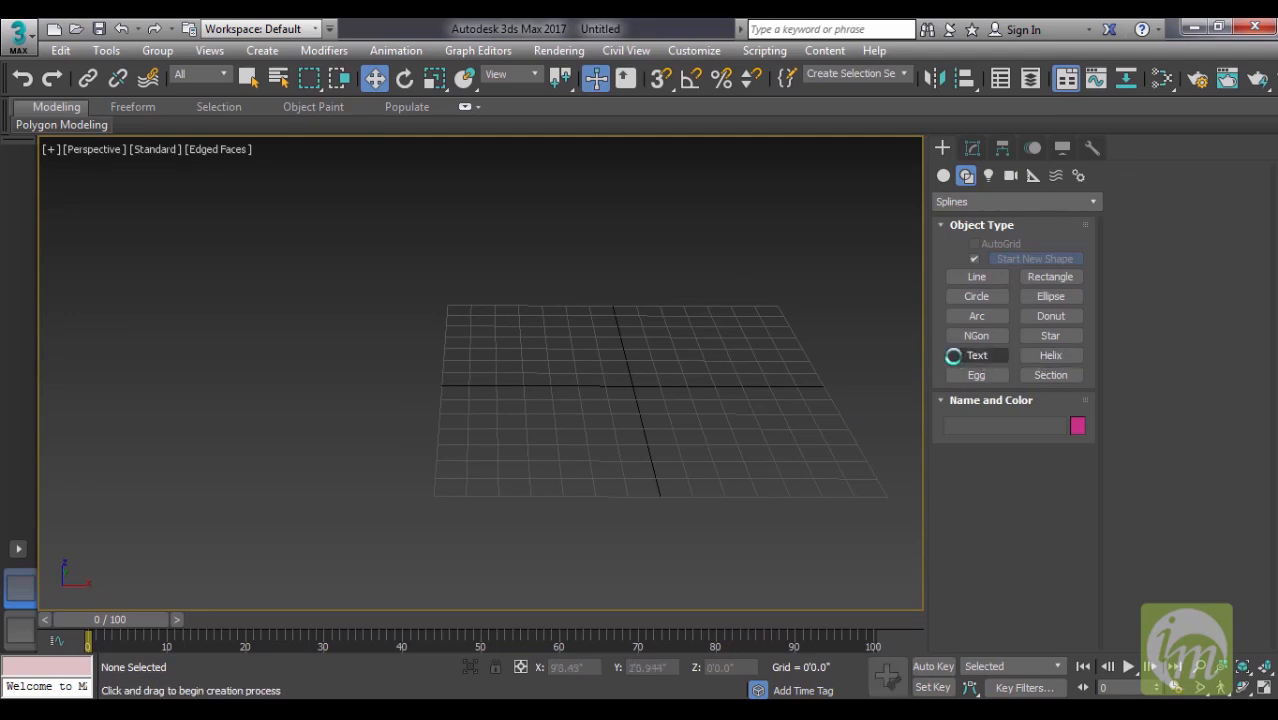
{"action": "left_click", "coordinate": [572, 390]}
{"action": "left_click_drag", "start_coordinate": [586, 398], "coordinate": [632, 390]}
{"action": "key", "text": "w"}
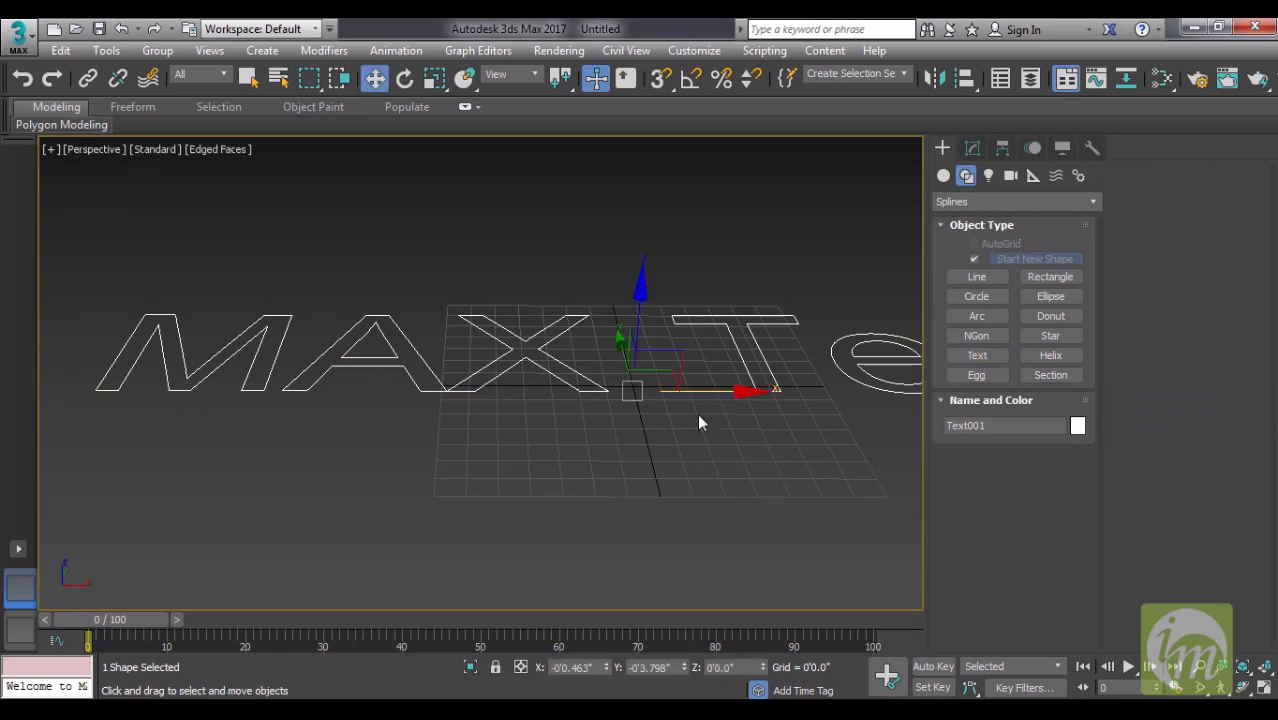
- Activate rotation for the text shape and turn on angle snapping
{"action": "middle_click_drag", "start_coordinate": [620, 413], "coordinate": [521, 435]}
{"action": "scroll", "coordinate": [523, 437], "scroll_direction": "down", "scroll_amount": 4}
{"action": "middle_click_drag", "start_coordinate": [603, 437], "coordinate": [688, 427]}
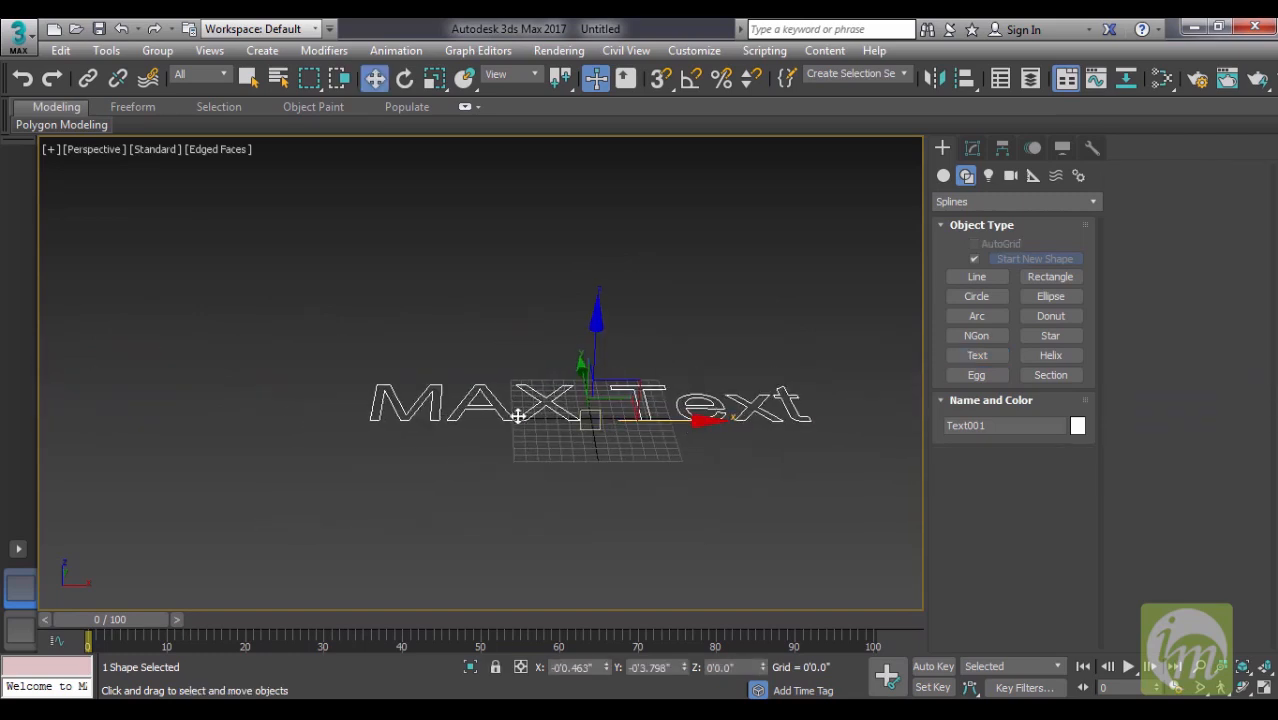
{"action": "middle_click_drag", "start_coordinate": [541, 463], "coordinate": [648, 401]}
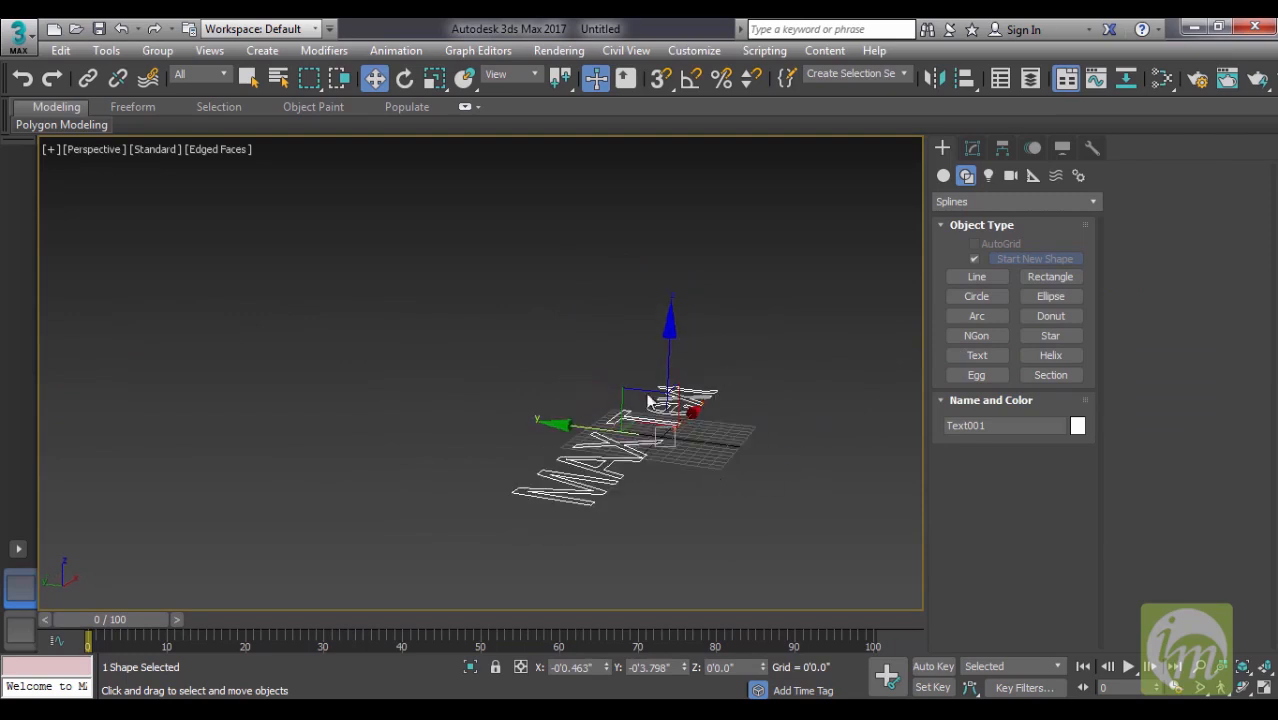
{"action": "middle_click_drag", "start_coordinate": [601, 461], "coordinate": [727, 479], "text": "alt"}
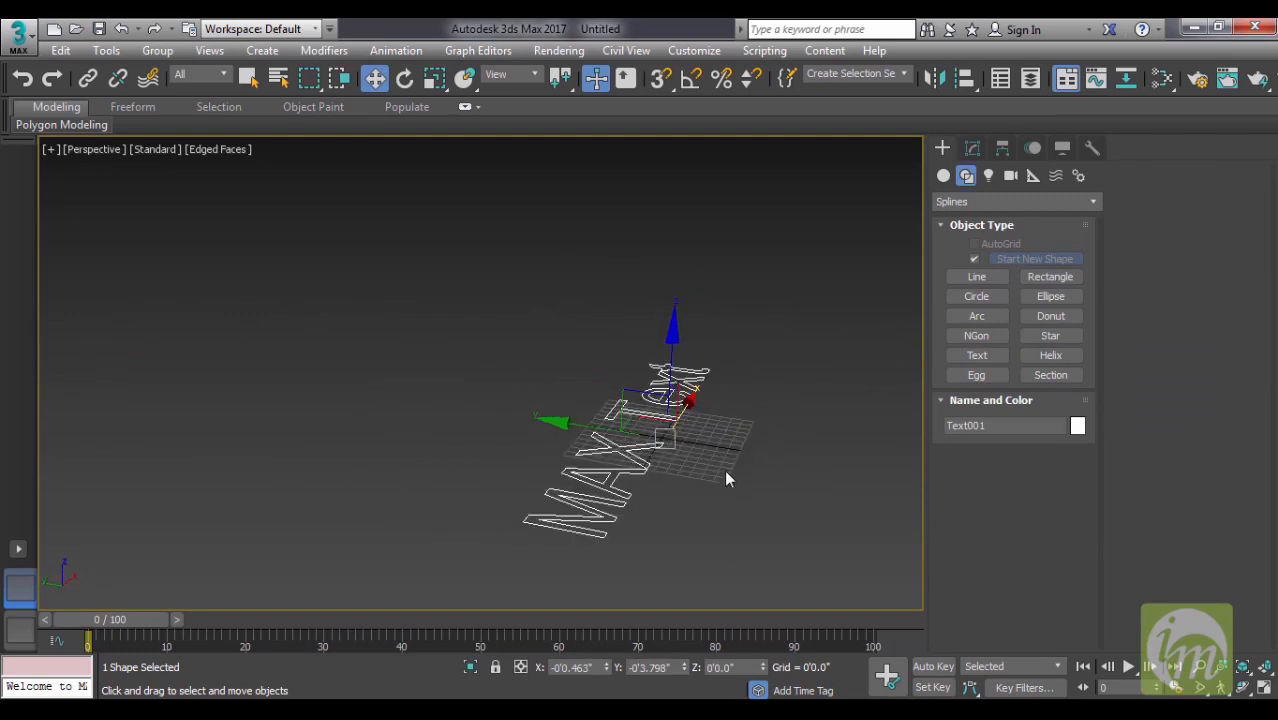
{"action": "key", "text": "e"}
{"action": "left_click_drag", "start_coordinate": [718, 355], "coordinate": [752, 400]}
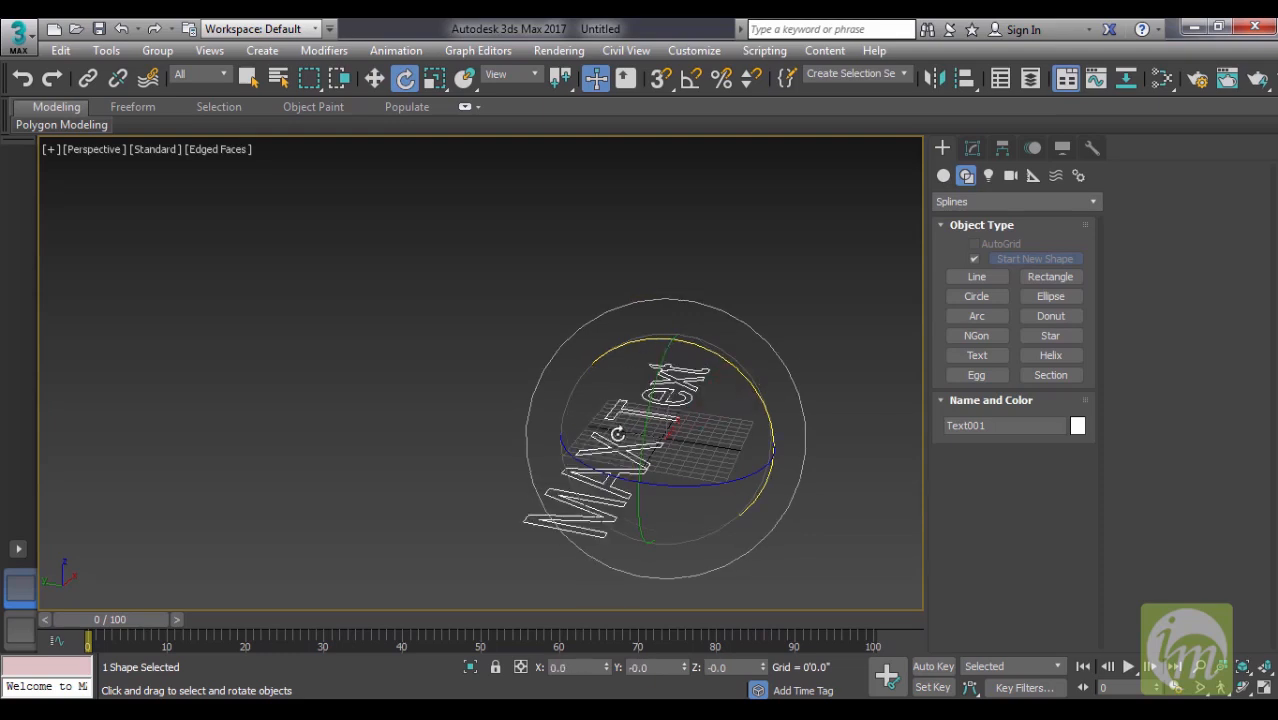
{"action": "left_click", "coordinate": [690, 82]}
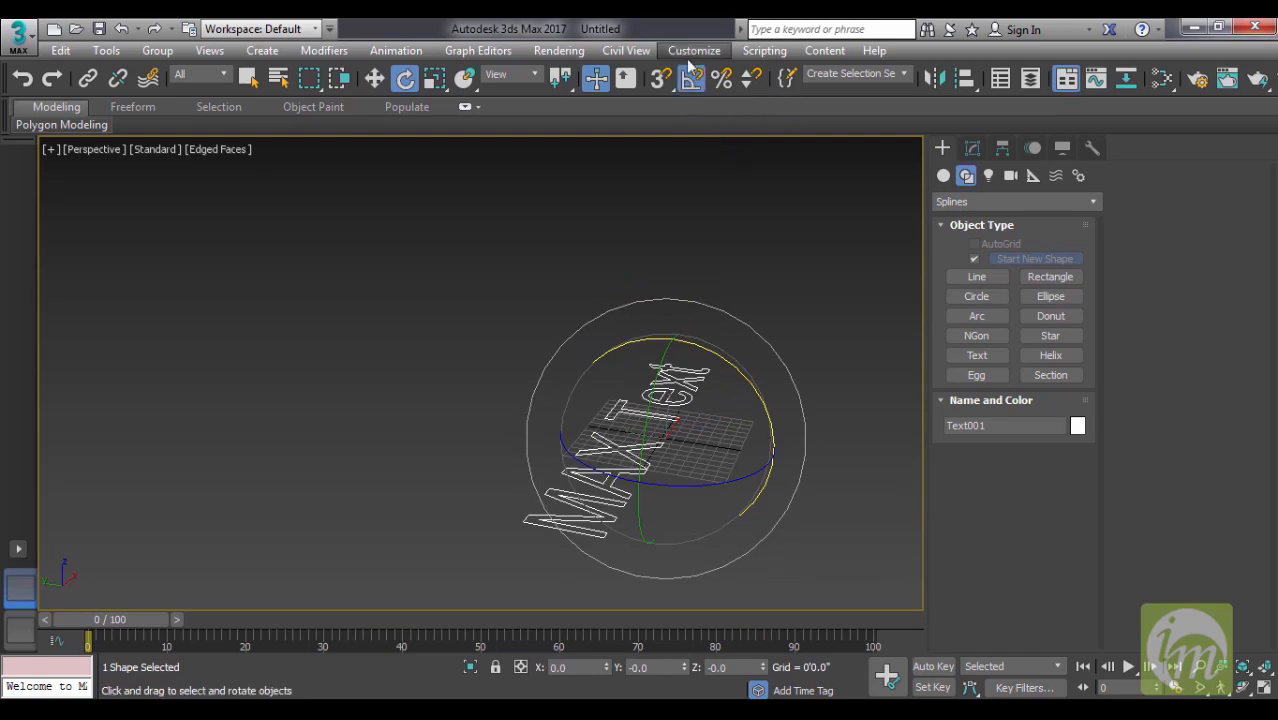
- Rotate the text shape 90 degrees about the X axis so it stands upright
{"action": "left_click_drag", "start_coordinate": [709, 353], "coordinate": [765, 418]}
{"action": "middle_click_drag", "start_coordinate": [812, 393], "coordinate": [701, 380], "text": "alt"}
{"action": "right_click", "coordinate": [780, 303]}
{"action": "left_click", "coordinate": [738, 390]}
{"action": "scroll", "coordinate": [756, 336], "scroll_direction": "up", "scroll_amount": 6}
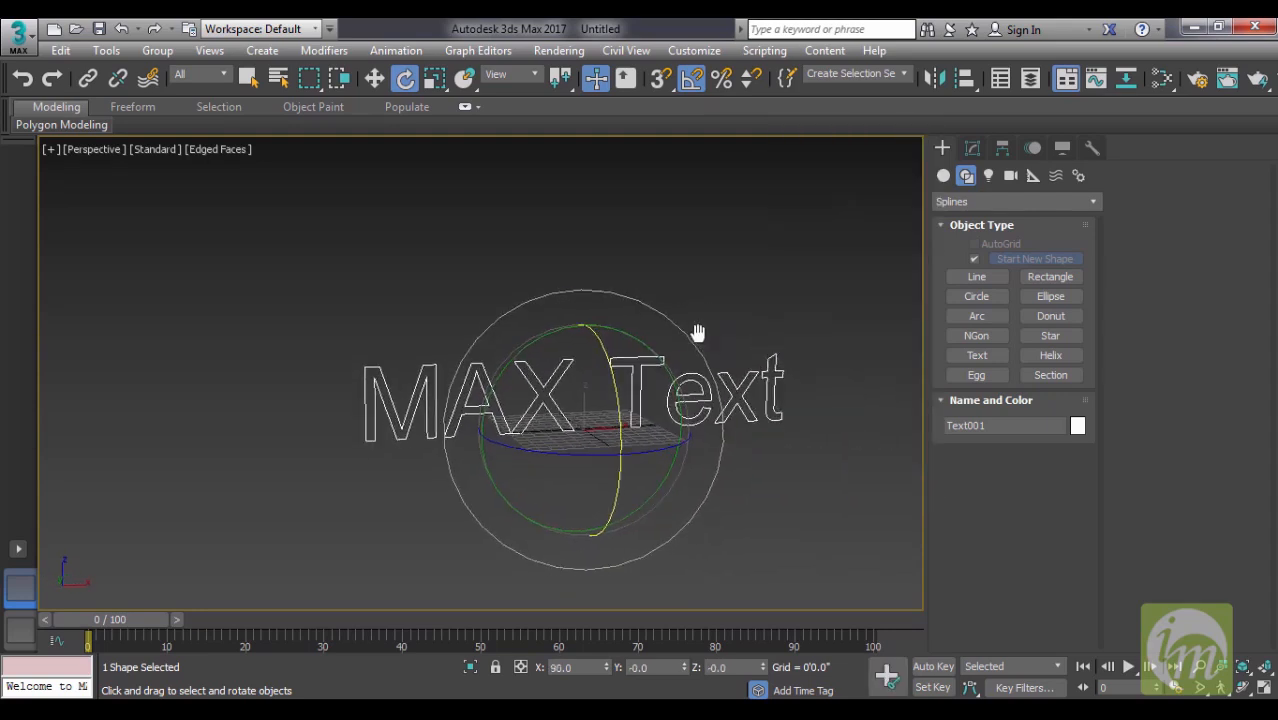
{"action": "scroll", "coordinate": [676, 365], "scroll_direction": "down", "scroll_amount": 5}
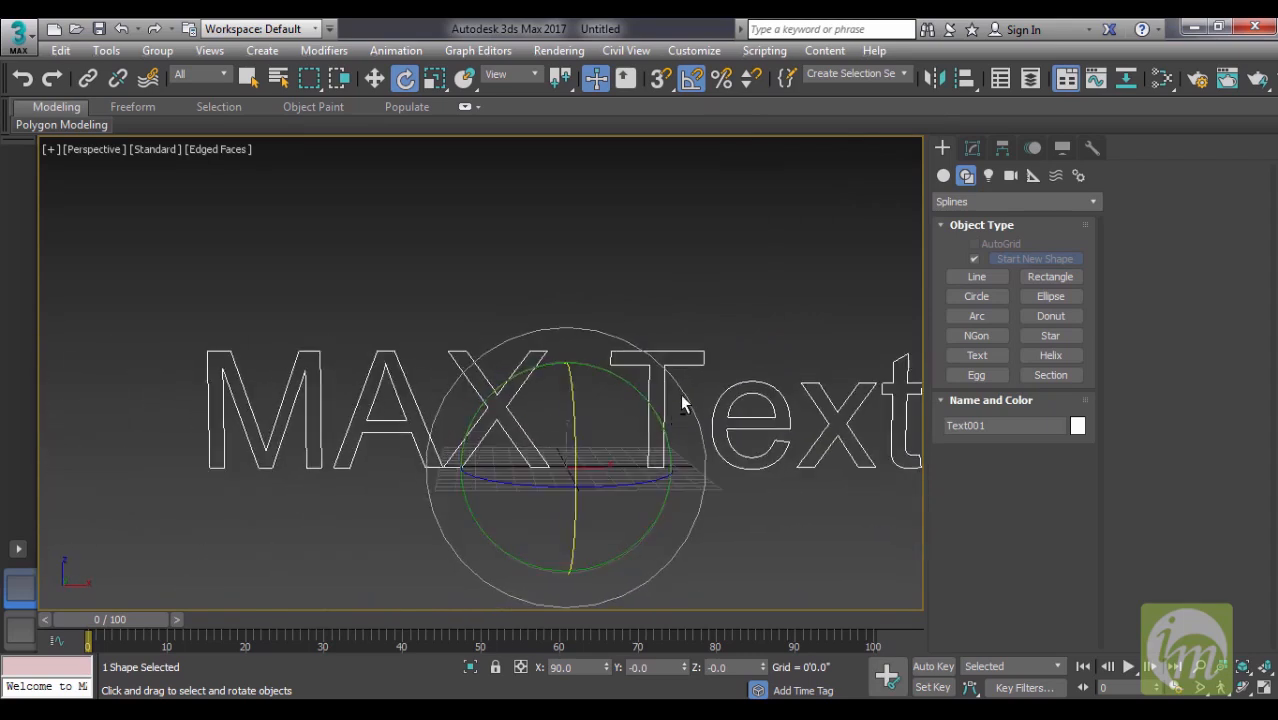
- Replace the text shape's wording with "INFO MEDIA"
{"action": "left_click", "coordinate": [968, 148]}
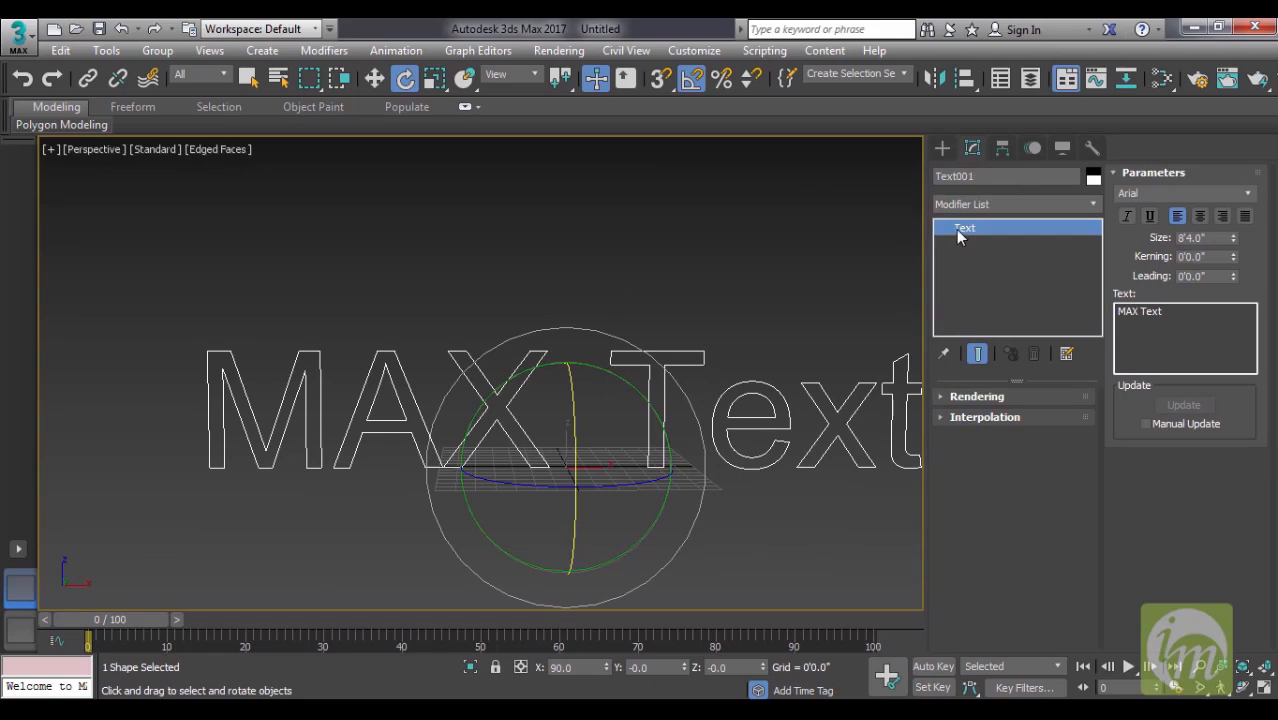
{"action": "middle_click_drag", "start_coordinate": [699, 317], "coordinate": [650, 314]}
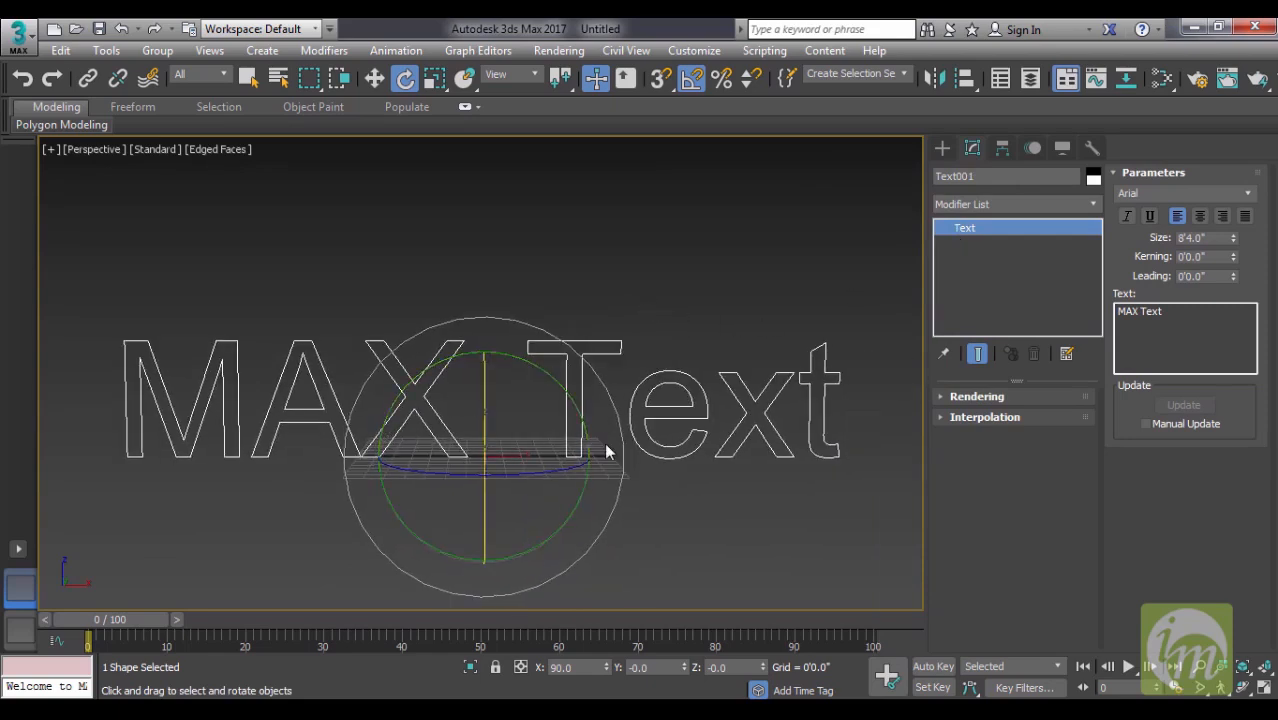
{"action": "left_click_drag", "start_coordinate": [1189, 315], "coordinate": [1021, 314]}
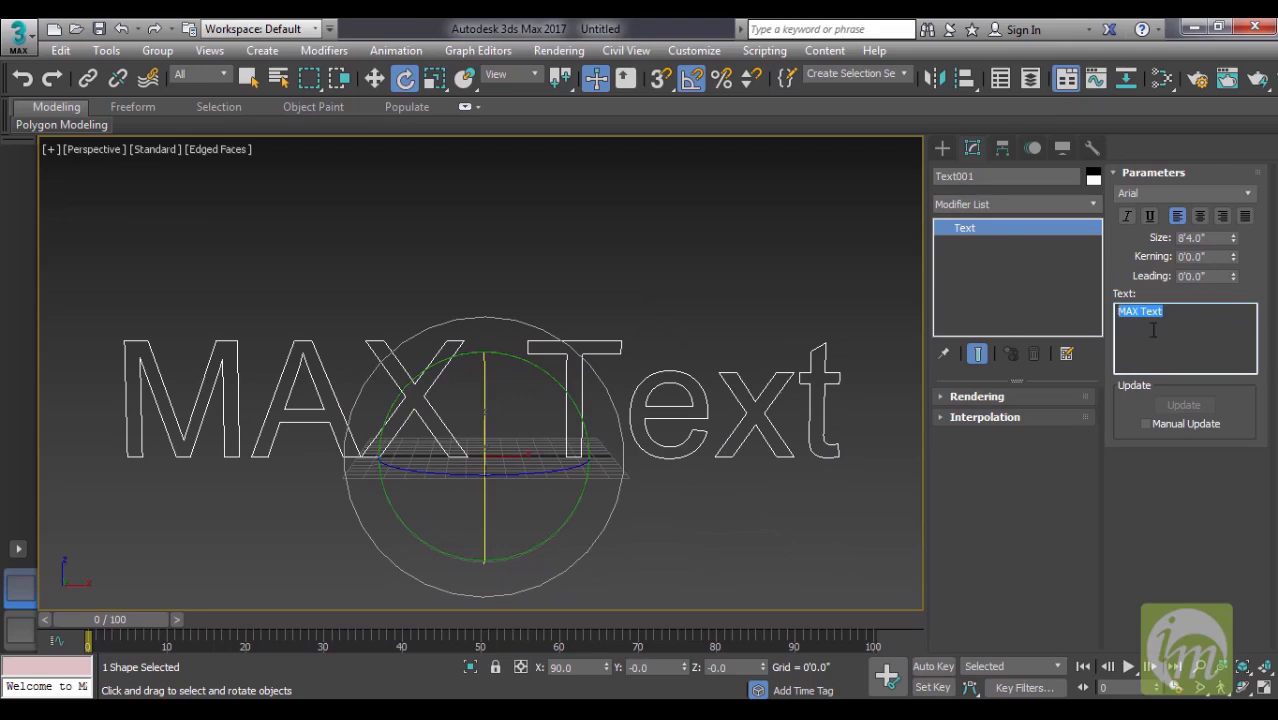
{"action": "type", "text": "I"}
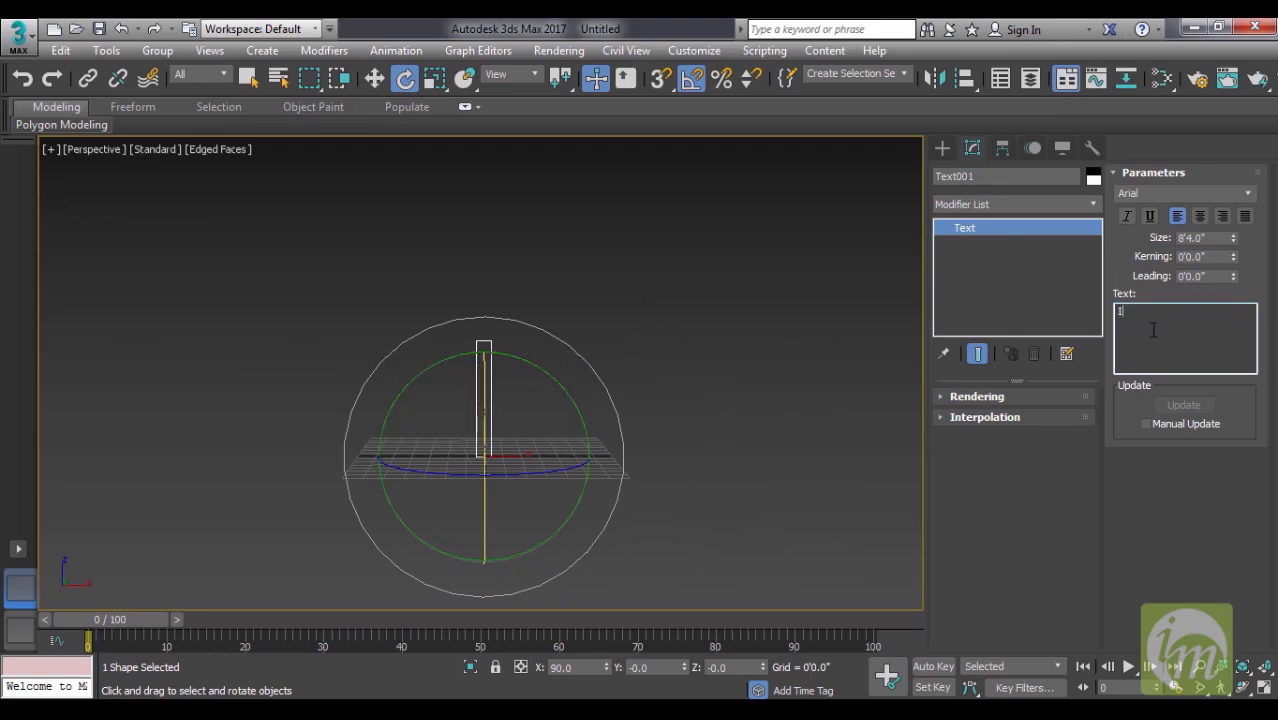
{"action": "type", "text": "NFO"}
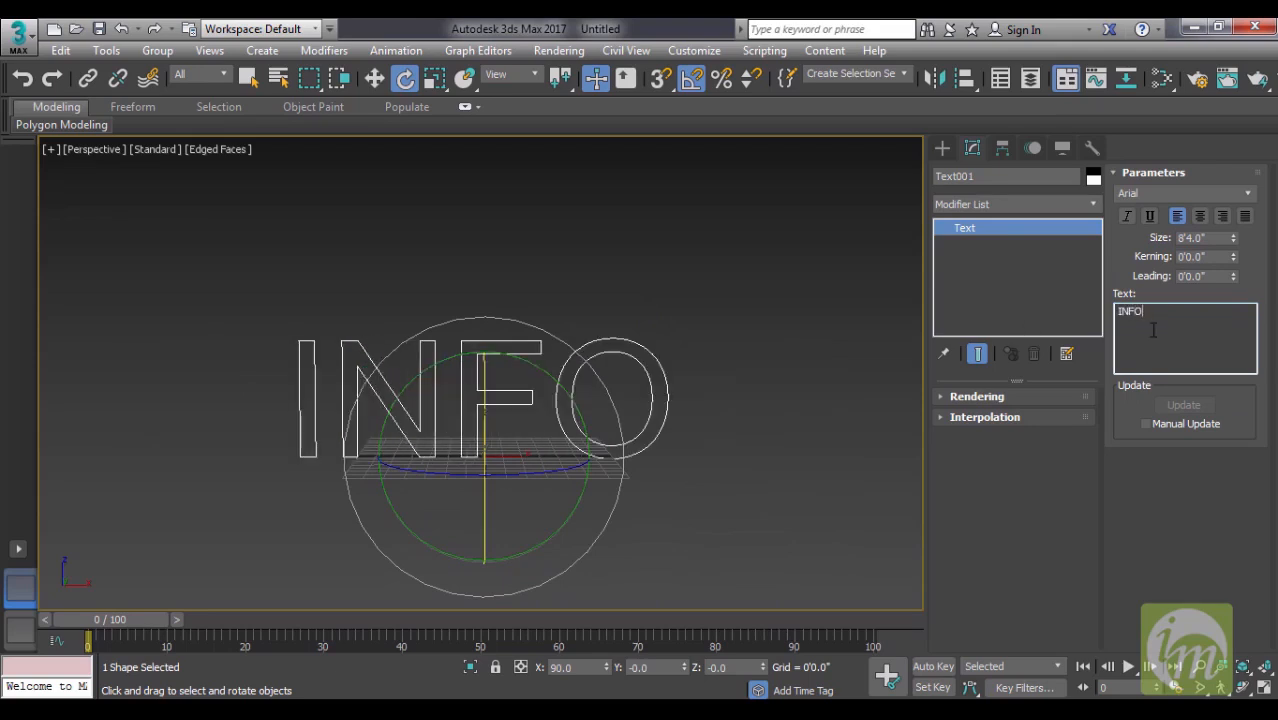
{"action": "type", "text": " MEDIA"}
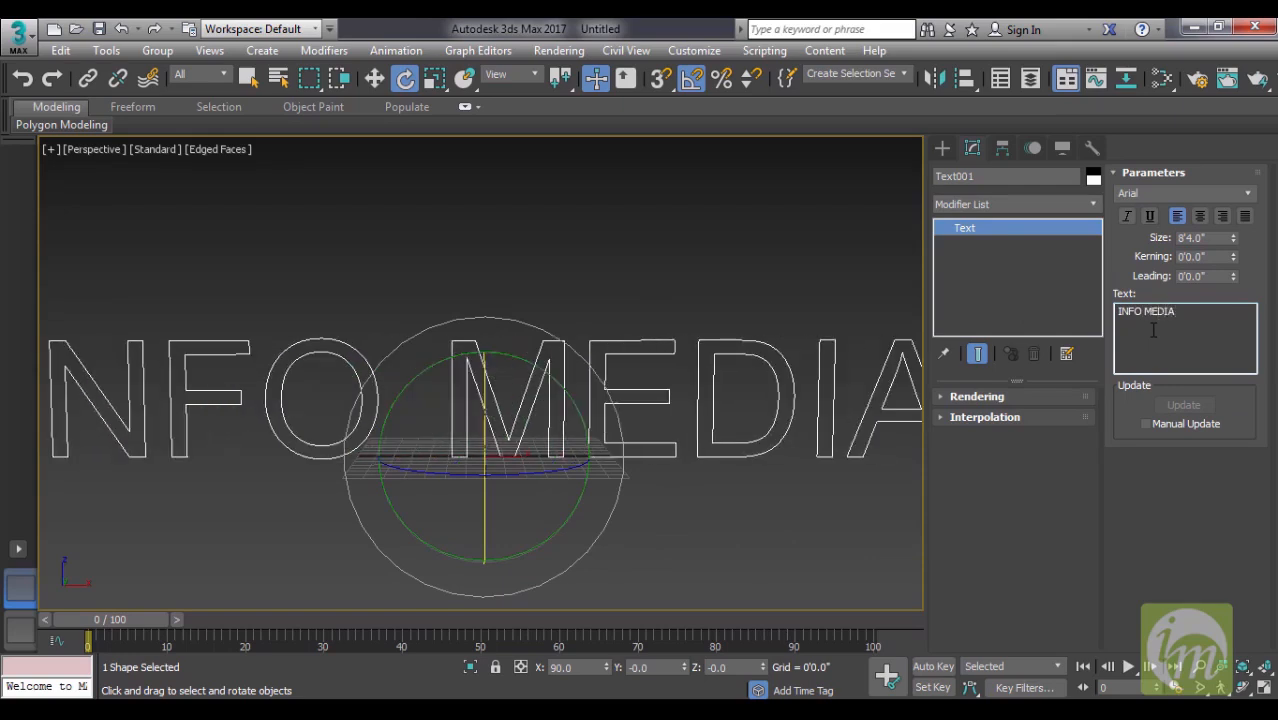
{"action": "scroll", "coordinate": [662, 385], "scroll_direction": "down", "scroll_amount": 4}
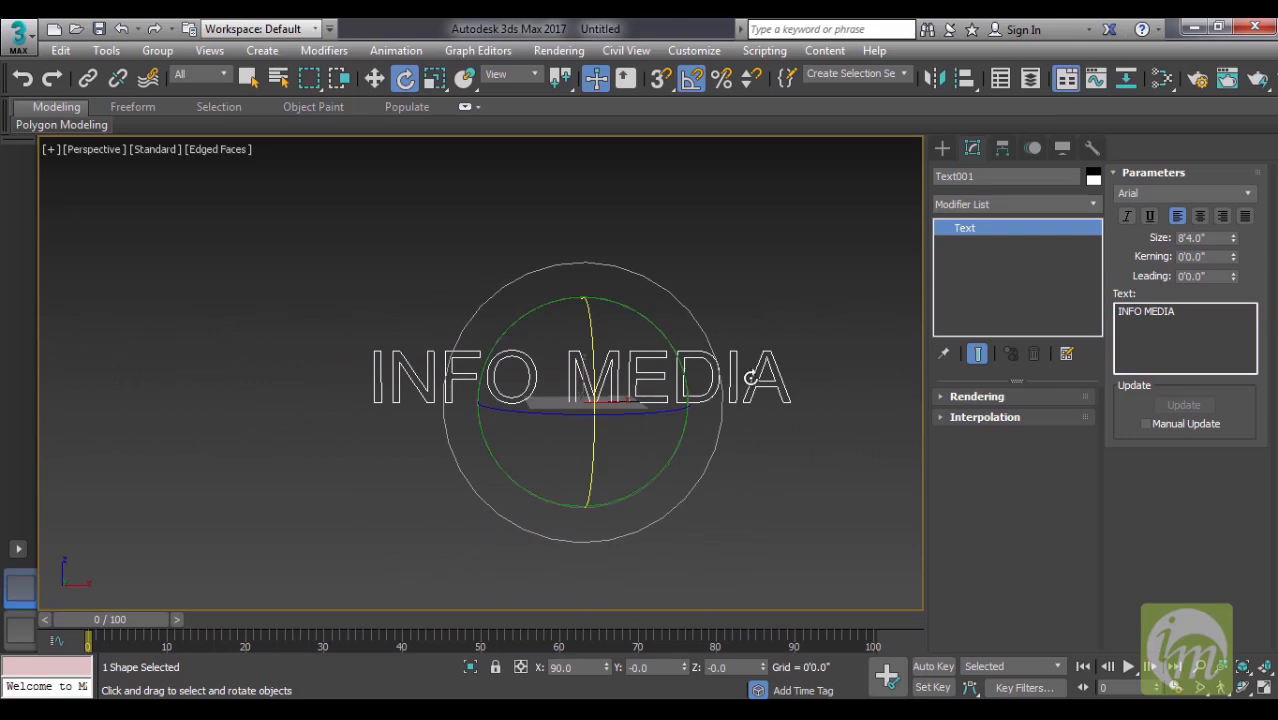
- Reduce the size of the INFO MEDIA text to 2'2.0"
{"action": "left_click_drag", "start_coordinate": [1197, 312], "coordinate": [1043, 311]}
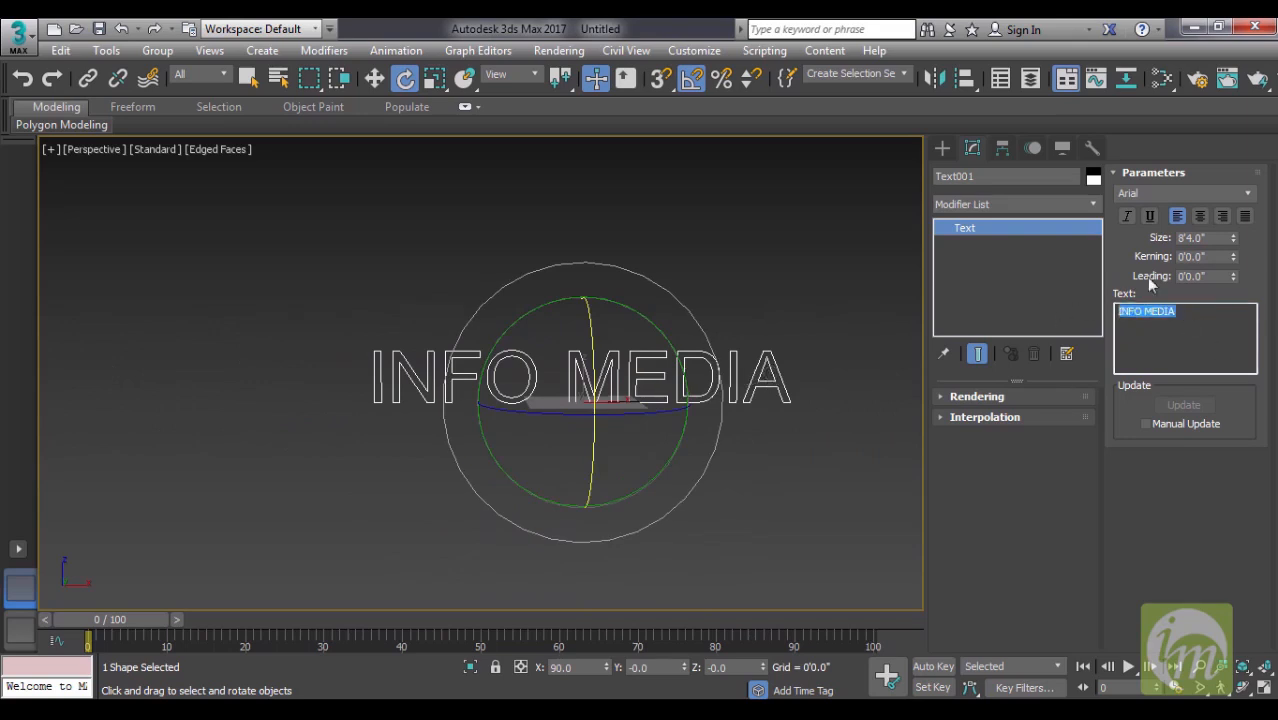
{"action": "left_click_drag", "start_coordinate": [1233, 243], "coordinate": [1238, 308]}
{"action": "middle_click_drag", "start_coordinate": [773, 378], "coordinate": [771, 344]}
{"action": "scroll", "coordinate": [771, 344], "scroll_direction": "up", "scroll_amount": 4}
{"action": "scroll", "coordinate": [610, 368], "scroll_direction": "up", "scroll_amount": 5}
{"action": "middle_click_drag", "start_coordinate": [605, 365], "coordinate": [793, 353]}
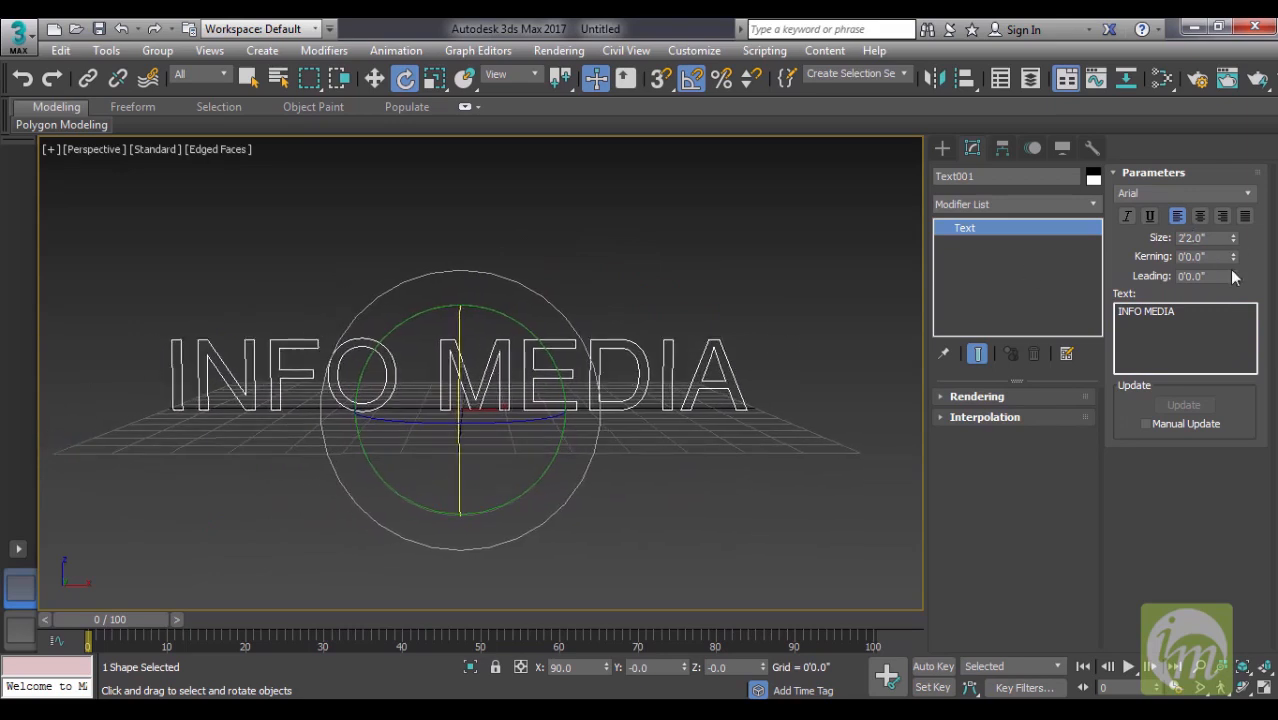
- Set the text's kerning to about -0'0.85" and its leading to 0
{"action": "left_click_drag", "start_coordinate": [1238, 260], "coordinate": [238, 360]}
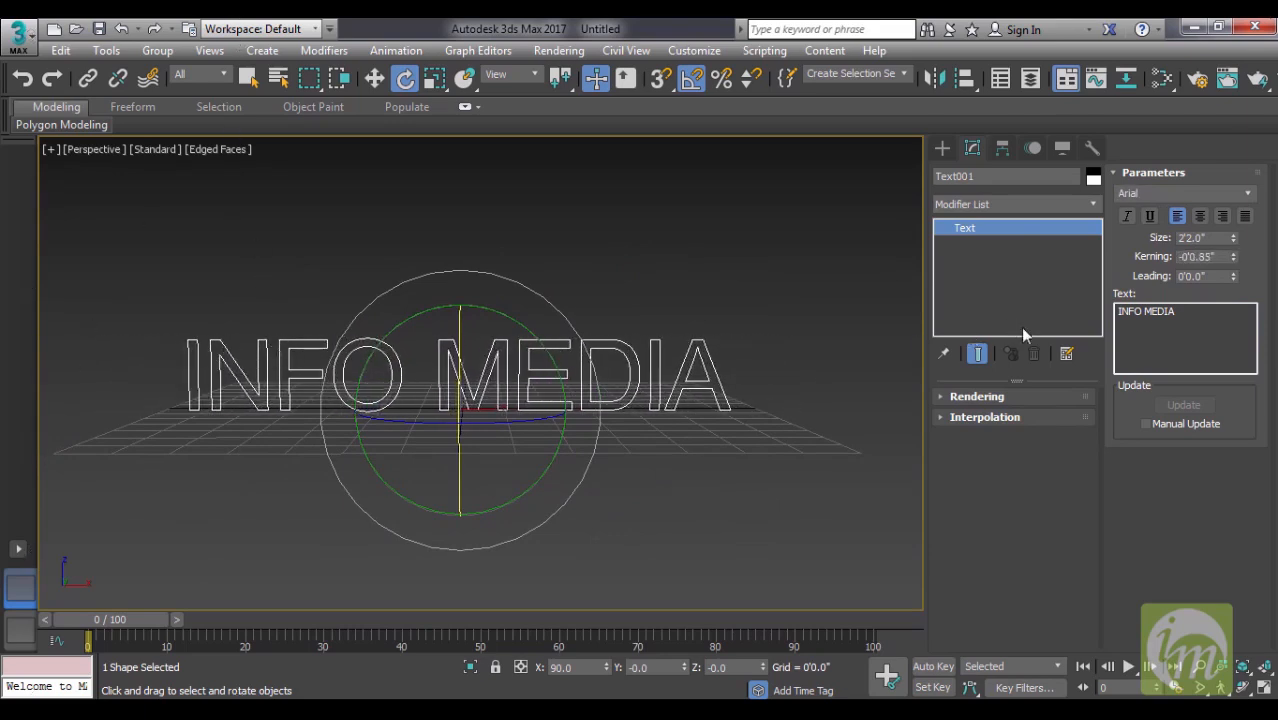
{"action": "mouse_move", "coordinate": [1234, 275]}
{"action": "left_mouse_down"}
{"action": "mouse_move", "coordinate": [1231, 99]}
{"action": "mouse_move", "coordinate": [1226, 289]}
{"action": "left_mouse_up"}
{"action": "left_click", "coordinate": [1189, 280]}
{"action": "type", "text": "0"}
{"action": "key", "text": "Return"}
- Try the Arial Bold and Forte fonts on the INFO MEDIA text
{"action": "left_click", "coordinate": [1247, 193]}
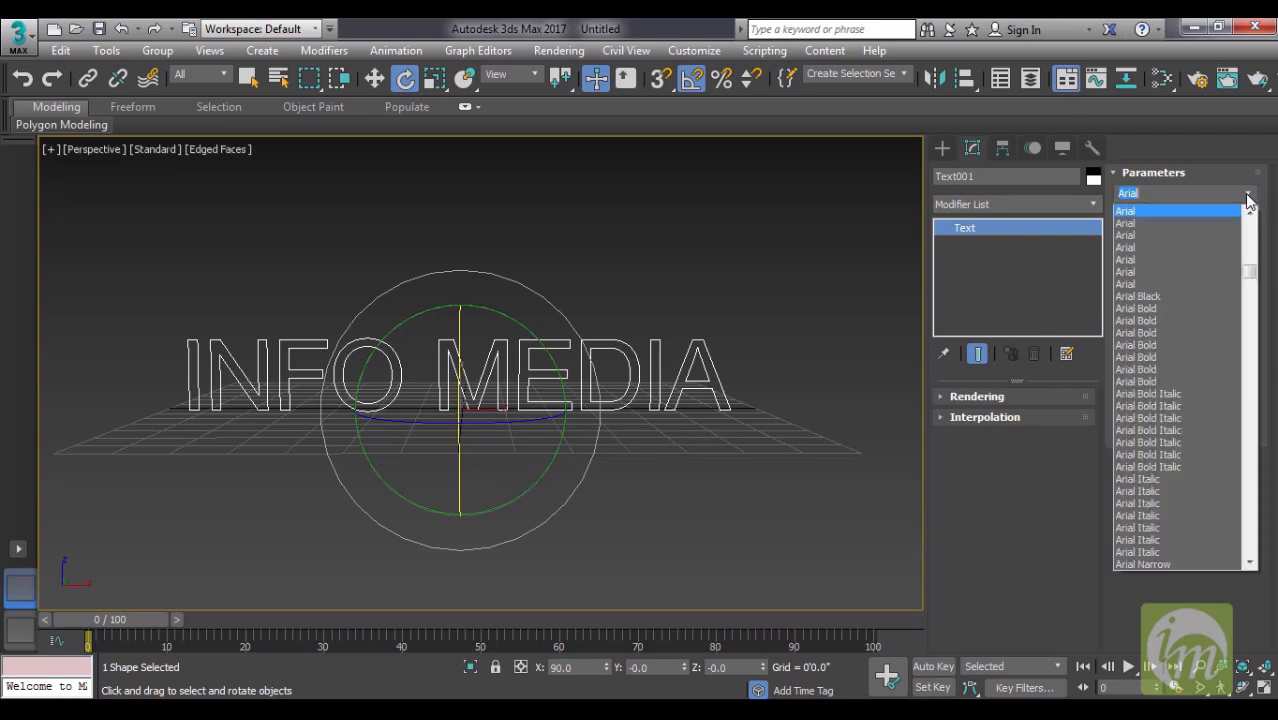
{"action": "left_click", "coordinate": [1184, 332]}
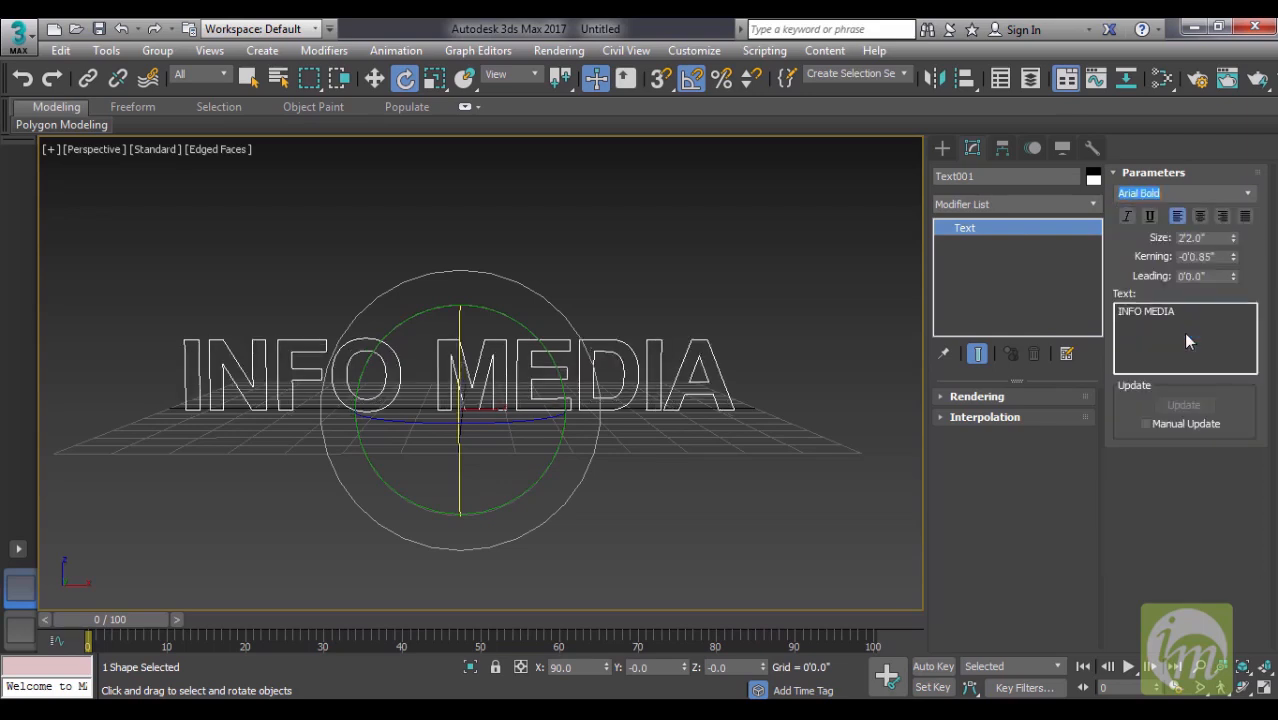
{"action": "left_click", "coordinate": [1252, 194]}
{"action": "left_click_drag", "start_coordinate": [1250, 275], "coordinate": [1251, 364]}
{"action": "left_click", "coordinate": [1121, 333]}
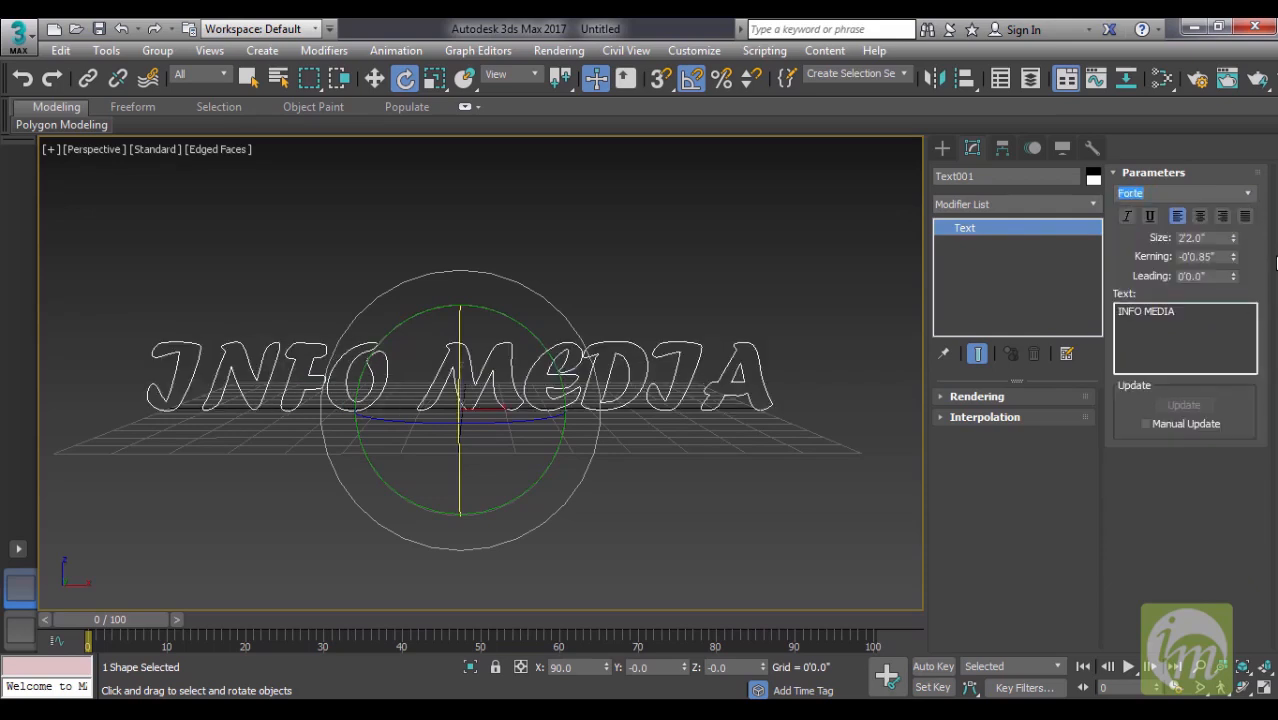
- Set the text's font to FreesiaUPC Bold Italic and increase its size to about 4'1.66"
{"action": "left_click", "coordinate": [1248, 194]}
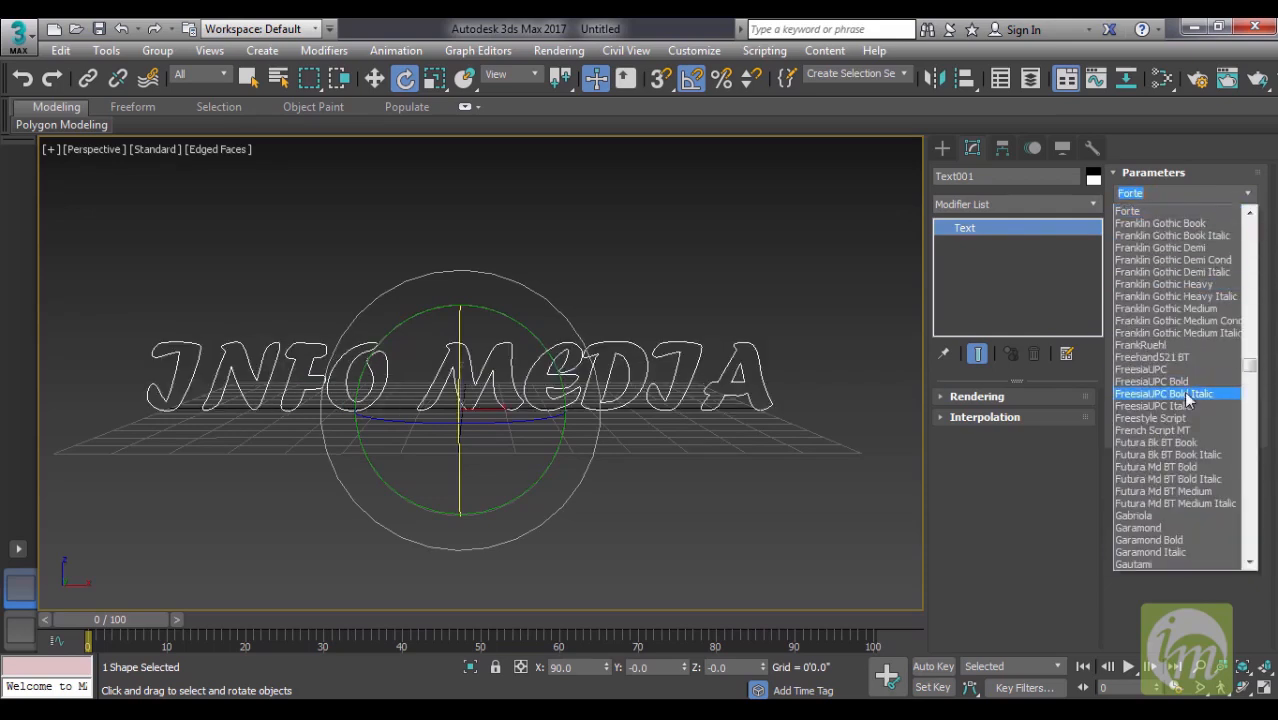
{"action": "left_click", "coordinate": [1187, 398]}
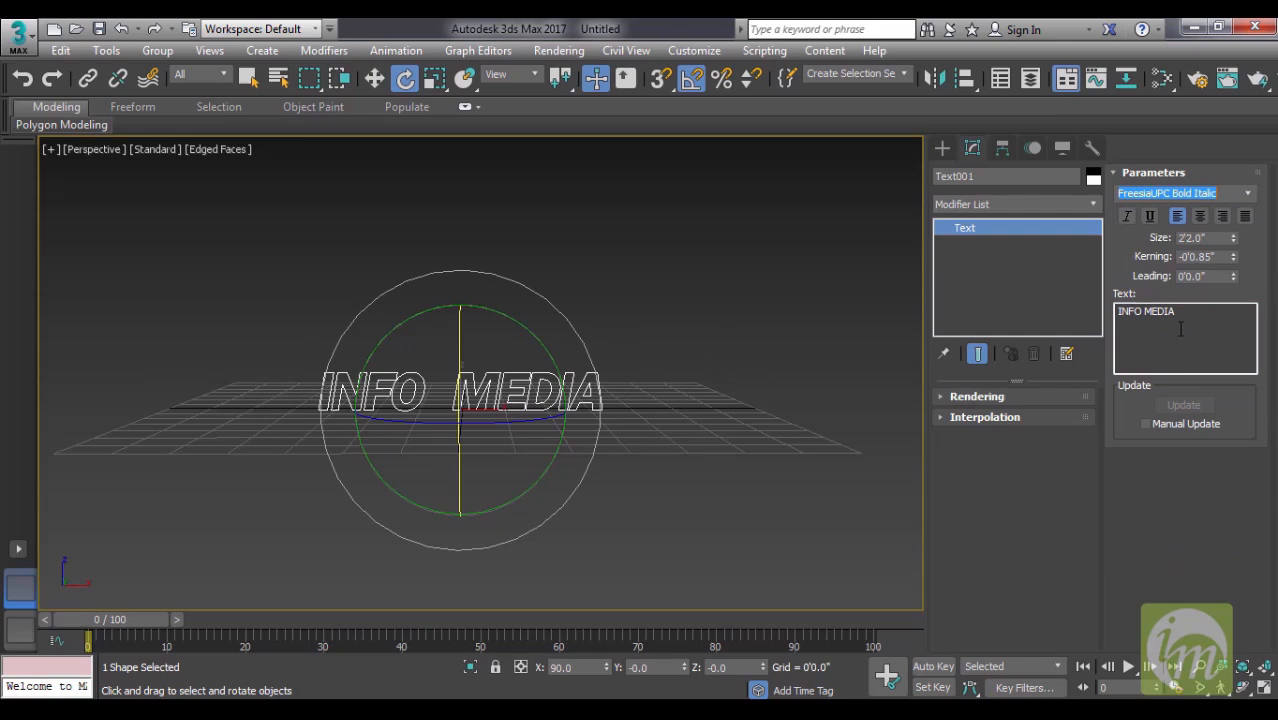
{"action": "left_click_drag", "start_coordinate": [1234, 240], "coordinate": [1256, 152]}
{"action": "middle_click_drag", "start_coordinate": [640, 334], "coordinate": [693, 331]}
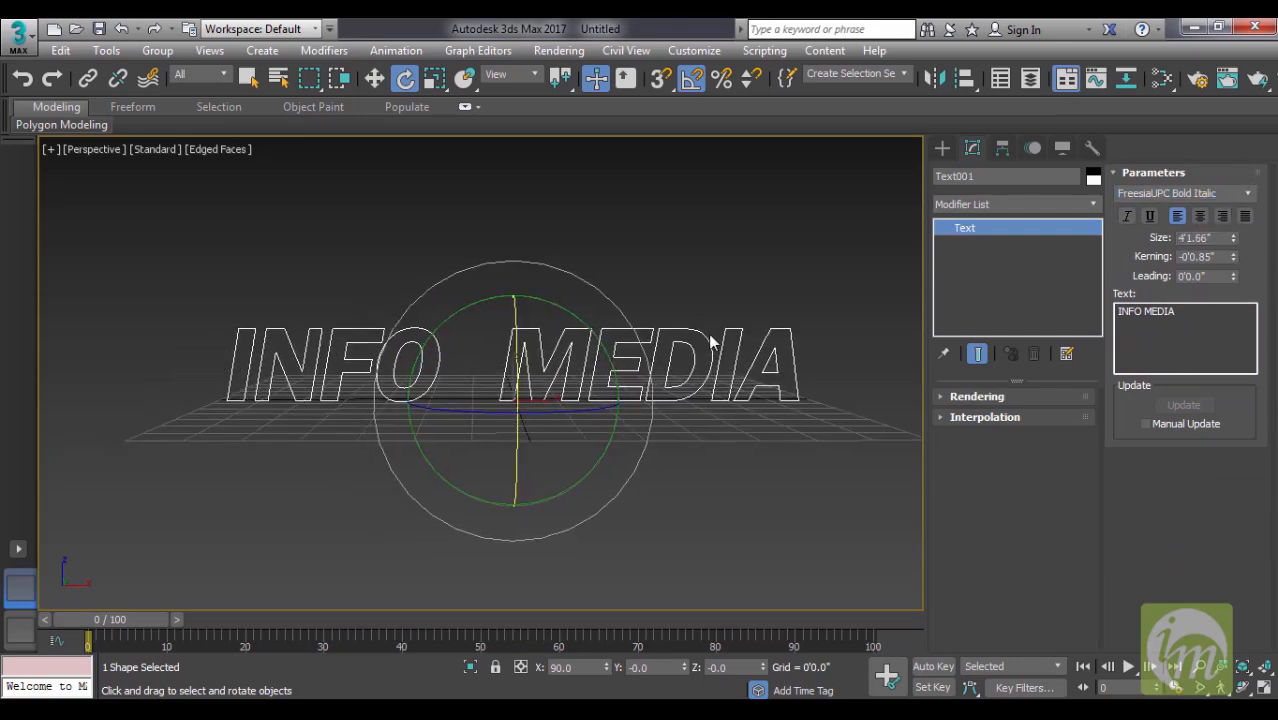
- Apply the italic style to the INFO MEDIA text and turn it off again
{"action": "left_click", "coordinate": [1126, 217]}
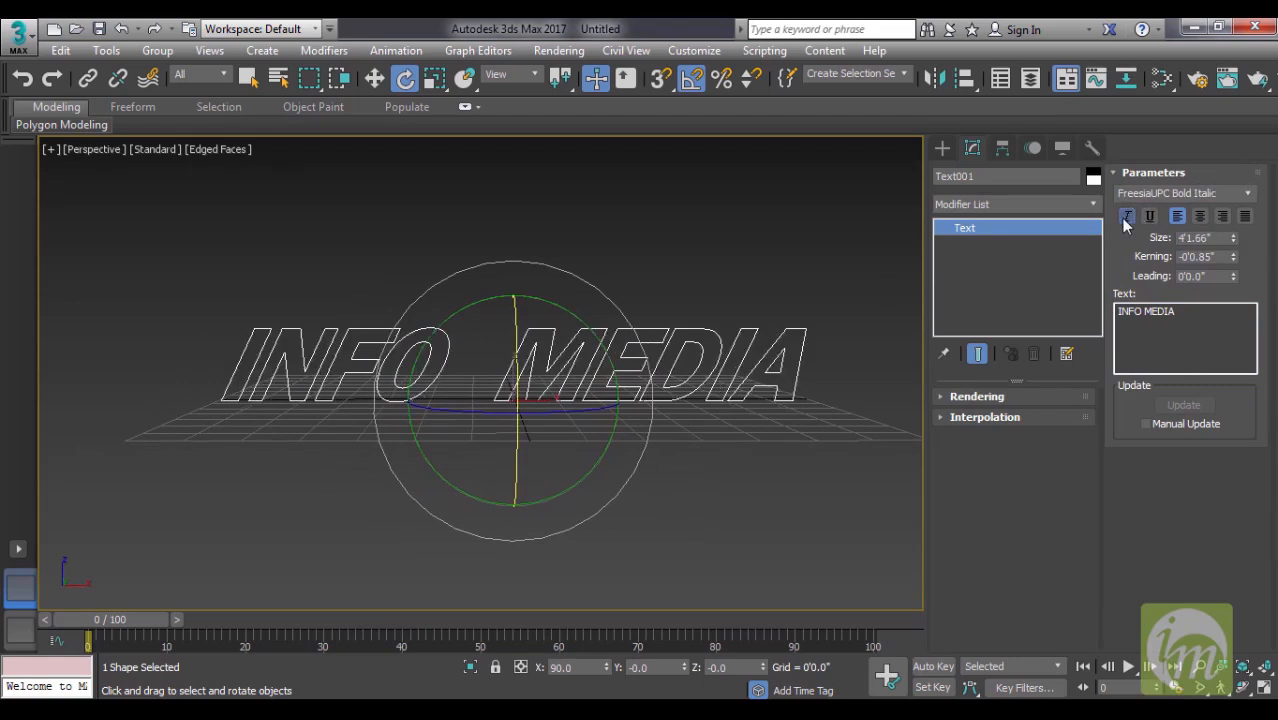
{"action": "left_click", "coordinate": [1126, 217]}
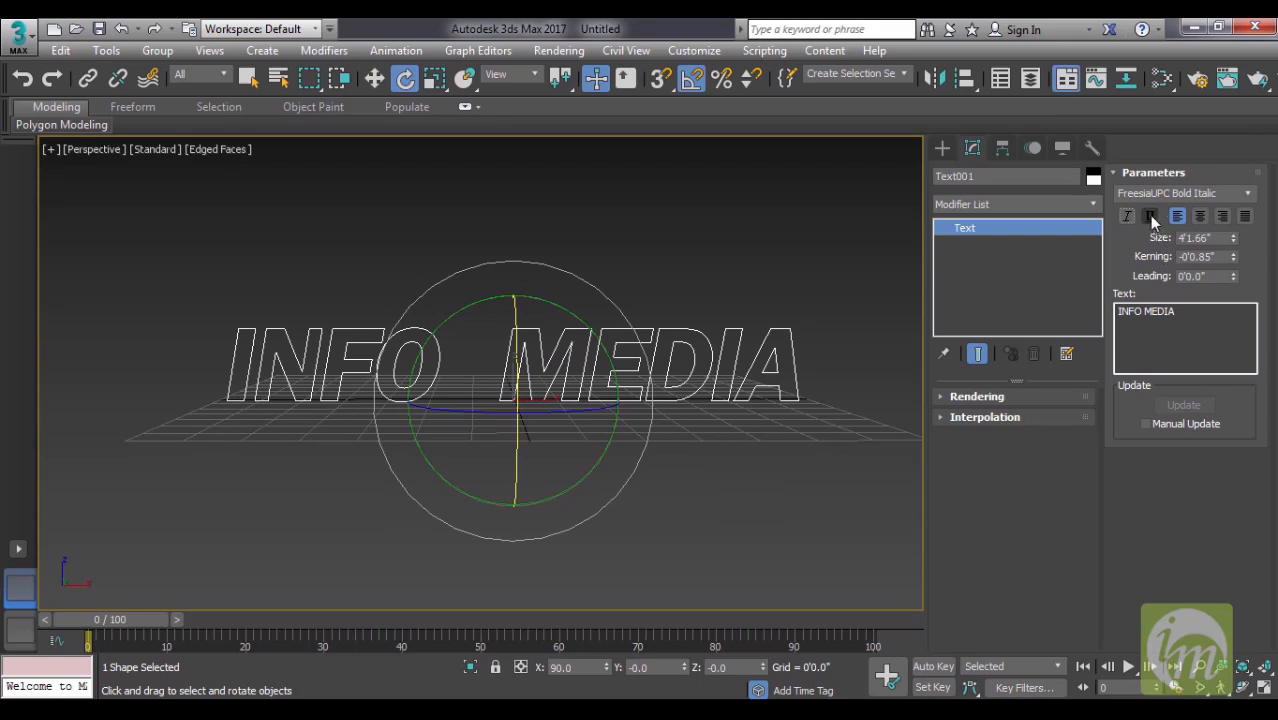
- Underline the INFO MEDIA text and enable its spline rendering in both the renderer and the viewport
{"action": "left_click", "coordinate": [1150, 218]}
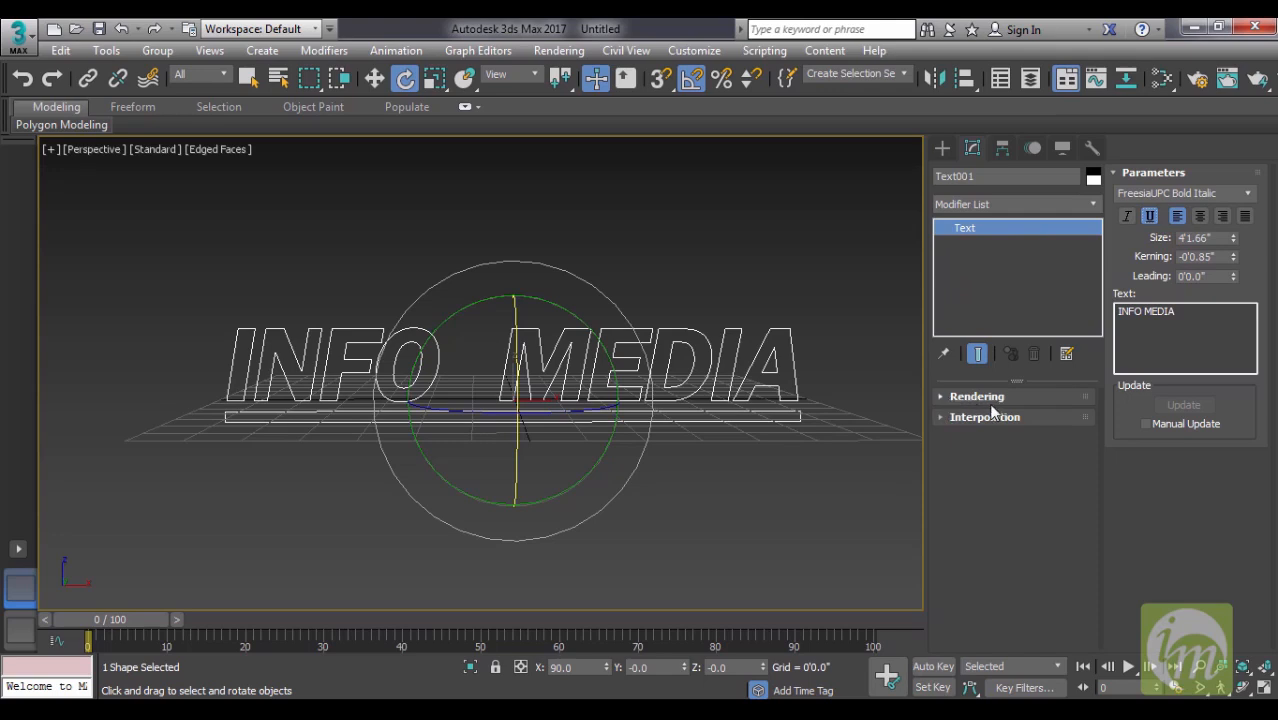
{"action": "left_click", "coordinate": [940, 397]}
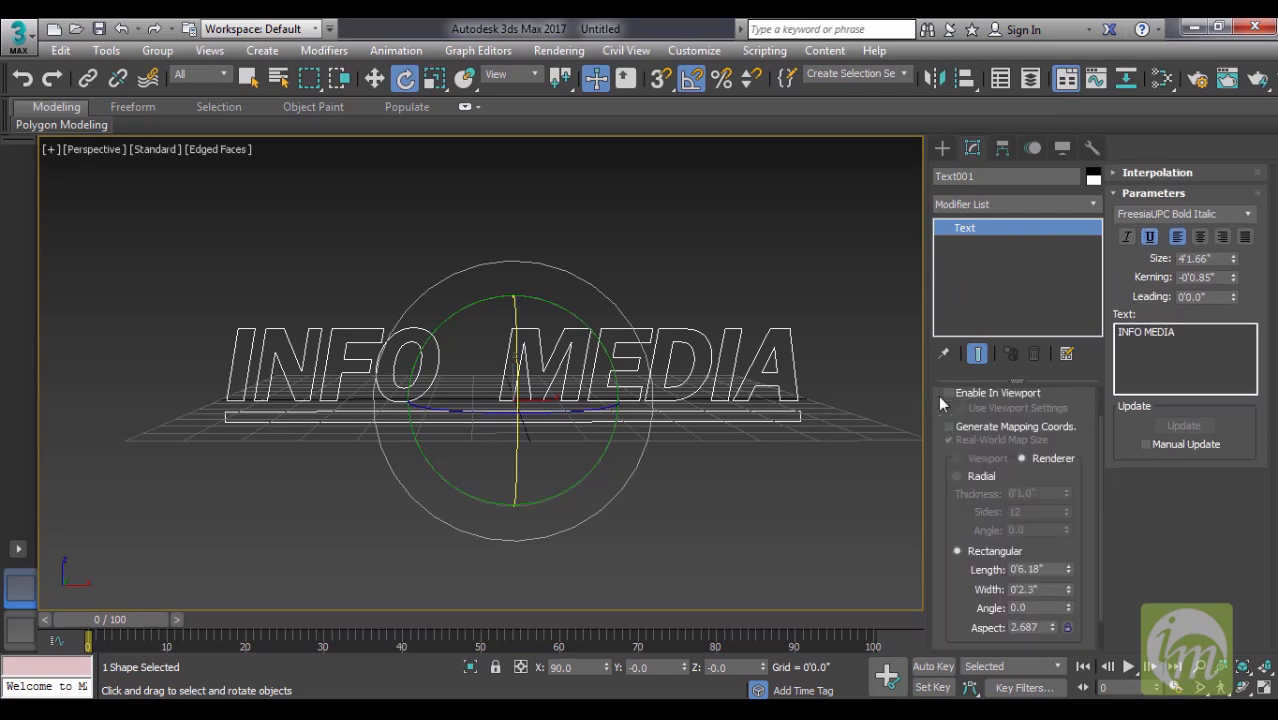
{"action": "scroll", "coordinate": [1070, 427], "scroll_direction": "up", "scroll_amount": 2}
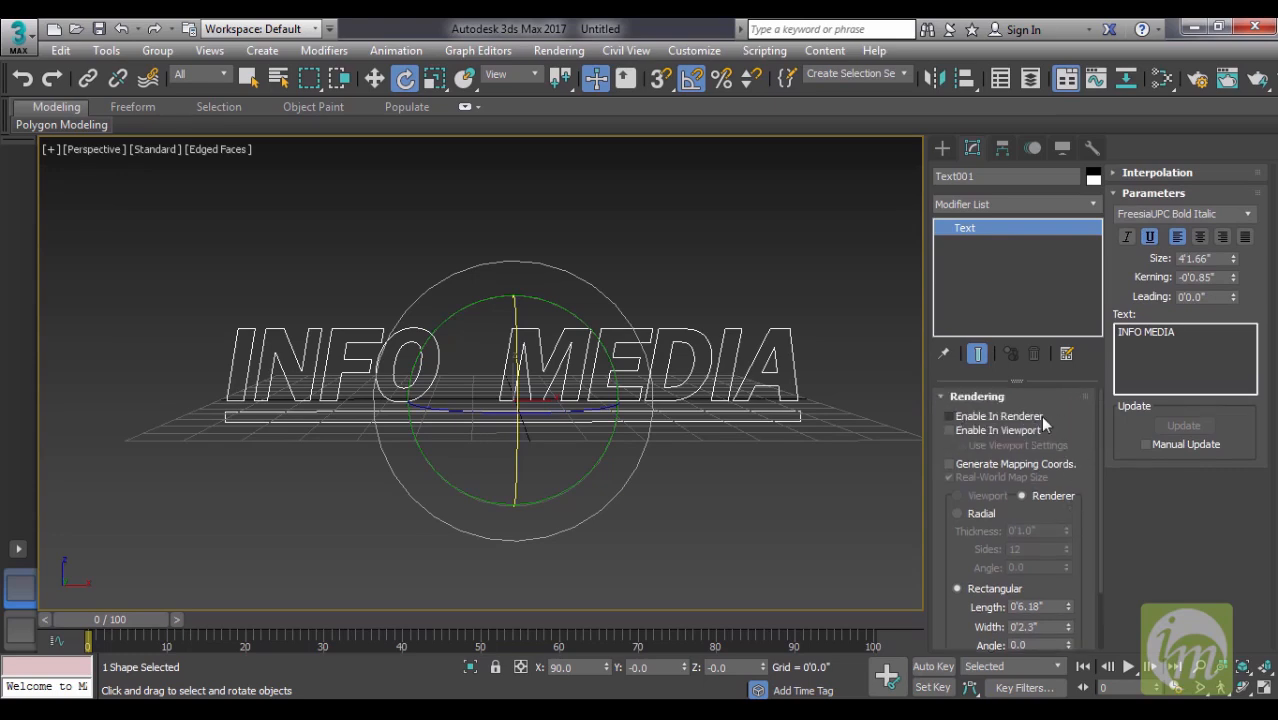
{"action": "left_click", "coordinate": [947, 417]}
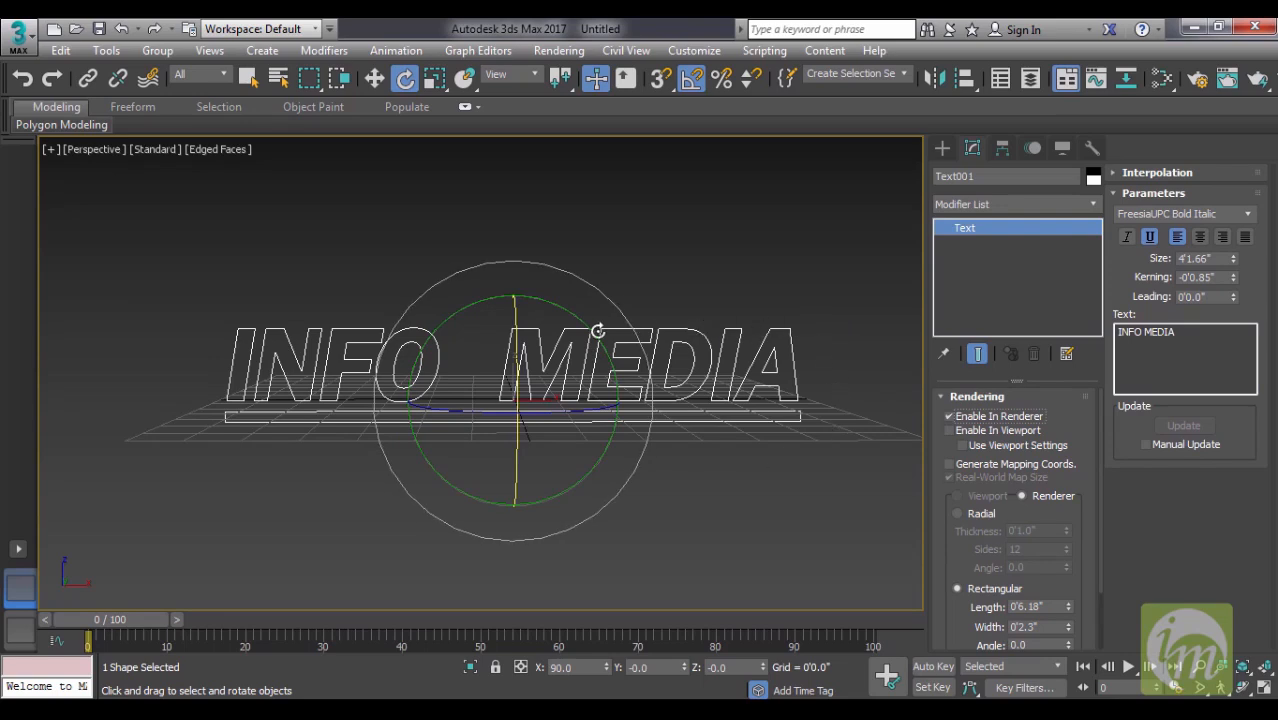
{"action": "left_click", "coordinate": [949, 416]}
{"action": "left_click", "coordinate": [949, 416]}
{"action": "left_click", "coordinate": [949, 430]}
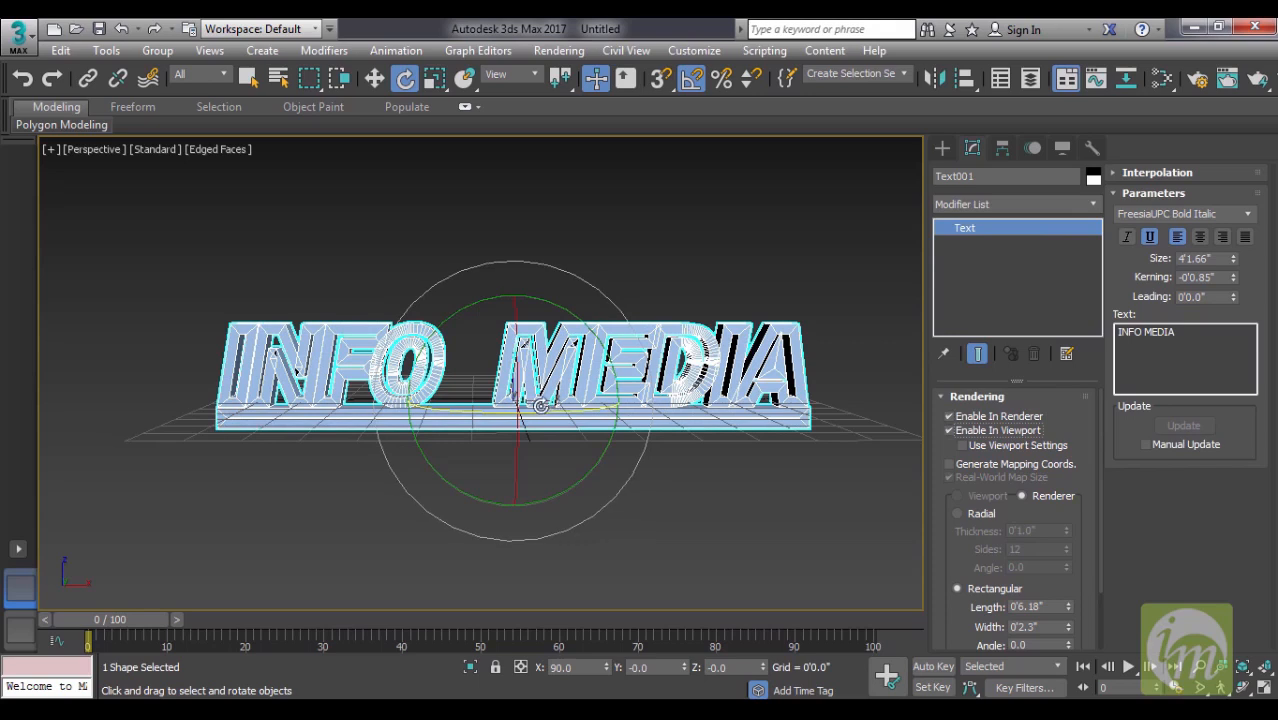
{"action": "mouse_move", "coordinate": [703, 428]}
{"action": "middle_mouse_down", "text": "alt"}
{"action": "mouse_move", "coordinate": [802, 430]}
{"action": "mouse_move", "coordinate": [702, 448]}
{"action": "mouse_move", "coordinate": [690, 428]}
{"action": "middle_mouse_up", "text": "alt"}
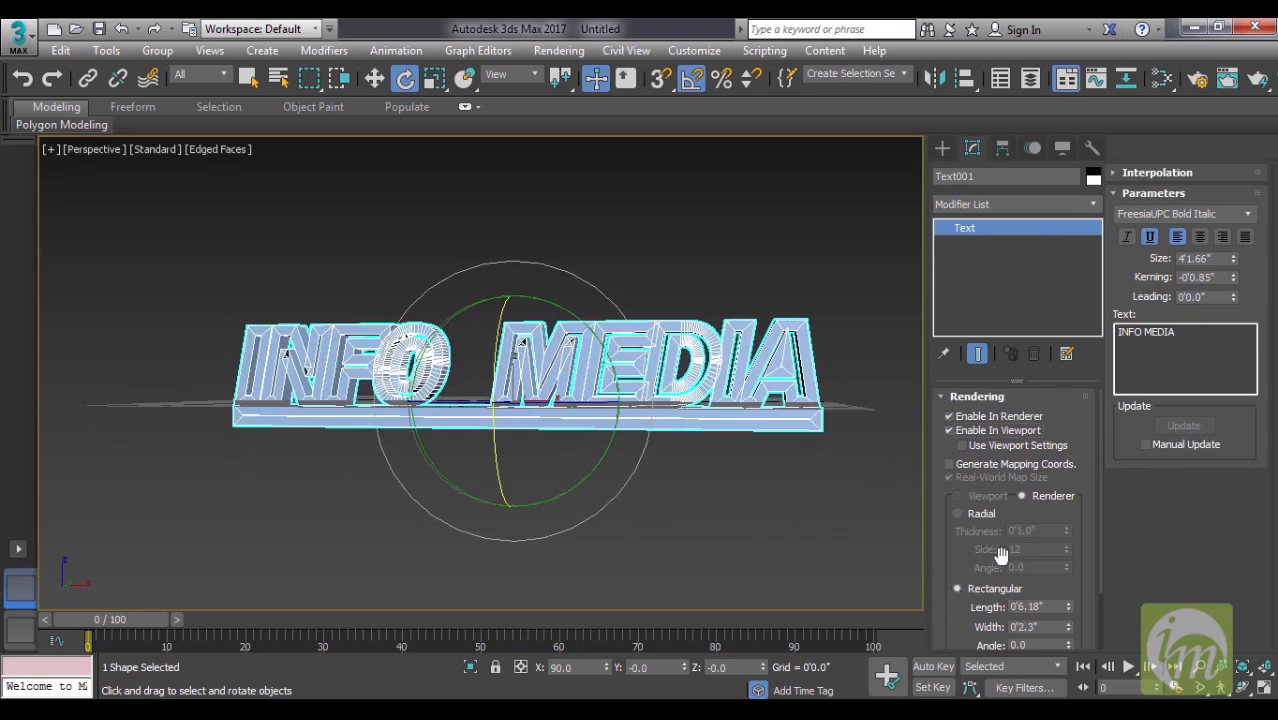
- Switch the text's rendering cross-section to radial and reduce its thickness to about 0'0.44"
{"action": "left_click", "coordinate": [957, 514]}
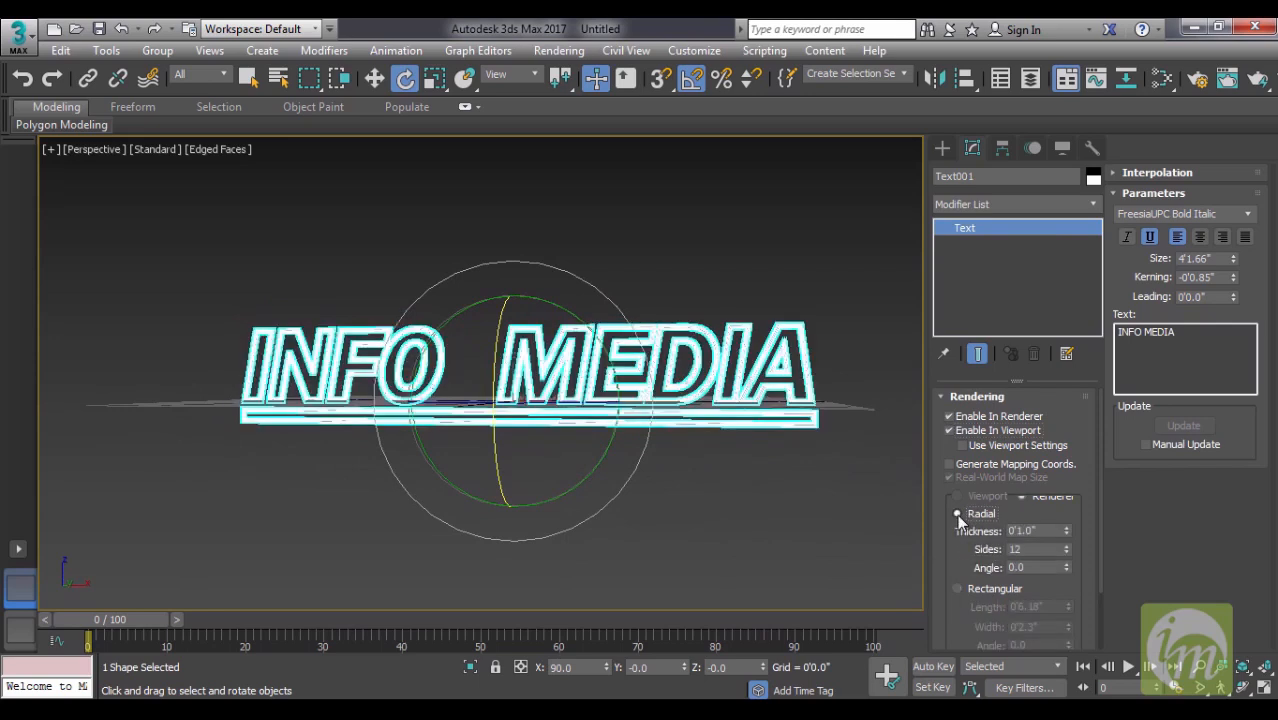
{"action": "mouse_move", "coordinate": [756, 514]}
{"action": "middle_mouse_down", "text": "alt"}
{"action": "mouse_move", "coordinate": [699, 494]}
{"action": "mouse_move", "coordinate": [802, 508]}
{"action": "mouse_move", "coordinate": [763, 517]}
{"action": "middle_mouse_up", "text": "alt"}
{"action": "scroll", "coordinate": [763, 509], "scroll_direction": "up", "scroll_amount": 3}
{"action": "middle_click_drag", "start_coordinate": [708, 476], "coordinate": [765, 517]}
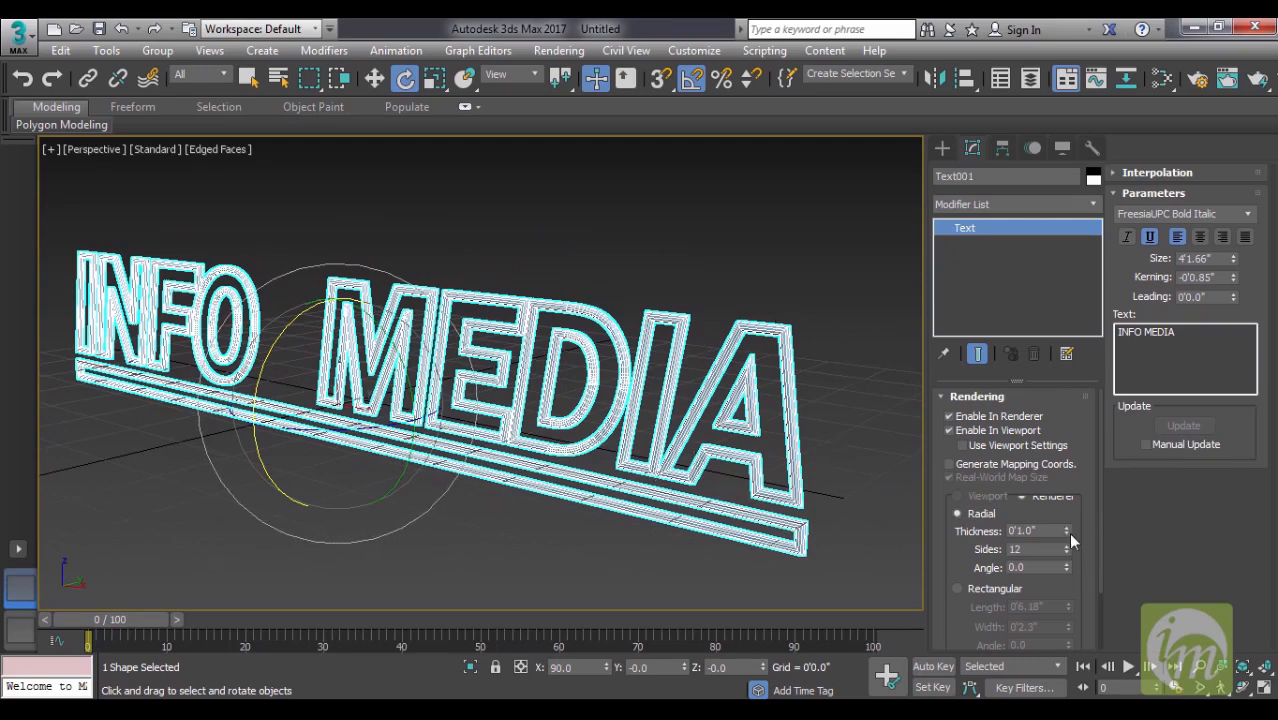
{"action": "left_click_drag", "start_coordinate": [1067, 532], "coordinate": [1076, 565]}
- Check the thin outline with the text deselected, reselect it, and switch the viewport from Edged Faces to Default Shading
{"action": "left_click", "coordinate": [847, 387]}
{"action": "middle_click_drag", "start_coordinate": [847, 387], "coordinate": [736, 432], "text": "alt"}
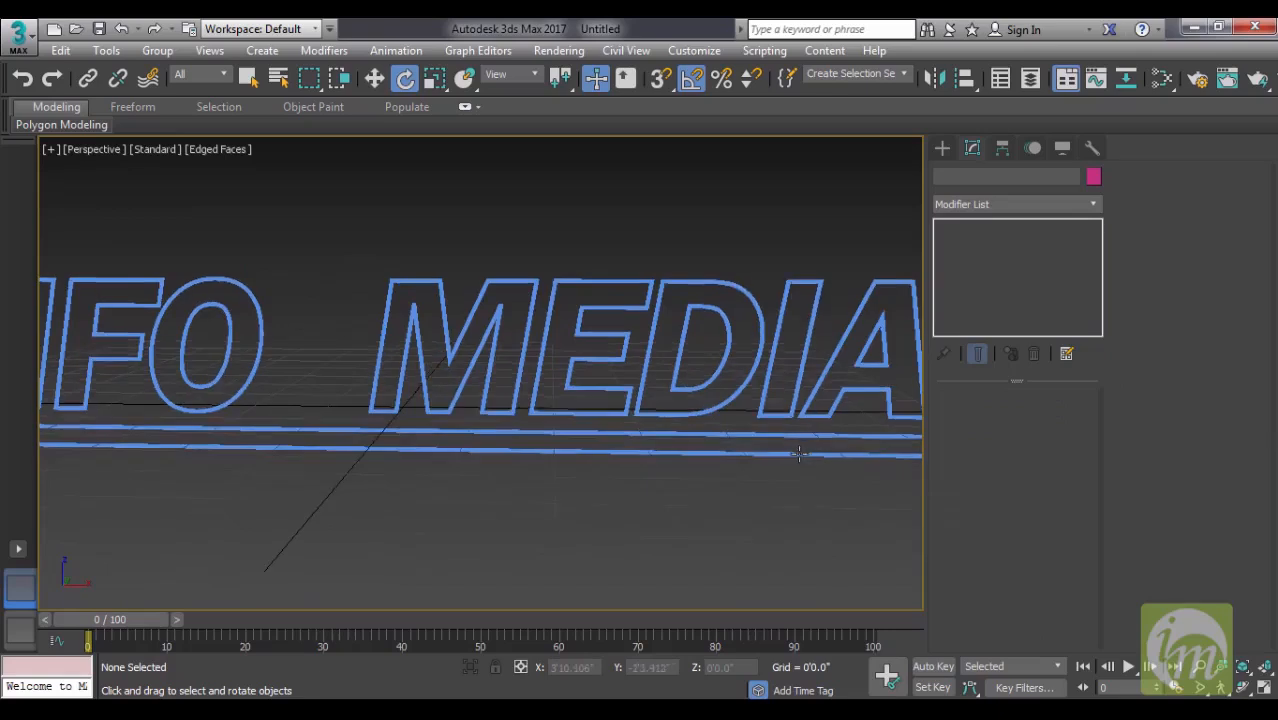
{"action": "left_click", "coordinate": [745, 438]}
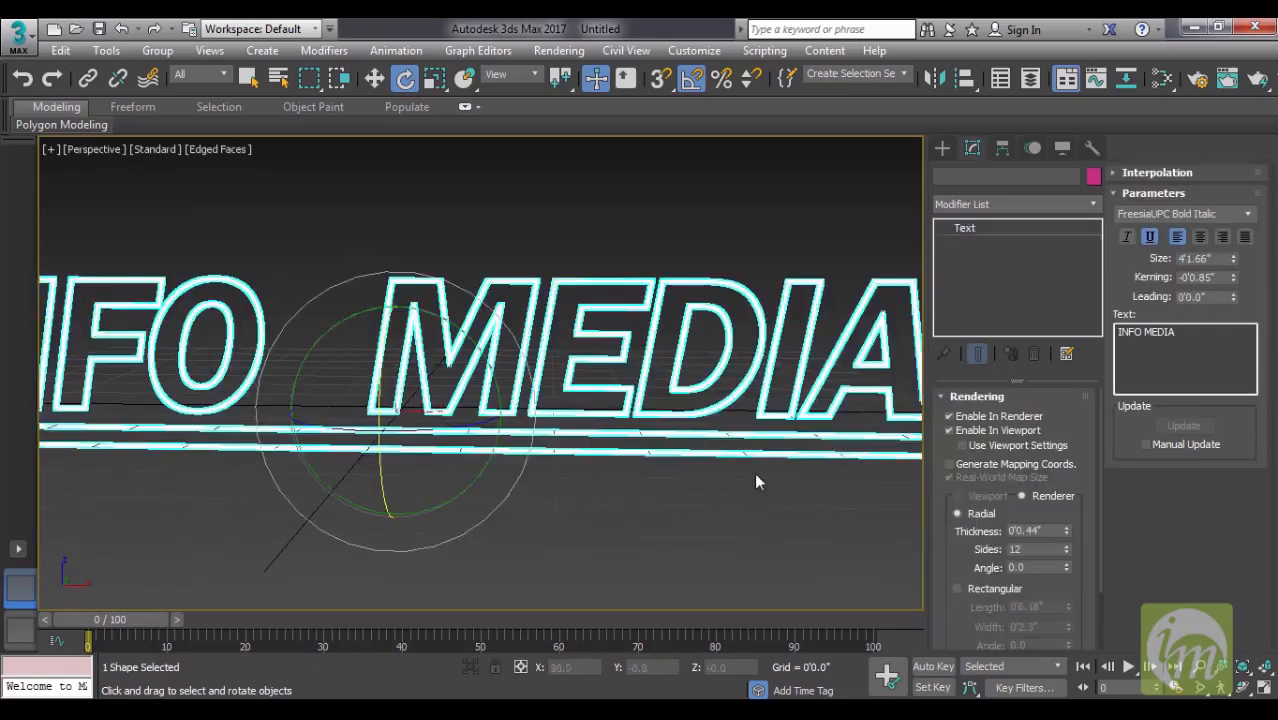
{"action": "middle_click_drag", "start_coordinate": [771, 445], "coordinate": [714, 445], "text": "alt"}
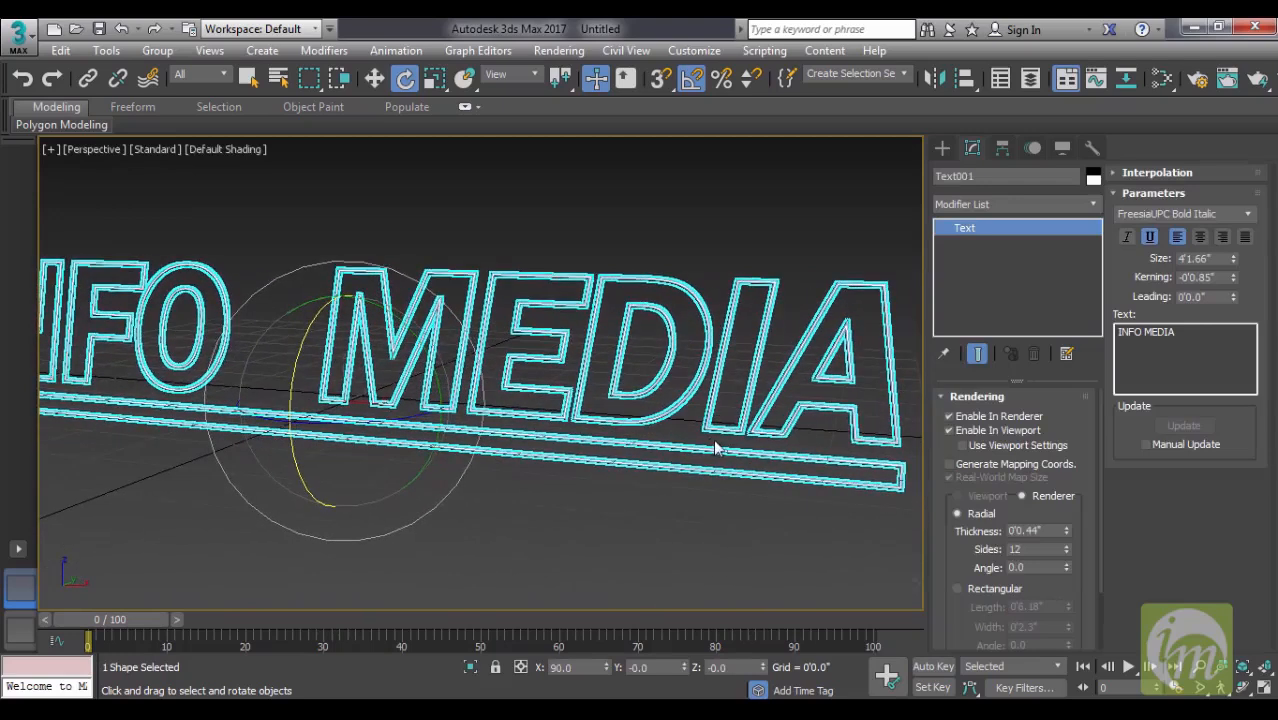
- Increase the radial thickness of the text's outline to about 0'1.4"
{"action": "left_click_drag", "start_coordinate": [1066, 536], "coordinate": [1081, 439]}
{"action": "mouse_move", "coordinate": [684, 475]}
{"action": "middle_mouse_down"}
{"action": "mouse_move", "coordinate": [726, 465]}
{"action": "mouse_move", "coordinate": [690, 470]}
{"action": "middle_mouse_up"}
{"action": "scroll", "coordinate": [727, 465], "scroll_direction": "down", "scroll_amount": 5}
{"action": "scroll", "coordinate": [690, 470], "scroll_direction": "up", "scroll_amount": 3}
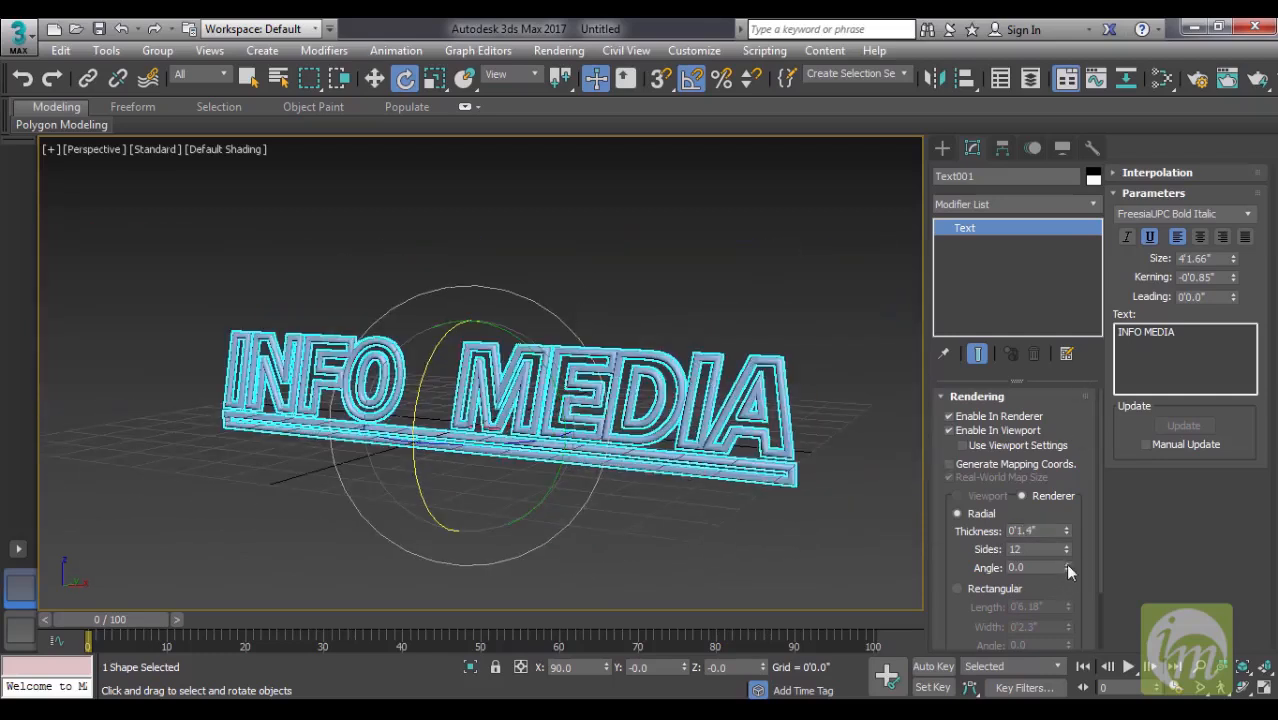
{"action": "left_click_drag", "start_coordinate": [1040, 550], "coordinate": [854, 549]}
{"action": "left_click_drag", "start_coordinate": [1042, 531], "coordinate": [878, 532]}
- Give the text a rectangular rendering cross-section with a length of about 0'8.219" and a width of about 0'0.736"
{"action": "left_click", "coordinate": [984, 590]}
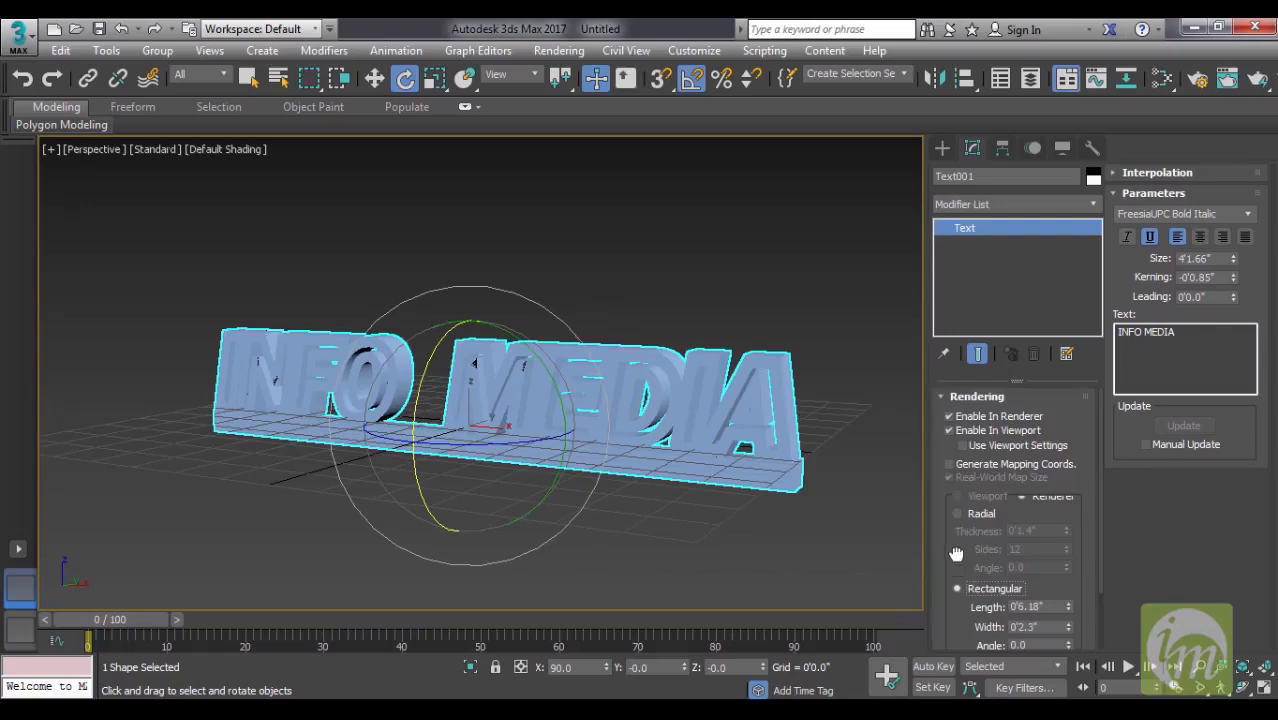
{"action": "scroll", "coordinate": [955, 560], "scroll_direction": "down", "scroll_amount": 2}
{"action": "mouse_move", "coordinate": [745, 484]}
{"action": "middle_mouse_down", "text": "alt"}
{"action": "mouse_move", "coordinate": [819, 485]}
{"action": "mouse_move", "coordinate": [796, 508]}
{"action": "mouse_move", "coordinate": [762, 479]}
{"action": "middle_mouse_up", "text": "alt"}
{"action": "right_click", "coordinate": [1068, 530]}
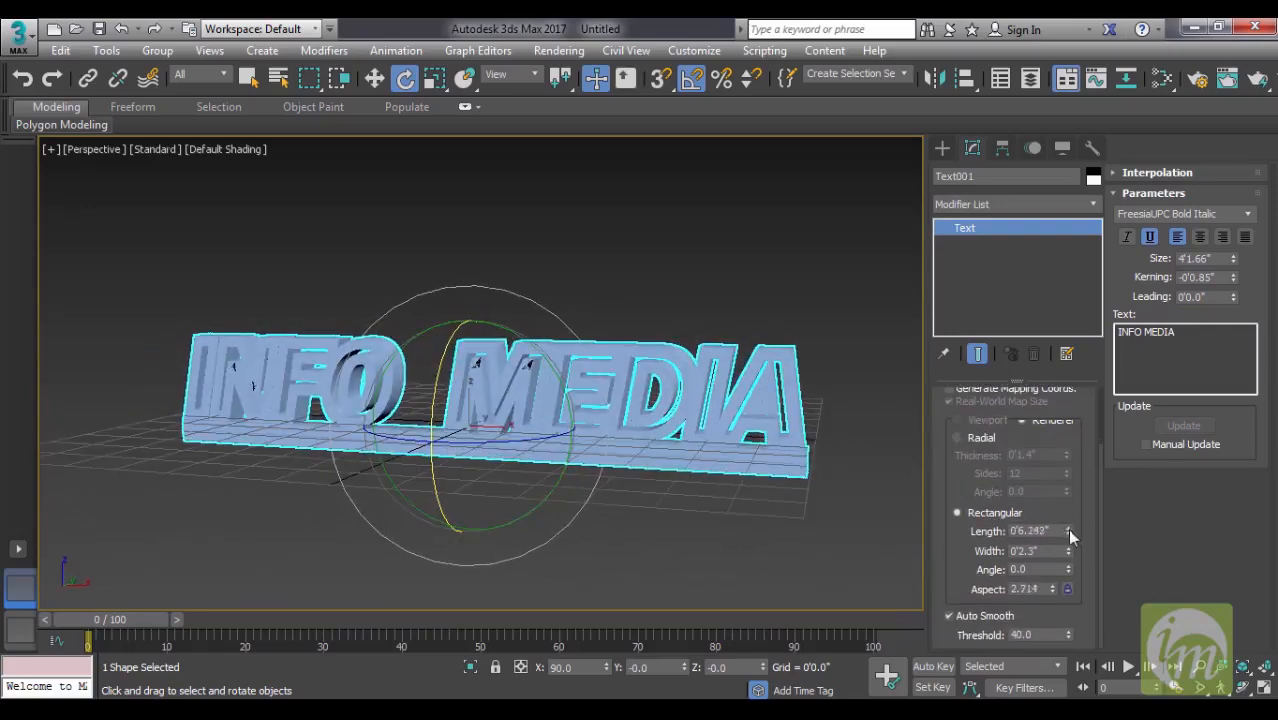
{"action": "left_click_drag", "start_coordinate": [1068, 530], "coordinate": [1068, 500]}
{"action": "left_click_drag", "start_coordinate": [1068, 553], "coordinate": [1073, 612]}
{"action": "middle_click_drag", "start_coordinate": [490, 526], "coordinate": [422, 405], "text": "alt"}
{"action": "left_click", "coordinate": [746, 523]}
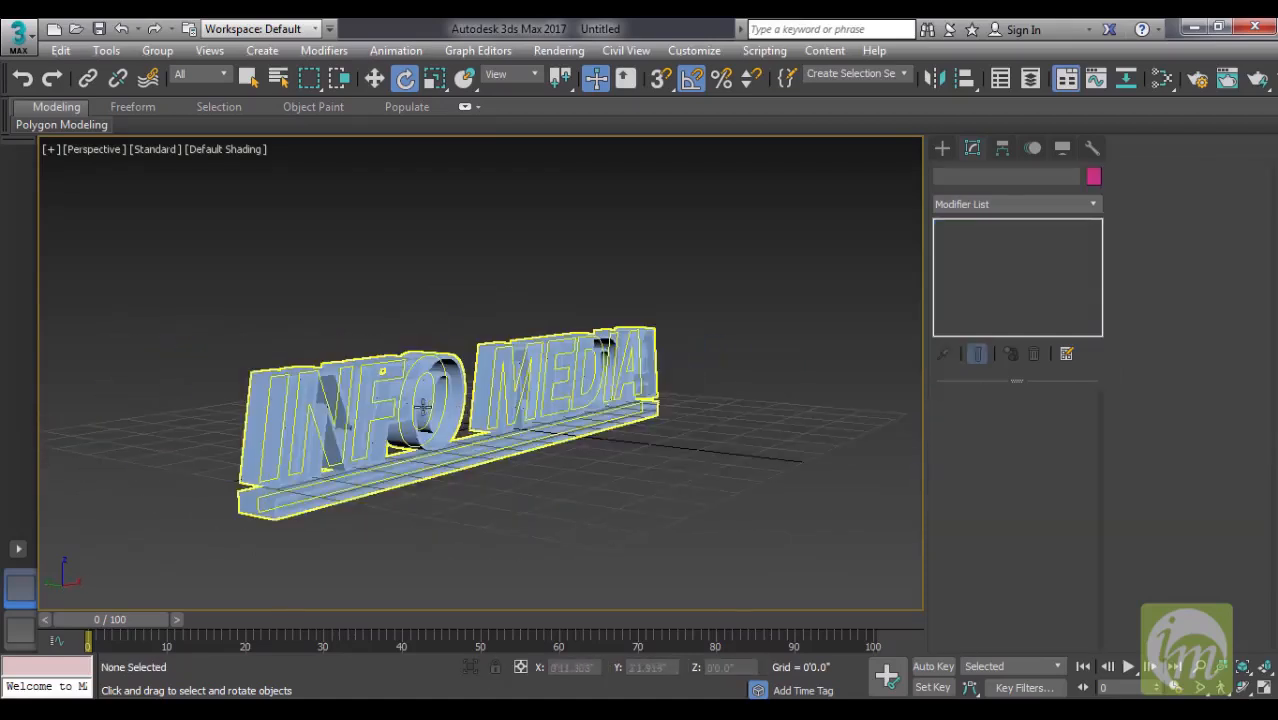
{"action": "left_click", "coordinate": [422, 405]}
- Clone the 3D text along the Y axis in front of the original as one independent copy
{"action": "middle_click_drag", "start_coordinate": [470, 450], "coordinate": [615, 467], "text": "alt"}
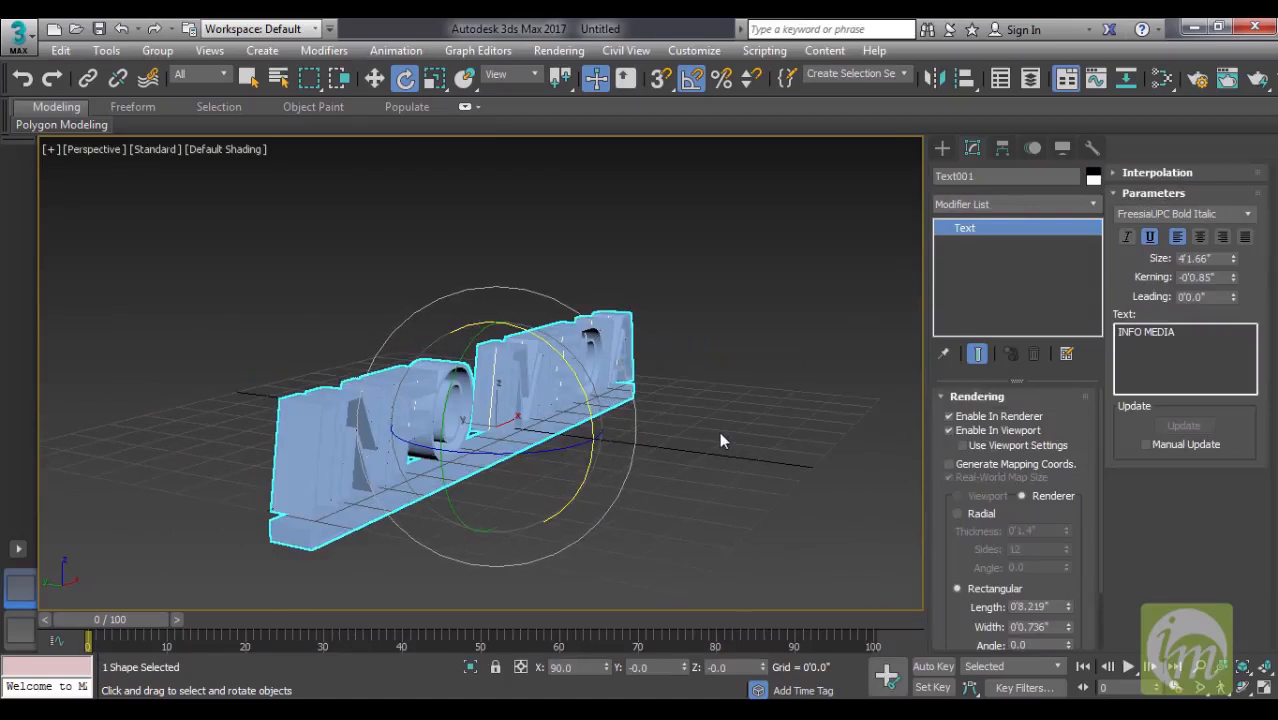
{"action": "key", "text": "w"}
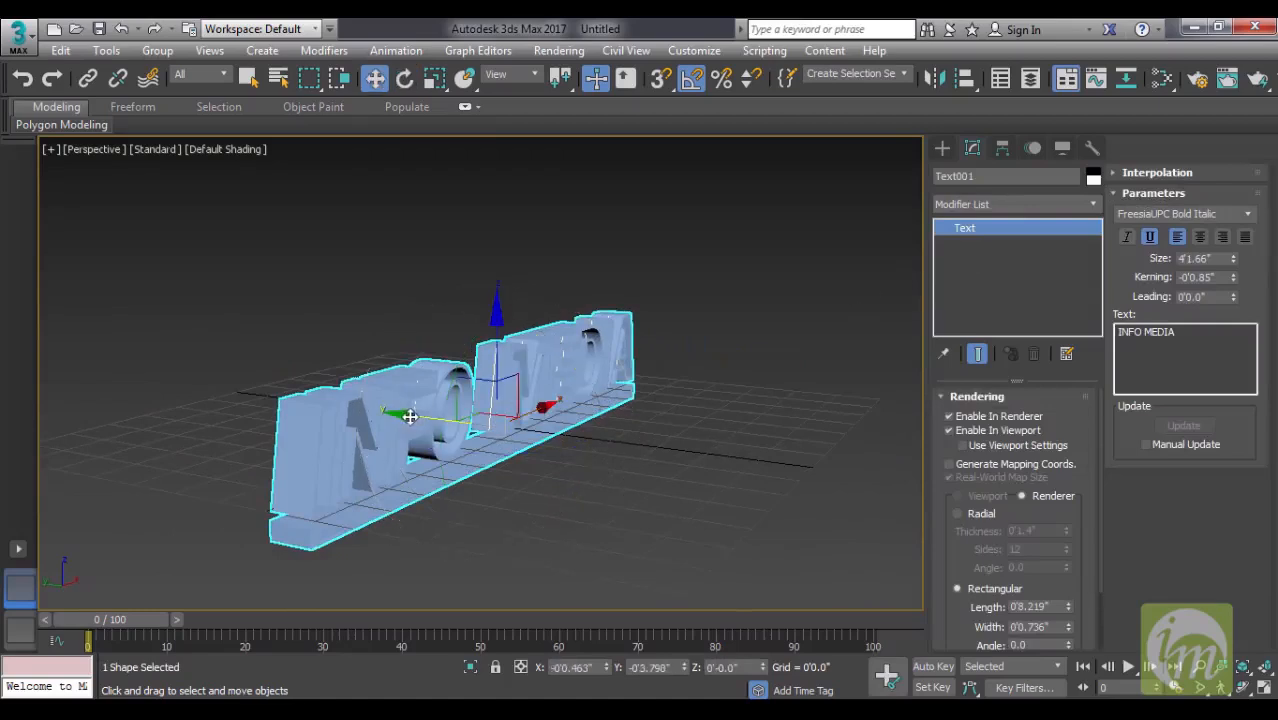
{"action": "left_click_drag", "start_coordinate": [408, 416], "coordinate": [537, 455], "text": "shift"}
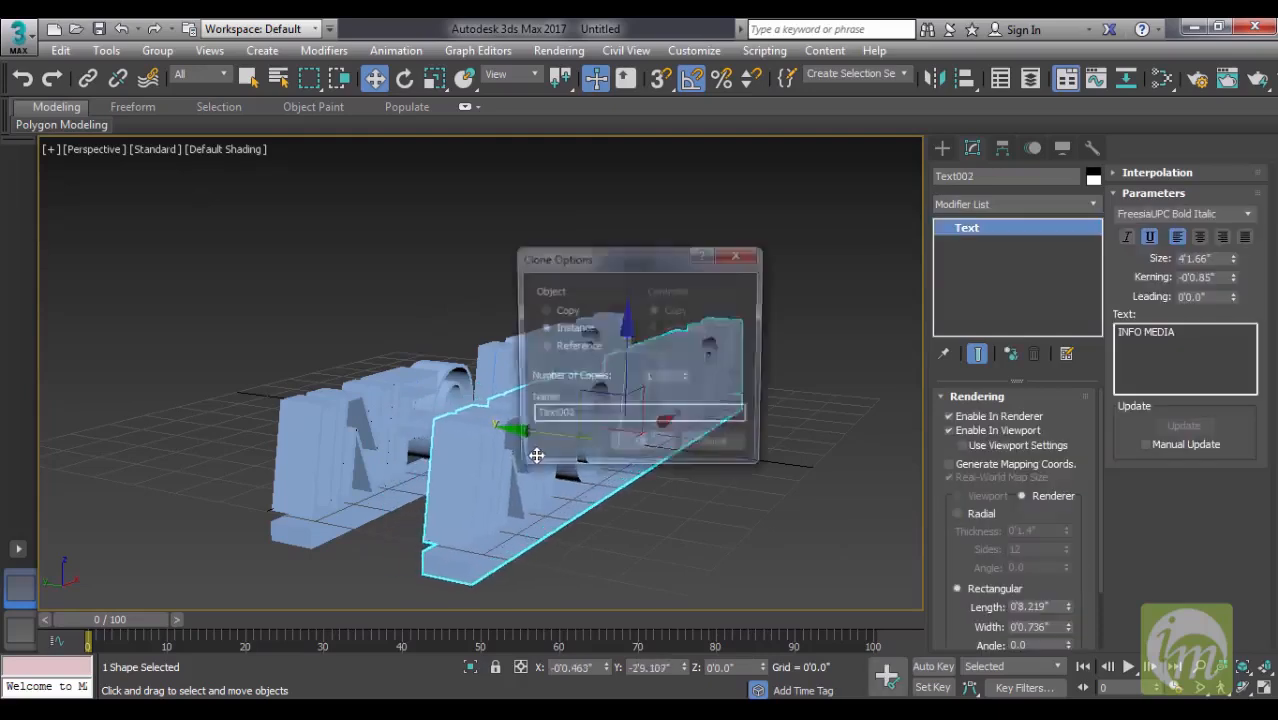
{"action": "left_click", "coordinate": [565, 311]}
{"action": "left_click", "coordinate": [655, 447]}
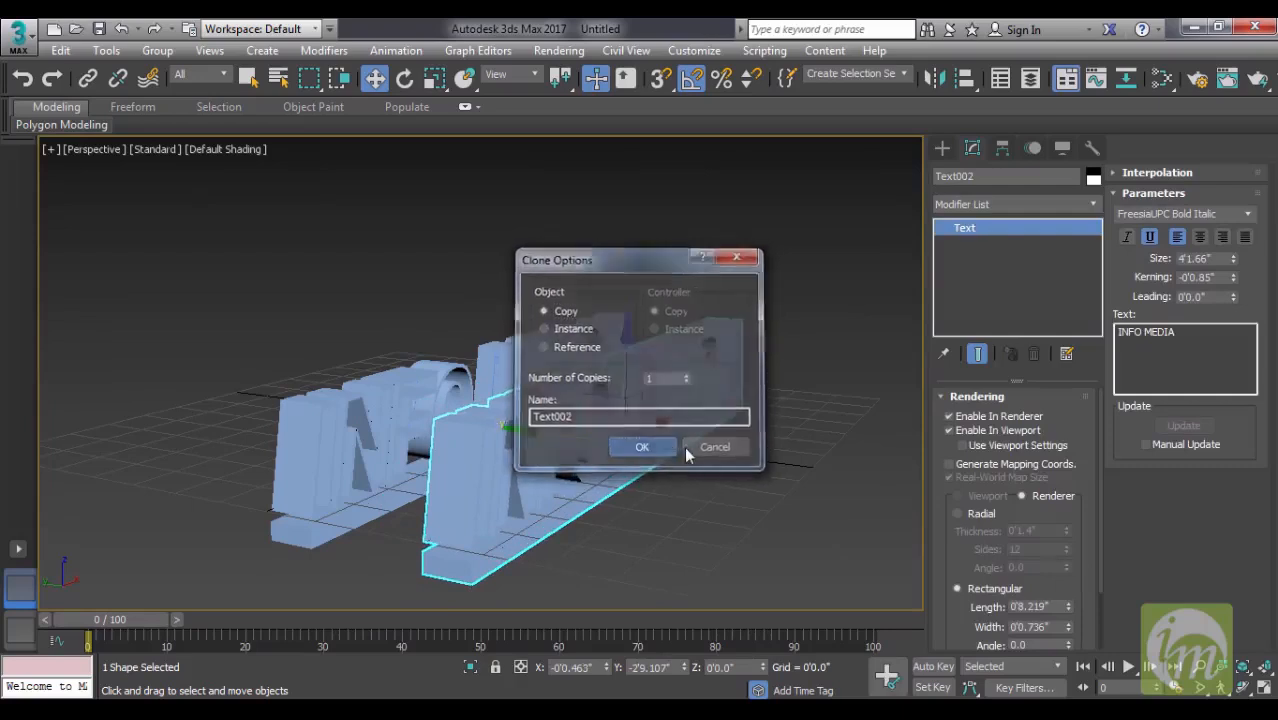
{"action": "middle_click_drag", "start_coordinate": [710, 449], "coordinate": [696, 446], "text": "alt"}
- Turn off rendering in the renderer and viewport for the copied text, leaving only its spline outline
{"action": "left_click", "coordinate": [949, 417]}
{"action": "left_click", "coordinate": [949, 430]}
{"action": "middle_click_drag", "start_coordinate": [702, 457], "coordinate": [661, 472], "text": "alt"}
{"action": "middle_click_drag", "start_coordinate": [884, 353], "coordinate": [869, 445], "text": "alt"}
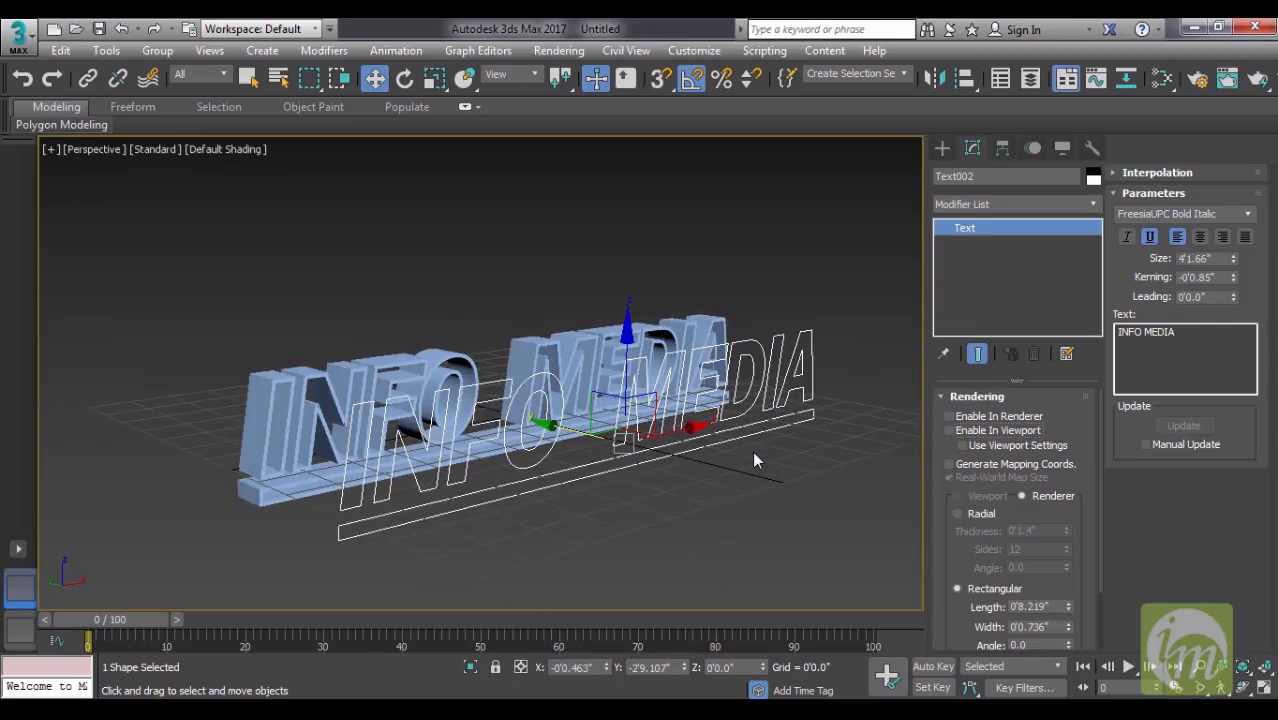
- Apply an Extrude modifier to the copied text with an amount of 0'4.0"
{"action": "left_click", "coordinate": [997, 205]}
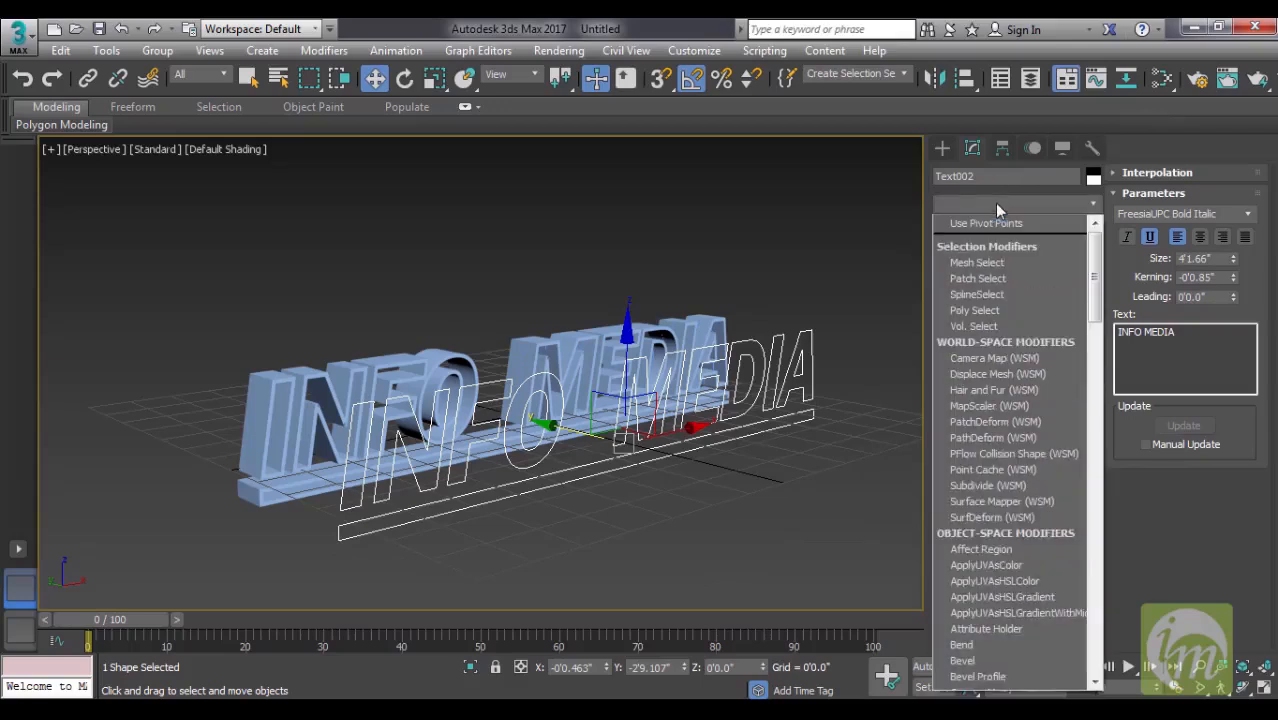
{"action": "key", "text": "e"}
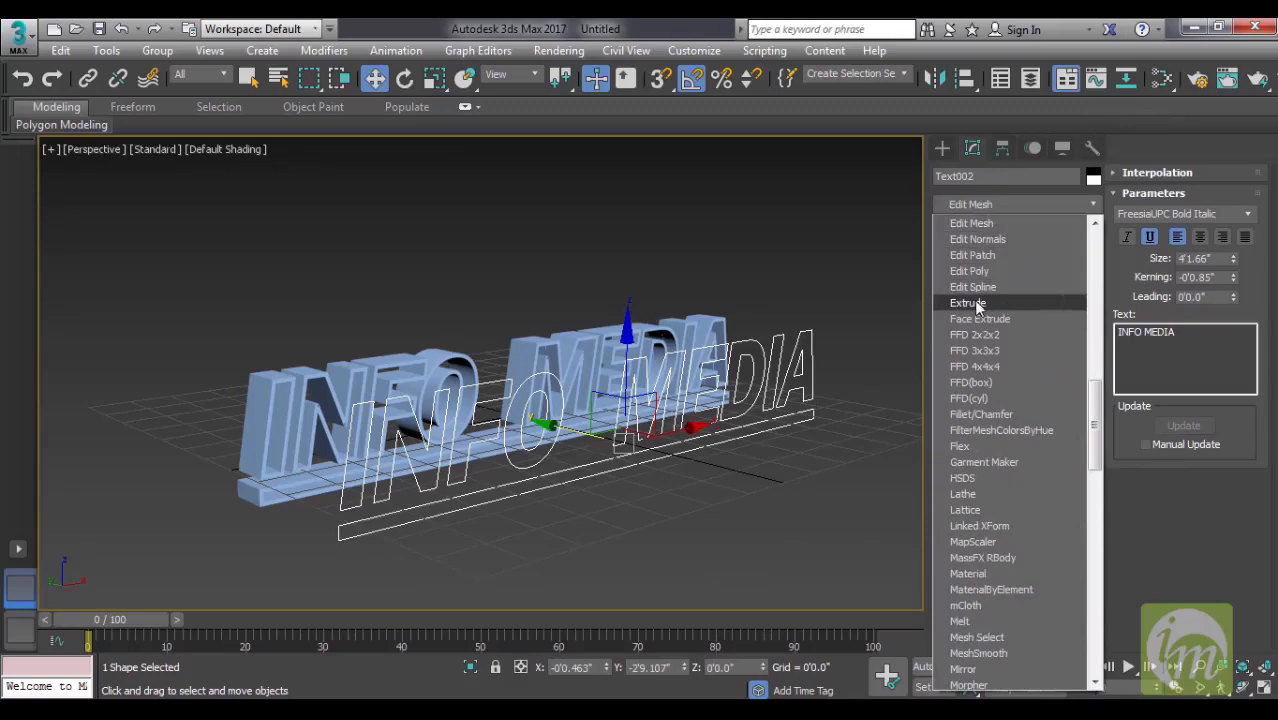
{"action": "left_click", "coordinate": [976, 303]}
{"action": "middle_click_drag", "start_coordinate": [730, 455], "coordinate": [773, 442], "text": "alt"}
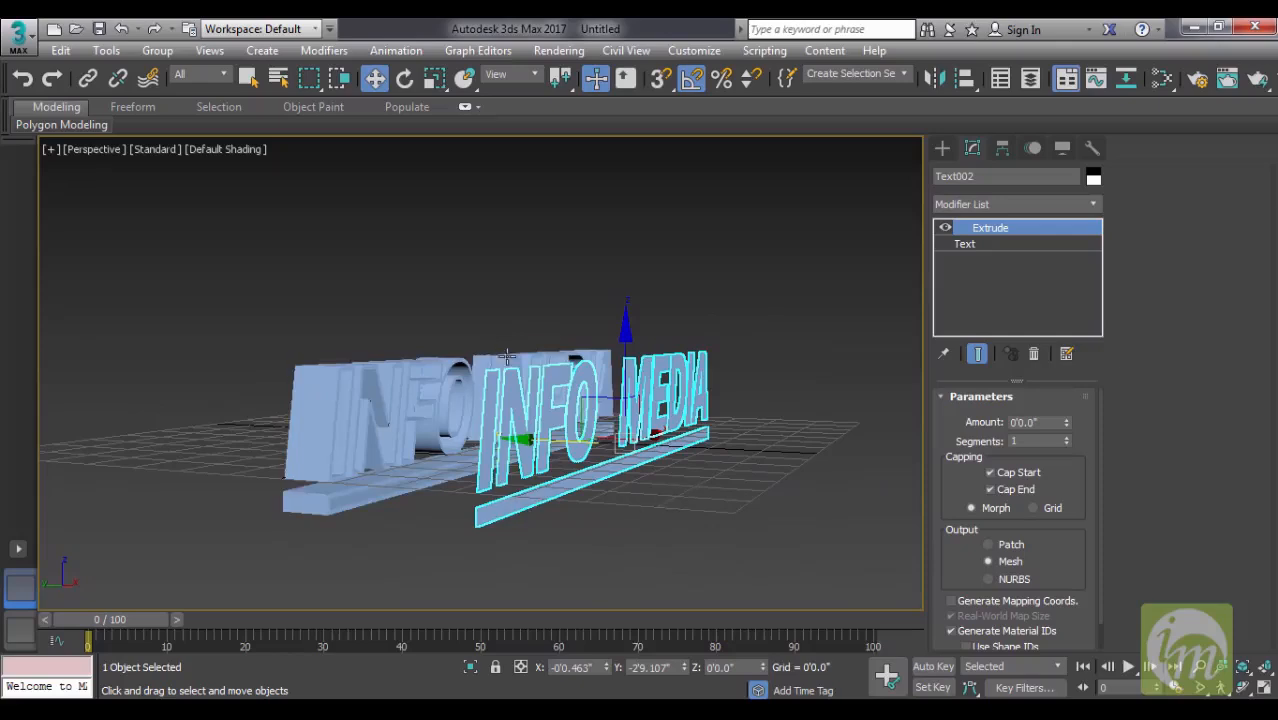
{"action": "left_click", "coordinate": [1067, 420]}
{"action": "left_click_drag", "start_coordinate": [1067, 421], "coordinate": [1069, 416]}
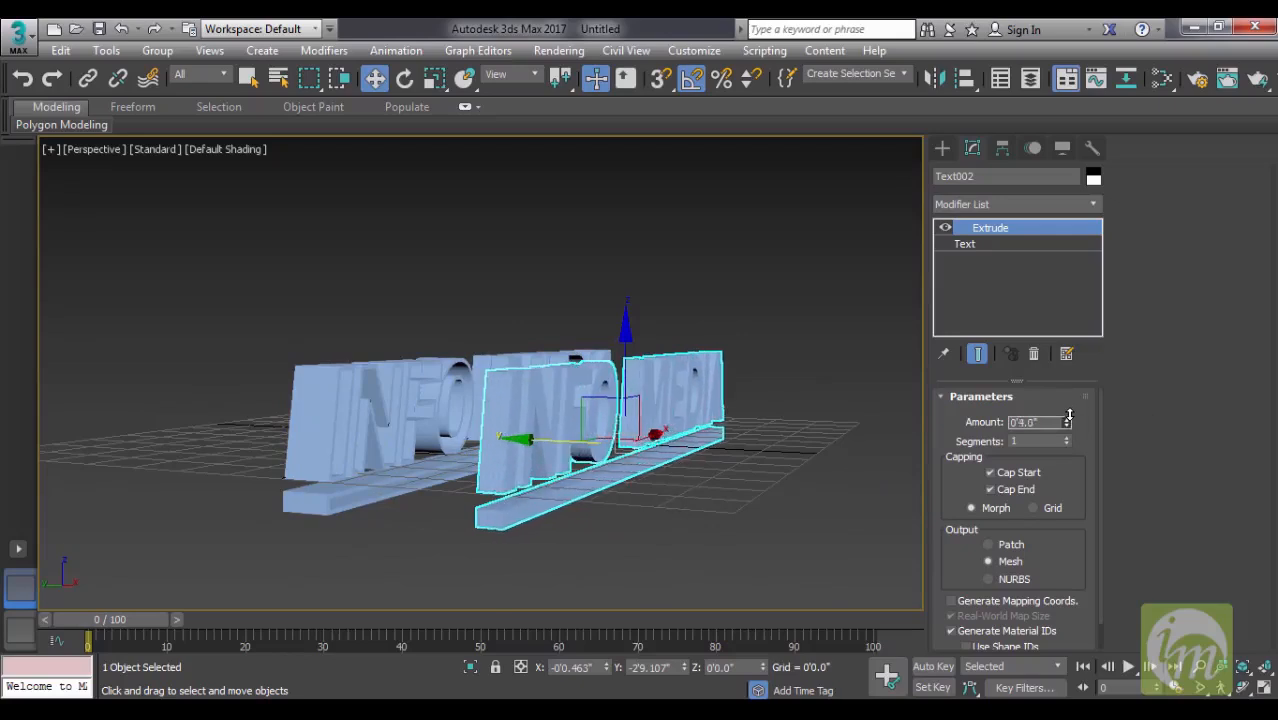
- Move the extruded copy back along the Y axis into the original text's thick outline
{"action": "middle_click_drag", "start_coordinate": [710, 394], "coordinate": [719, 460], "text": "alt"}
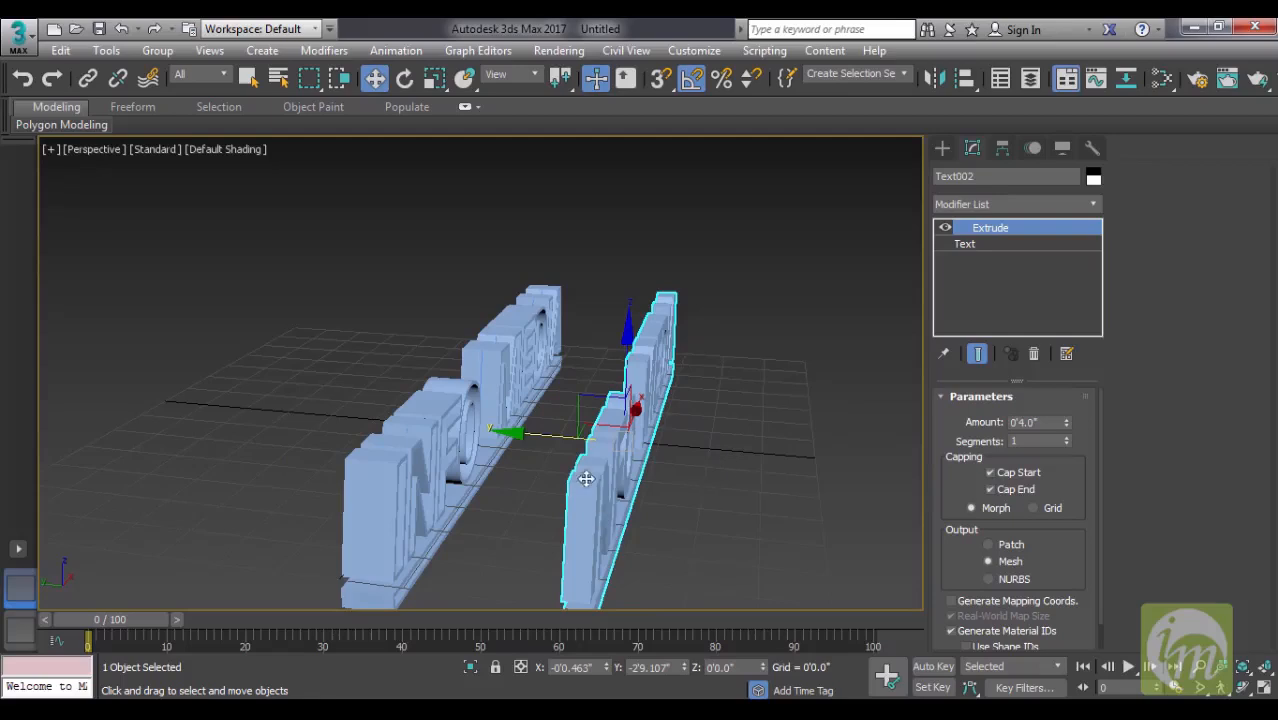
{"action": "left_click_drag", "start_coordinate": [523, 434], "coordinate": [378, 419]}
{"action": "middle_click_drag", "start_coordinate": [608, 443], "coordinate": [659, 375], "text": "alt"}
{"action": "scroll", "coordinate": [563, 415], "scroll_direction": "up", "scroll_amount": 3}
- Change the extruded copy's object color to purple and deselect it
{"action": "left_click", "coordinate": [1093, 177]}
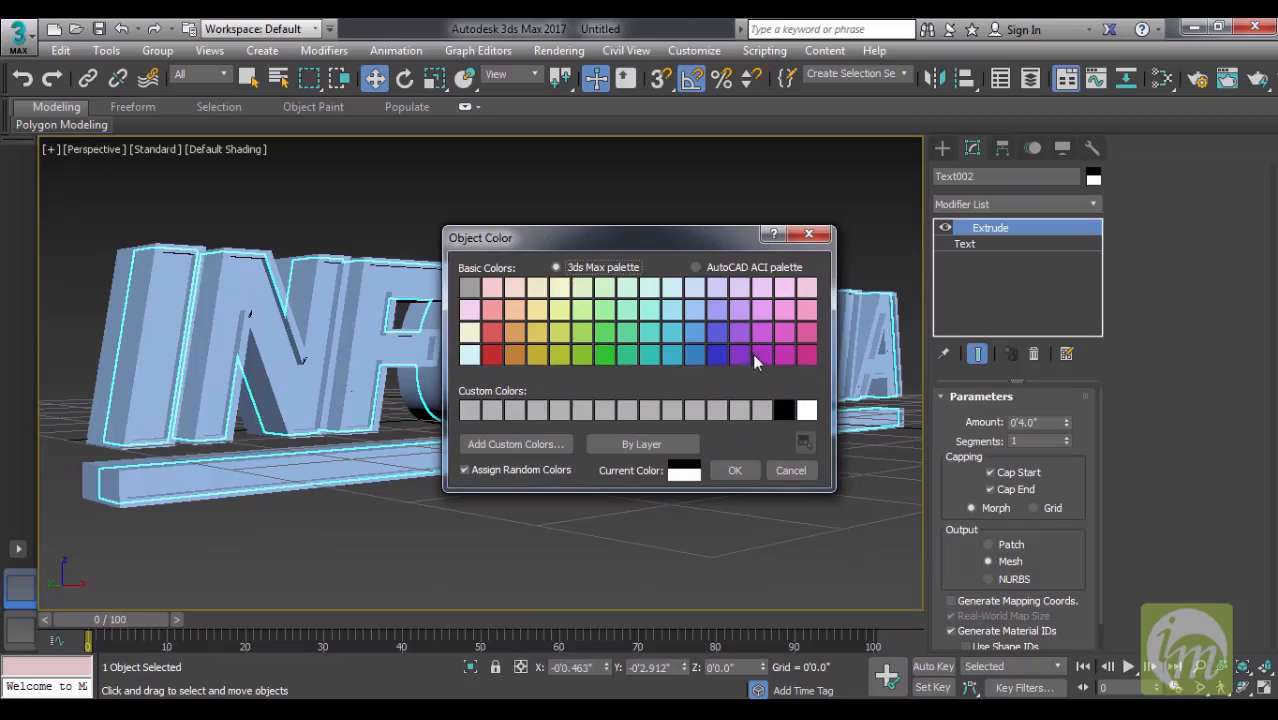
{"action": "left_click", "coordinate": [758, 357]}
{"action": "left_click", "coordinate": [735, 470]}
{"action": "left_click", "coordinate": [755, 507]}
- Examine the combined purple and blue INFO MEDIA lettering from several angles, both deselected and with the outer text selected
{"action": "middle_click_drag", "start_coordinate": [754, 498], "coordinate": [693, 487], "text": "alt"}
{"action": "middle_click_drag", "start_coordinate": [693, 487], "coordinate": [722, 508]}
{"action": "scroll", "coordinate": [689, 457], "scroll_direction": "down", "scroll_amount": 3}
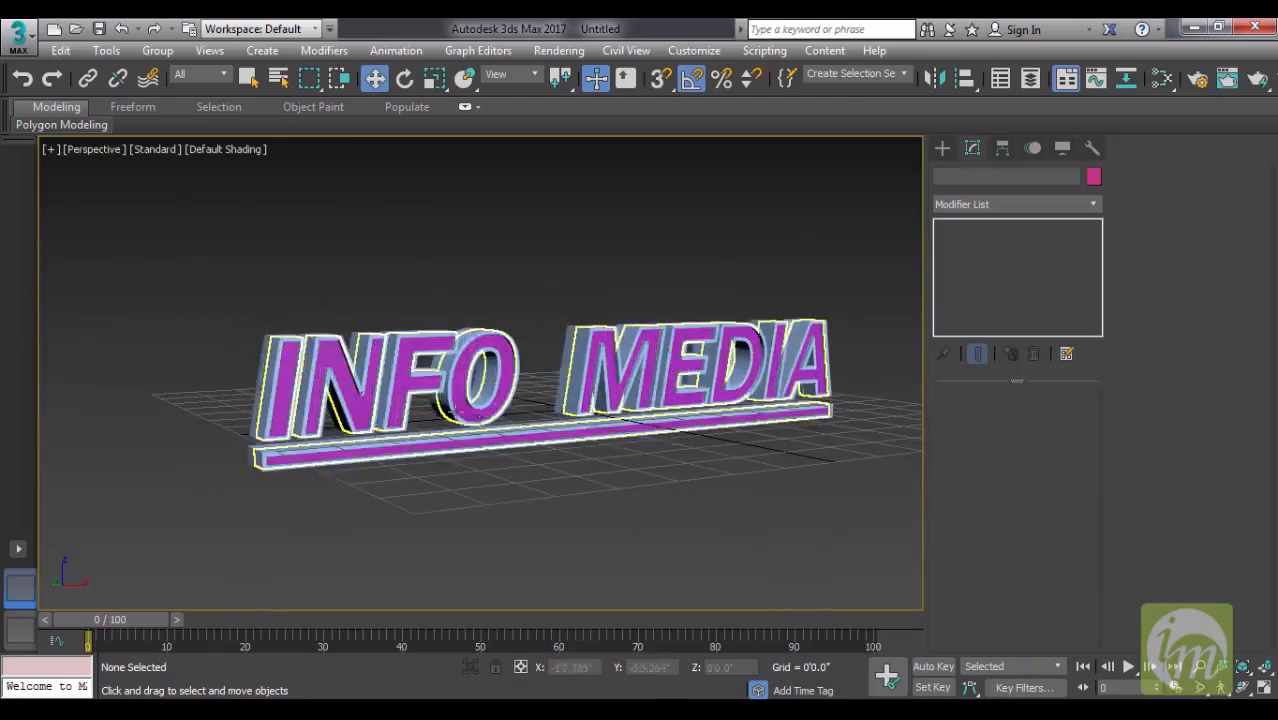
{"action": "middle_click_drag", "start_coordinate": [604, 478], "coordinate": [575, 488], "text": "alt"}
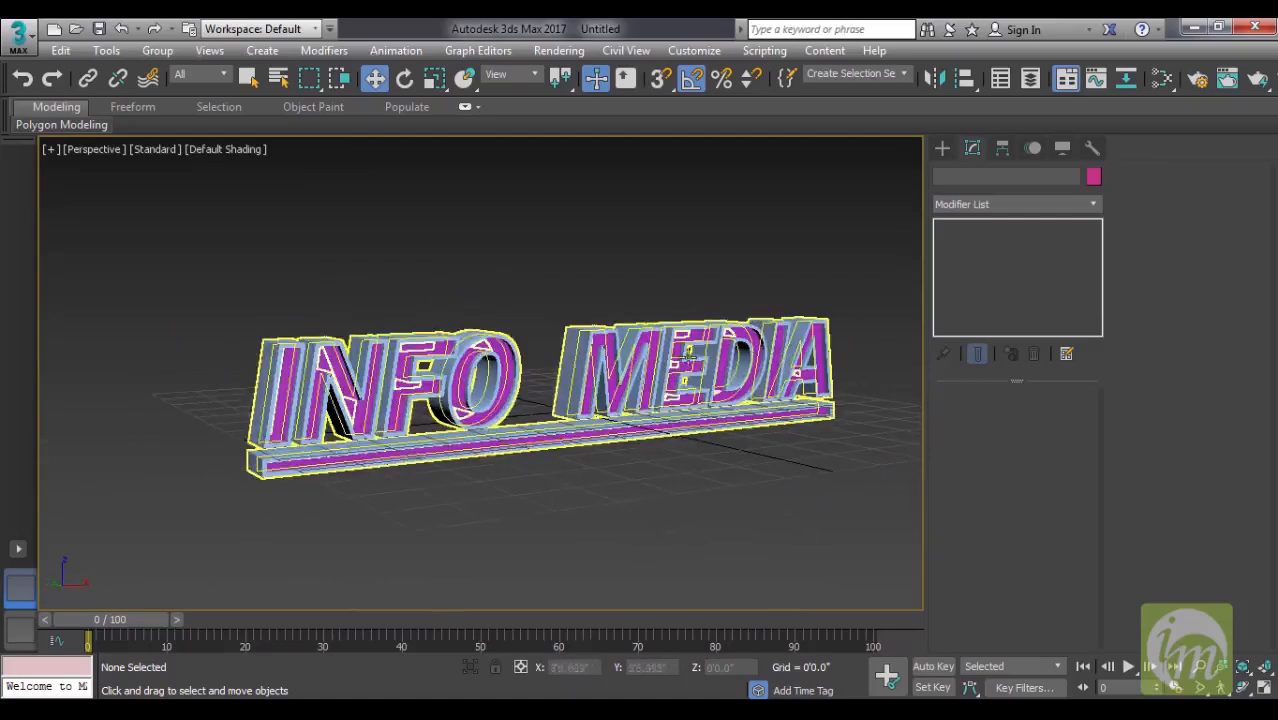
{"action": "left_click", "coordinate": [572, 363]}
{"action": "middle_click_drag", "start_coordinate": [644, 476], "coordinate": [636, 476], "text": "alt"}
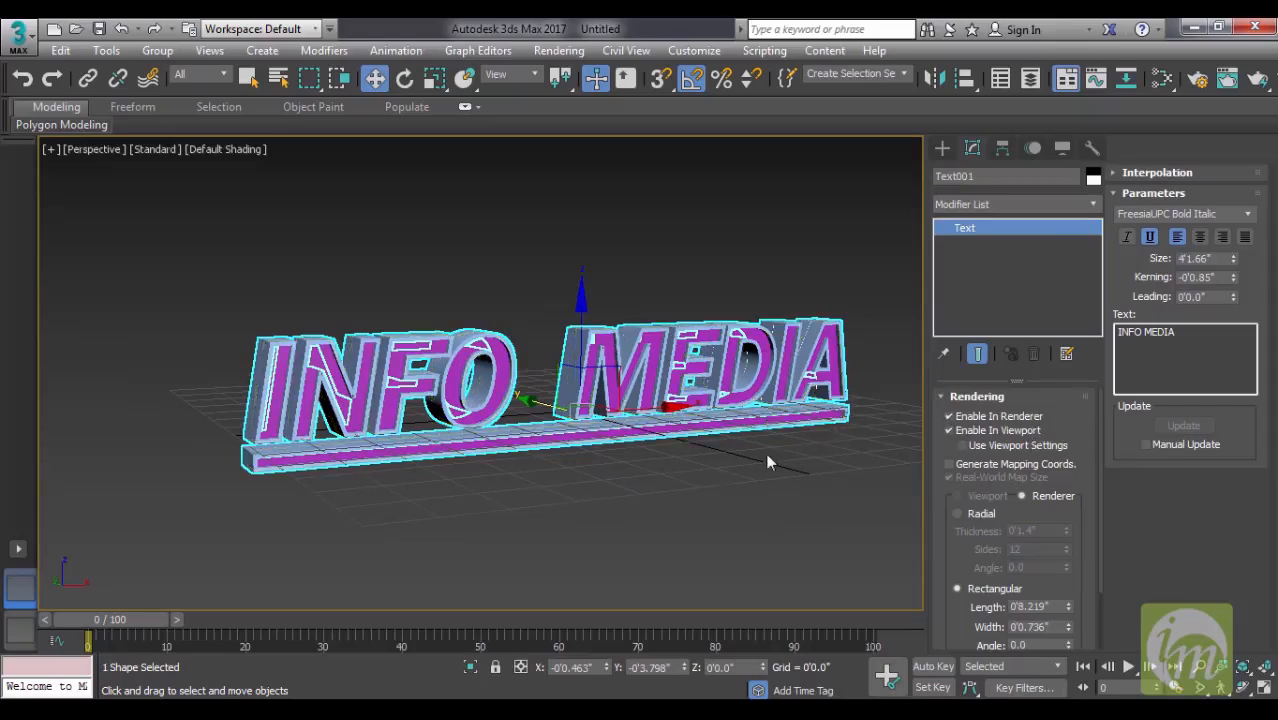
{"action": "middle_click_drag", "start_coordinate": [718, 479], "coordinate": [746, 484], "text": "alt"}
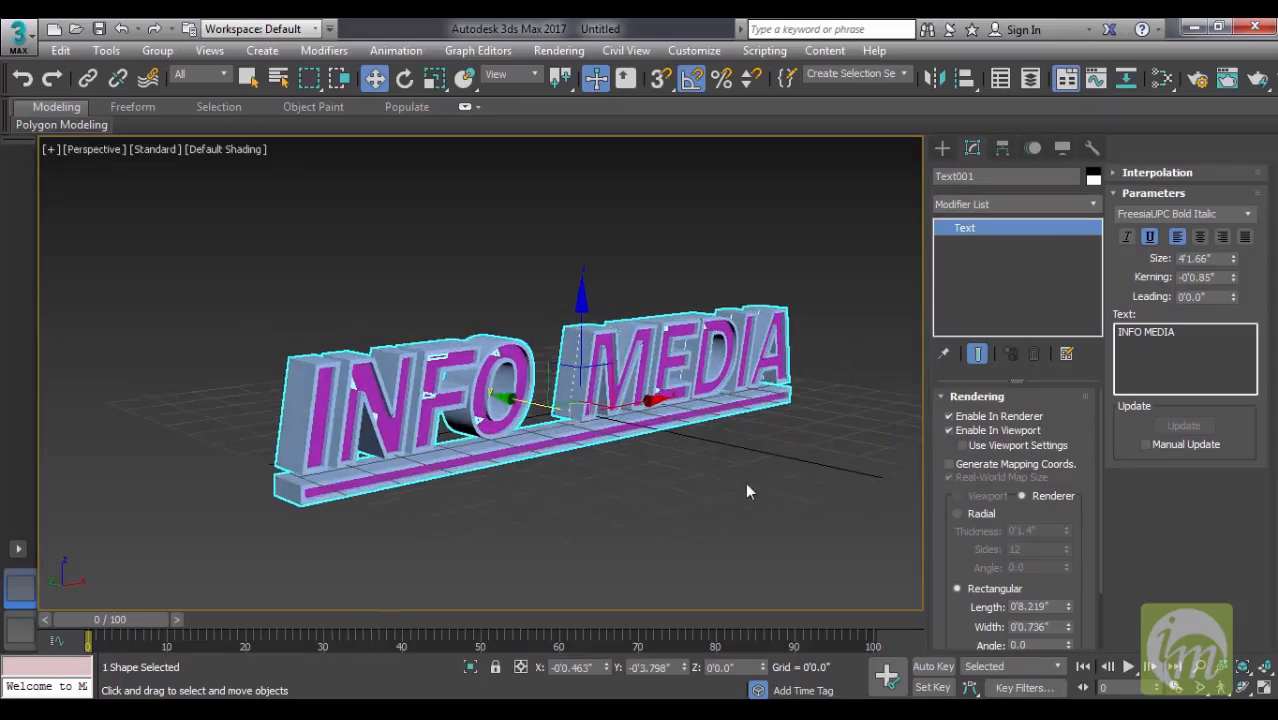
{"action": "middle_click_drag", "start_coordinate": [745, 482], "coordinate": [721, 475], "text": "alt"}
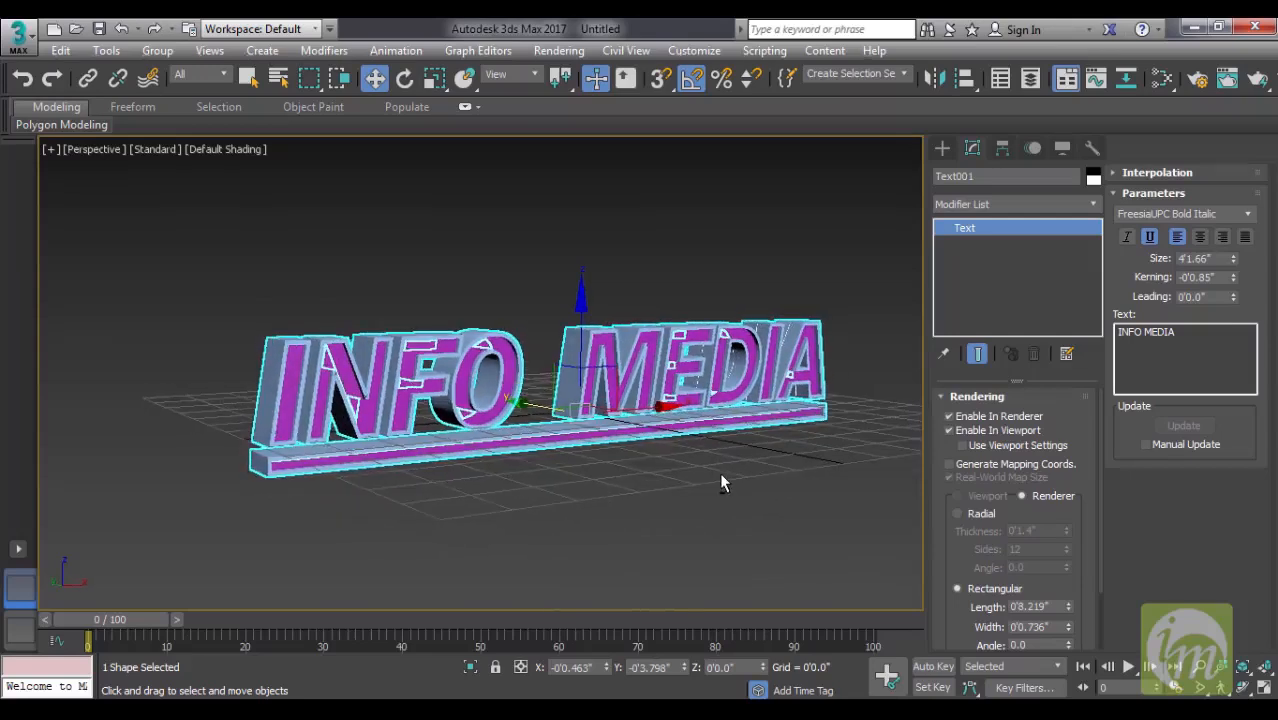
- Save the scene in the scenes folder under the file name text
{"action": "left_click", "coordinate": [100, 29]}
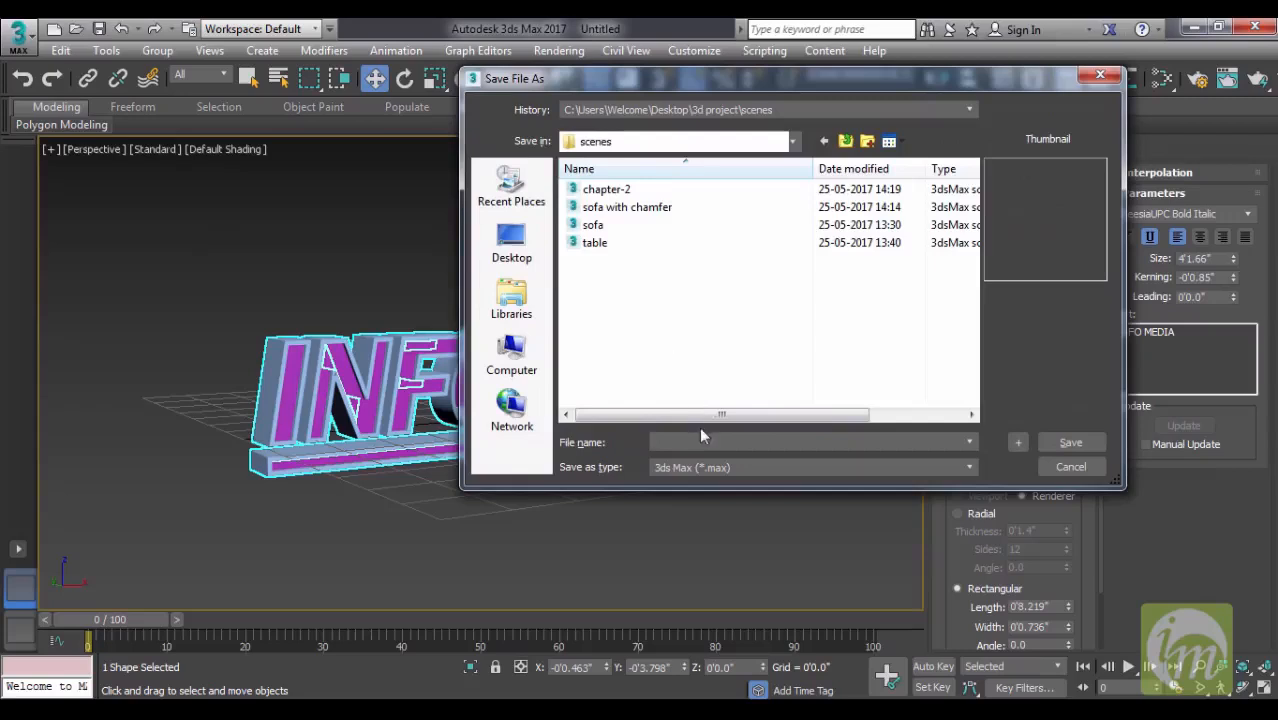
{"action": "type", "text": "t"}
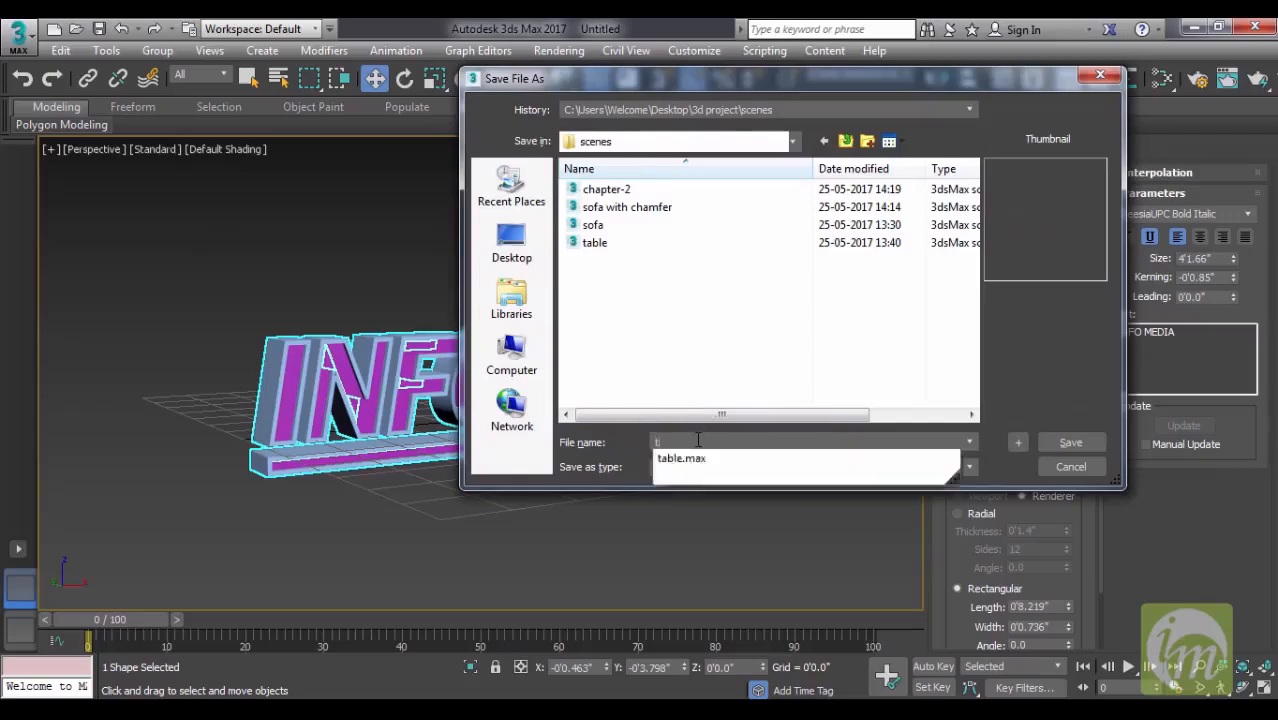
{"action": "type", "text": "ext"}
{"action": "key", "text": "Return"}
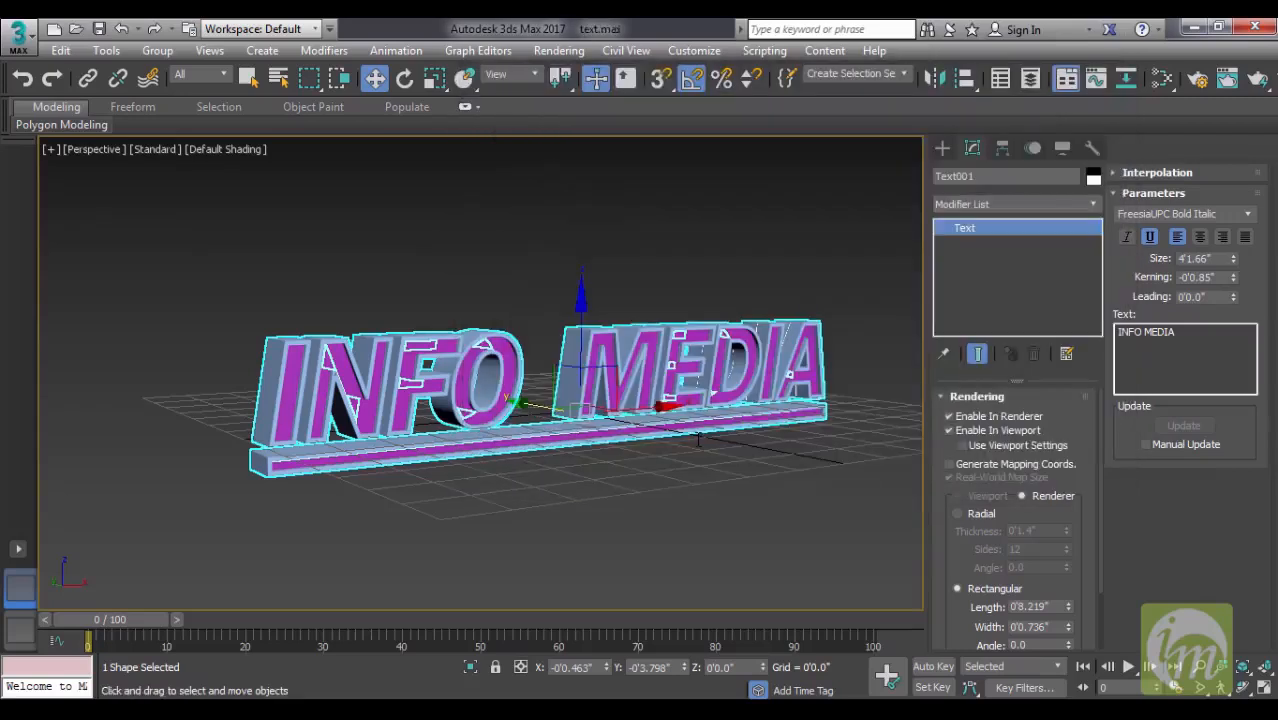
- Turn off the outer text's rendering in the renderer and viewport, and select the purple extruded copy
{"action": "left_click", "coordinate": [1016, 417]}
{"action": "left_click", "coordinate": [1022, 432]}
{"action": "left_click", "coordinate": [795, 373]}
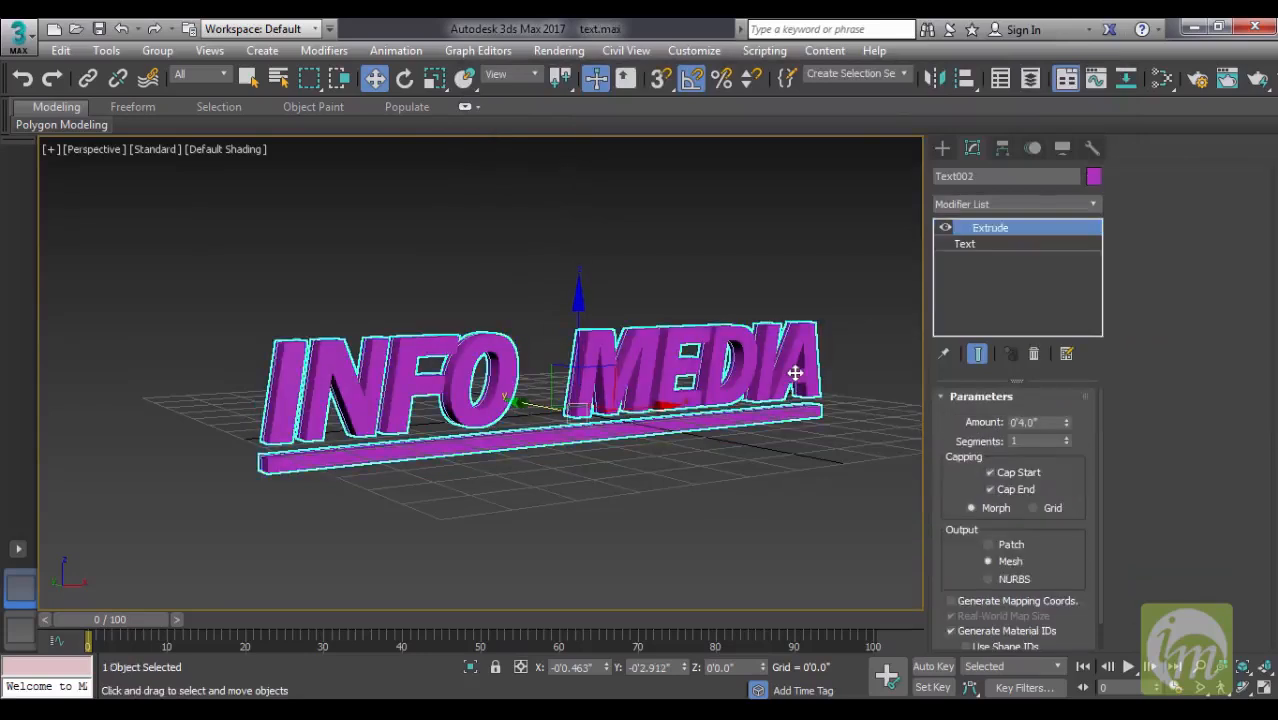
- Delete the purple extruded copy and select the remaining INFO MEDIA text outline
{"action": "key", "text": "Delete"}
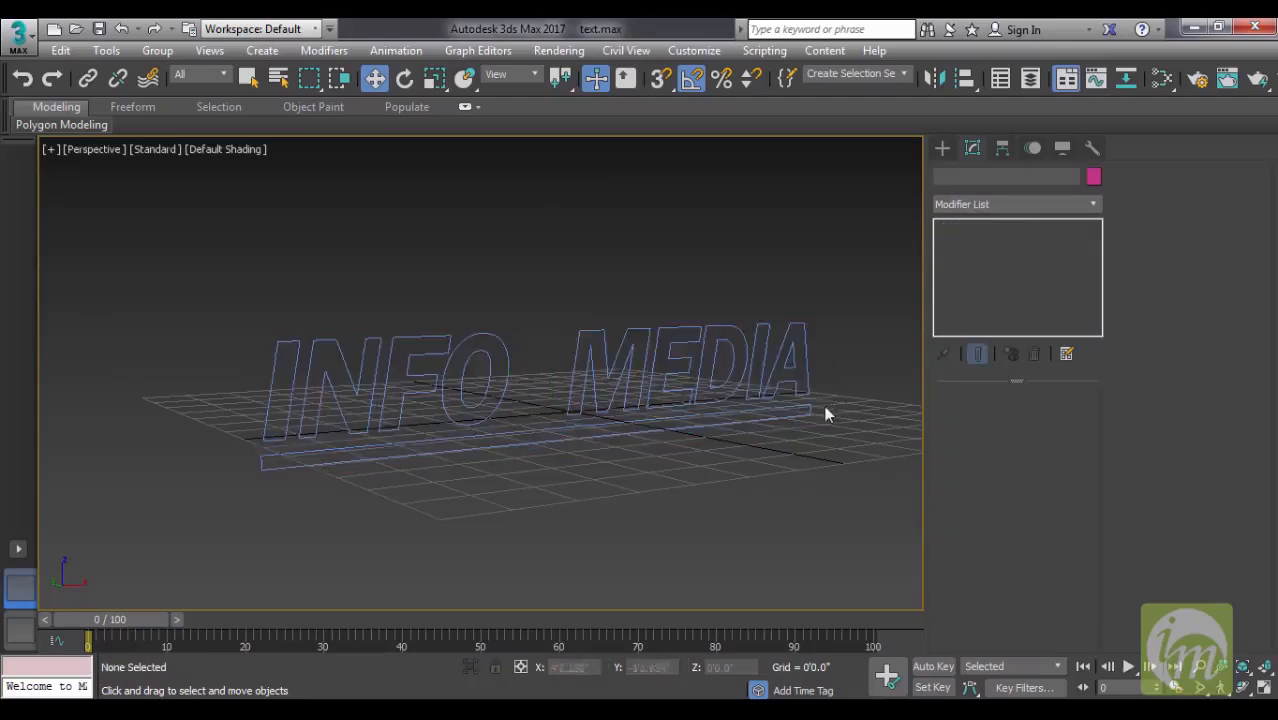
{"action": "left_click", "coordinate": [789, 380]}
{"action": "middle_click_drag", "start_coordinate": [787, 396], "coordinate": [704, 432], "text": "alt"}
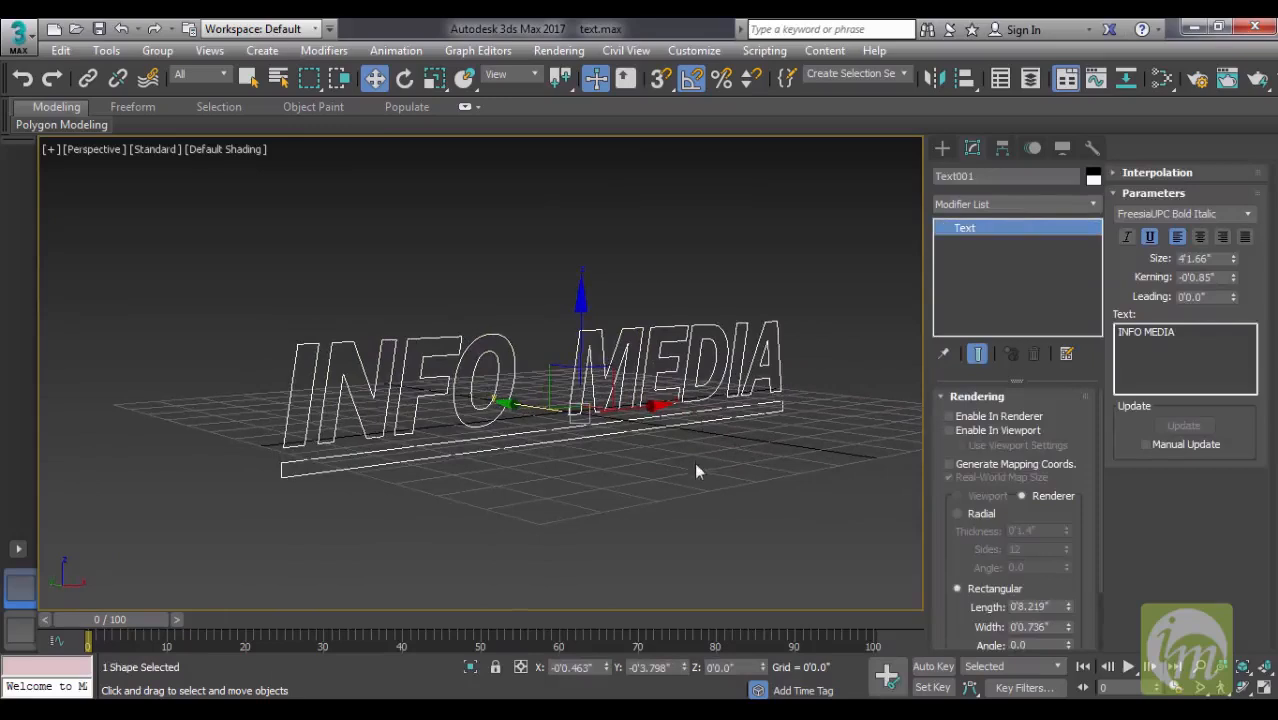
- Apply the Bevel modifier to the INFO MEDIA text outline
{"action": "left_click_drag", "start_coordinate": [843, 462], "coordinate": [277, 266]}
{"action": "left_click", "coordinate": [1004, 204]}
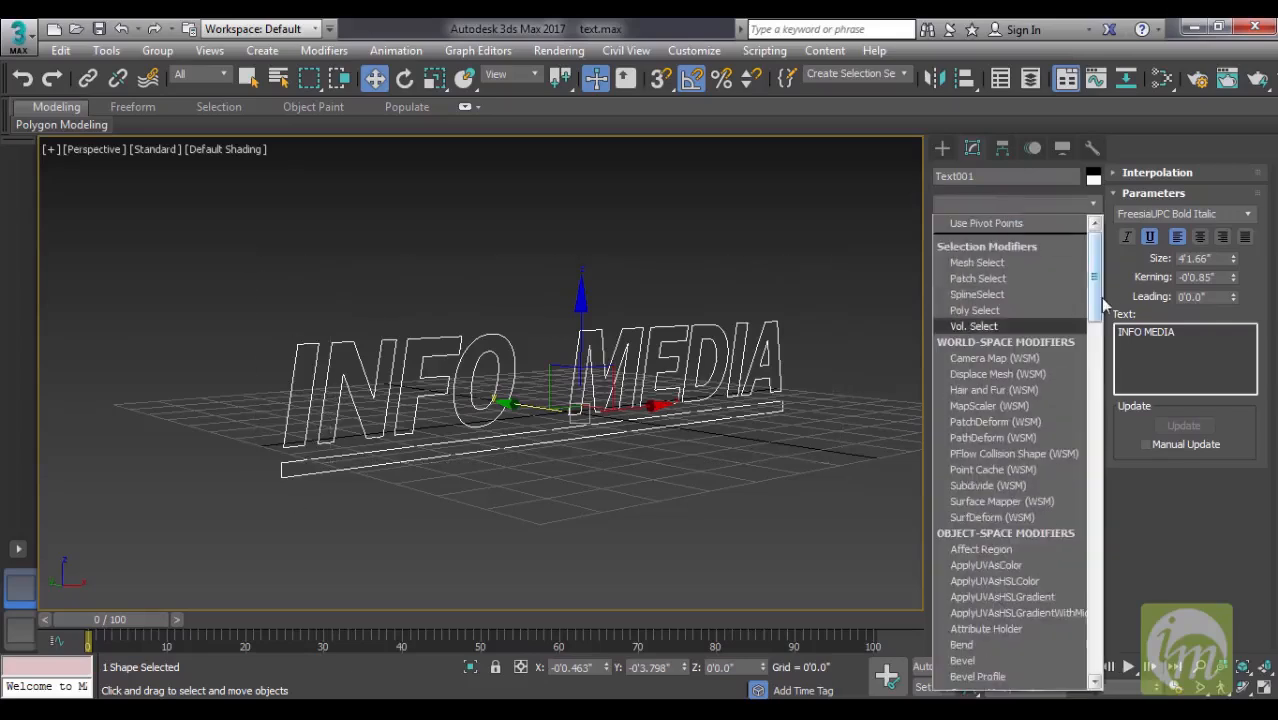
{"action": "scroll", "coordinate": [1103, 300], "scroll_direction": "down", "scroll_amount": 6}
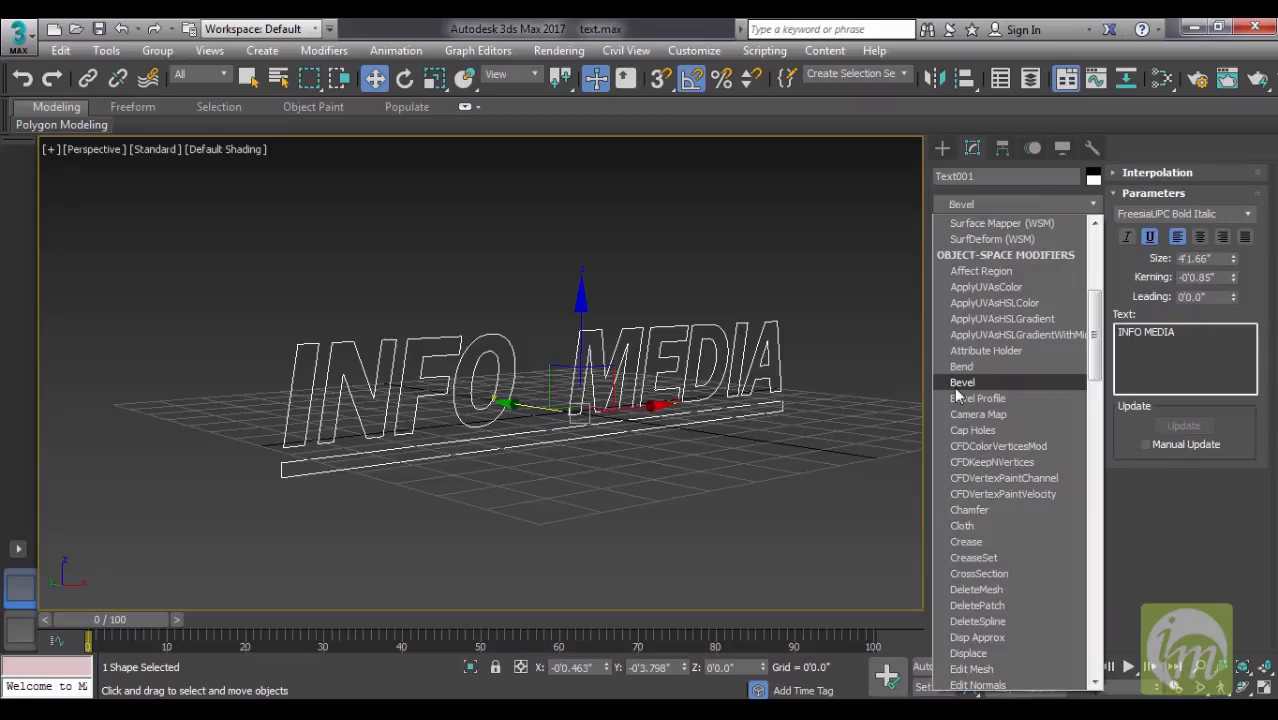
{"action": "left_click", "coordinate": [957, 387]}
{"action": "middle_click_drag", "start_coordinate": [738, 424], "coordinate": [730, 395], "text": "alt"}
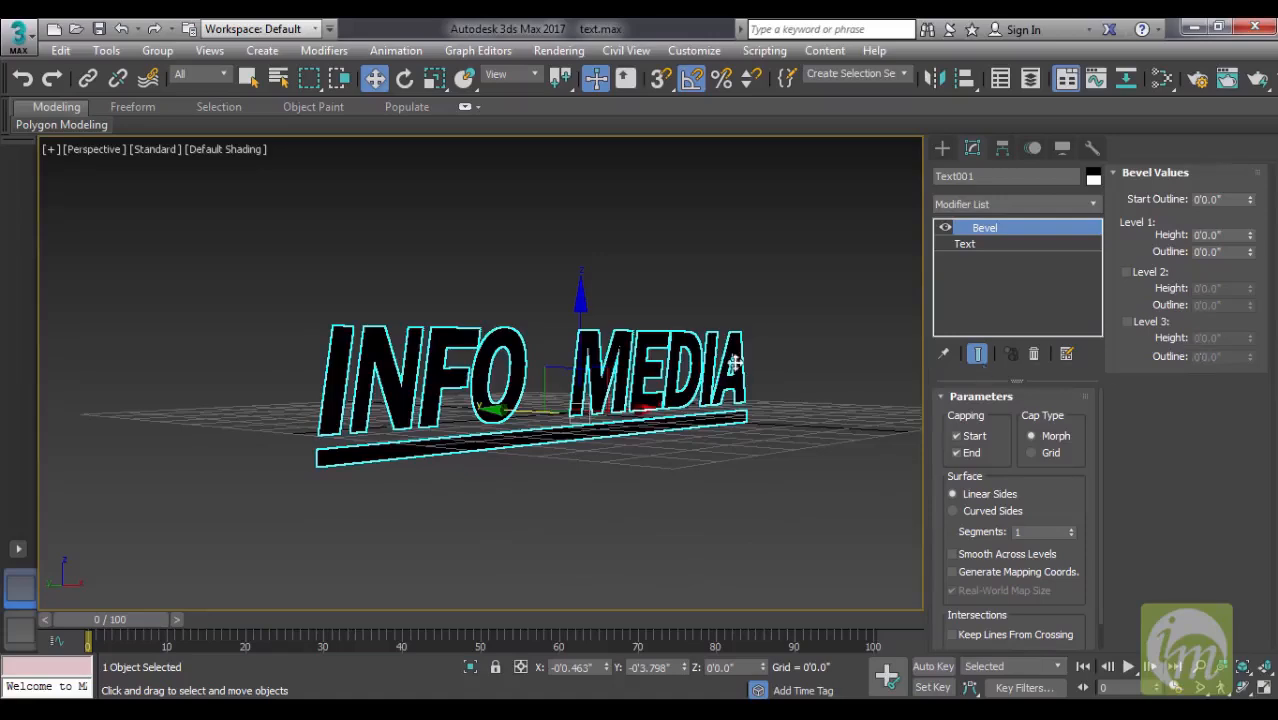
{"action": "middle_click_drag", "start_coordinate": [735, 362], "coordinate": [777, 358], "text": "alt"}
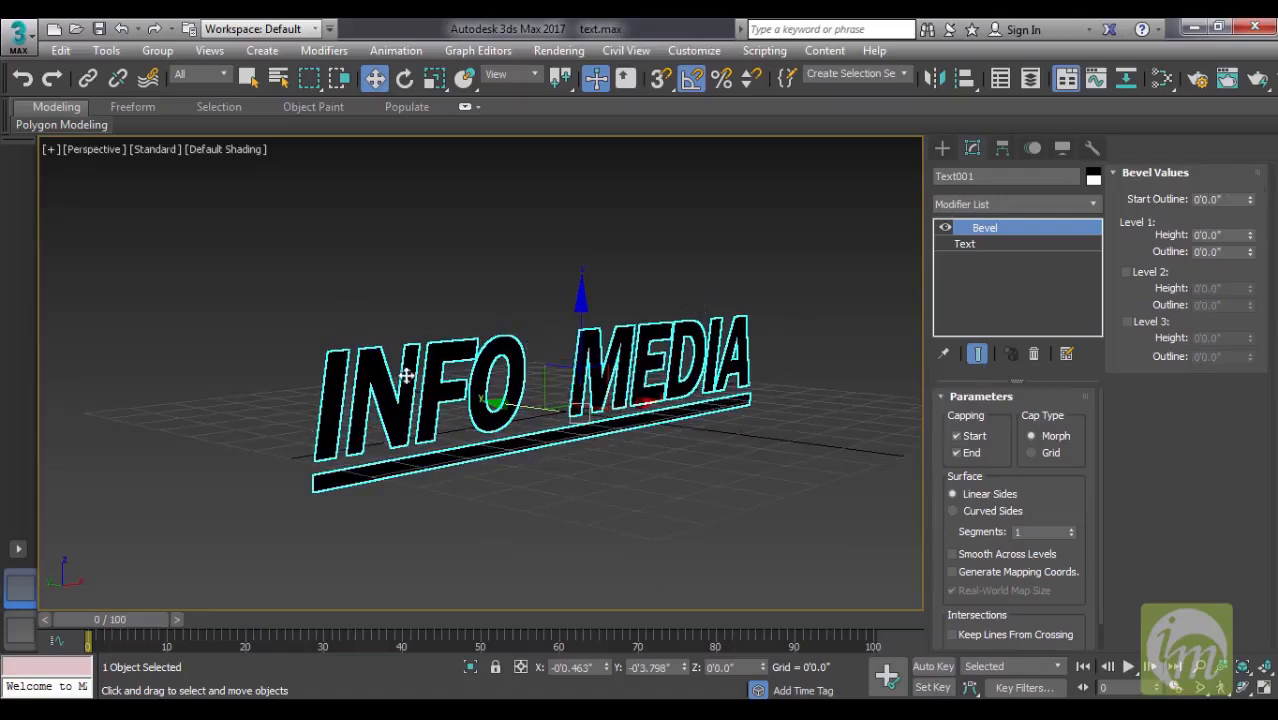
- Reset the bevel's Start Outline to 0 and set its Level 1 height to -0'3.0"
{"action": "left_click_drag", "start_coordinate": [1253, 204], "coordinate": [1252, 196]}
{"action": "right_click", "coordinate": [1251, 198]}
{"action": "double_click", "coordinate": [1234, 235]}
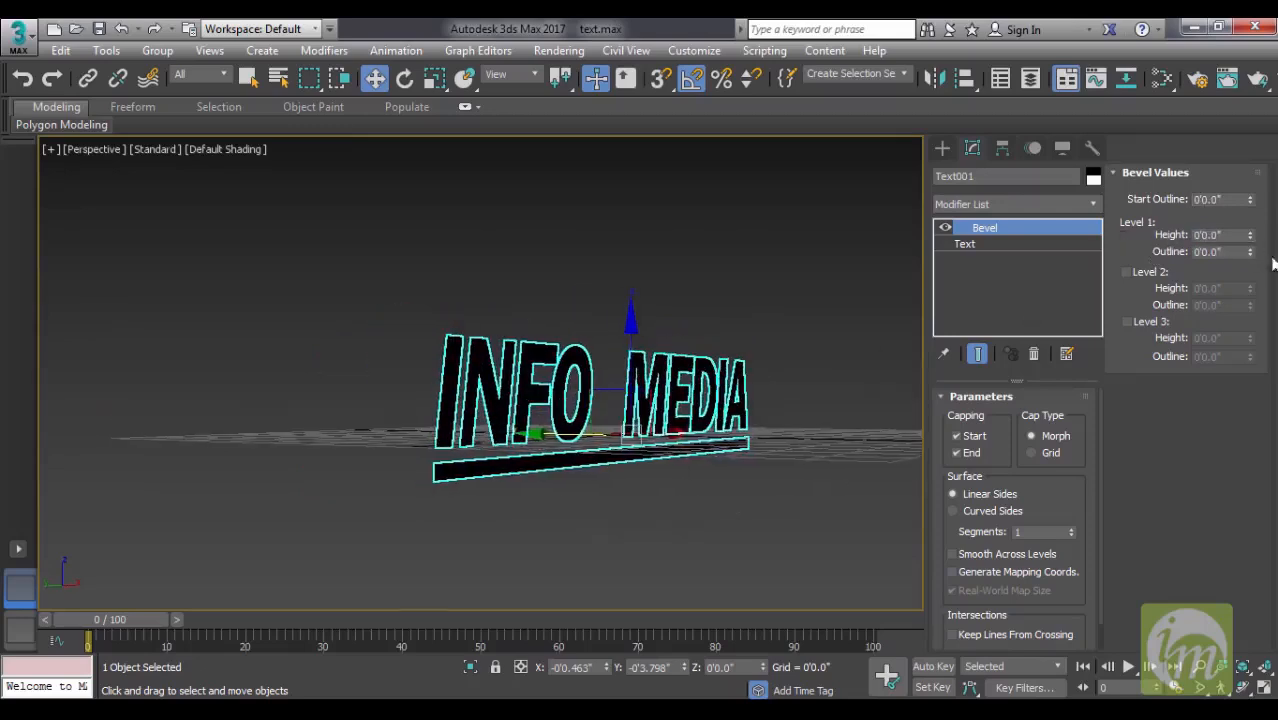
{"action": "mouse_move", "coordinate": [1250, 240]}
{"action": "left_mouse_down"}
{"action": "mouse_move", "coordinate": [1250, 229]}
{"action": "mouse_move", "coordinate": [1251, 247]}
{"action": "left_mouse_up"}
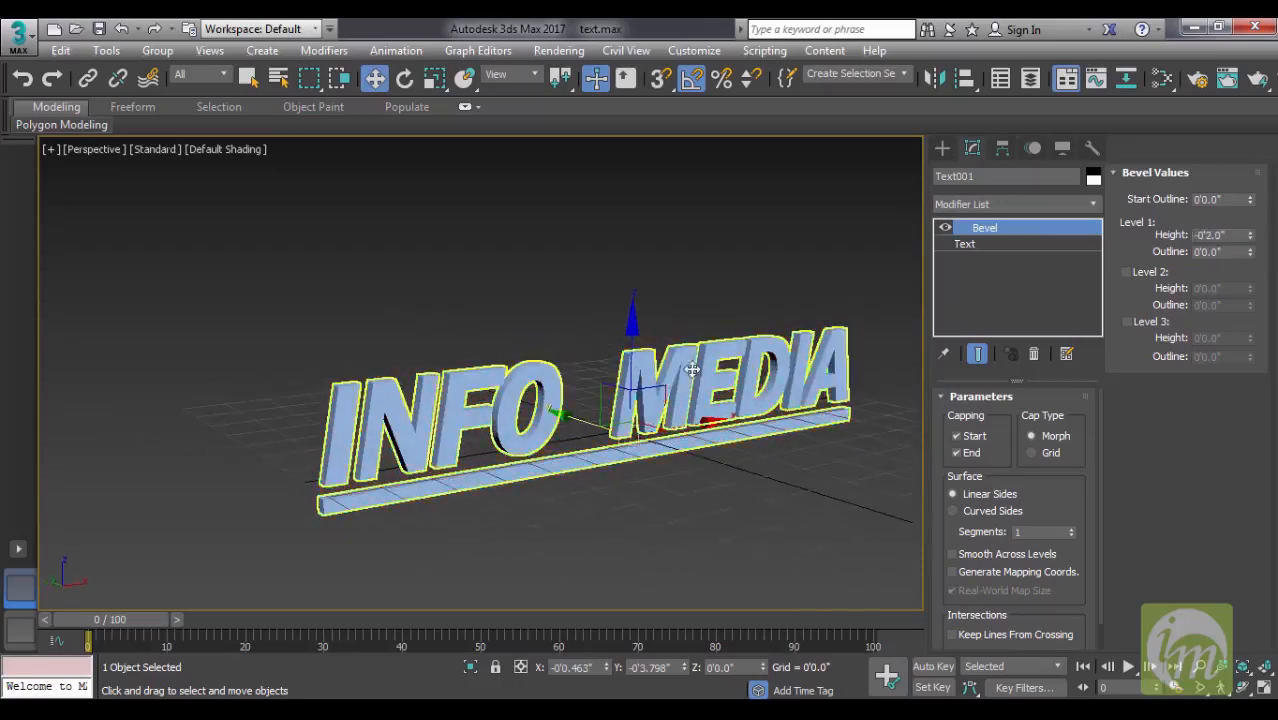
{"action": "left_click_drag", "start_coordinate": [1251, 262], "coordinate": [1253, 236]}
{"action": "mouse_move", "coordinate": [706, 400]}
{"action": "middle_mouse_down", "text": "alt"}
{"action": "mouse_move", "coordinate": [650, 370]}
{"action": "mouse_move", "coordinate": [742, 410]}
{"action": "mouse_move", "coordinate": [793, 408]}
{"action": "mouse_move", "coordinate": [704, 424]}
{"action": "middle_mouse_up", "text": "alt"}
{"action": "left_click", "coordinate": [723, 297]}
{"action": "middle_click_drag", "start_coordinate": [669, 411], "coordinate": [596, 428], "text": "alt"}
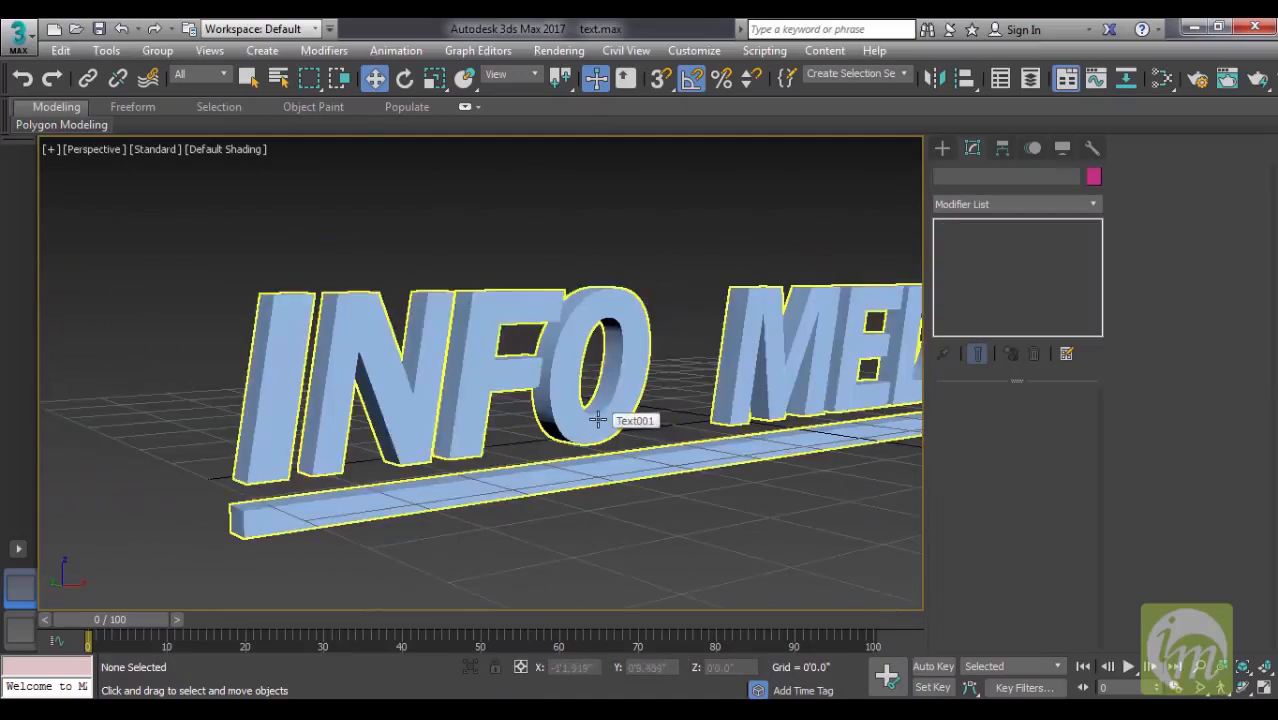
- Try a different Level 1 outline on the reselected beveled lettering and undo it
{"action": "left_click", "coordinate": [597, 420]}
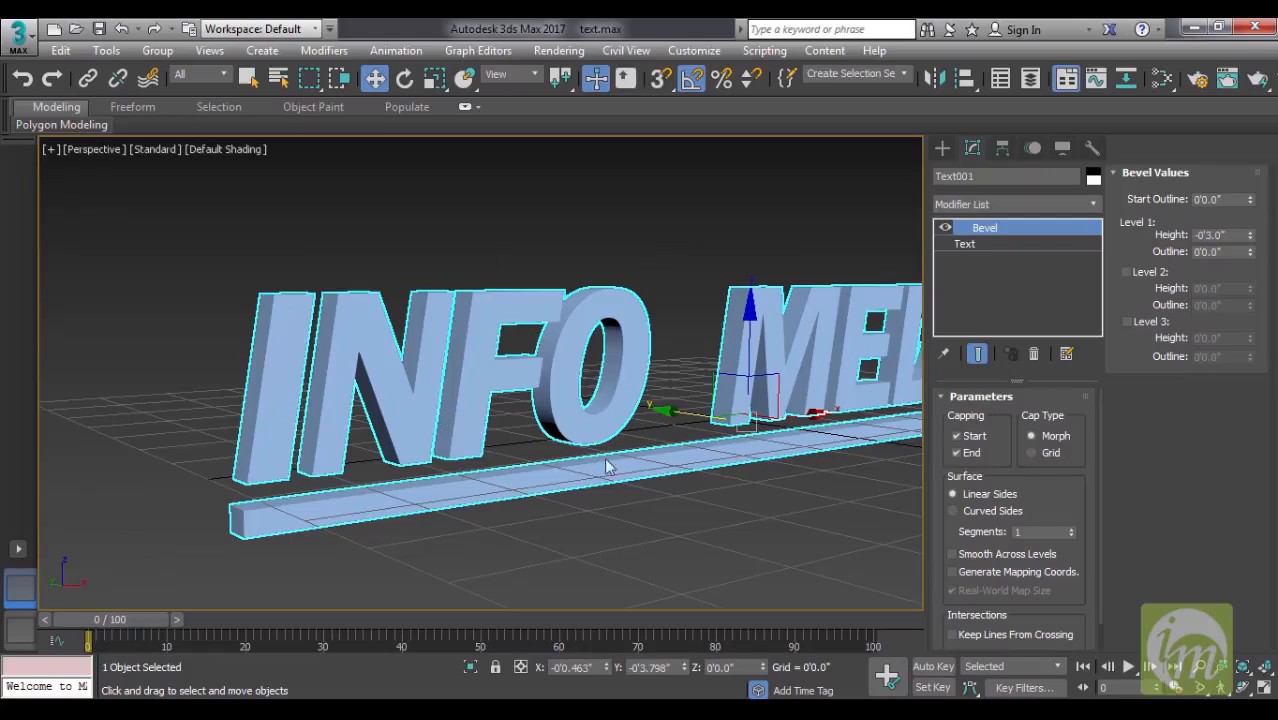
{"action": "middle_click_drag", "start_coordinate": [702, 458], "coordinate": [723, 459], "text": "alt"}
{"action": "middle_click_drag", "start_coordinate": [822, 452], "coordinate": [829, 440], "text": "alt"}
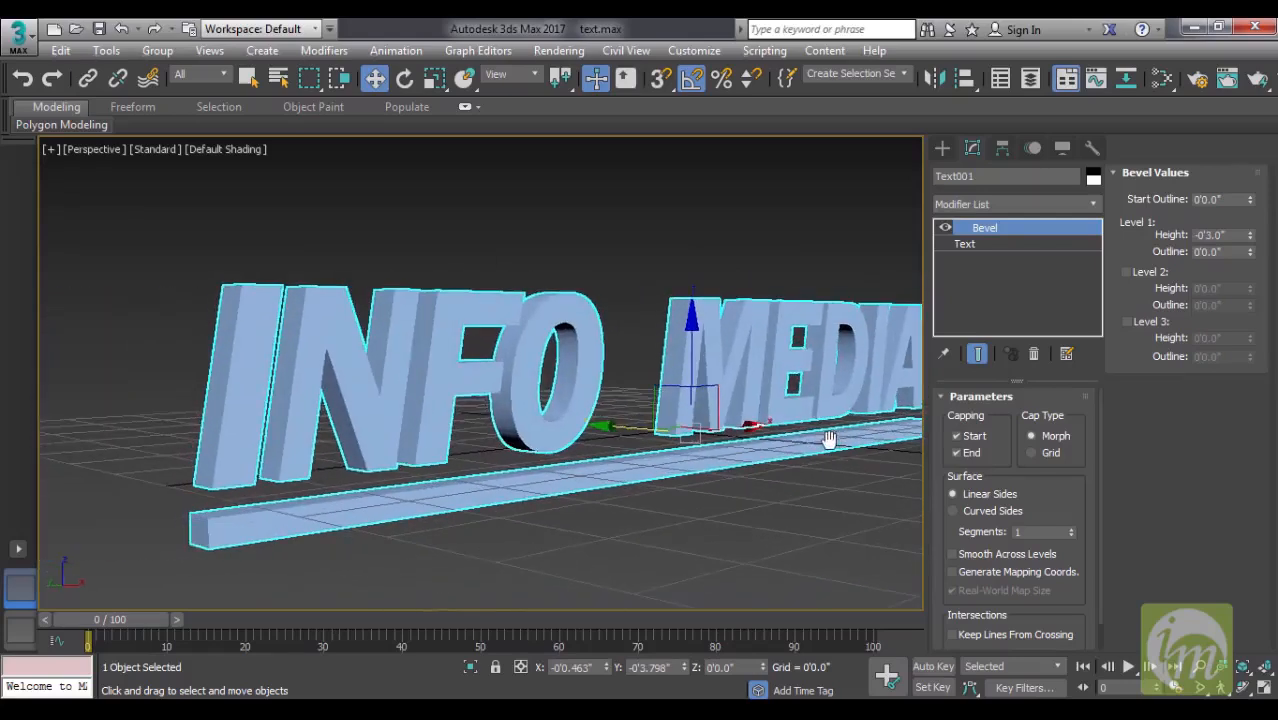
{"action": "left_click", "coordinate": [1250, 251]}
{"action": "left_click_drag", "start_coordinate": [1251, 253], "coordinate": [1251, 248]}
{"action": "key", "text": "ctrl+z"}
- Enable the bevel's Level 2 and set its height to -0'3.0" and its outline to 0'0.6"
{"action": "left_click", "coordinate": [1127, 273]}
{"action": "mouse_move", "coordinate": [753, 341]}
{"action": "middle_mouse_down", "text": "alt"}
{"action": "mouse_move", "coordinate": [782, 340]}
{"action": "mouse_move", "coordinate": [762, 334]}
{"action": "middle_mouse_up", "text": "alt"}
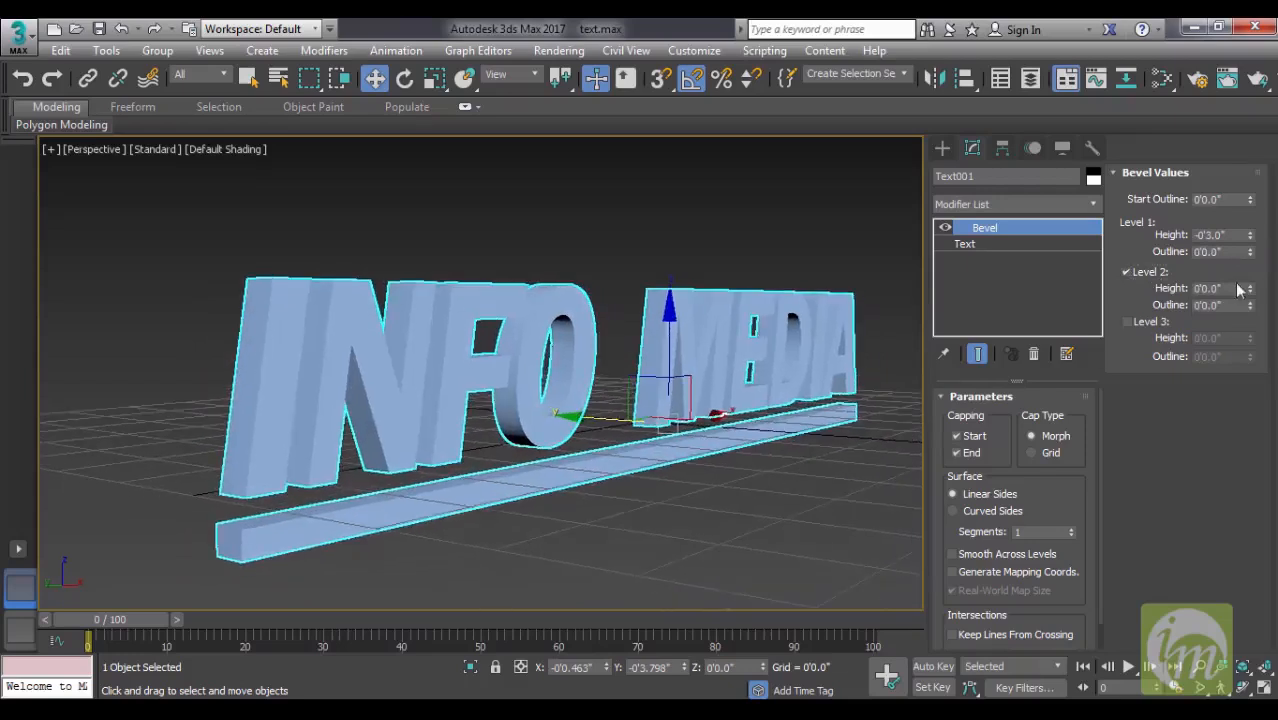
{"action": "left_click_drag", "start_coordinate": [1250, 291], "coordinate": [1249, 288]}
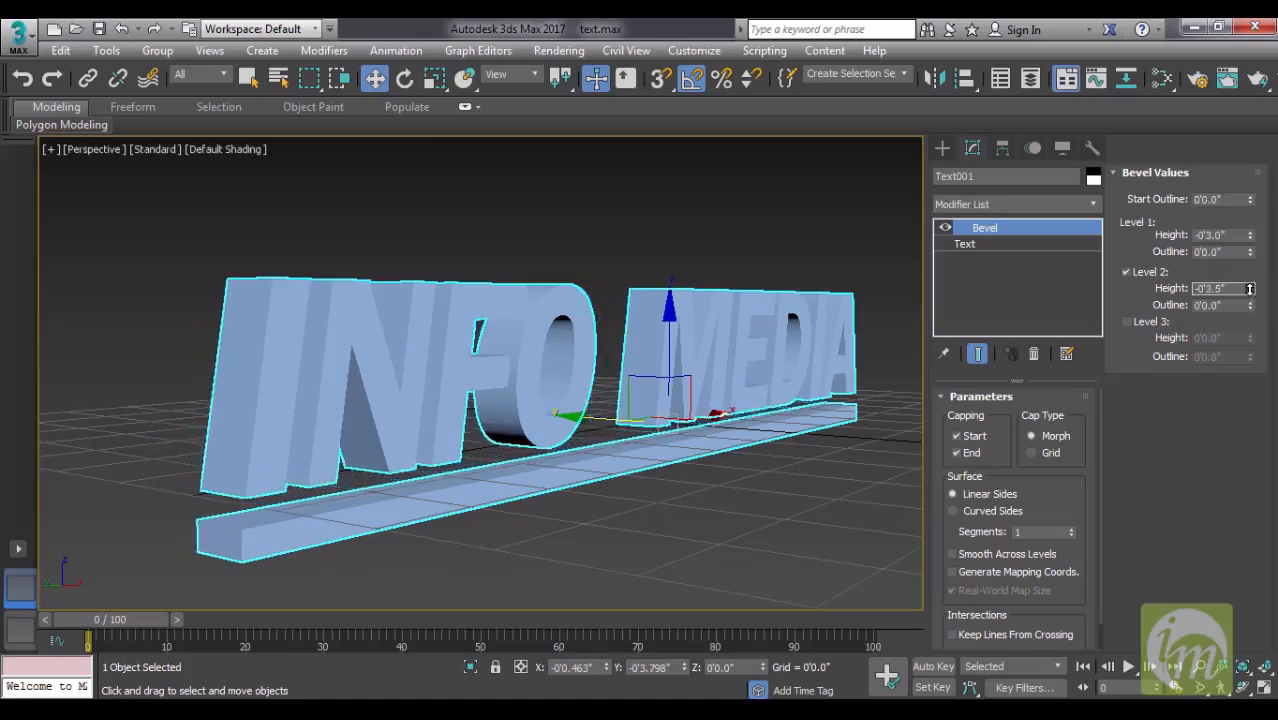
{"action": "left_click_drag", "start_coordinate": [1250, 305], "coordinate": [1257, 292]}
{"action": "middle_click_drag", "start_coordinate": [540, 340], "coordinate": [337, 389], "text": "alt"}
{"action": "mouse_move", "coordinate": [558, 384]}
{"action": "middle_mouse_down", "text": "alt"}
{"action": "mouse_move", "coordinate": [565, 354]}
{"action": "mouse_move", "coordinate": [530, 385]}
{"action": "mouse_move", "coordinate": [540, 391]}
{"action": "middle_mouse_up", "text": "alt"}
{"action": "mouse_move", "coordinate": [659, 396]}
{"action": "middle_mouse_down", "text": "alt"}
{"action": "mouse_move", "coordinate": [662, 420]}
{"action": "mouse_move", "coordinate": [772, 386]}
{"action": "mouse_move", "coordinate": [736, 379]}
{"action": "mouse_move", "coordinate": [700, 415]}
{"action": "mouse_move", "coordinate": [662, 379]}
{"action": "mouse_move", "coordinate": [654, 394]}
{"action": "middle_mouse_up", "text": "alt"}
{"action": "left_click_drag", "start_coordinate": [1252, 290], "coordinate": [1250, 308]}
{"action": "middle_click_drag", "start_coordinate": [698, 345], "coordinate": [637, 332], "text": "alt"}
- Set the bevel's Level 1 height to -0'0.5" and its outline to 0'0.6"
{"action": "left_click_drag", "start_coordinate": [1249, 255], "coordinate": [1252, 232]}
{"action": "mouse_move", "coordinate": [590, 300]}
{"action": "middle_mouse_down", "text": "alt"}
{"action": "mouse_move", "coordinate": [539, 311]}
{"action": "mouse_move", "coordinate": [585, 296]}
{"action": "middle_mouse_up", "text": "alt"}
{"action": "mouse_move", "coordinate": [1251, 258]}
{"action": "left_mouse_down"}
{"action": "mouse_move", "coordinate": [1254, 270]}
{"action": "mouse_move", "coordinate": [1256, 254]}
{"action": "left_mouse_up"}
{"action": "middle_click_drag", "start_coordinate": [673, 365], "coordinate": [760, 343], "text": "alt"}
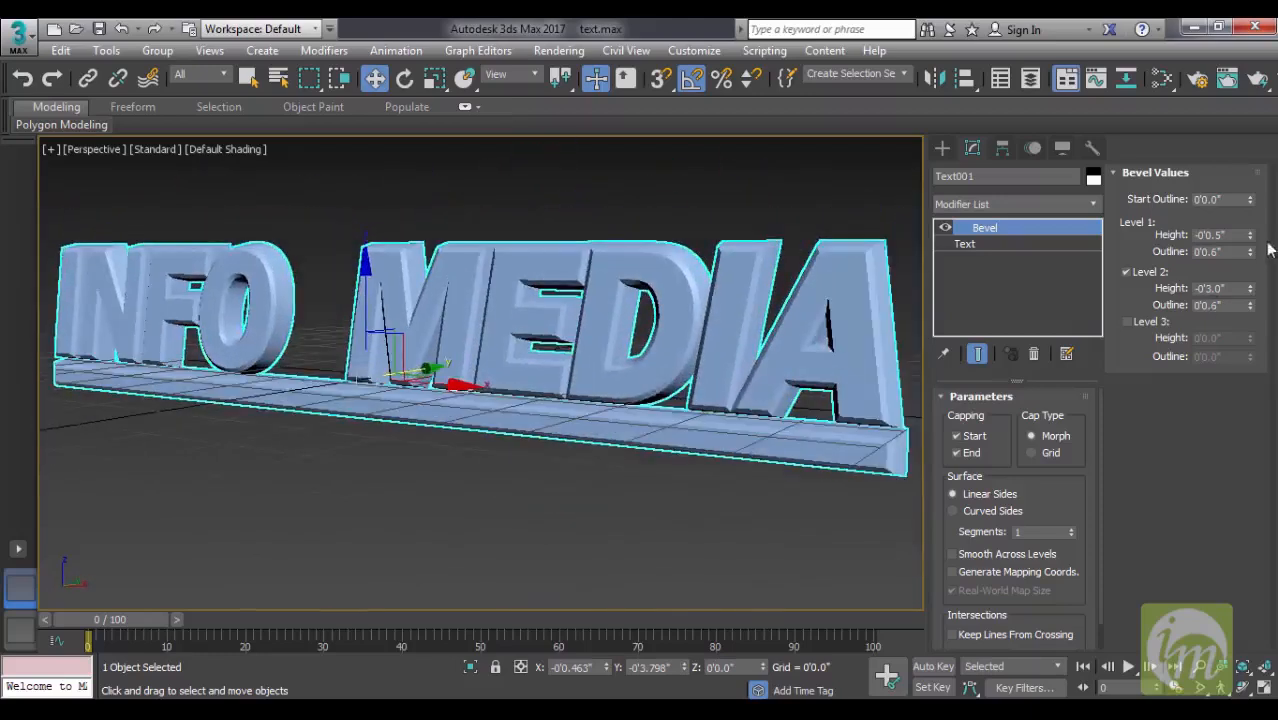
- Set the bevel's Level 2 height to -0'2.0" and its outline to -0'0.2"
{"action": "left_click_drag", "start_coordinate": [1251, 309], "coordinate": [1251, 290]}
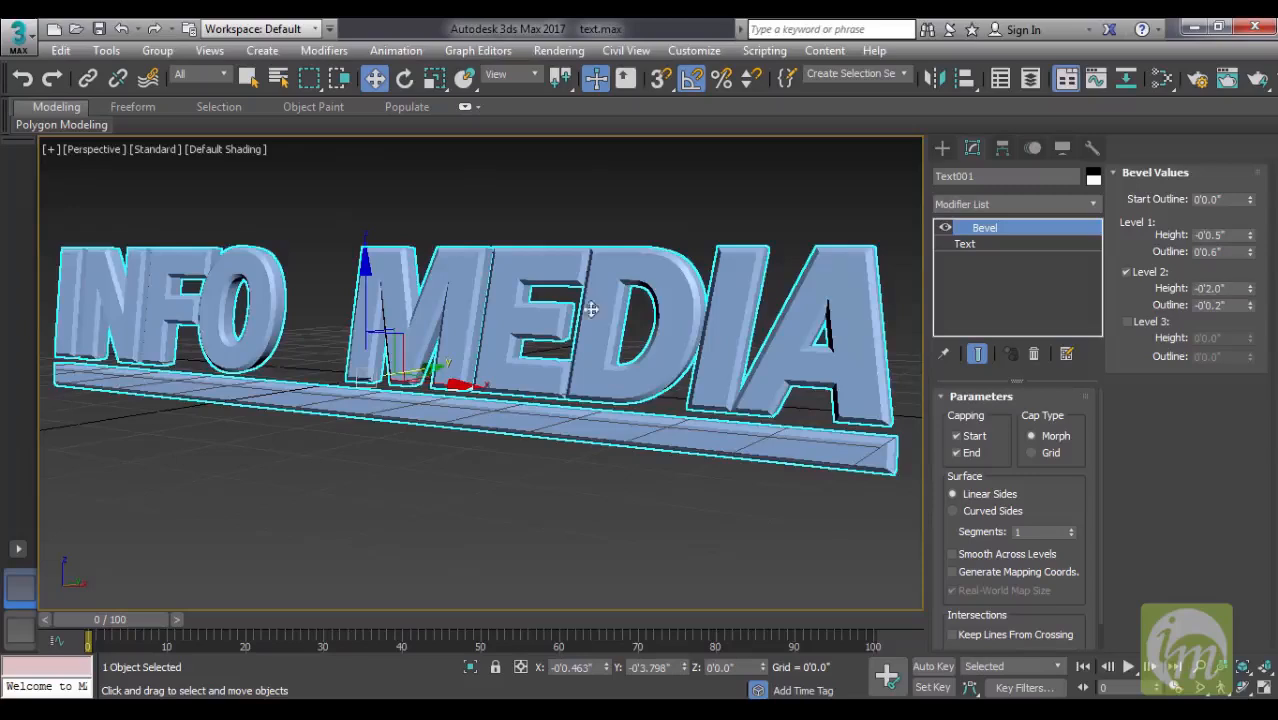
{"action": "middle_click_drag", "start_coordinate": [590, 310], "coordinate": [552, 332], "text": "alt"}
{"action": "left_click", "coordinate": [599, 262]}
{"action": "left_click", "coordinate": [610, 320]}
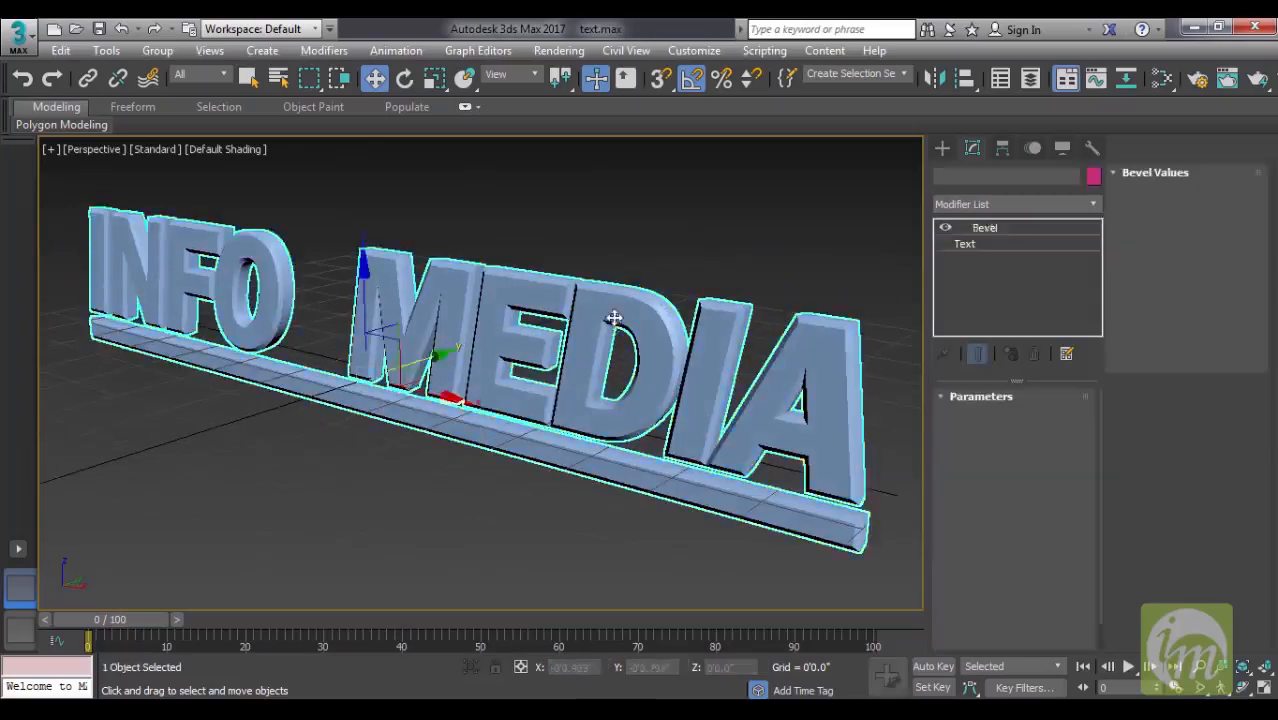
{"action": "scroll", "coordinate": [630, 415], "scroll_direction": "up", "scroll_amount": 3}
{"action": "middle_click_drag", "start_coordinate": [607, 415], "coordinate": [560, 389], "text": "alt"}
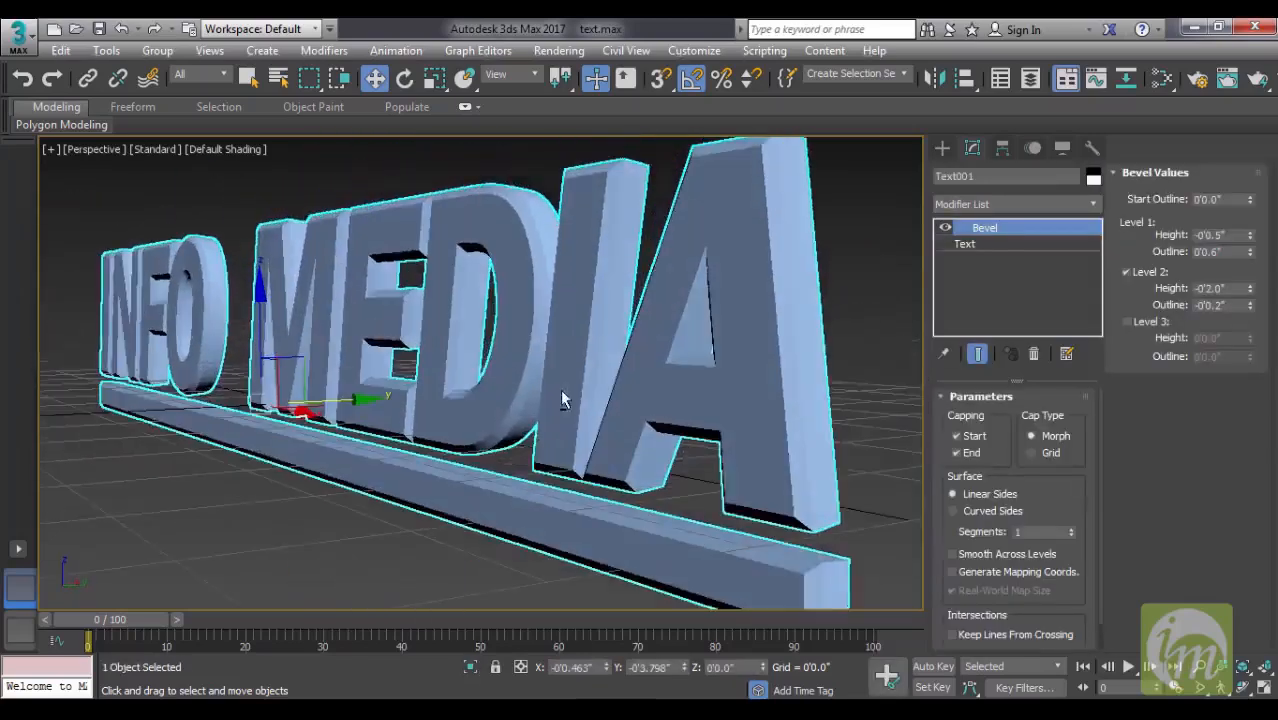
- Enable the bevel's Level 3 with a height of -0'3.5" and an outline of -0'1.2"
{"action": "left_click", "coordinate": [1129, 322]}
{"action": "left_click_drag", "start_coordinate": [1255, 341], "coordinate": [1258, 343]}
{"action": "middle_click_drag", "start_coordinate": [896, 426], "coordinate": [803, 403], "text": "alt"}
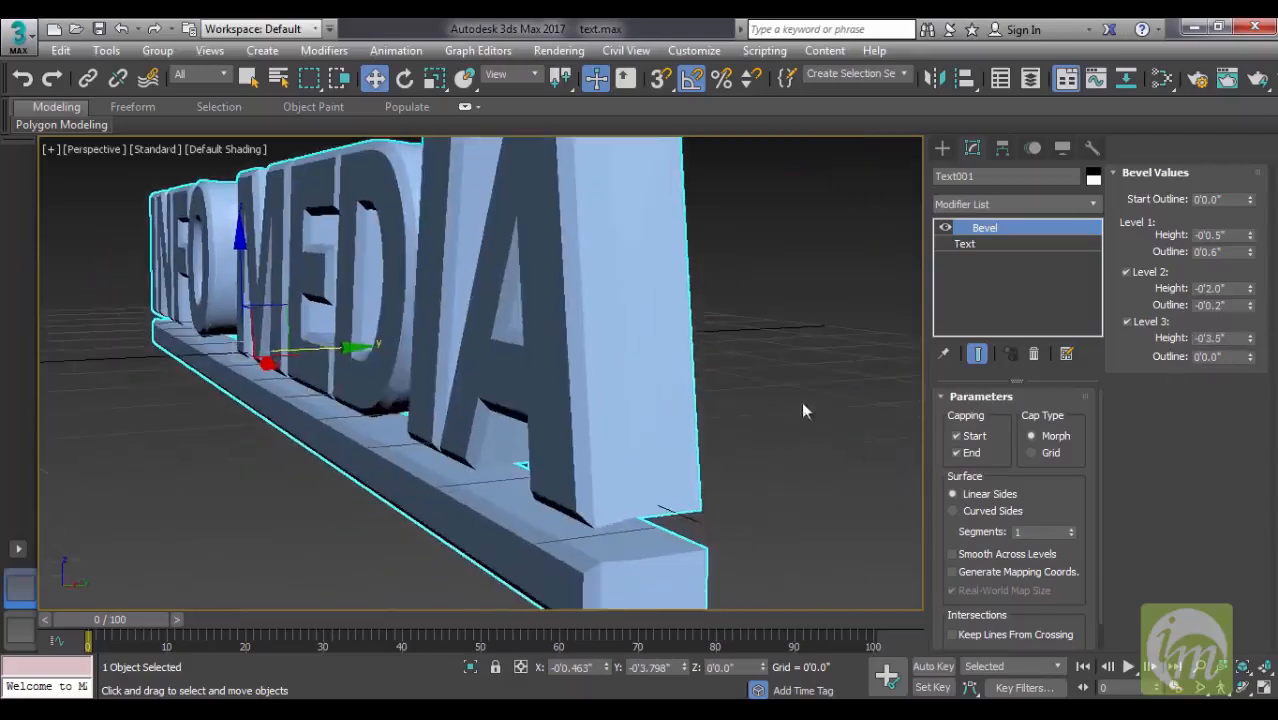
{"action": "left_click_drag", "start_coordinate": [1250, 357], "coordinate": [1251, 358]}
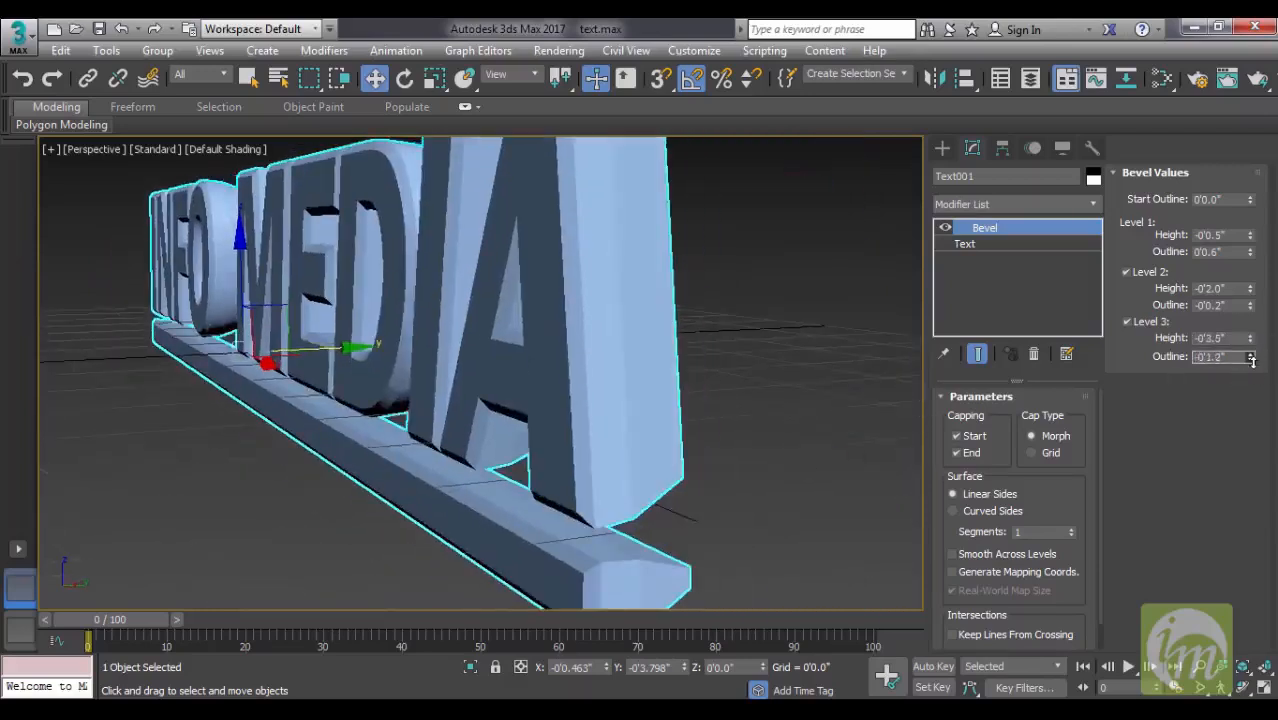
{"action": "middle_click_drag", "start_coordinate": [880, 372], "coordinate": [872, 402], "text": "alt"}
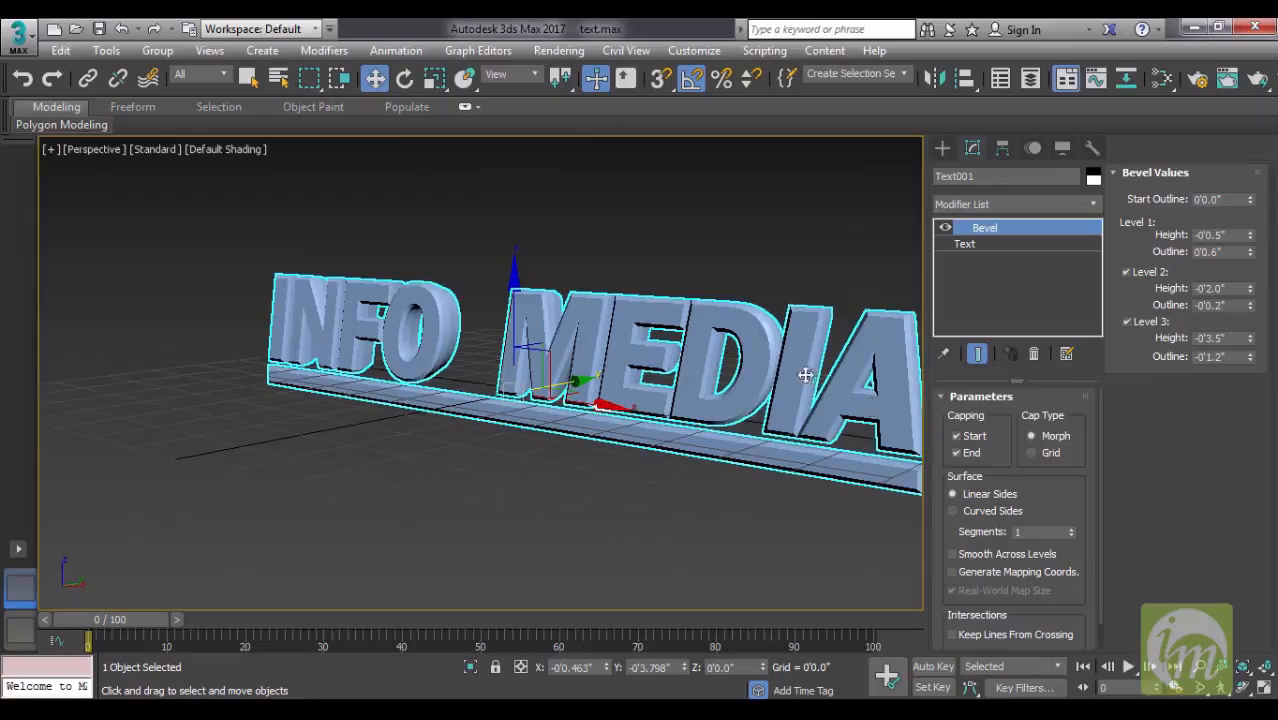
- Set the bevel's Level 3 height to 0'2.0"
{"action": "middle_click_drag", "start_coordinate": [776, 382], "coordinate": [679, 386], "text": "alt"}
{"action": "left_click", "coordinate": [765, 280]}
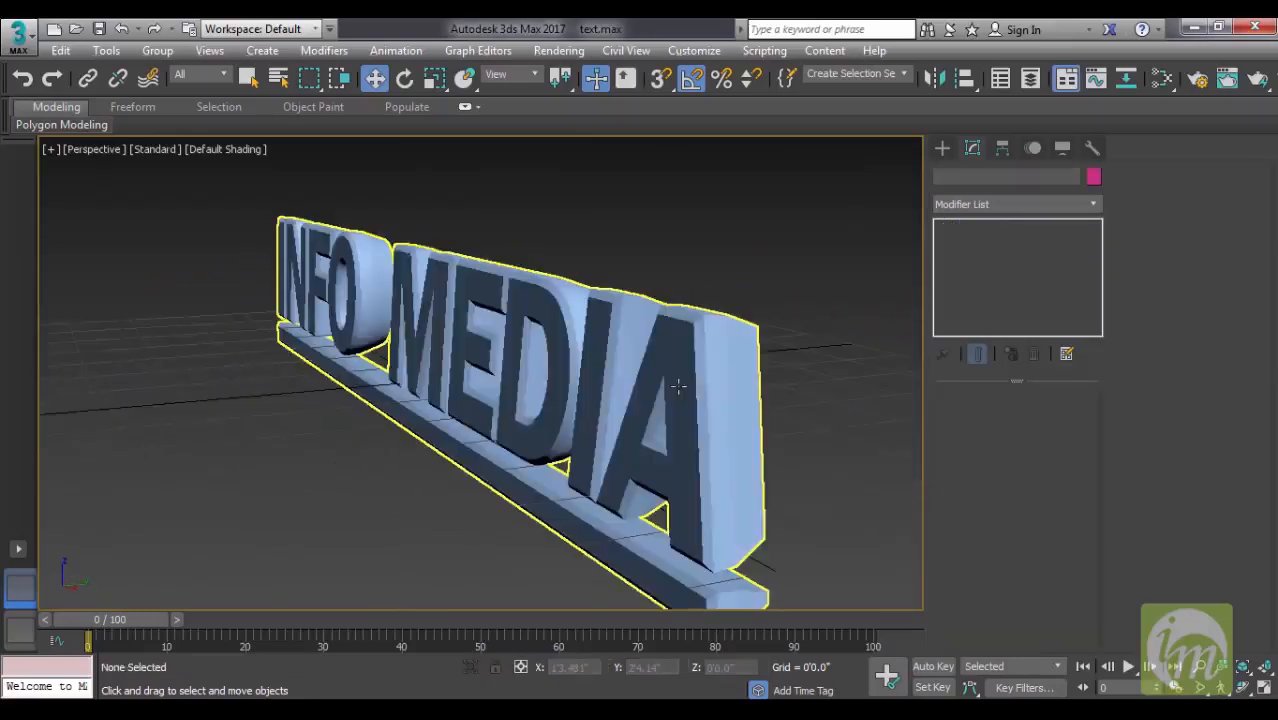
{"action": "left_click", "coordinate": [677, 386]}
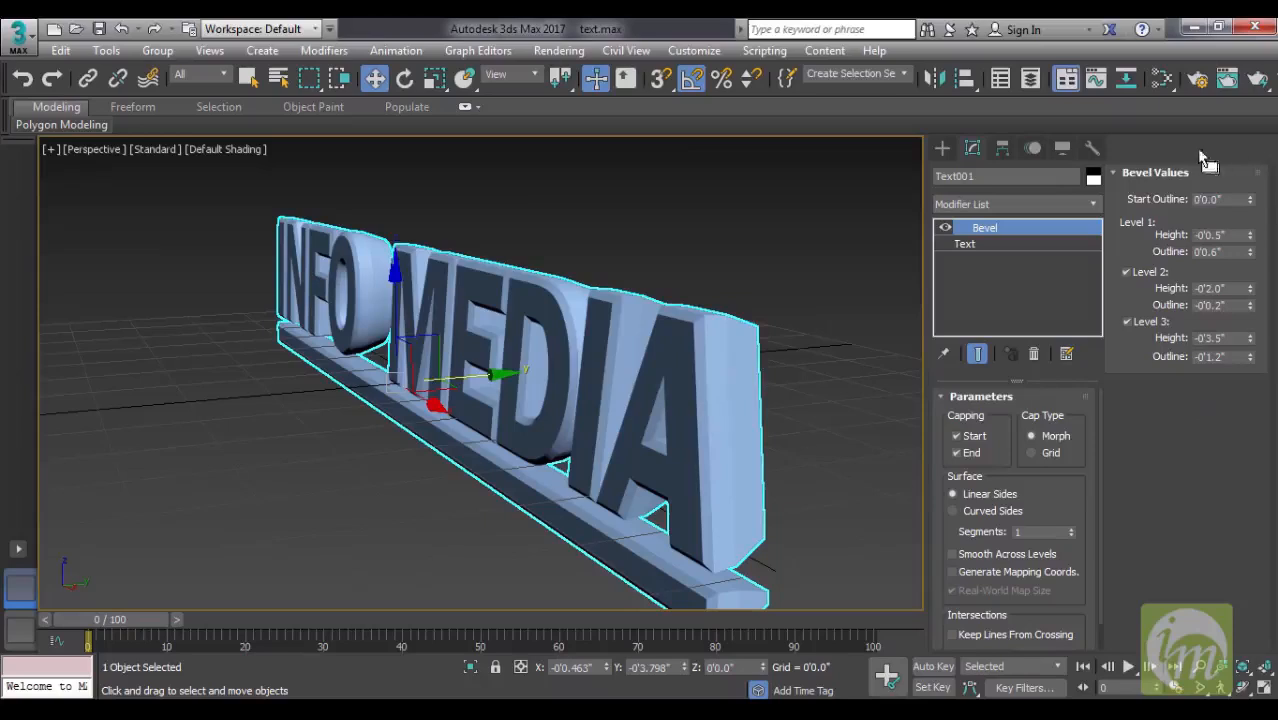
{"action": "mouse_move", "coordinate": [733, 444]}
{"action": "middle_mouse_down", "text": "alt"}
{"action": "mouse_move", "coordinate": [765, 431]}
{"action": "mouse_move", "coordinate": [726, 443]}
{"action": "middle_mouse_up", "text": "alt"}
{"action": "left_click_drag", "start_coordinate": [1248, 346], "coordinate": [1250, 335]}
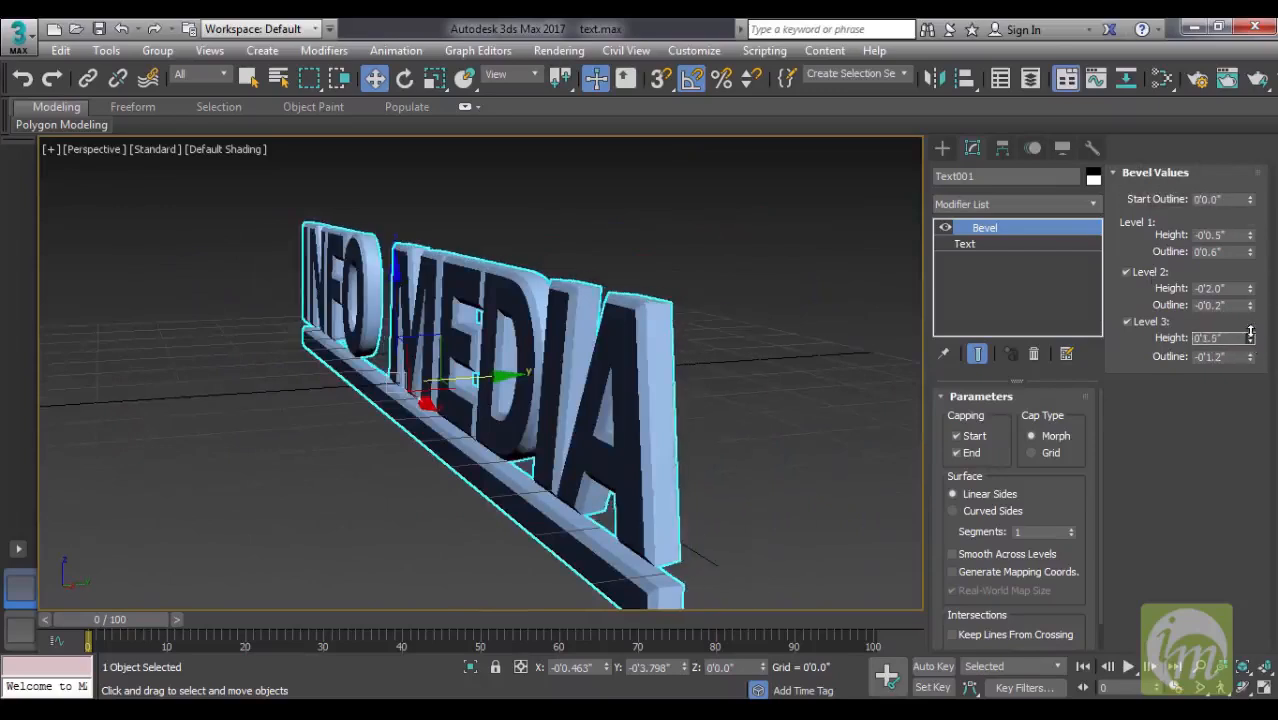
{"action": "middle_click_drag", "start_coordinate": [779, 345], "coordinate": [615, 385], "text": "alt"}
- Deselect the lettering and examine its beveled edges from several angles and distances
{"action": "left_click", "coordinate": [635, 472]}
{"action": "middle_click_drag", "start_coordinate": [636, 468], "coordinate": [630, 434], "text": "alt"}
{"action": "middle_click_drag", "start_coordinate": [528, 457], "coordinate": [696, 441], "text": "alt"}
{"action": "scroll", "coordinate": [696, 441], "scroll_direction": "up", "scroll_amount": 2}
{"action": "scroll", "coordinate": [725, 426], "scroll_direction": "down", "scroll_amount": 3}
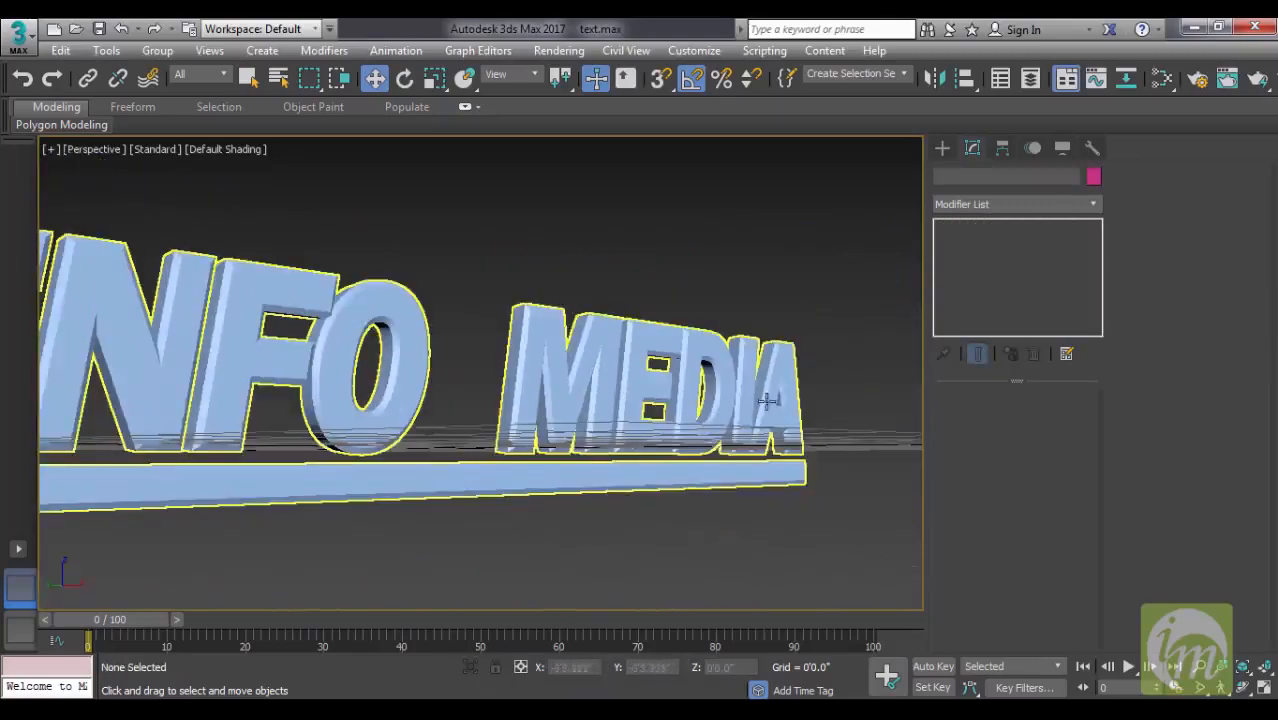
{"action": "middle_click_drag", "start_coordinate": [536, 458], "coordinate": [669, 448]}
{"action": "scroll", "coordinate": [713, 442], "scroll_direction": "down", "scroll_amount": 4}
{"action": "scroll", "coordinate": [684, 475], "scroll_direction": "up", "scroll_amount": 1}
{"action": "scroll", "coordinate": [669, 448], "scroll_direction": "up", "scroll_amount": 3}
{"action": "middle_click_drag", "start_coordinate": [506, 456], "coordinate": [655, 473]}
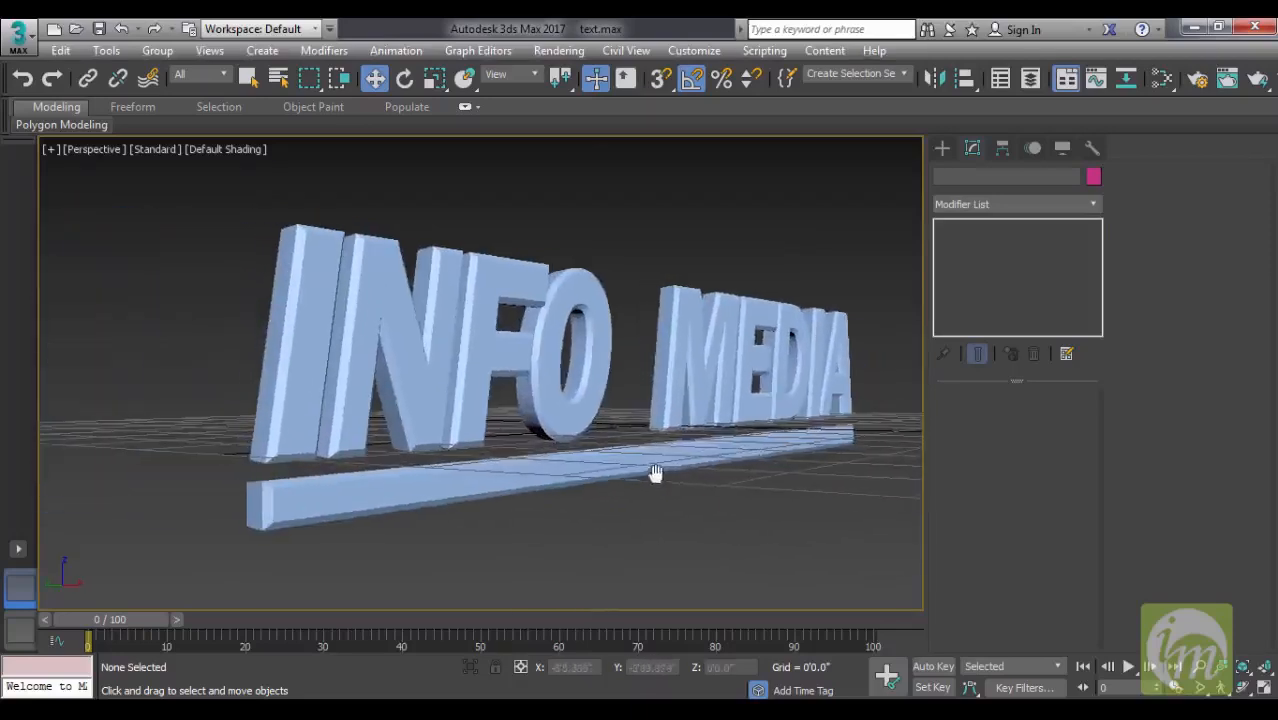
- Reselect the lettering and, in its base text beneath the Bevel modifier, rewrite MEDIA as Media
{"action": "left_click", "coordinate": [690, 393]}
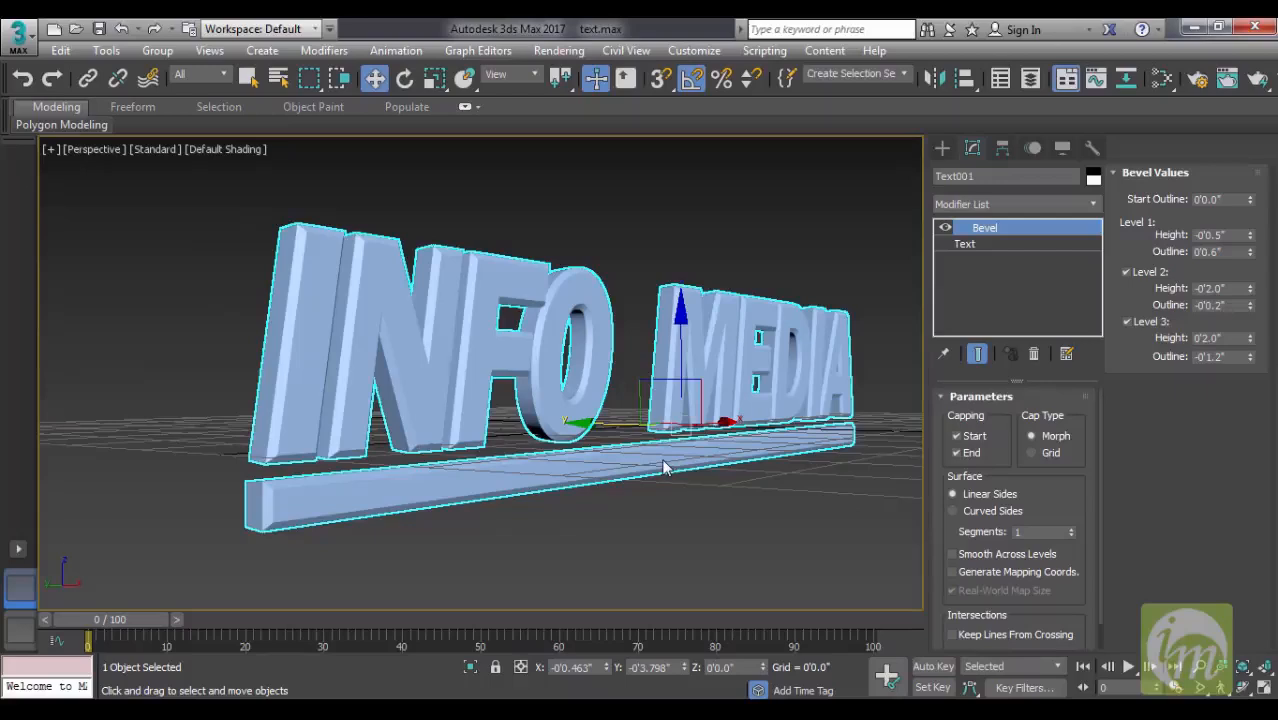
{"action": "middle_click_drag", "start_coordinate": [663, 460], "coordinate": [744, 445], "text": "alt"}
{"action": "left_click", "coordinate": [964, 245]}
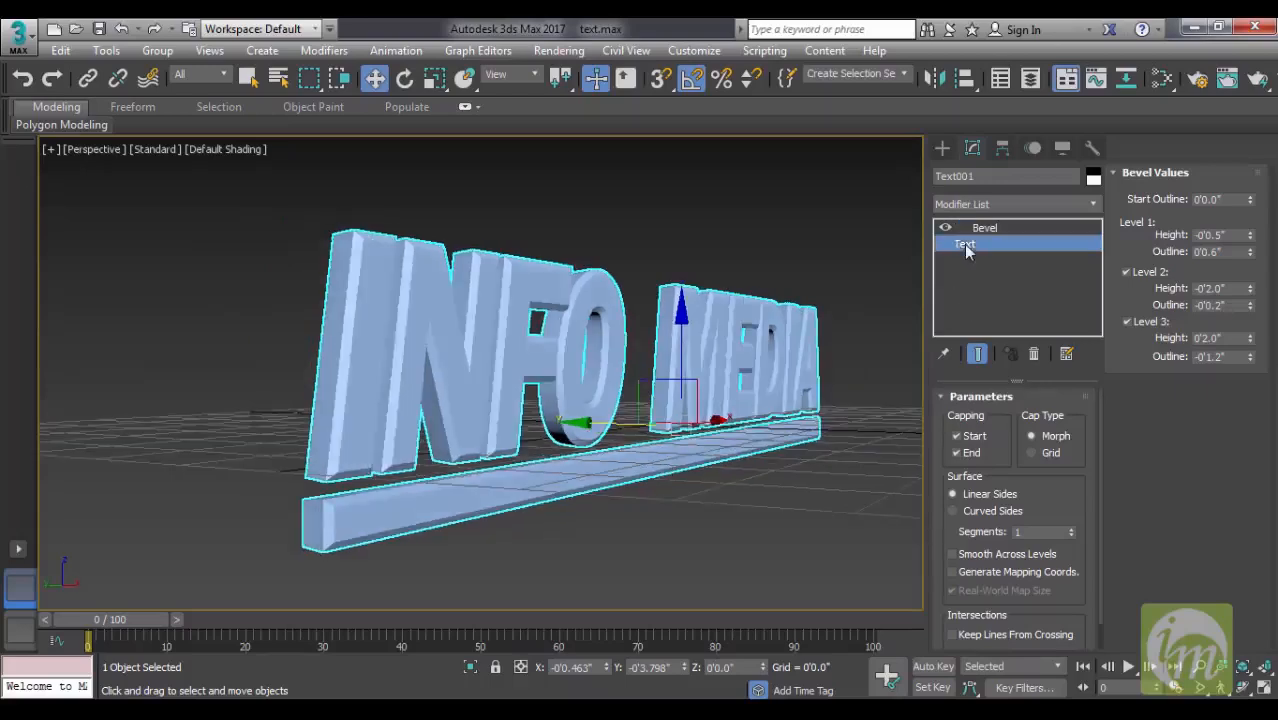
{"action": "left_click_drag", "start_coordinate": [1192, 347], "coordinate": [1056, 334]}
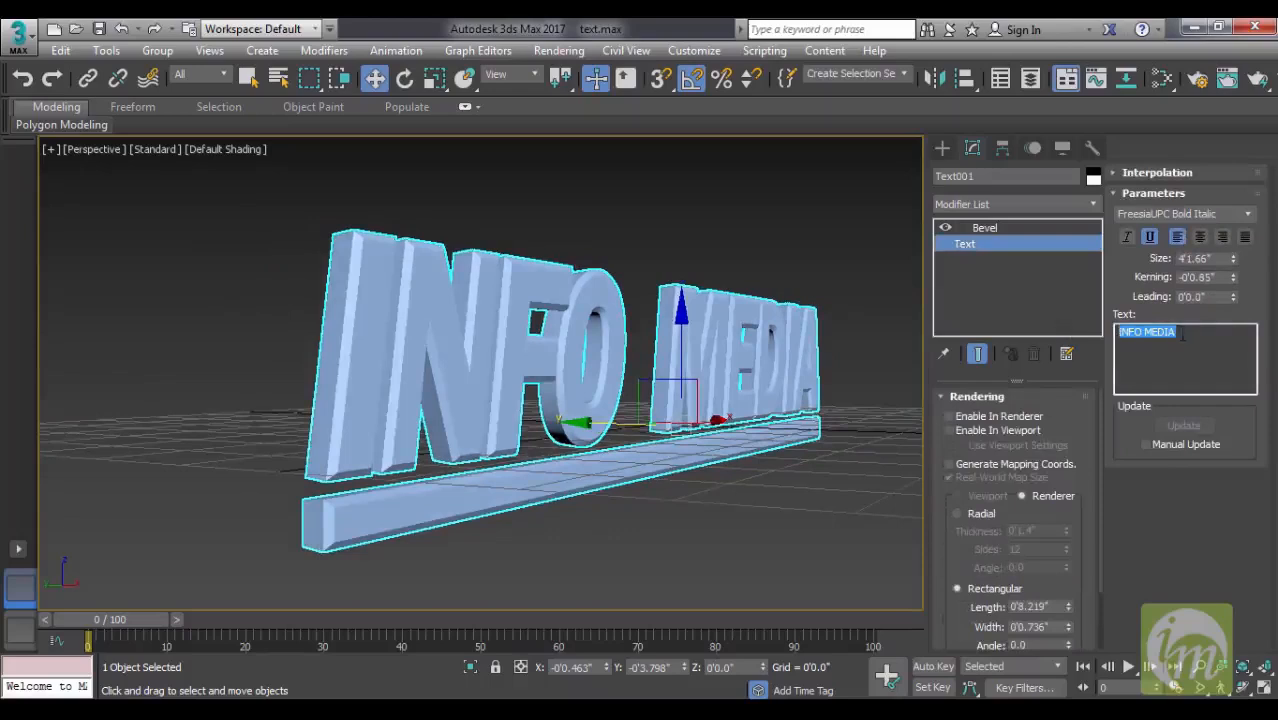
{"action": "left_click", "coordinate": [1183, 338]}
{"action": "key", "text": "BackSpace"}
{"action": "key", "text": "BackSpace"}
{"action": "key", "text": "BackSpace"}
{"action": "type", "text": "edia"}
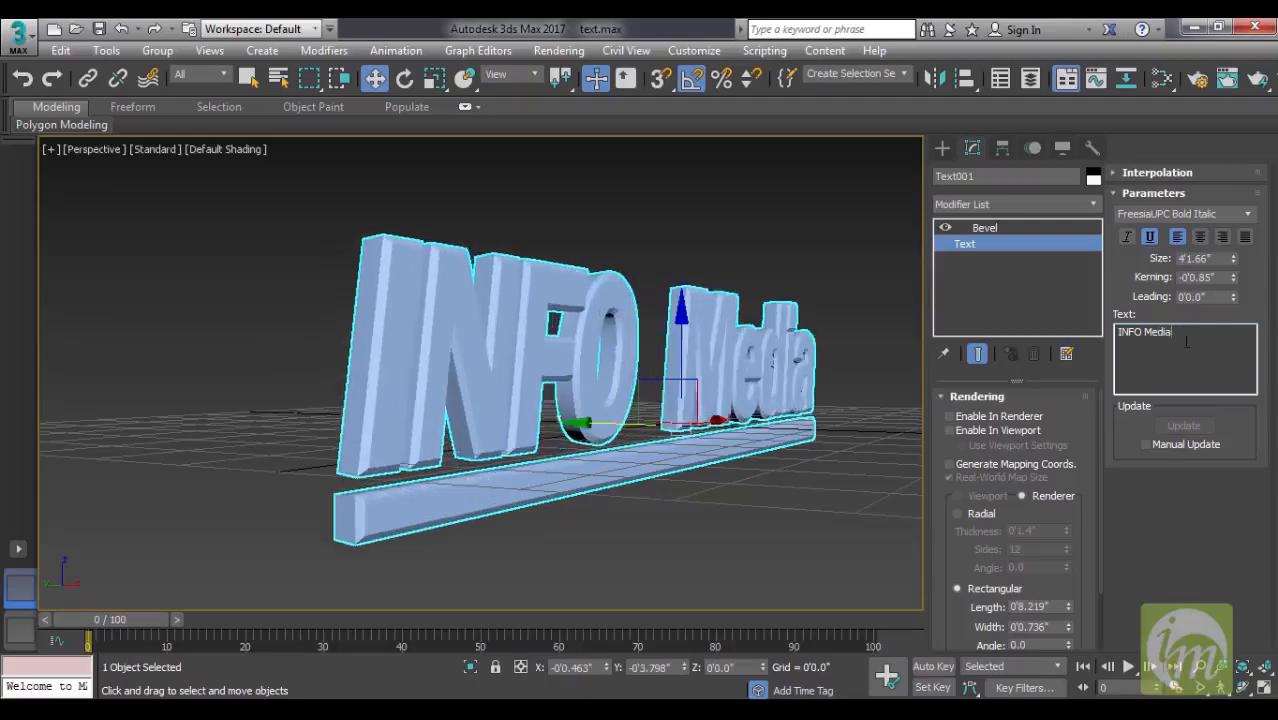
- Rewrite INFO as Info so the base text reads Info Media
{"action": "key", "text": "BackSpace"}
{"action": "key", "text": "BackSpace"}
{"action": "key", "text": "BackSpace"}
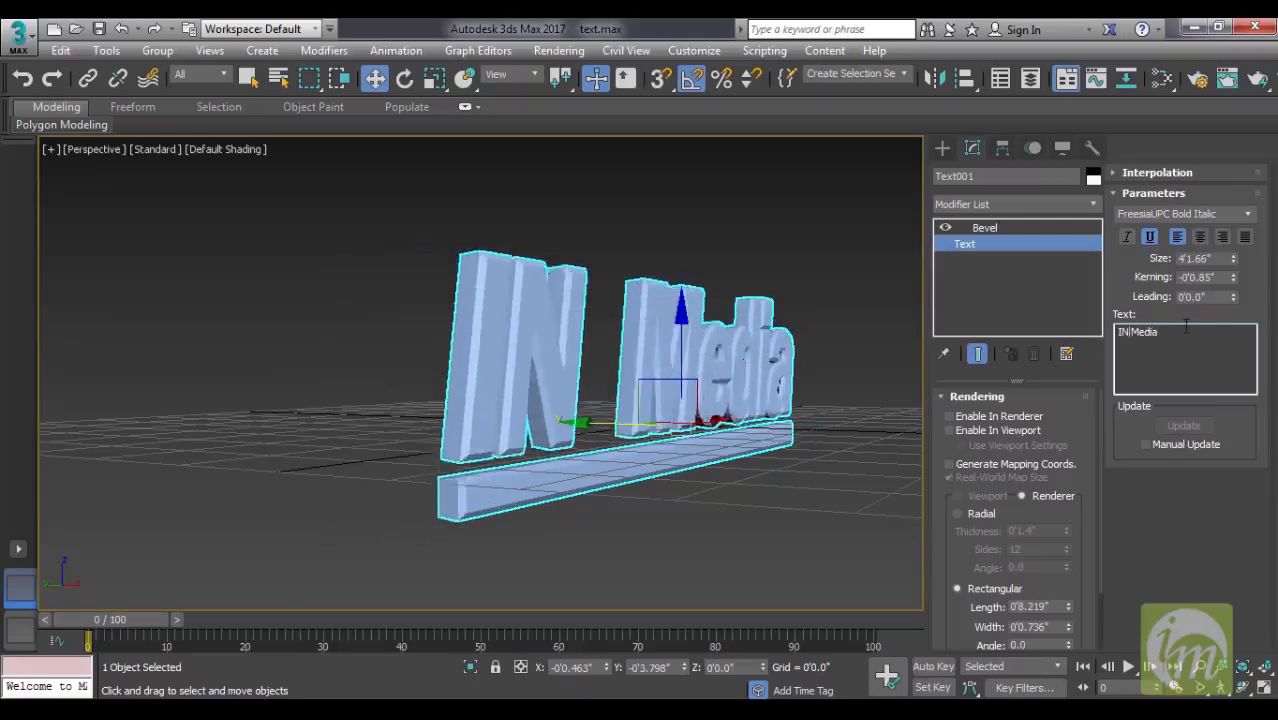
{"action": "type", "text": "nfo"}
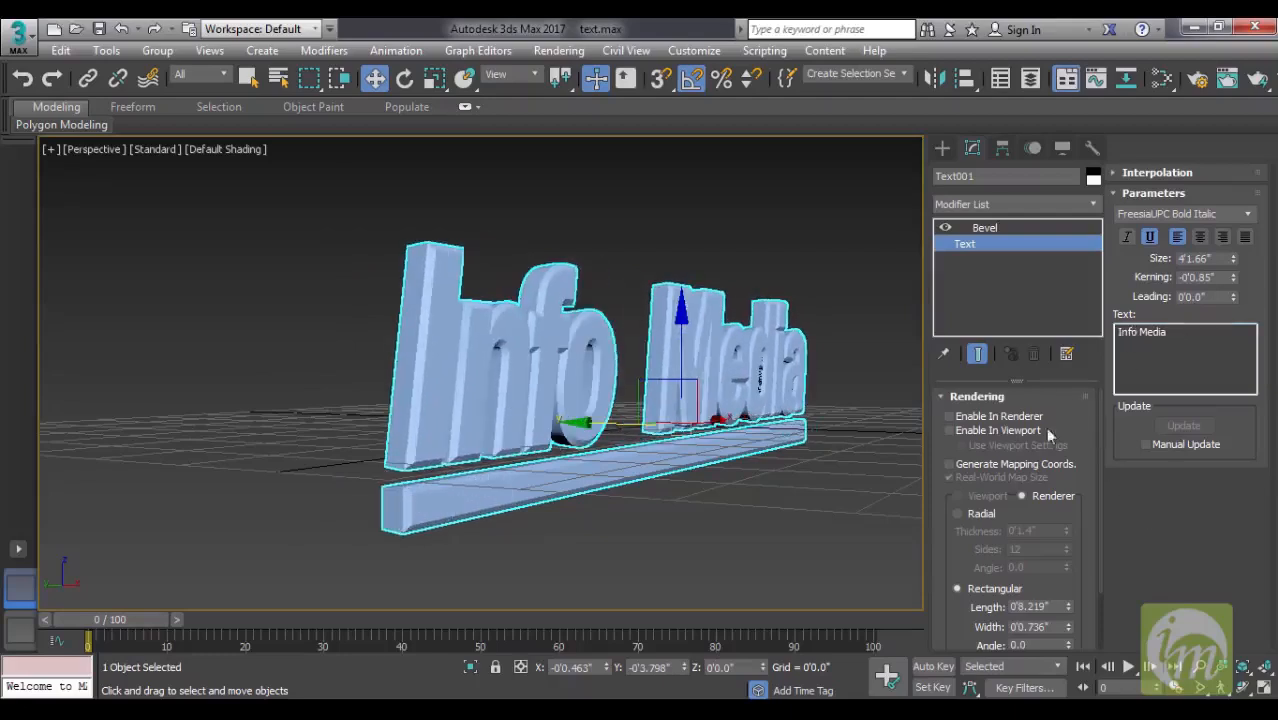
- Set the bevel's Level 2 height to -0'1.0" and its outline to about 0'0.9", and deselect the lettering
{"action": "left_click", "coordinate": [999, 228]}
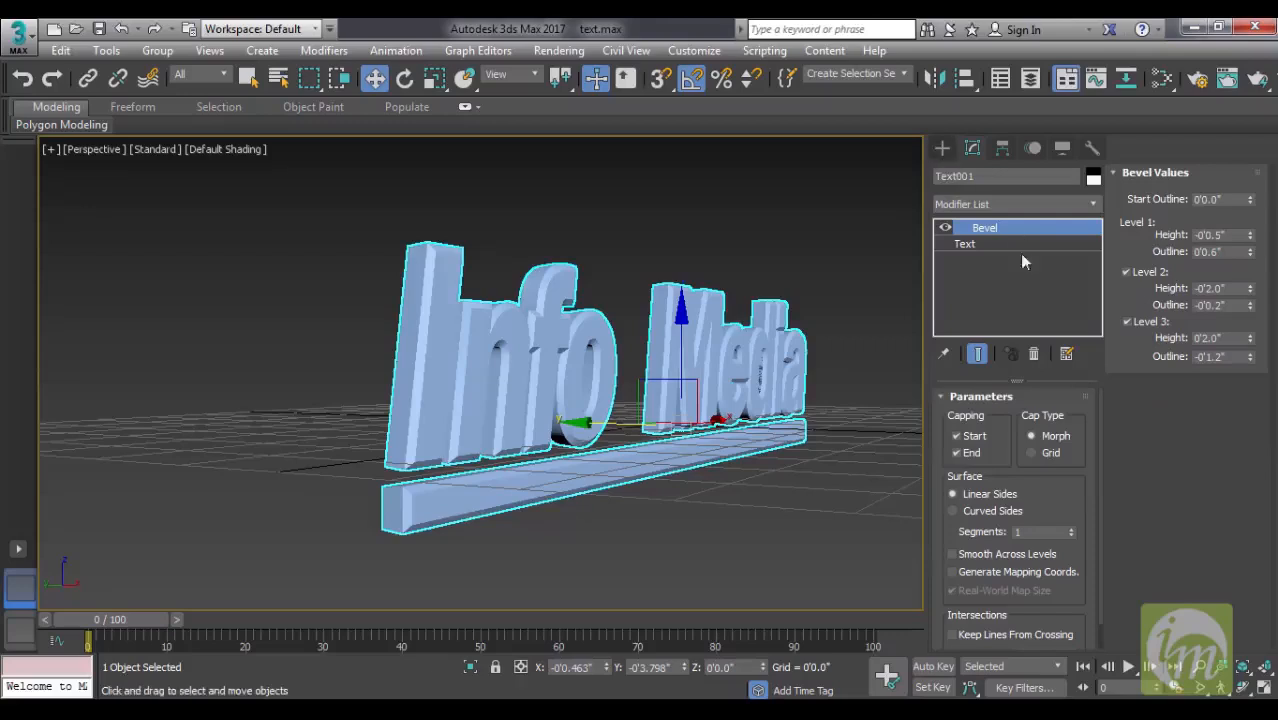
{"action": "middle_click_drag", "start_coordinate": [780, 400], "coordinate": [617, 395], "text": "alt"}
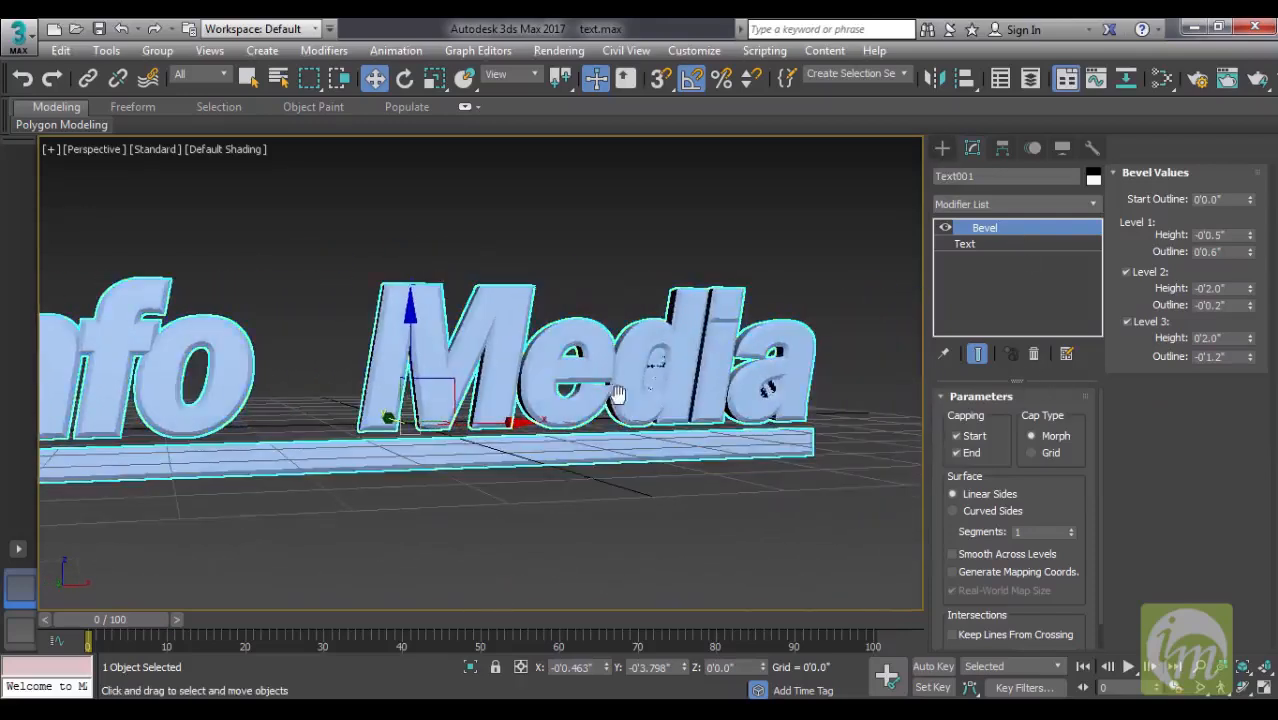
{"action": "middle_click_drag", "start_coordinate": [751, 392], "coordinate": [686, 330], "text": "alt"}
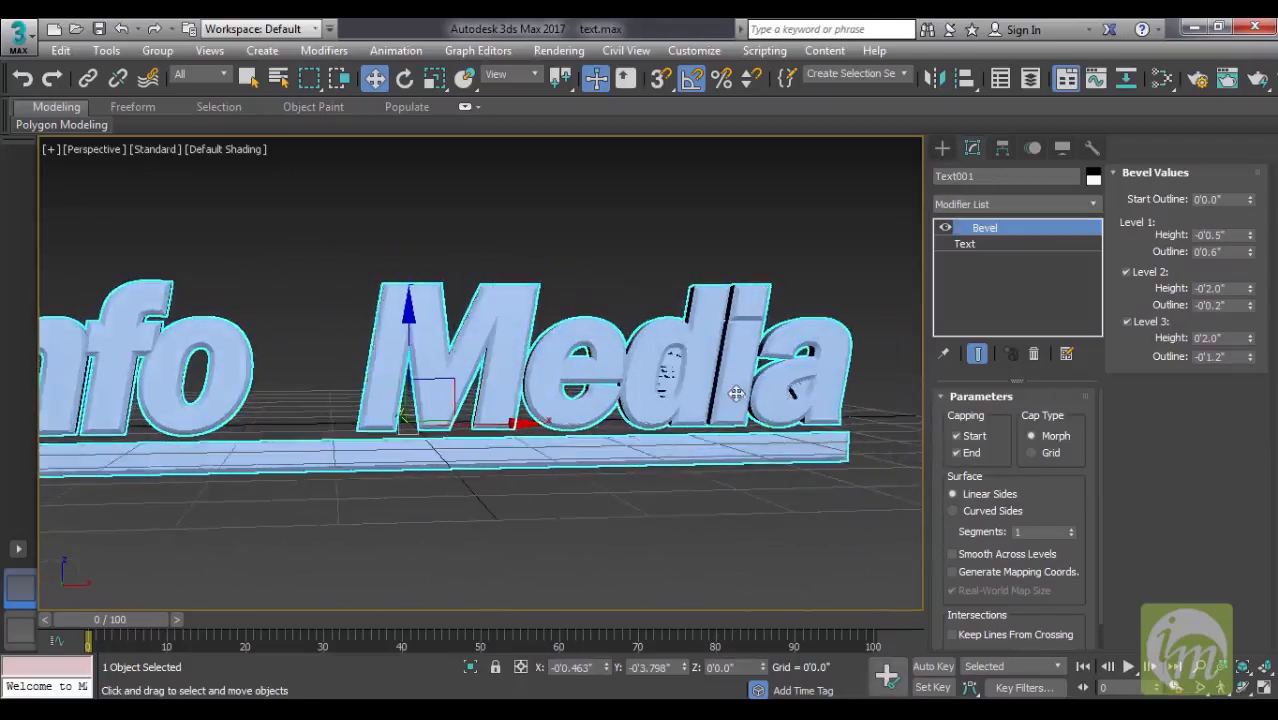
{"action": "left_click_drag", "start_coordinate": [1249, 287], "coordinate": [1249, 300]}
{"action": "left_click", "coordinate": [1251, 304]}
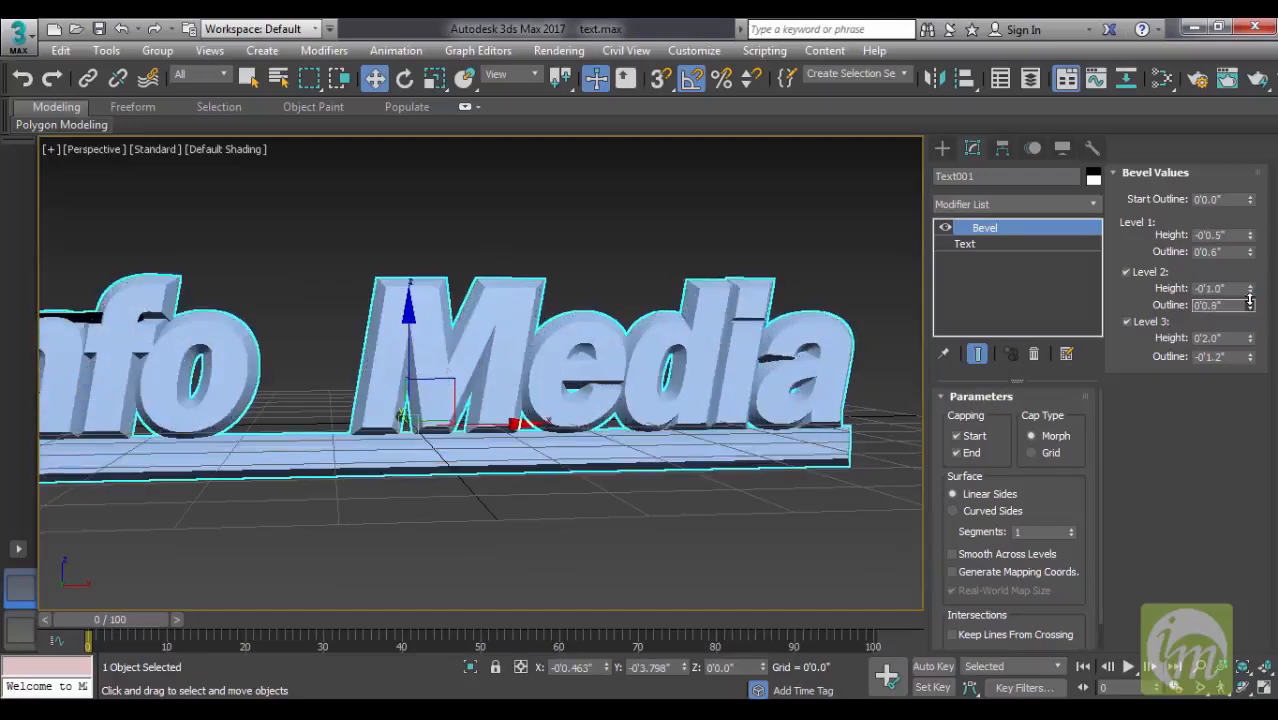
{"action": "mouse_move", "coordinate": [531, 352]}
{"action": "middle_mouse_down", "text": "alt"}
{"action": "mouse_move", "coordinate": [519, 385]}
{"action": "mouse_move", "coordinate": [519, 372]}
{"action": "middle_mouse_up", "text": "alt"}
{"action": "left_click", "coordinate": [629, 199]}
{"action": "middle_click_drag", "start_coordinate": [617, 330], "coordinate": [578, 388], "text": "alt"}
{"action": "scroll", "coordinate": [660, 335], "scroll_direction": "down", "scroll_amount": 3}
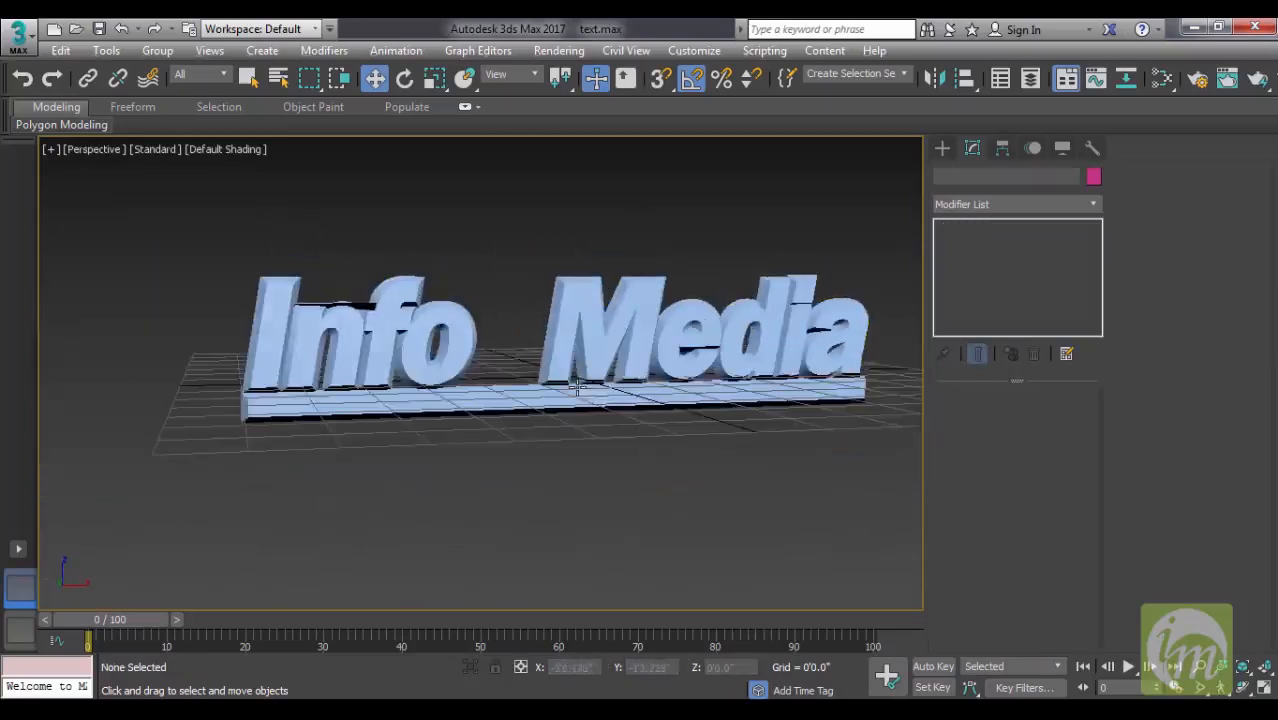
- Reselect the lettering, reduce the bevel's Level 1 outline, and deselect it to examine the edges
{"action": "middle_click_drag", "start_coordinate": [500, 391], "coordinate": [545, 388], "text": "alt"}
{"action": "left_click", "coordinate": [671, 347]}
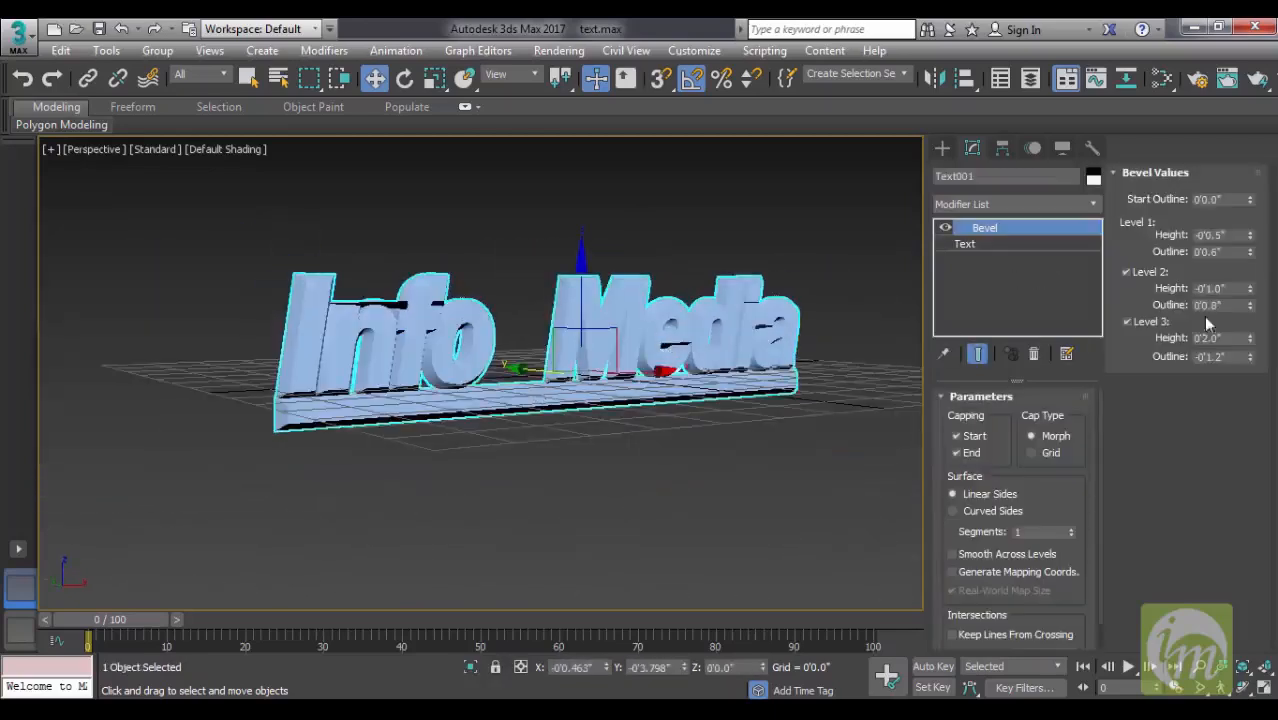
{"action": "left_click_drag", "start_coordinate": [1250, 252], "coordinate": [1250, 236]}
{"action": "right_click", "coordinate": [1250, 253]}
{"action": "middle_click_drag", "start_coordinate": [624, 306], "coordinate": [655, 290], "text": "alt"}
{"action": "left_click", "coordinate": [686, 237]}
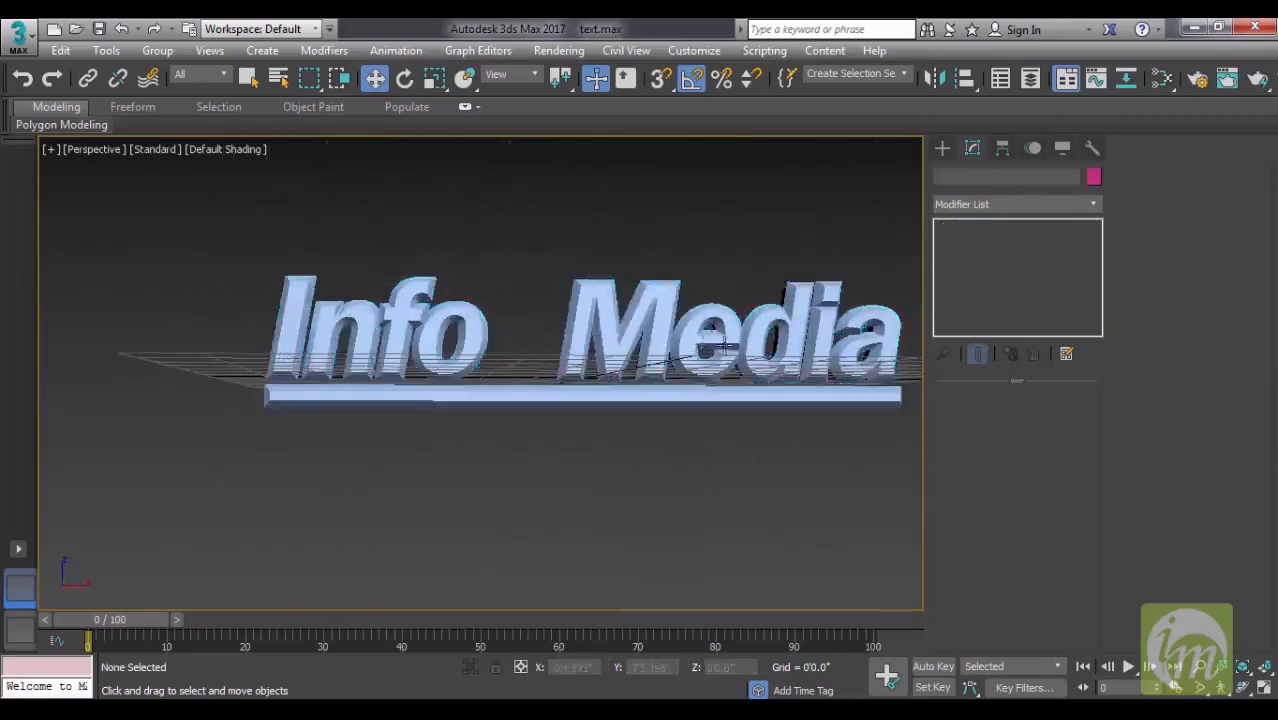
{"action": "middle_click_drag", "start_coordinate": [724, 346], "coordinate": [757, 367], "text": "alt"}
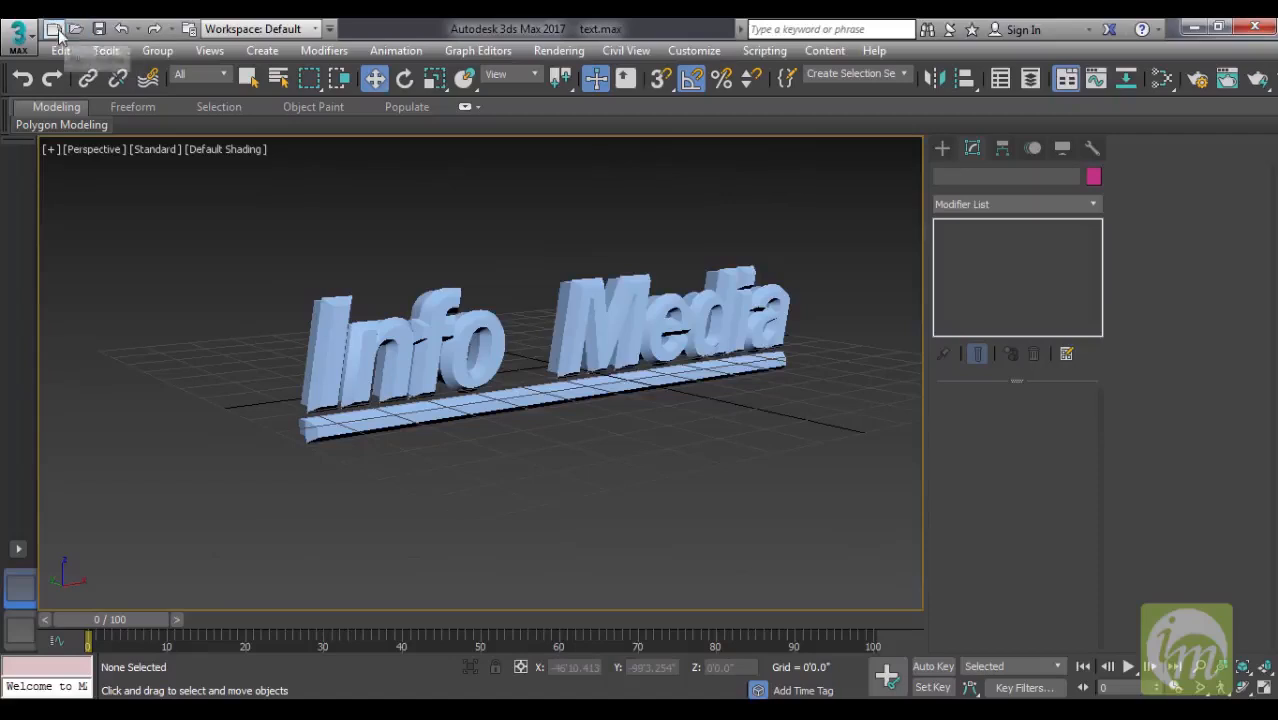
- Start a new scene and, in the Left view, draw a TextPlus region about 3'7" long and 8'8" wide
{"action": "left_click", "coordinate": [56, 30]}
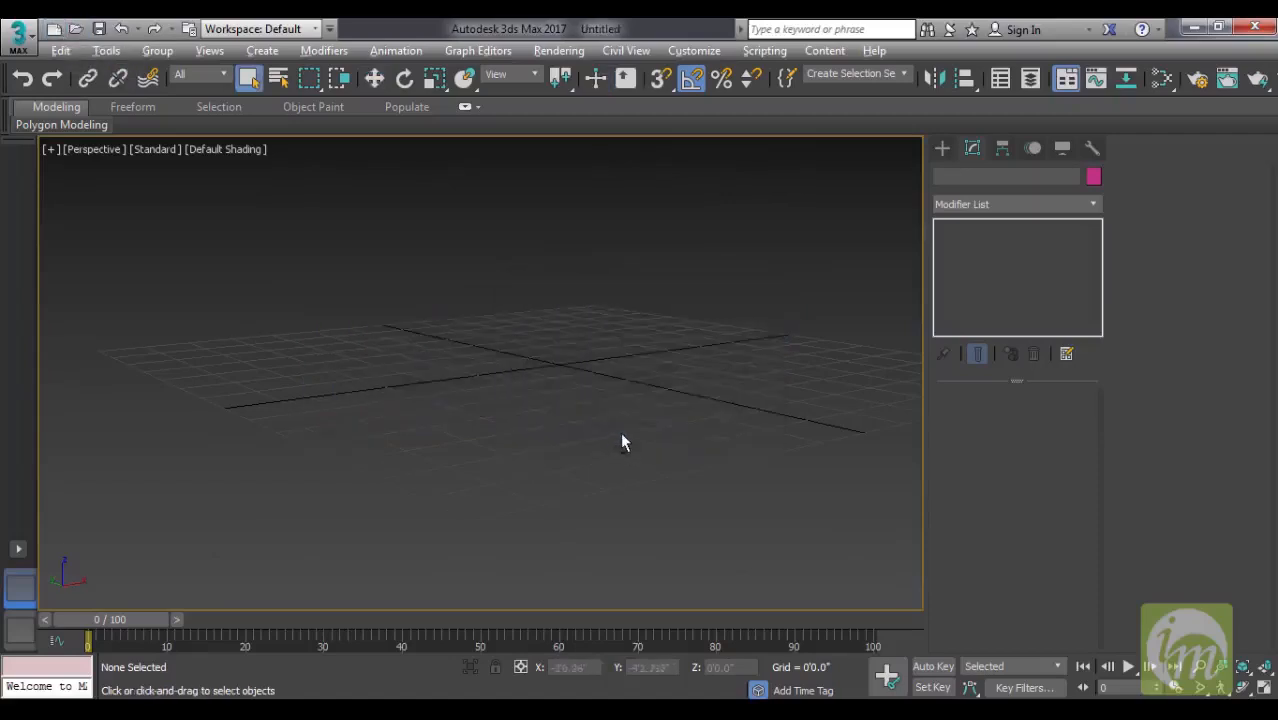
{"action": "left_click", "coordinate": [943, 147]}
{"action": "left_click", "coordinate": [944, 176]}
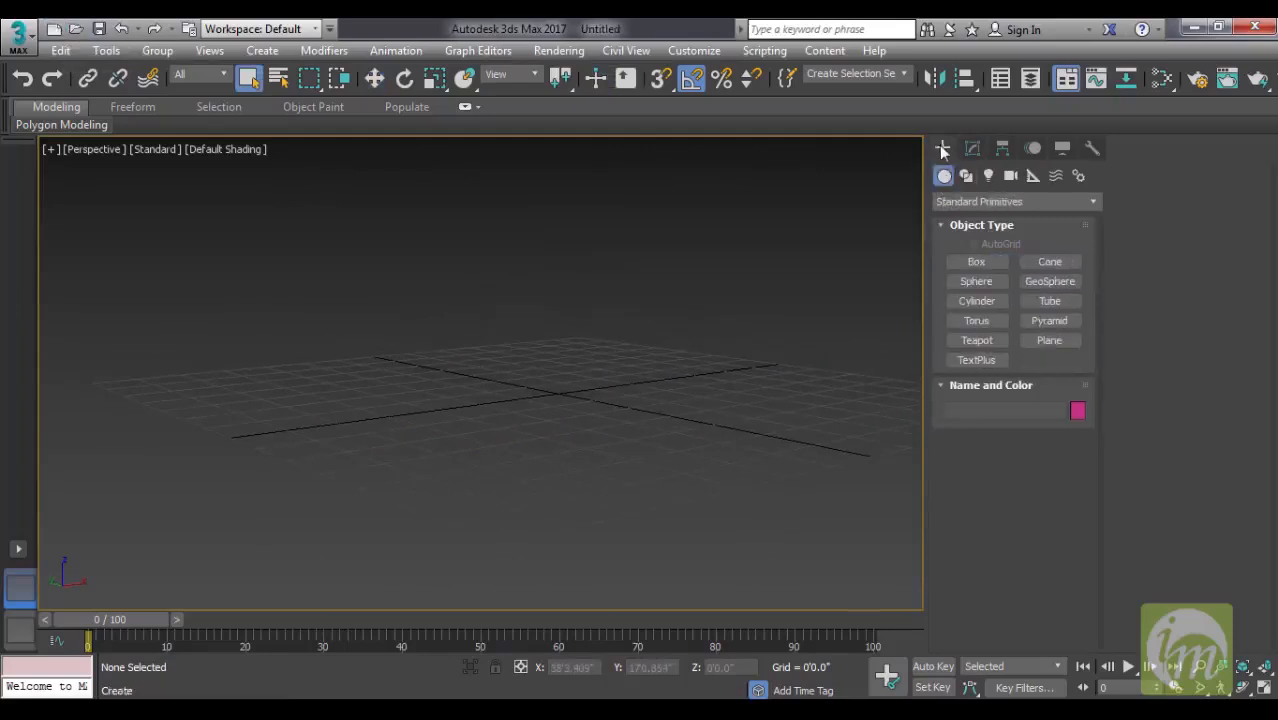
{"action": "left_click", "coordinate": [975, 362]}
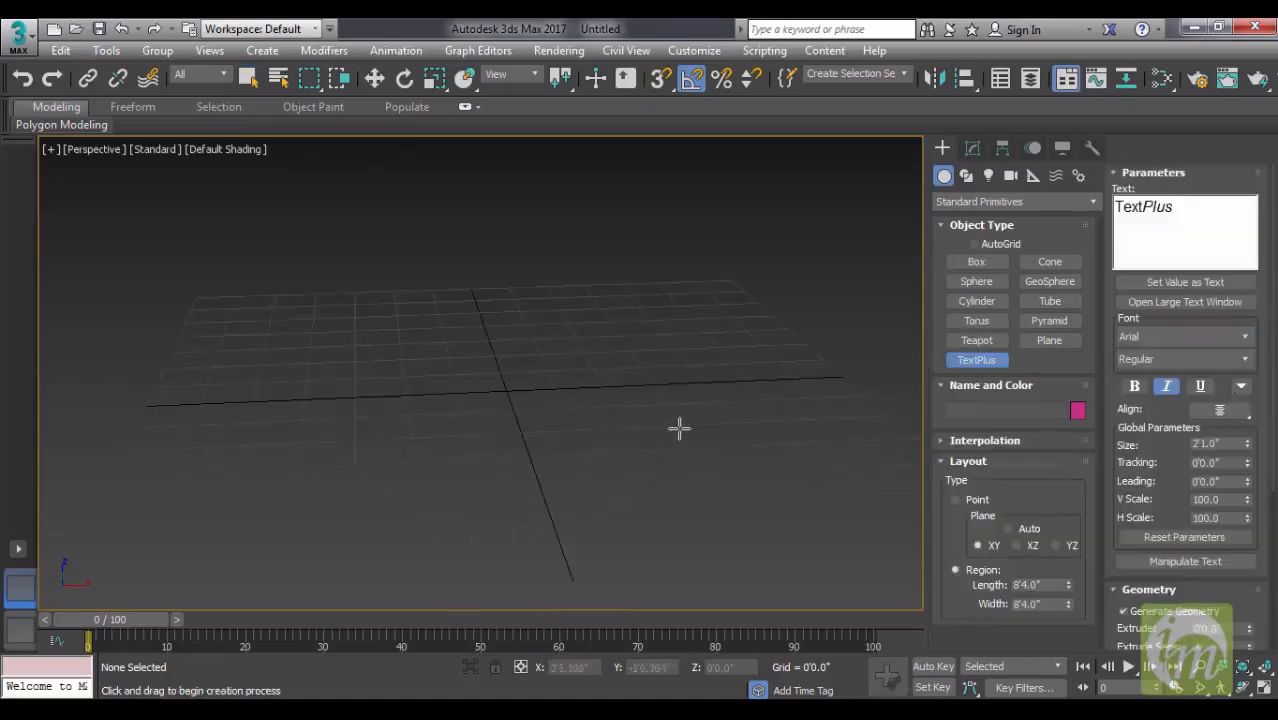
{"action": "key", "text": "l"}
{"action": "middle_click_drag", "start_coordinate": [767, 445], "coordinate": [558, 343]}
{"action": "scroll", "coordinate": [534, 342], "scroll_direction": "up", "scroll_amount": 4}
{"action": "middle_click_drag", "start_coordinate": [447, 376], "coordinate": [518, 368]}
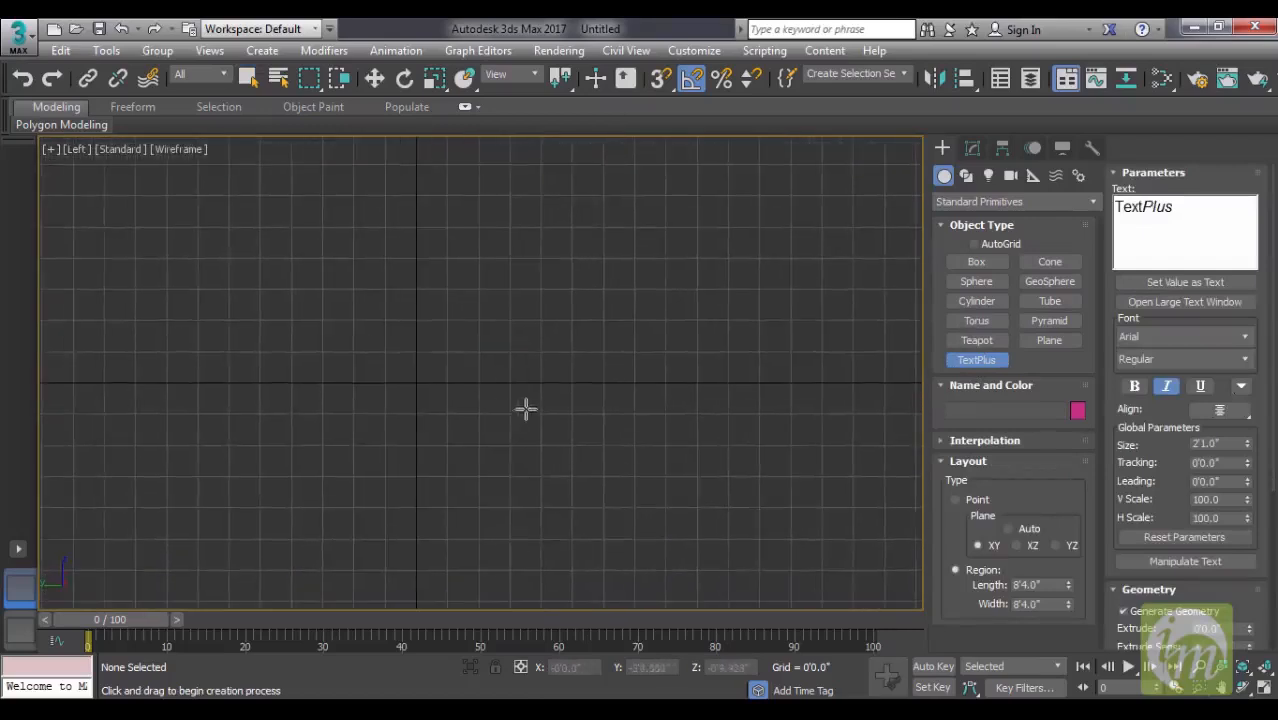
{"action": "left_click_drag", "start_coordinate": [287, 263], "coordinate": [605, 388]}
{"action": "middle_click_drag", "start_coordinate": [707, 328], "coordinate": [672, 327]}
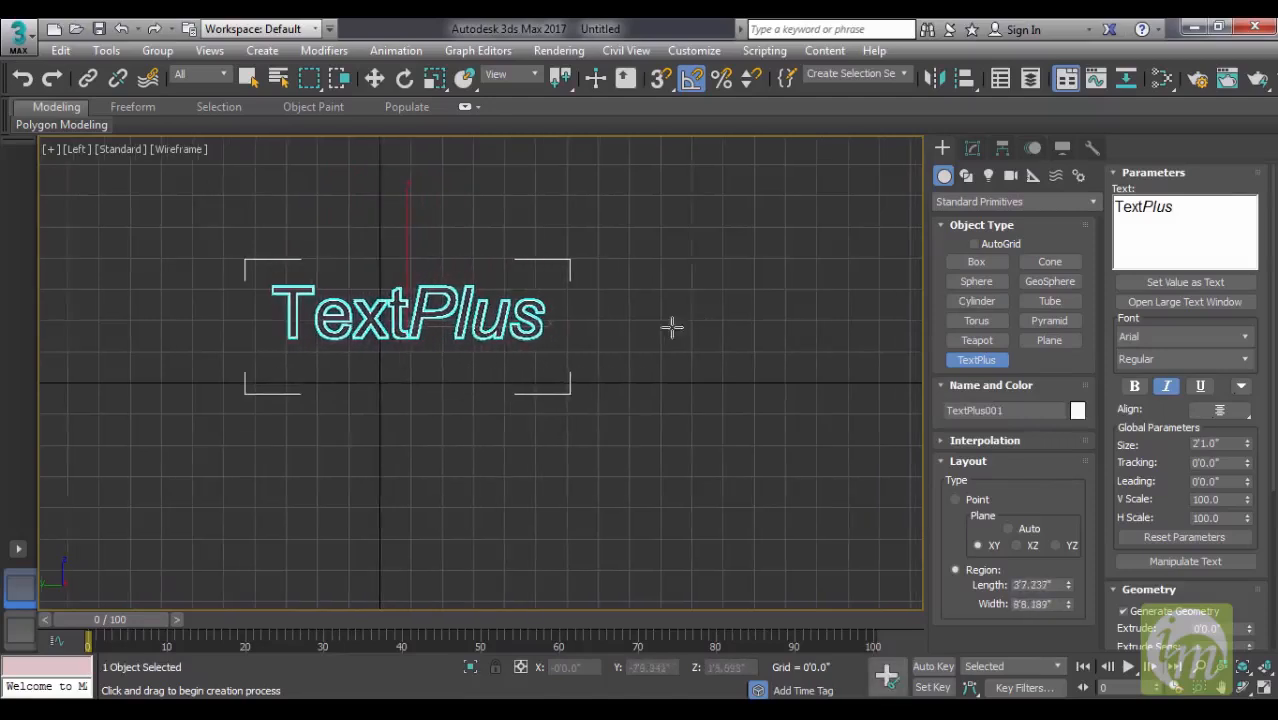
{"action": "right_click", "coordinate": [672, 327]}
- In the Perspective view, extrude the TextPlus lettering by 0'2.0"
{"action": "key", "text": "p"}
{"action": "mouse_move", "coordinate": [603, 357]}
{"action": "middle_mouse_down", "text": "alt"}
{"action": "mouse_move", "coordinate": [714, 345]}
{"action": "mouse_move", "coordinate": [490, 346]}
{"action": "mouse_move", "coordinate": [530, 338]}
{"action": "mouse_move", "coordinate": [516, 360]}
{"action": "mouse_move", "coordinate": [578, 362]}
{"action": "mouse_move", "coordinate": [585, 334]}
{"action": "mouse_move", "coordinate": [545, 314]}
{"action": "mouse_move", "coordinate": [640, 336]}
{"action": "middle_mouse_up", "text": "alt"}
{"action": "scroll", "coordinate": [600, 330], "scroll_direction": "up", "scroll_amount": 3}
{"action": "mouse_move", "coordinate": [490, 335]}
{"action": "middle_mouse_down", "text": "alt"}
{"action": "mouse_move", "coordinate": [516, 317]}
{"action": "mouse_move", "coordinate": [502, 316]}
{"action": "middle_mouse_up", "text": "alt"}
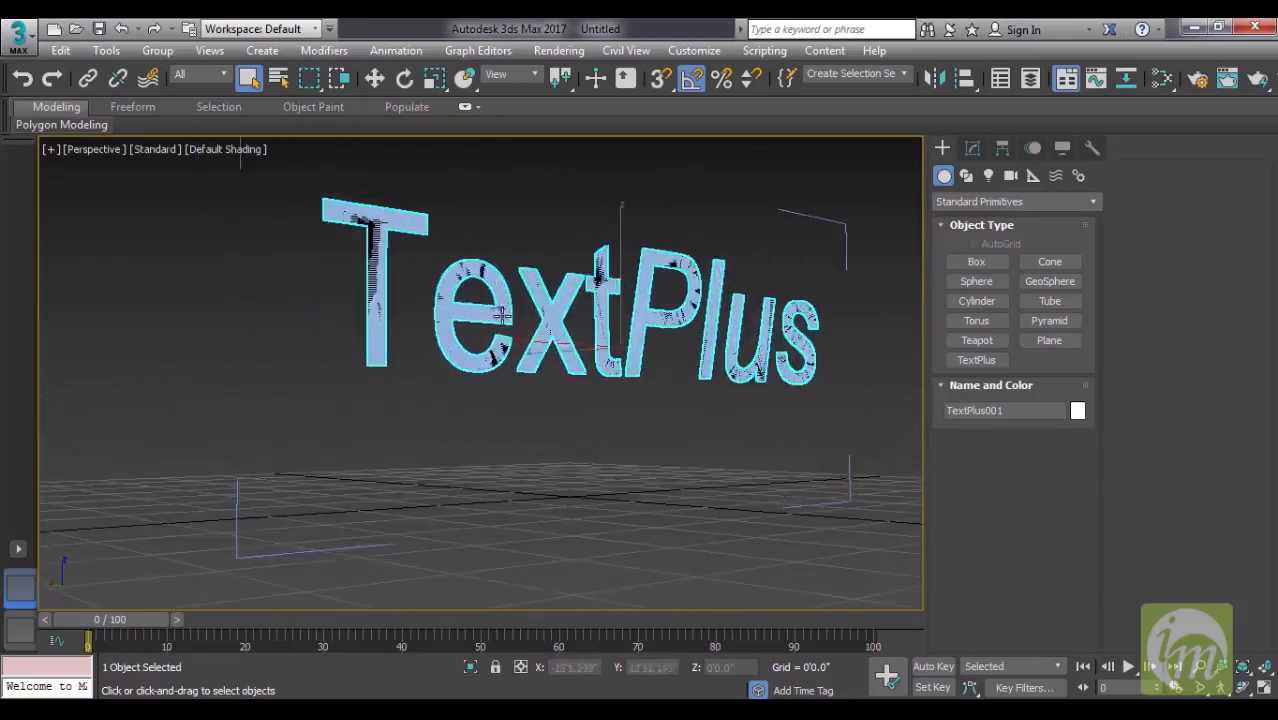
{"action": "middle_click_drag", "start_coordinate": [456, 365], "coordinate": [676, 382], "text": "alt"}
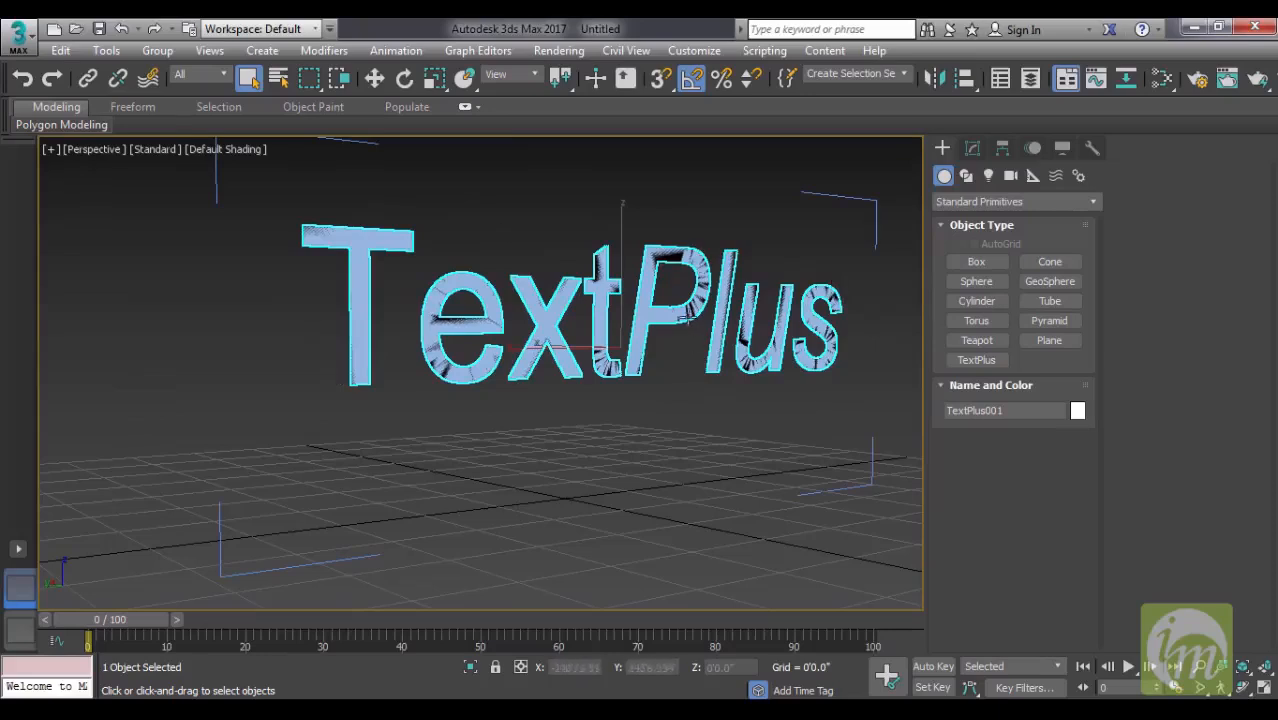
{"action": "middle_click_drag", "start_coordinate": [682, 318], "coordinate": [692, 320], "text": "alt"}
{"action": "left_click", "coordinate": [973, 151]}
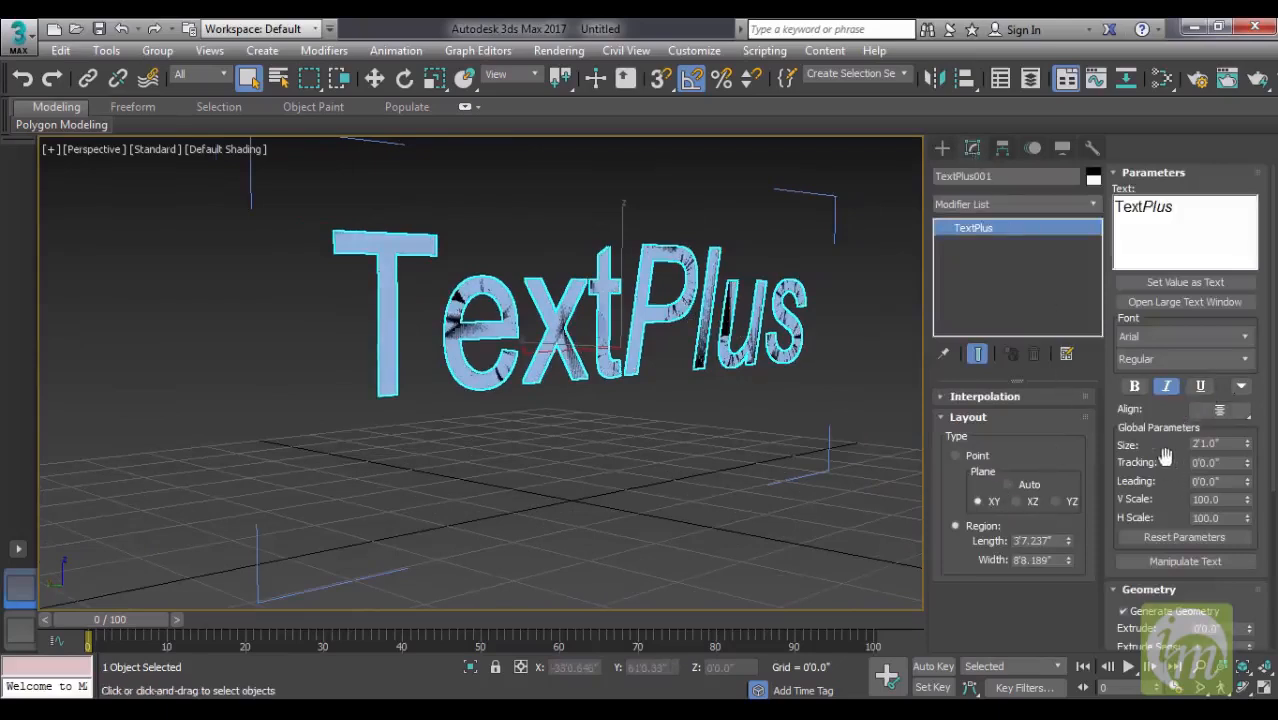
{"action": "scroll", "coordinate": [1172, 461], "scroll_direction": "down", "scroll_amount": 5}
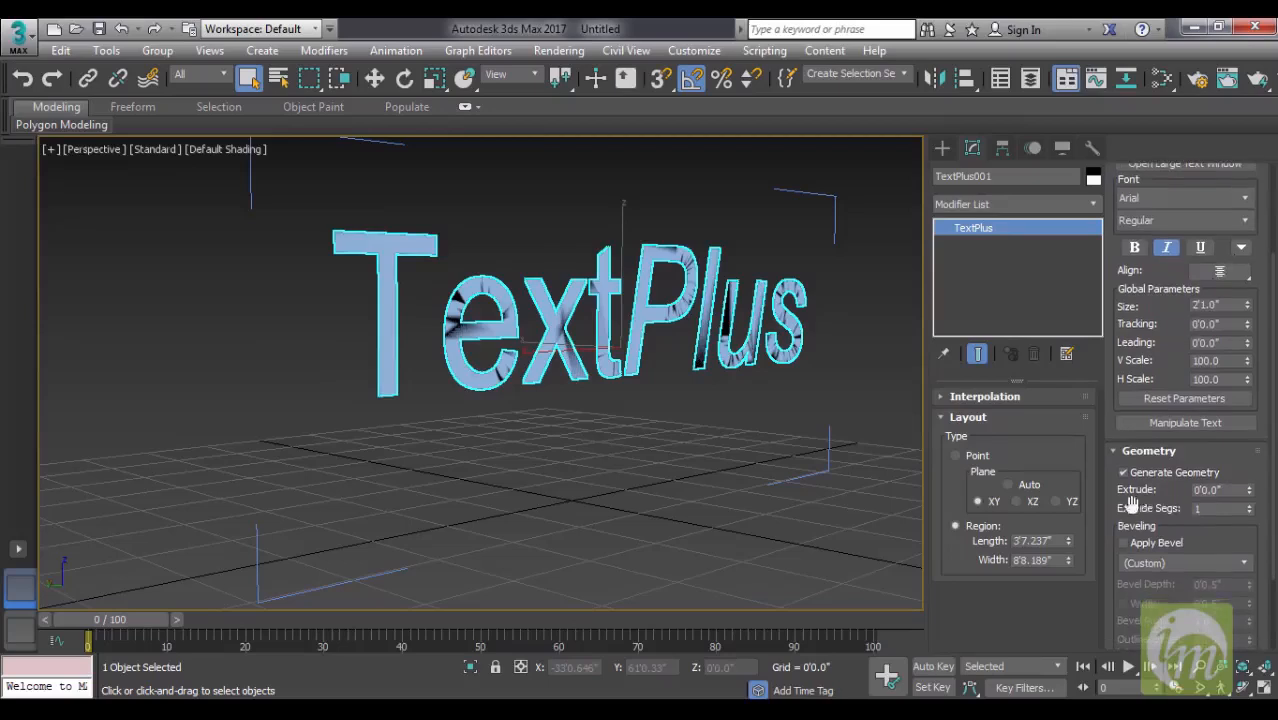
{"action": "double_click", "coordinate": [1222, 490]}
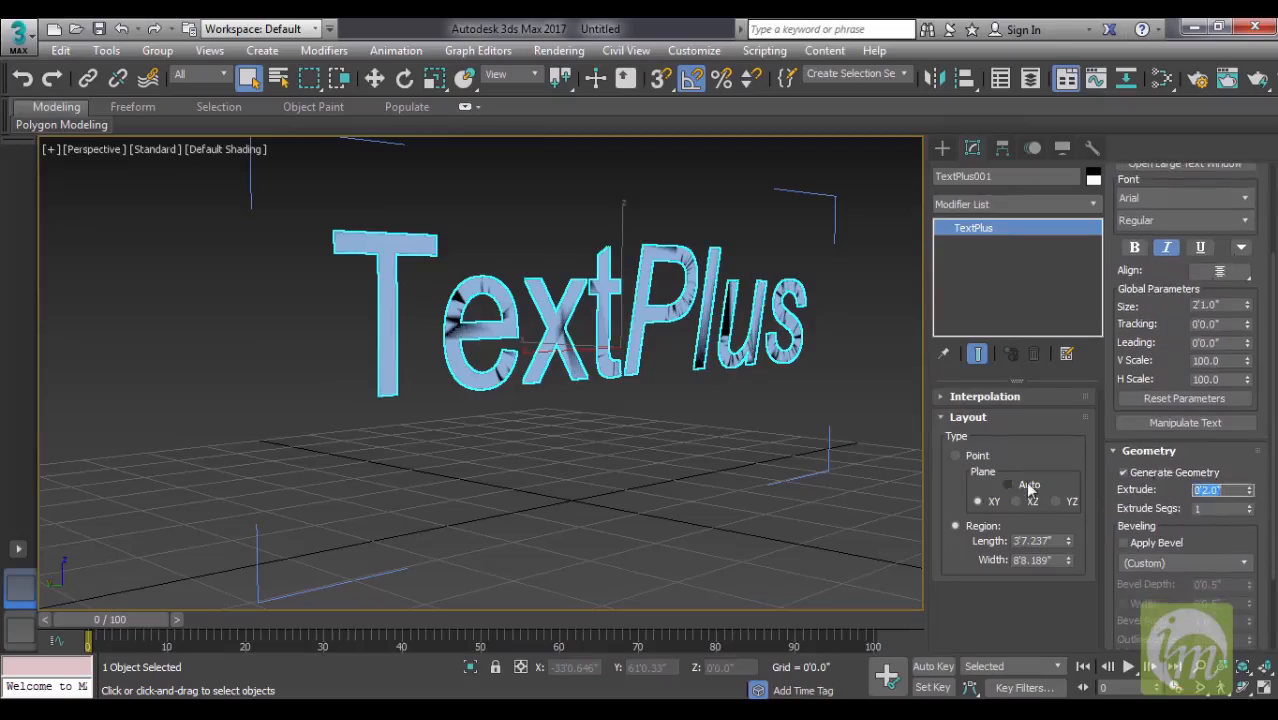
{"action": "middle_click_drag", "start_coordinate": [717, 441], "coordinate": [673, 333], "text": "alt"}
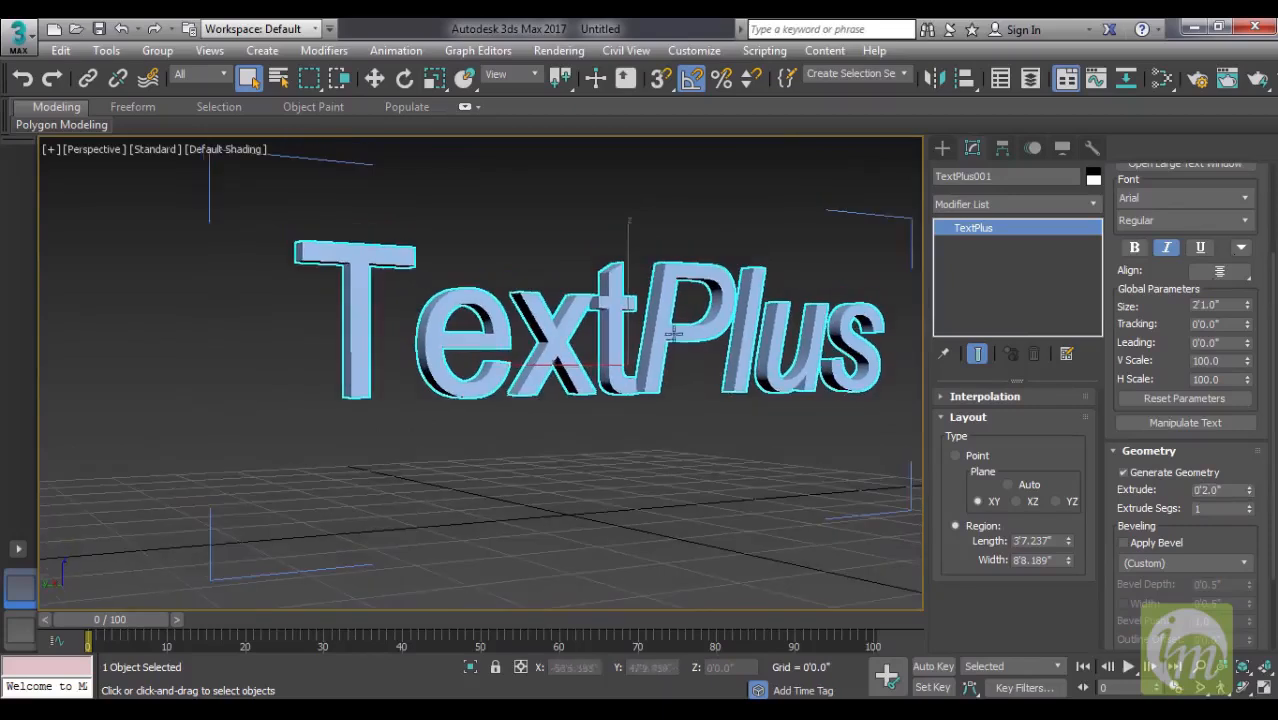
- Replace the TextPlus object's default text with Info Media
{"action": "left_click_drag", "start_coordinate": [1166, 320], "coordinate": [1172, 490]}
{"action": "left_click_drag", "start_coordinate": [1189, 211], "coordinate": [1015, 207]}
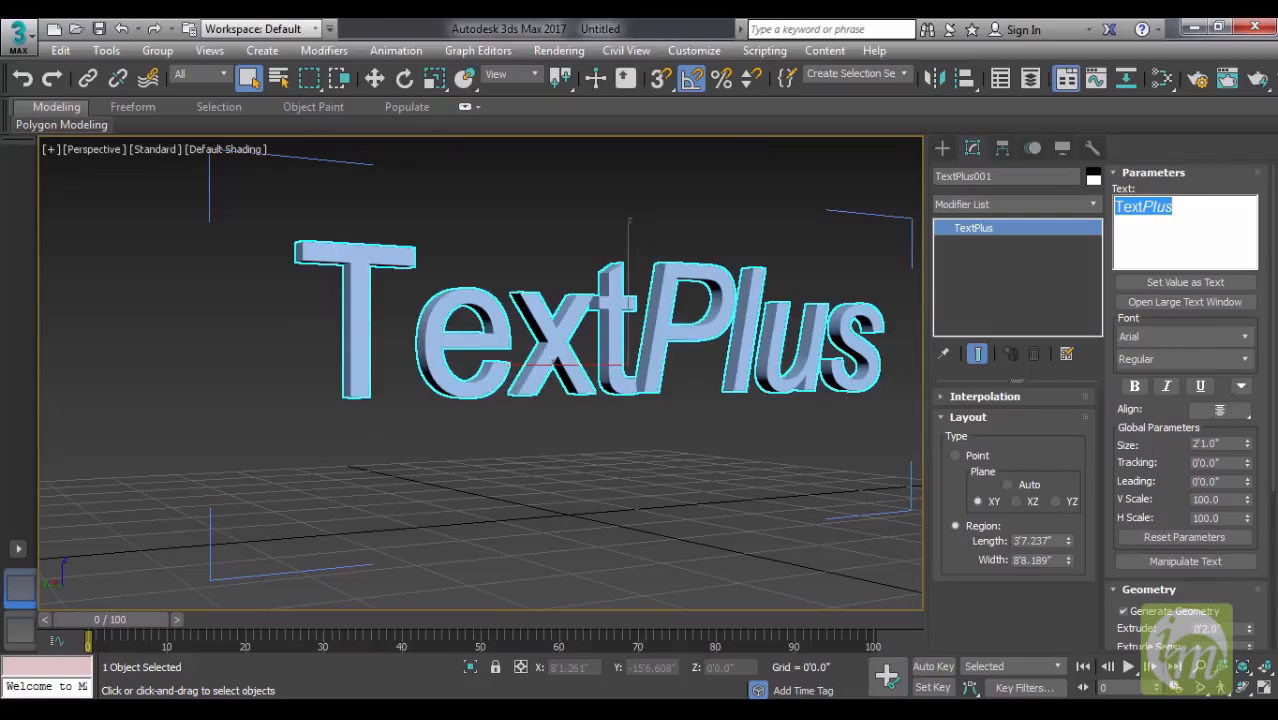
{"action": "type", "text": "Info"}
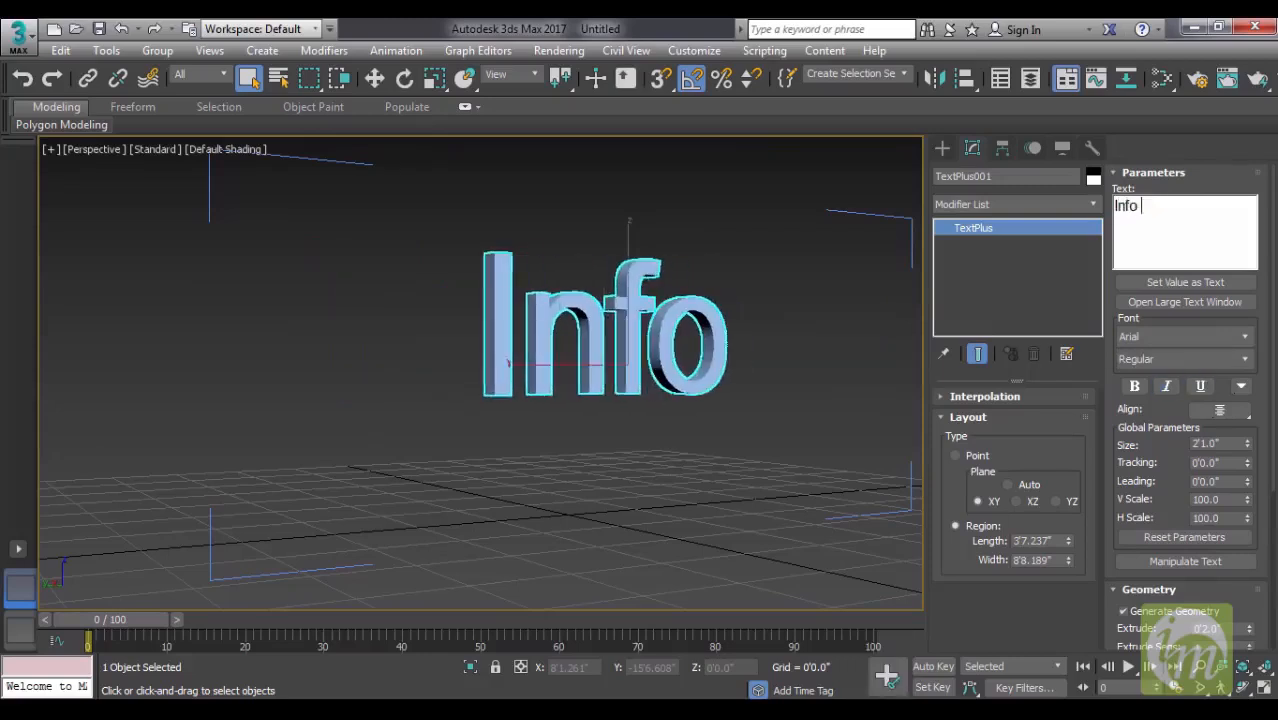
{"action": "type", "text": " Media"}
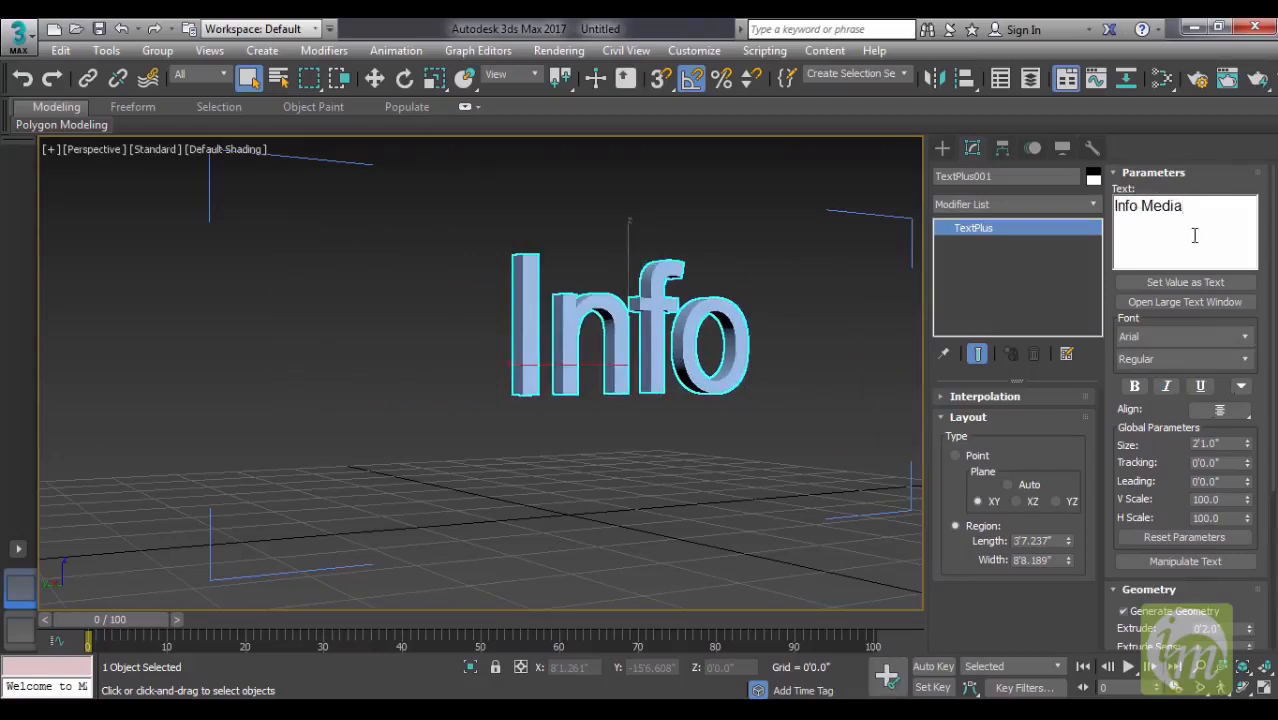
- Widen the TextPlus region to about 9'1.4" so both words fit on one line
{"action": "scroll", "coordinate": [685, 371], "scroll_direction": "down", "scroll_amount": 5}
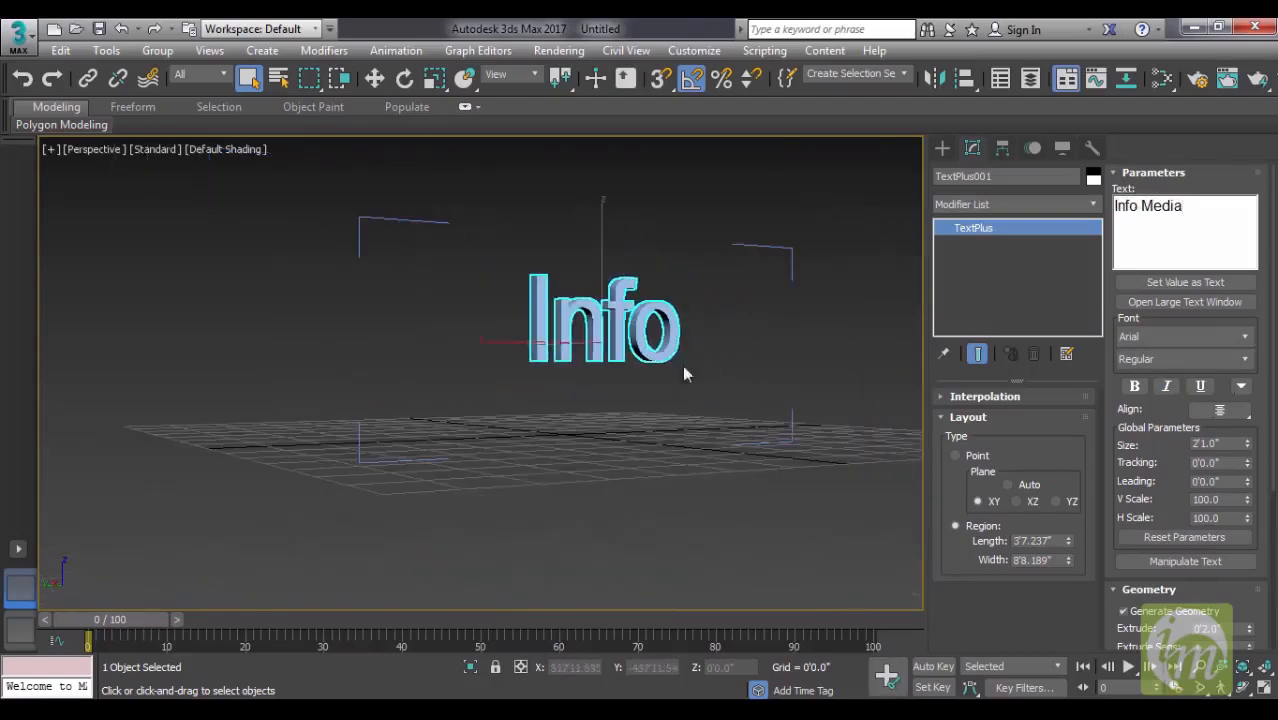
{"action": "middle_click_drag", "start_coordinate": [713, 380], "coordinate": [639, 363], "text": "alt"}
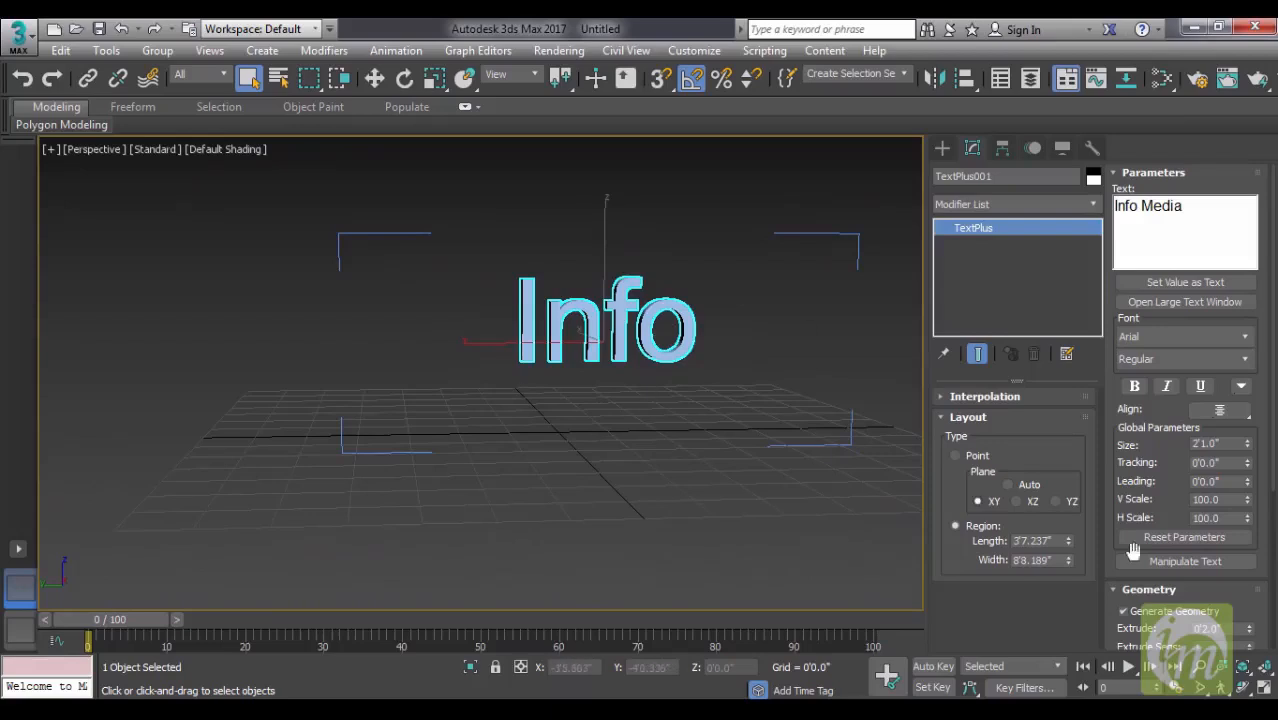
{"action": "left_click_drag", "start_coordinate": [1070, 563], "coordinate": [1071, 560]}
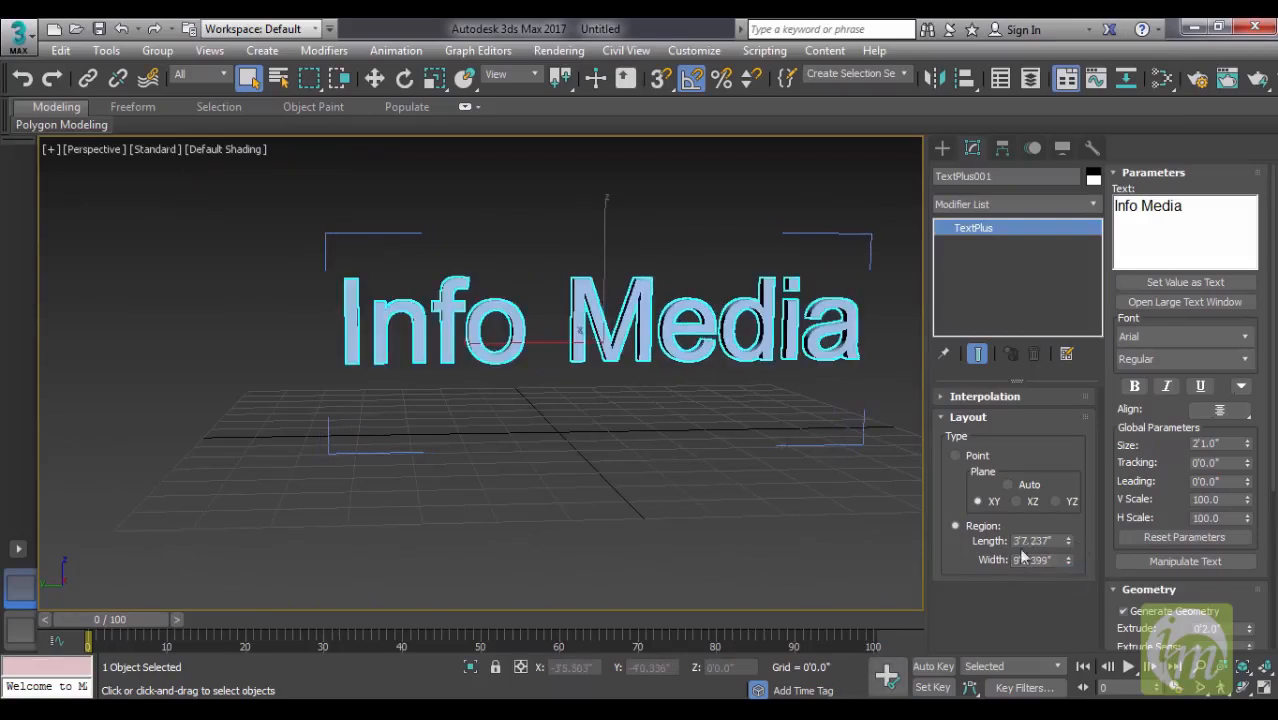
{"action": "middle_click_drag", "start_coordinate": [739, 460], "coordinate": [710, 488], "text": "alt"}
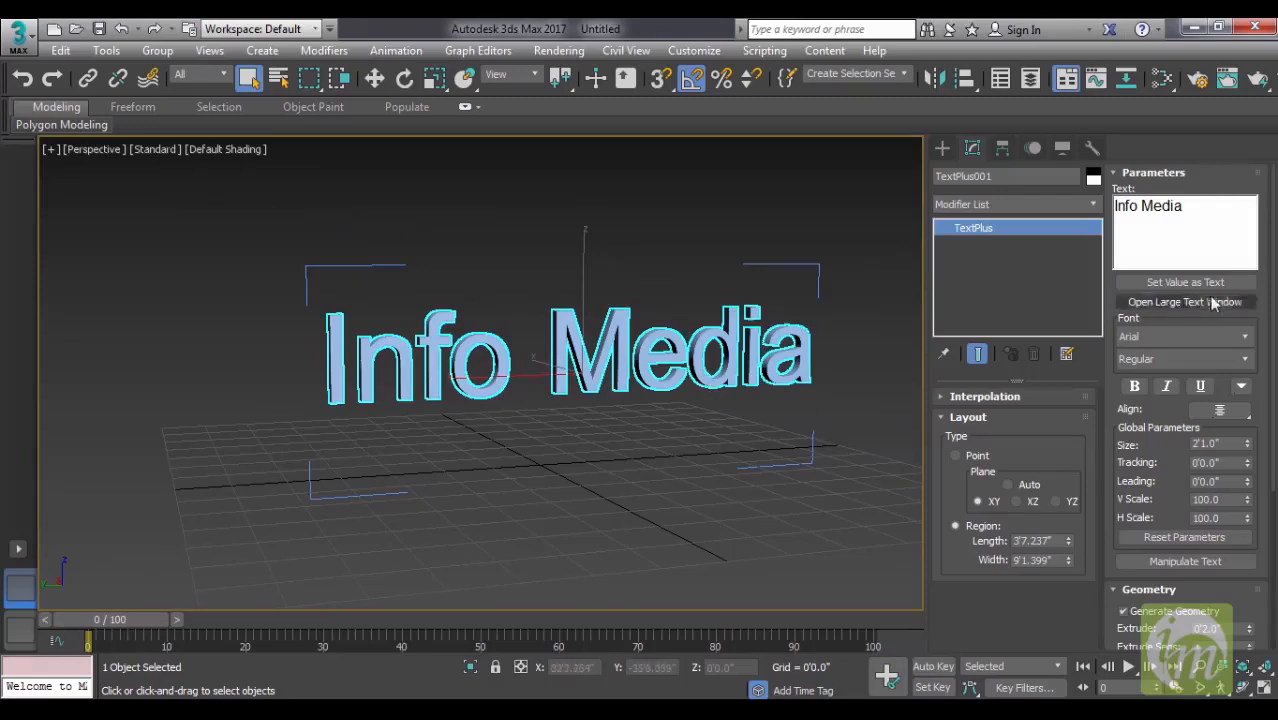
- Try to change the lettering's font to Bauhaus 93 and to Brush Script Std without selecting the text
{"action": "middle_click_drag", "start_coordinate": [646, 384], "coordinate": [820, 379]}
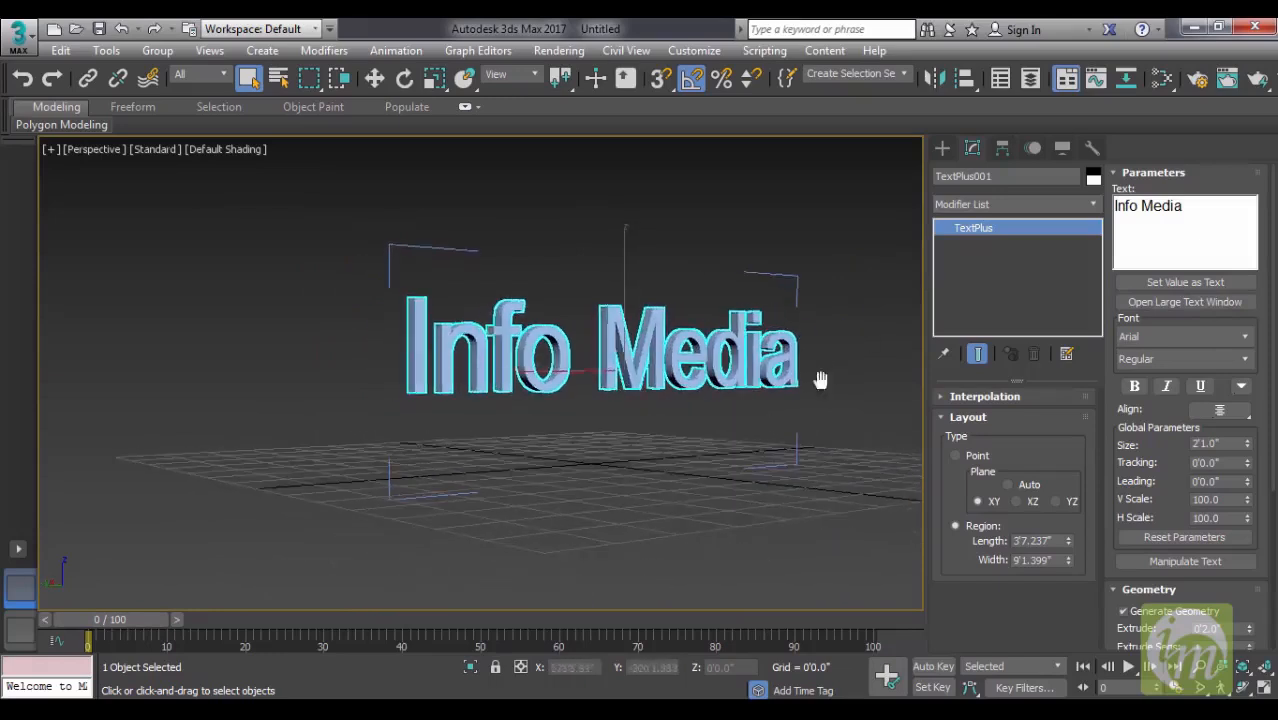
{"action": "scroll", "coordinate": [748, 398], "scroll_direction": "up", "scroll_amount": 4}
{"action": "middle_click_drag", "start_coordinate": [700, 386], "coordinate": [746, 374], "text": "alt"}
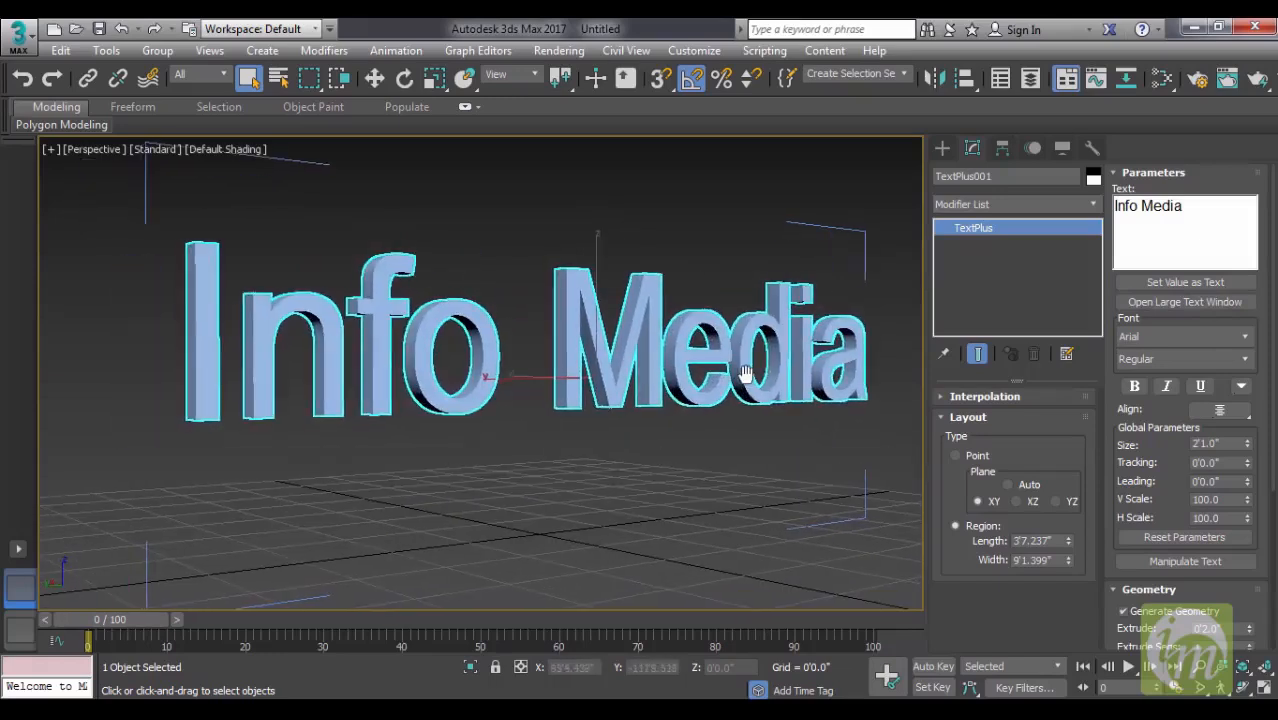
{"action": "left_click", "coordinate": [1169, 336]}
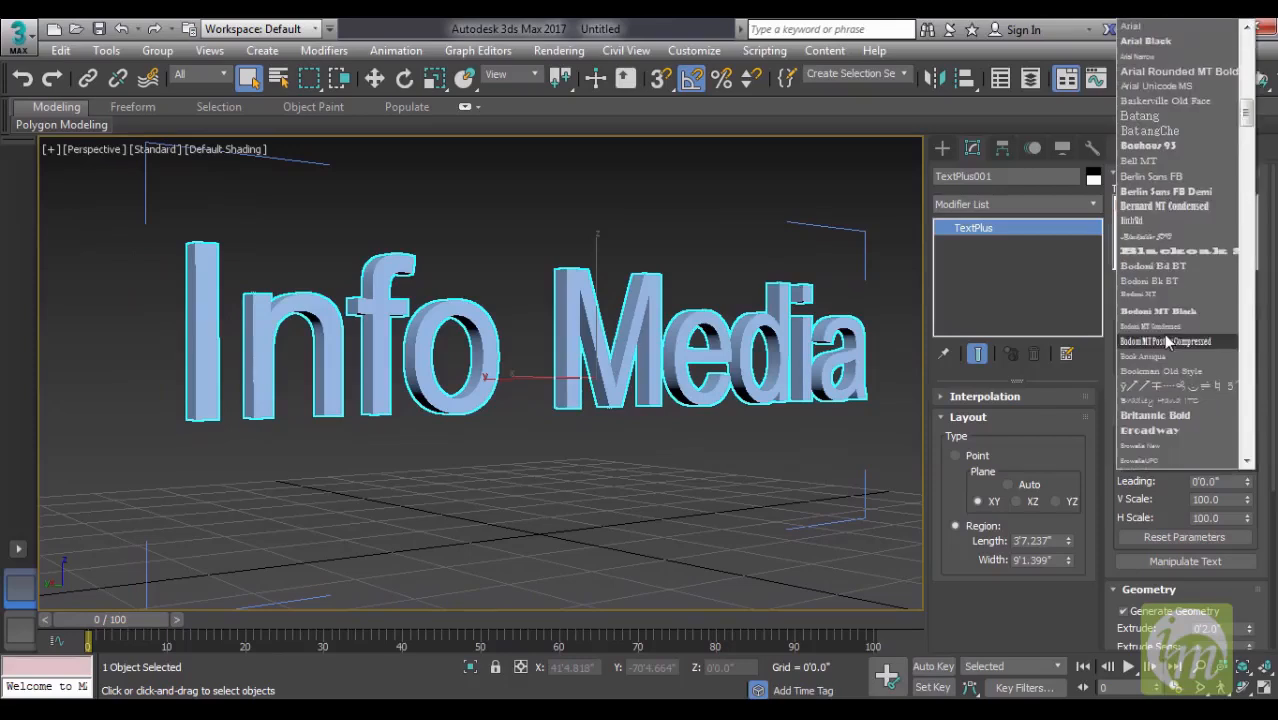
{"action": "left_click", "coordinate": [1095, 362]}
{"action": "left_click", "coordinate": [1180, 340]}
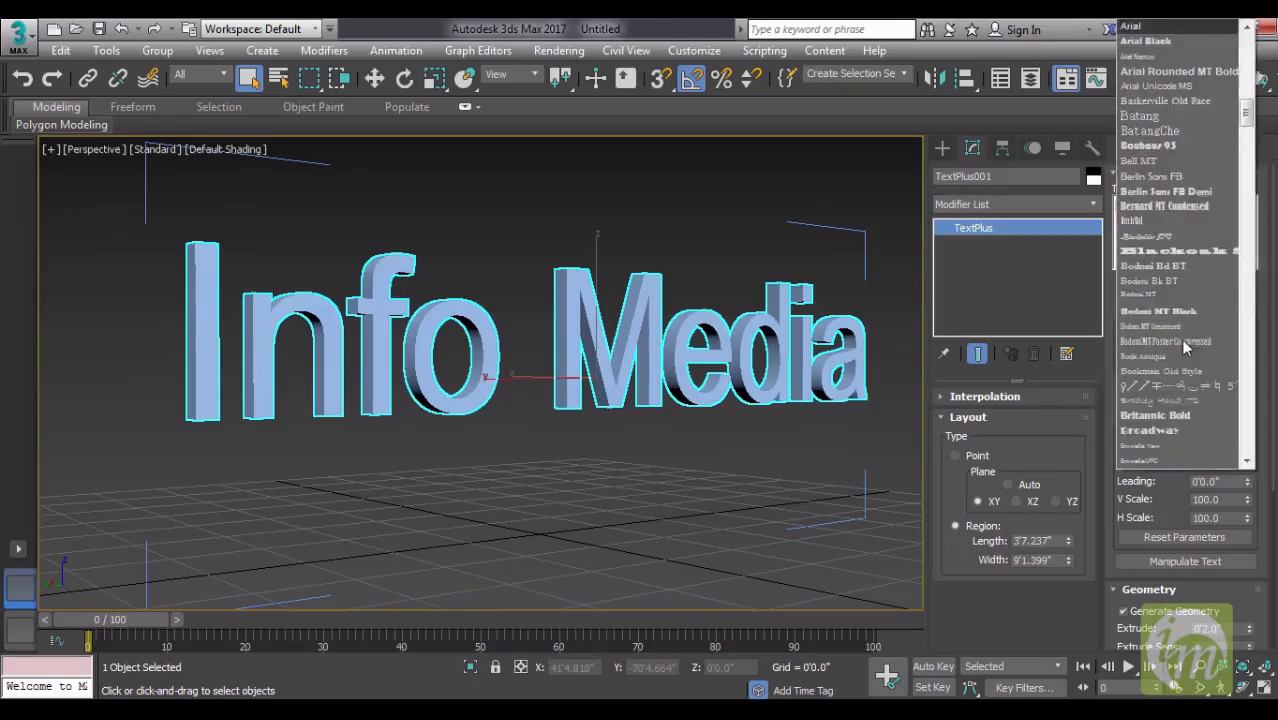
{"action": "left_click", "coordinate": [1152, 145]}
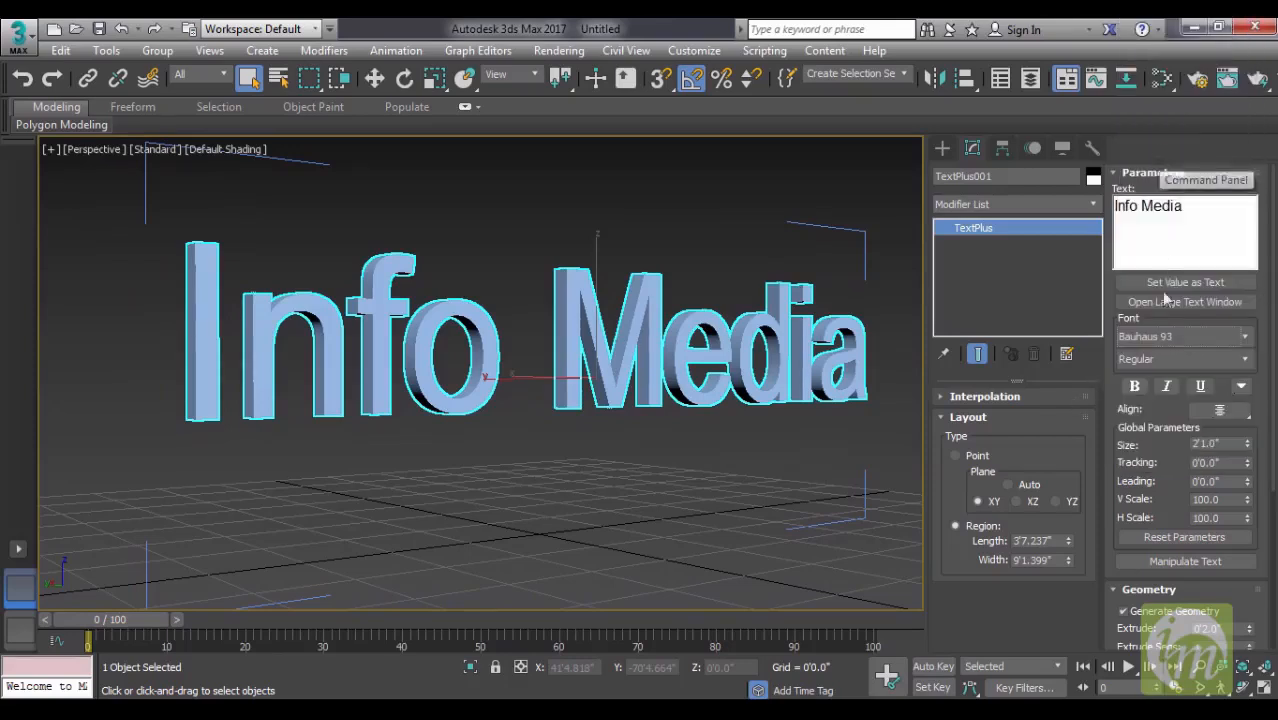
{"action": "left_click", "coordinate": [1176, 339]}
{"action": "left_click", "coordinate": [1180, 378]}
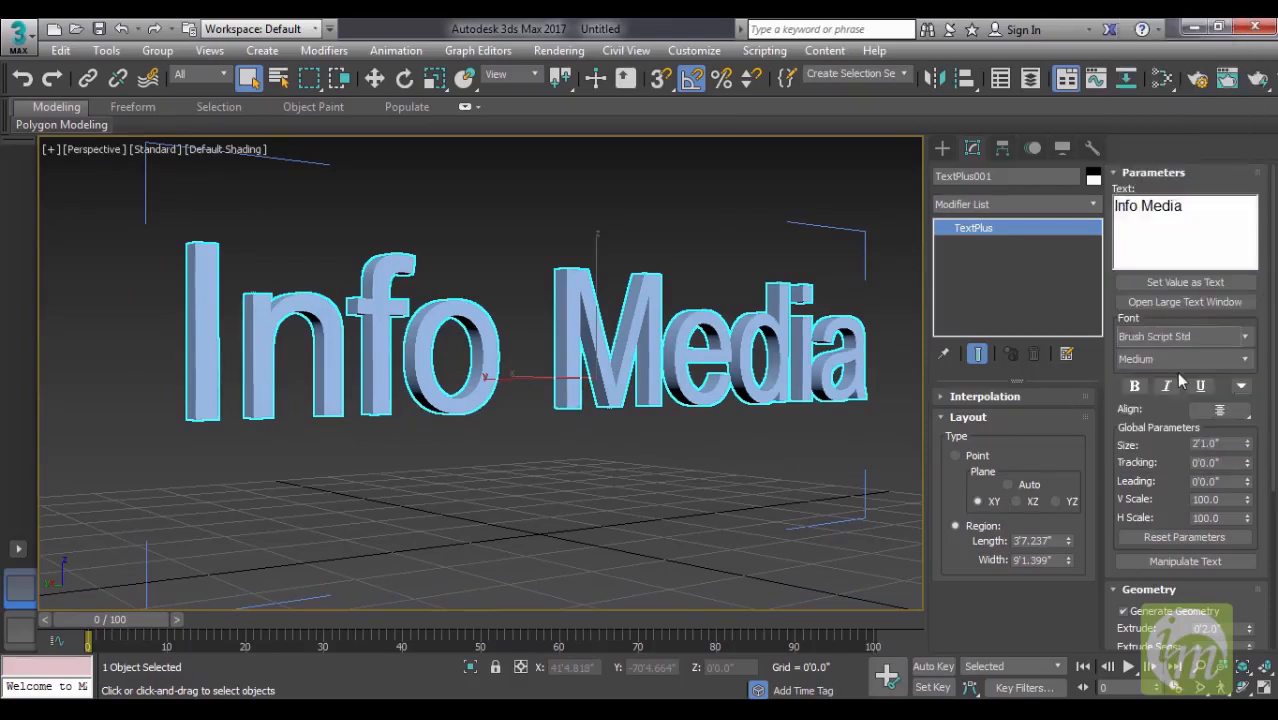
- Select the whole Info Media text and apply the Bradley Hand ITC font, followed by Brush Script Std
{"action": "left_click_drag", "start_coordinate": [1213, 209], "coordinate": [1080, 213]}
{"action": "left_click", "coordinate": [1152, 337]}
{"action": "left_click", "coordinate": [1162, 398]}
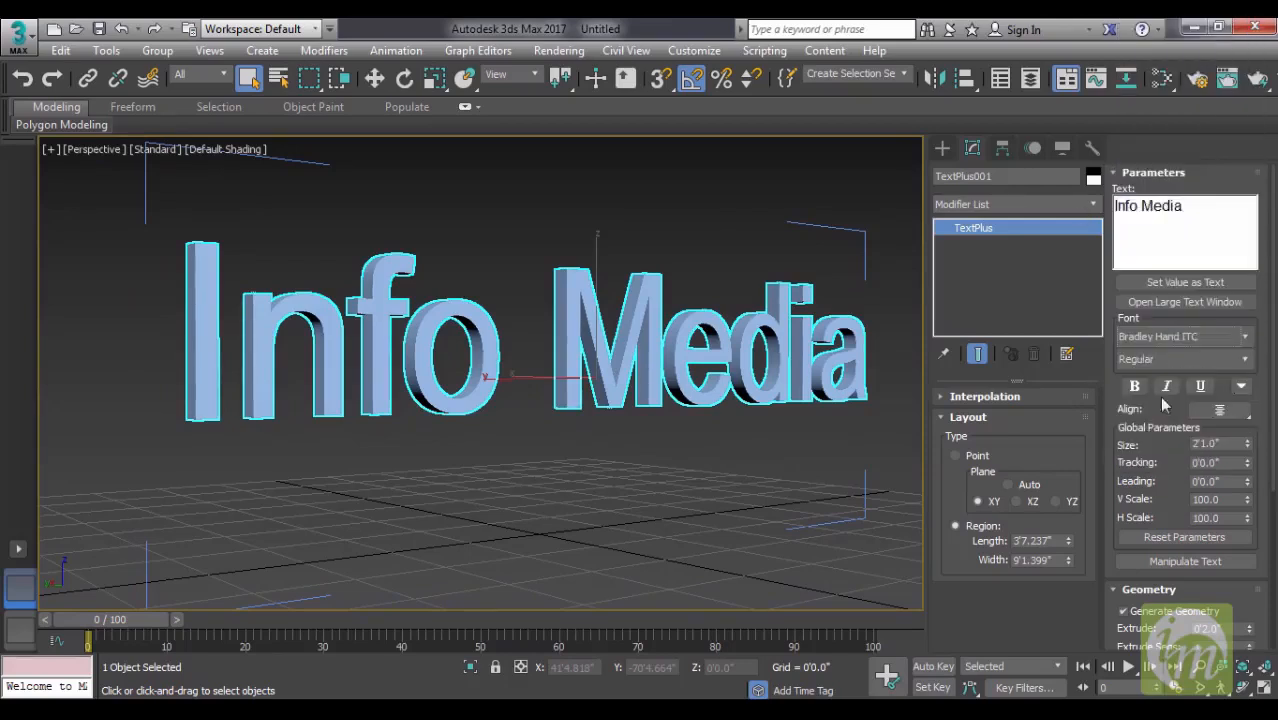
{"action": "left_click", "coordinate": [1172, 336]}
{"action": "left_click", "coordinate": [1176, 118]}
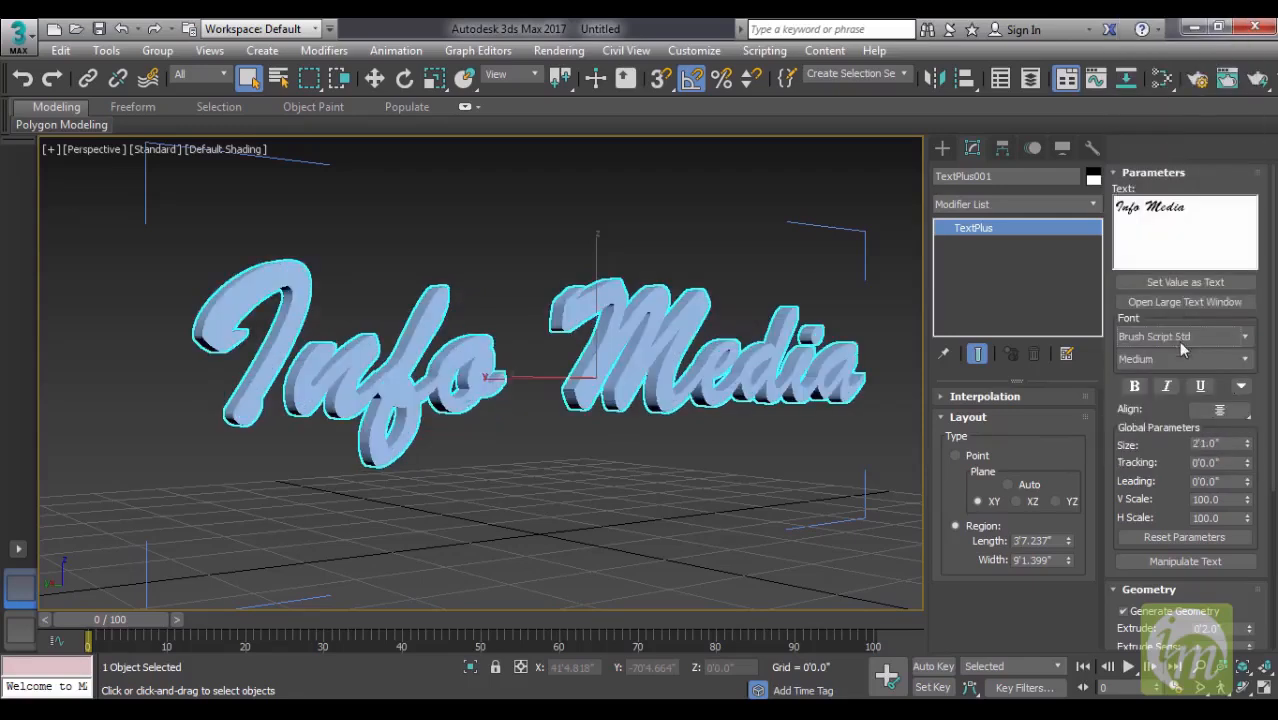
- Try the Colonna MT and DFGothic-EB fonts on the selected text
{"action": "left_click", "coordinate": [1178, 340]}
{"action": "left_click", "coordinate": [1152, 390]}
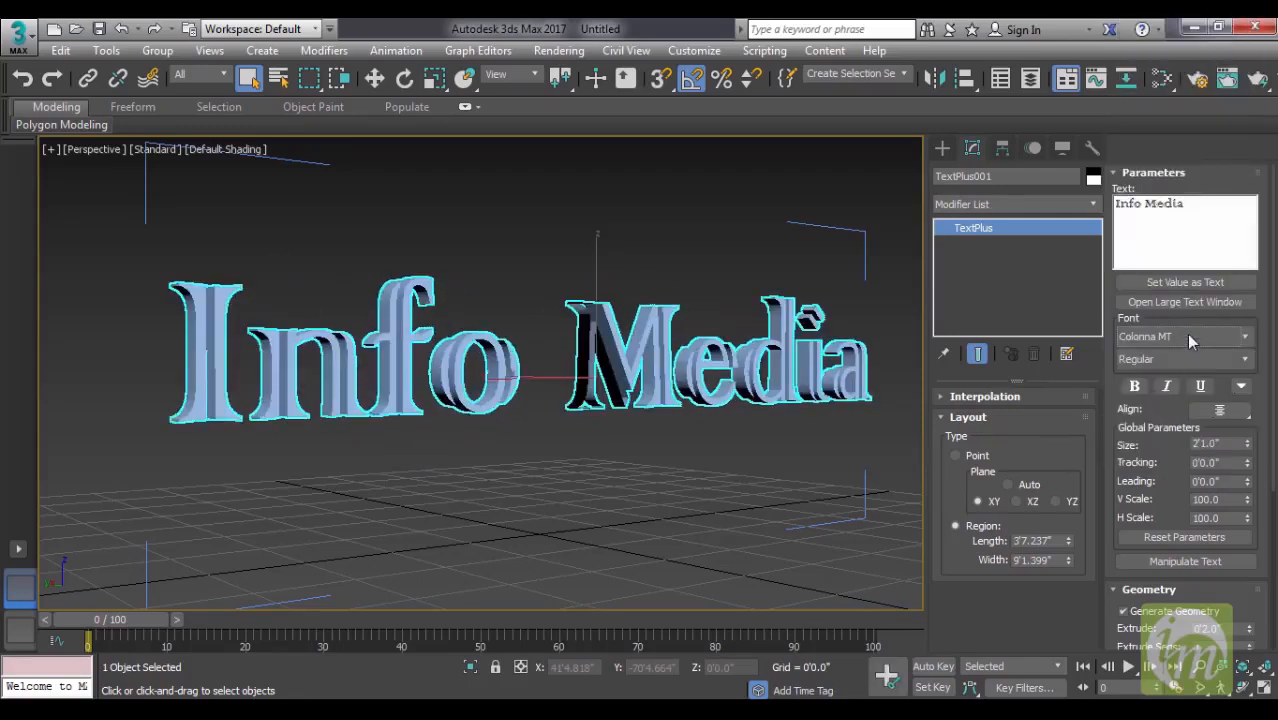
{"action": "left_click", "coordinate": [1186, 336]}
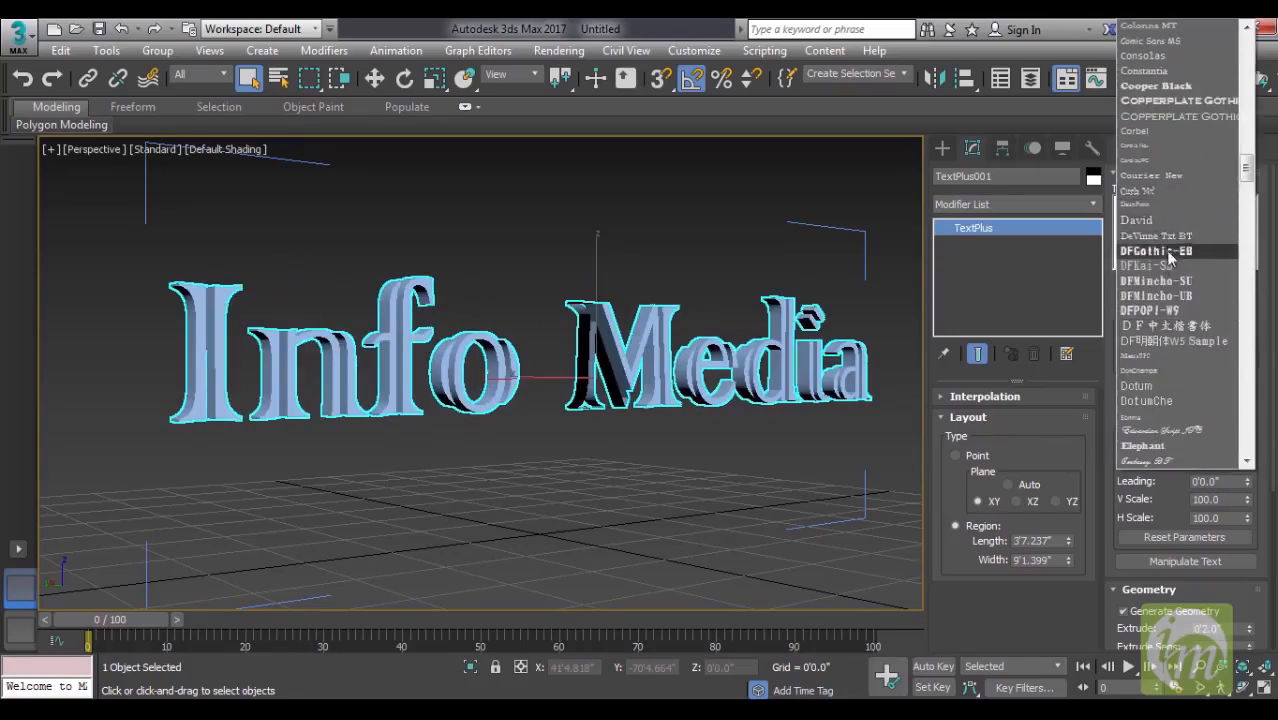
{"action": "left_click", "coordinate": [1165, 250]}
- Switch the selected text to the Engravers MT font and on to Freestyle Script
{"action": "left_click", "coordinate": [1185, 338]}
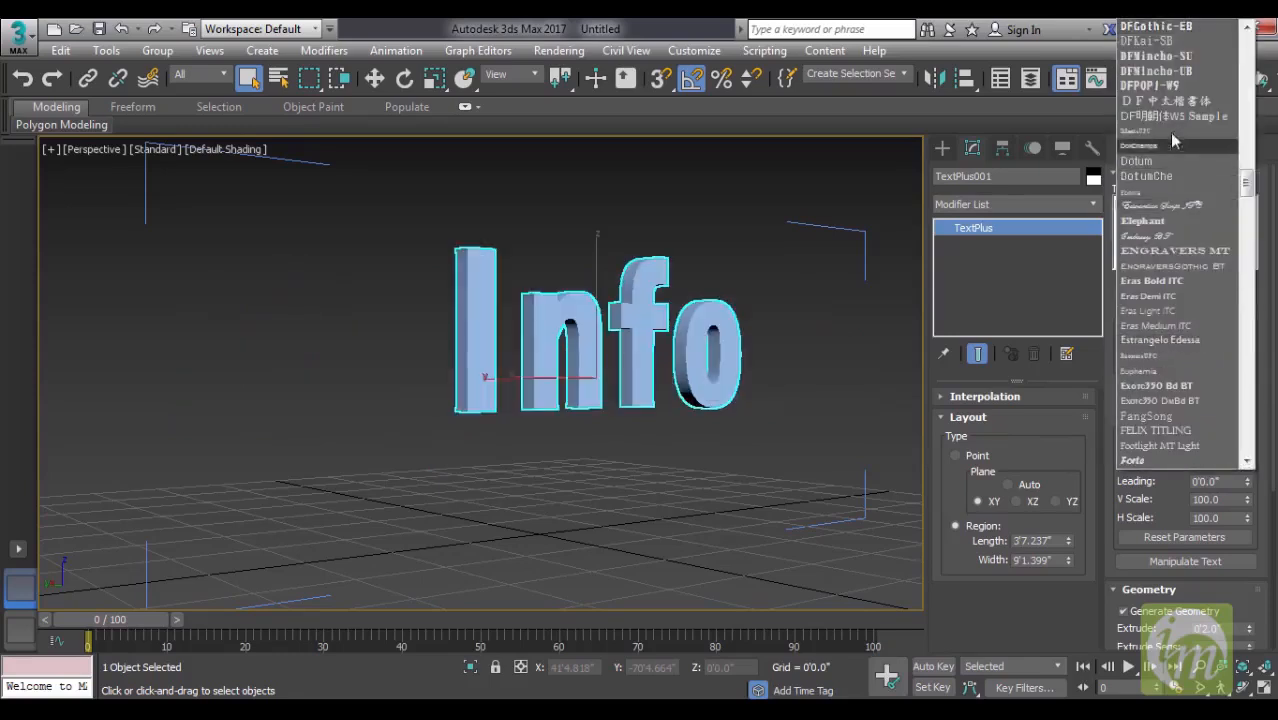
{"action": "left_click", "coordinate": [1172, 254]}
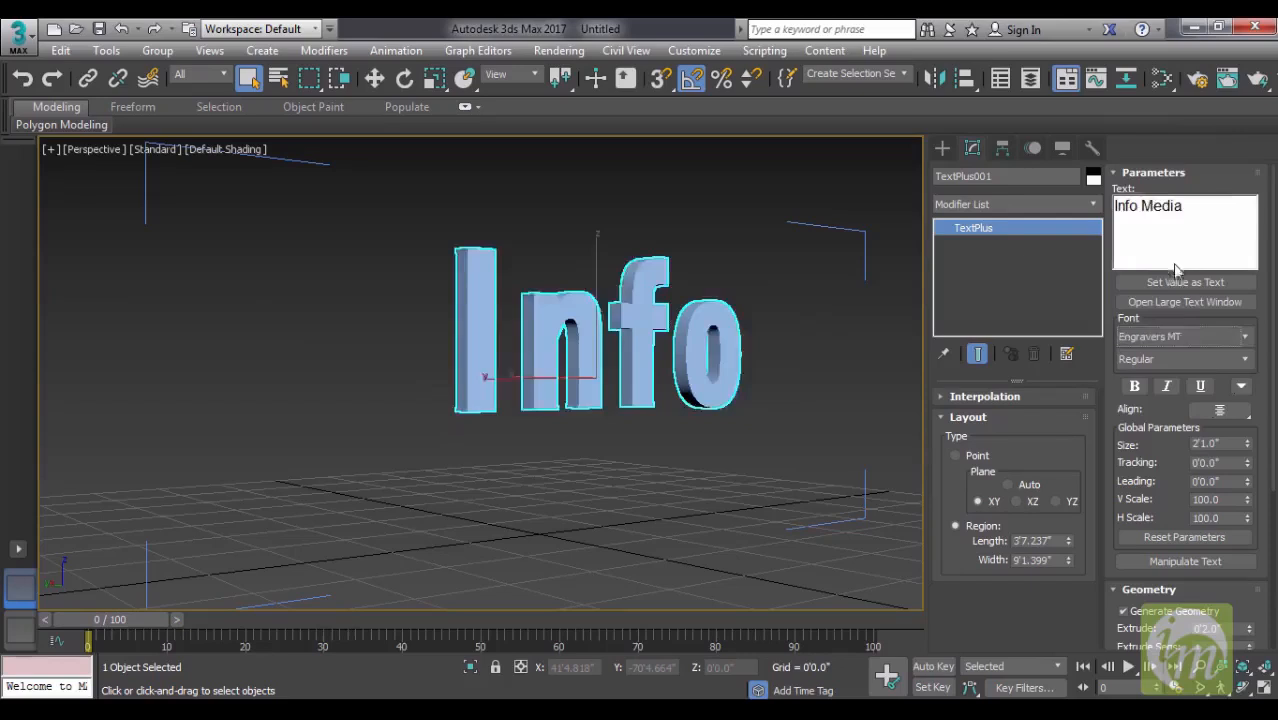
{"action": "left_click", "coordinate": [1186, 337]}
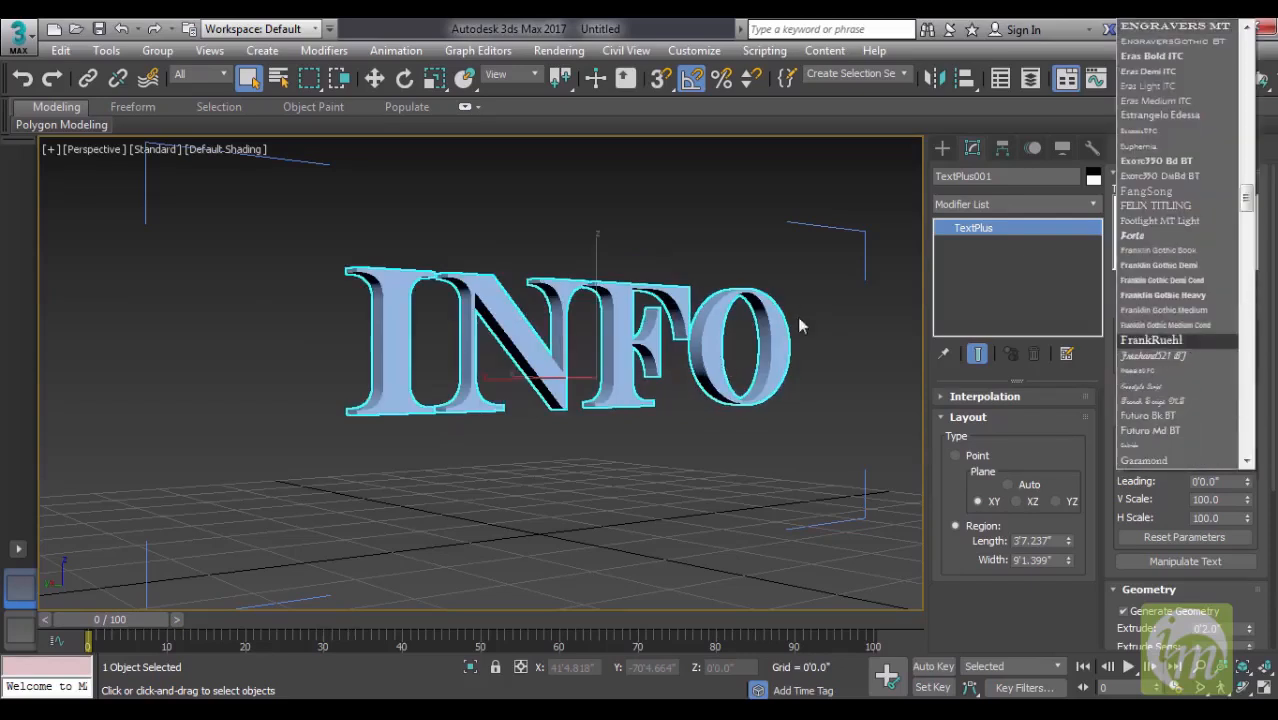
{"action": "left_click", "coordinate": [1188, 388]}
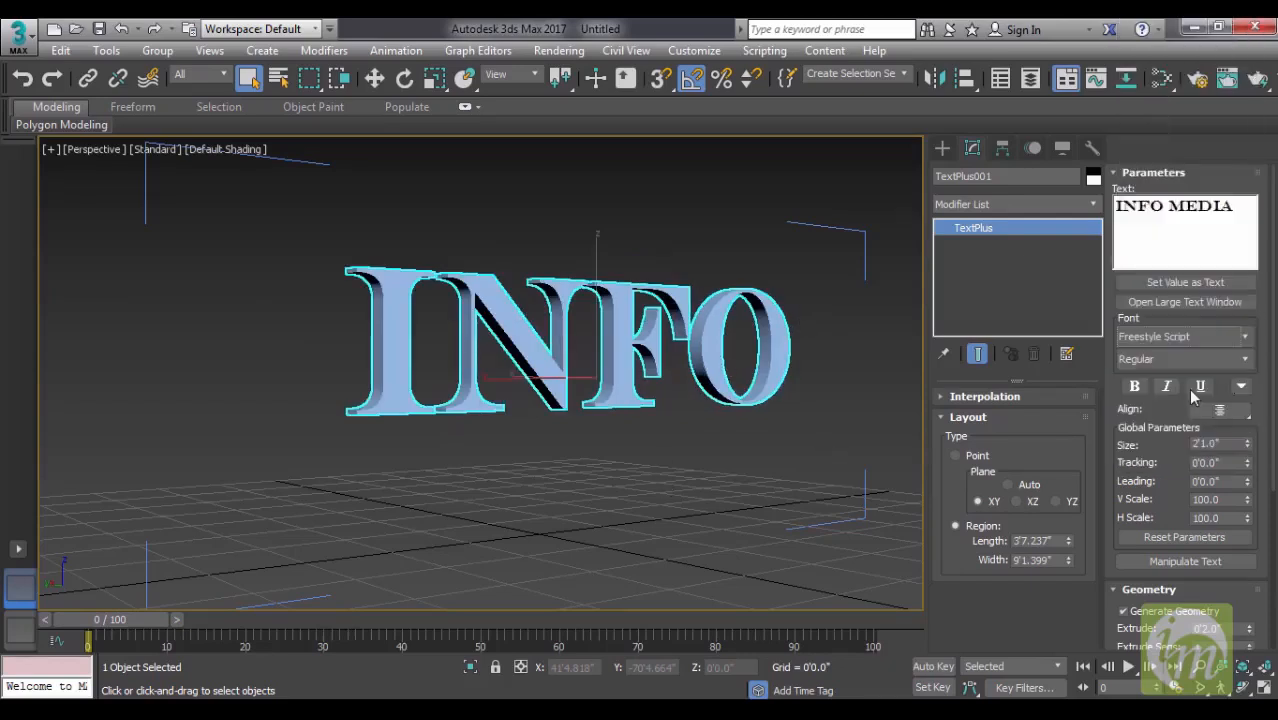
- Try the italic and bold styles on the Info Media text, turning each off again
{"action": "middle_click_drag", "start_coordinate": [822, 374], "coordinate": [678, 378], "text": "alt"}
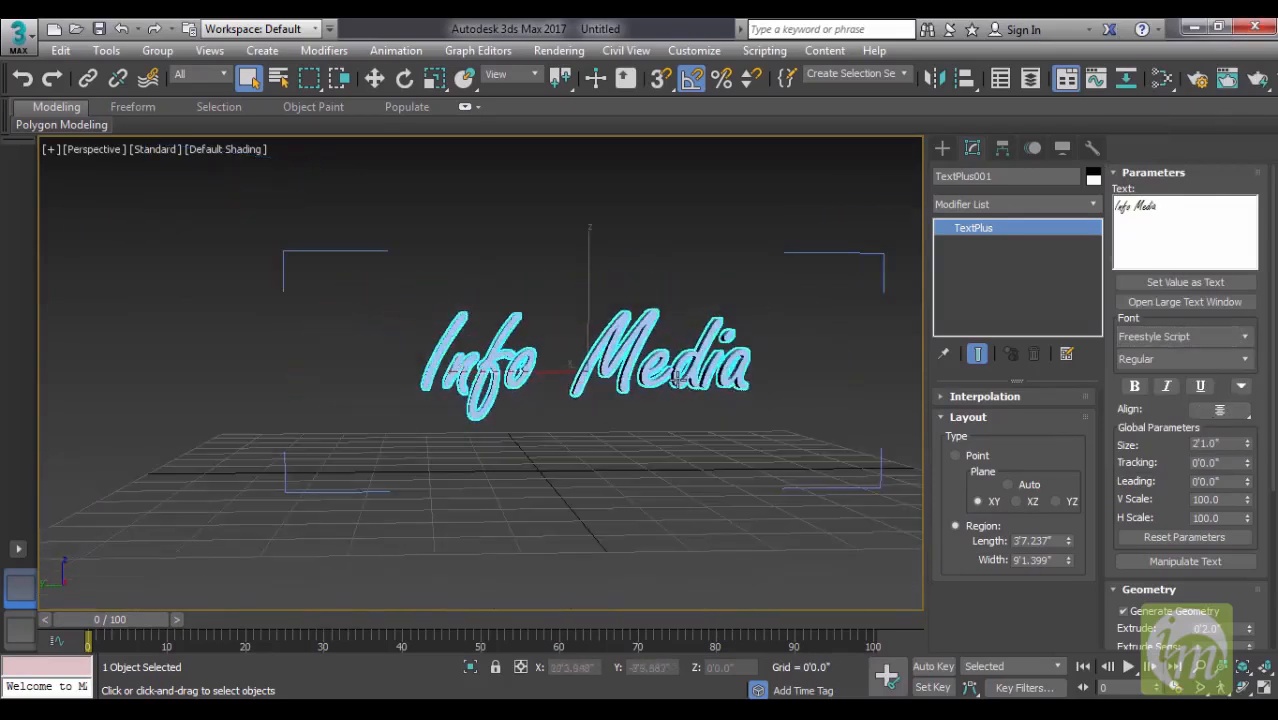
{"action": "left_click", "coordinate": [1250, 358]}
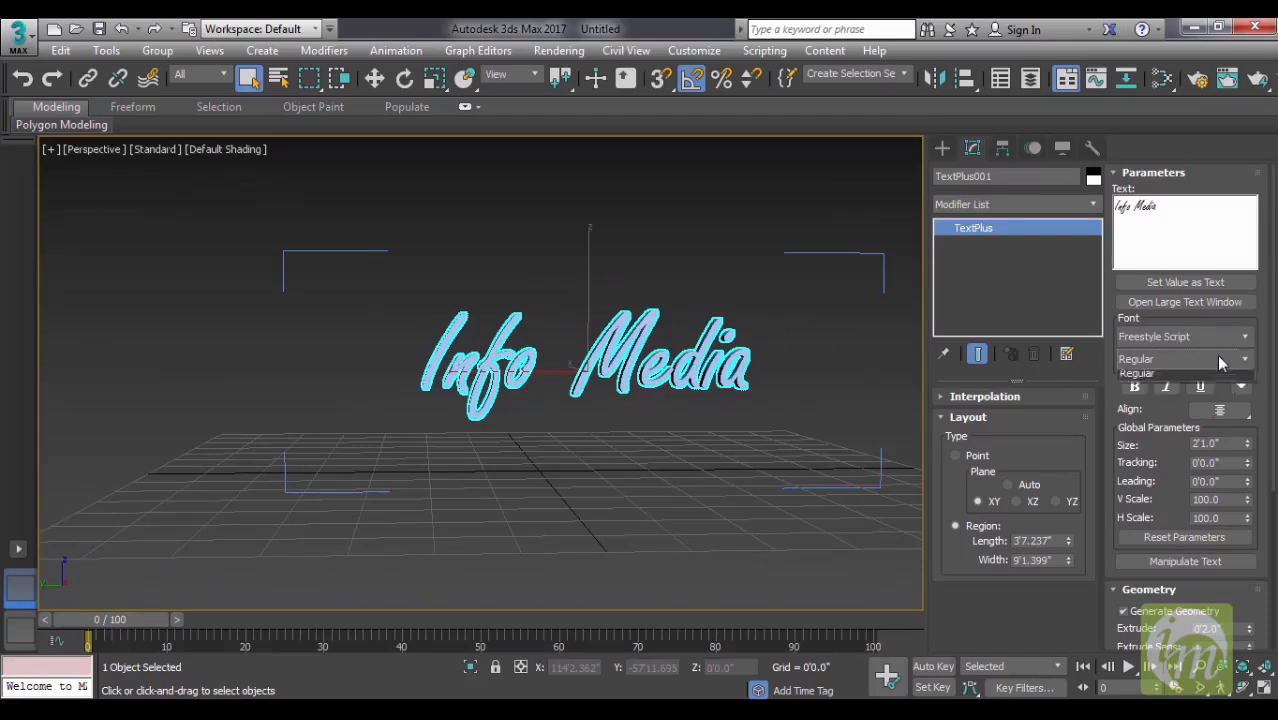
{"action": "left_click", "coordinate": [1164, 409]}
{"action": "left_click", "coordinate": [1168, 388]}
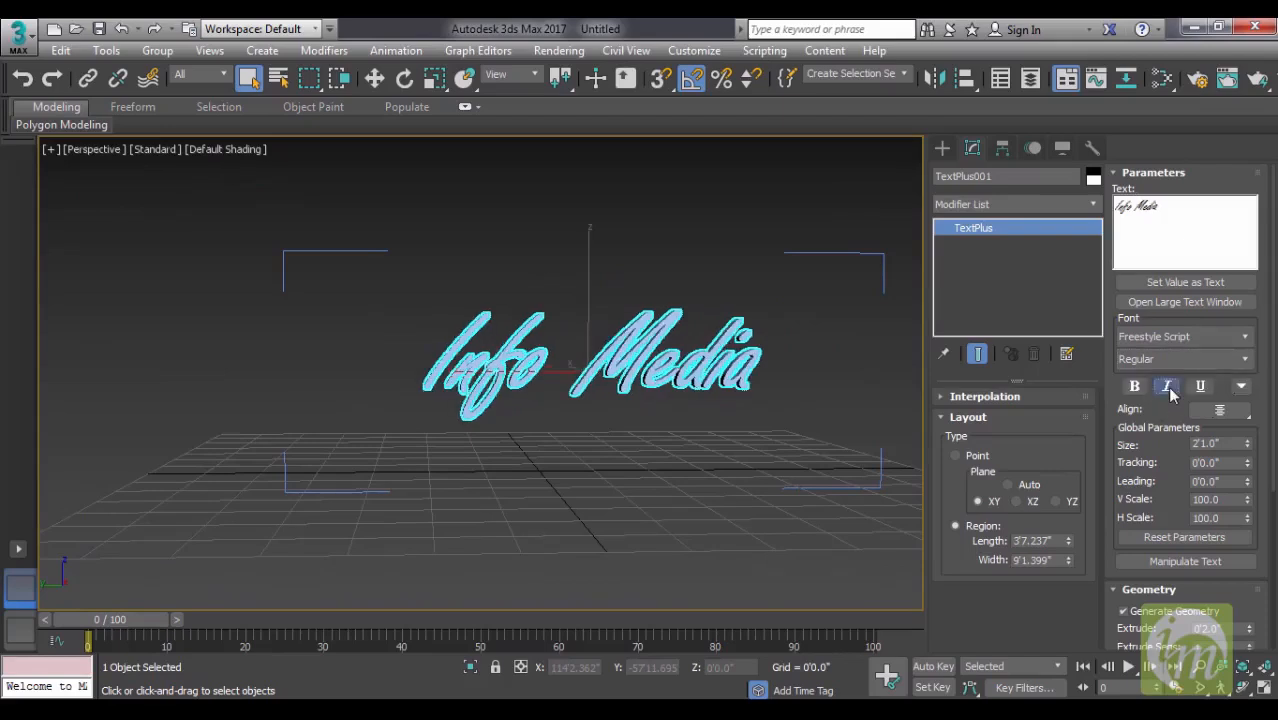
{"action": "left_click", "coordinate": [1168, 388]}
{"action": "left_click", "coordinate": [1170, 390]}
{"action": "left_click", "coordinate": [1170, 390]}
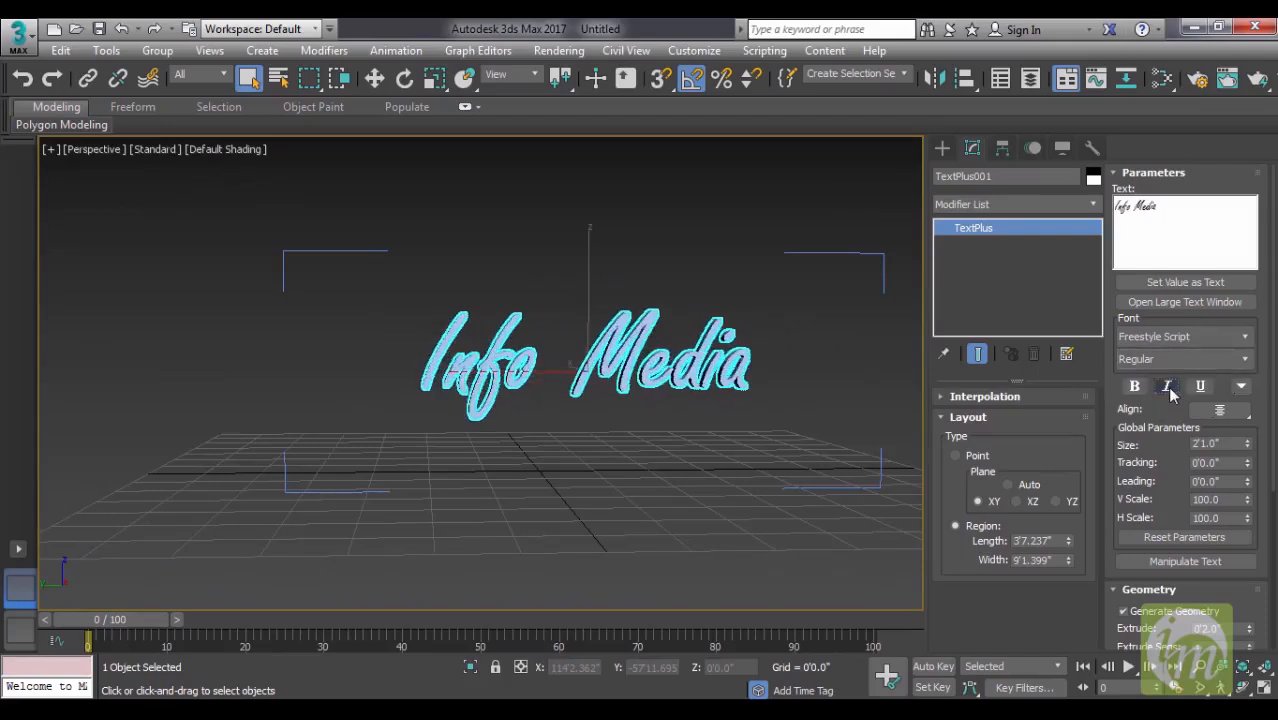
{"action": "left_click", "coordinate": [1133, 388]}
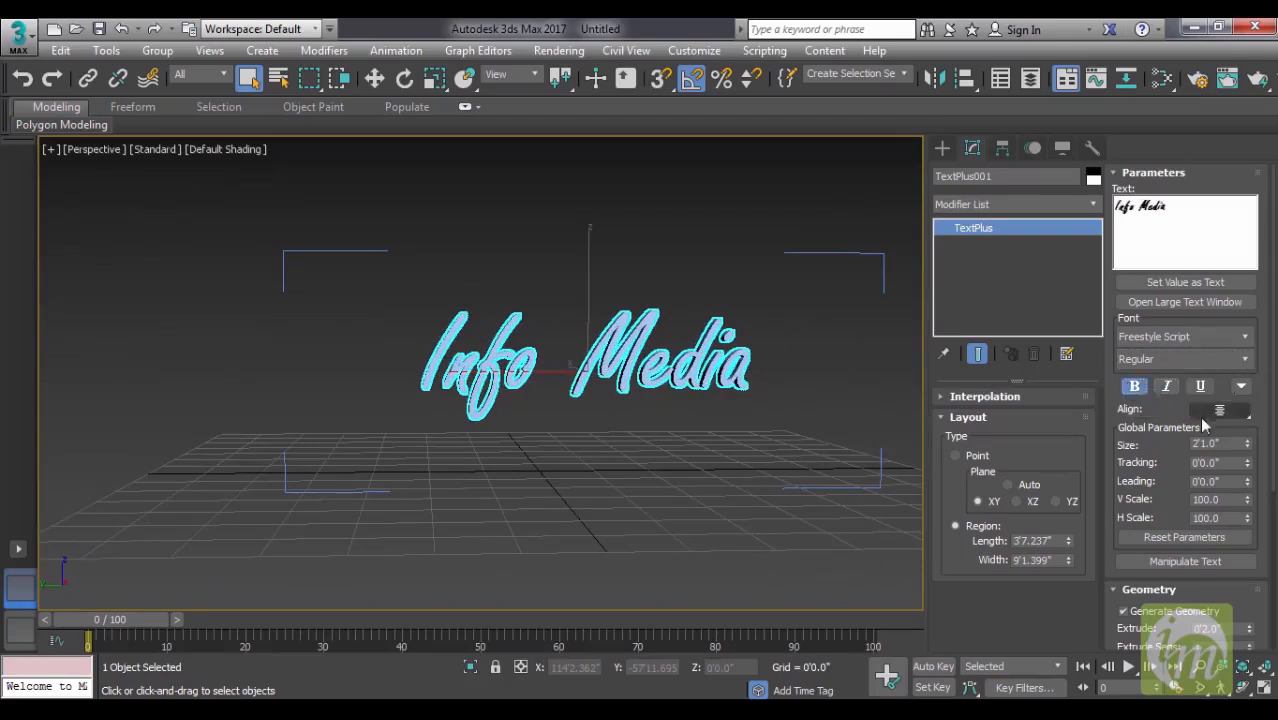
{"action": "left_click", "coordinate": [1135, 389]}
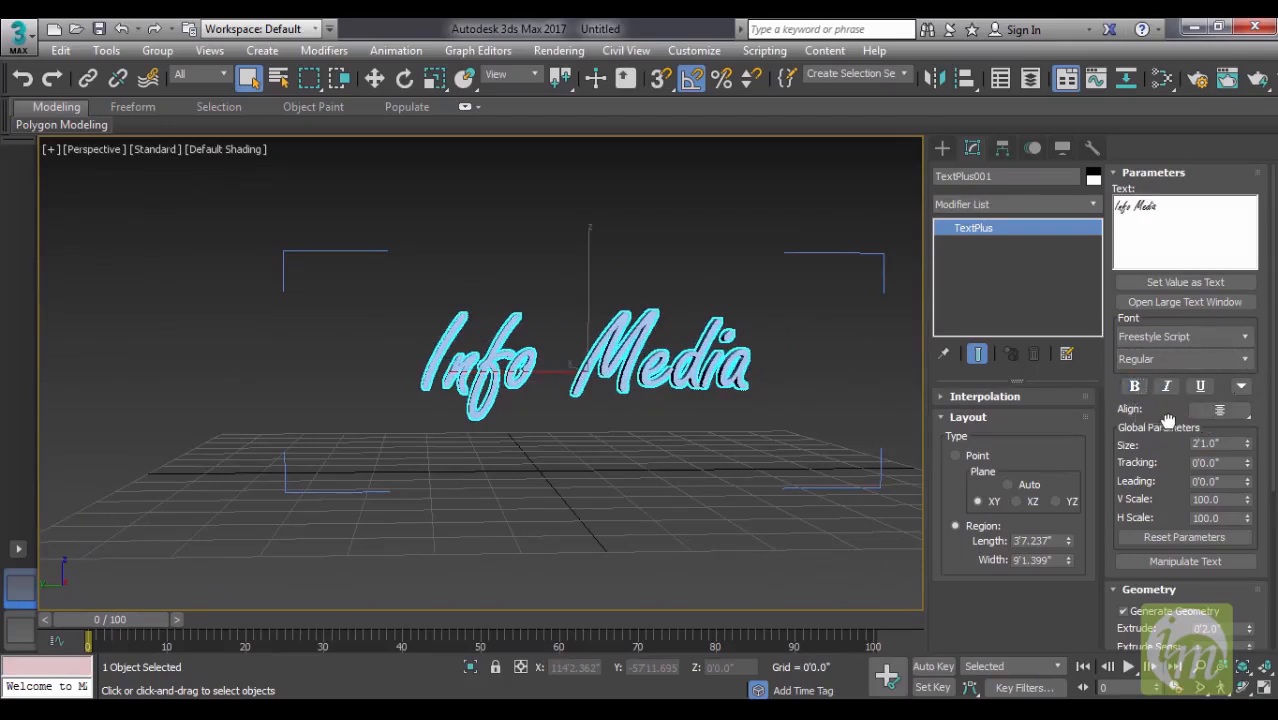
- Increase the text size to 2'6.25" and reset its tracking to zero after trying 0'0.34"
{"action": "left_click_drag", "start_coordinate": [1168, 420], "coordinate": [1175, 364]}
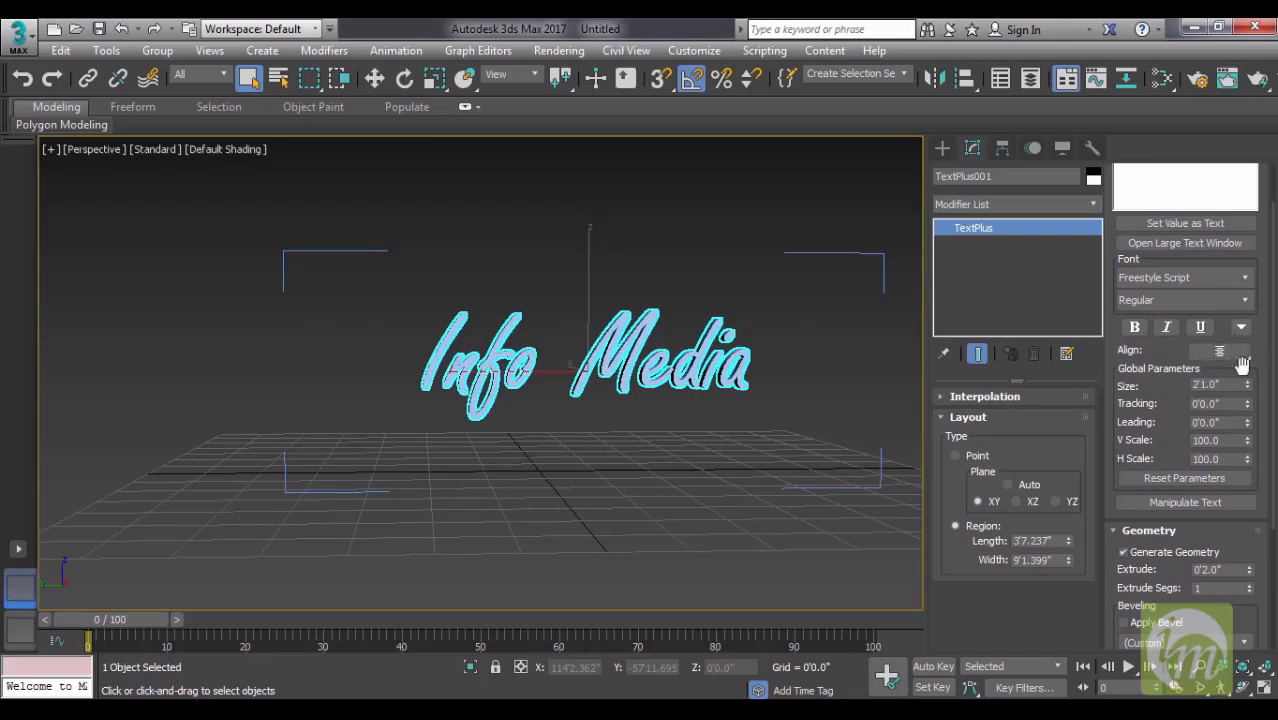
{"action": "left_click_drag", "start_coordinate": [1170, 396], "coordinate": [1243, 333]}
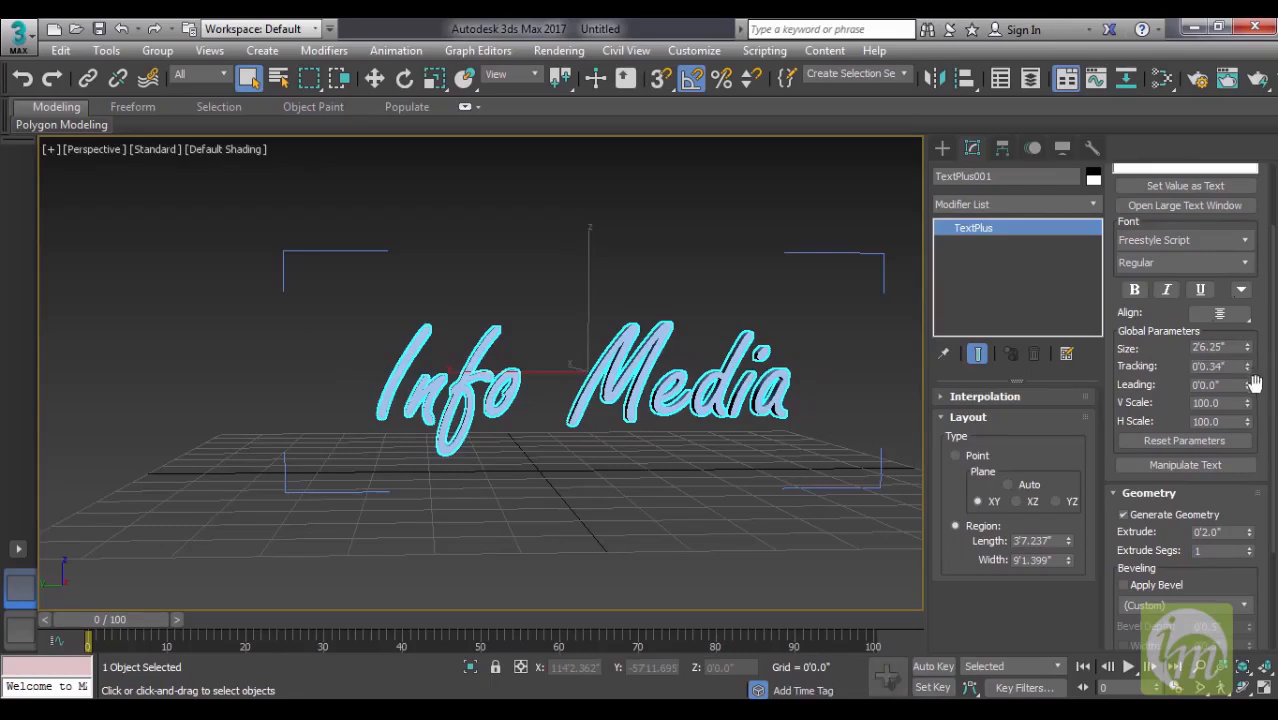
{"action": "right_click", "coordinate": [1247, 366]}
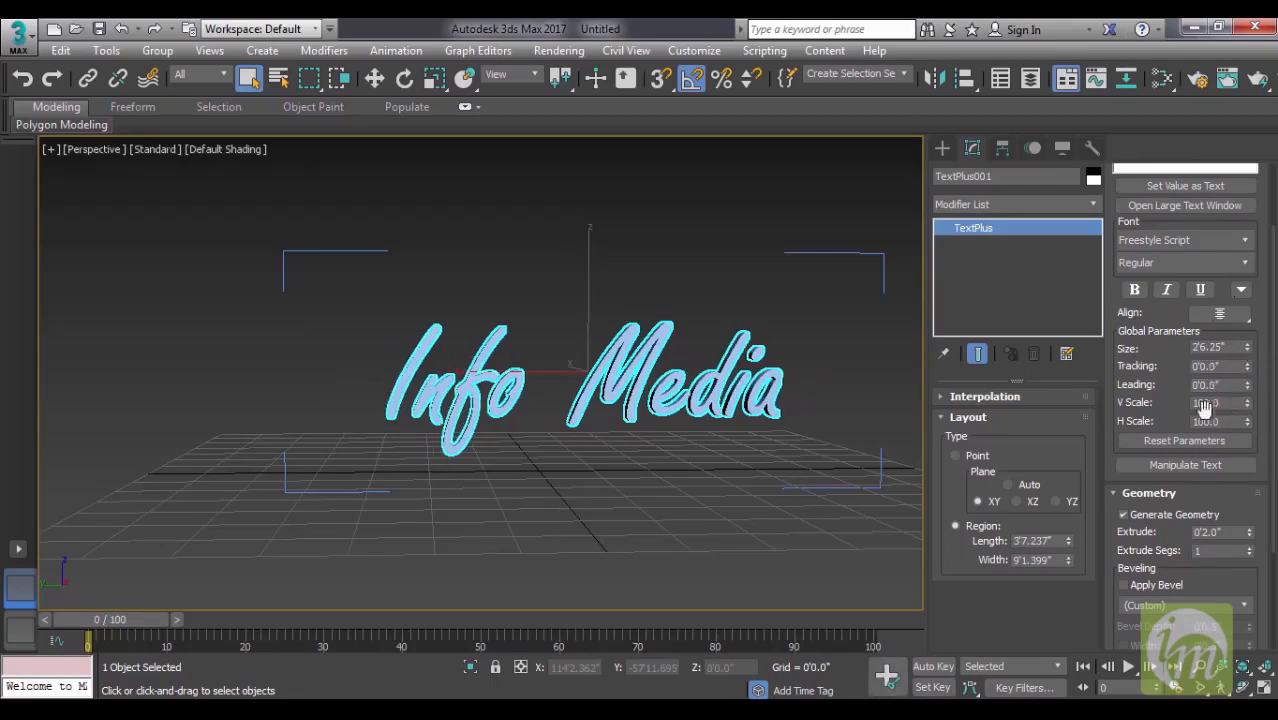
- Try a different vertical scale on the text and undo the change
{"action": "mouse_move", "coordinate": [1247, 402]}
{"action": "left_mouse_down"}
{"action": "mouse_move", "coordinate": [1247, 440]}
{"action": "mouse_move", "coordinate": [1247, 386]}
{"action": "mouse_move", "coordinate": [1247, 411]}
{"action": "left_mouse_up"}
{"action": "key", "text": "ctrl+z"}
{"action": "mouse_move", "coordinate": [790, 432]}
{"action": "middle_mouse_down", "text": "alt"}
{"action": "mouse_move", "coordinate": [736, 434]}
{"action": "mouse_move", "coordinate": [770, 434]}
{"action": "mouse_move", "coordinate": [778, 452]}
{"action": "middle_mouse_up", "text": "alt"}
- Extrude the lettering 0'2.46" with 2 extrude segments, displaying edged faces to show the segments
{"action": "left_click_drag", "start_coordinate": [1206, 499], "coordinate": [1204, 328]}
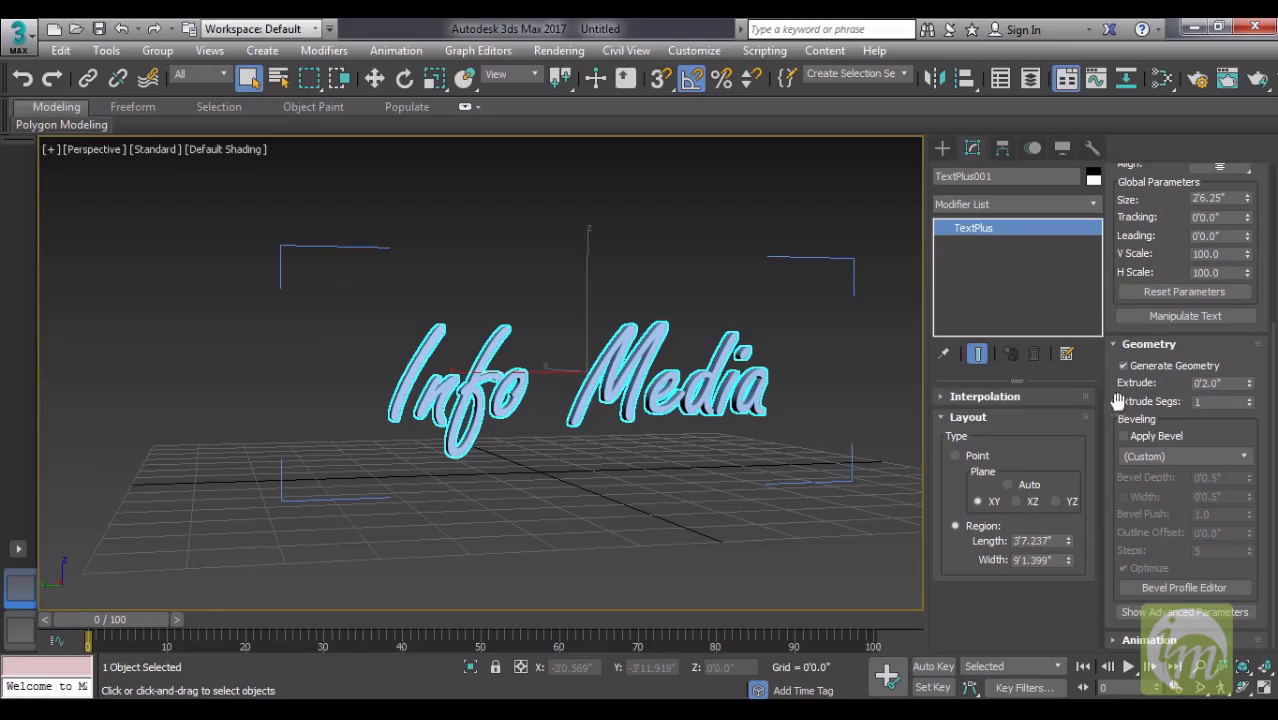
{"action": "left_click_drag", "start_coordinate": [1249, 385], "coordinate": [1250, 358]}
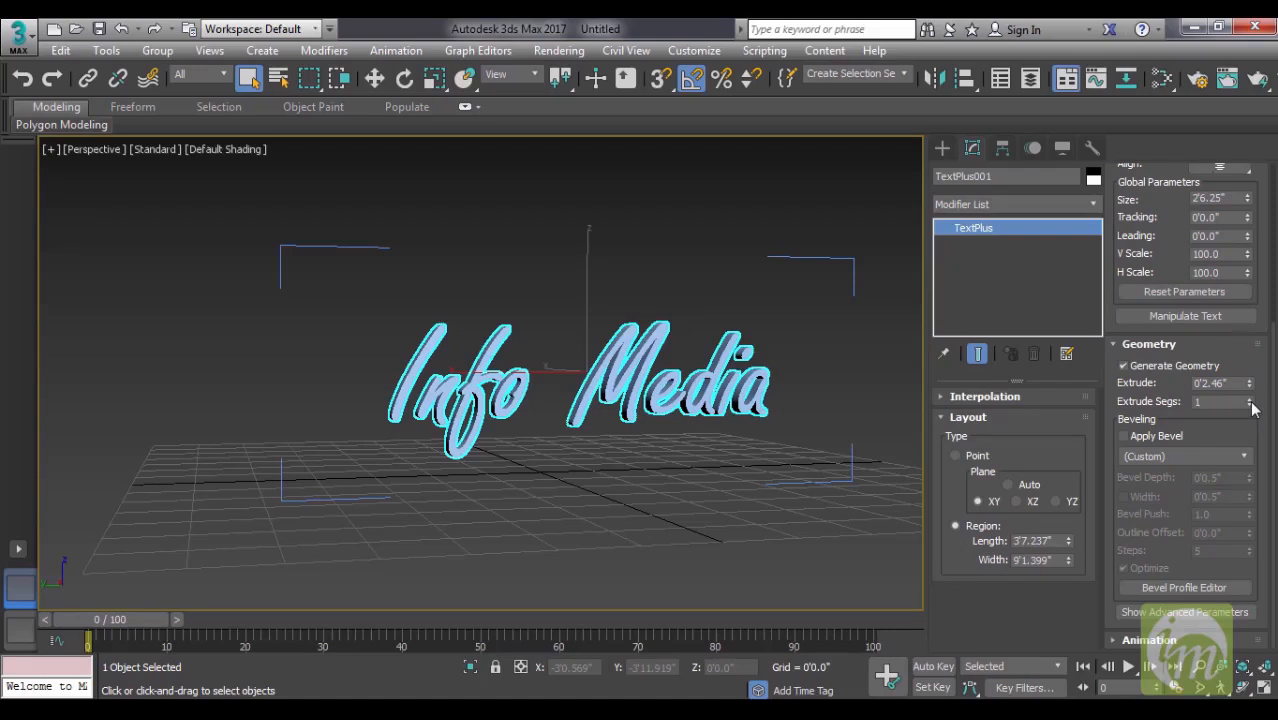
{"action": "left_click_drag", "start_coordinate": [1250, 397], "coordinate": [1250, 407]}
{"action": "key", "text": "F4"}
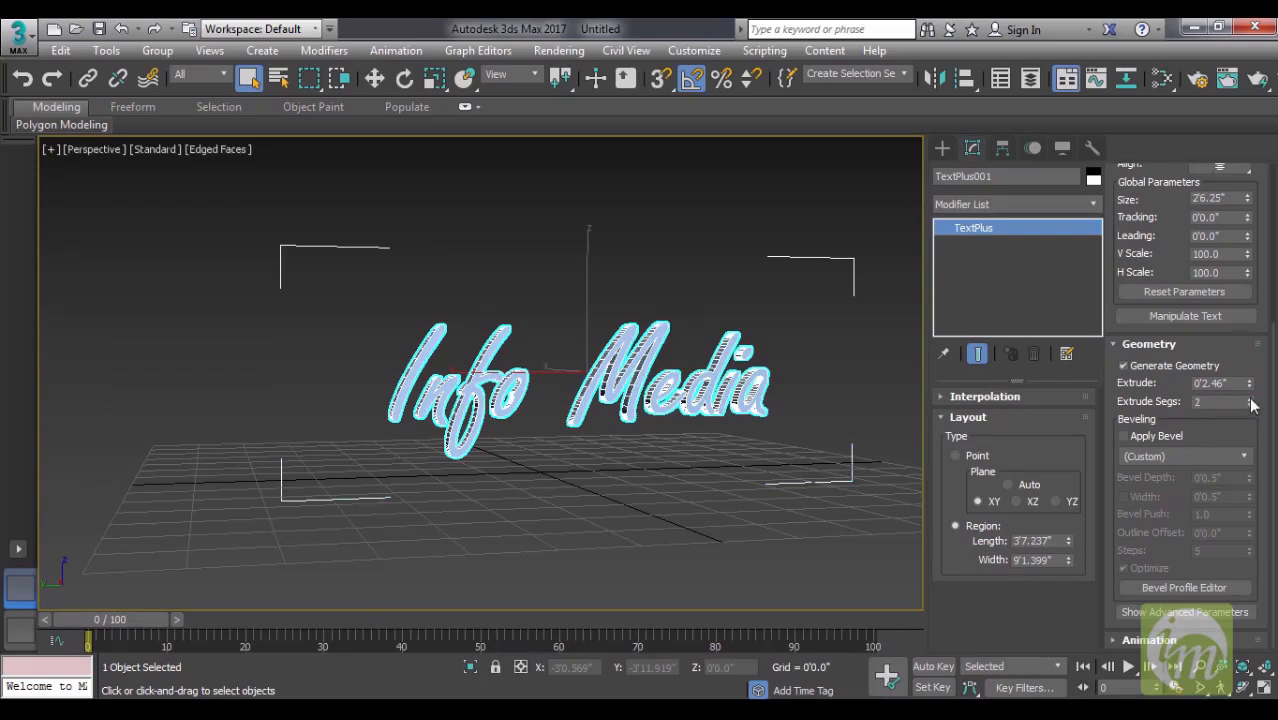
{"action": "middle_click_drag", "start_coordinate": [489, 441], "coordinate": [724, 480], "text": "alt"}
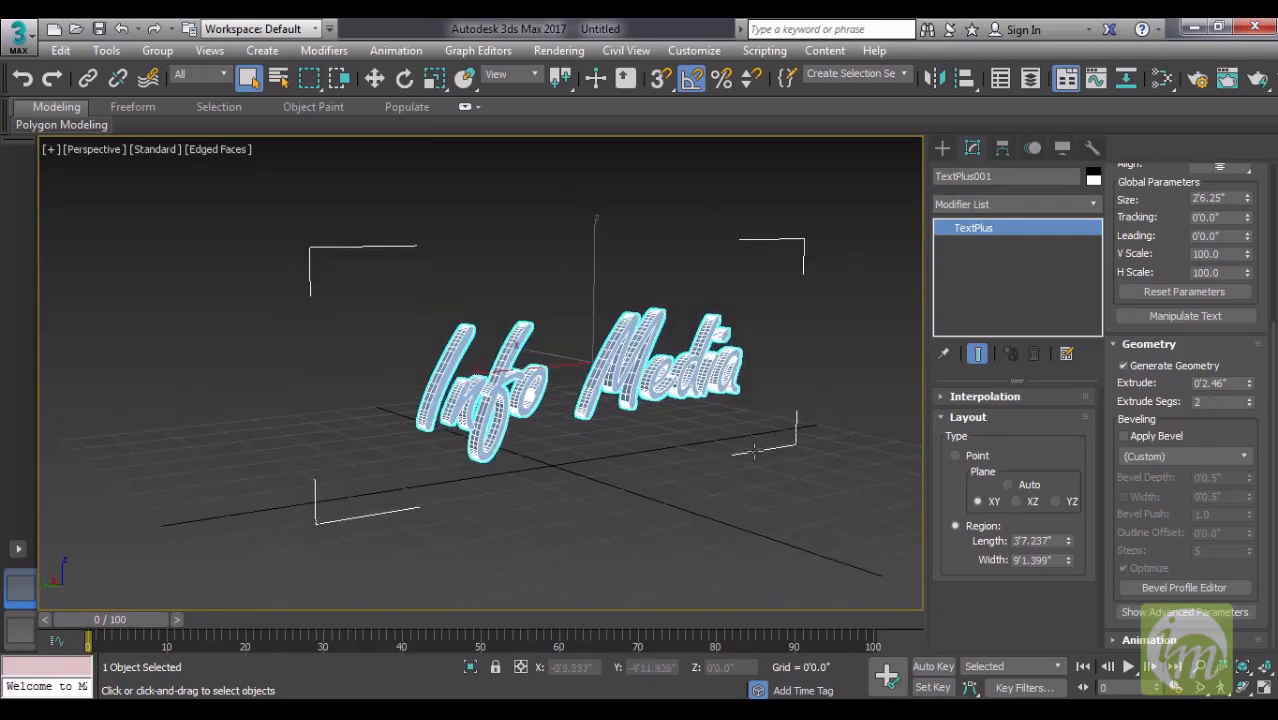
{"action": "middle_click_drag", "start_coordinate": [675, 465], "coordinate": [708, 480], "text": "alt"}
{"action": "scroll", "coordinate": [729, 449], "scroll_direction": "up", "scroll_amount": 3}
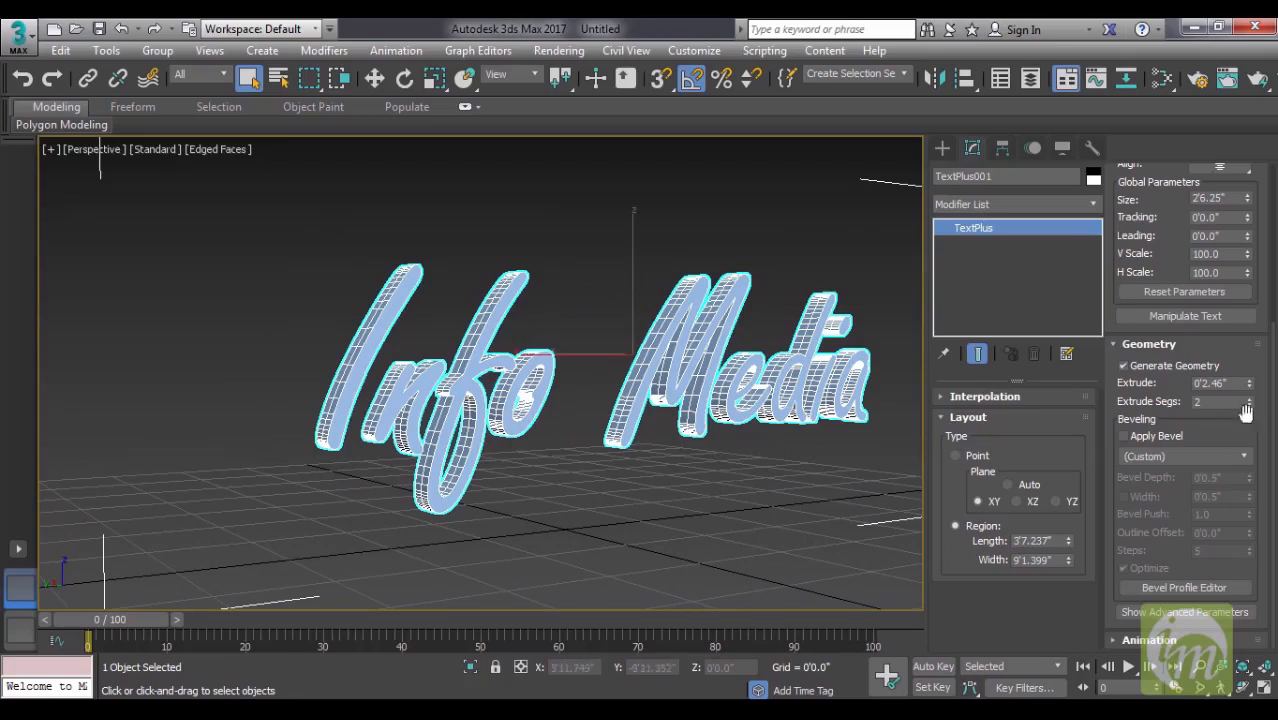
- Apply a bevel to the lettering and inspect its edges with the text deselected, finishing with it selected
{"action": "left_click", "coordinate": [1122, 437]}
{"action": "mouse_move", "coordinate": [790, 470]}
{"action": "middle_mouse_down", "text": "alt"}
{"action": "mouse_move", "coordinate": [724, 485]}
{"action": "mouse_move", "coordinate": [747, 523]}
{"action": "mouse_move", "coordinate": [784, 490]}
{"action": "middle_mouse_up", "text": "alt"}
{"action": "left_click", "coordinate": [724, 485]}
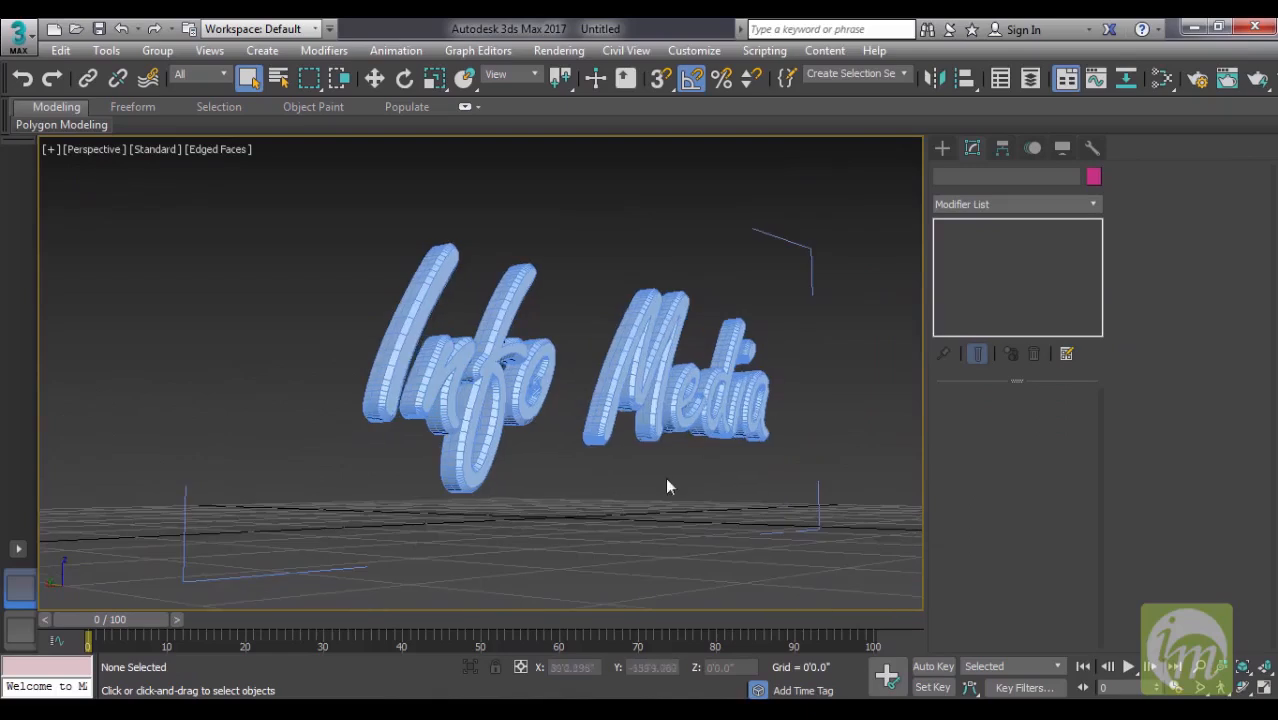
{"action": "left_click", "coordinate": [652, 419]}
{"action": "middle_click_drag", "start_coordinate": [654, 422], "coordinate": [772, 448], "text": "alt"}
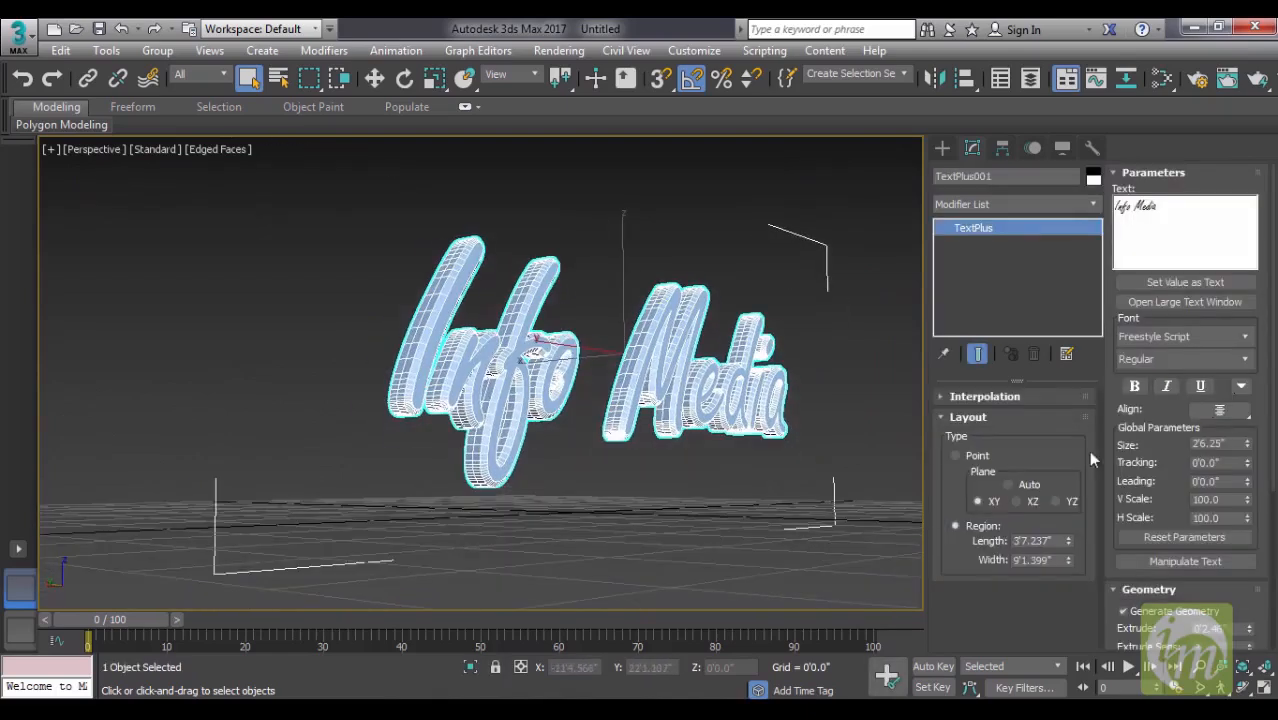
- Set the bevel depth to 0'0.44" and try a bevel push of 1.38 on the lettering
{"action": "left_click_drag", "start_coordinate": [1178, 490], "coordinate": [1176, 277]}
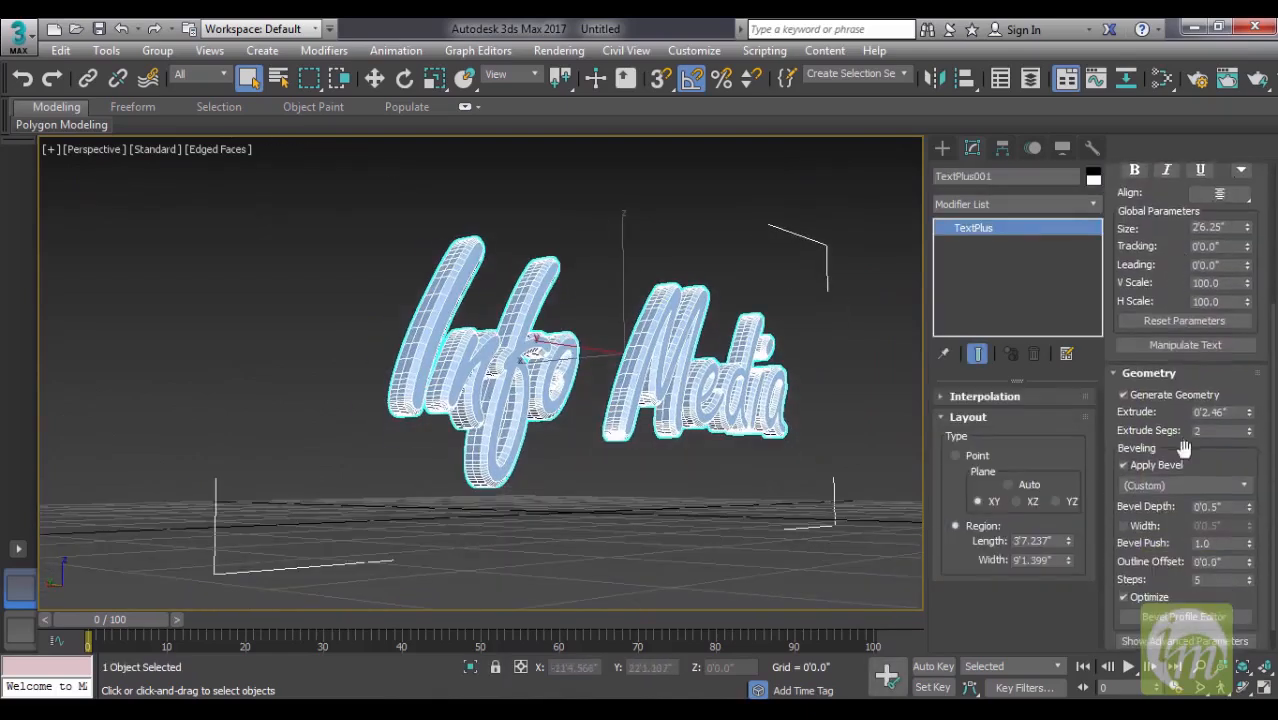
{"action": "mouse_move", "coordinate": [1250, 507]}
{"action": "left_mouse_down"}
{"action": "mouse_move", "coordinate": [1258, 453]}
{"action": "mouse_move", "coordinate": [1250, 505]}
{"action": "left_mouse_up"}
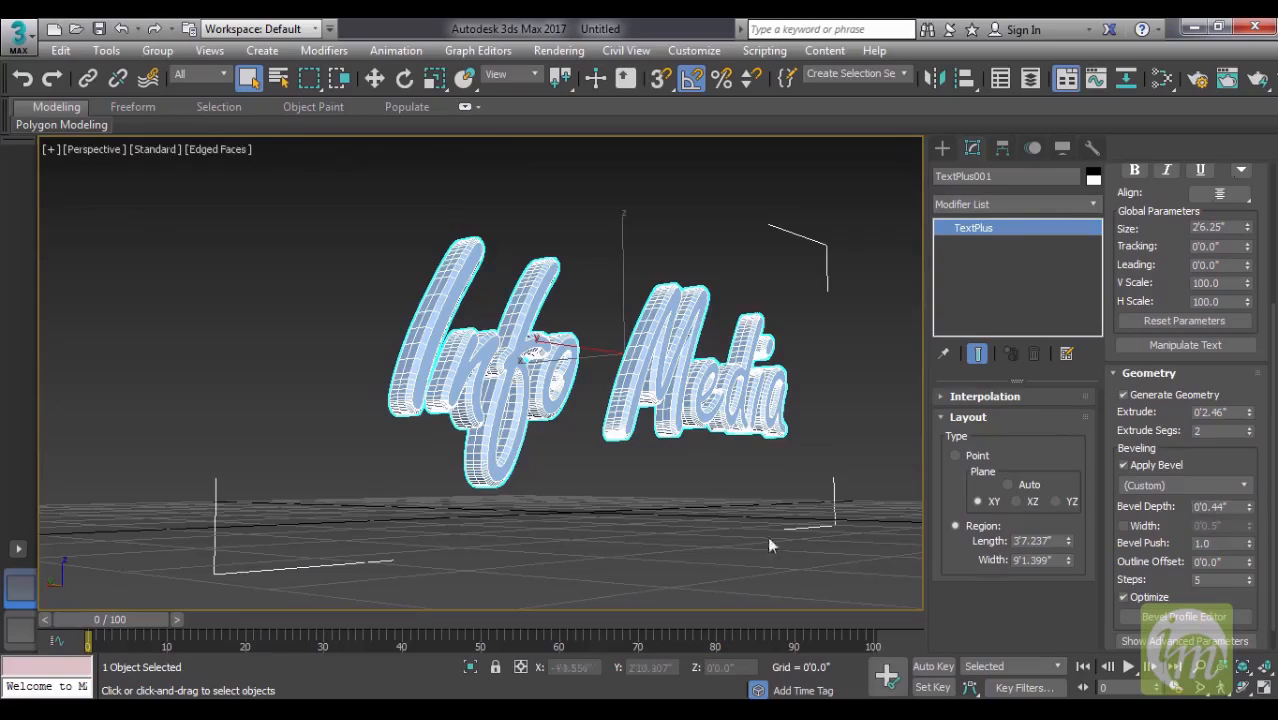
{"action": "middle_click_drag", "start_coordinate": [769, 541], "coordinate": [667, 546], "text": "alt"}
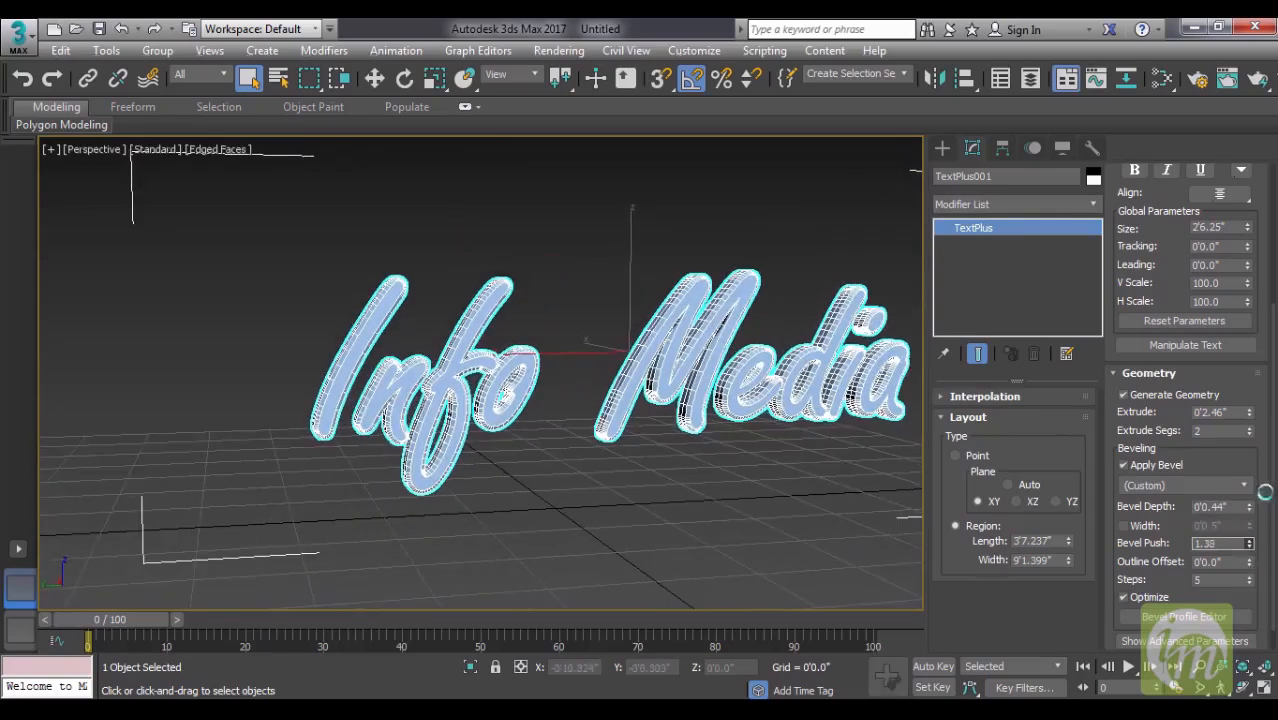
- Try the Concave and Convex bevel presets on the lettering and view it from another angle
{"action": "left_click", "coordinate": [1225, 486]}
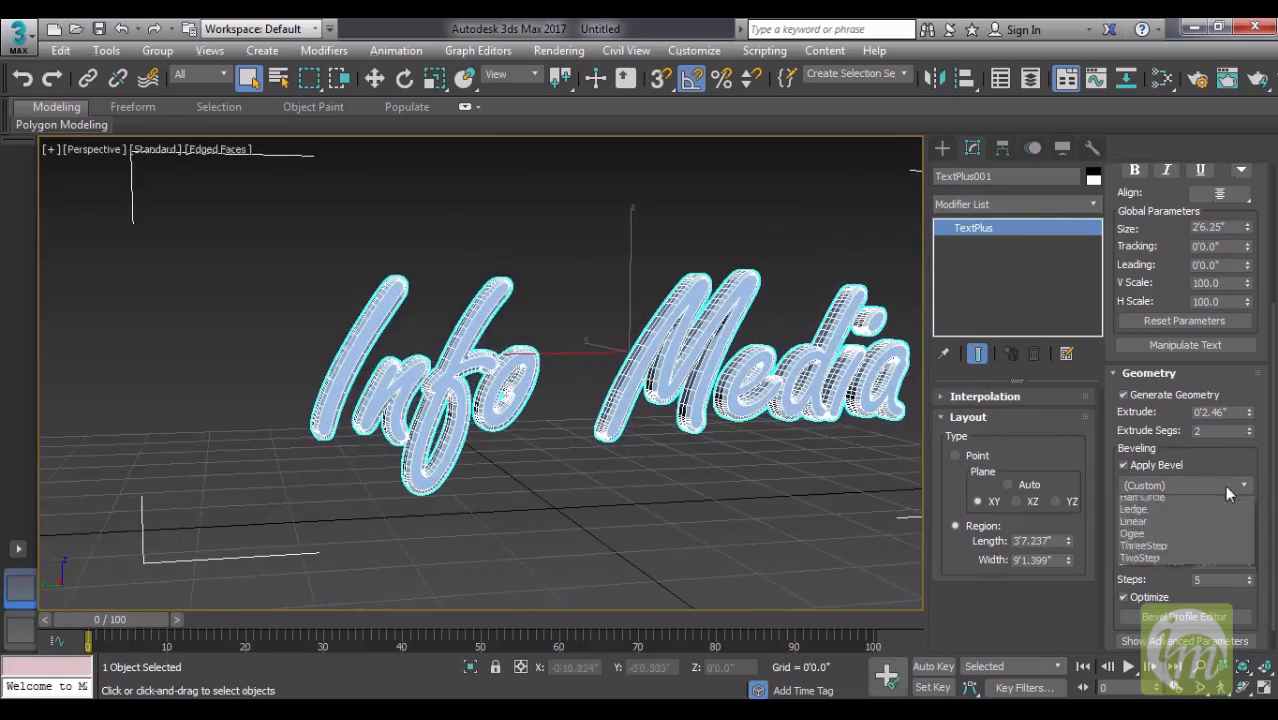
{"action": "left_click", "coordinate": [1150, 514]}
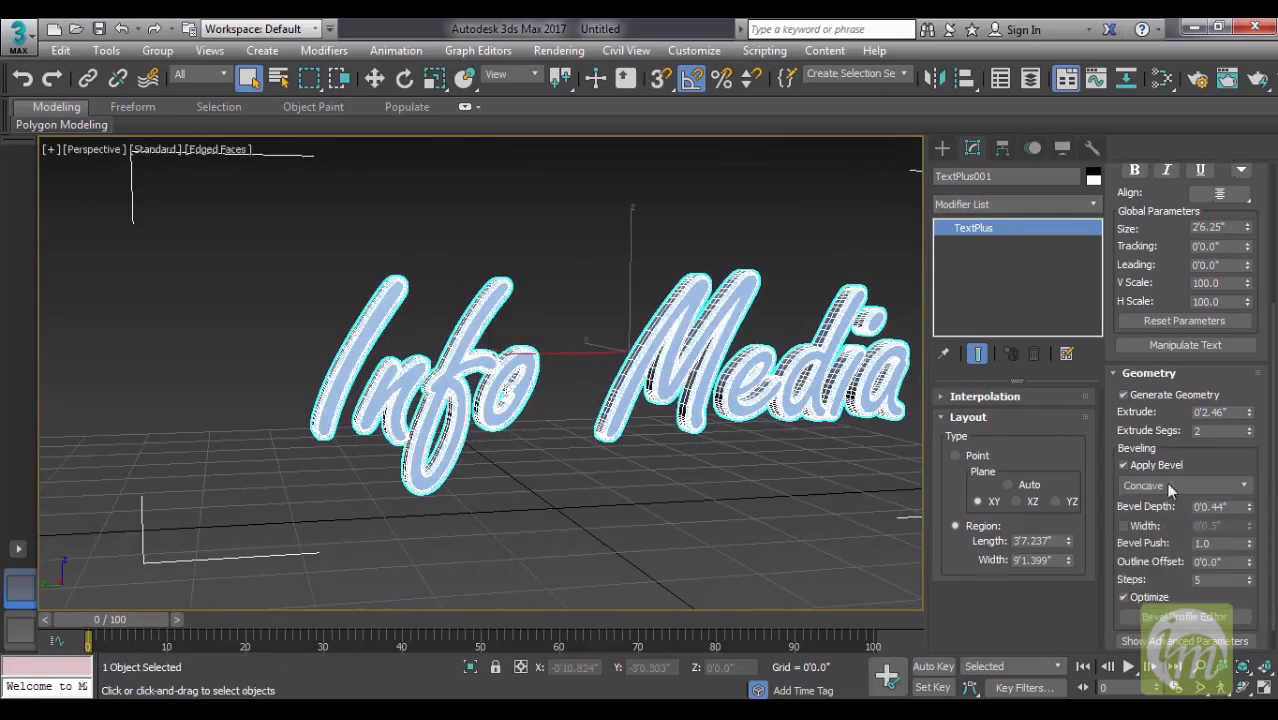
{"action": "left_click", "coordinate": [1168, 486]}
{"action": "left_click", "coordinate": [1161, 523]}
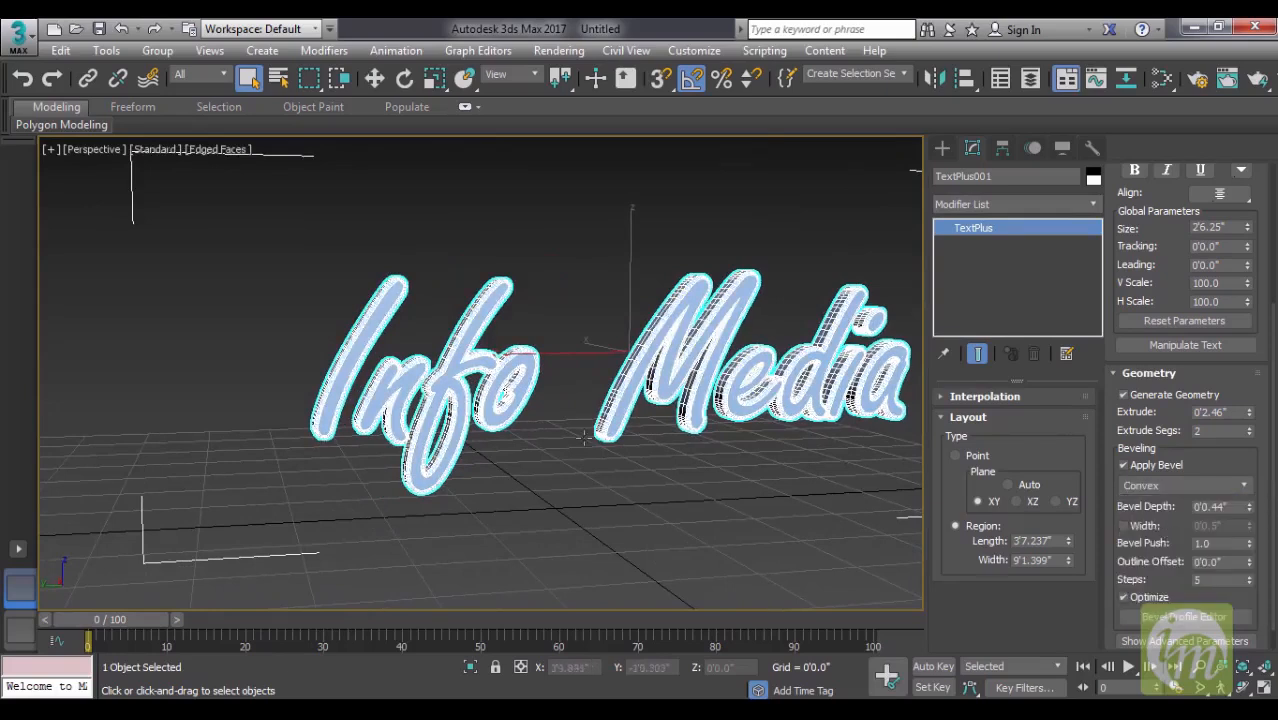
{"action": "middle_click_drag", "start_coordinate": [584, 438], "coordinate": [625, 464], "text": "alt"}
- Apply the Engrave bevel preset and inspect the lettering unselected, then select it again
{"action": "left_click", "coordinate": [1182, 485]}
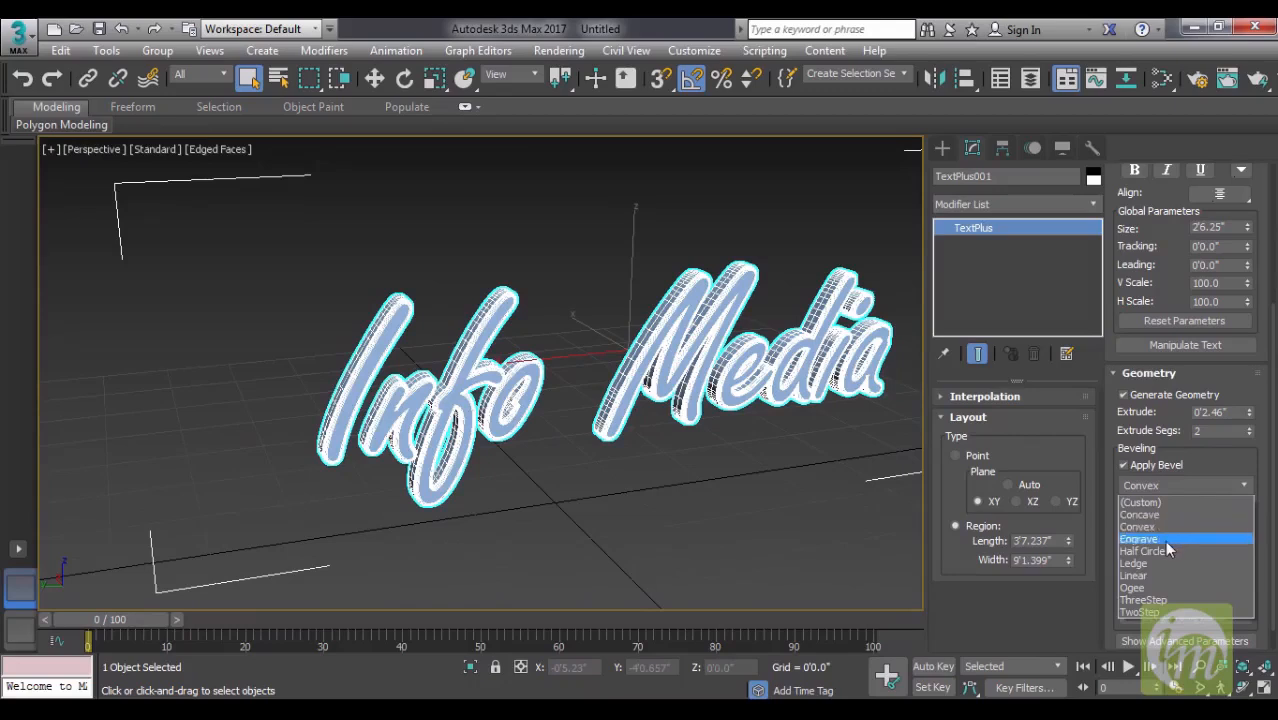
{"action": "left_click", "coordinate": [1150, 534]}
{"action": "middle_click_drag", "start_coordinate": [850, 497], "coordinate": [810, 492], "text": "alt"}
{"action": "left_click", "coordinate": [750, 455]}
{"action": "left_click", "coordinate": [720, 398]}
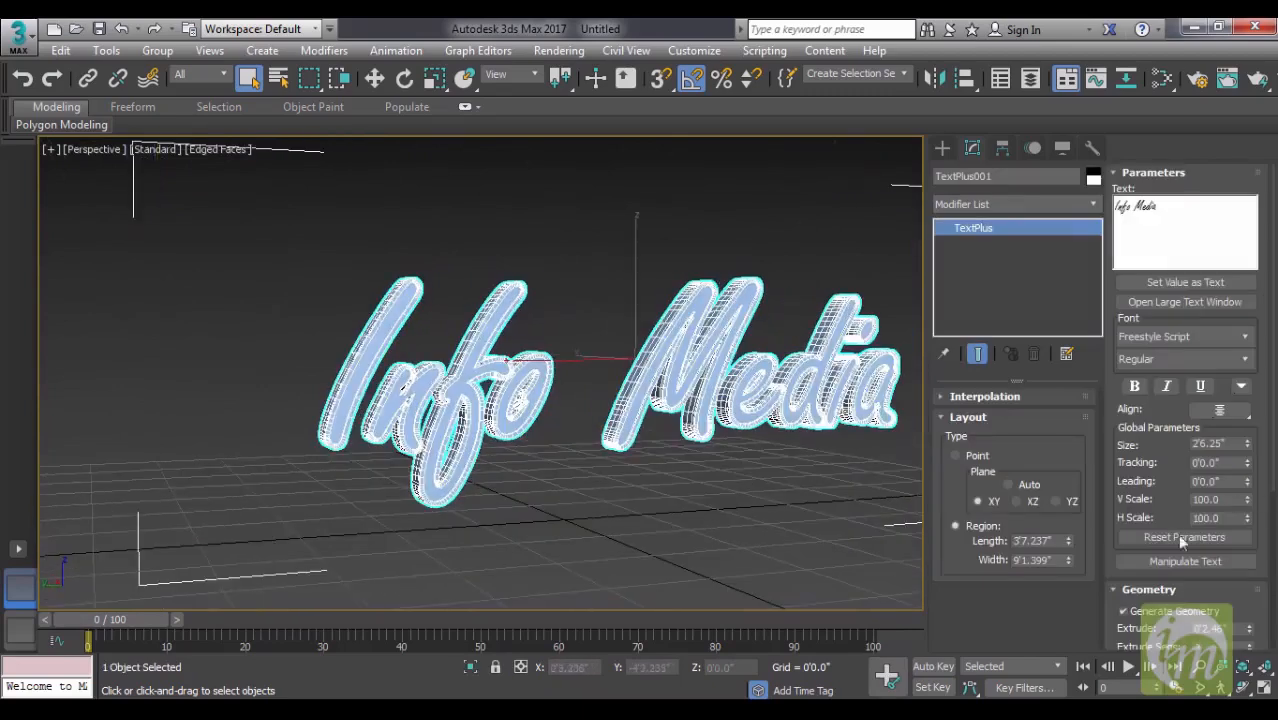
- Apply the Ledge bevel preset, switch to the Custom bevel, and close its profile editor without editing the curve
{"action": "scroll", "coordinate": [1180, 450], "scroll_direction": "down", "scroll_amount": 3}
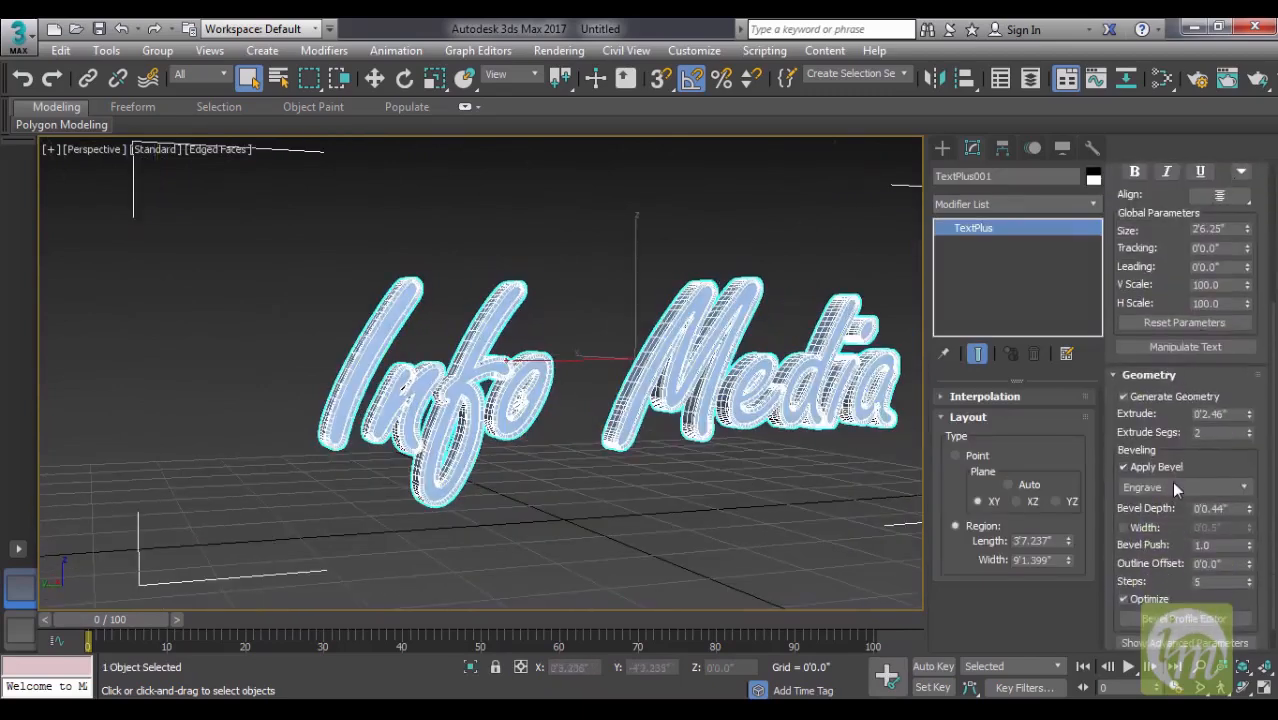
{"action": "left_click", "coordinate": [1171, 482]}
{"action": "left_click", "coordinate": [1156, 559]}
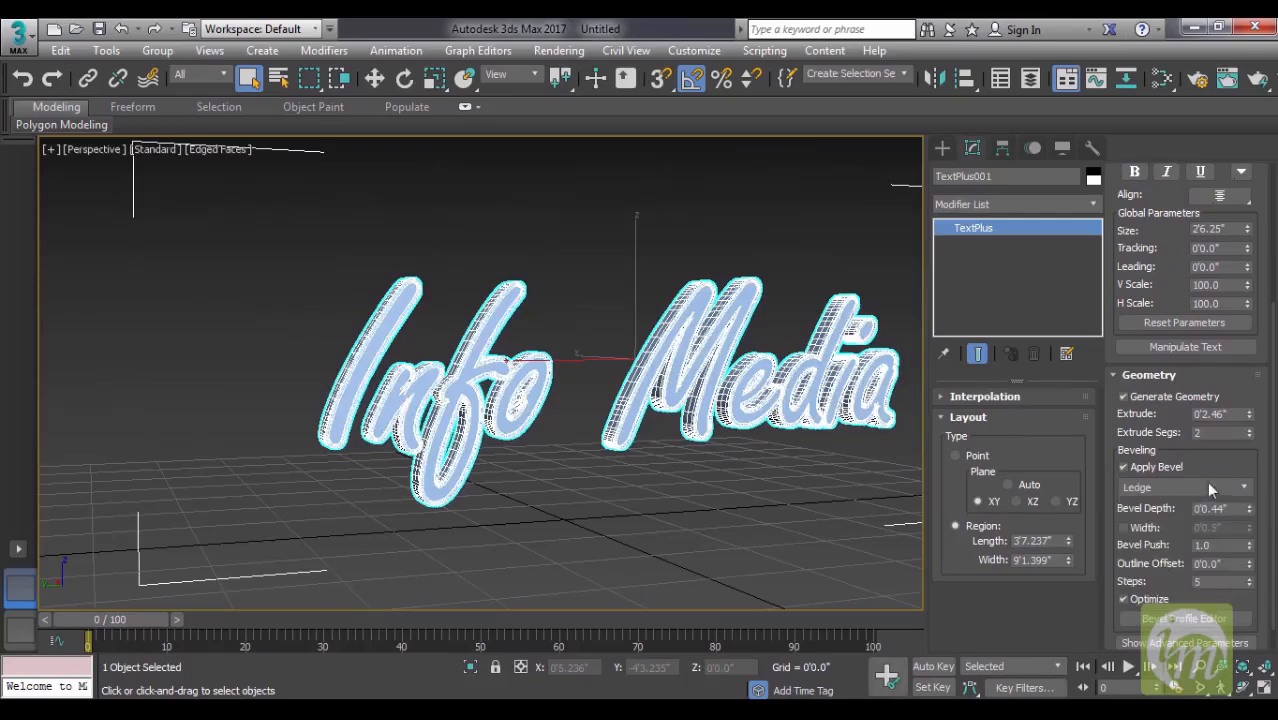
{"action": "left_click", "coordinate": [1182, 483]}
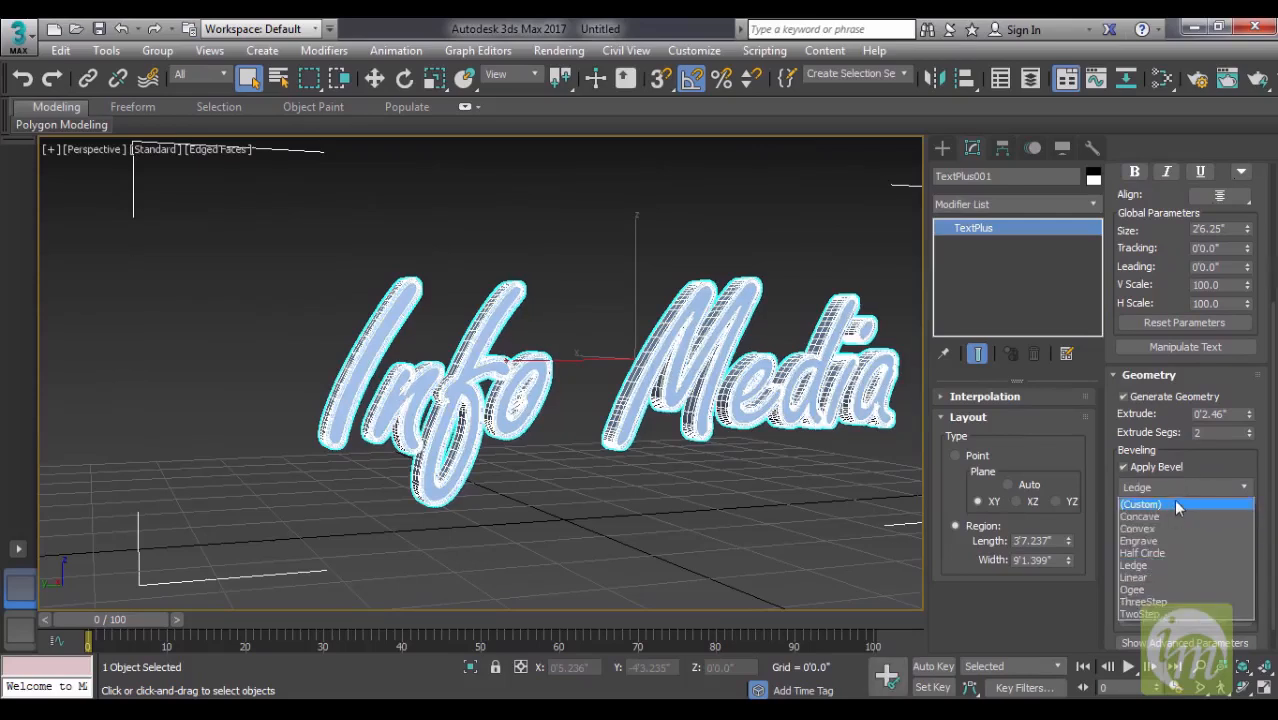
{"action": "left_click", "coordinate": [1174, 503]}
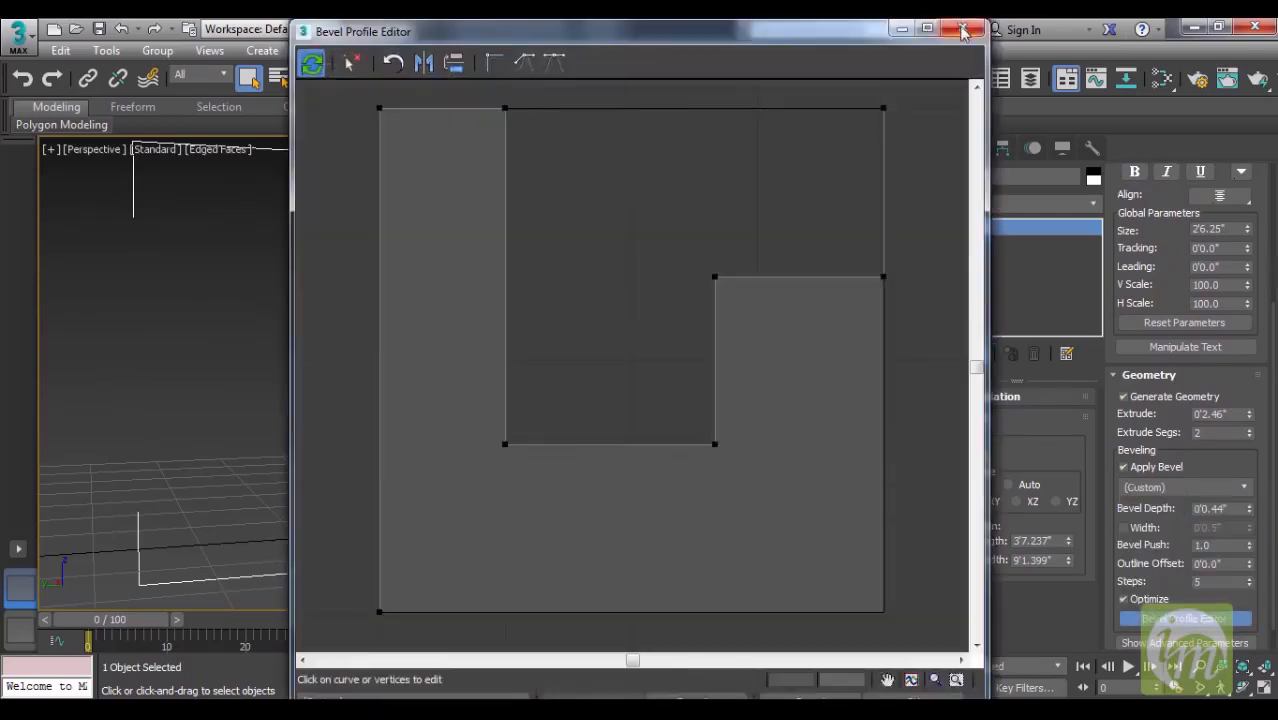
{"action": "left_click", "coordinate": [962, 28]}
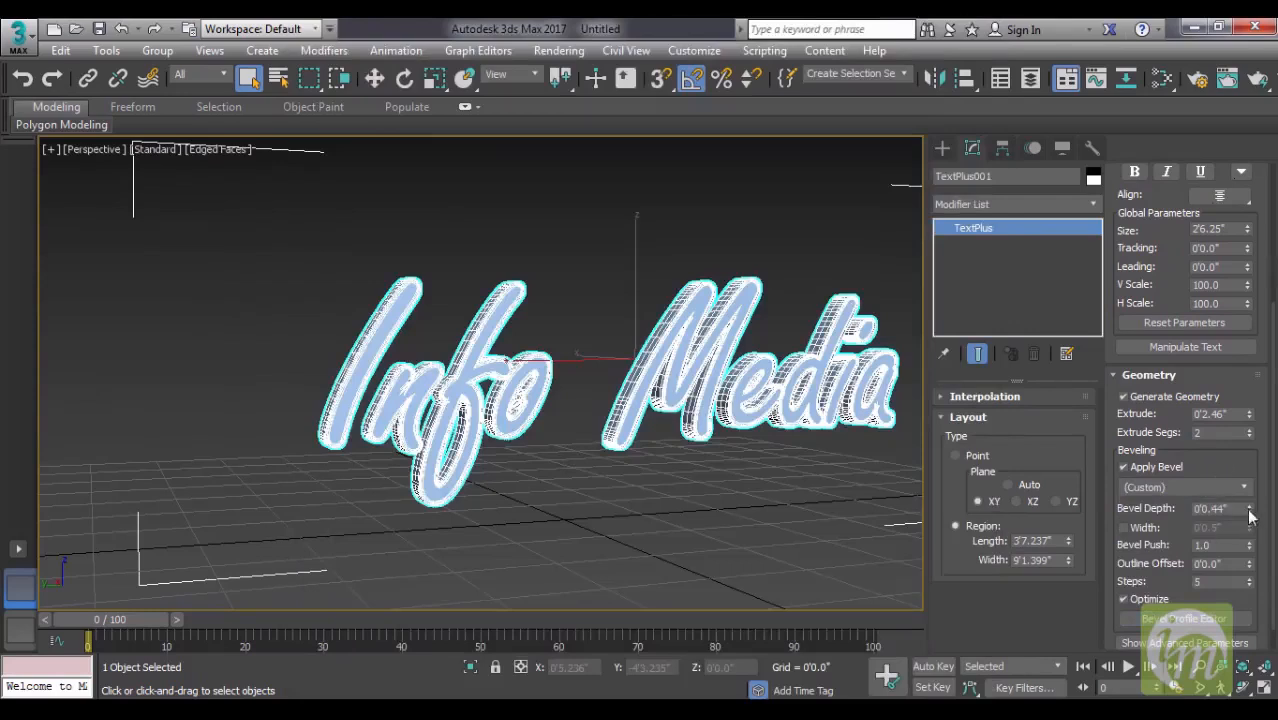
- Set the bevel depth to 0'0.53" and try 30 bevel steps before restoring 5
{"action": "left_click_drag", "start_coordinate": [1252, 510], "coordinate": [1255, 501]}
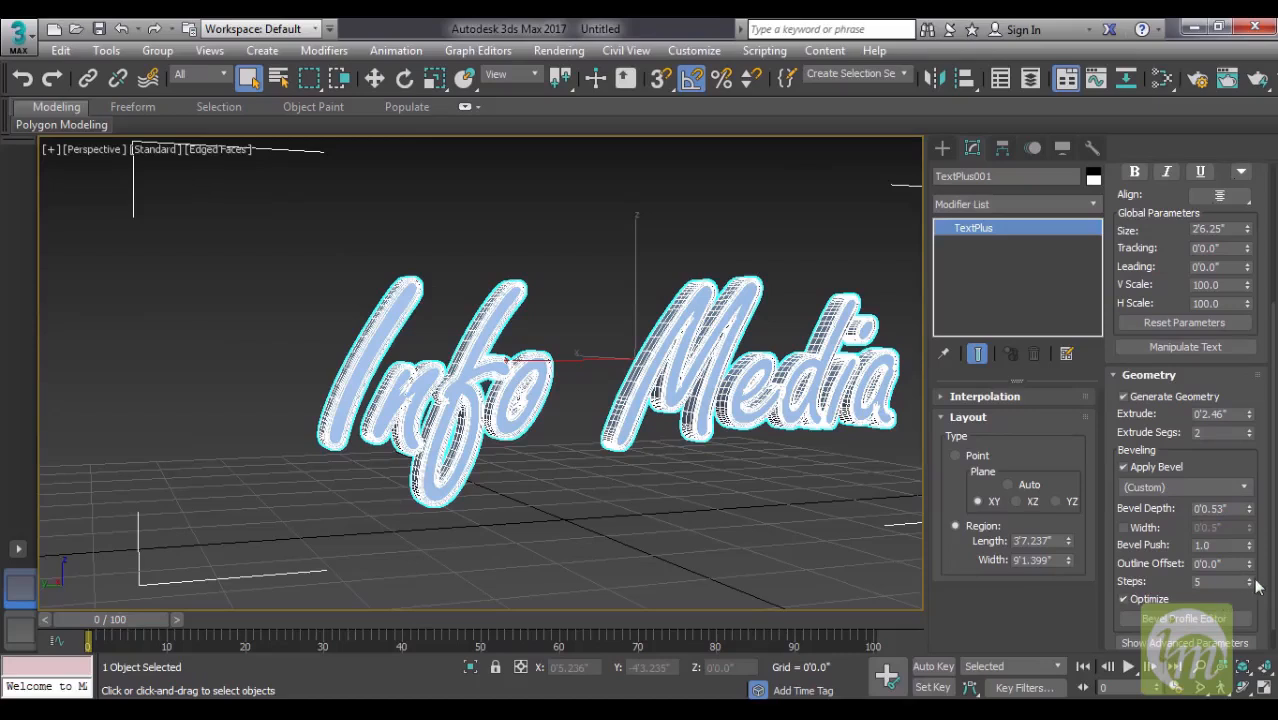
{"action": "left_click_drag", "start_coordinate": [1250, 582], "coordinate": [1250, 556]}
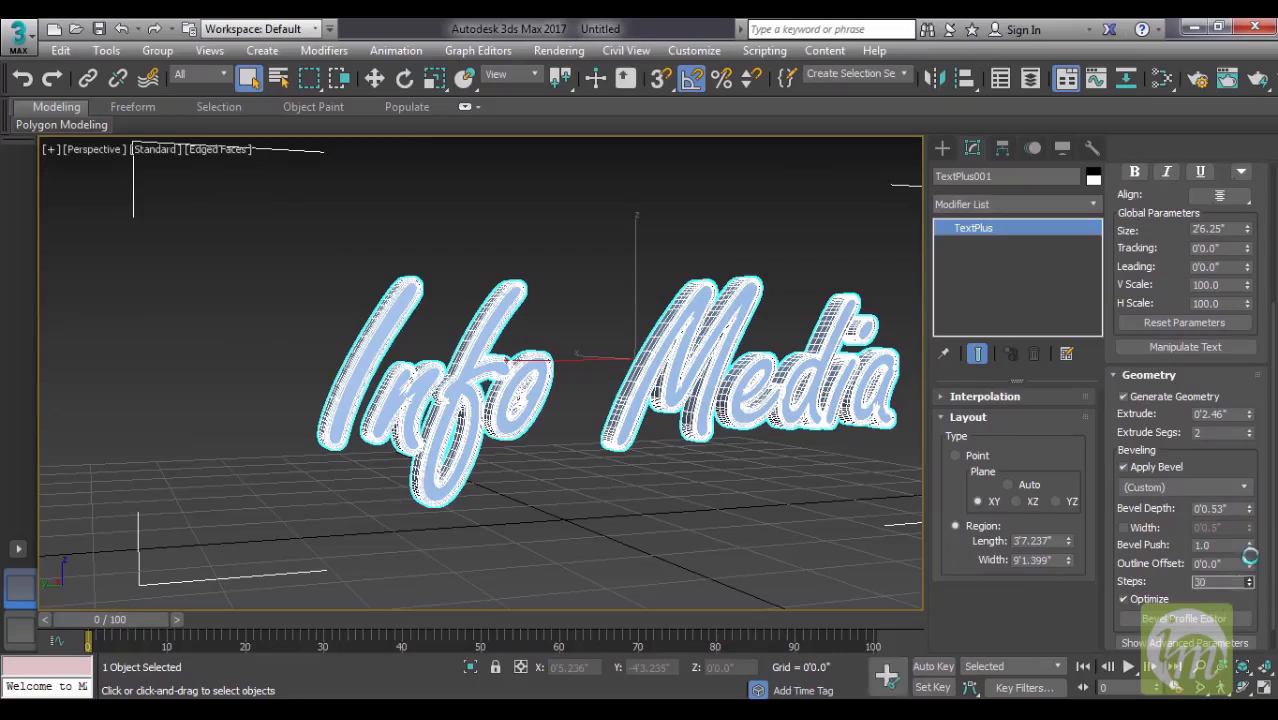
{"action": "right_click", "coordinate": [1248, 594]}
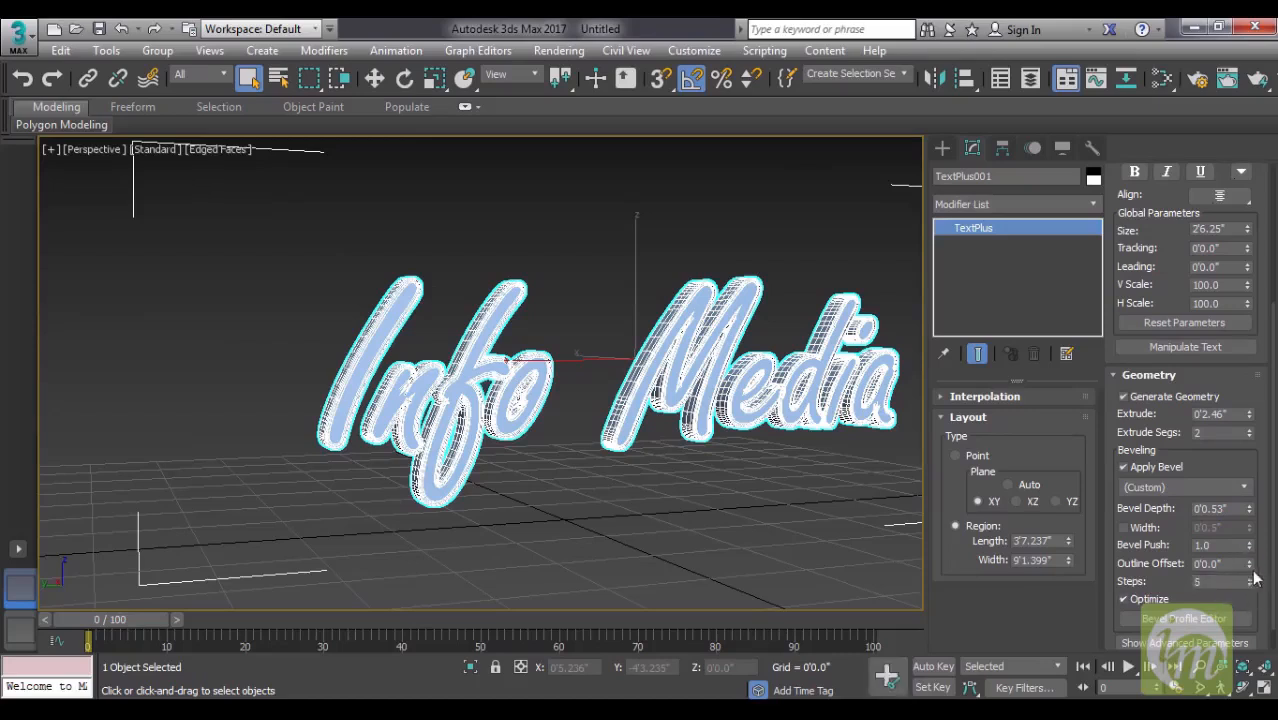
- Set the bevel's outline offset to -0'0.12" and inspect the lettering deselected, finishing with it selected
{"action": "left_click_drag", "start_coordinate": [1249, 566], "coordinate": [1251, 575]}
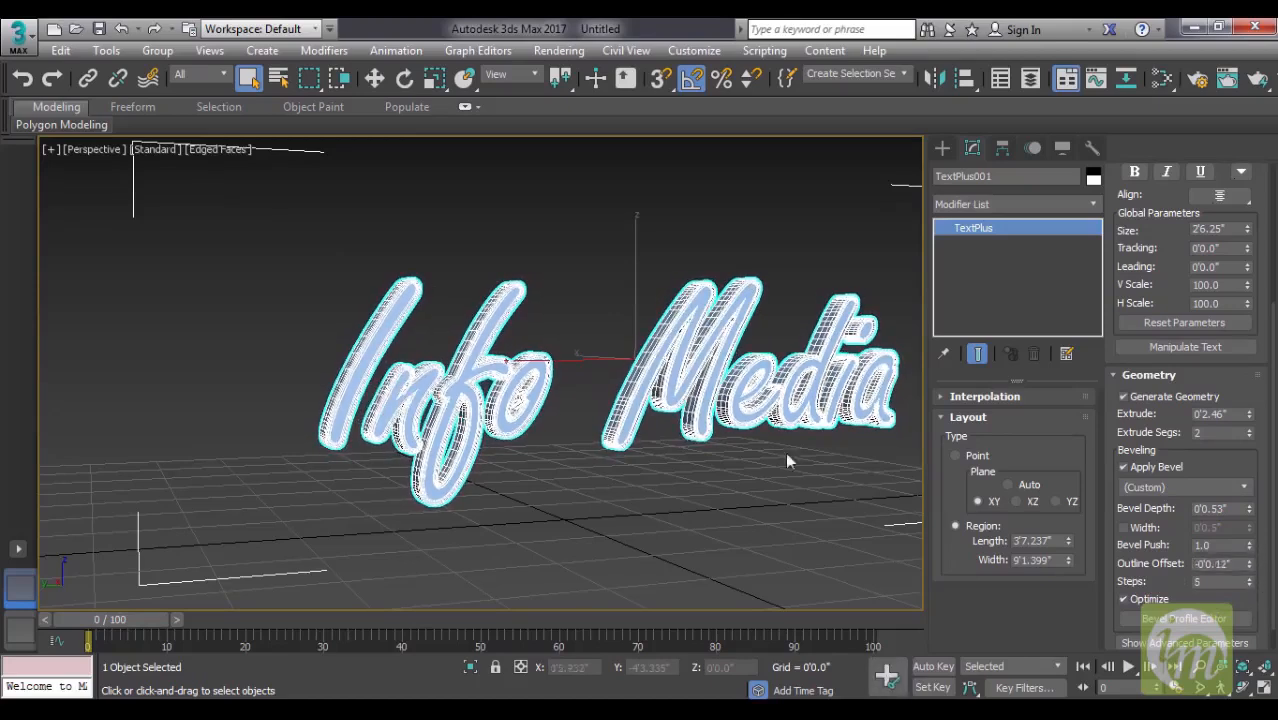
{"action": "left_click", "coordinate": [762, 476]}
{"action": "middle_click_drag", "start_coordinate": [782, 408], "coordinate": [738, 418], "text": "alt"}
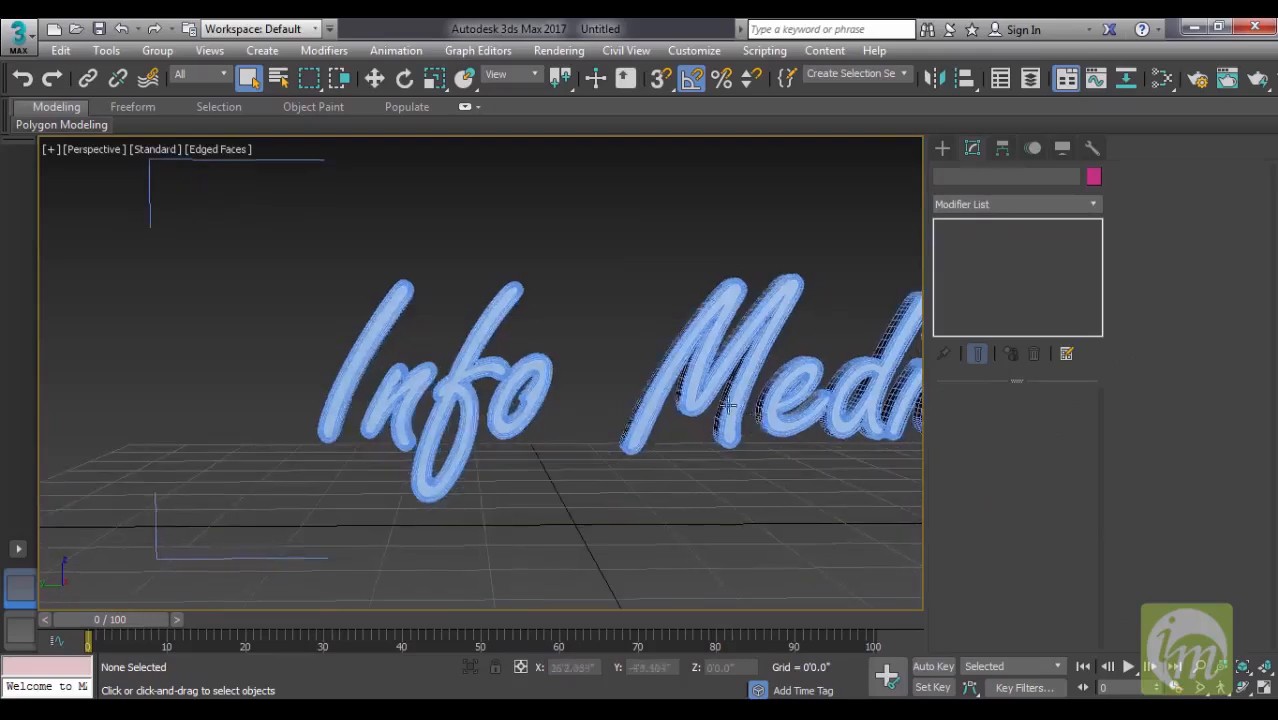
{"action": "left_click", "coordinate": [737, 377]}
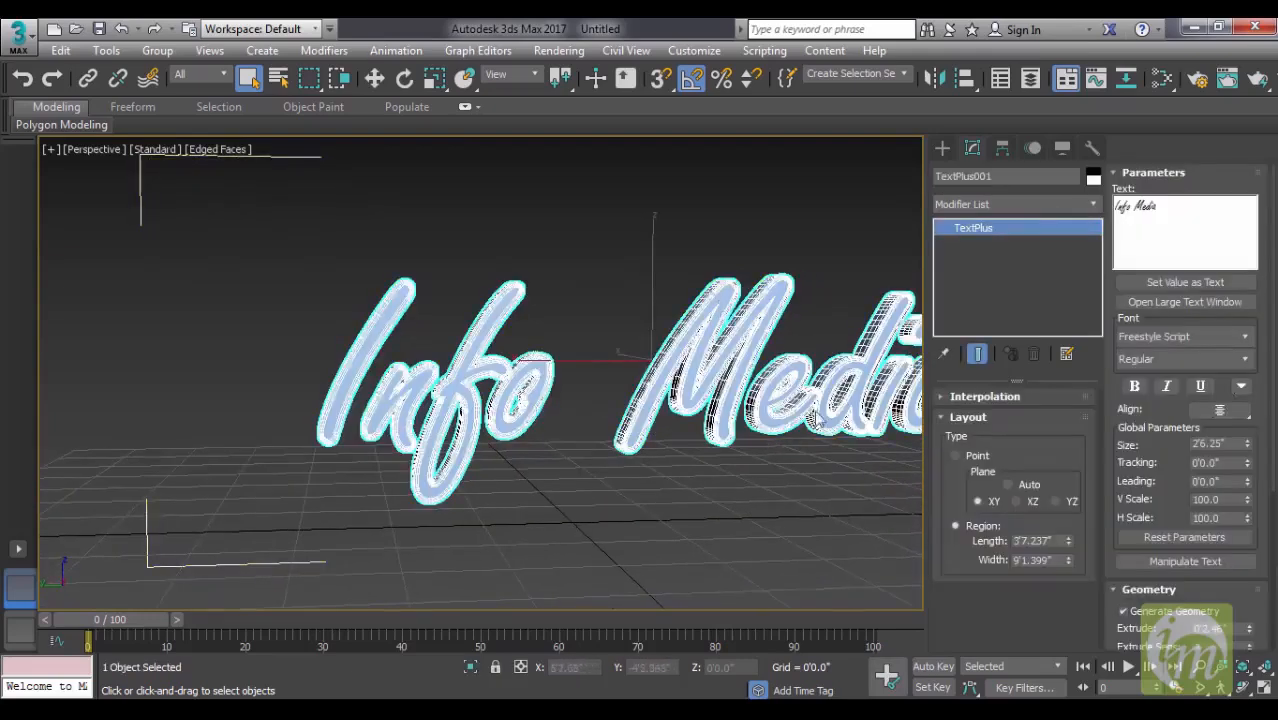
- Select the Info Media text and try the Adobe Gothic Std B font
{"action": "middle_click_drag", "start_coordinate": [810, 453], "coordinate": [762, 453], "text": "alt"}
{"action": "left_click_drag", "start_coordinate": [1168, 498], "coordinate": [1175, 240]}
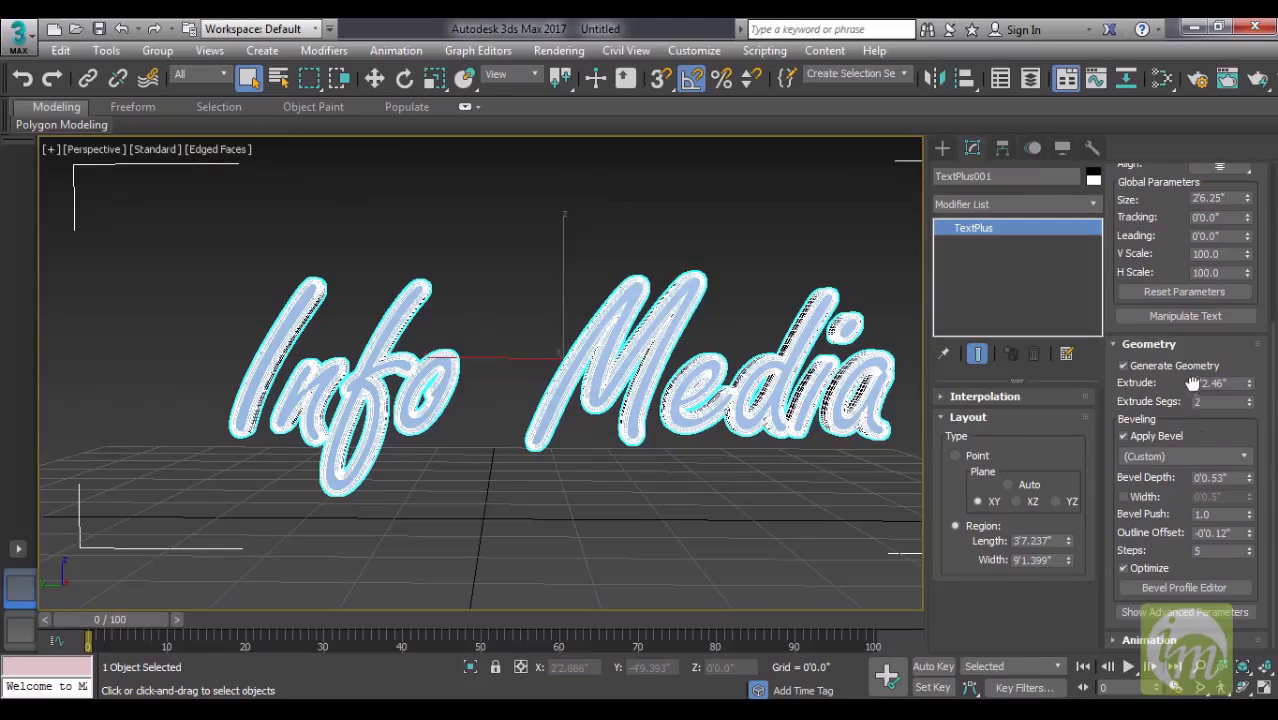
{"action": "left_click_drag", "start_coordinate": [1188, 288], "coordinate": [1178, 489]}
{"action": "middle_click_drag", "start_coordinate": [722, 440], "coordinate": [755, 448], "text": "alt"}
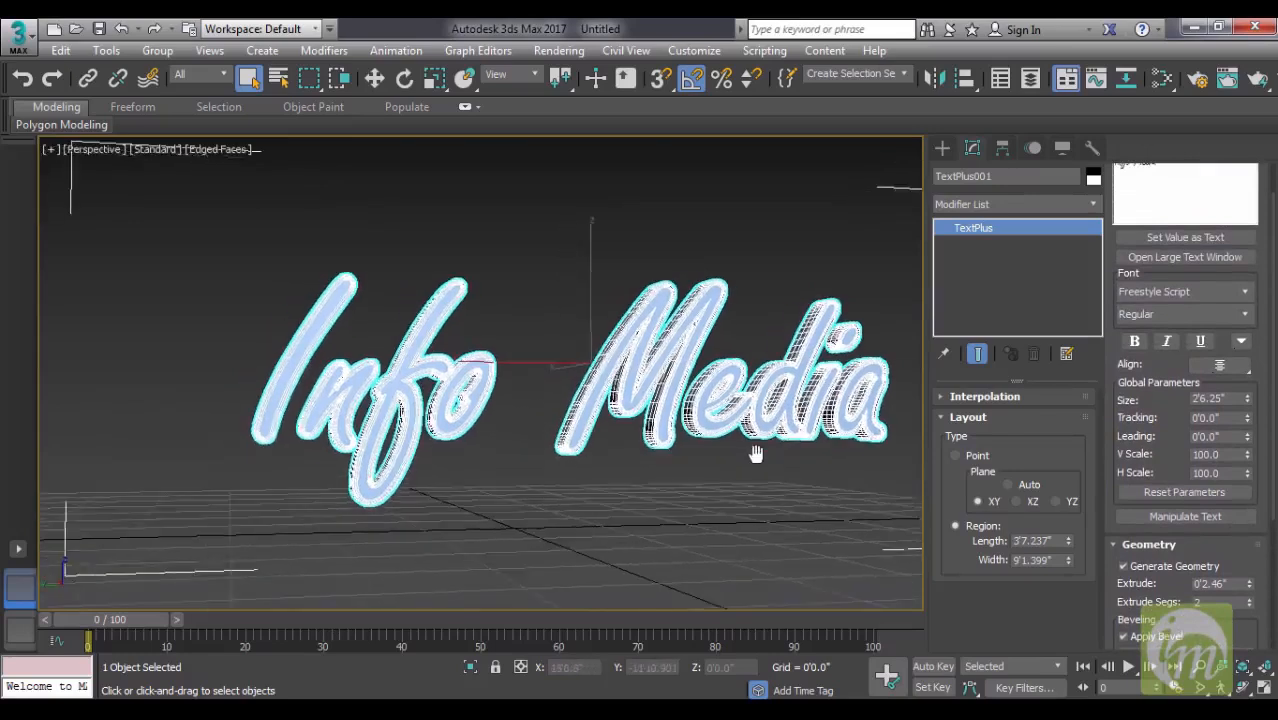
{"action": "scroll", "coordinate": [755, 454], "scroll_direction": "down", "scroll_amount": 4}
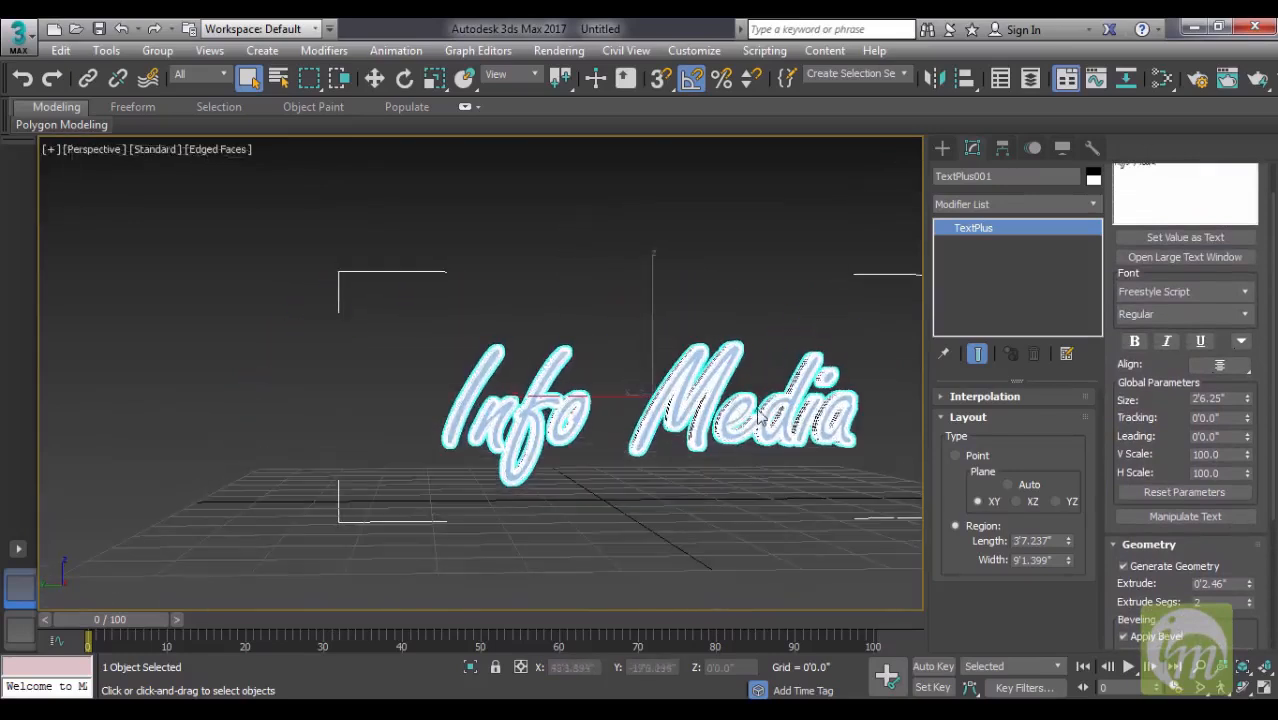
{"action": "scroll", "coordinate": [1170, 400], "scroll_direction": "up", "scroll_amount": 3}
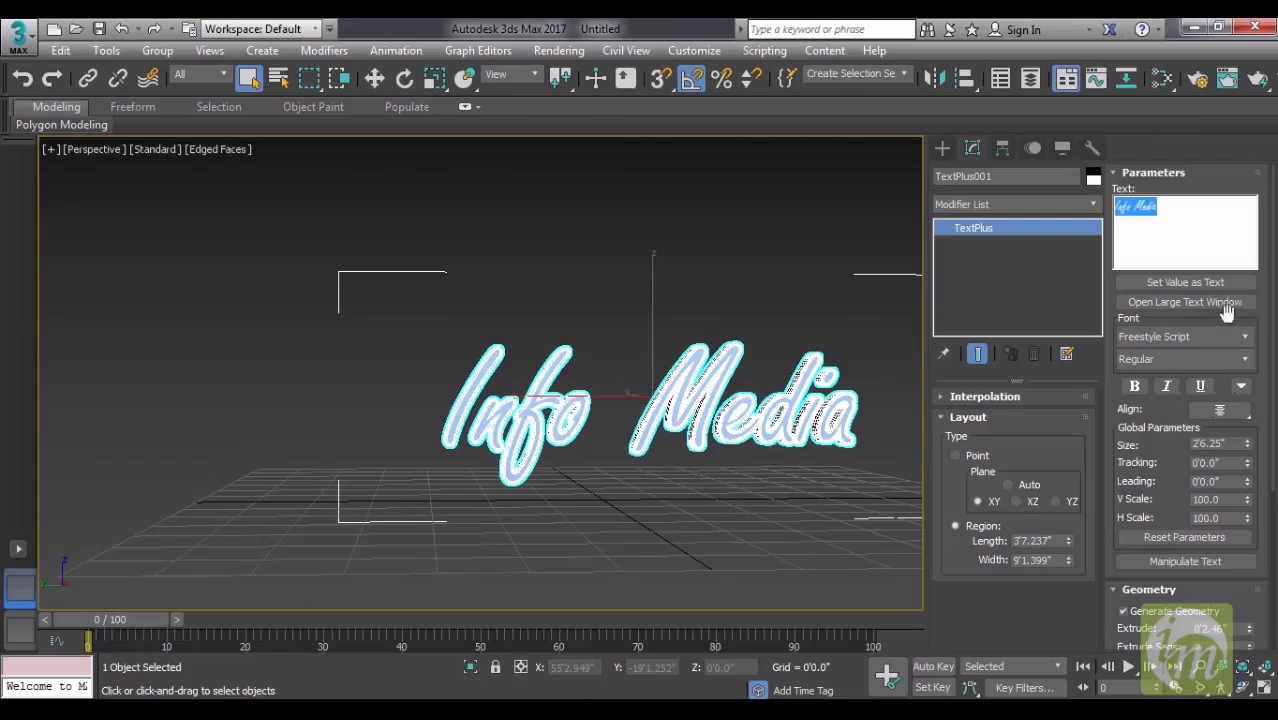
{"action": "left_click", "coordinate": [1237, 341]}
{"action": "left_click_drag", "start_coordinate": [1246, 226], "coordinate": [1247, 100]}
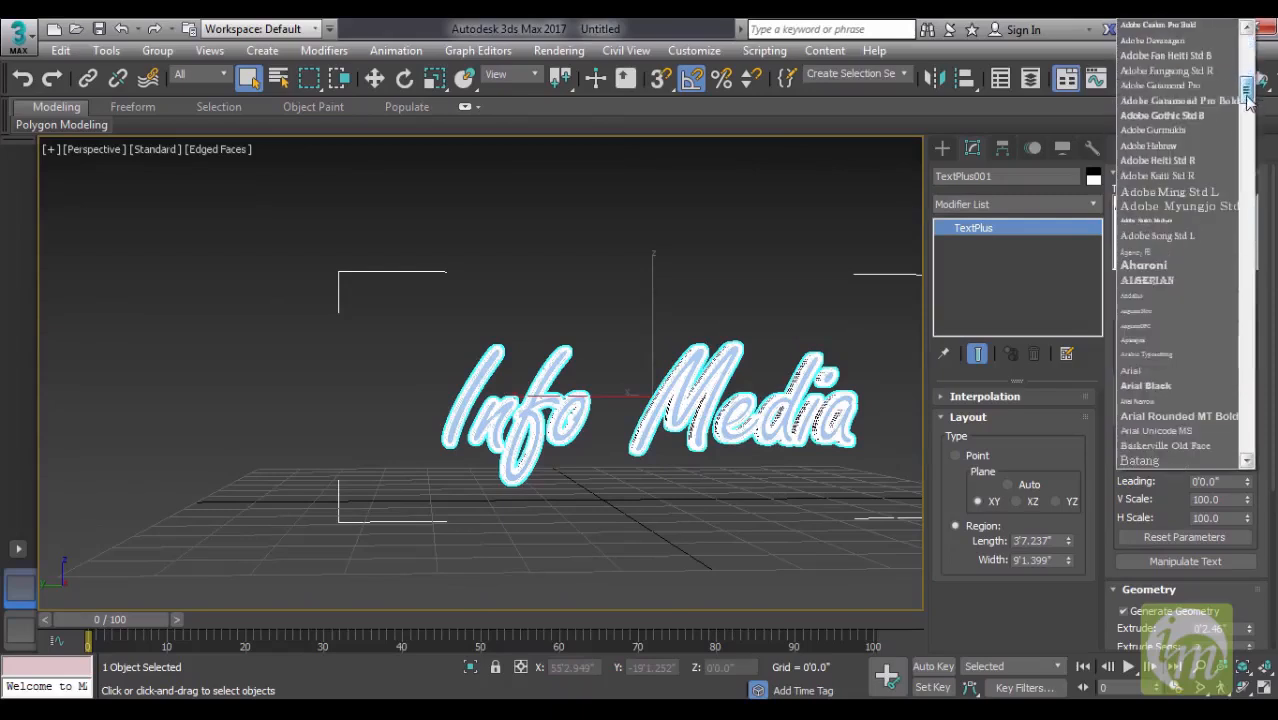
{"action": "left_click", "coordinate": [1159, 118]}
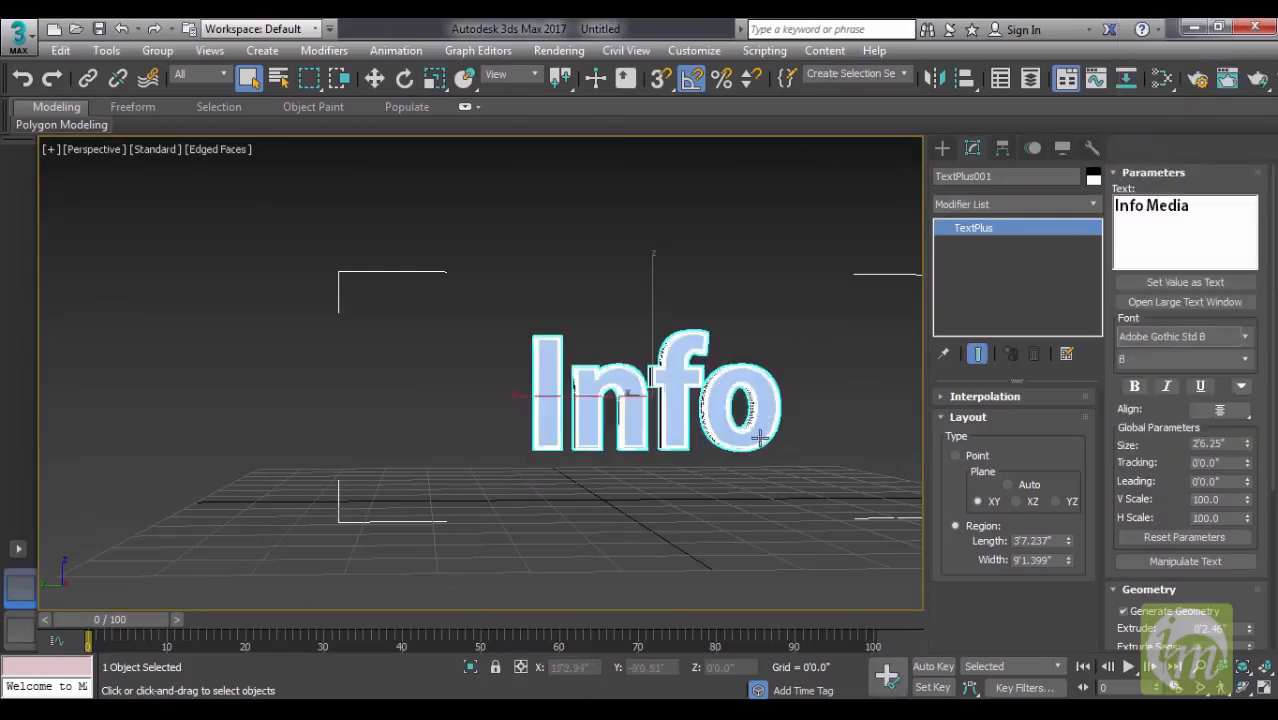
- Try the Arial Black font on the lettering
{"action": "middle_click_drag", "start_coordinate": [760, 438], "coordinate": [714, 452]}
{"action": "left_click", "coordinate": [1216, 346]}
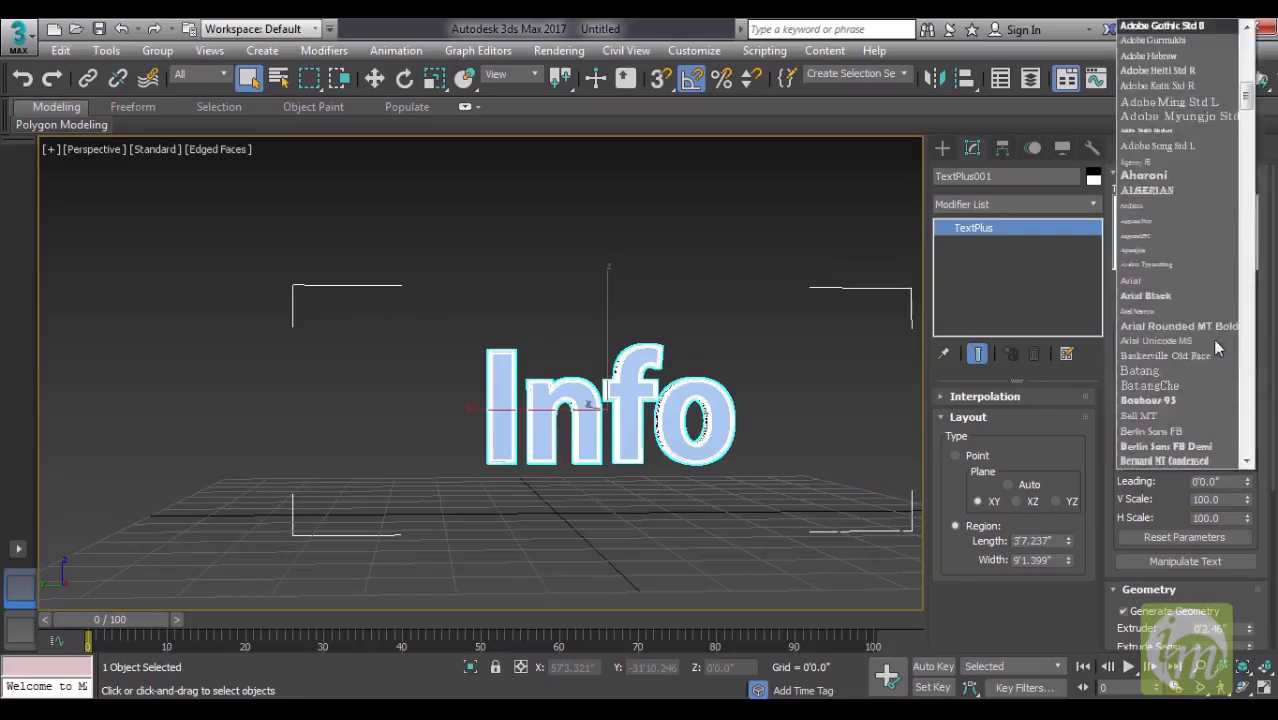
{"action": "left_click", "coordinate": [1190, 295]}
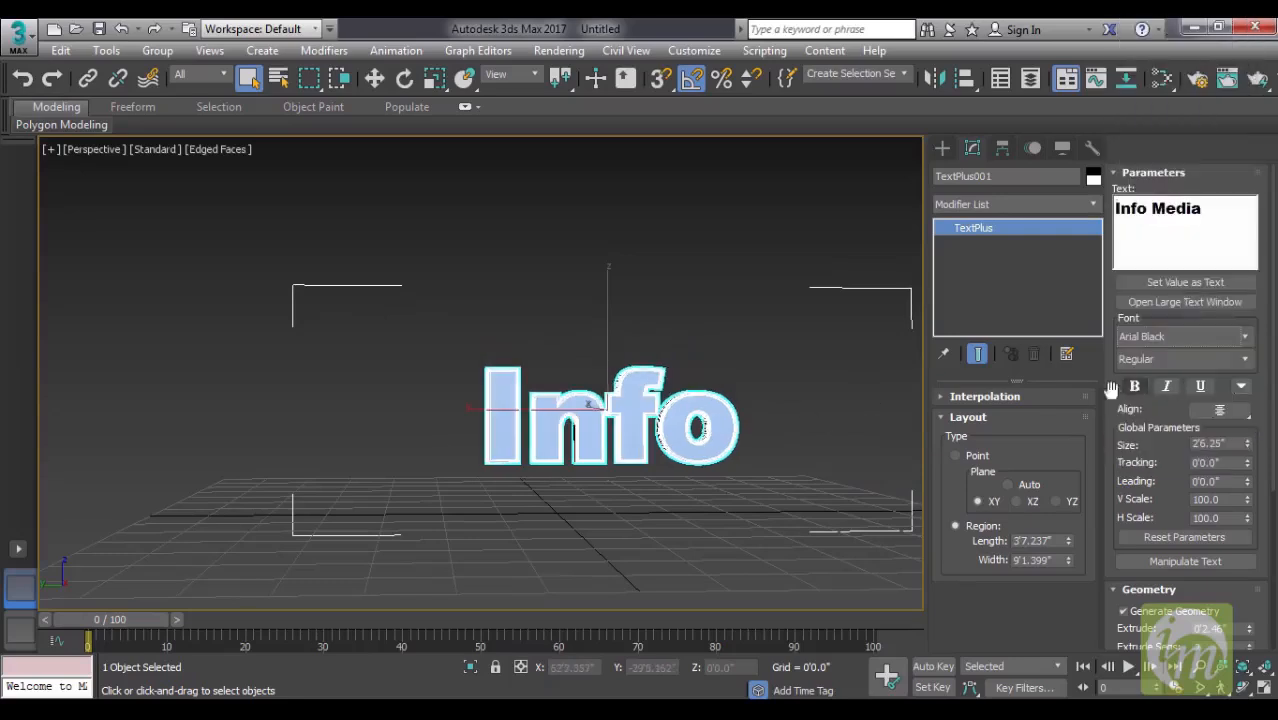
- Apply a lighter sans-serif font to the lettering and reduce the text size to 1'10.99"
{"action": "left_click", "coordinate": [1240, 336]}
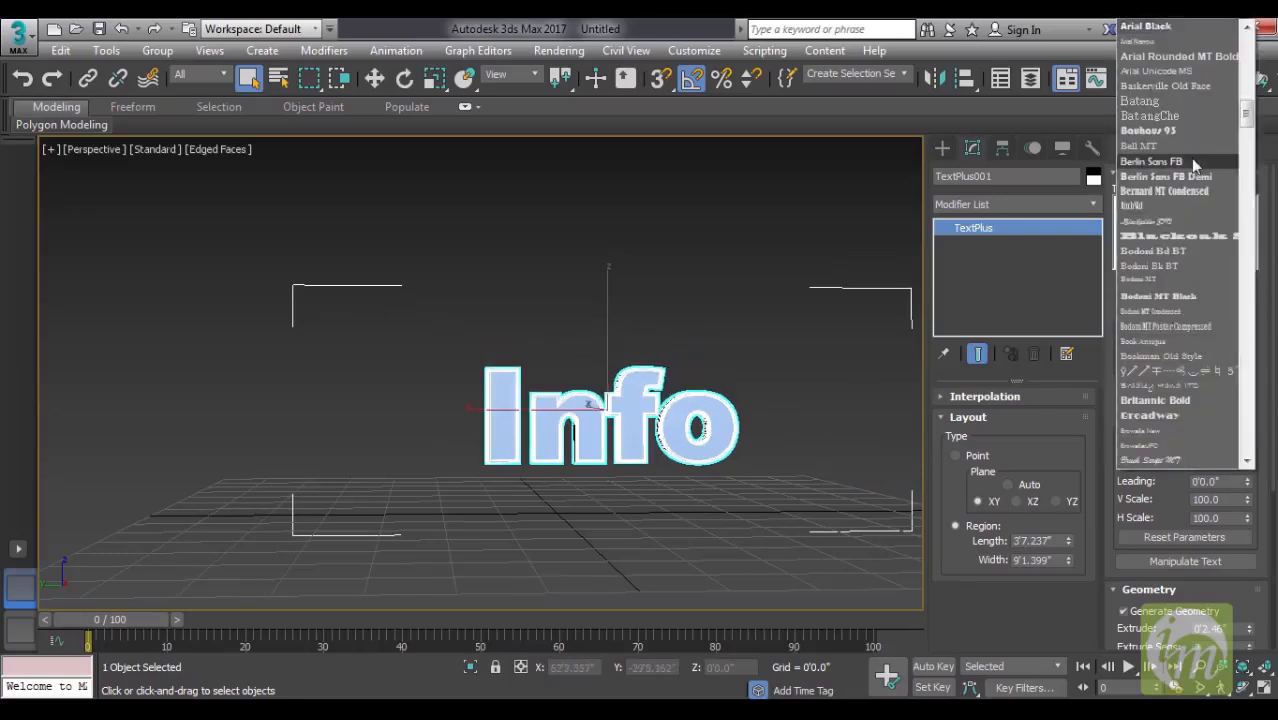
{"action": "scroll", "coordinate": [1190, 158], "scroll_direction": "up", "scroll_amount": 3}
{"action": "left_click", "coordinate": [1167, 57]}
{"action": "middle_click_drag", "start_coordinate": [723, 421], "coordinate": [727, 453]}
{"action": "left_click_drag", "start_coordinate": [1249, 448], "coordinate": [1247, 469]}
- Set the bevel depth to 0'0.65", the bevel push to 0.91 and the outline offset to -0'0.11"
{"action": "scroll", "coordinate": [1184, 498], "scroll_direction": "down", "scroll_amount": 5}
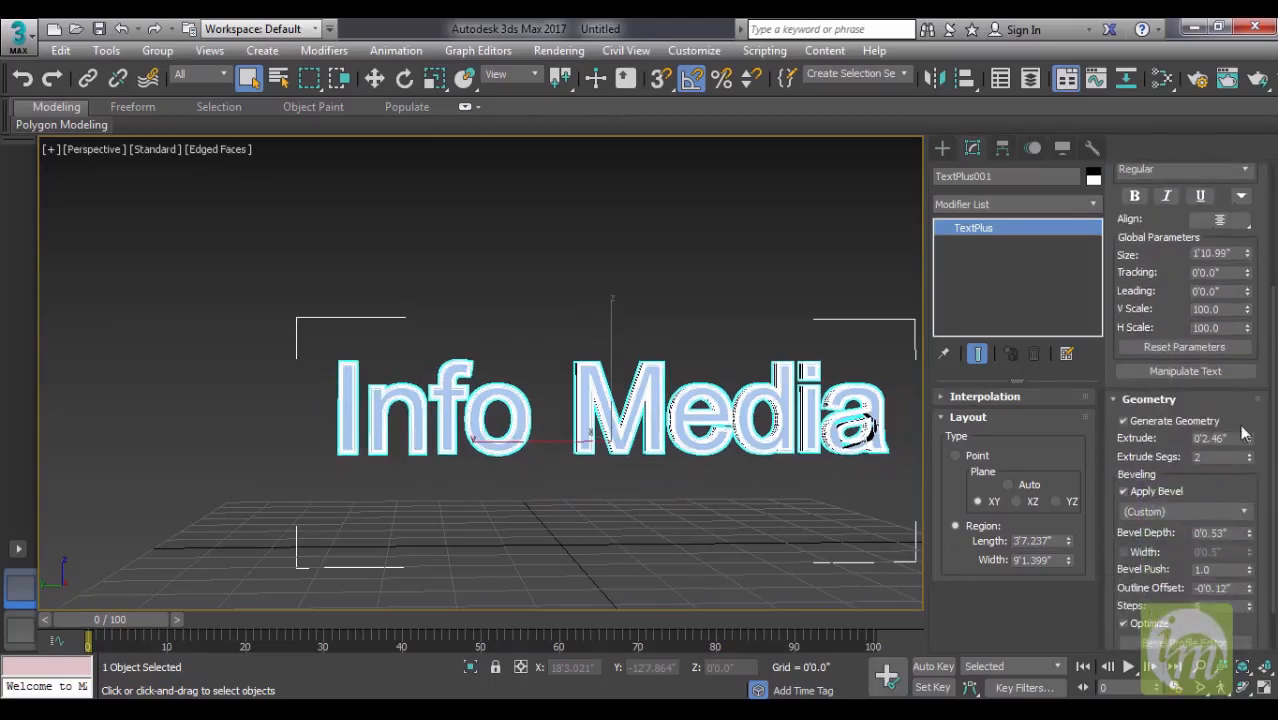
{"action": "scroll", "coordinate": [1218, 484], "scroll_direction": "down", "scroll_amount": 1}
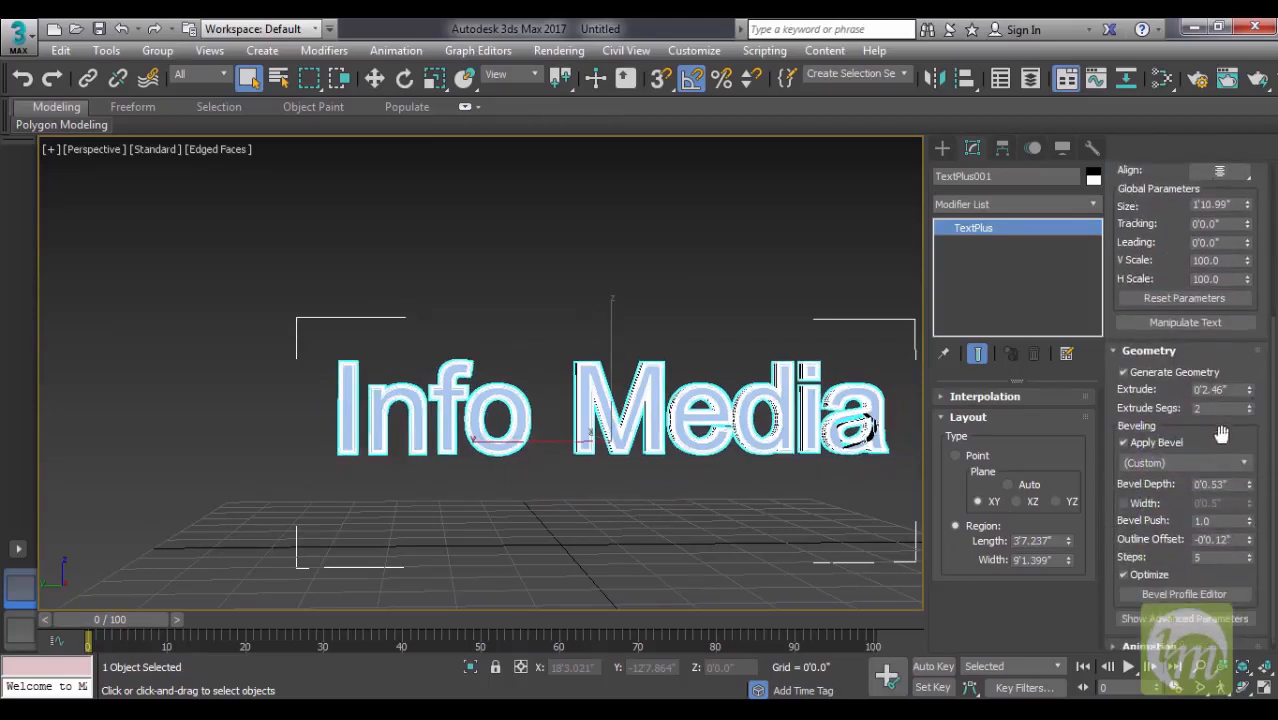
{"action": "left_click_drag", "start_coordinate": [1248, 484], "coordinate": [1251, 527]}
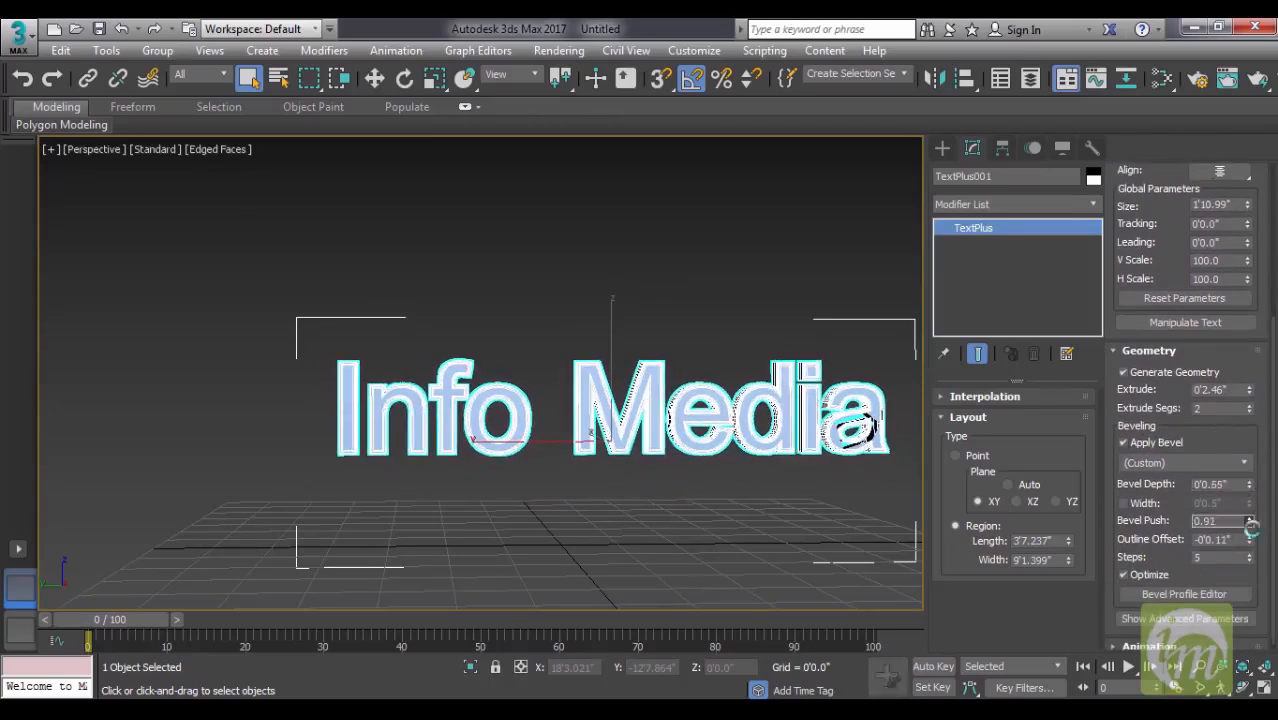
- Try the Concave bevel preset, ending with the Half Circle preset applied to the lettering
{"action": "left_click", "coordinate": [1240, 463]}
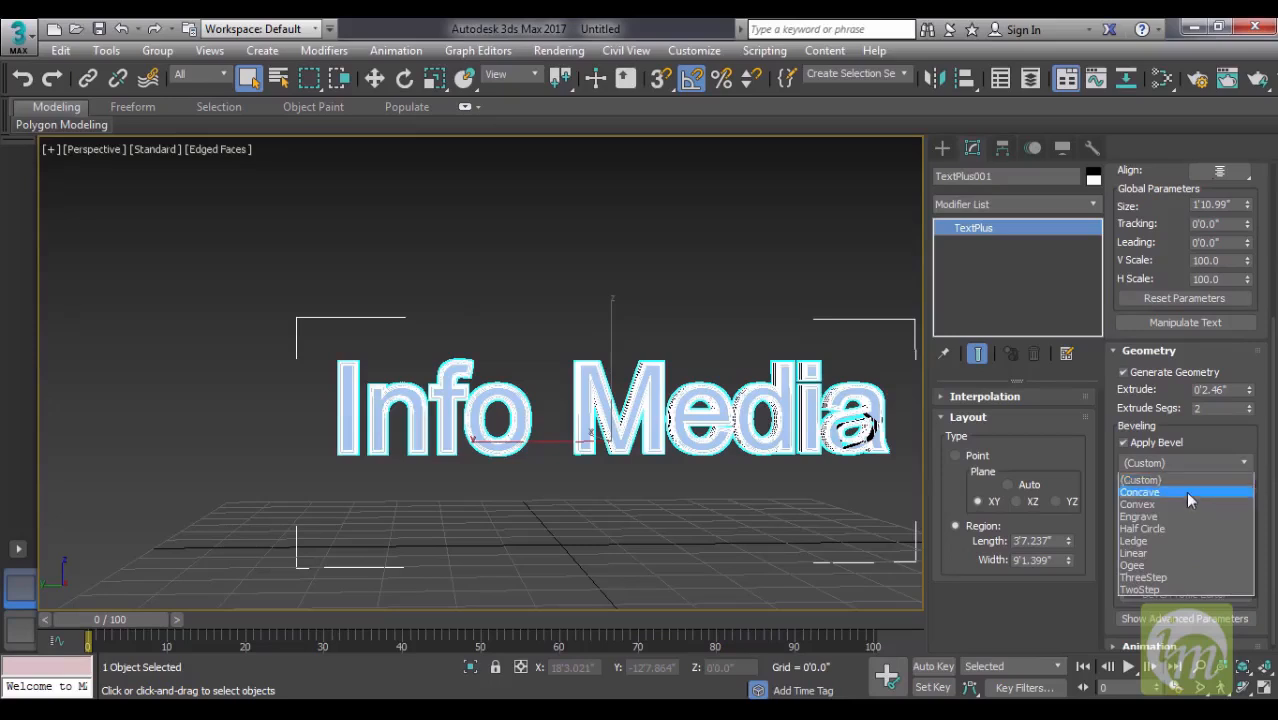
{"action": "left_click", "coordinate": [1185, 491]}
{"action": "left_click", "coordinate": [1205, 462]}
{"action": "left_click", "coordinate": [1182, 522]}
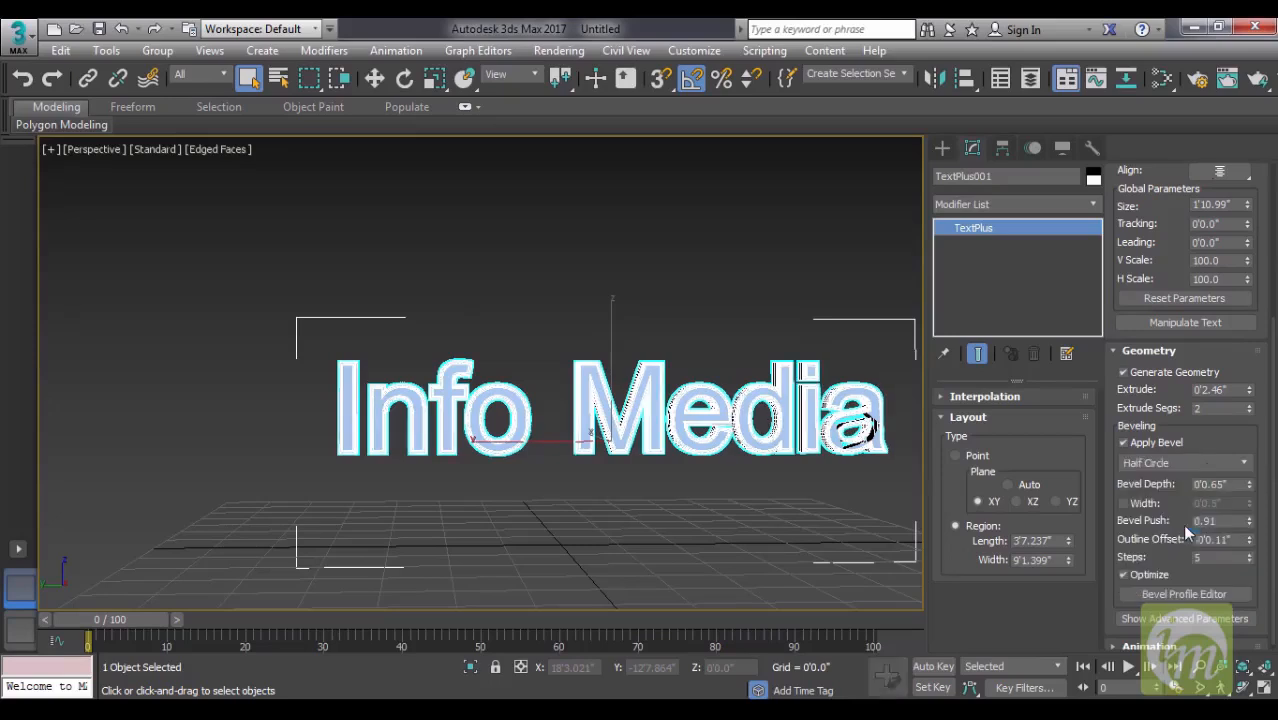
- Set the extrusion segments to 10 and enable a bevel width of 0'0.27"
{"action": "left_click", "coordinate": [1249, 398]}
{"action": "left_click_drag", "start_coordinate": [1206, 436], "coordinate": [1249, 390]}
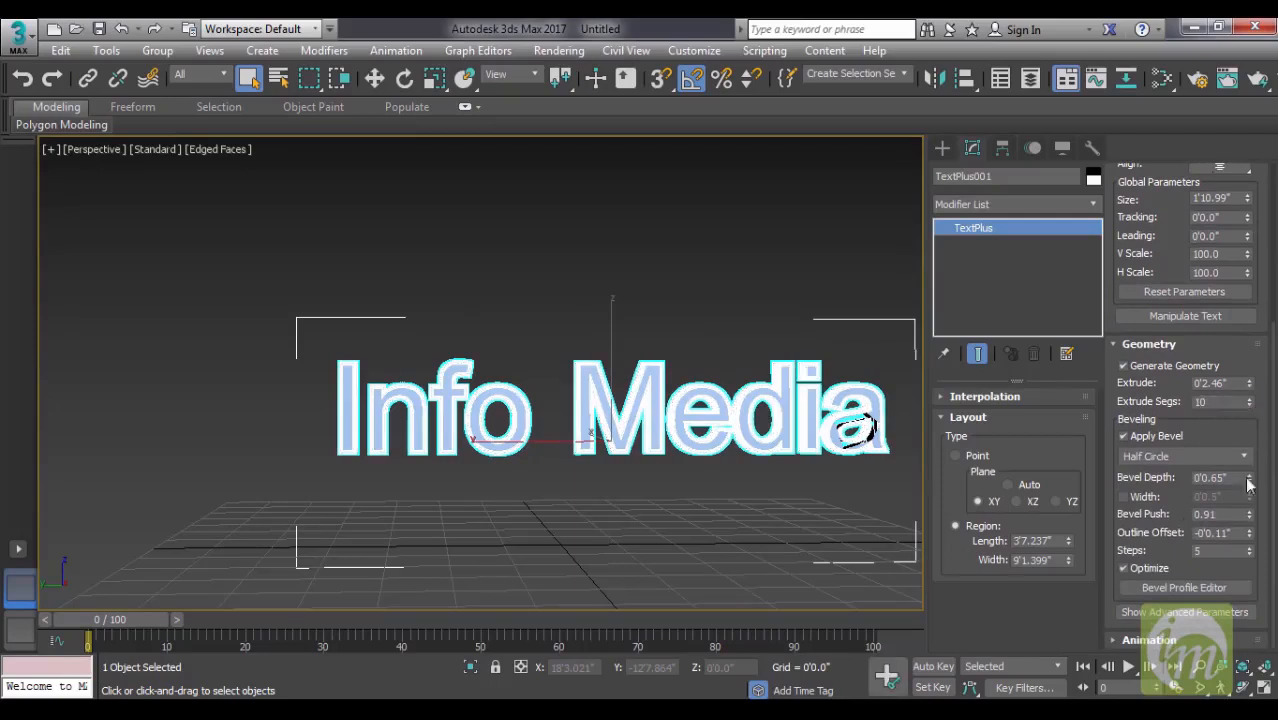
{"action": "left_click", "coordinate": [1124, 497]}
{"action": "left_click_drag", "start_coordinate": [1249, 497], "coordinate": [1250, 516]}
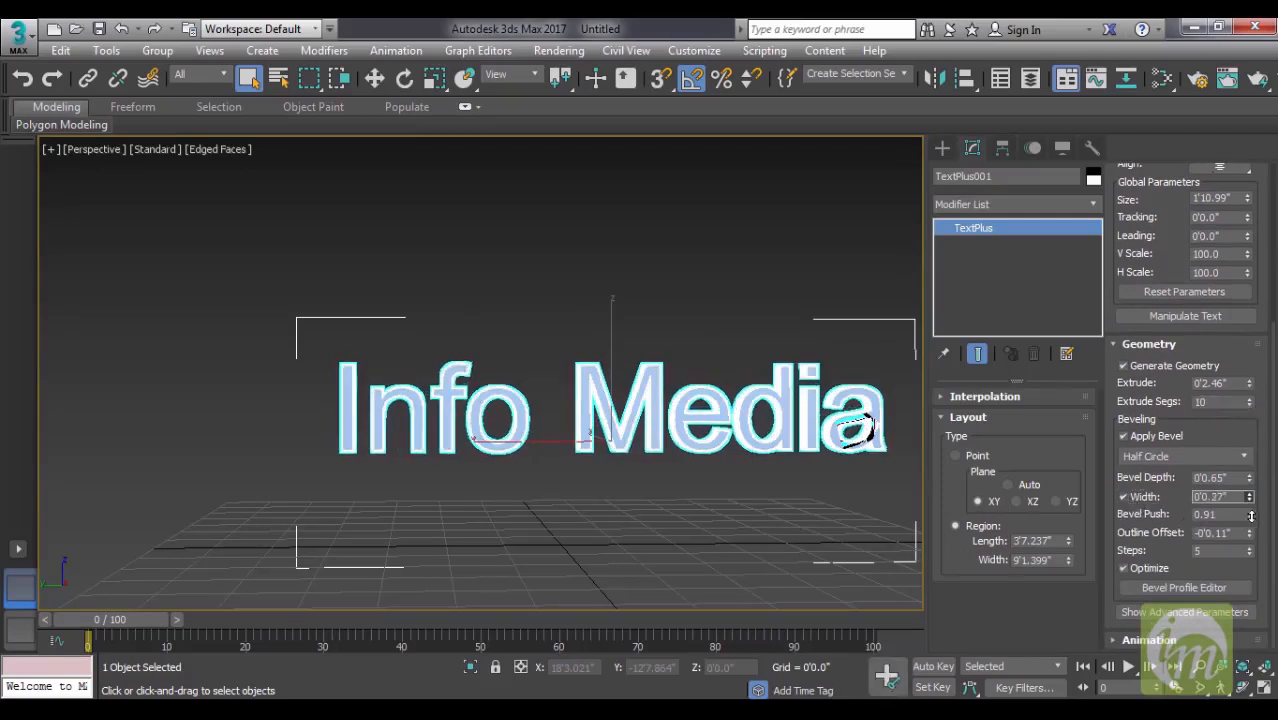
- Examine the distorted letter a up close, then set the bevel push to 1.09 and the outline offset to 0'0.17"
{"action": "scroll", "coordinate": [806, 432], "scroll_direction": "up", "scroll_amount": 6}
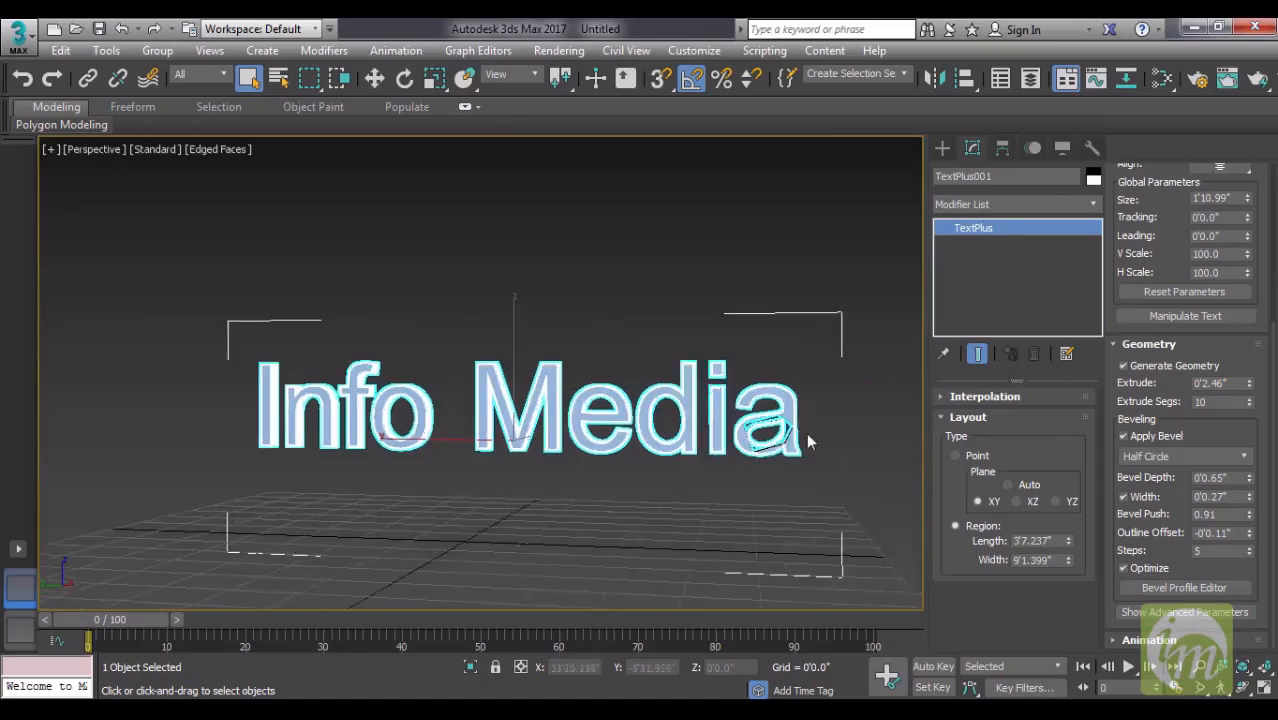
{"action": "middle_click_drag", "start_coordinate": [766, 456], "coordinate": [738, 455], "text": "alt"}
{"action": "middle_click_drag", "start_coordinate": [638, 415], "coordinate": [730, 406], "text": "alt"}
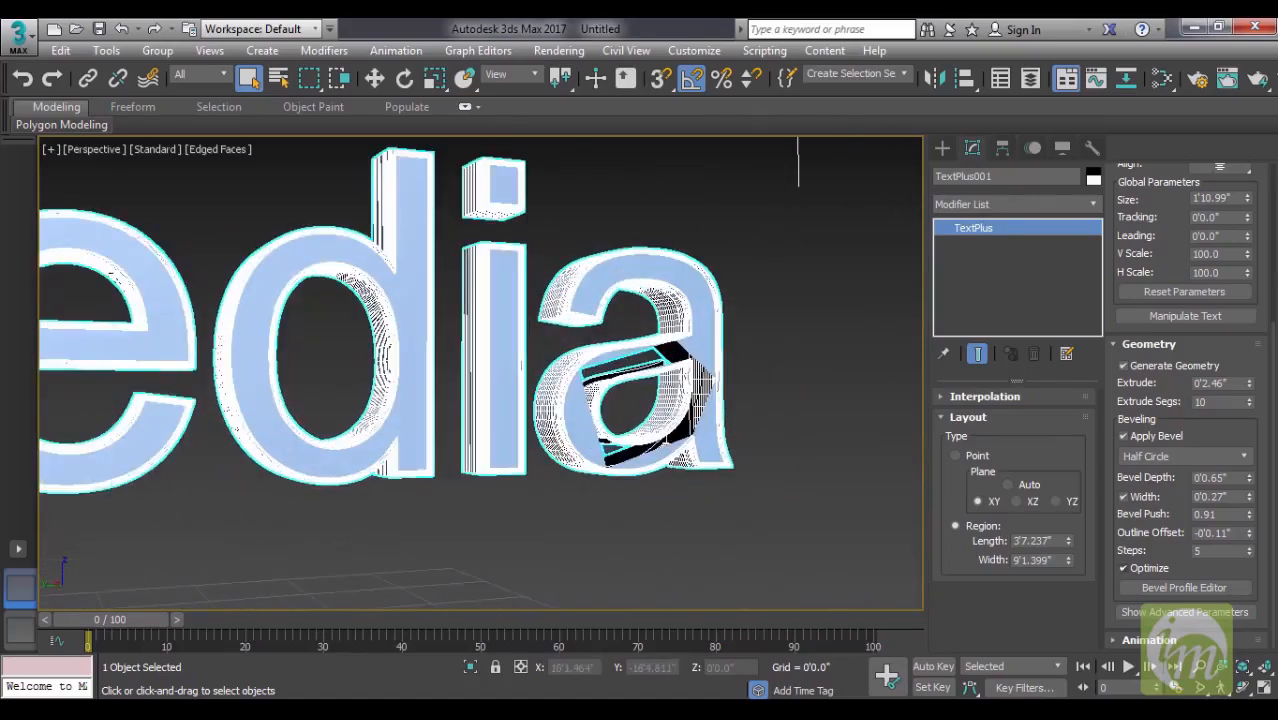
{"action": "mouse_move", "coordinate": [1249, 518]}
{"action": "left_mouse_down"}
{"action": "mouse_move", "coordinate": [1250, 535]}
{"action": "mouse_move", "coordinate": [1251, 505]}
{"action": "left_mouse_up"}
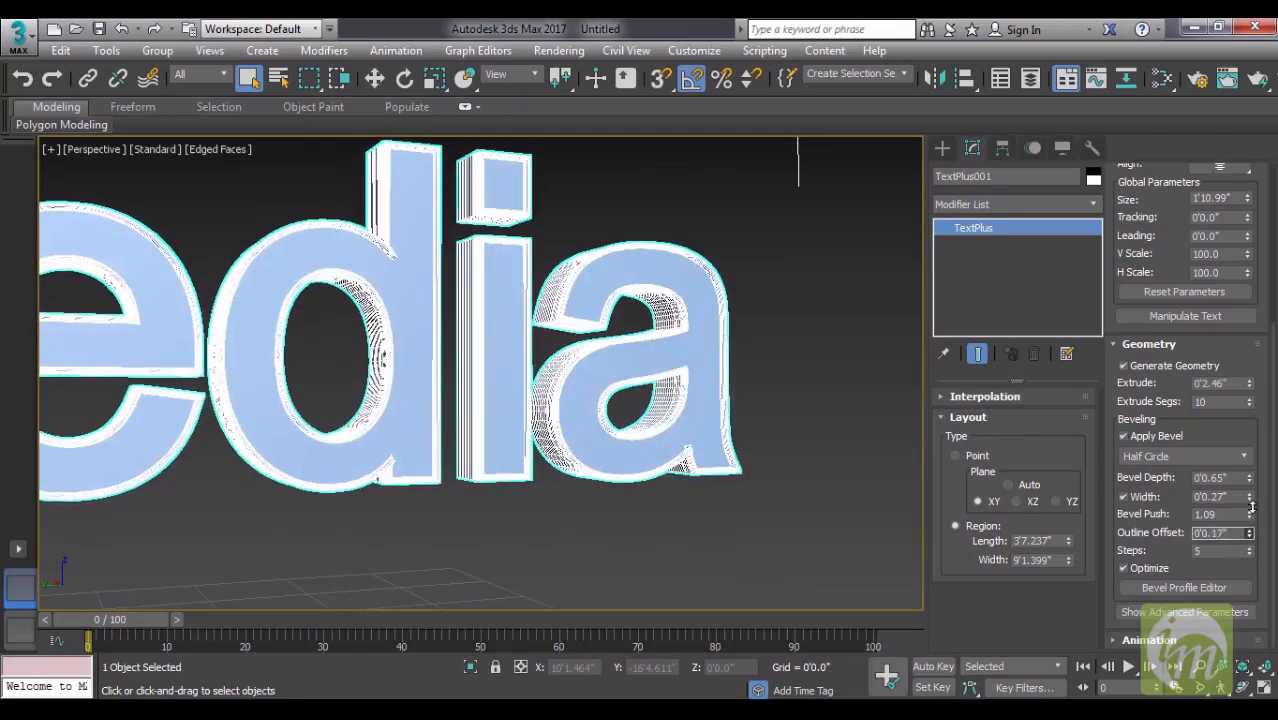
- Inspect the beveled Info Media lettering from different angles and distances
{"action": "middle_click_drag", "start_coordinate": [667, 465], "coordinate": [762, 463], "text": "alt"}
{"action": "scroll", "coordinate": [545, 488], "scroll_direction": "down", "scroll_amount": 2}
{"action": "scroll", "coordinate": [675, 459], "scroll_direction": "down", "scroll_amount": 3}
{"action": "scroll", "coordinate": [632, 484], "scroll_direction": "down", "scroll_amount": 2}
{"action": "scroll", "coordinate": [747, 448], "scroll_direction": "up", "scroll_amount": 3}
{"action": "scroll", "coordinate": [770, 463], "scroll_direction": "down", "scroll_amount": 3}
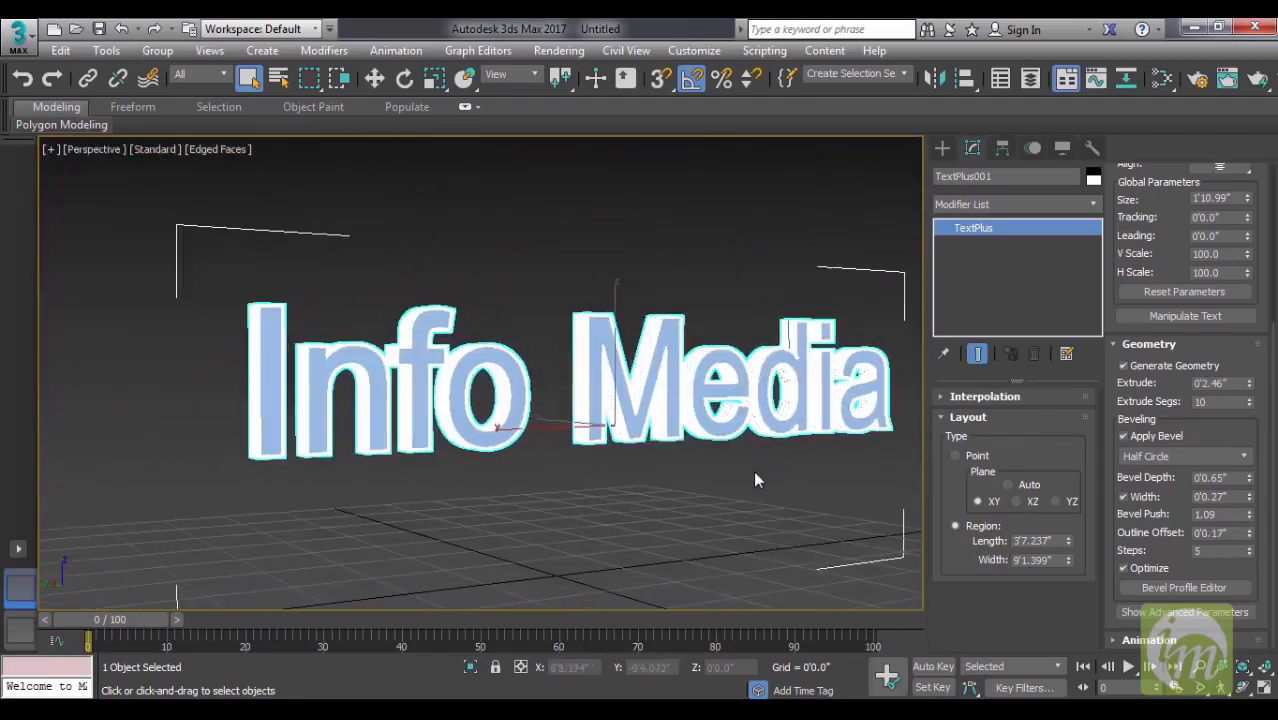
{"action": "middle_click_drag", "start_coordinate": [760, 403], "coordinate": [680, 405], "text": "alt"}
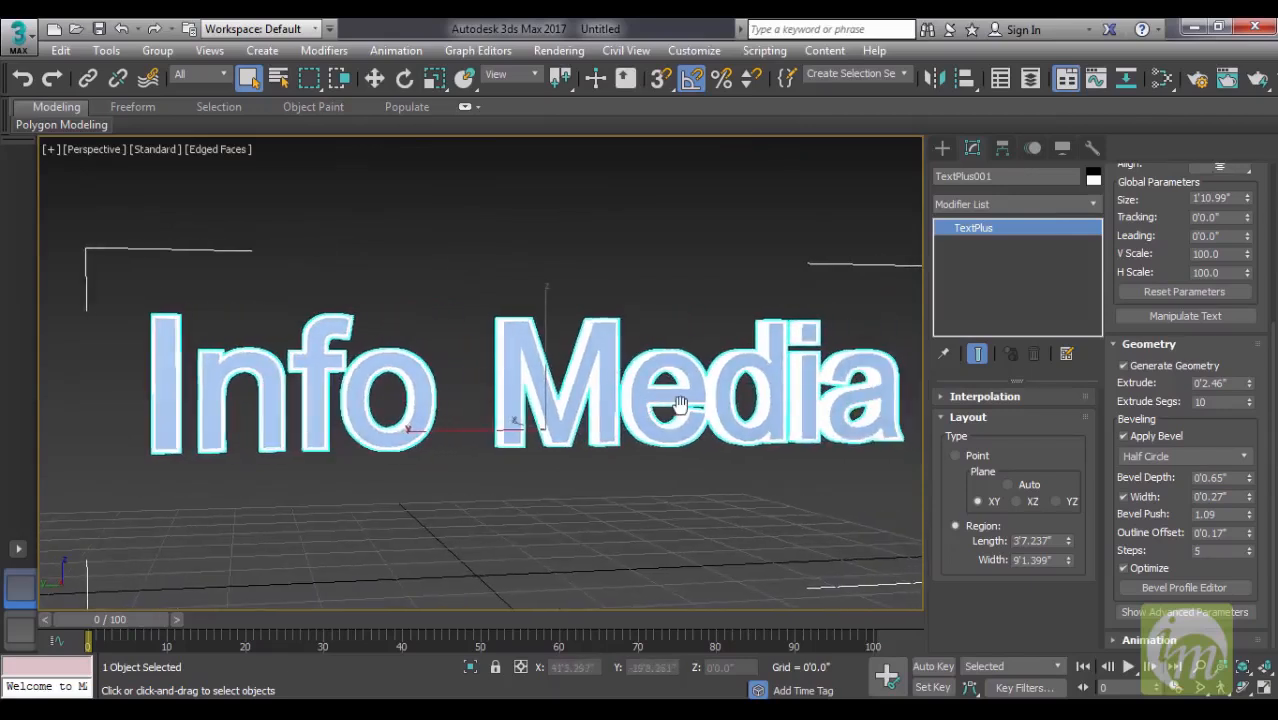
- Turn on Manipulate Text and try adjusting the kerning of the letter n in Info
{"action": "left_click", "coordinate": [1180, 316]}
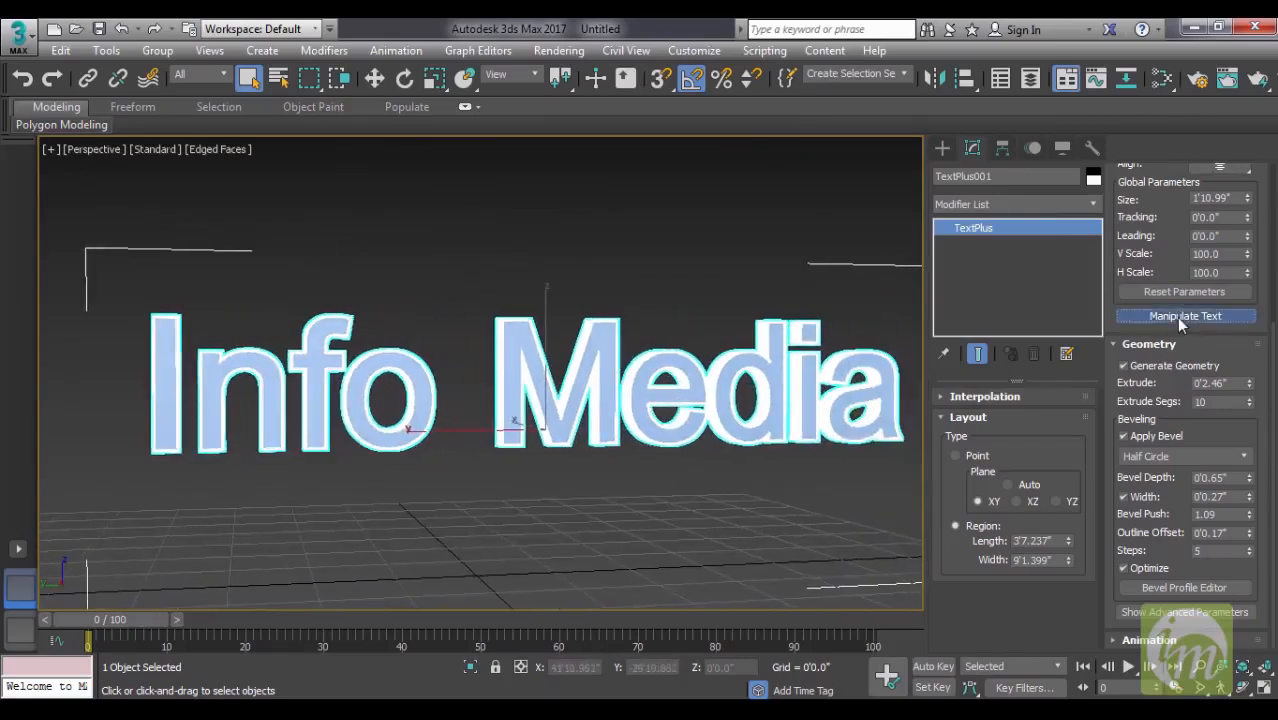
{"action": "scroll", "coordinate": [620, 410], "scroll_direction": "down", "scroll_amount": 4}
{"action": "mouse_move", "coordinate": [738, 441]}
{"action": "middle_mouse_down", "text": "alt"}
{"action": "mouse_move", "coordinate": [650, 447]}
{"action": "mouse_move", "coordinate": [725, 450]}
{"action": "middle_mouse_up", "text": "alt"}
{"action": "middle_click_drag", "start_coordinate": [645, 477], "coordinate": [752, 436], "text": "alt"}
{"action": "scroll", "coordinate": [756, 434], "scroll_direction": "up", "scroll_amount": 3}
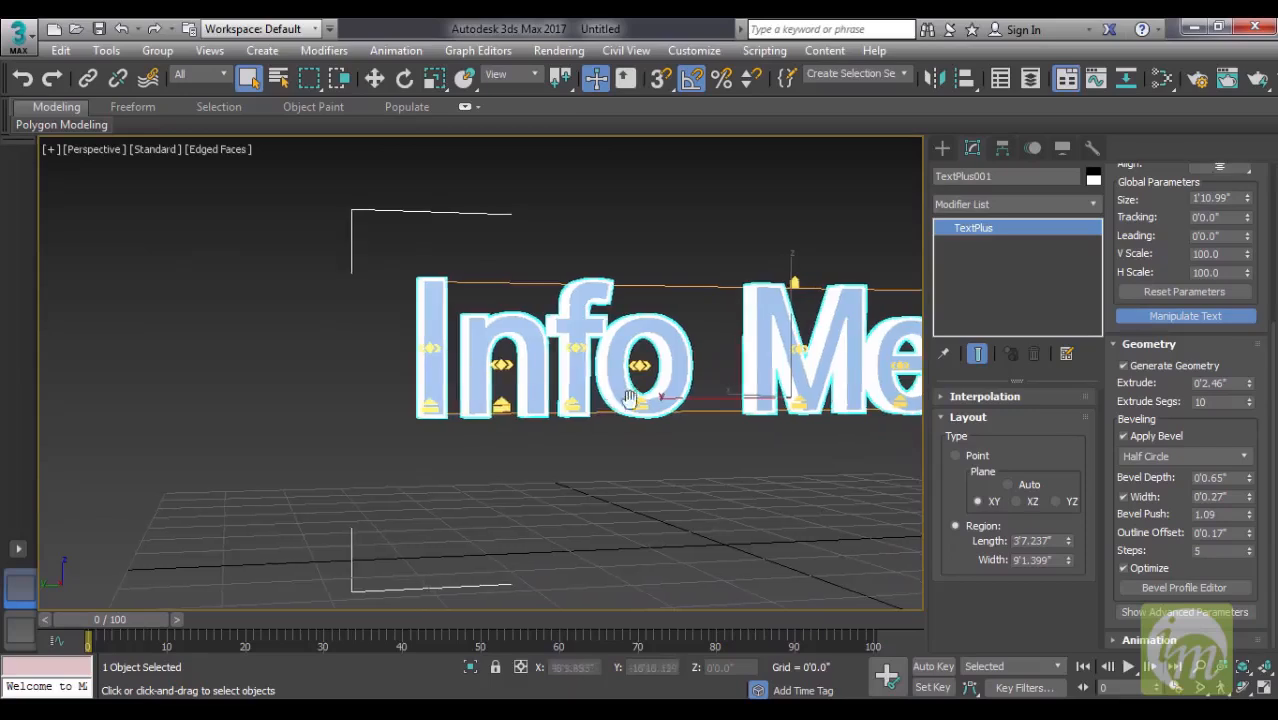
{"action": "scroll", "coordinate": [445, 380], "scroll_direction": "up", "scroll_amount": 3}
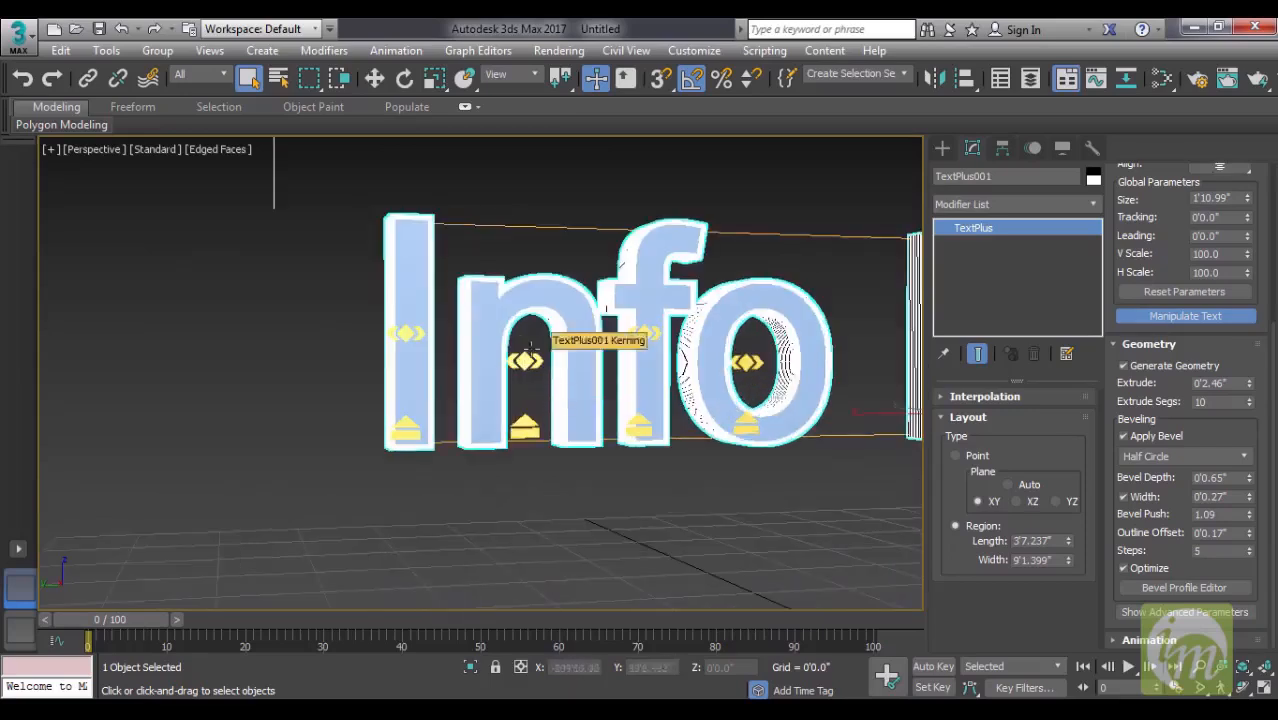
{"action": "middle_click_drag", "start_coordinate": [604, 397], "coordinate": [538, 461]}
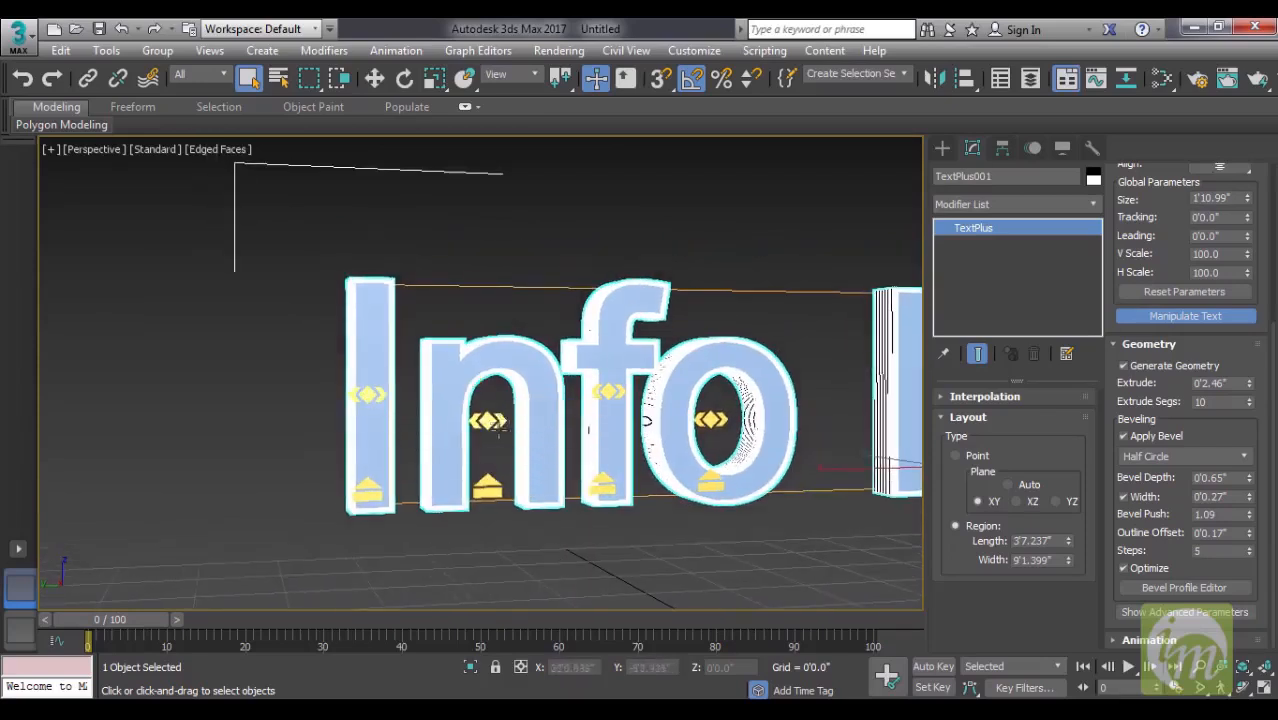
{"action": "scroll", "coordinate": [490, 424], "scroll_direction": "down", "scroll_amount": 2}
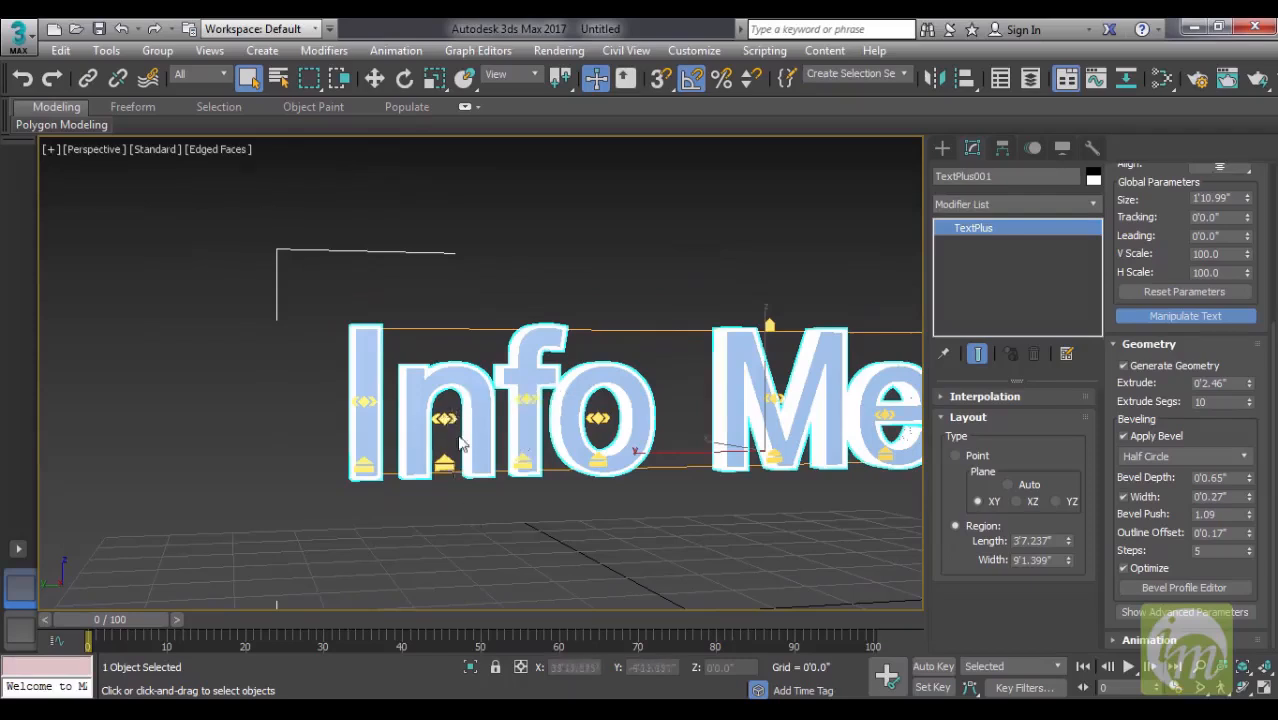
{"action": "mouse_move", "coordinate": [449, 420]}
{"action": "left_mouse_down"}
{"action": "mouse_move", "coordinate": [490, 425]}
{"action": "mouse_move", "coordinate": [453, 426]}
{"action": "left_mouse_up"}
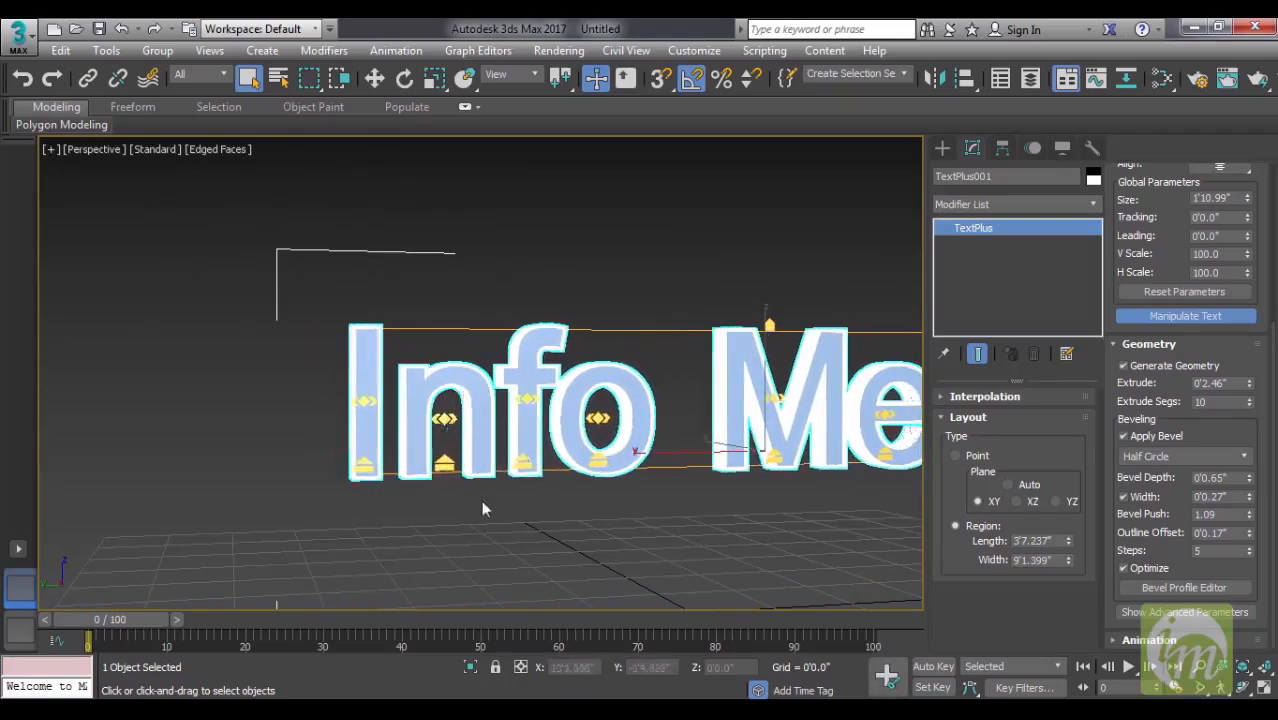
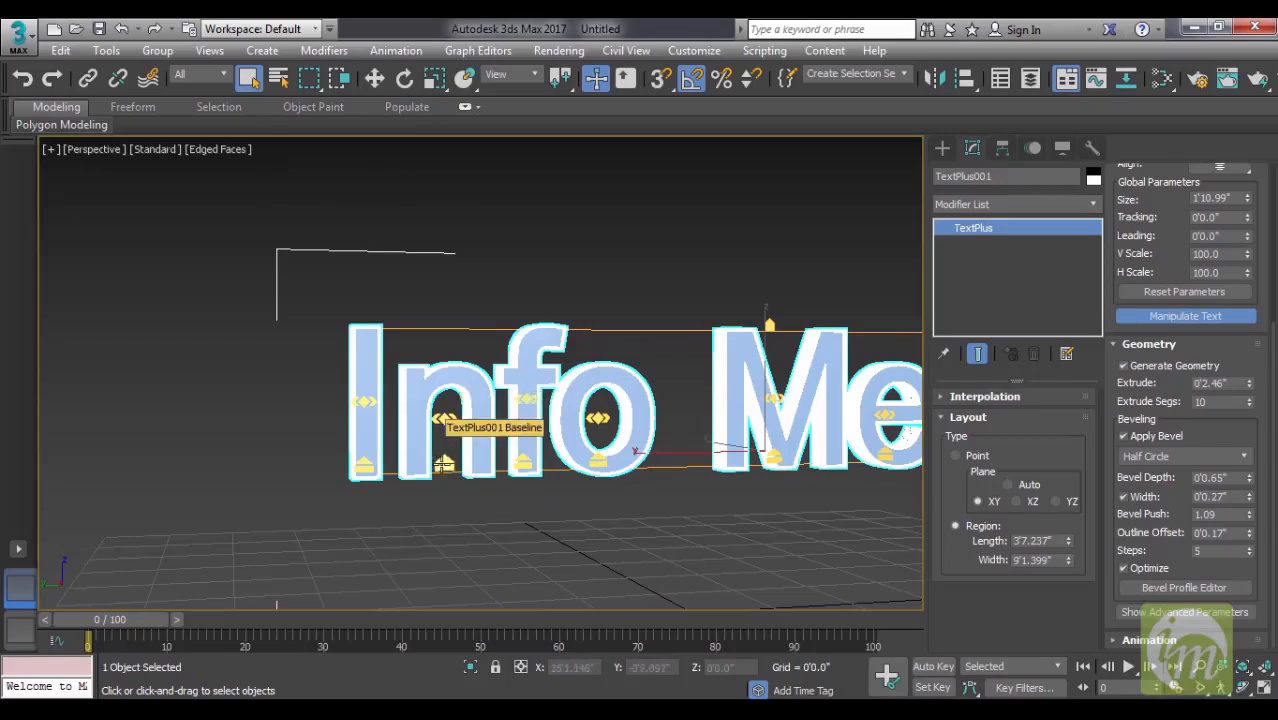
- Try shifting the baseline of the letter n in Info, then deselect and reselect the lettering
{"action": "mouse_move", "coordinate": [444, 463]}
{"action": "left_mouse_down"}
{"action": "mouse_move", "coordinate": [444, 390]}
{"action": "mouse_move", "coordinate": [444, 463]}
{"action": "left_mouse_up"}
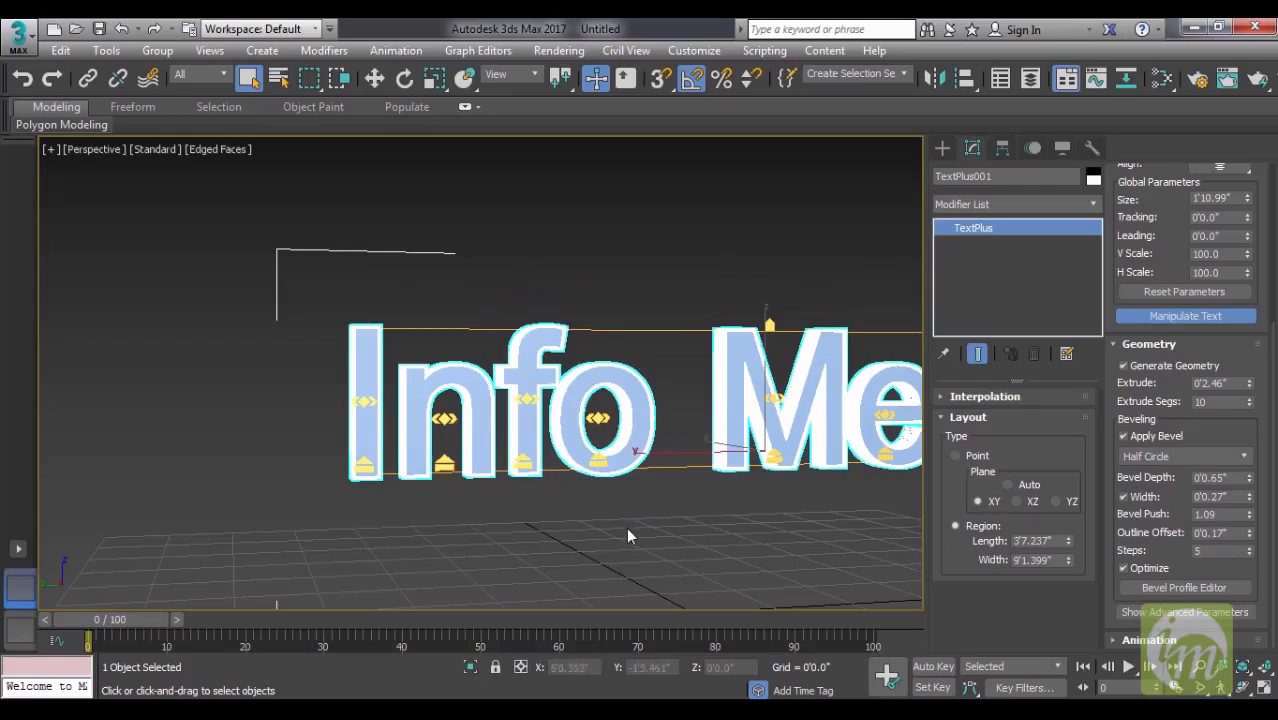
{"action": "left_click", "coordinate": [598, 507]}
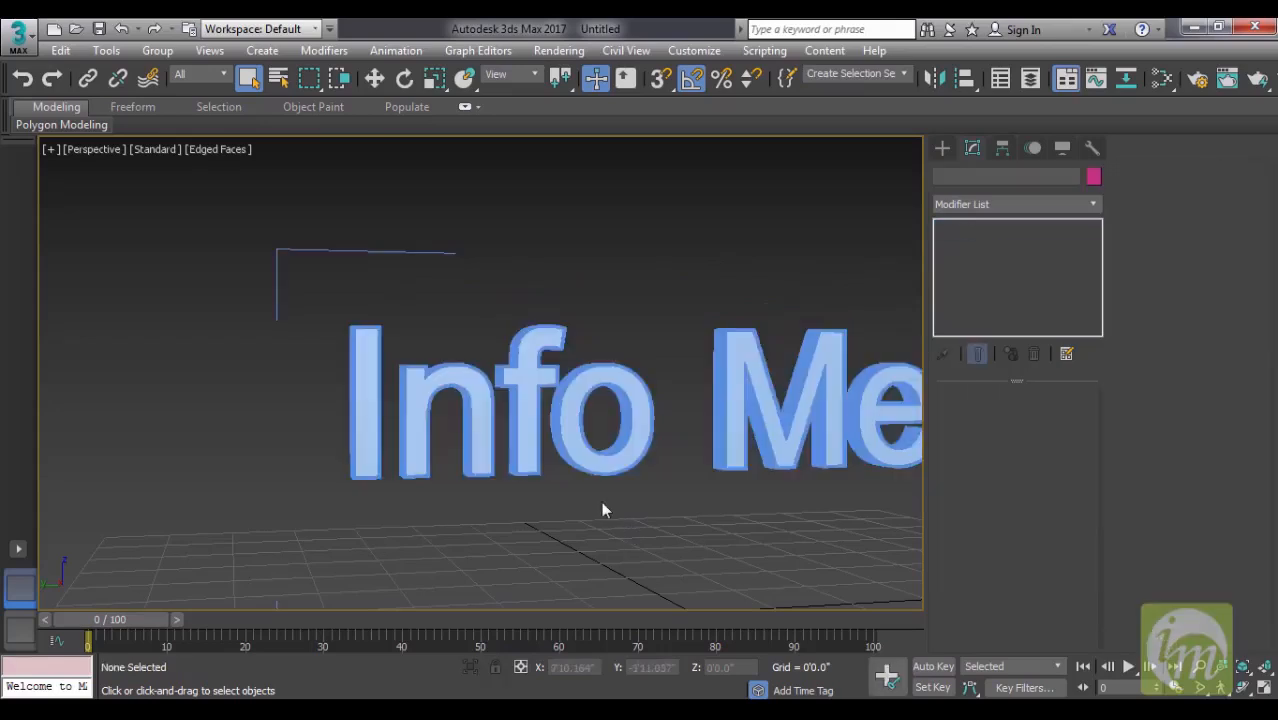
{"action": "left_click", "coordinate": [597, 462]}
{"action": "middle_click_drag", "start_coordinate": [597, 465], "coordinate": [508, 512], "text": "alt"}
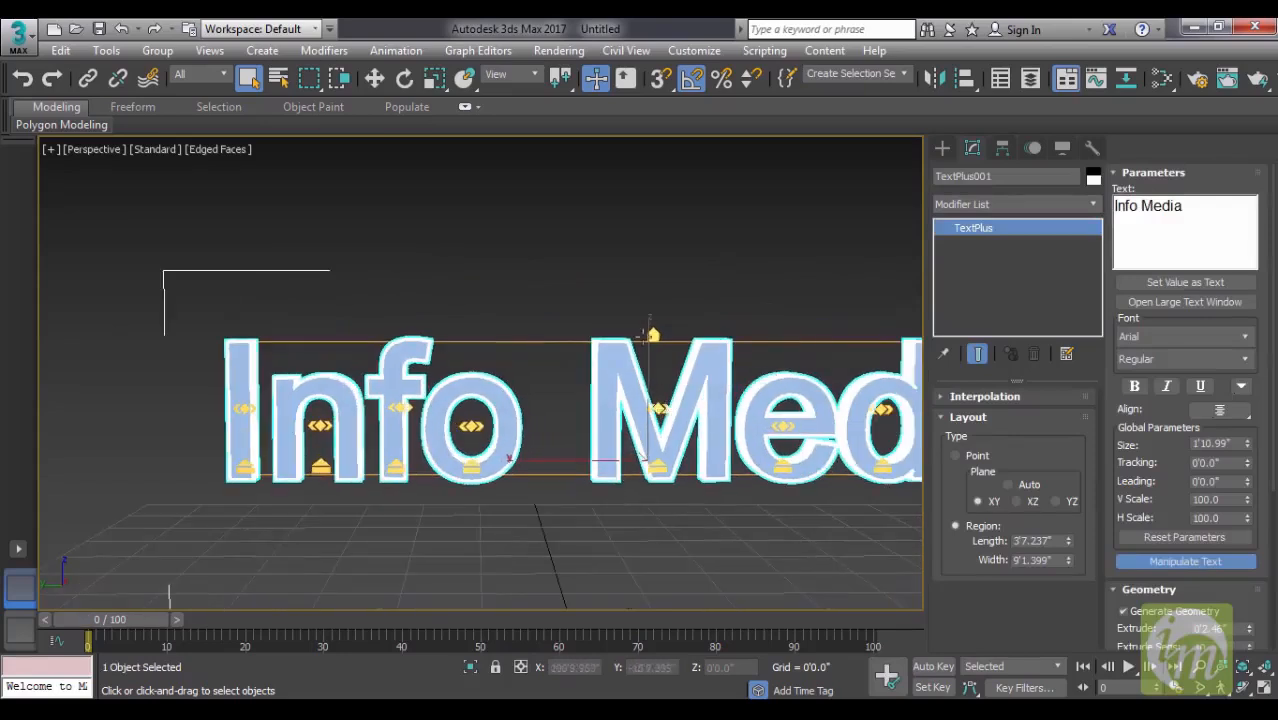
- Try reducing the height of the whole Info Media lettering with its Y scale and X scale manipulators
{"action": "mouse_move", "coordinate": [652, 334]}
{"action": "left_mouse_down"}
{"action": "mouse_move", "coordinate": [656, 217]}
{"action": "mouse_move", "coordinate": [653, 341]}
{"action": "left_mouse_up"}
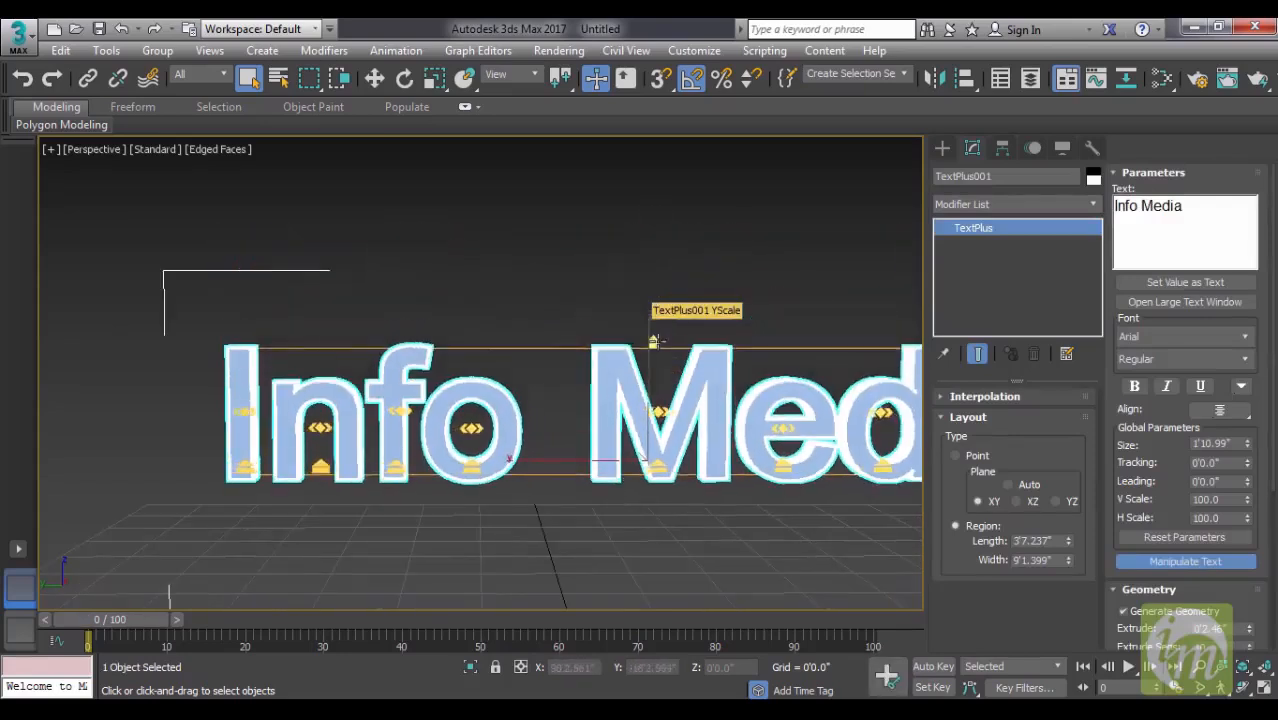
{"action": "key", "text": "z"}
{"action": "mouse_move", "coordinate": [807, 355]}
{"action": "left_mouse_down"}
{"action": "mouse_move", "coordinate": [820, 332]}
{"action": "mouse_move", "coordinate": [700, 360]}
{"action": "mouse_move", "coordinate": [780, 366]}
{"action": "mouse_move", "coordinate": [747, 388]}
{"action": "mouse_move", "coordinate": [803, 360]}
{"action": "left_mouse_up"}
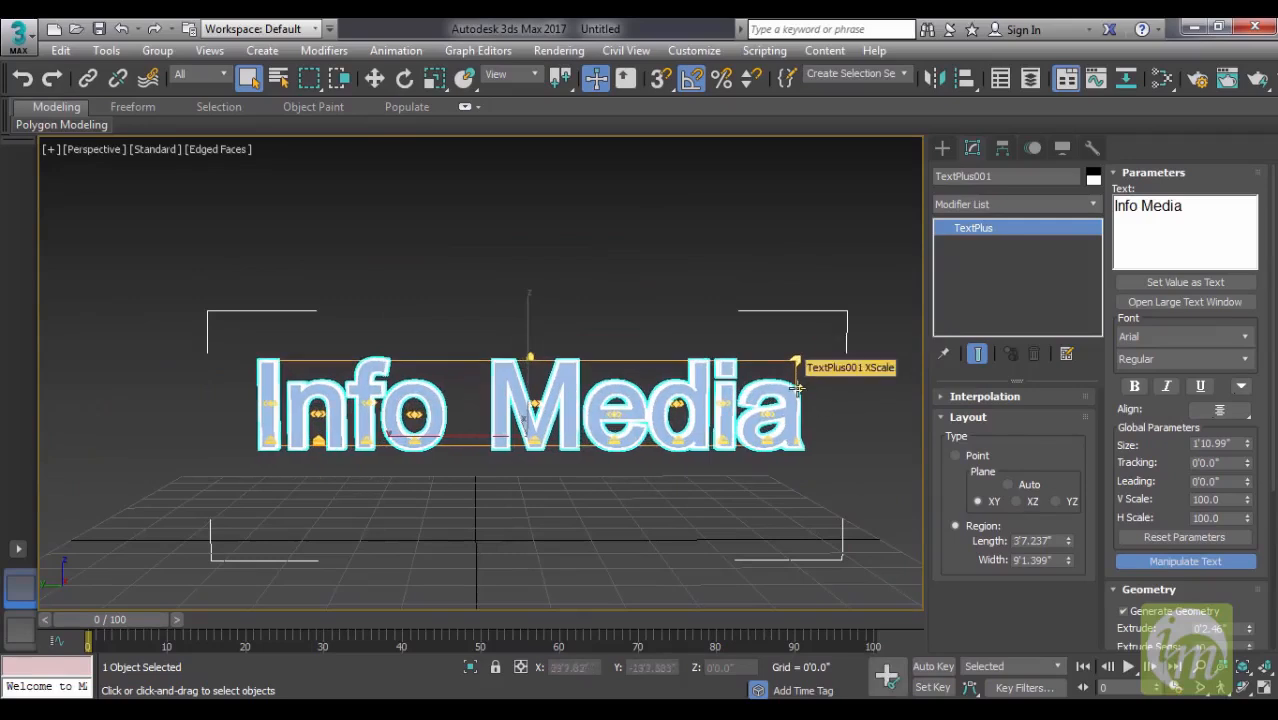
{"action": "mouse_move", "coordinate": [797, 388]}
{"action": "left_mouse_down"}
{"action": "mouse_move", "coordinate": [690, 392]}
{"action": "mouse_move", "coordinate": [797, 392]}
{"action": "left_mouse_up"}
{"action": "left_click_drag", "start_coordinate": [530, 354], "coordinate": [540, 343]}
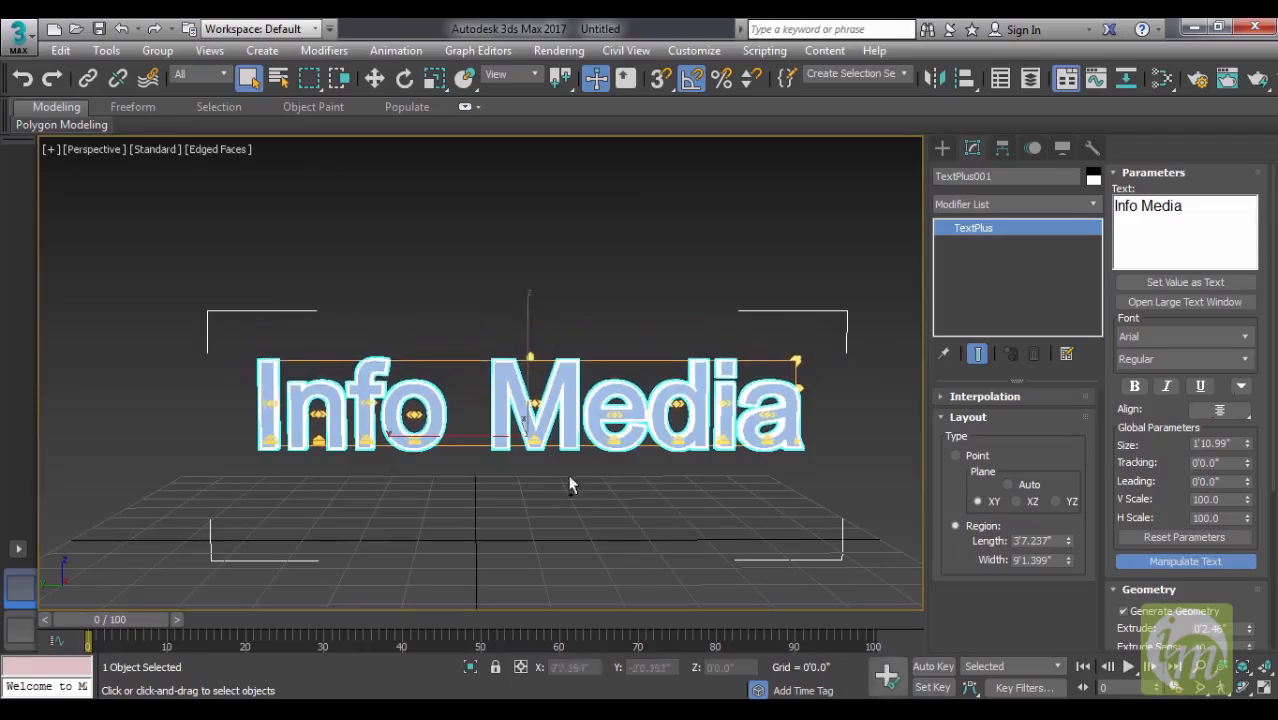
- Try widening the kerning of the letters in Info and undo the kerning and height changes
{"action": "middle_click_drag", "start_coordinate": [571, 486], "coordinate": [650, 486]}
{"action": "left_click_drag", "start_coordinate": [401, 404], "coordinate": [410, 404]}
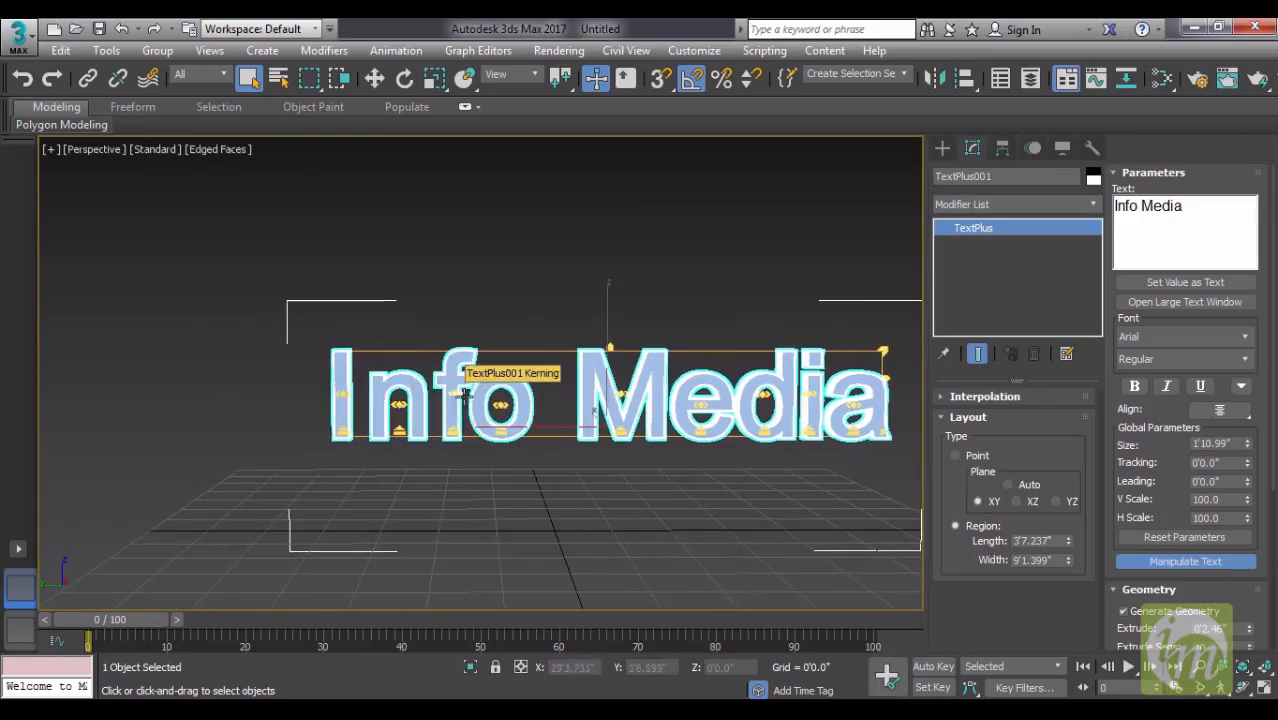
{"action": "left_click_drag", "start_coordinate": [508, 405], "coordinate": [518, 405]}
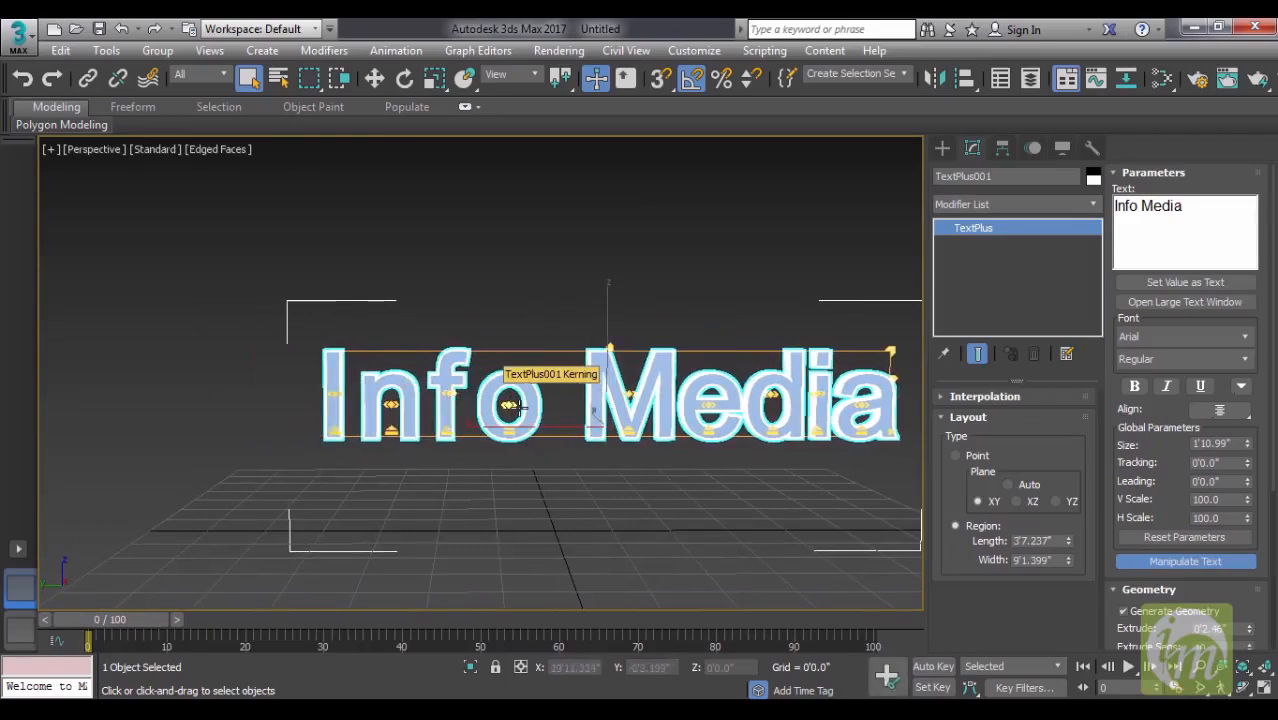
{"action": "key", "text": "ctrl+z"}
{"action": "key", "text": "ctrl+z"}
{"action": "key", "text": "ctrl+z"}
{"action": "key", "text": "ctrl+z"}
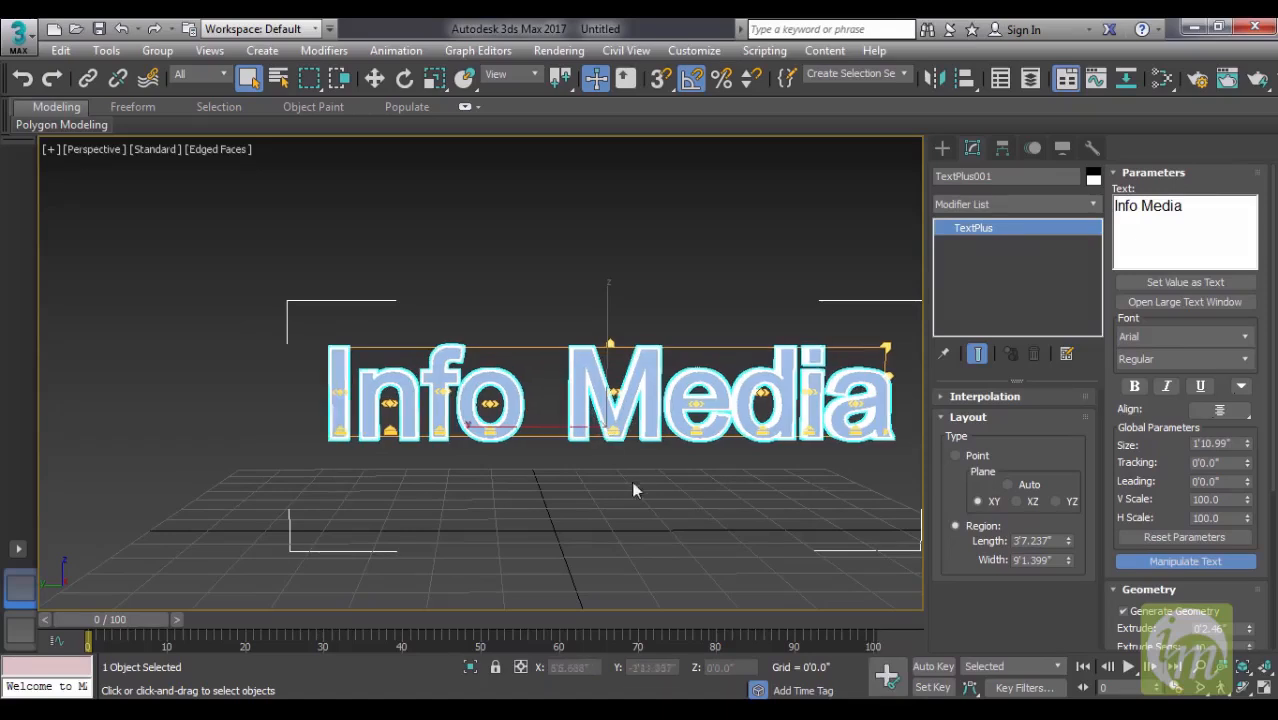
- Highlight only the letter M of Media in the text and scale it up above the other letters
{"action": "left_click", "coordinate": [1154, 217]}
{"action": "left_click_drag", "start_coordinate": [1153, 209], "coordinate": [1141, 210]}
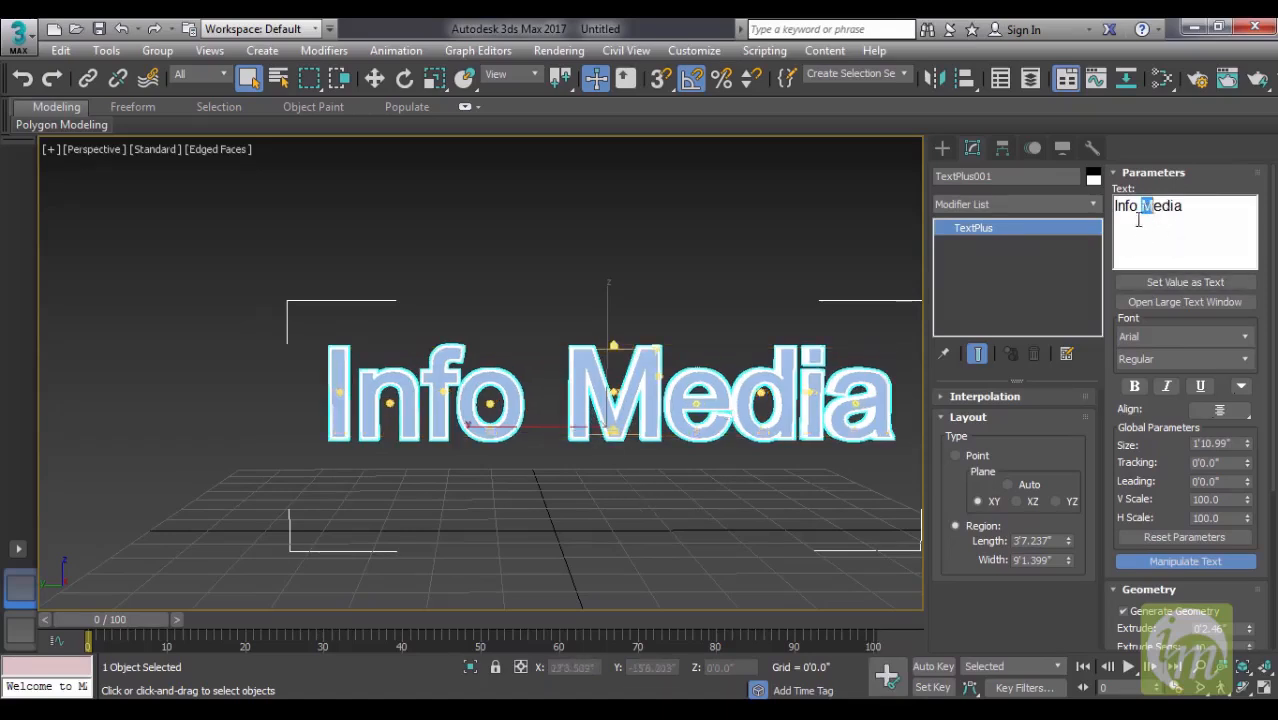
{"action": "left_click_drag", "start_coordinate": [655, 346], "coordinate": [680, 330]}
{"action": "middle_click_drag", "start_coordinate": [655, 409], "coordinate": [598, 403]}
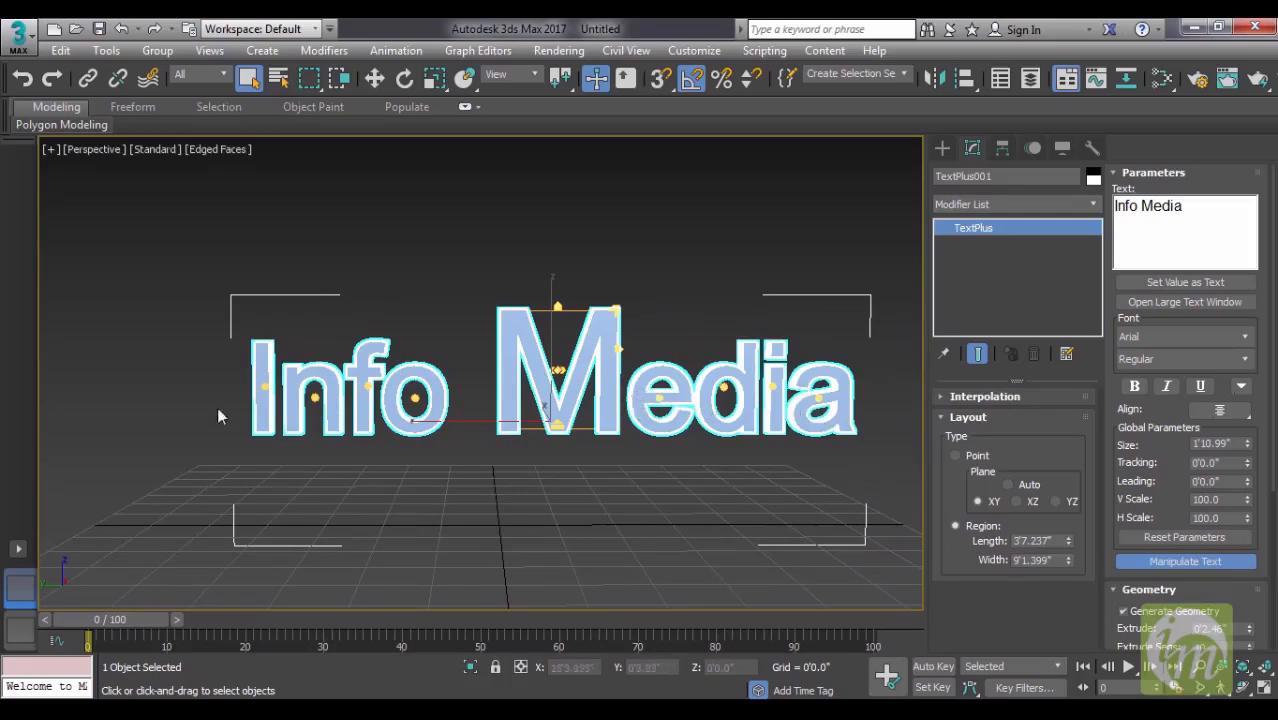
- Highlight only the letter I of Info in the text and scale it up to about the height of the M
{"action": "left_click", "coordinate": [271, 369]}
{"action": "middle_click_drag", "start_coordinate": [402, 378], "coordinate": [477, 378]}
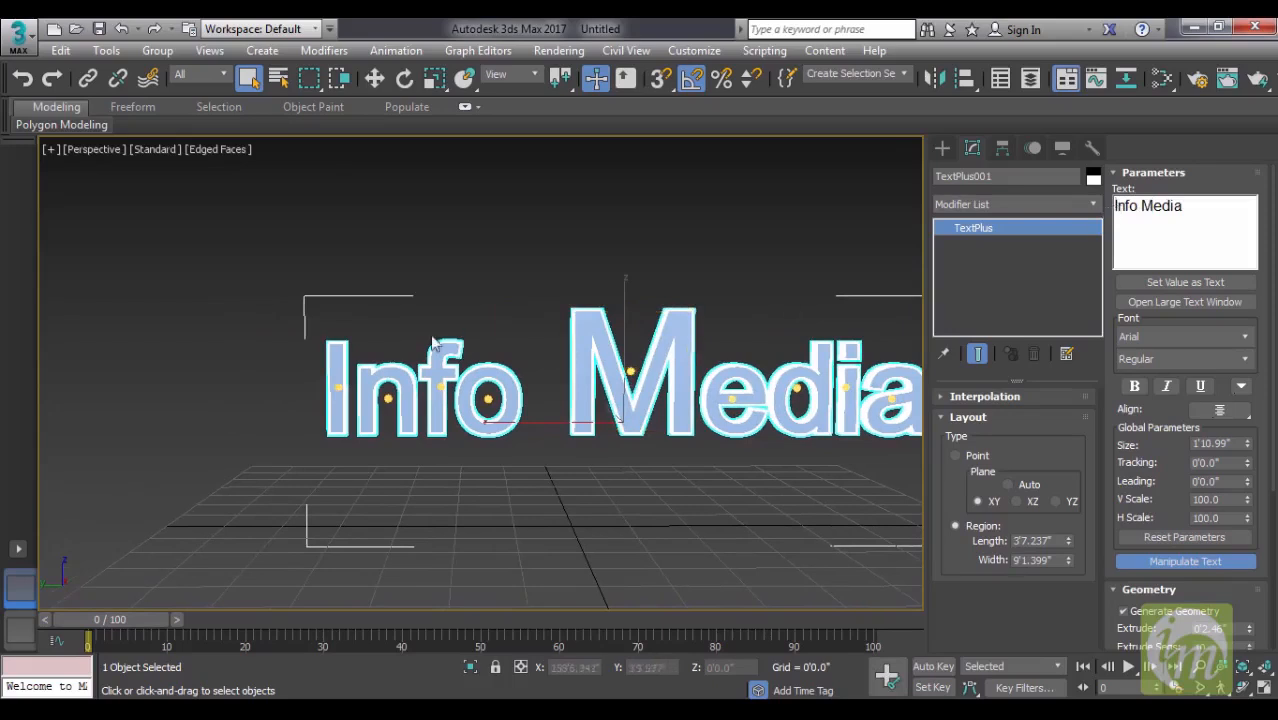
{"action": "left_click_drag", "start_coordinate": [1118, 207], "coordinate": [1112, 207]}
{"action": "left_click_drag", "start_coordinate": [344, 346], "coordinate": [372, 329]}
{"action": "middle_click_drag", "start_coordinate": [566, 381], "coordinate": [593, 397], "text": "alt"}
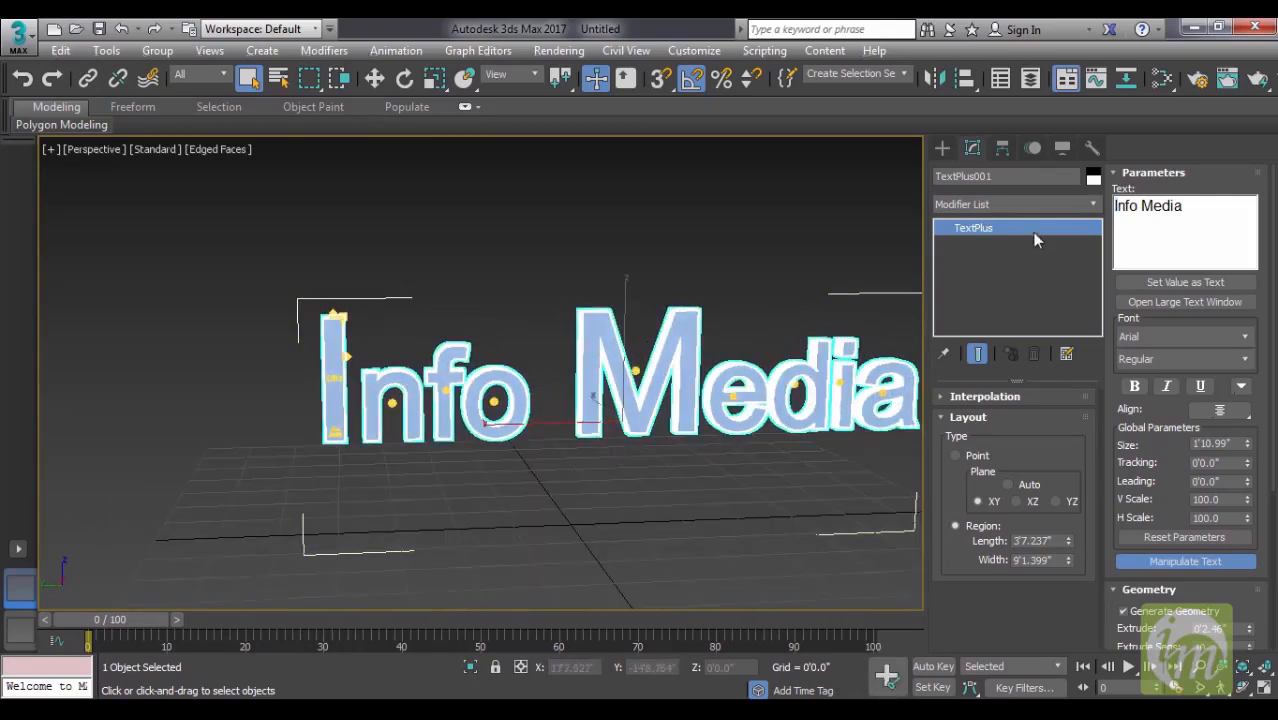
- Hide the edged faces and inspect the lettering from several angles, then reselect it
{"action": "left_click", "coordinate": [722, 256]}
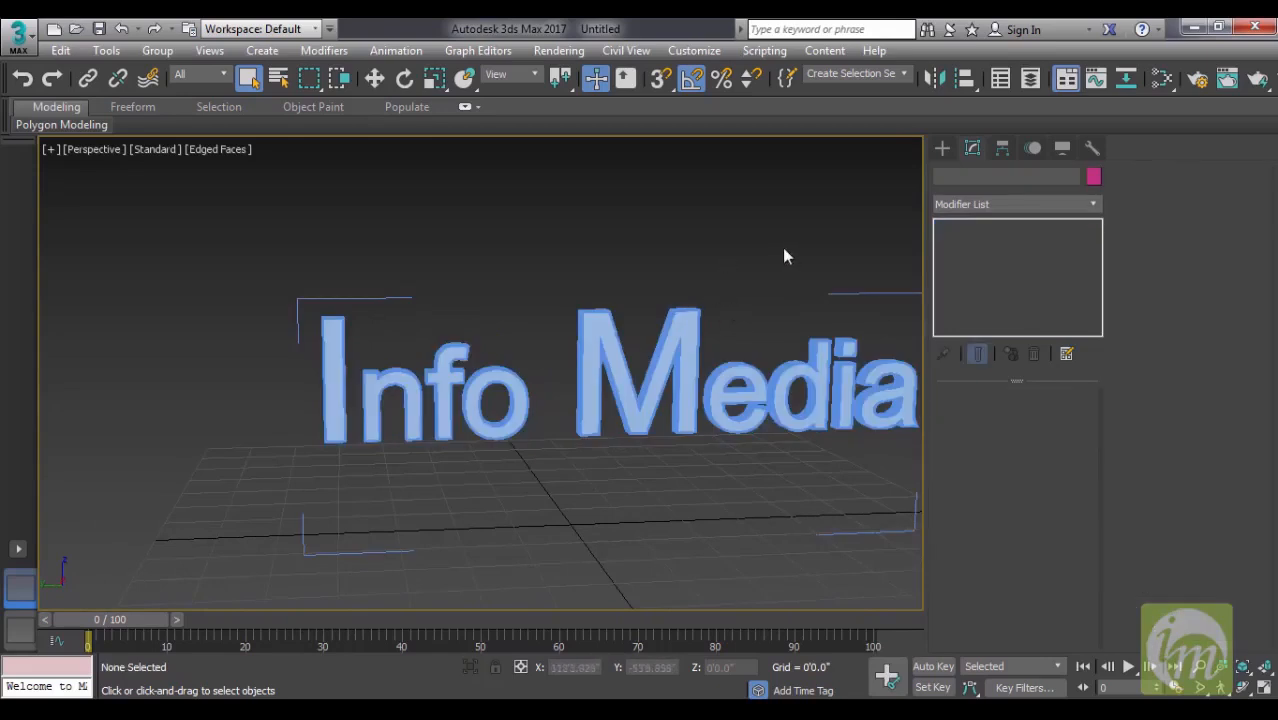
{"action": "middle_click_drag", "start_coordinate": [722, 496], "coordinate": [688, 491], "text": "alt"}
{"action": "key", "text": "F4"}
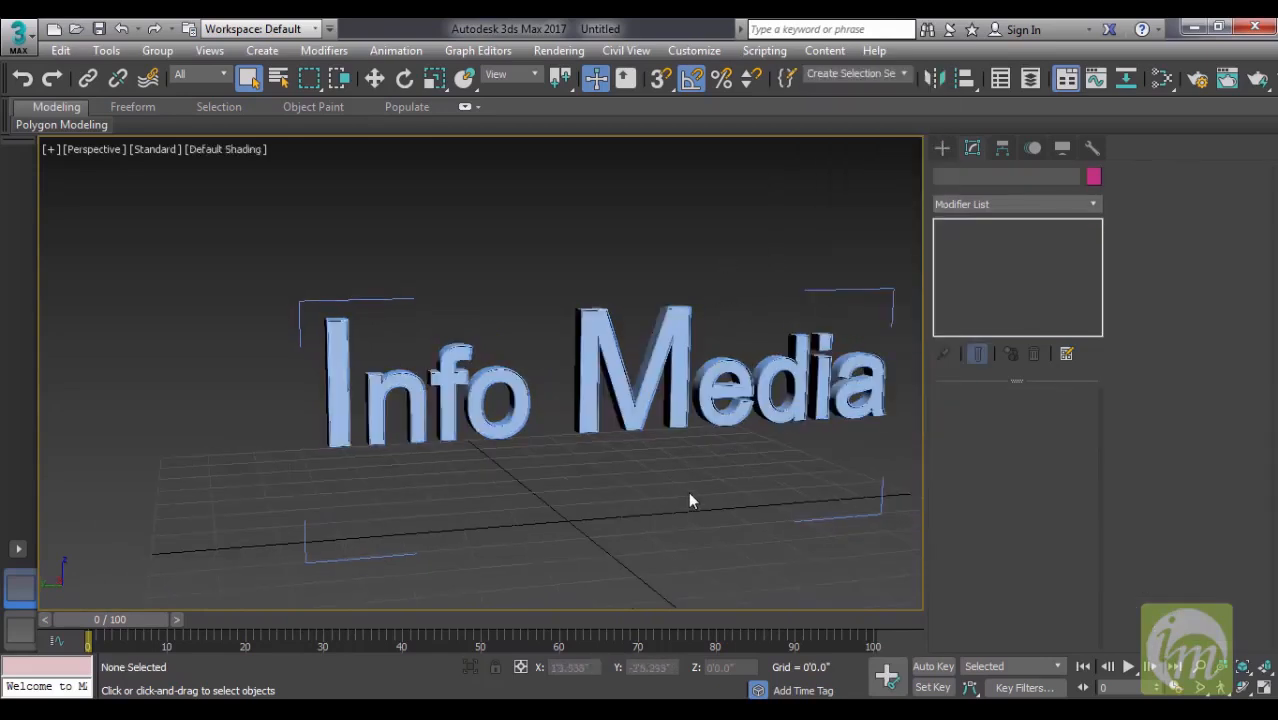
{"action": "middle_click_drag", "start_coordinate": [749, 463], "coordinate": [772, 424], "text": "alt"}
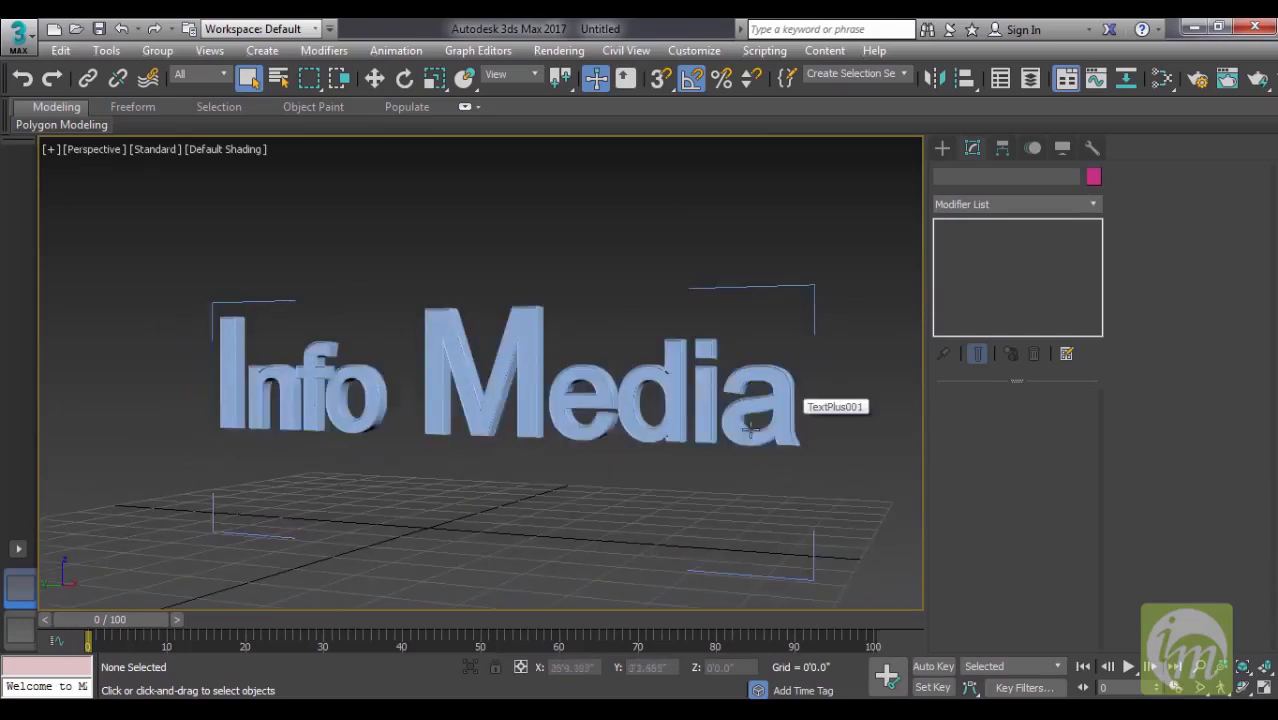
{"action": "left_click", "coordinate": [757, 433]}
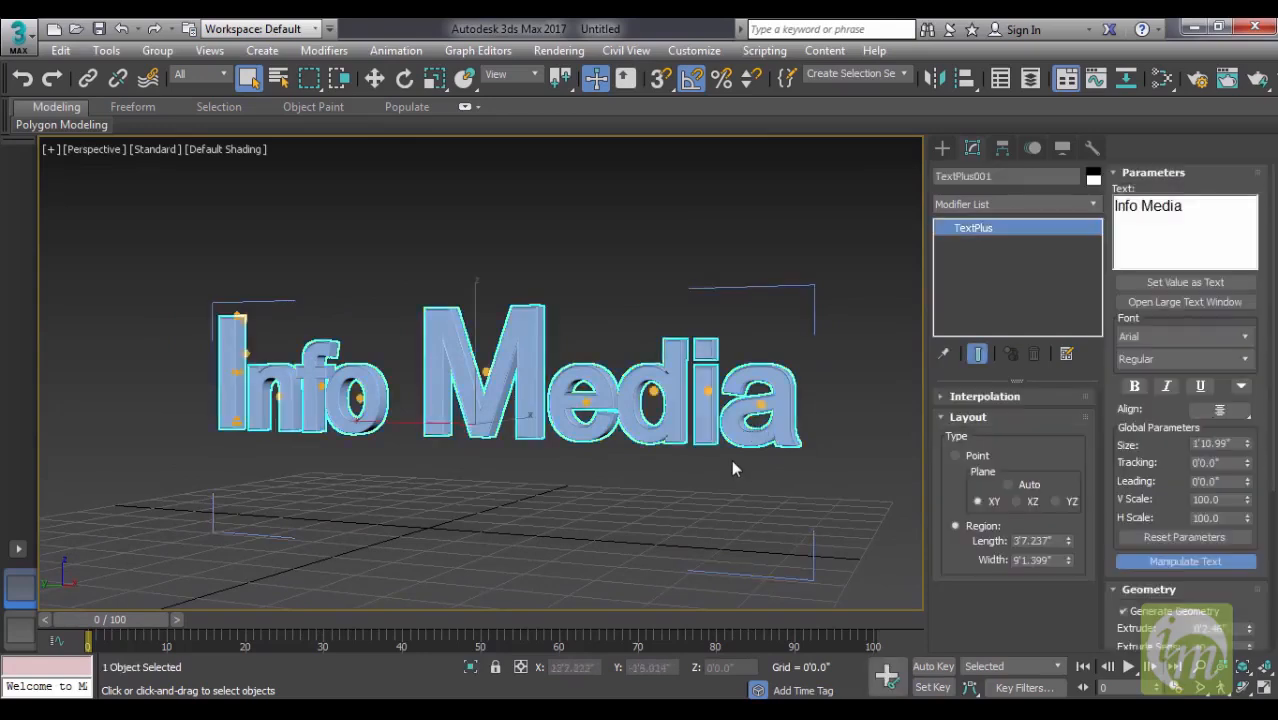
{"action": "middle_click_drag", "start_coordinate": [727, 516], "coordinate": [750, 516], "text": "alt"}
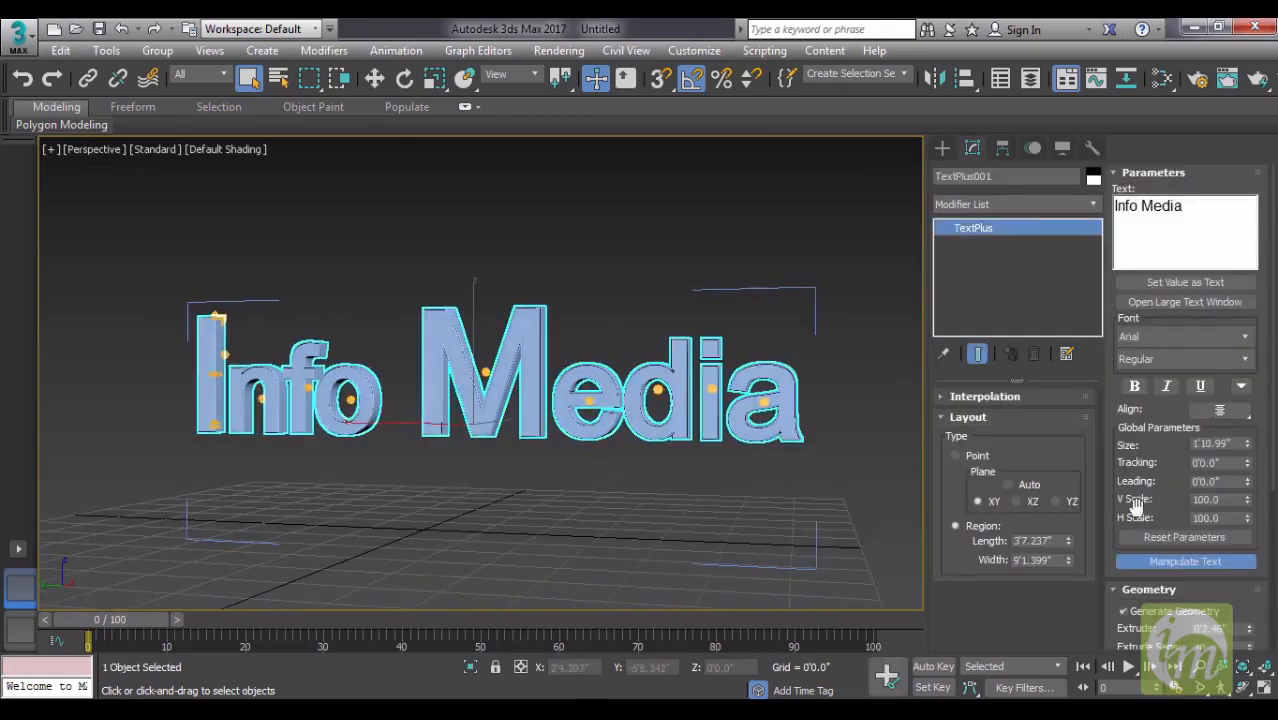
- Reset the Global H Scale and Kerning parameters for all characters of the lettering
{"action": "left_click", "coordinate": [1164, 540]}
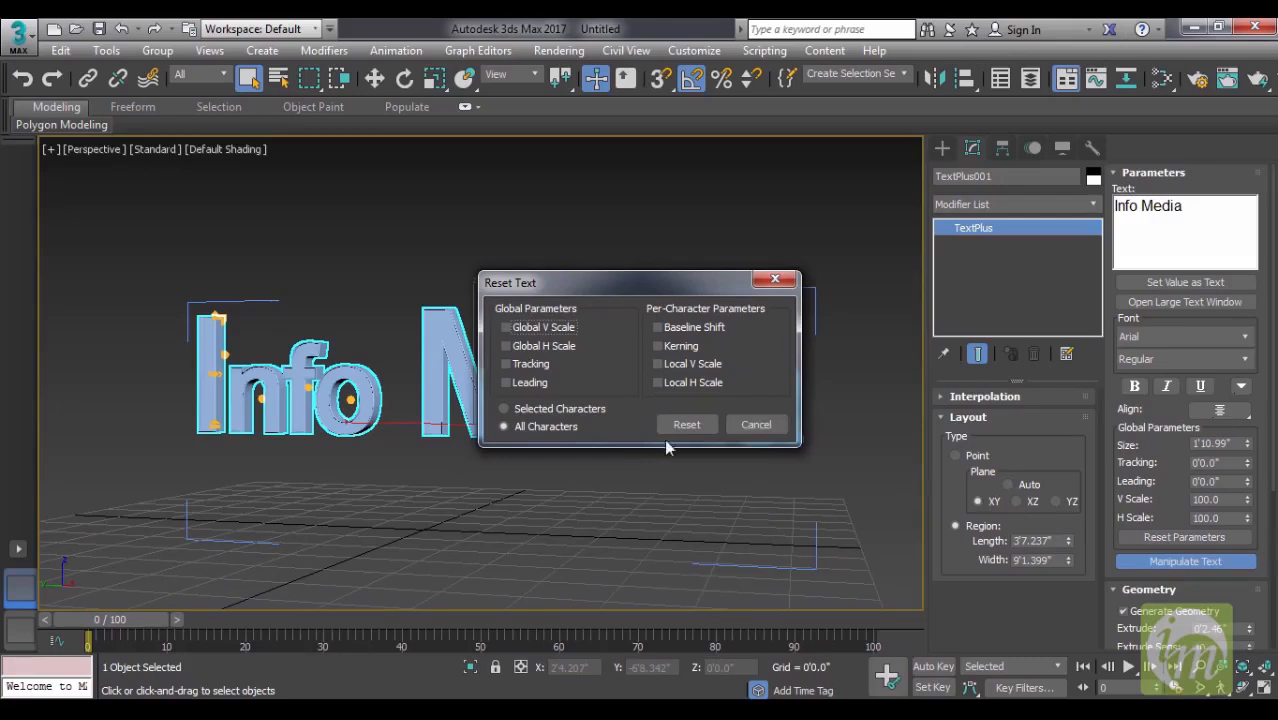
{"action": "left_click_drag", "start_coordinate": [630, 290], "coordinate": [907, 167]}
{"action": "left_click", "coordinate": [937, 225]}
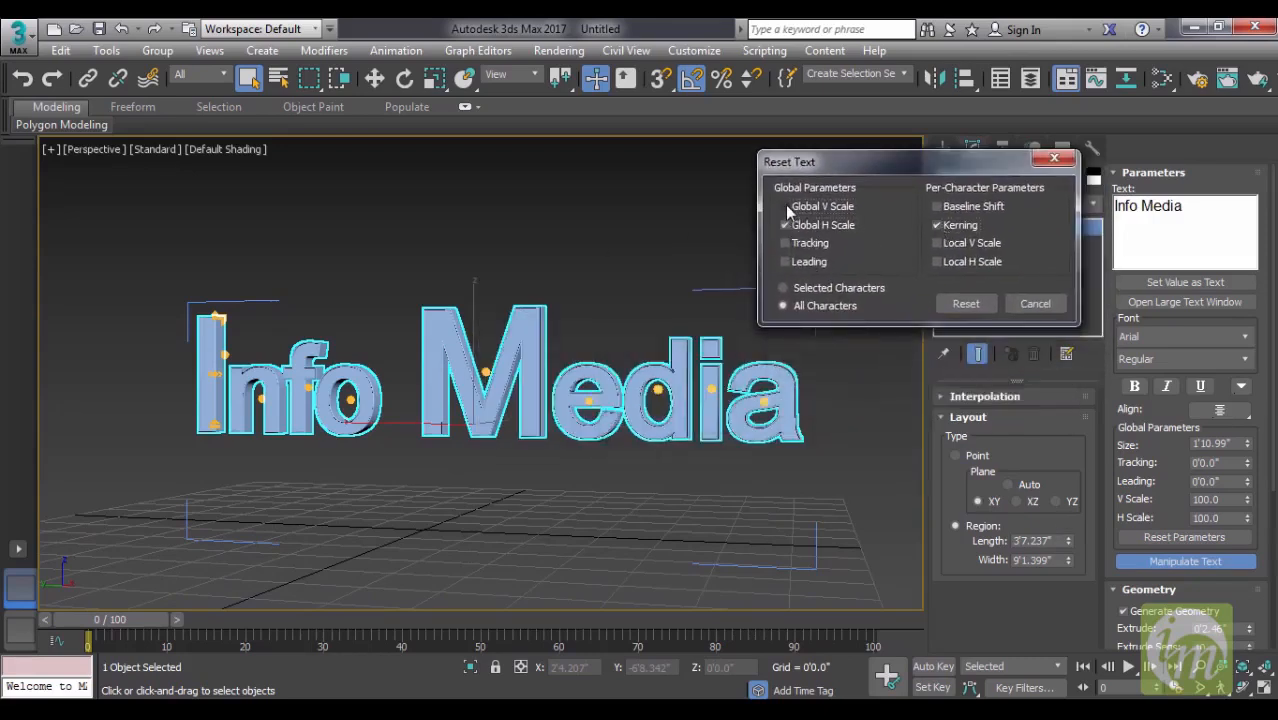
{"action": "left_click", "coordinate": [965, 303]}
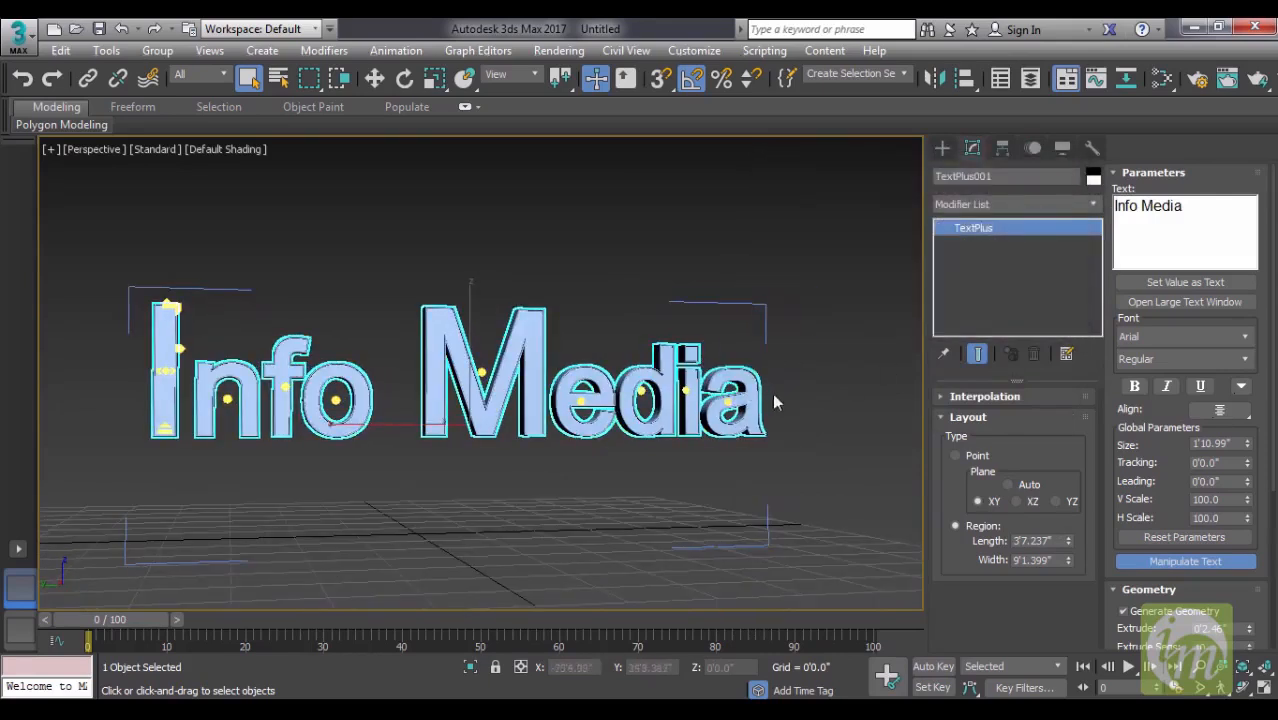
{"action": "middle_click_drag", "start_coordinate": [727, 450], "coordinate": [785, 477]}
{"action": "scroll", "coordinate": [813, 433], "scroll_direction": "down", "scroll_amount": 3}
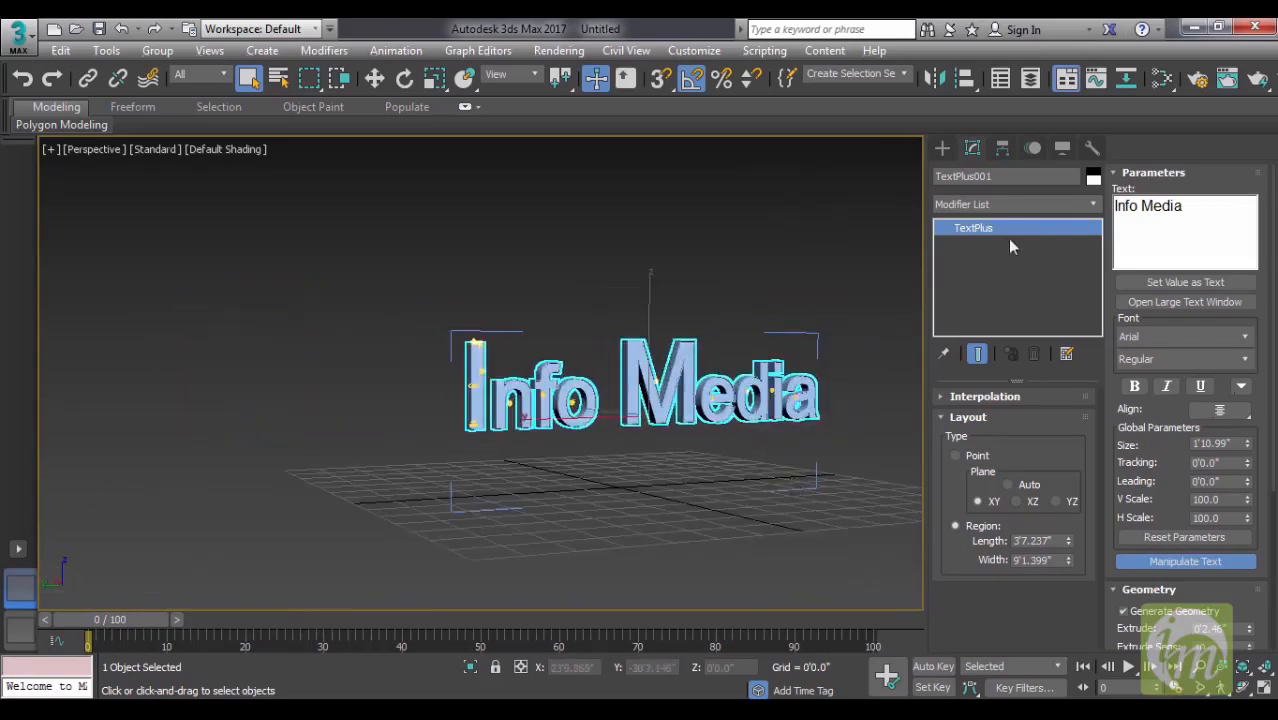
{"action": "middle_click_drag", "start_coordinate": [768, 388], "coordinate": [665, 365]}
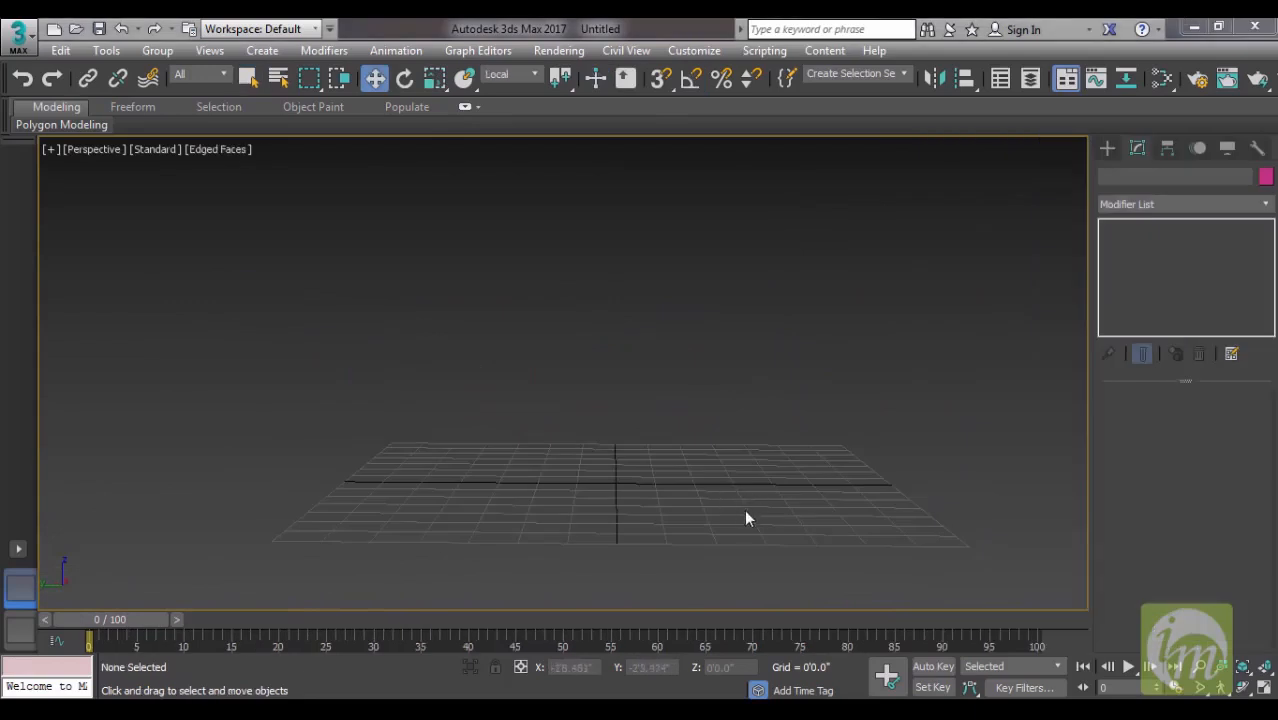
- Draw a circle spline centred on the grid origin with a radius of about 1'7.6"
{"action": "middle_click_drag", "start_coordinate": [714, 478], "coordinate": [745, 506], "text": "alt"}
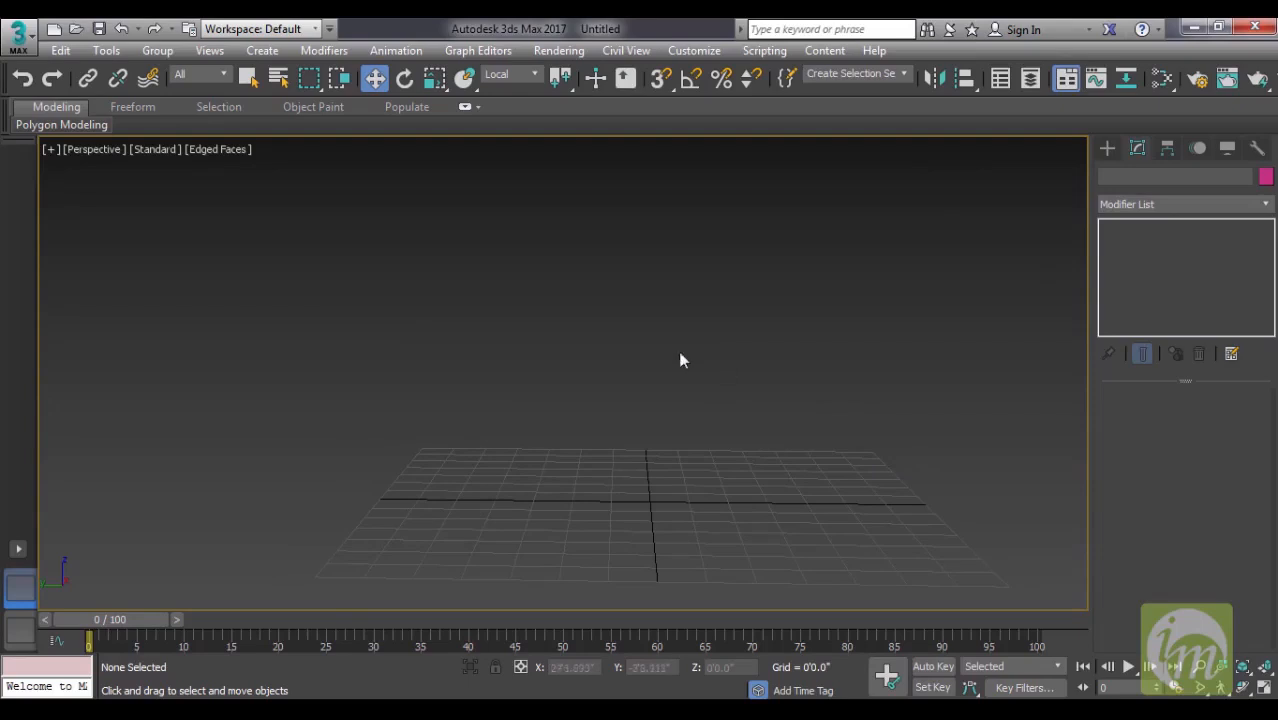
{"action": "left_click", "coordinate": [1107, 148]}
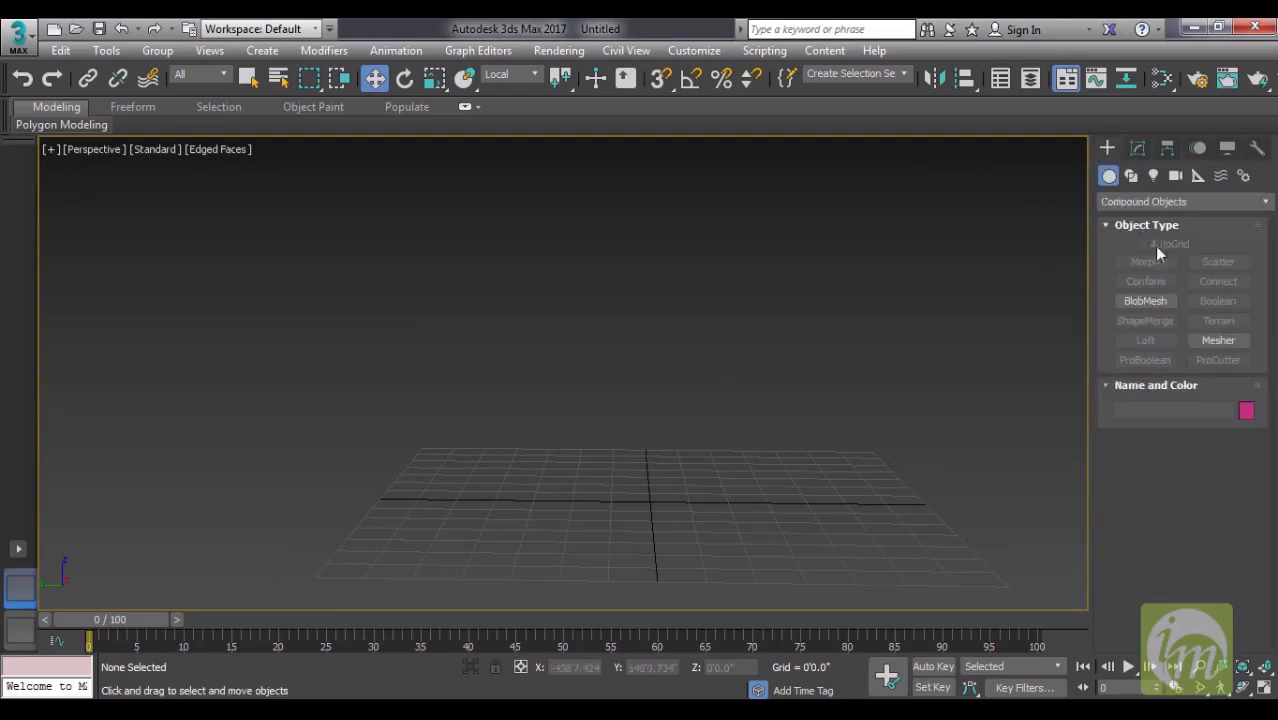
{"action": "left_click", "coordinate": [1131, 176]}
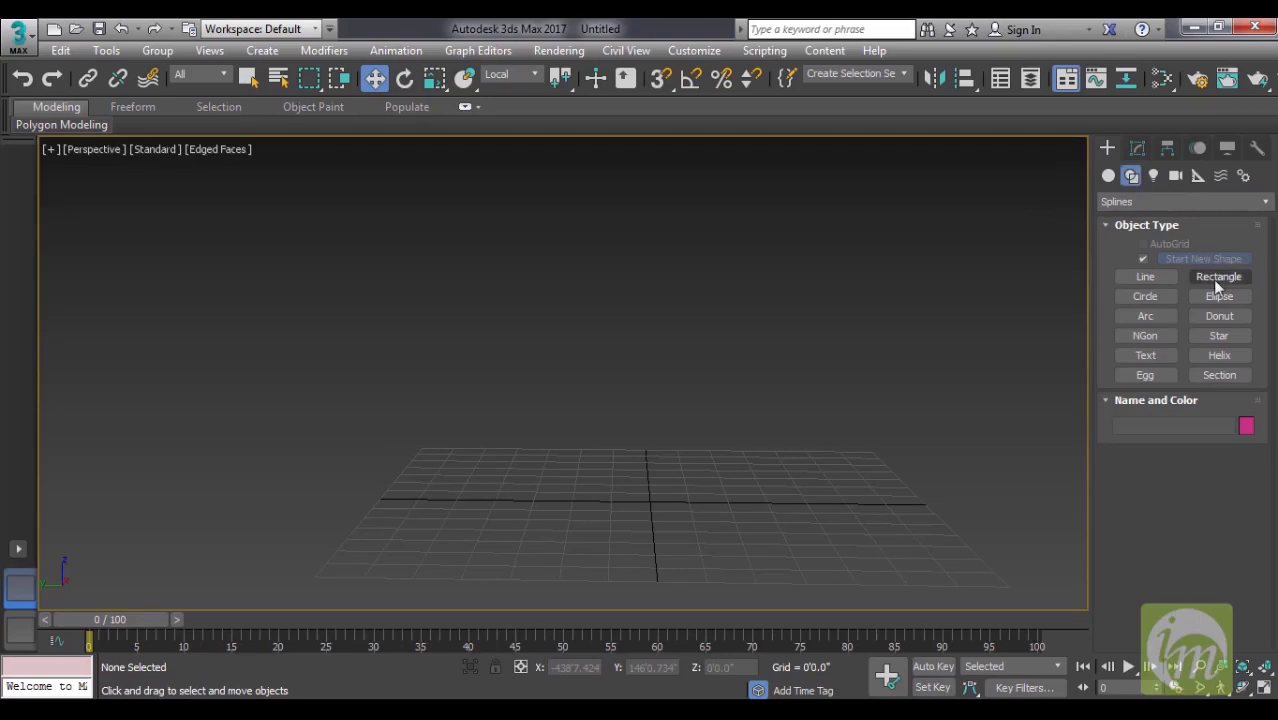
{"action": "left_click", "coordinate": [1150, 298]}
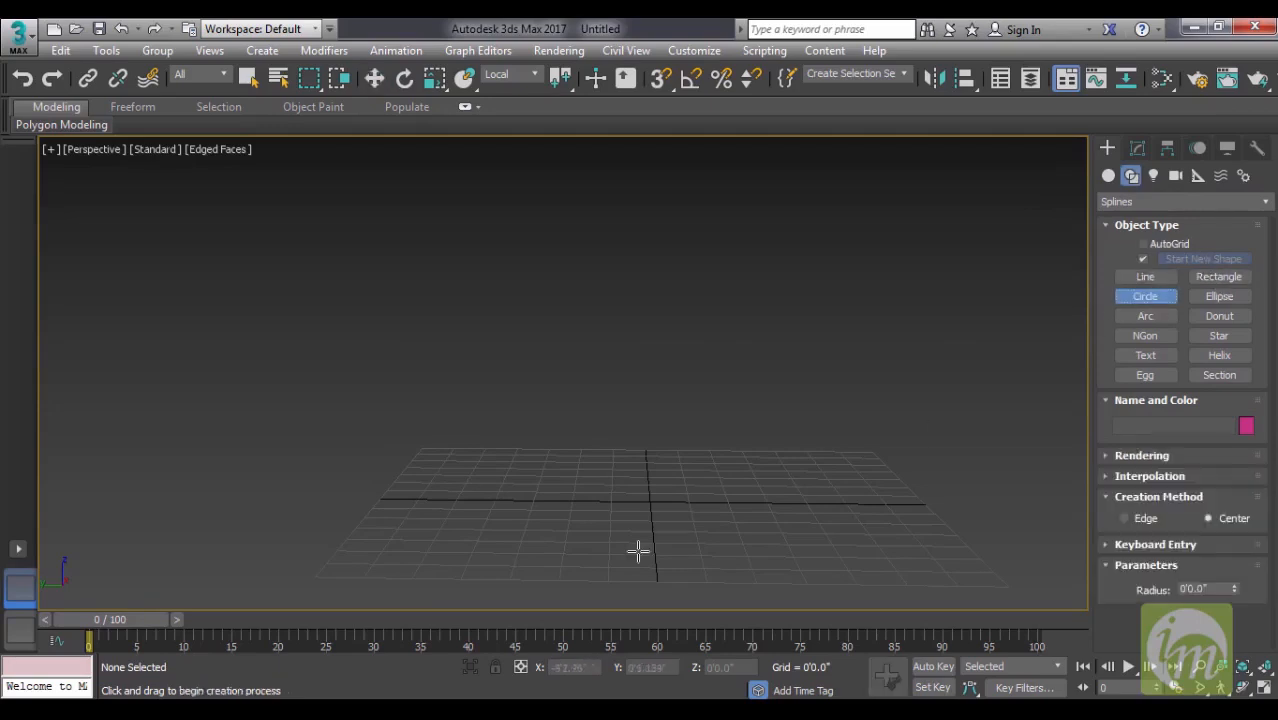
{"action": "left_click_drag", "start_coordinate": [650, 501], "coordinate": [688, 516]}
{"action": "middle_click_drag", "start_coordinate": [707, 513], "coordinate": [722, 523], "text": "alt"}
{"action": "key", "text": "w"}
{"action": "right_click", "coordinate": [723, 524]}
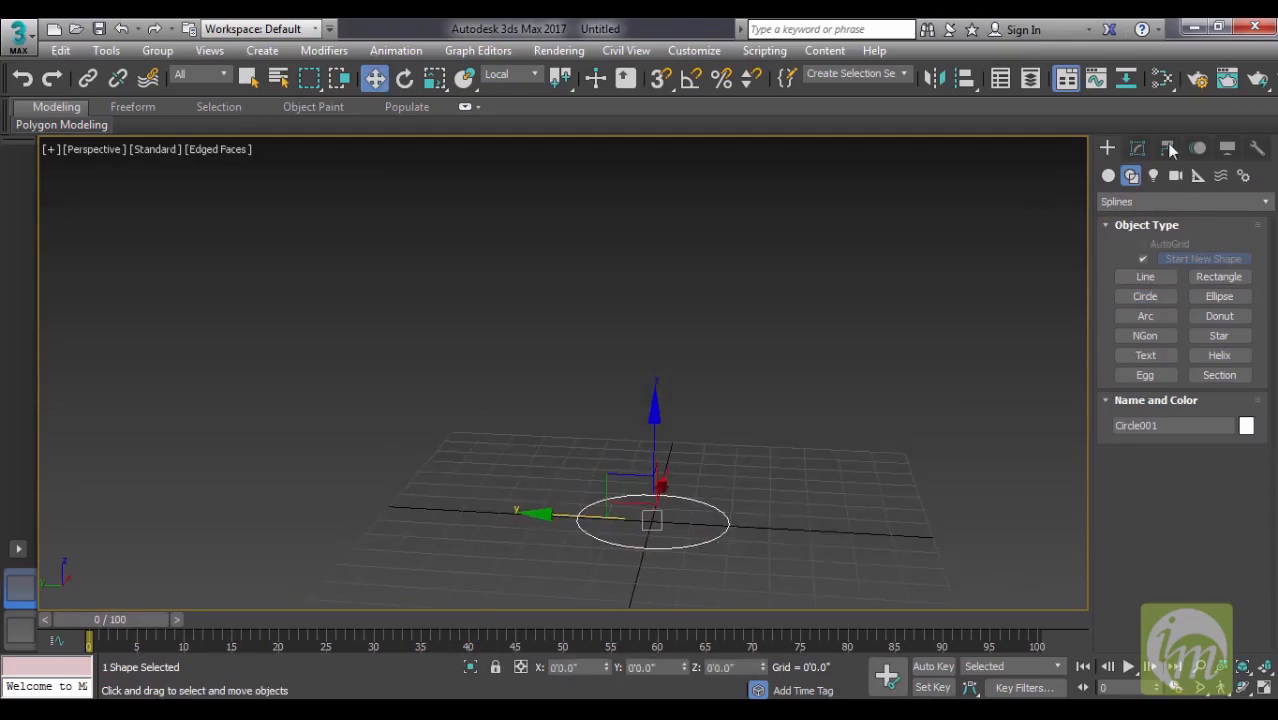
- Set the circle's interpolation steps to 20
{"action": "left_click", "coordinate": [1137, 148]}
{"action": "left_click", "coordinate": [1148, 418]}
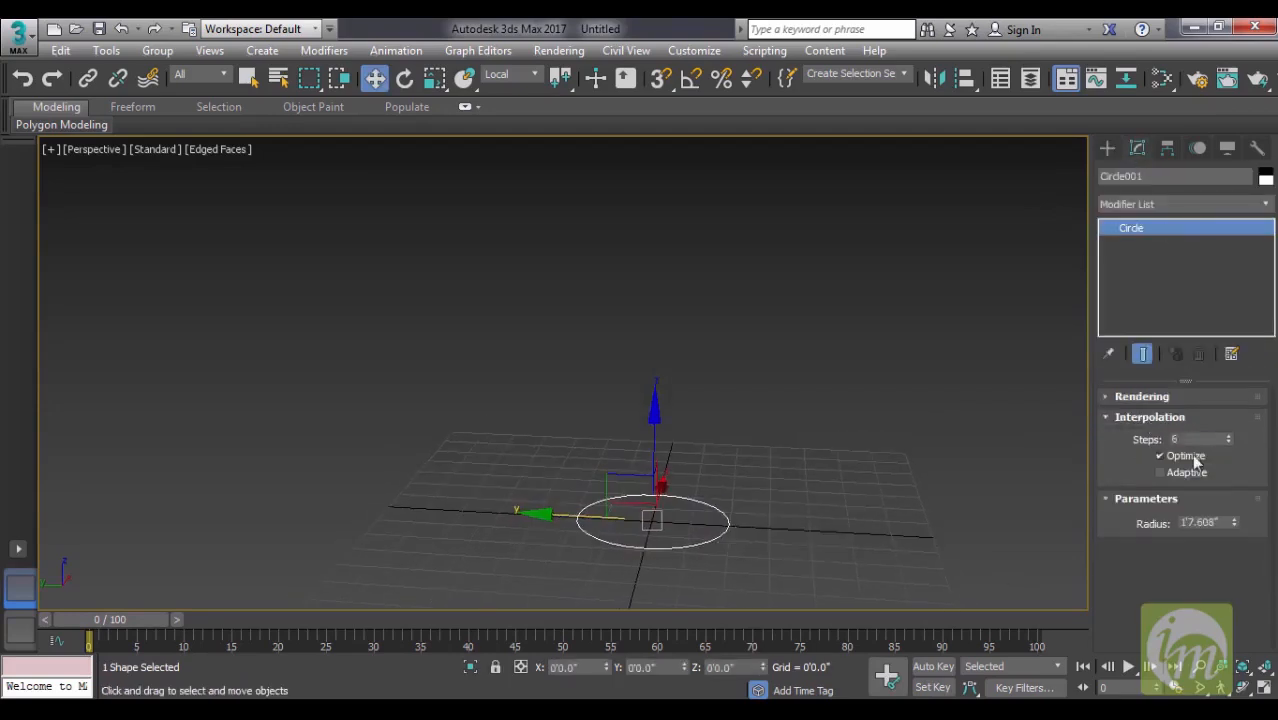
{"action": "left_click_drag", "start_coordinate": [1220, 438], "coordinate": [1116, 440]}
{"action": "type", "text": "20"}
{"action": "key", "text": "Return"}
- Convert the circle to an Editable Spline and go through its Vertex and Segment sub-object levels
{"action": "right_click", "coordinate": [1140, 231]}
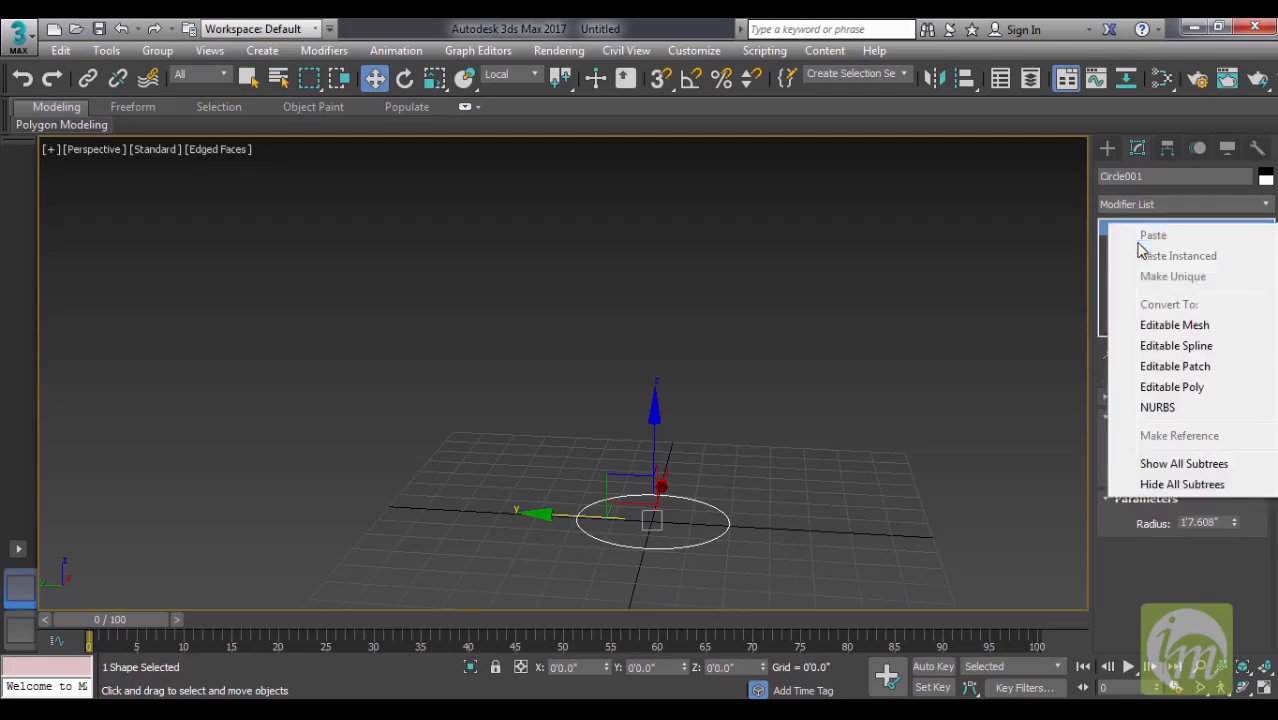
{"action": "left_click", "coordinate": [1162, 346]}
{"action": "left_click", "coordinate": [1107, 228]}
{"action": "left_click", "coordinate": [1143, 244]}
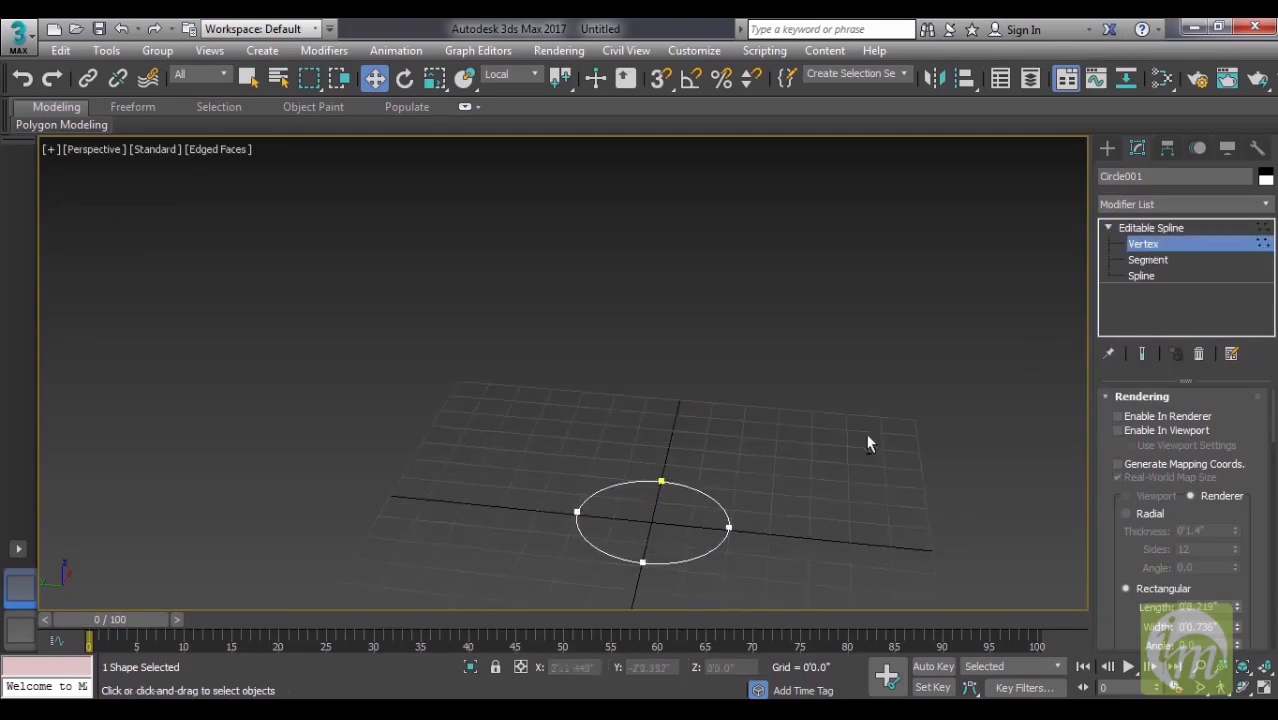
{"action": "left_click", "coordinate": [1150, 262]}
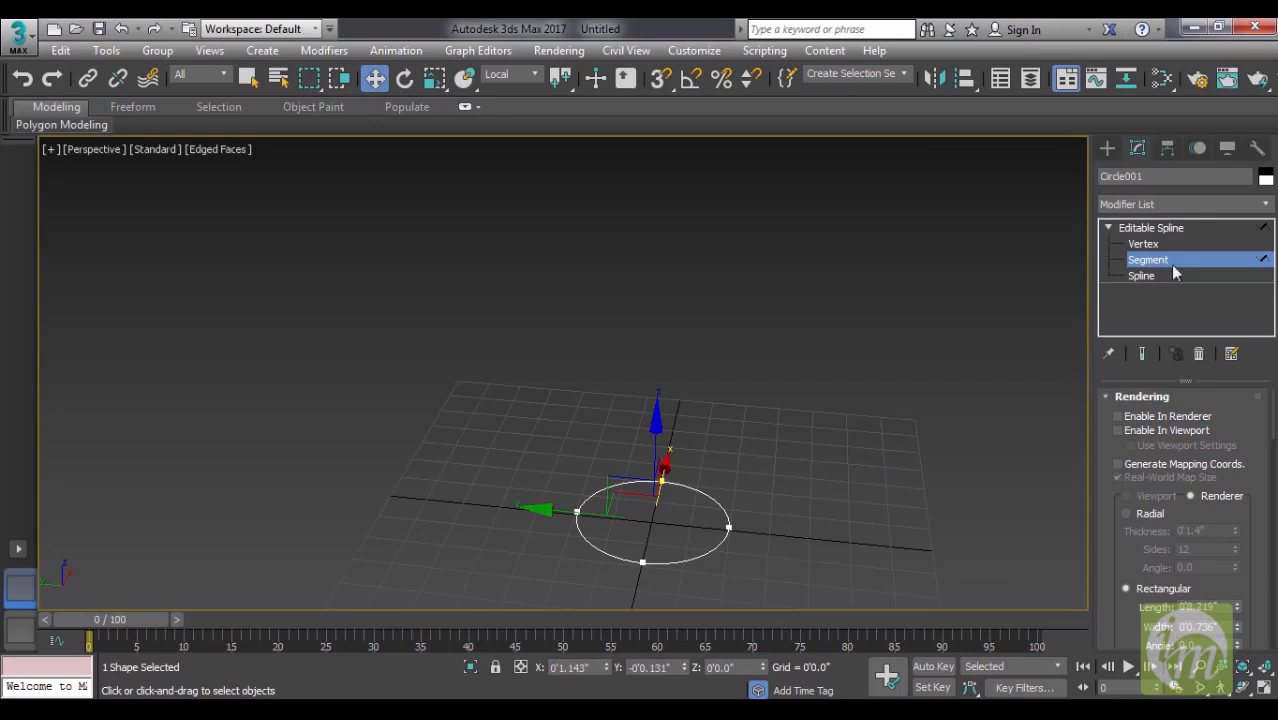
- Select the circle at the Spline sub-object level and look through the editing commands available there, such as Outline, Boolean and Mirror
{"action": "left_click", "coordinate": [1175, 274]}
{"action": "left_click", "coordinate": [700, 556]}
{"action": "scroll", "coordinate": [1209, 514], "scroll_direction": "down", "scroll_amount": 5}
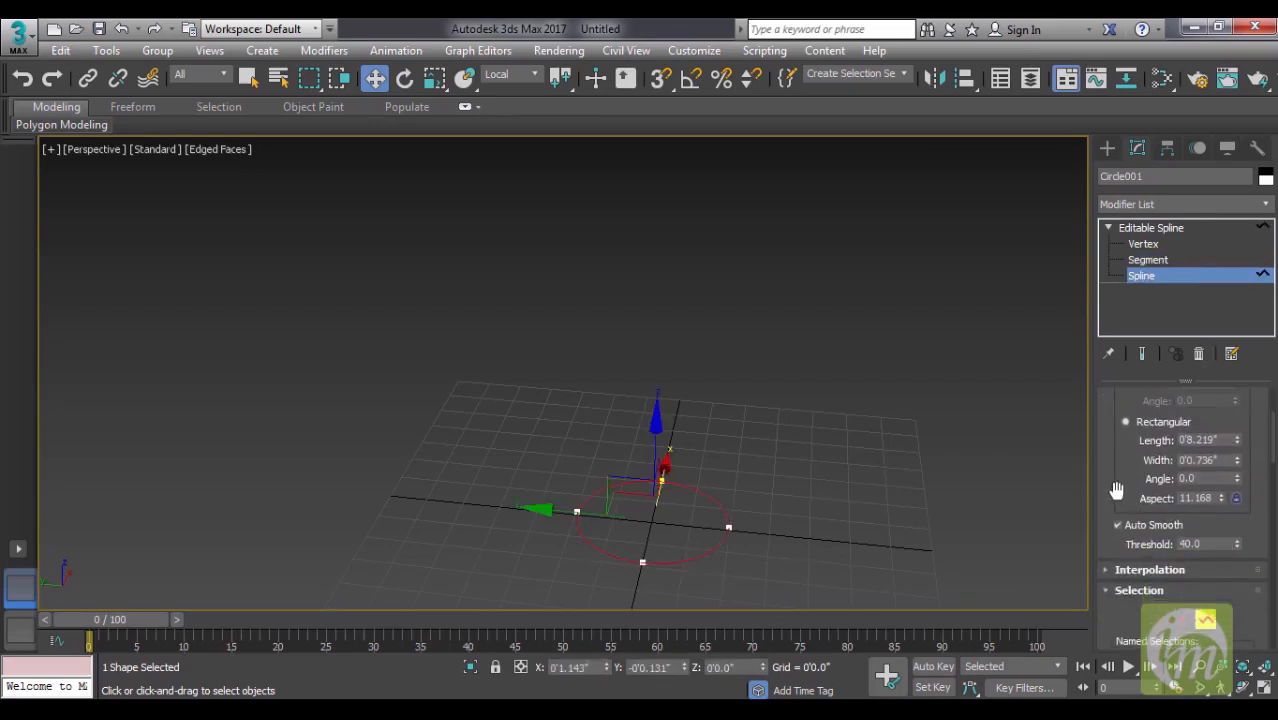
{"action": "scroll", "coordinate": [1116, 490], "scroll_direction": "down", "scroll_amount": 8}
{"action": "scroll", "coordinate": [1131, 510], "scroll_direction": "down", "scroll_amount": 5}
{"action": "scroll", "coordinate": [1214, 470], "scroll_direction": "down", "scroll_amount": 3}
{"action": "scroll", "coordinate": [1218, 409], "scroll_direction": "down", "scroll_amount": 10}
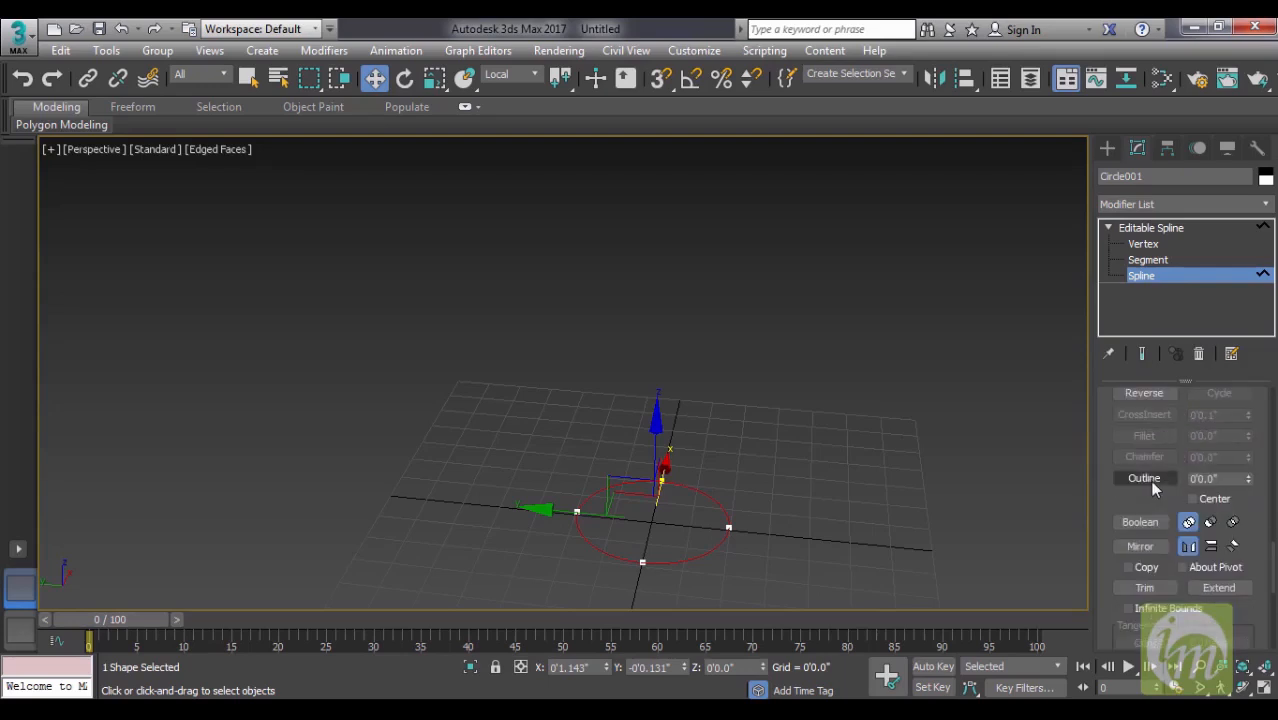
{"action": "left_click_drag", "start_coordinate": [1160, 500], "coordinate": [1150, 352]}
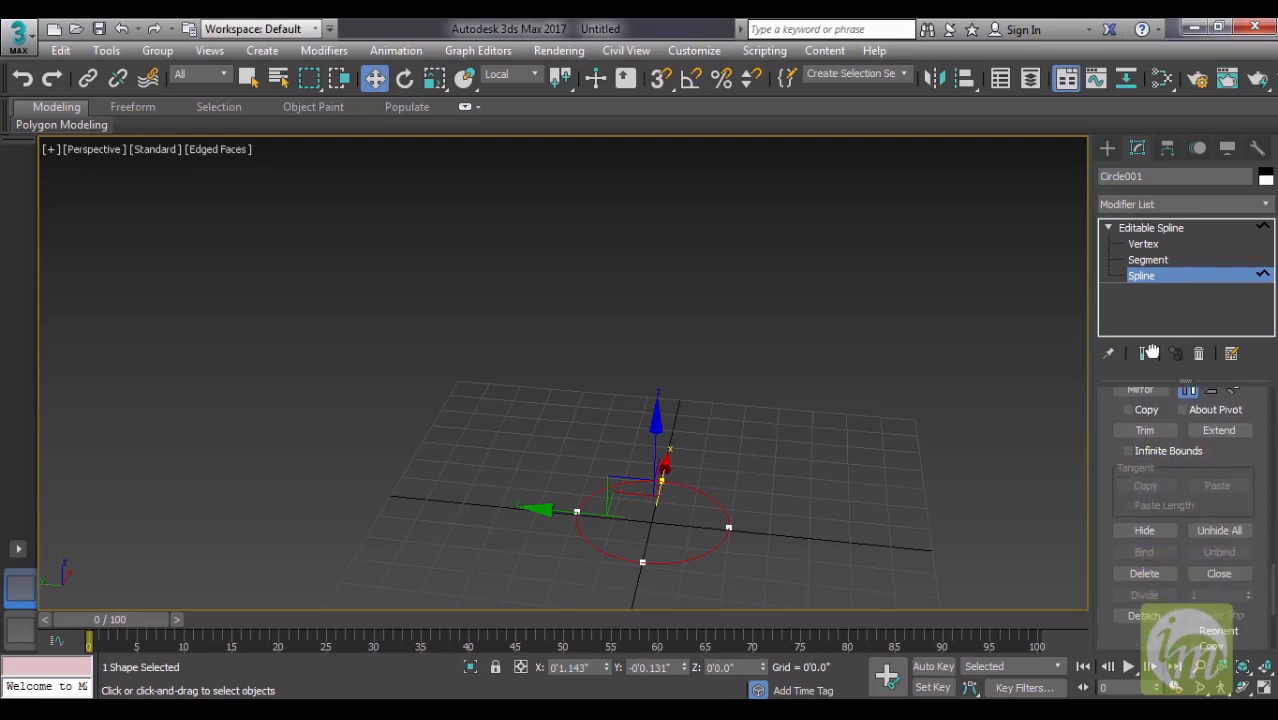
- Select all vertices of the circle, review the vertex commands such as Fillet and Chamfer, and return to the Editable Spline's object level
{"action": "left_click", "coordinate": [1150, 260]}
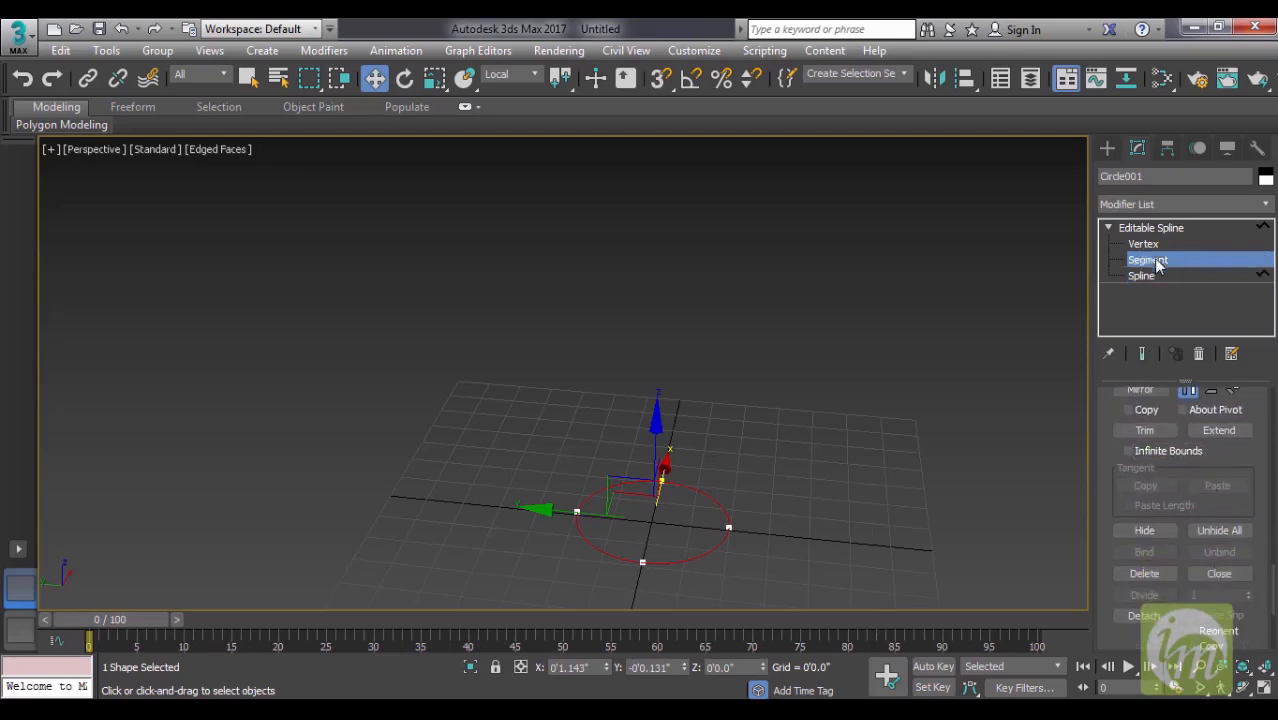
{"action": "left_click", "coordinate": [1143, 244]}
{"action": "left_click_drag", "start_coordinate": [571, 408], "coordinate": [752, 600]}
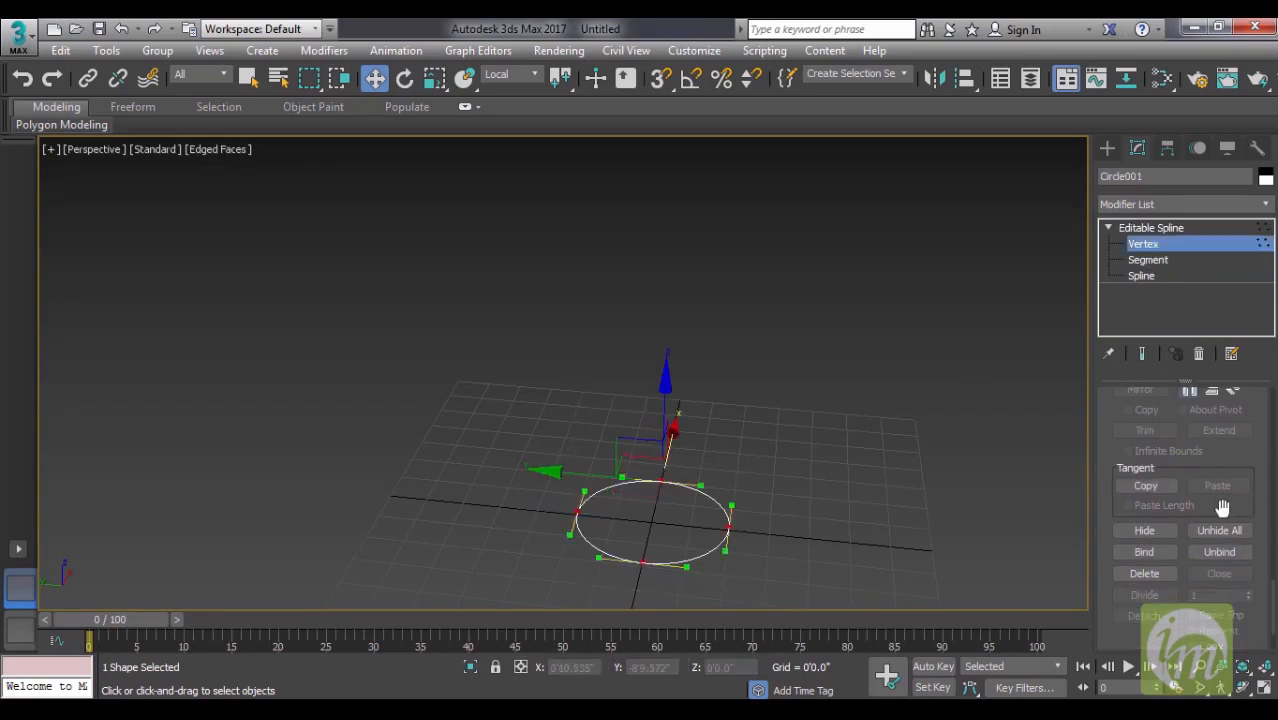
{"action": "left_click_drag", "start_coordinate": [1222, 508], "coordinate": [1227, 349]}
{"action": "left_click_drag", "start_coordinate": [1176, 485], "coordinate": [1196, 642]}
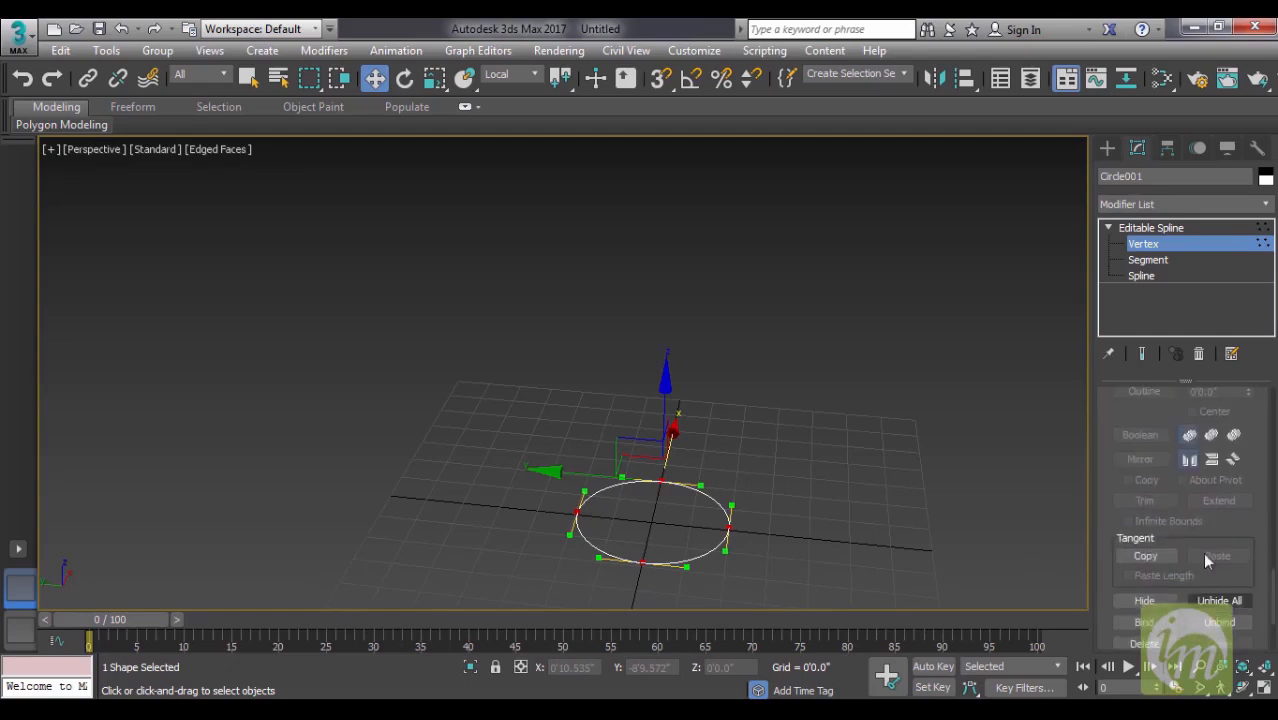
{"action": "scroll", "coordinate": [1220, 525], "scroll_direction": "up", "scroll_amount": 3}
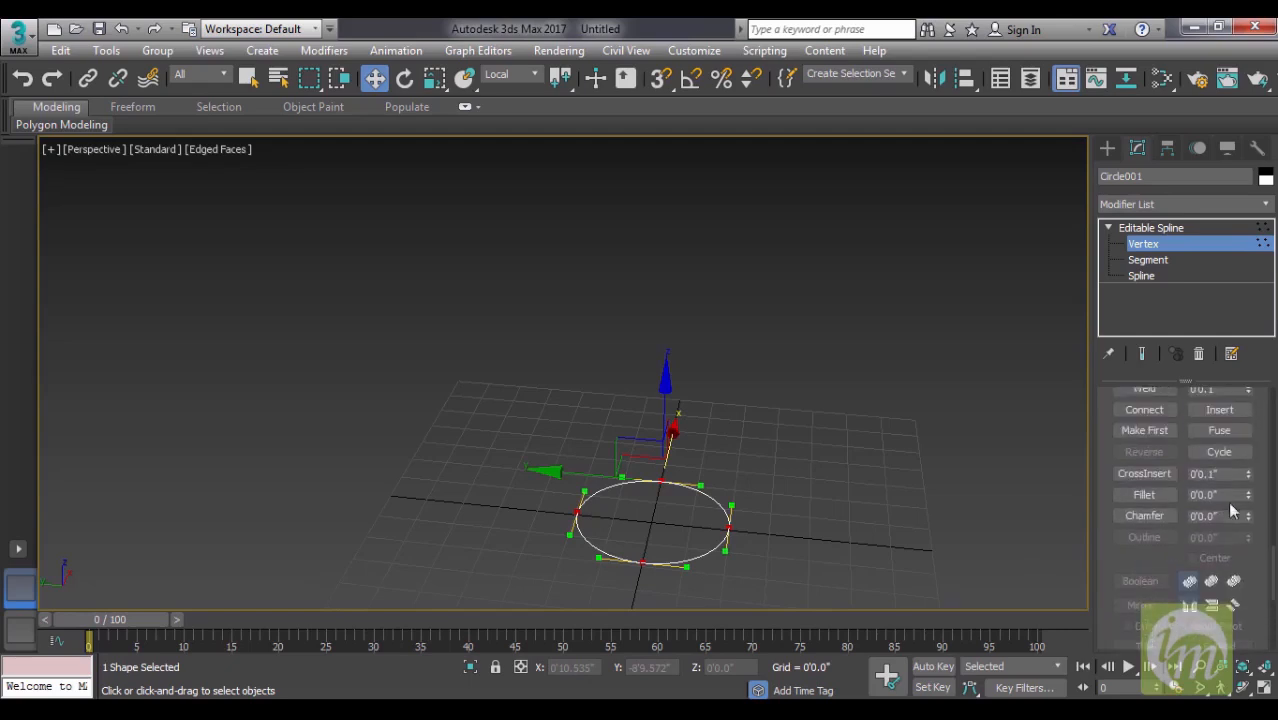
{"action": "left_click_drag", "start_coordinate": [1248, 522], "coordinate": [1250, 496]}
{"action": "middle_click_drag", "start_coordinate": [992, 516], "coordinate": [1236, 225], "text": "alt"}
{"action": "left_click", "coordinate": [1195, 230]}
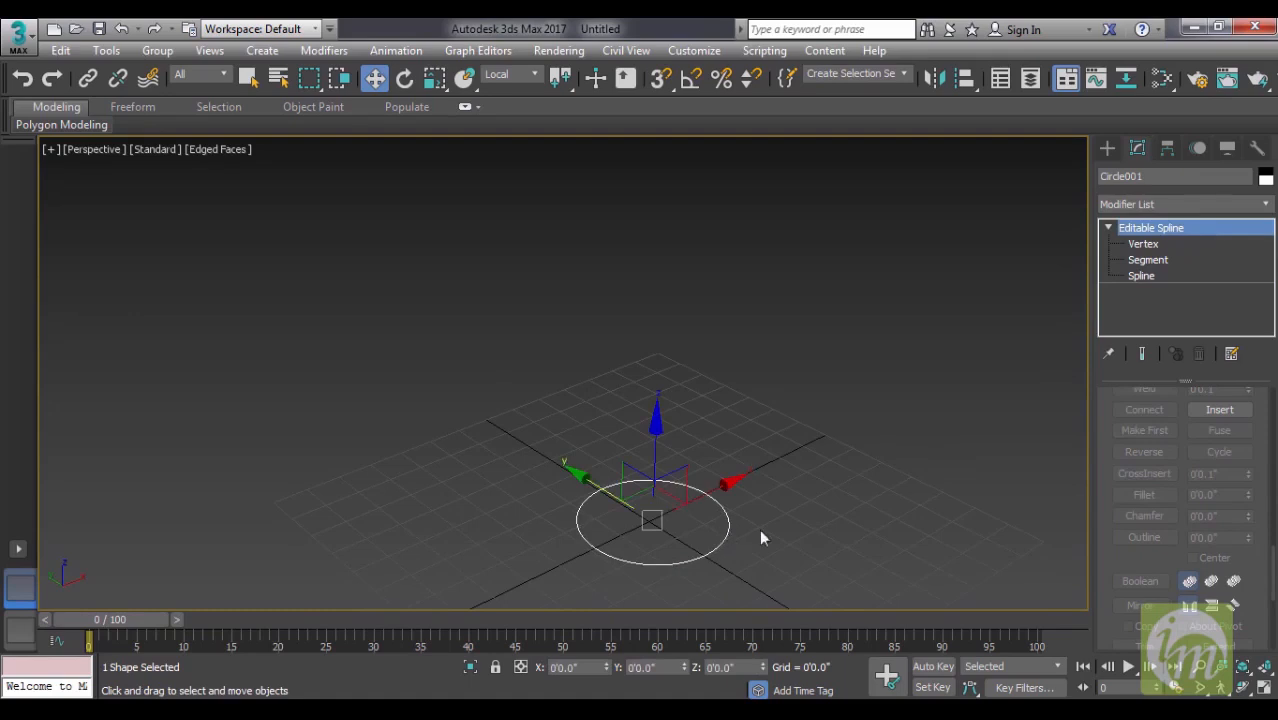
- In the Left view, draw a straight vertical line spline about 11'6.9" long upward from the circle's centre
{"action": "left_click", "coordinate": [1107, 148]}
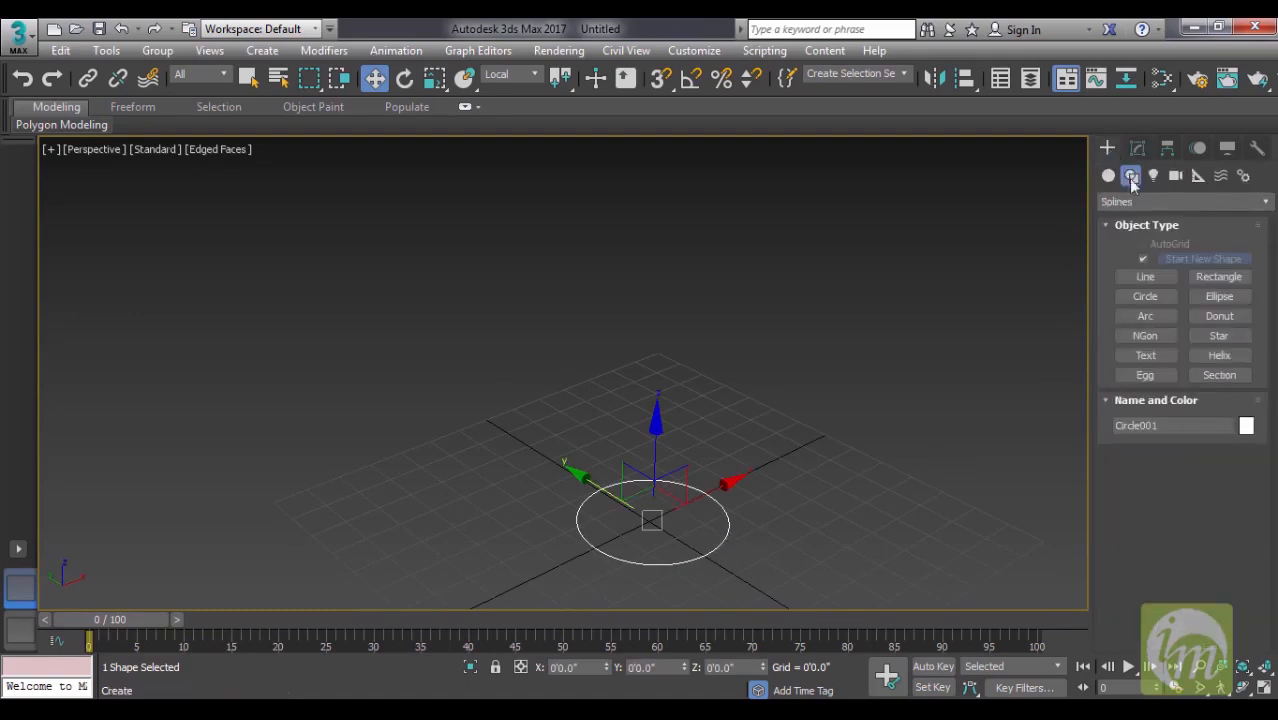
{"action": "left_click", "coordinate": [1146, 278]}
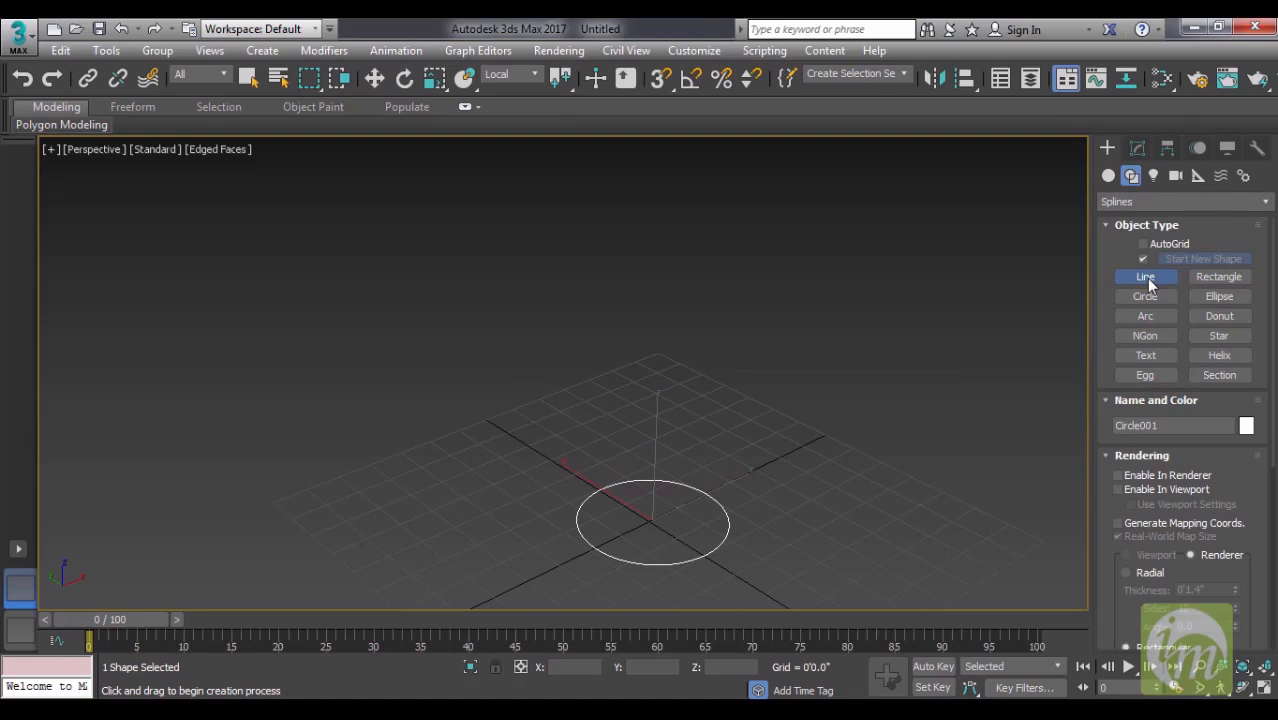
{"action": "middle_click_drag", "start_coordinate": [744, 411], "coordinate": [760, 341]}
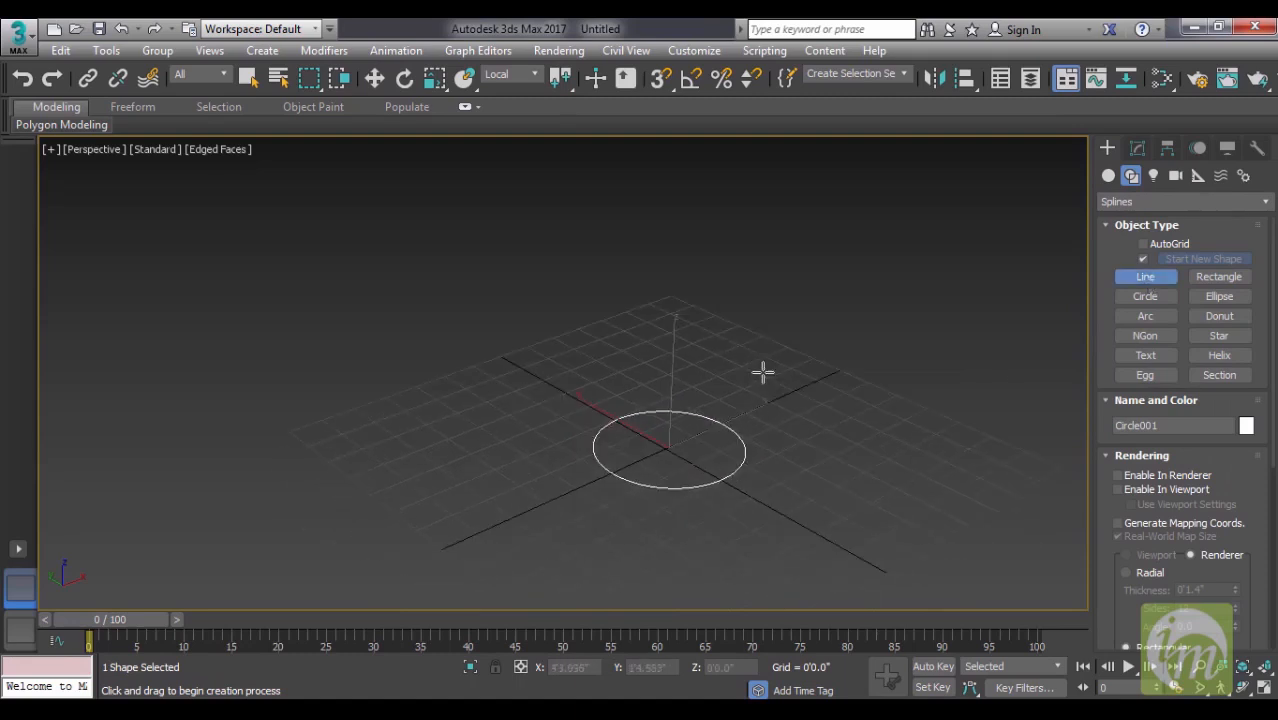
{"action": "key", "text": "l"}
{"action": "middle_click_drag", "start_coordinate": [704, 397], "coordinate": [716, 446]}
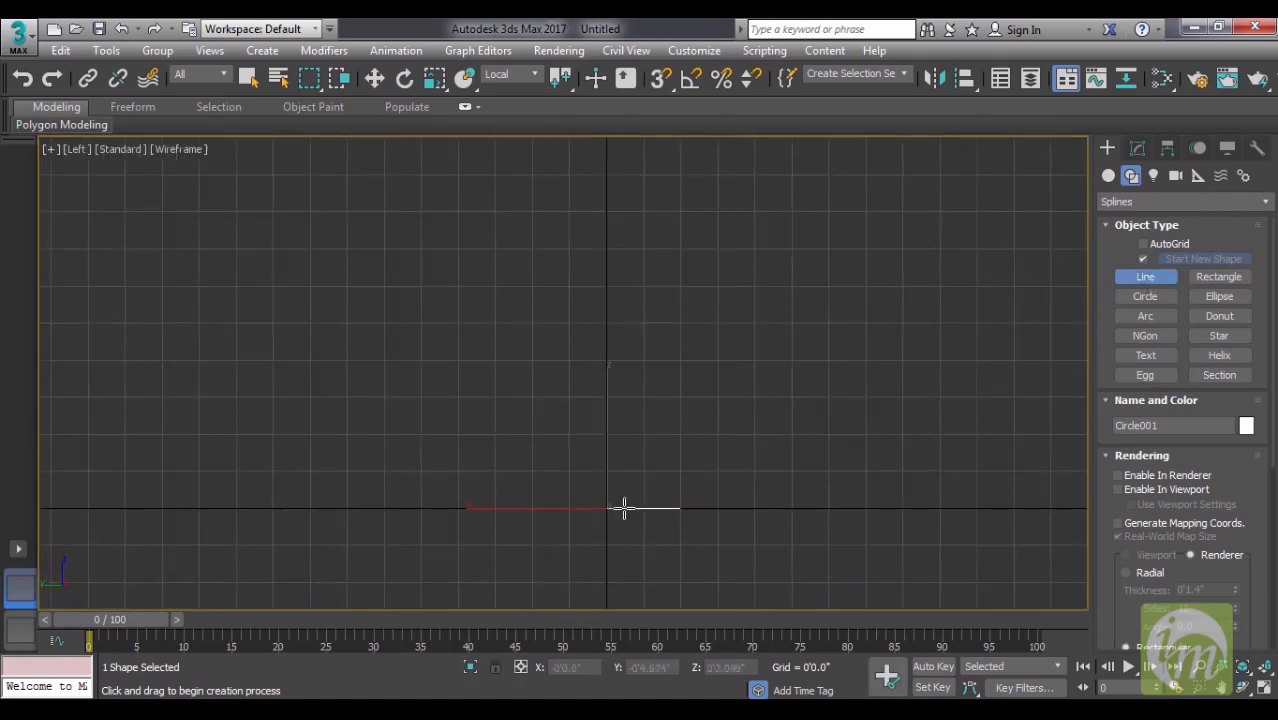
{"action": "left_click", "coordinate": [608, 507]}
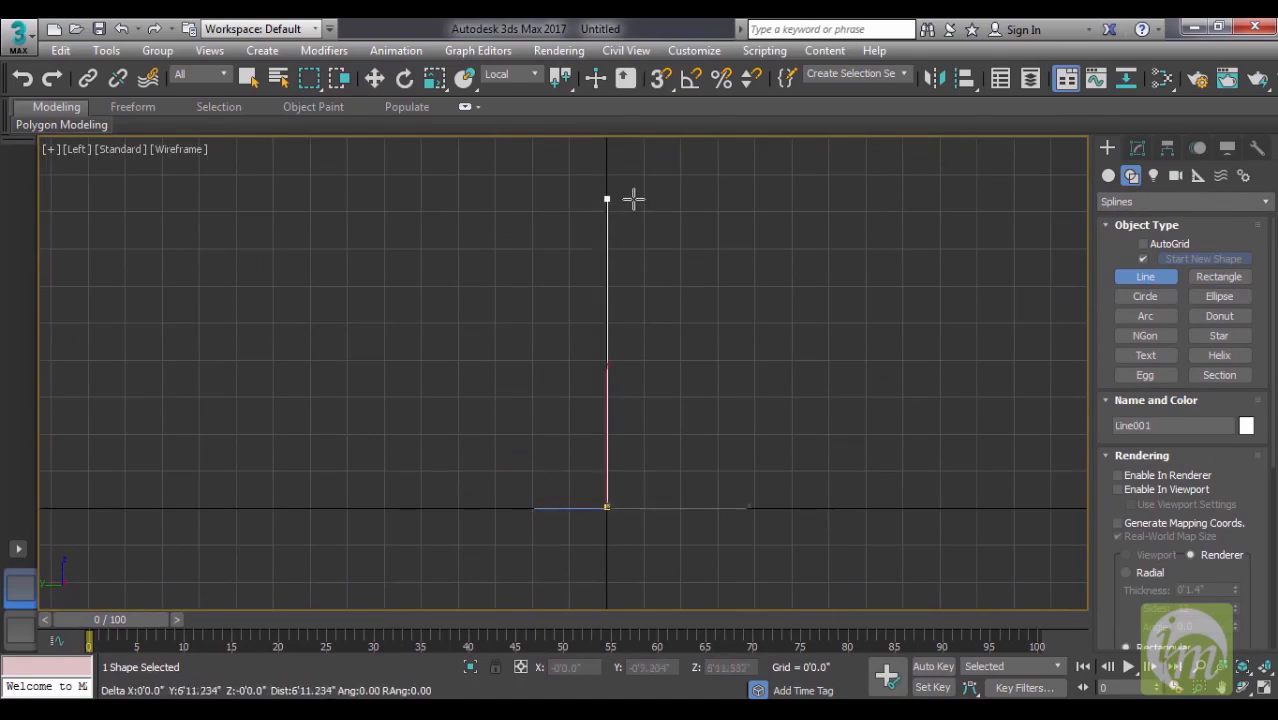
{"action": "scroll", "coordinate": [635, 207], "scroll_direction": "down", "scroll_amount": 2}
{"action": "middle_click_drag", "start_coordinate": [637, 213], "coordinate": [650, 374]}
{"action": "middle_click_drag", "start_coordinate": [631, 302], "coordinate": [684, 374]}
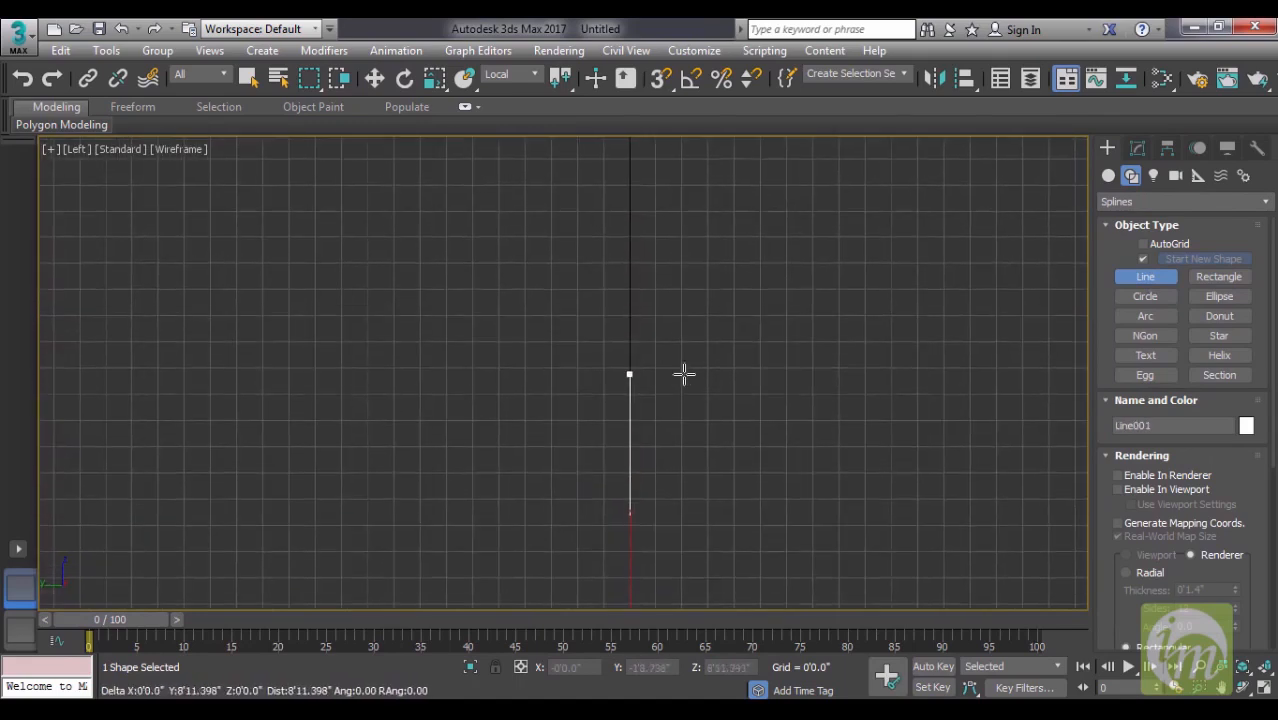
{"action": "left_click", "coordinate": [629, 291]}
{"action": "right_click", "coordinate": [752, 253]}
- Return to the Perspective view and select the circle at the foot of the vertical line with the Move tool
{"action": "middle_click_drag", "start_coordinate": [802, 328], "coordinate": [784, 268]}
{"action": "key", "text": "p"}
{"action": "middle_click_drag", "start_coordinate": [844, 397], "coordinate": [805, 333], "text": "alt"}
{"action": "middle_click_drag", "start_coordinate": [805, 333], "coordinate": [680, 542]}
{"action": "scroll", "coordinate": [780, 412], "scroll_direction": "down", "scroll_amount": 3}
{"action": "middle_click_drag", "start_coordinate": [707, 490], "coordinate": [696, 544]}
{"action": "key", "text": "w"}
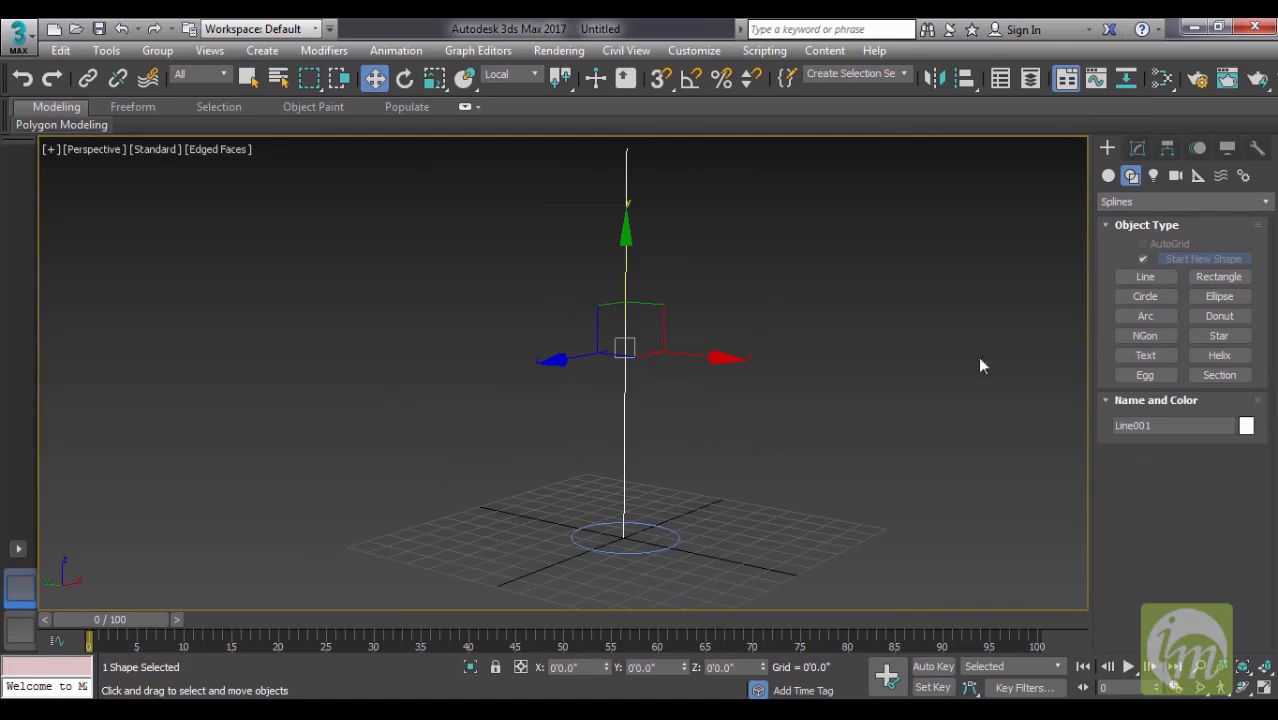
{"action": "left_click", "coordinate": [652, 546]}
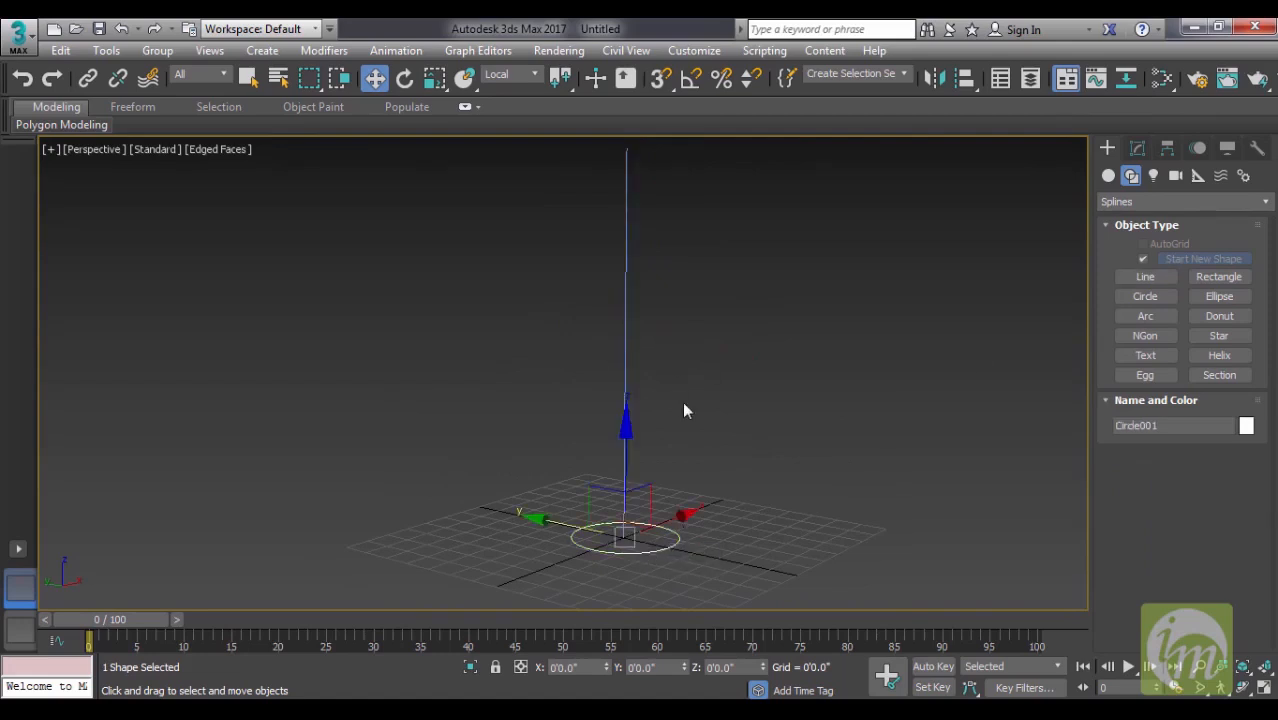
{"action": "middle_click_drag", "start_coordinate": [776, 532], "coordinate": [718, 555]}
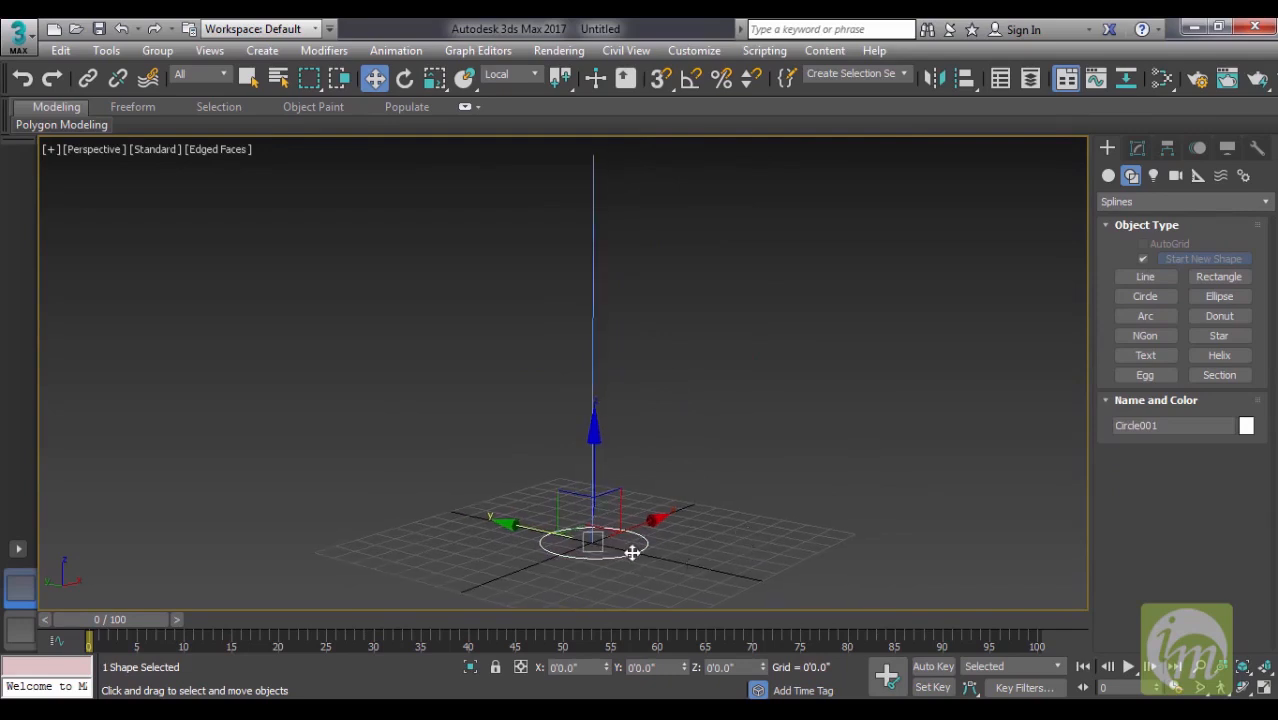
{"action": "middle_click_drag", "start_coordinate": [764, 511], "coordinate": [777, 519]}
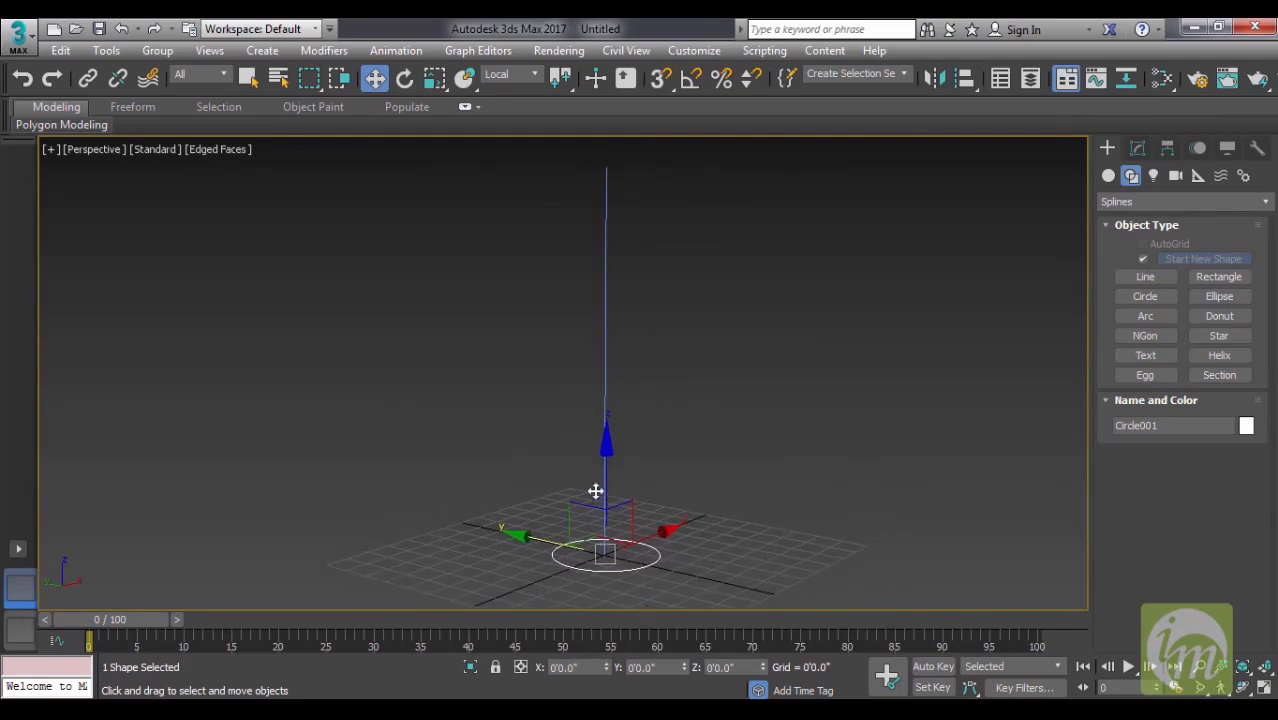
- Create a Loft compound object from the circle, using Get Path with the vertical line as an instance
{"action": "left_click", "coordinate": [1107, 176]}
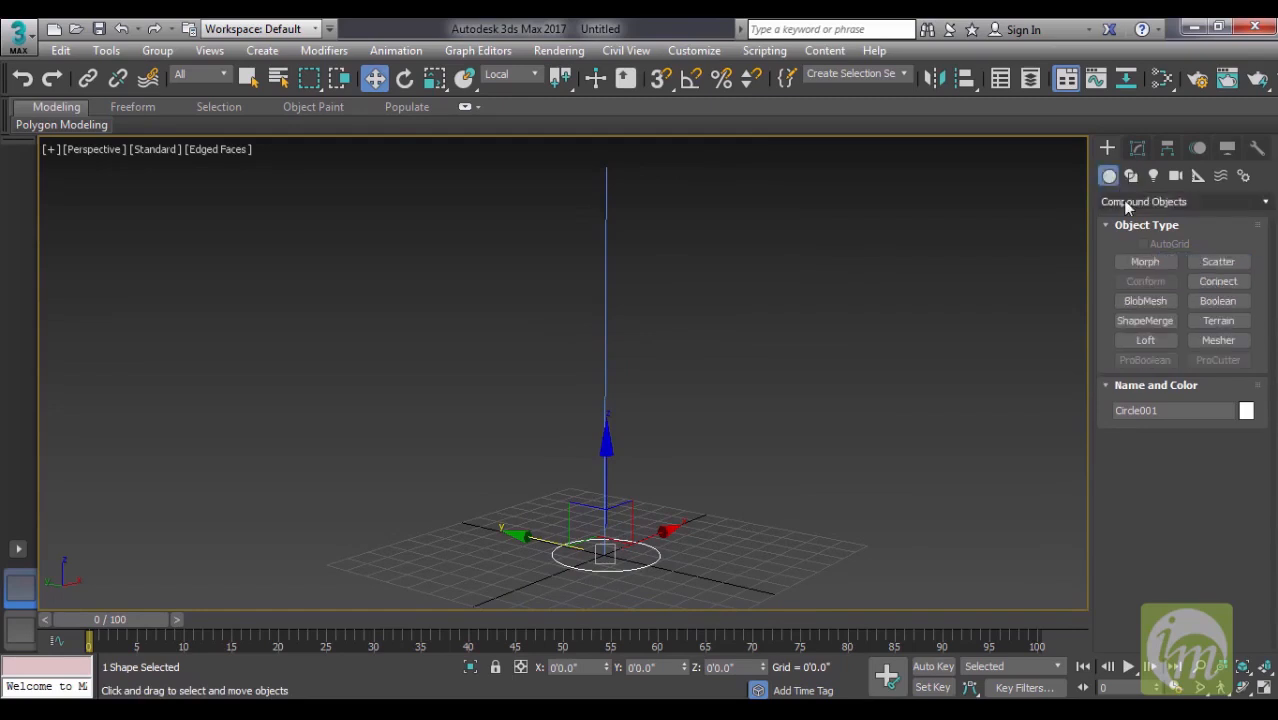
{"action": "left_click", "coordinate": [1124, 201]}
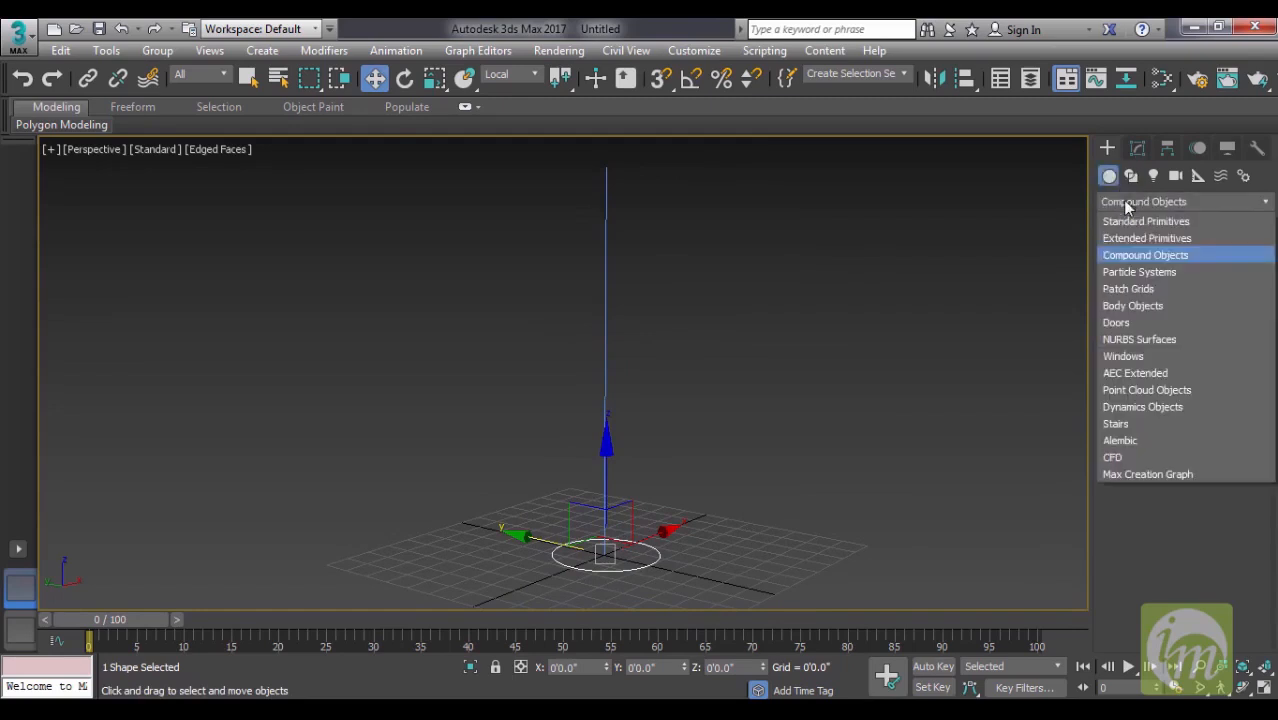
{"action": "left_click", "coordinate": [1142, 256]}
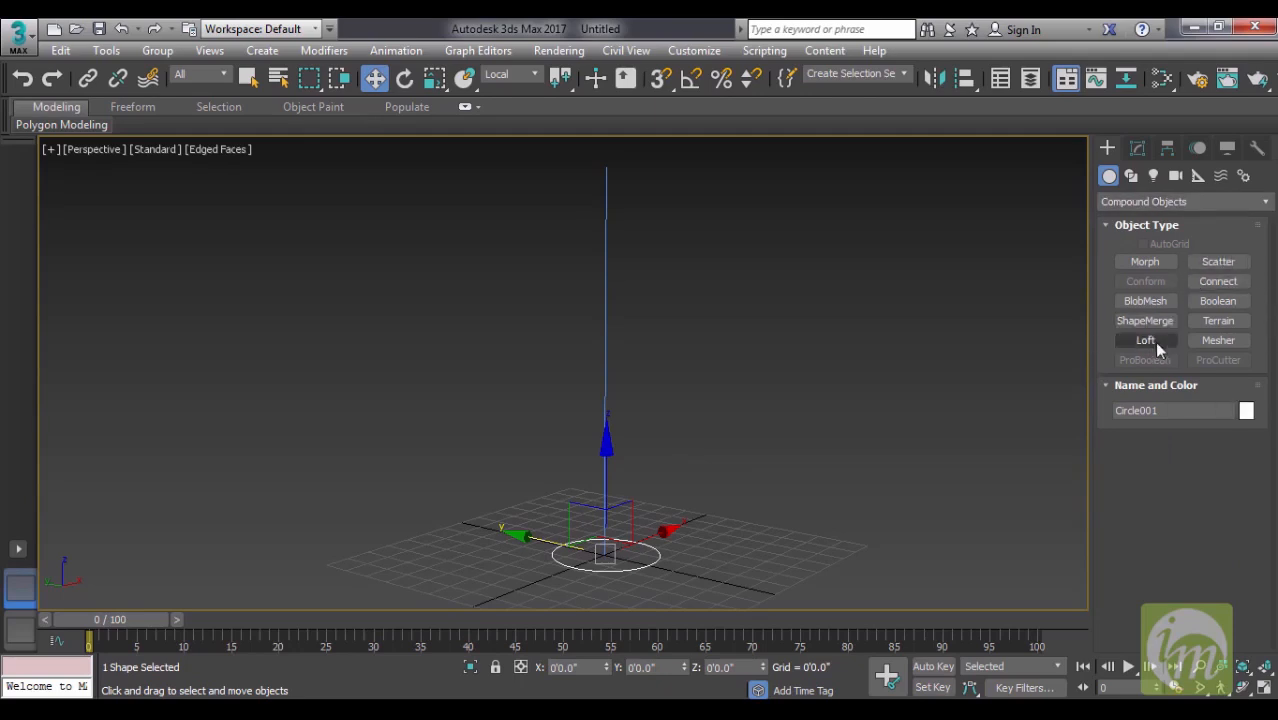
{"action": "left_click", "coordinate": [748, 447]}
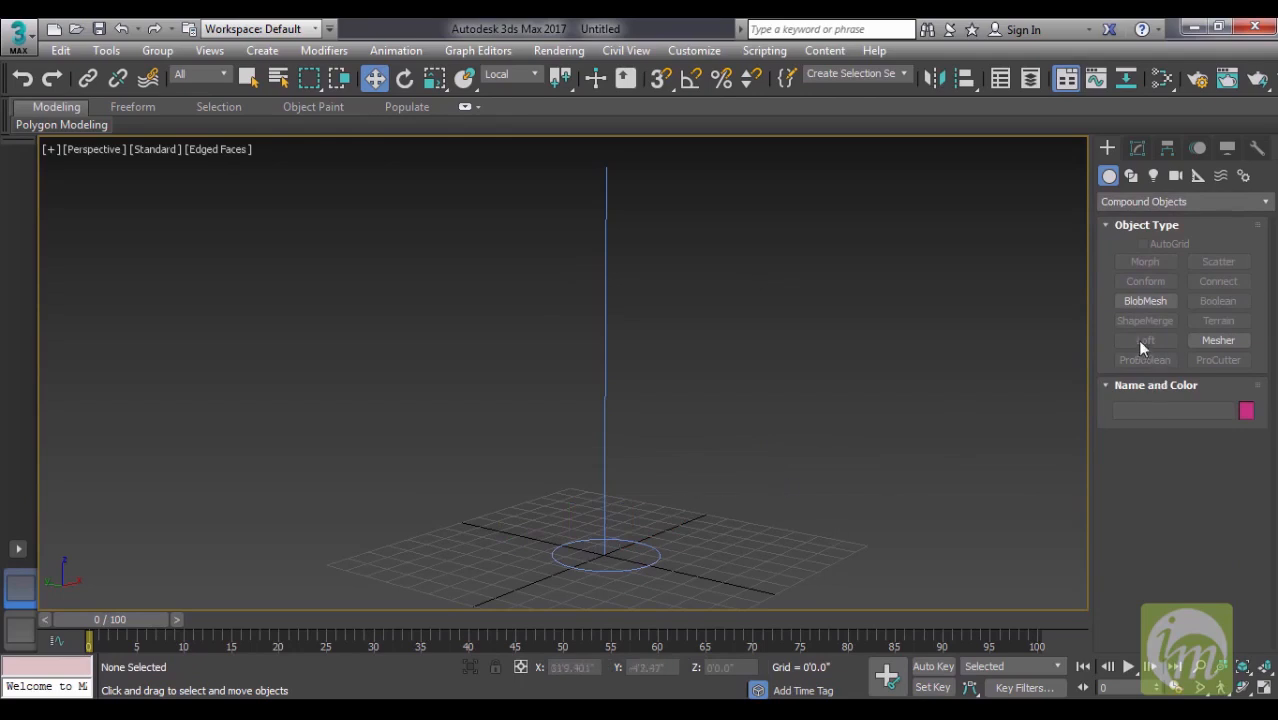
{"action": "left_click", "coordinate": [640, 568]}
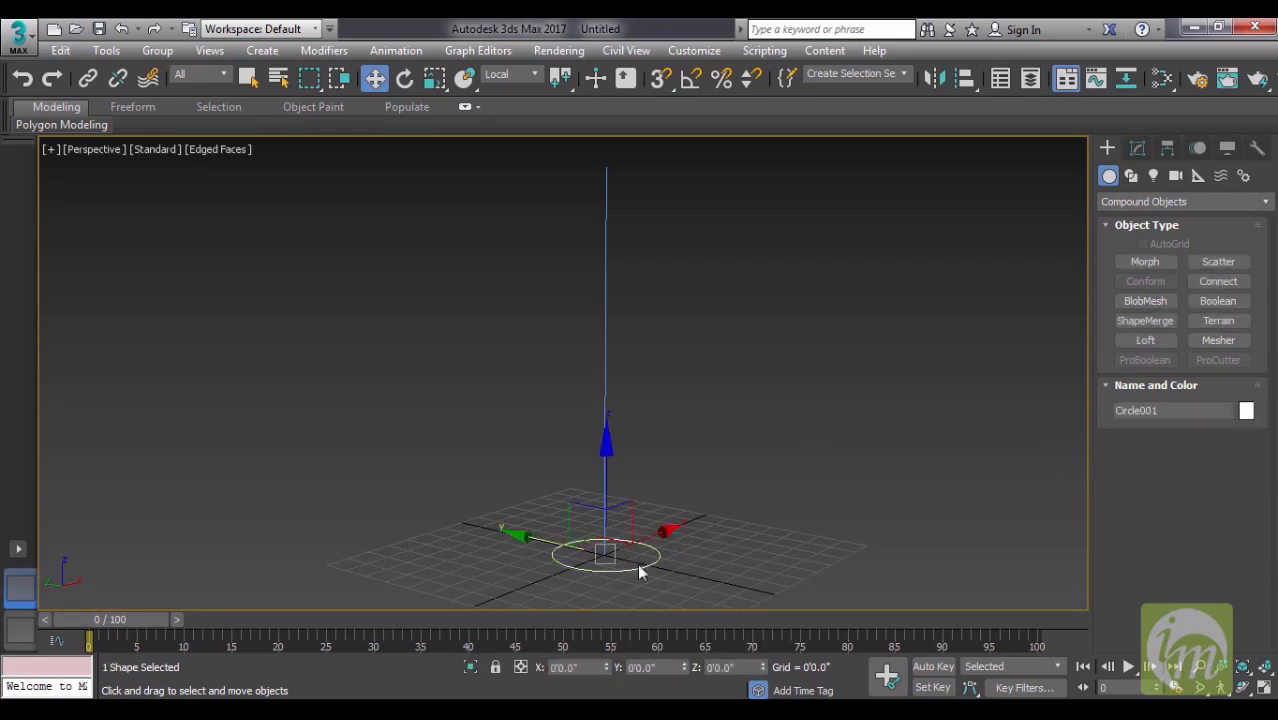
{"action": "left_click", "coordinate": [1145, 341]}
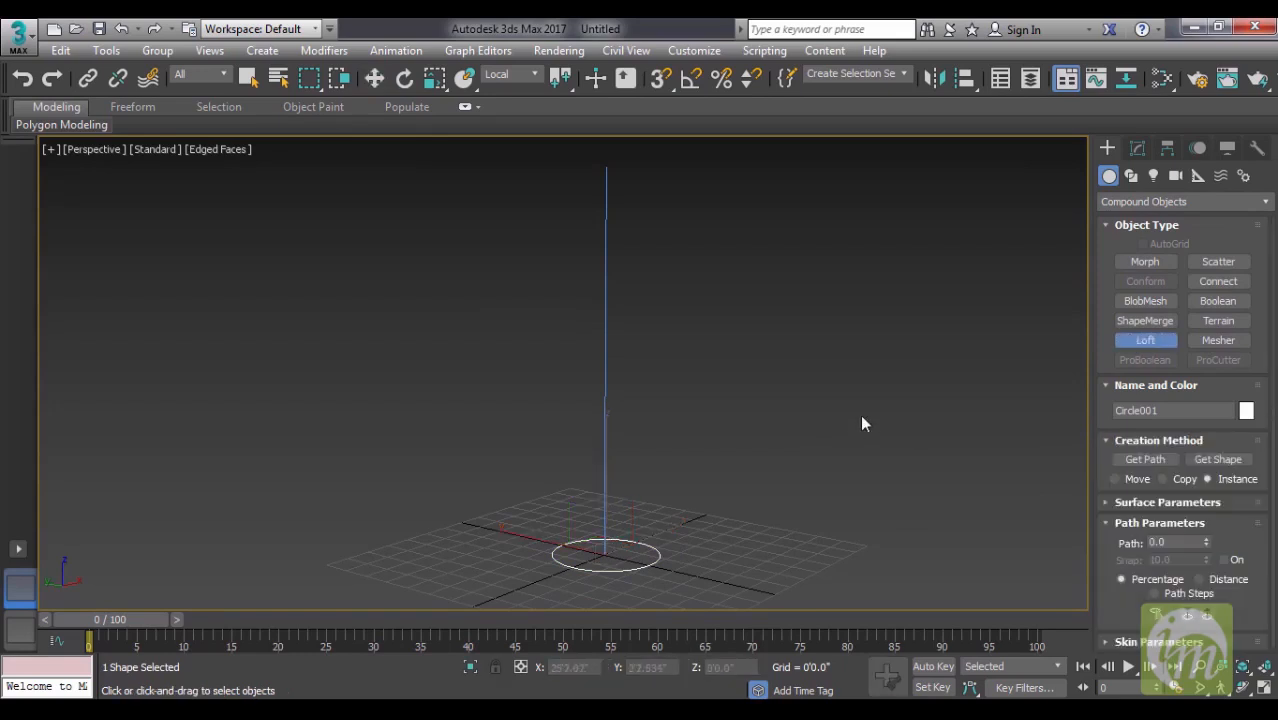
{"action": "middle_click_drag", "start_coordinate": [864, 415], "coordinate": [913, 414]}
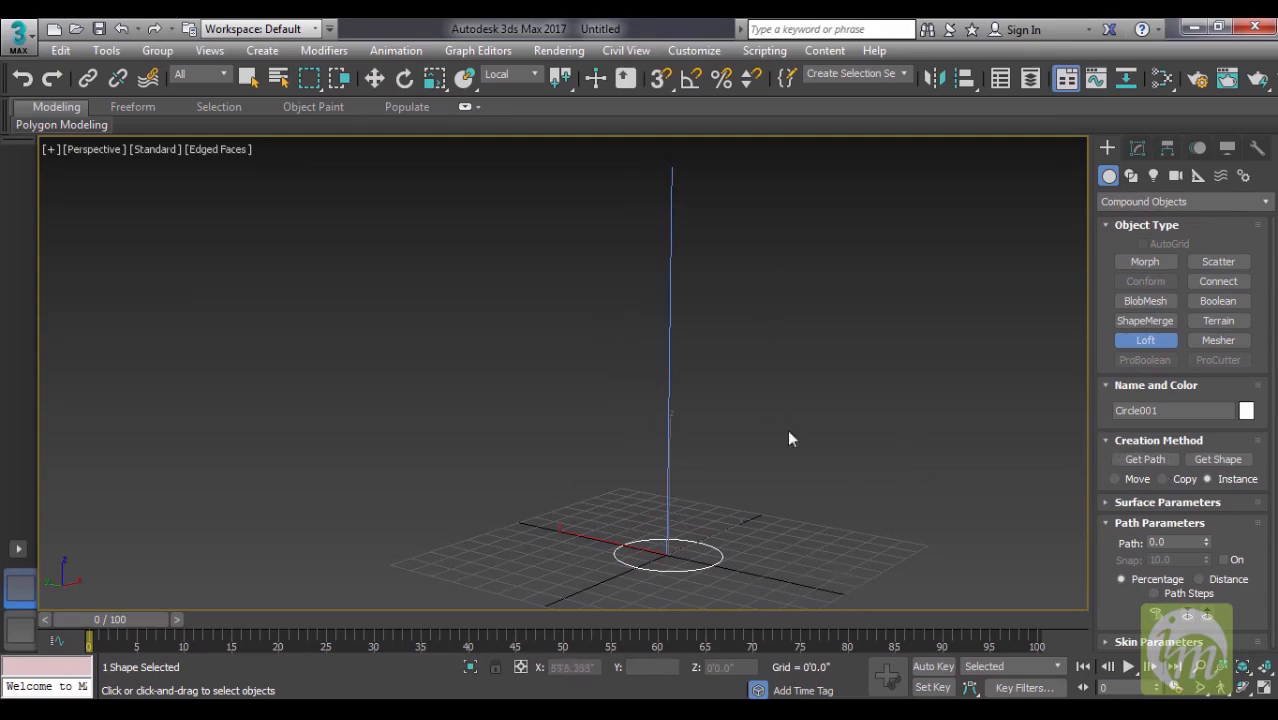
{"action": "left_click", "coordinate": [1145, 459]}
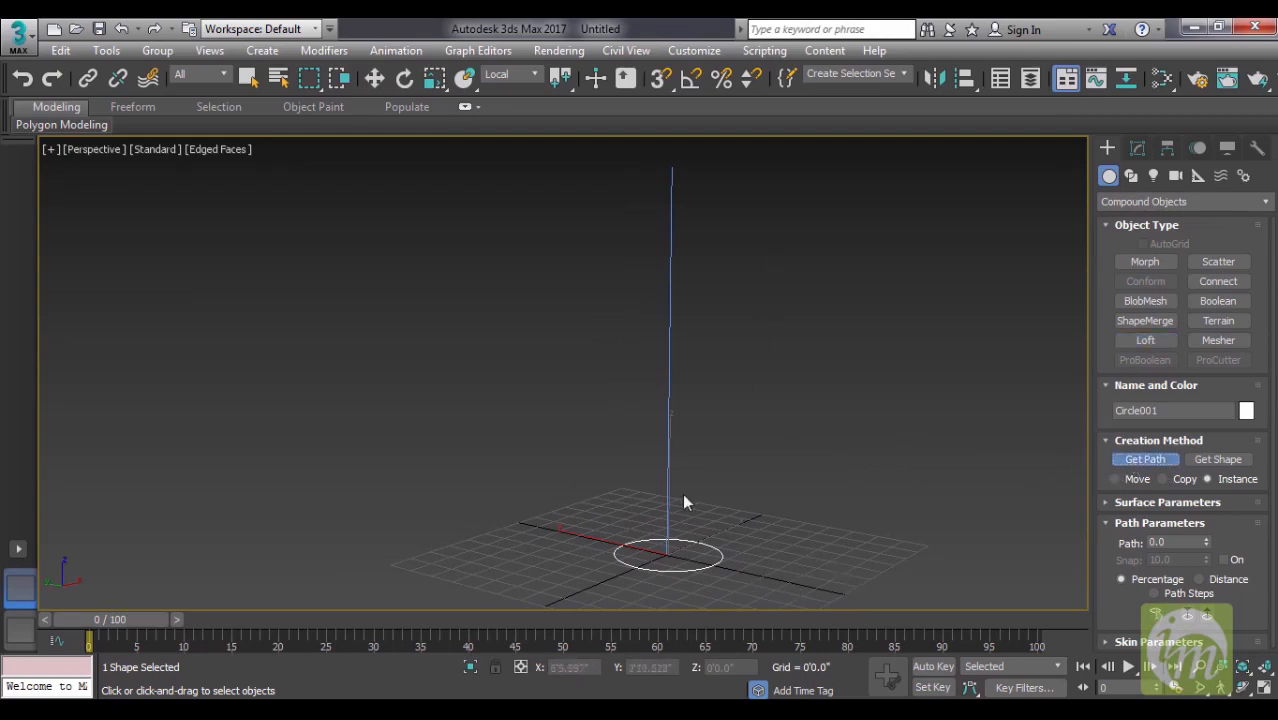
{"action": "left_click", "coordinate": [668, 458]}
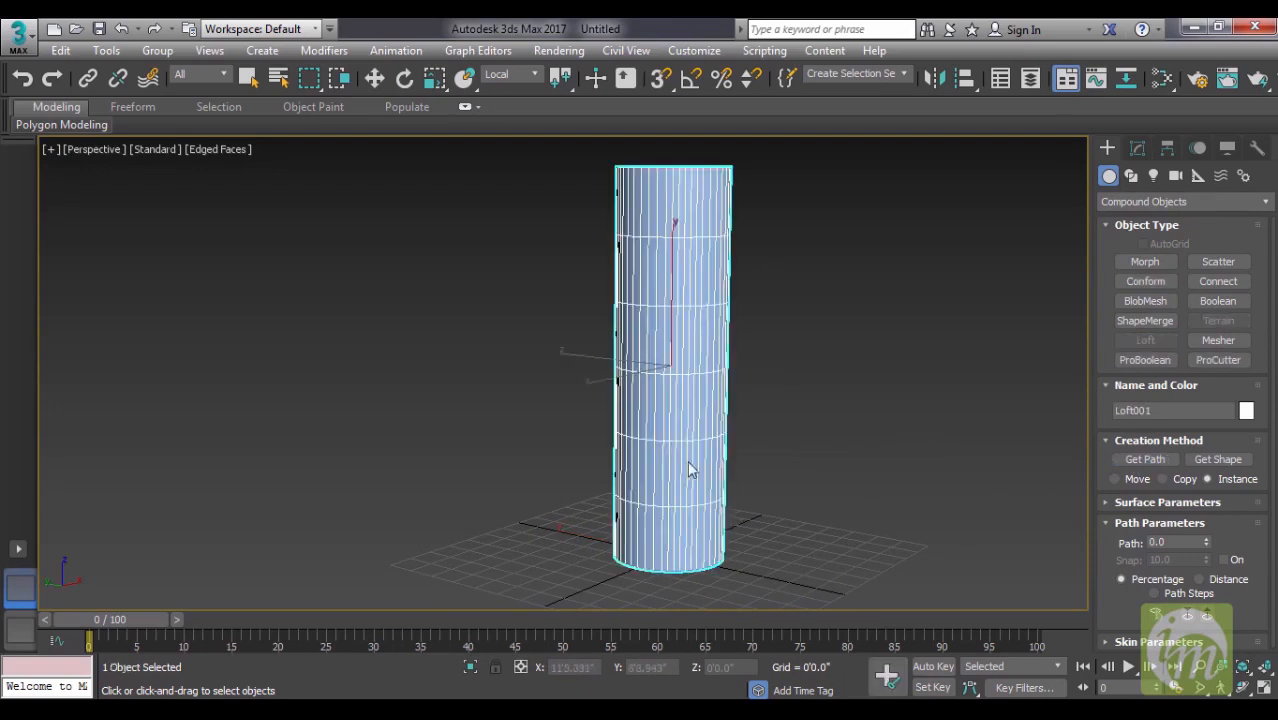
- Examine the lofted cylinder from its base to its open top
{"action": "scroll", "coordinate": [879, 469], "scroll_direction": "up", "scroll_amount": 5}
{"action": "middle_click_drag", "start_coordinate": [807, 498], "coordinate": [794, 492], "text": "alt"}
{"action": "middle_click_drag", "start_coordinate": [794, 492], "coordinate": [812, 335]}
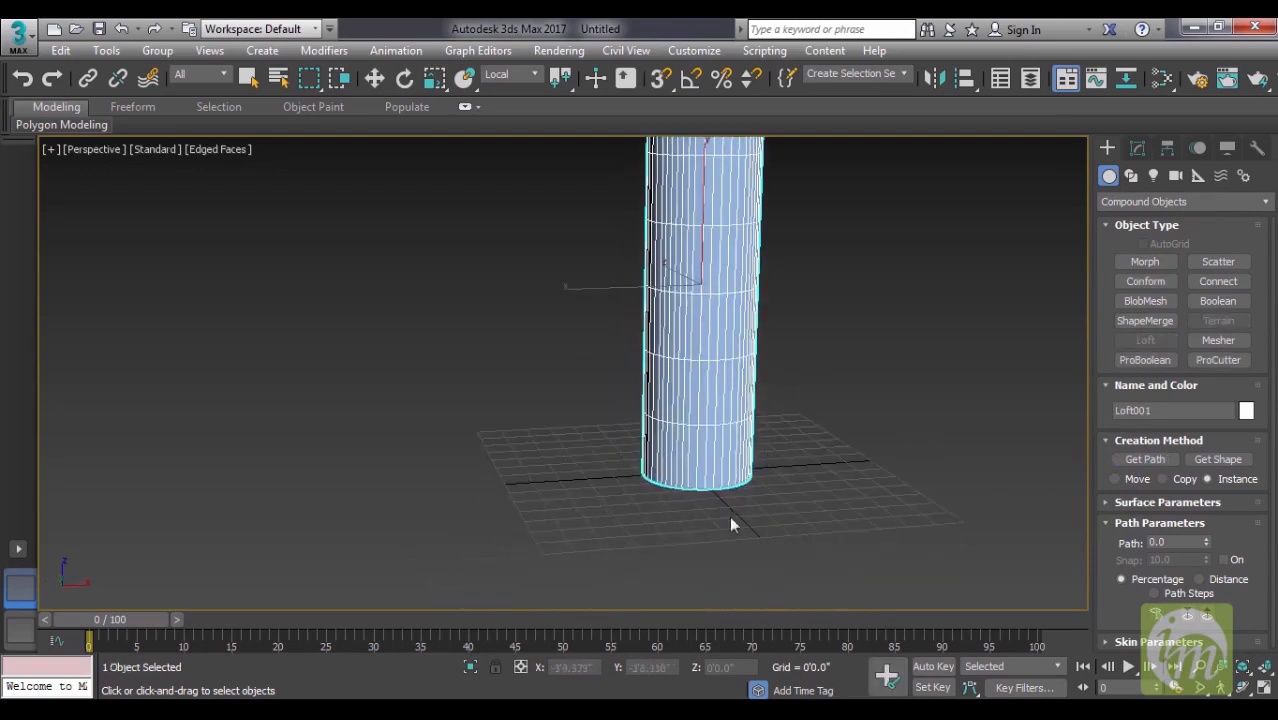
{"action": "middle_click_drag", "start_coordinate": [773, 409], "coordinate": [766, 541]}
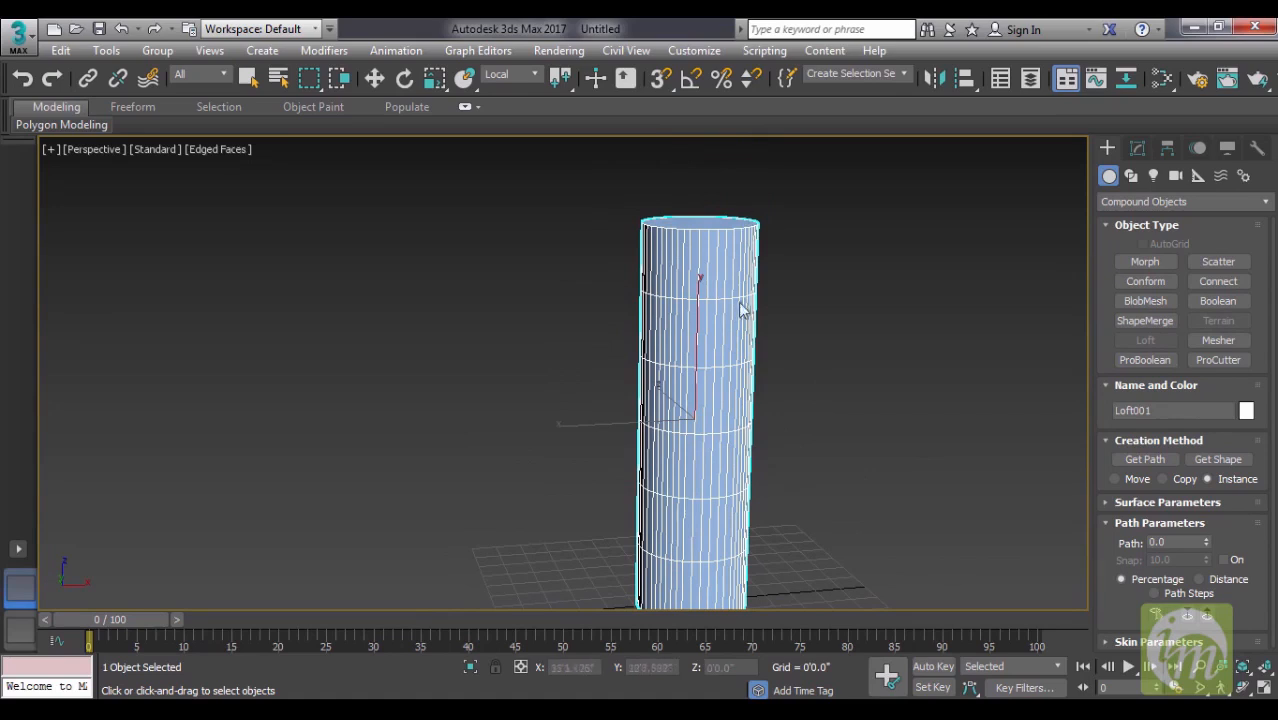
{"action": "middle_click_drag", "start_coordinate": [750, 494], "coordinate": [822, 405], "text": "alt"}
{"action": "scroll", "coordinate": [822, 405], "scroll_direction": "down", "scroll_amount": 4}
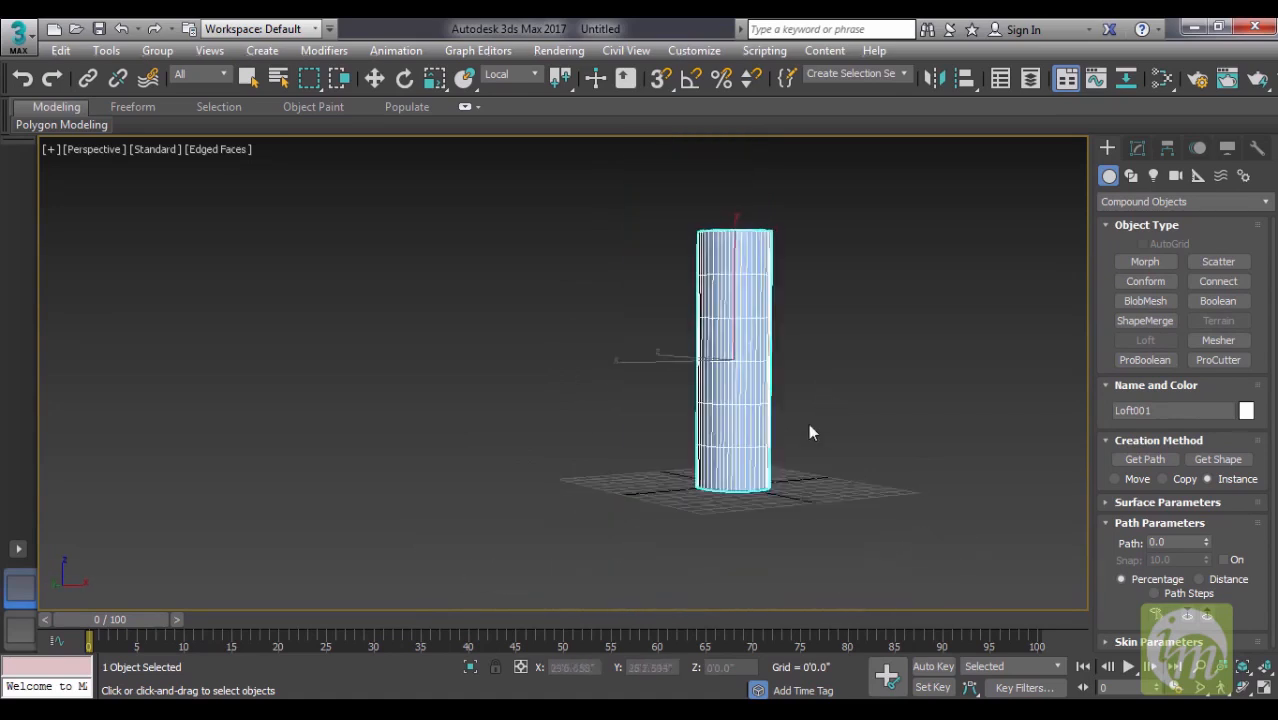
{"action": "middle_click_drag", "start_coordinate": [830, 343], "coordinate": [830, 354]}
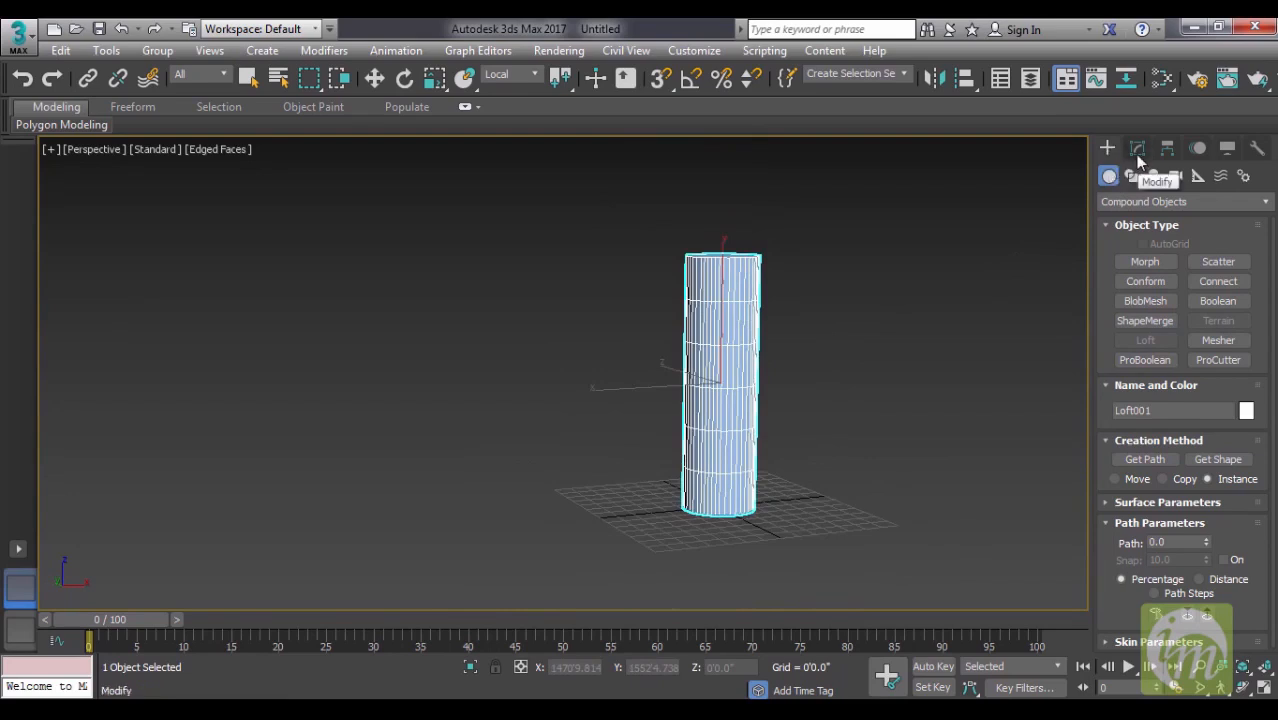
- Enter the loft's Shape sub-object level for modification and select the circular cross-section at the cylinder's base
{"action": "left_click", "coordinate": [1137, 154]}
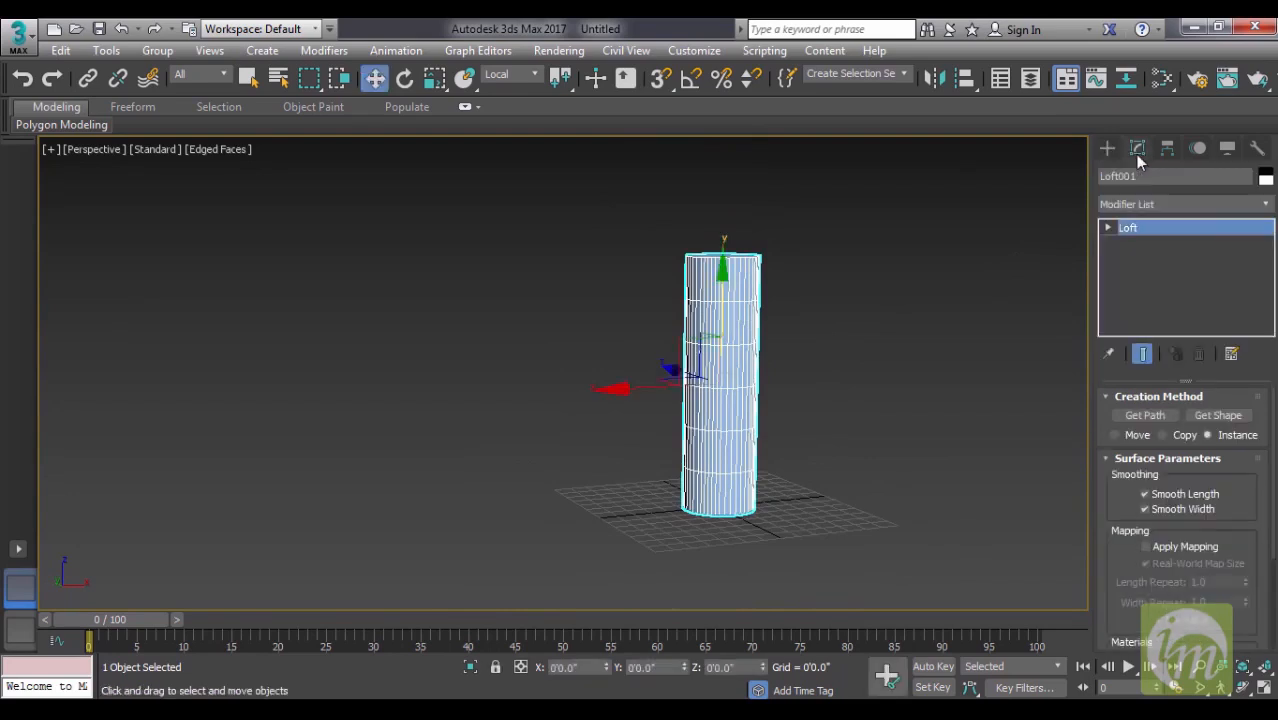
{"action": "left_click", "coordinate": [1110, 229]}
{"action": "middle_click_drag", "start_coordinate": [805, 335], "coordinate": [760, 352]}
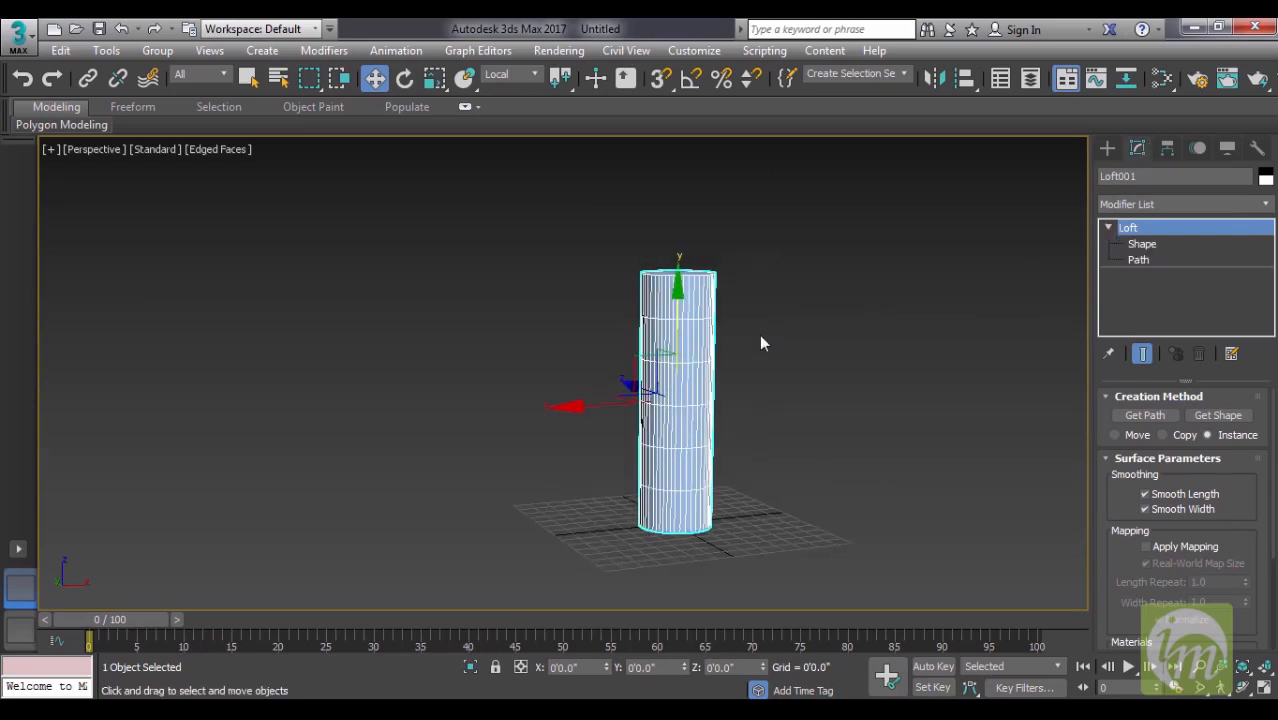
{"action": "left_click", "coordinate": [1142, 244]}
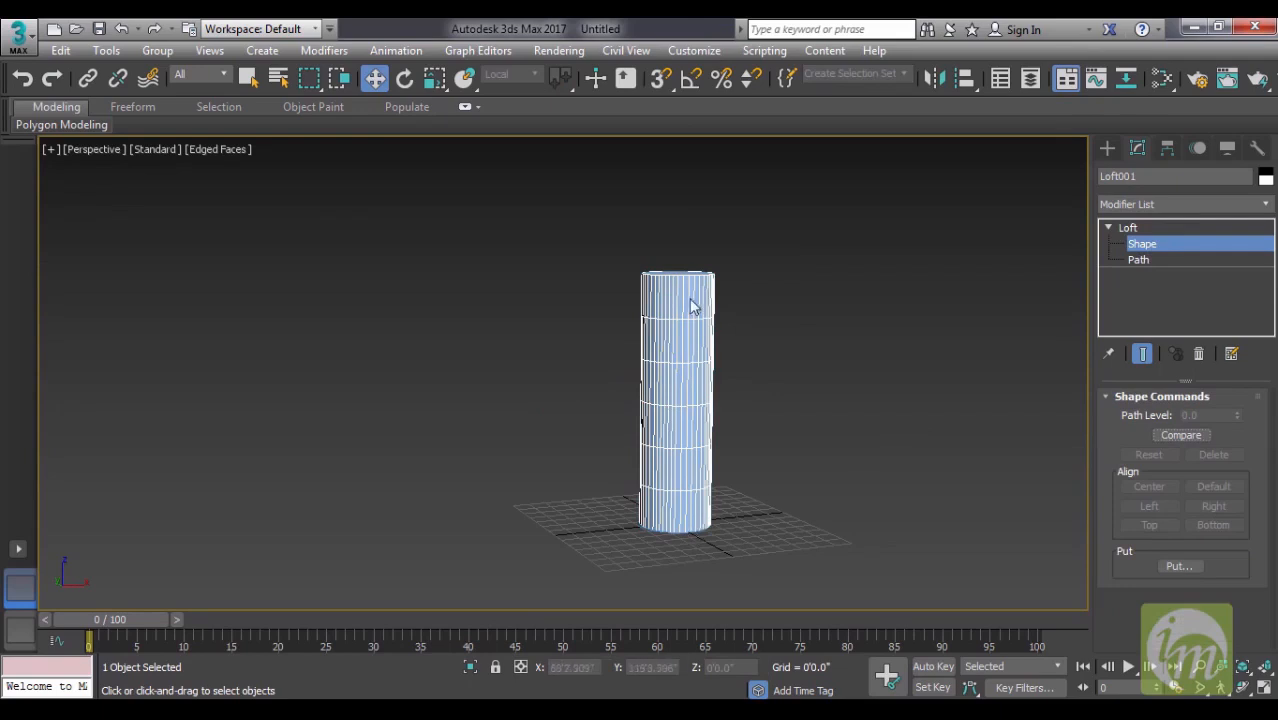
{"action": "left_click", "coordinate": [662, 530]}
{"action": "middle_click_drag", "start_coordinate": [793, 508], "coordinate": [804, 528]}
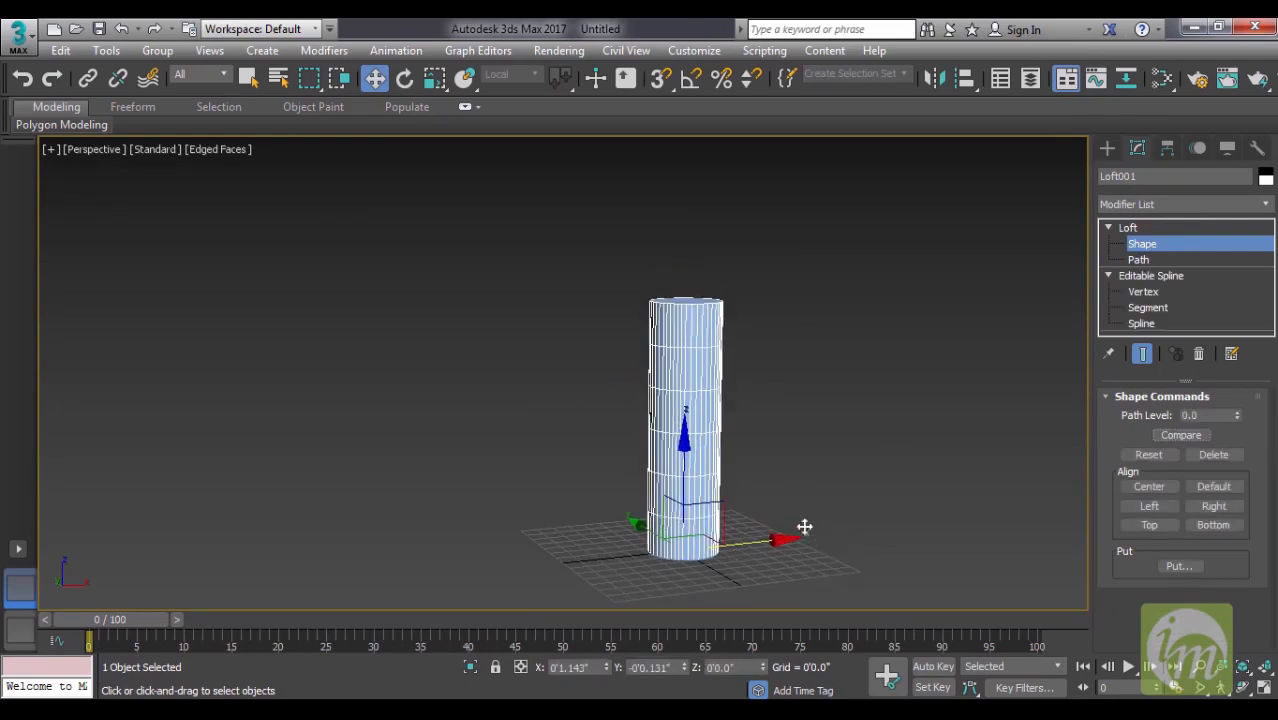
- Copy the base circle cross-section to the loft's top end and to just below it, at about path level 90
{"action": "left_click_drag", "start_coordinate": [680, 451], "coordinate": [733, 191]}
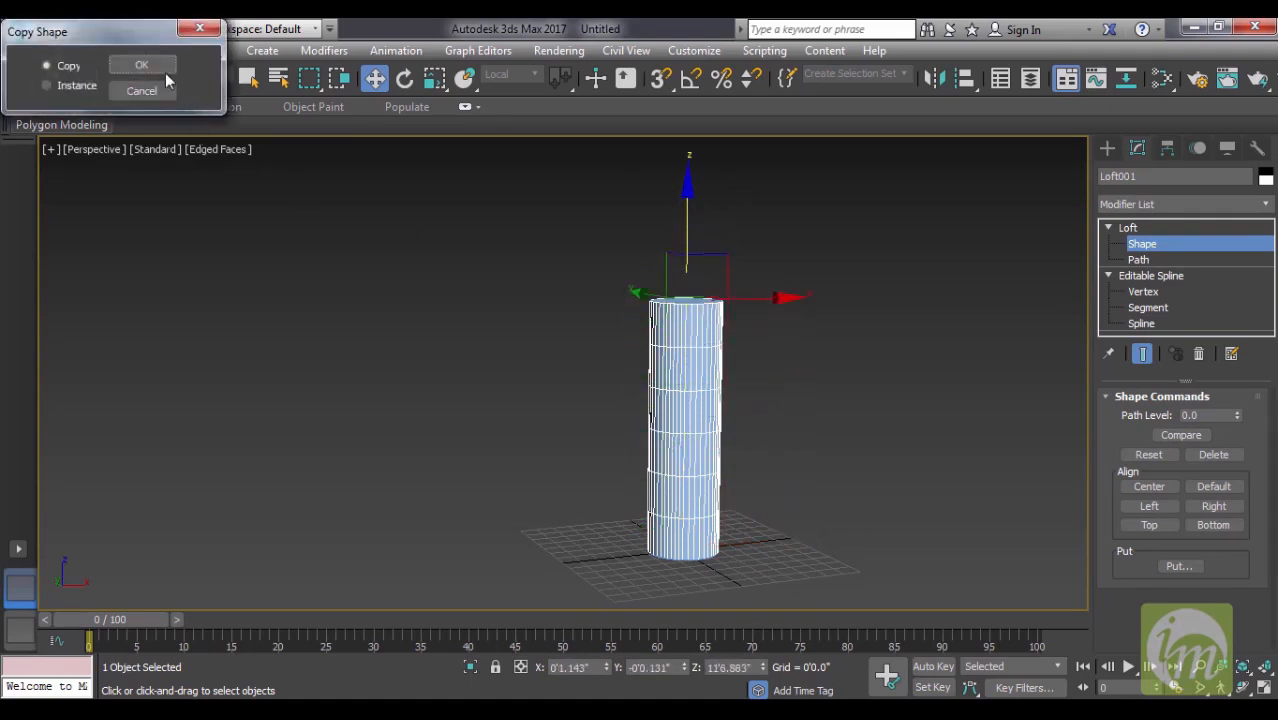
{"action": "left_click", "coordinate": [163, 69]}
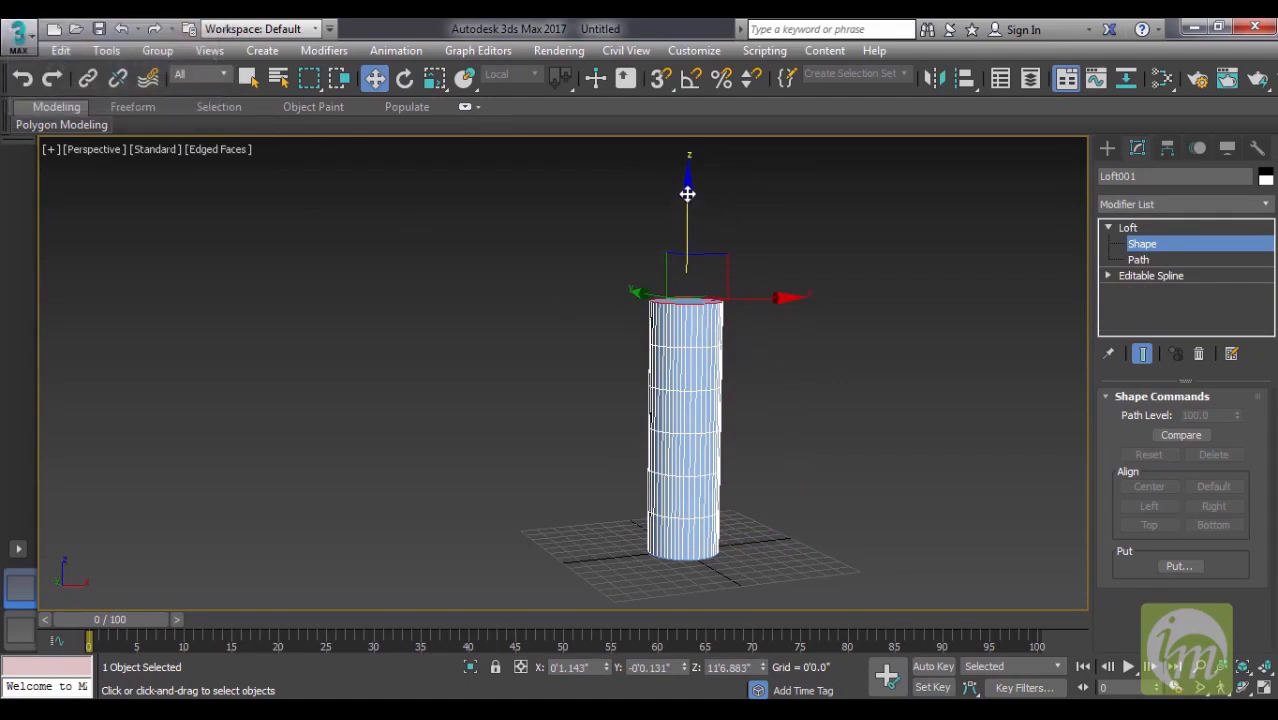
{"action": "left_click_drag", "start_coordinate": [688, 201], "coordinate": [687, 218]}
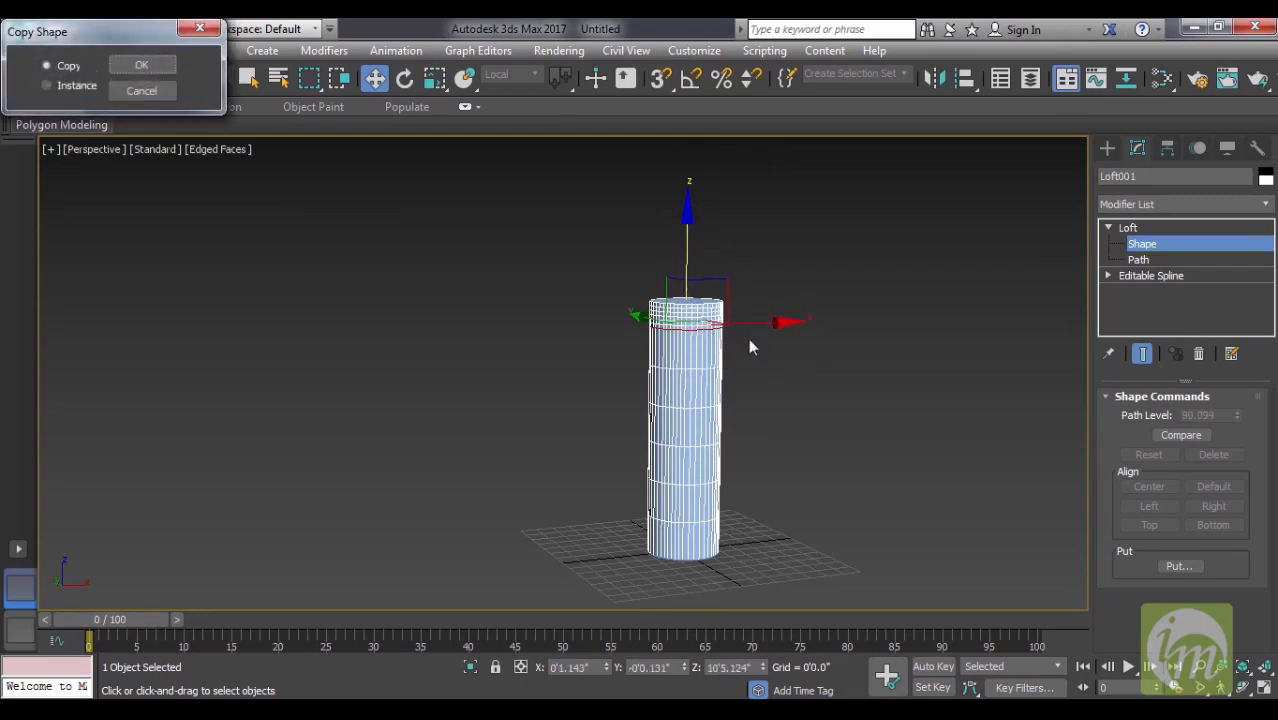
{"action": "left_click", "coordinate": [142, 65]}
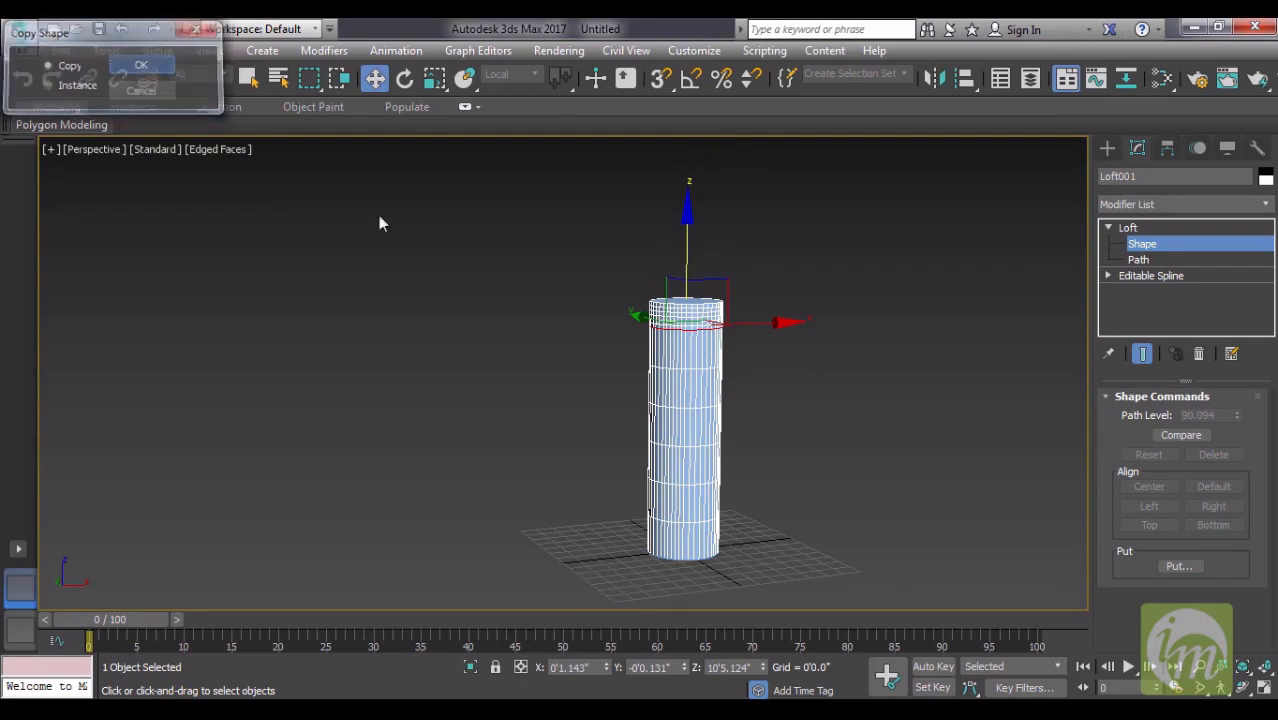
- Copy the circular cross-section down to just above the loft's base, at about path level 10, and select that lower cross-section
{"action": "left_click_drag", "start_coordinate": [690, 215], "coordinate": [682, 413]}
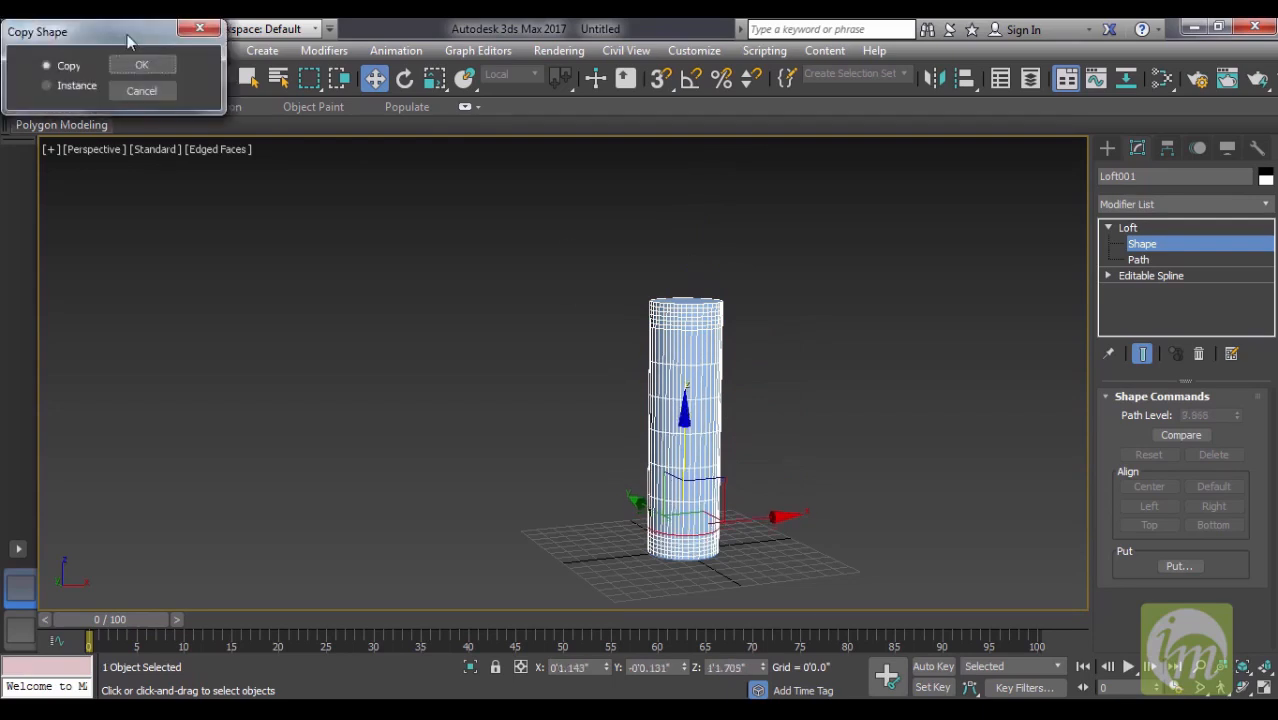
{"action": "left_click", "coordinate": [141, 66]}
{"action": "scroll", "coordinate": [796, 448], "scroll_direction": "up", "scroll_amount": 5}
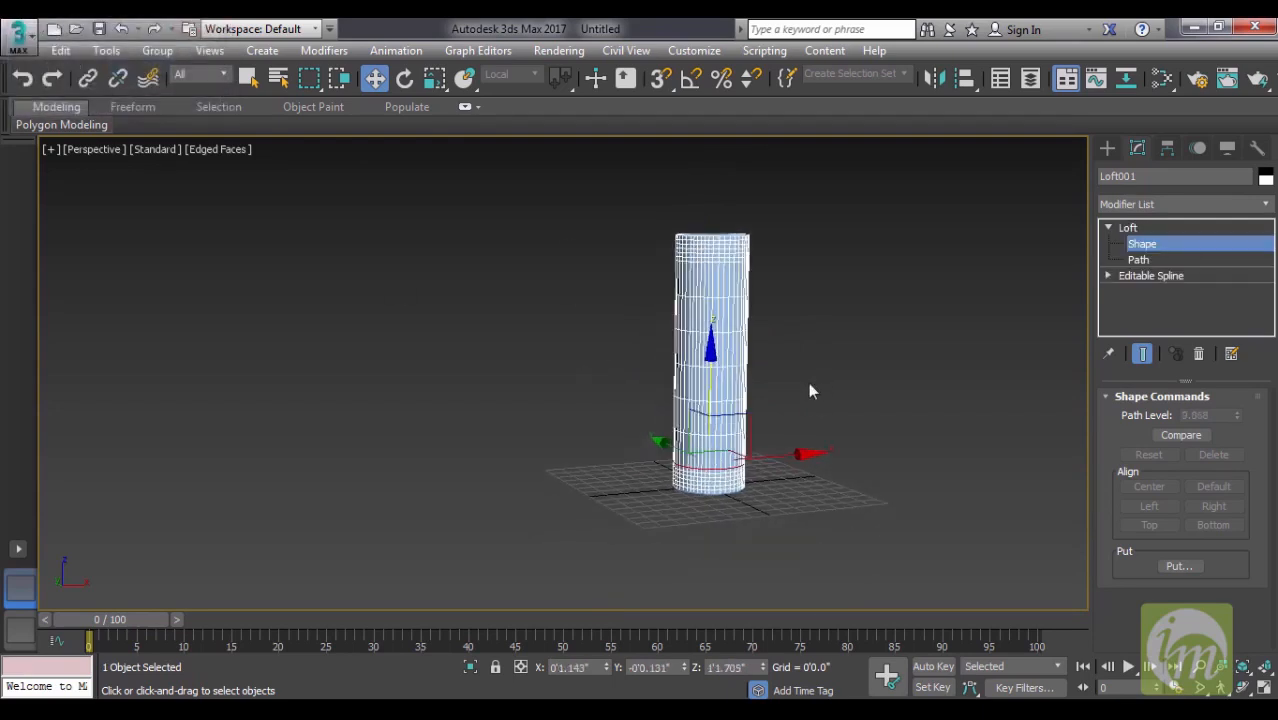
{"action": "left_click", "coordinate": [696, 190]}
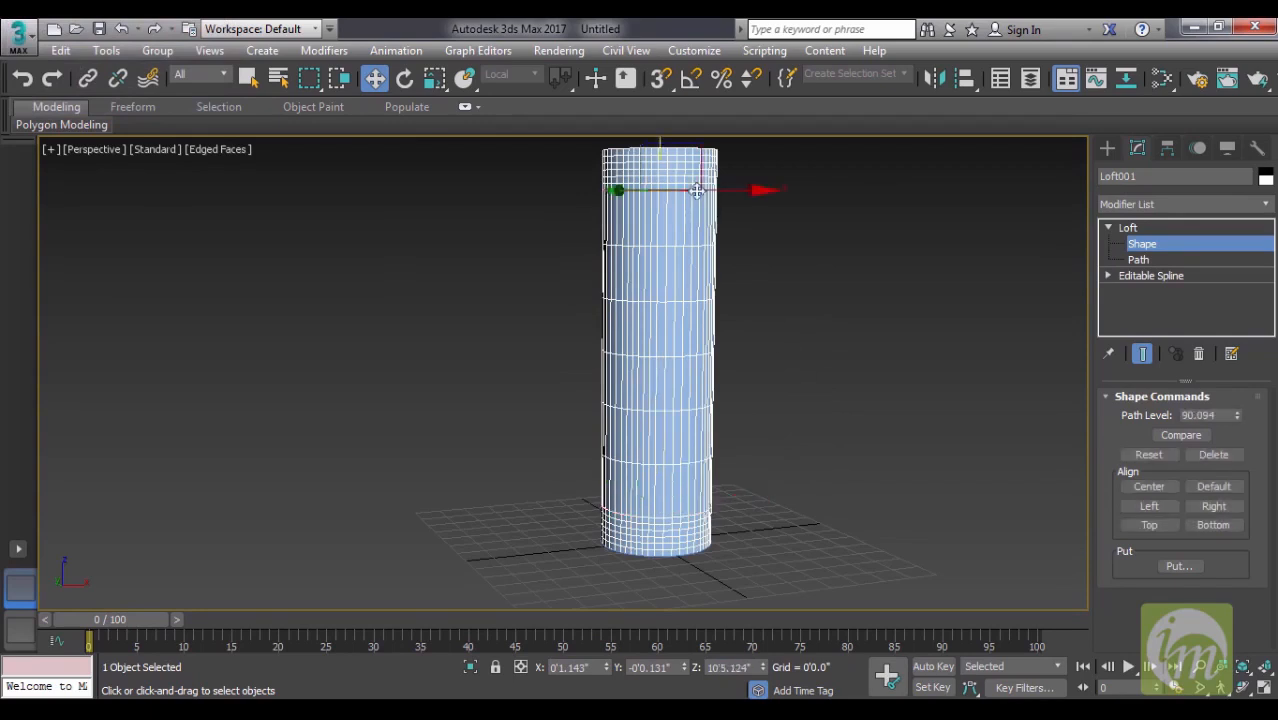
{"action": "left_click", "coordinate": [679, 518]}
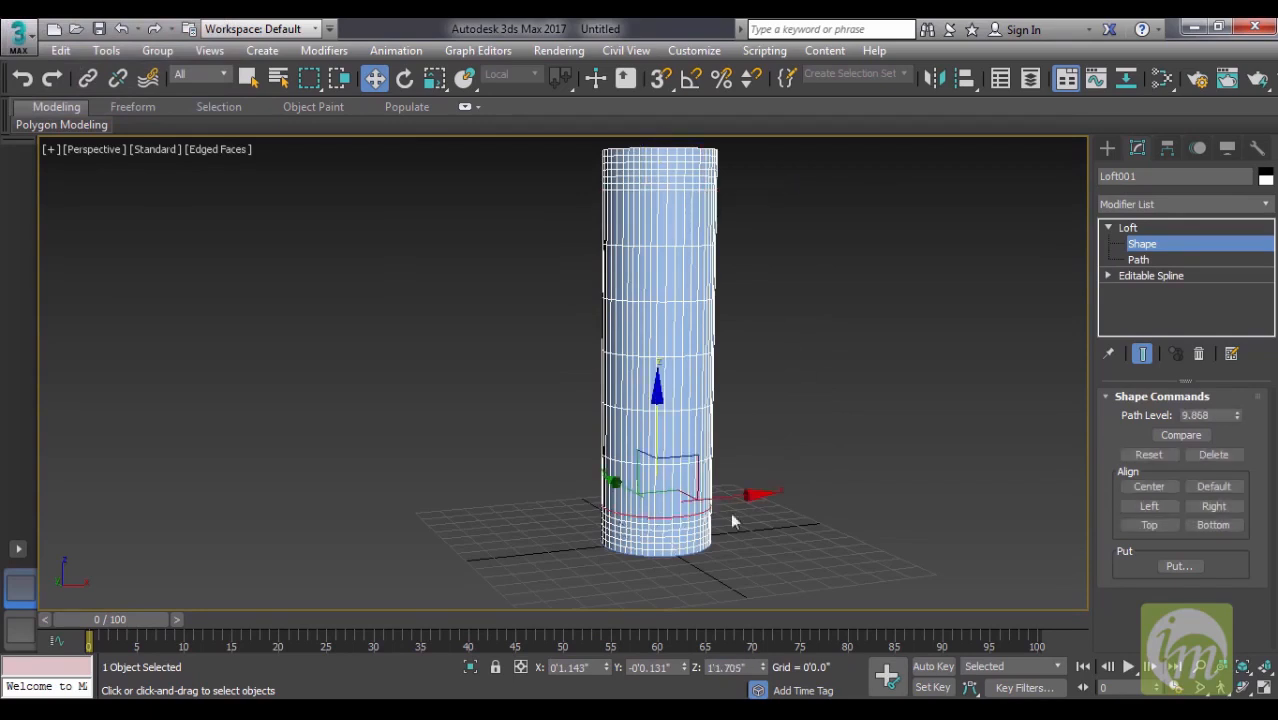
{"action": "middle_click_drag", "start_coordinate": [775, 455], "coordinate": [772, 477]}
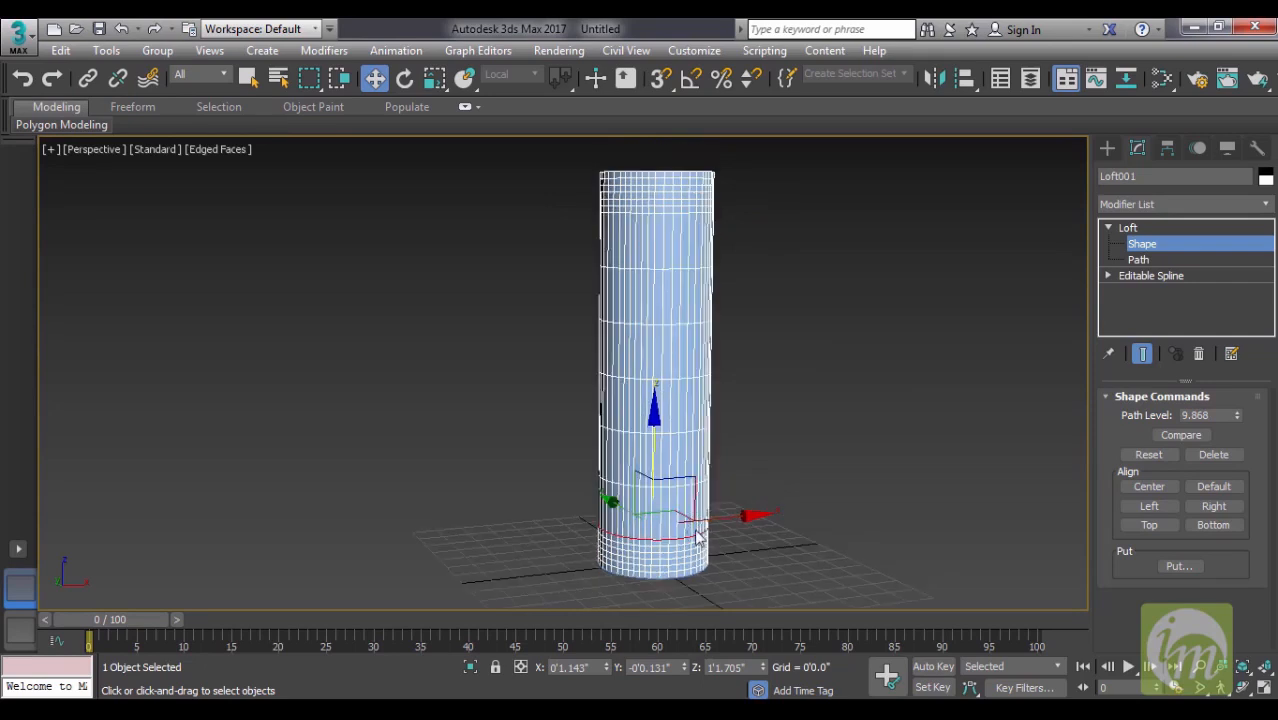
- Try to scale down the circular cross-section just above the cylinder's base
{"action": "key", "text": "r"}
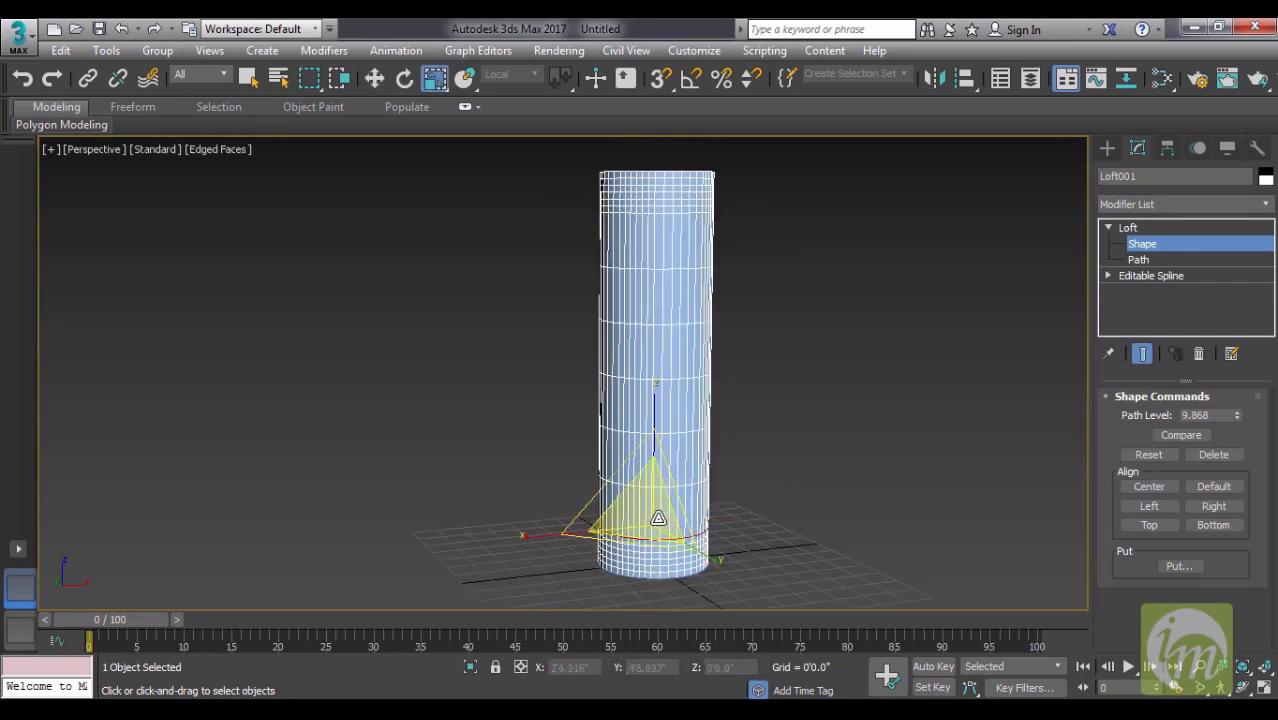
{"action": "left_click_drag", "start_coordinate": [653, 518], "coordinate": [770, 480]}
{"action": "middle_click_drag", "start_coordinate": [770, 480], "coordinate": [790, 446]}
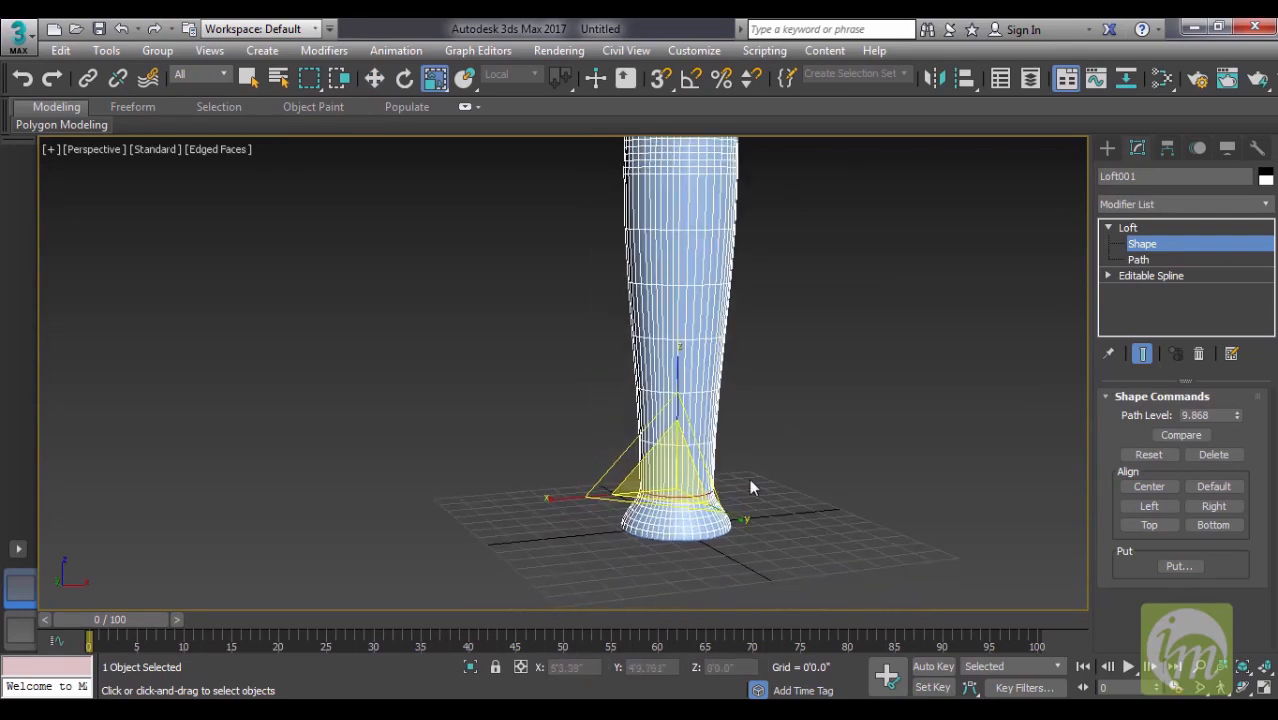
{"action": "mouse_move", "coordinate": [767, 488]}
{"action": "middle_mouse_down"}
{"action": "mouse_move", "coordinate": [784, 434]}
{"action": "mouse_move", "coordinate": [760, 486]}
{"action": "middle_mouse_up"}
{"action": "left_click_drag", "start_coordinate": [643, 481], "coordinate": [670, 436]}
{"action": "middle_click_drag", "start_coordinate": [699, 467], "coordinate": [700, 498]}
- Copy the lower cross-section slightly upward to about path level 15.4
{"action": "key", "text": "w"}
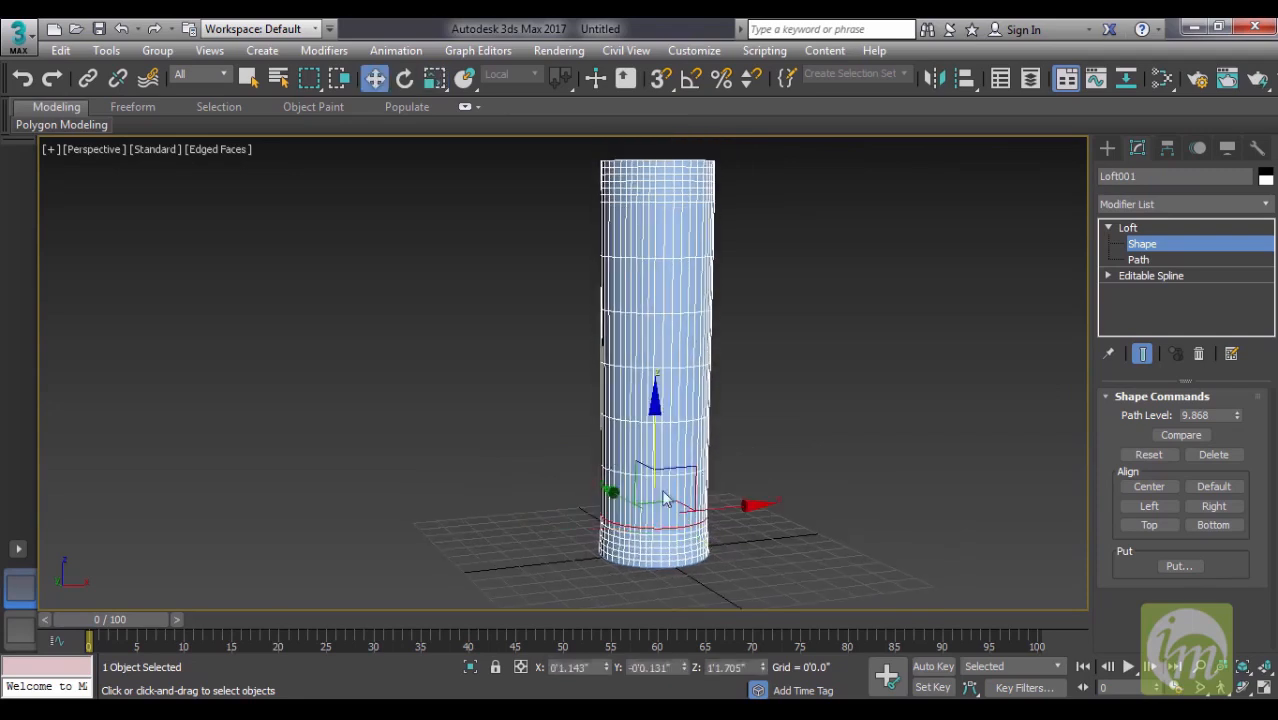
{"action": "left_click_drag", "start_coordinate": [654, 409], "coordinate": [655, 381]}
{"action": "left_click", "coordinate": [142, 65]}
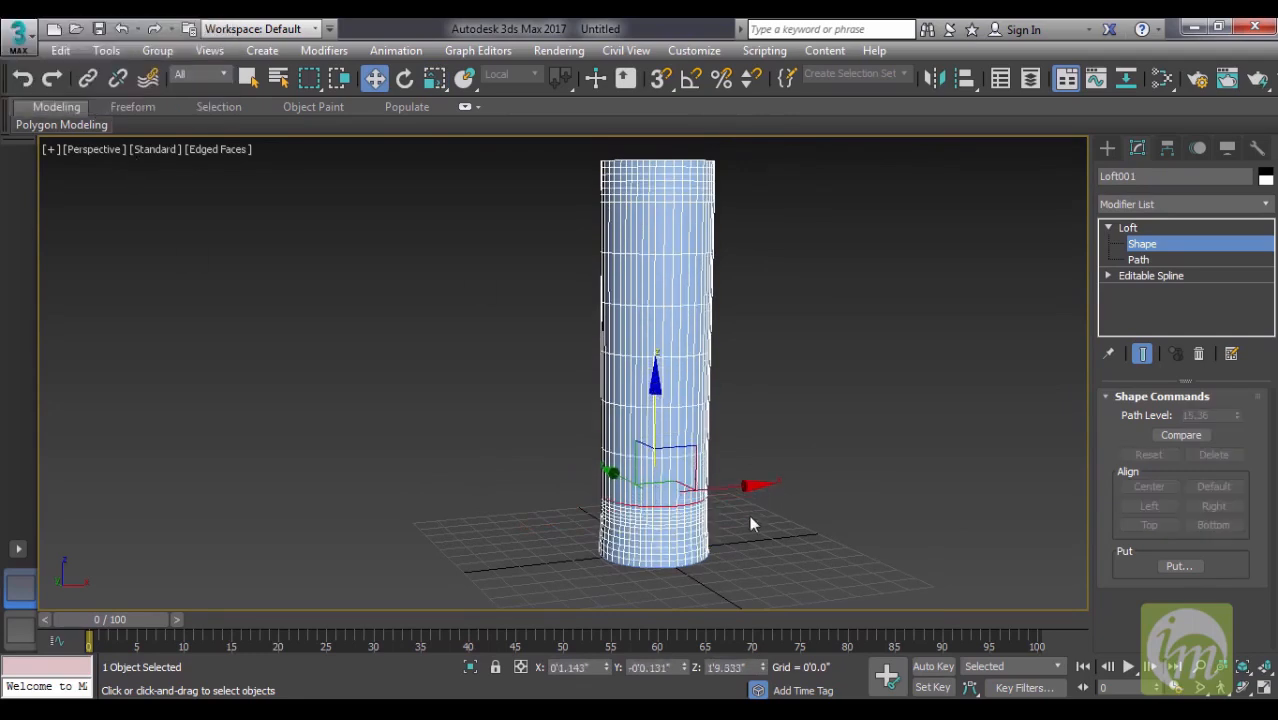
- Scale the new cross-section to about half its diameter and lower it onto the wide base, at about path level 10.05
{"action": "key", "text": "r"}
{"action": "left_click_drag", "start_coordinate": [650, 466], "coordinate": [655, 567]}
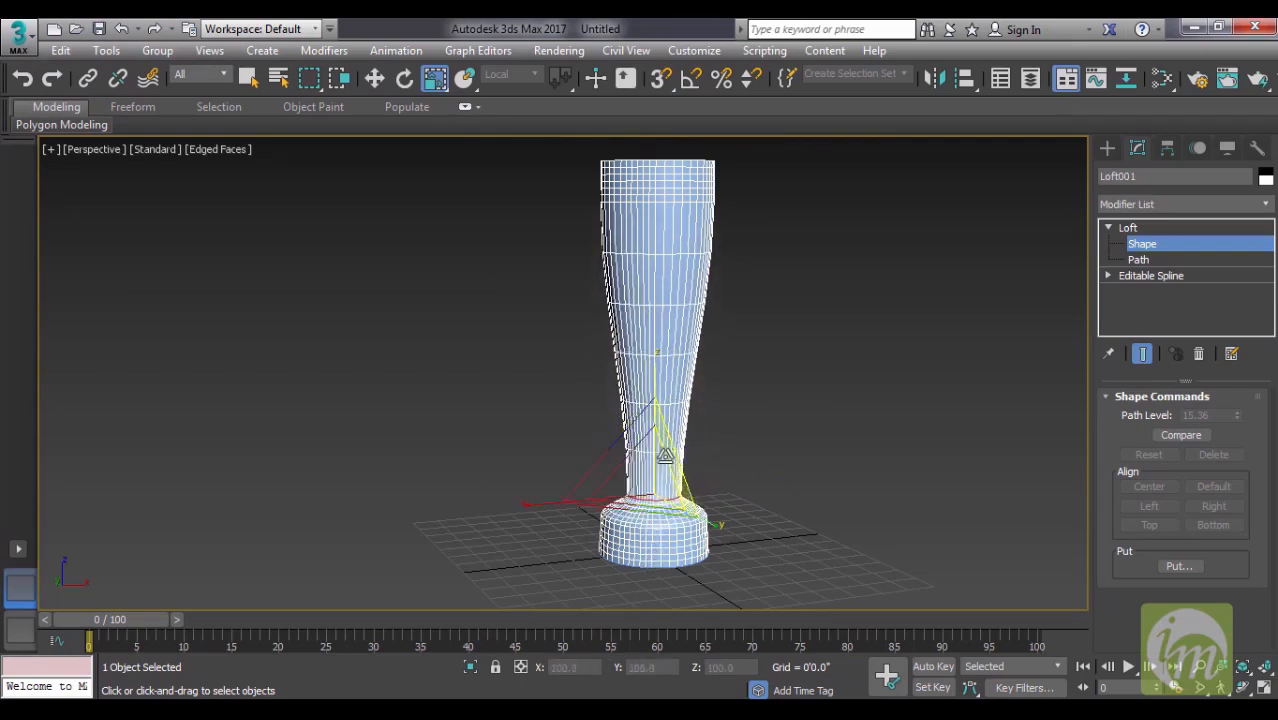
{"action": "key", "text": "w"}
{"action": "left_click_drag", "start_coordinate": [657, 378], "coordinate": [656, 406]}
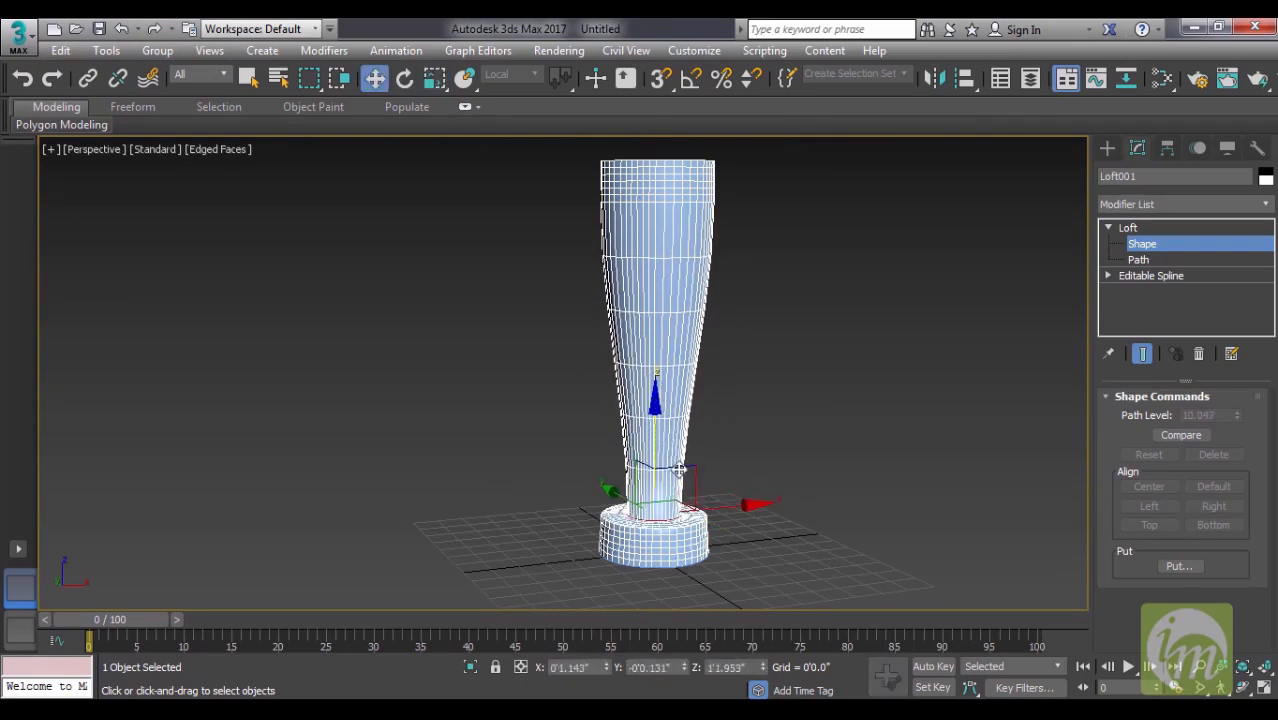
- Try to slightly enlarge the wide cross-section at the top edge of the base
{"action": "left_click", "coordinate": [676, 528]}
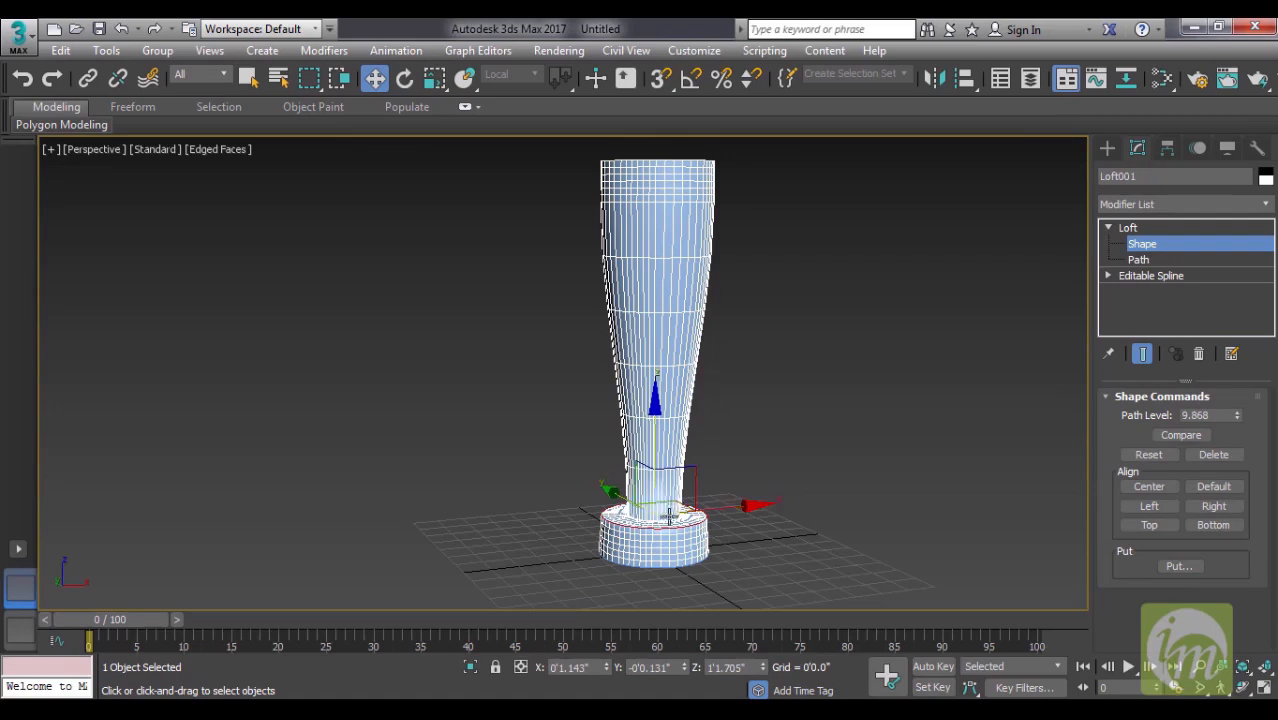
{"action": "key", "text": "r"}
{"action": "left_click_drag", "start_coordinate": [649, 489], "coordinate": [649, 486]}
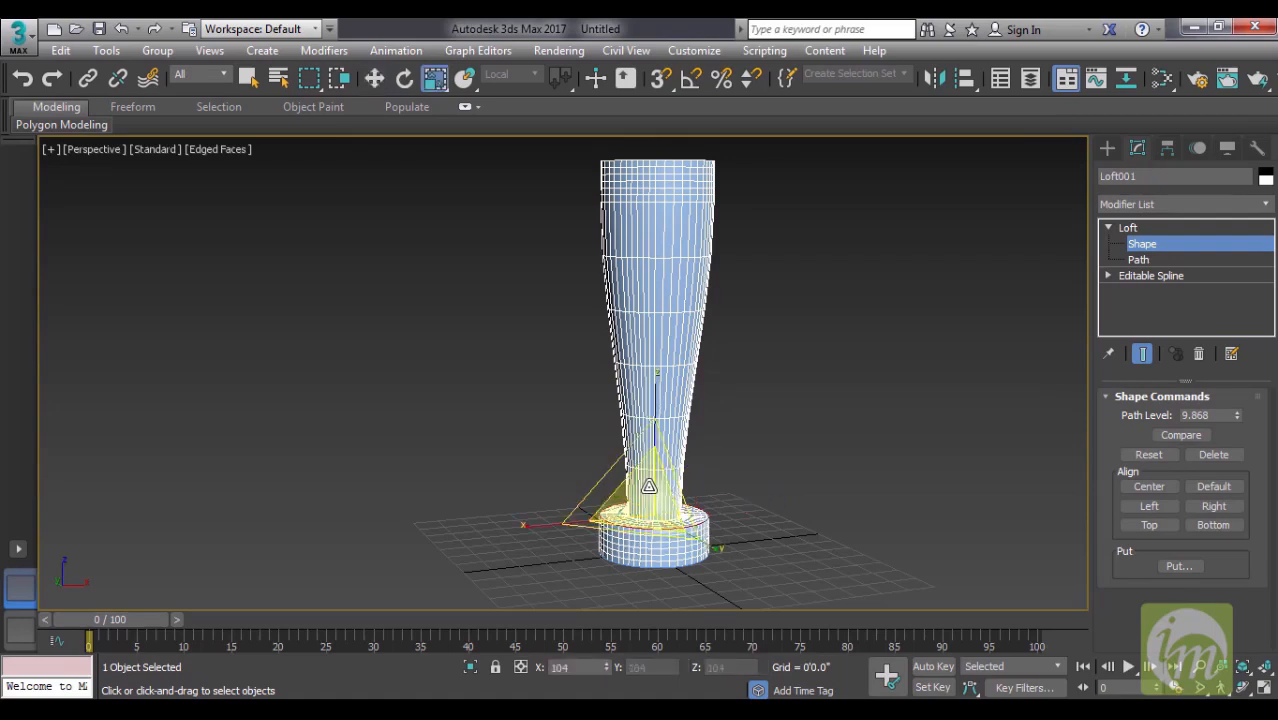
{"action": "middle_click_drag", "start_coordinate": [703, 463], "coordinate": [705, 479]}
{"action": "left_click", "coordinate": [768, 470]}
- Try copying the narrow cross-section above the base up to about path level 88, and undo the copy
{"action": "left_click", "coordinate": [667, 539]}
{"action": "middle_click_drag", "start_coordinate": [730, 428], "coordinate": [716, 358]}
{"action": "key", "text": "w"}
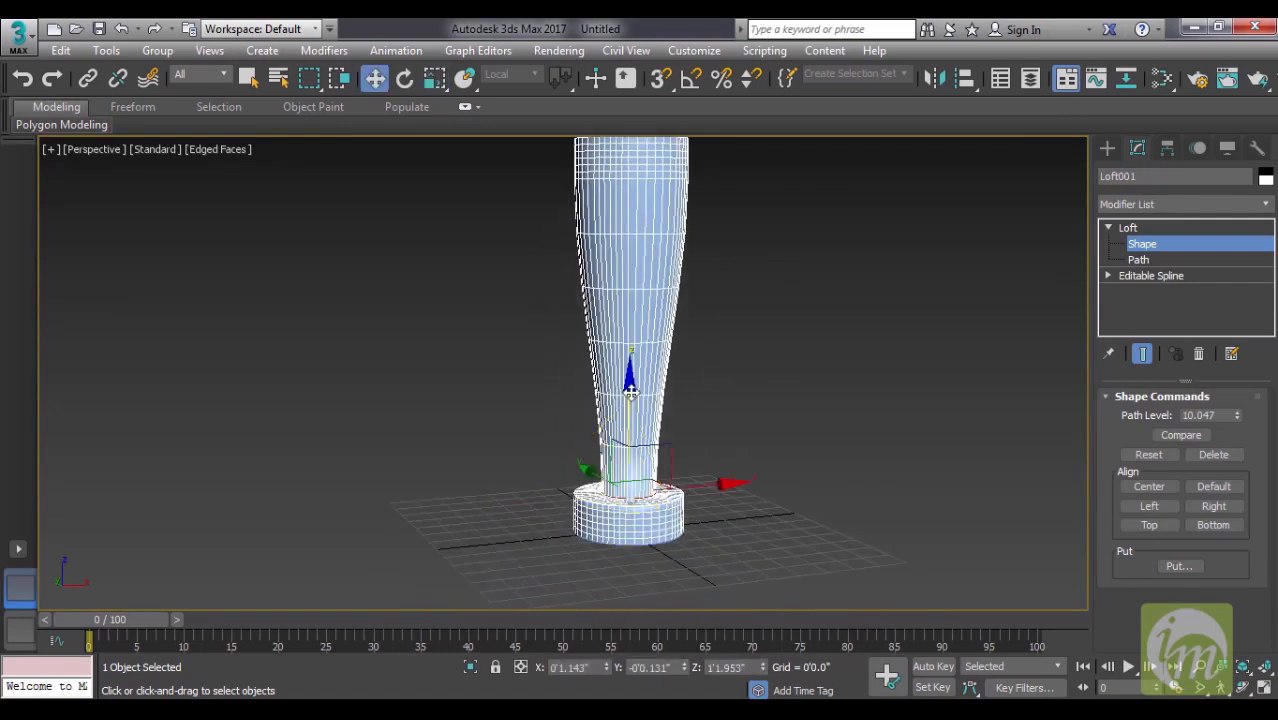
{"action": "left_click_drag", "start_coordinate": [630, 391], "coordinate": [683, 104]}
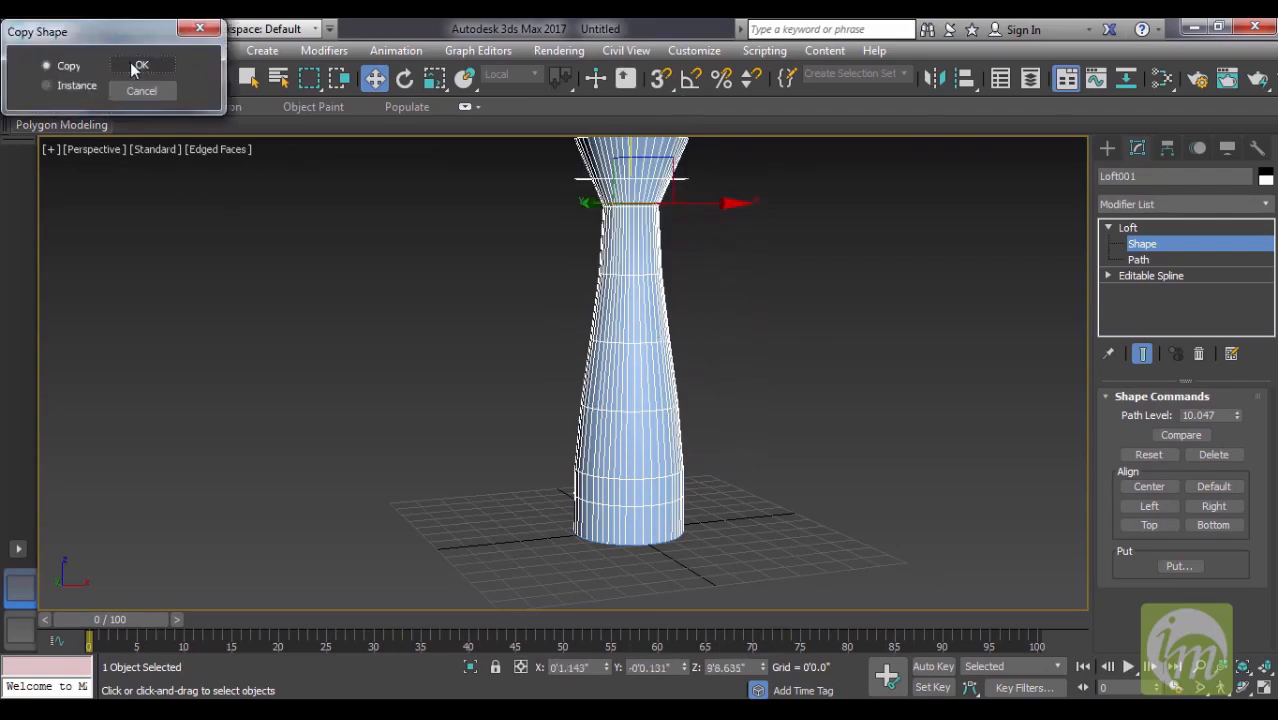
{"action": "left_click", "coordinate": [138, 63]}
{"action": "middle_click_drag", "start_coordinate": [675, 268], "coordinate": [694, 365]}
{"action": "left_click_drag", "start_coordinate": [646, 203], "coordinate": [659, 183]}
{"action": "middle_click_drag", "start_coordinate": [821, 523], "coordinate": [821, 408]}
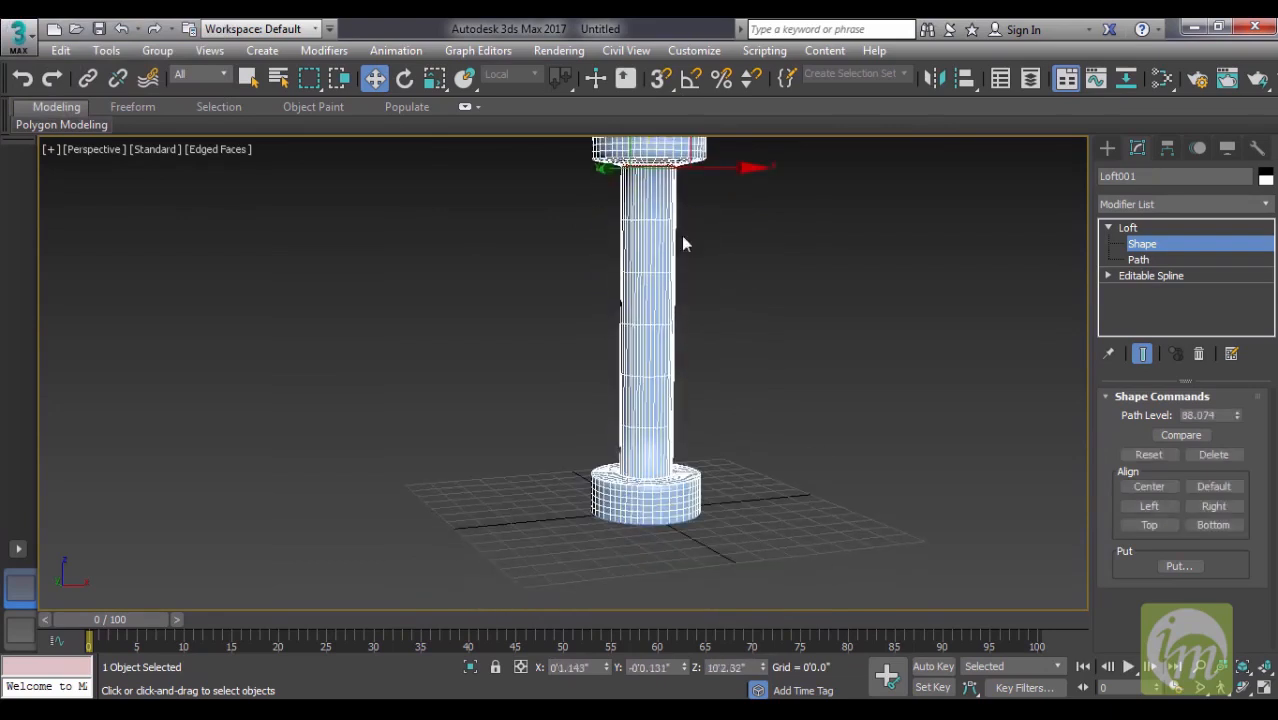
{"action": "middle_click_drag", "start_coordinate": [655, 195], "coordinate": [687, 271]}
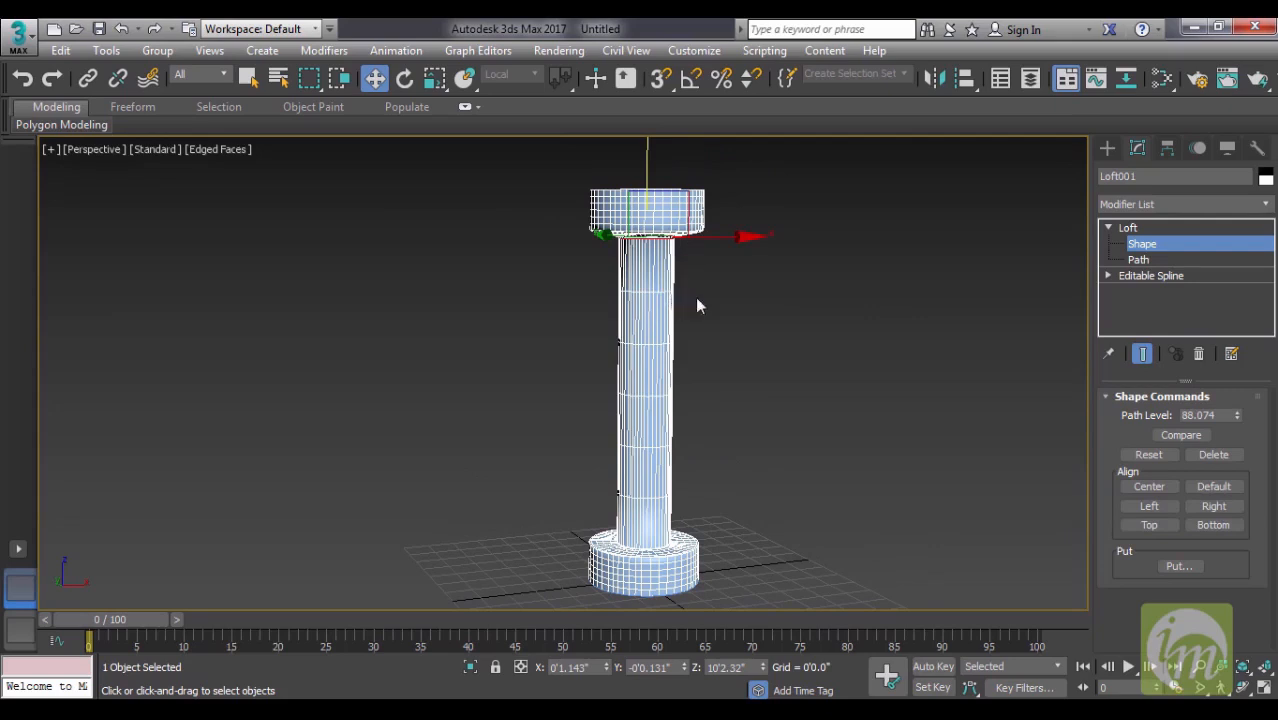
{"action": "key", "text": "ctrl+z"}
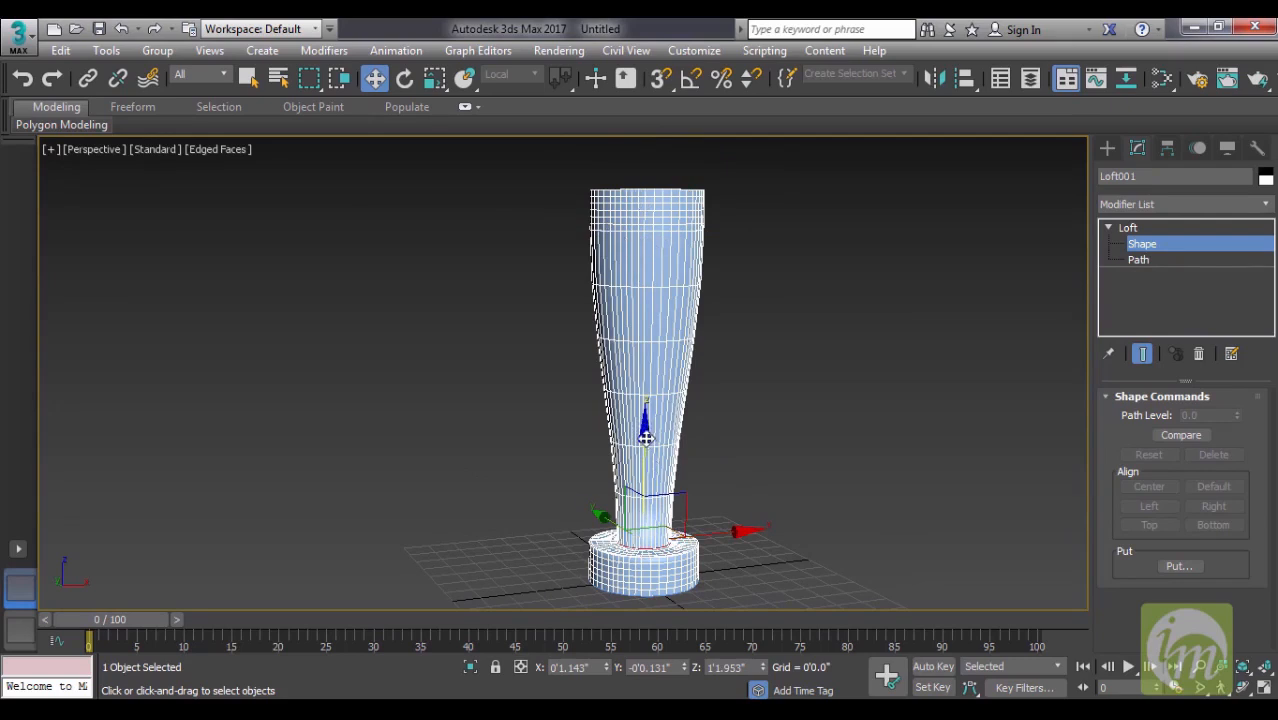
- Copy the narrow cross-section up the column and raise the copy to just under the wide head, at about path level 89
{"action": "left_click_drag", "start_coordinate": [645, 437], "coordinate": [685, 308]}
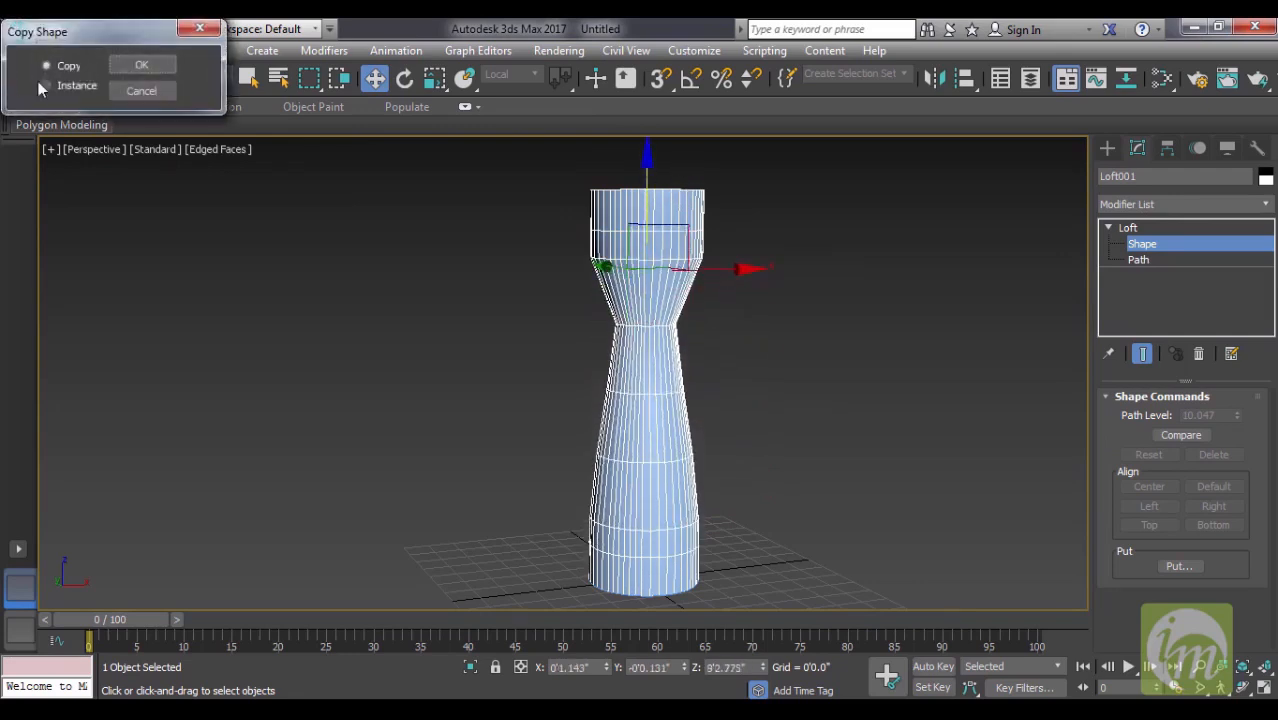
{"action": "left_click", "coordinate": [160, 64]}
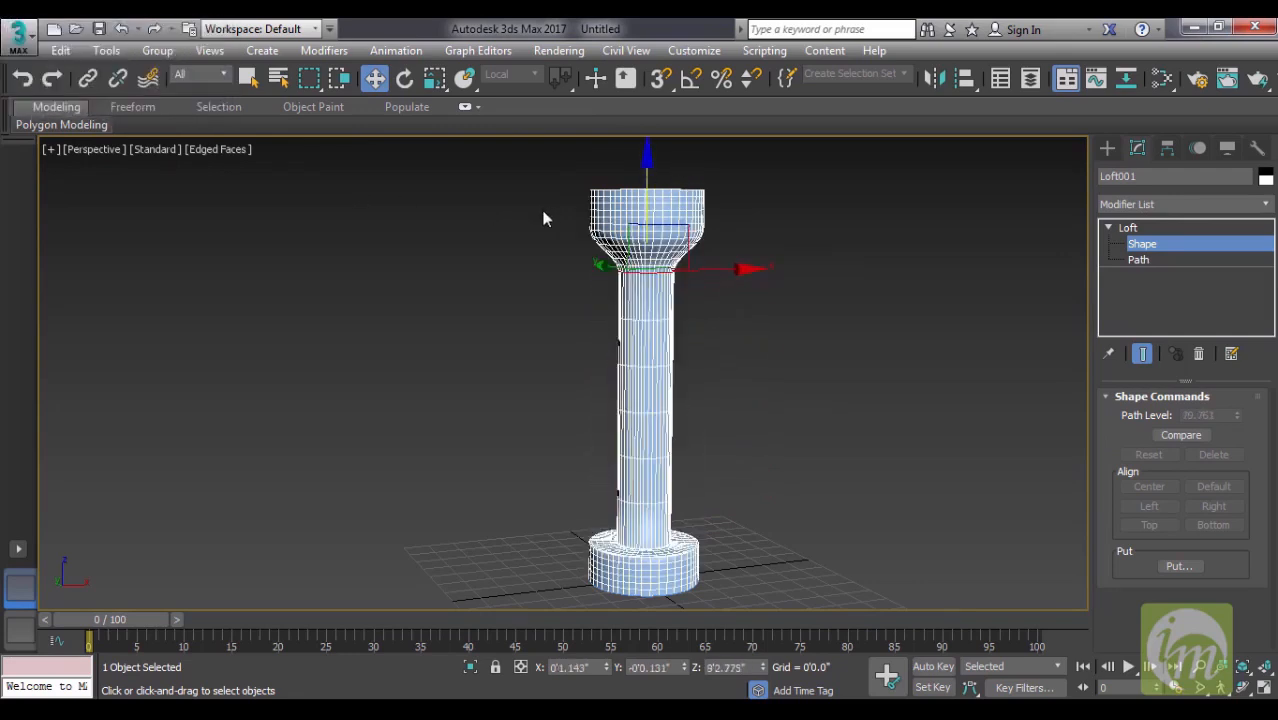
{"action": "left_click_drag", "start_coordinate": [649, 160], "coordinate": [652, 130]}
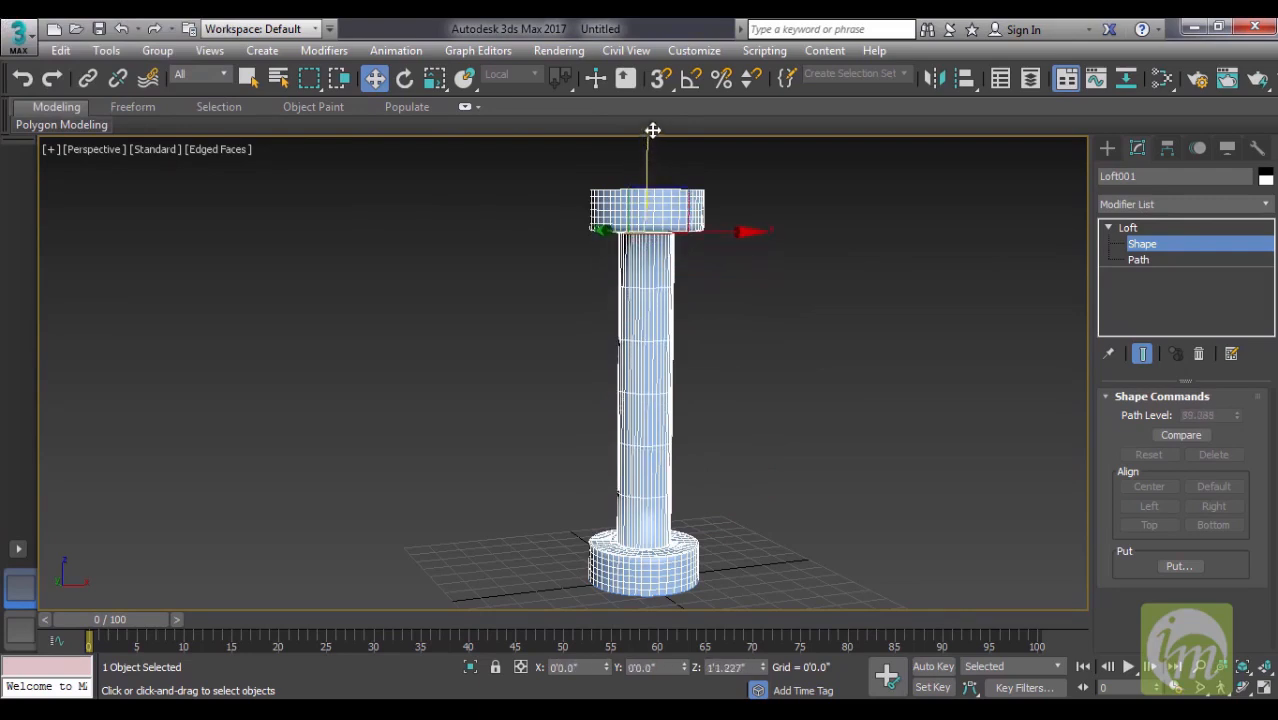
{"action": "left_click", "coordinate": [722, 365]}
- Select the narrow cross-section directly under the head and enter its Editable Spline Vertex level
{"action": "left_click", "coordinate": [648, 228]}
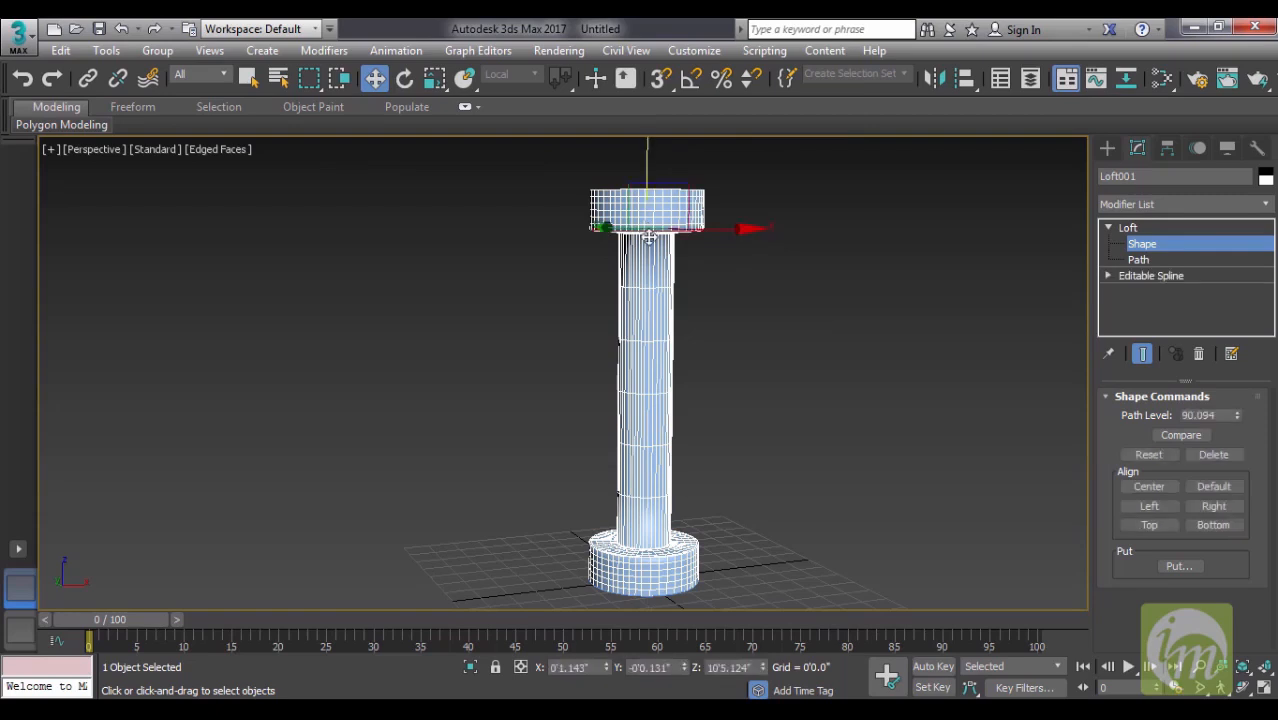
{"action": "left_click", "coordinate": [1108, 276]}
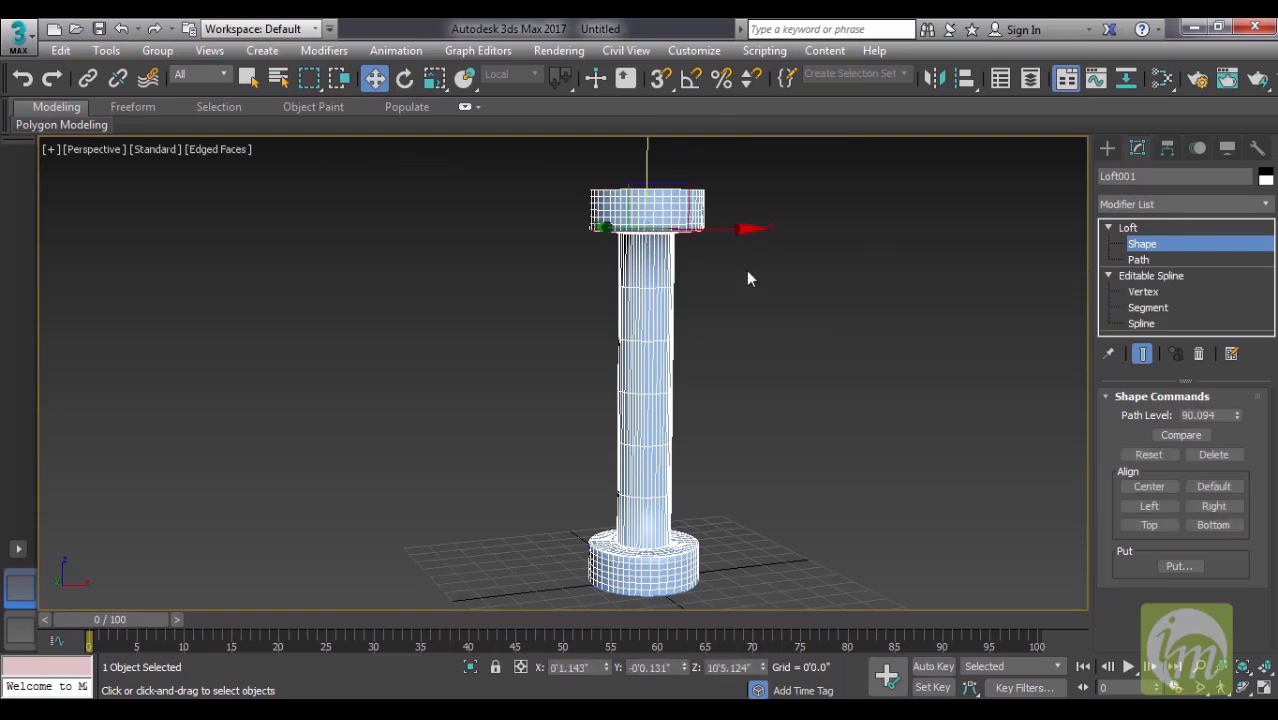
{"action": "middle_click_drag", "start_coordinate": [748, 279], "coordinate": [685, 240], "text": "alt"}
{"action": "left_click", "coordinate": [650, 238]}
{"action": "left_click", "coordinate": [650, 238]}
{"action": "middle_click_drag", "start_coordinate": [747, 331], "coordinate": [749, 293], "text": "alt"}
{"action": "left_click", "coordinate": [1108, 276]}
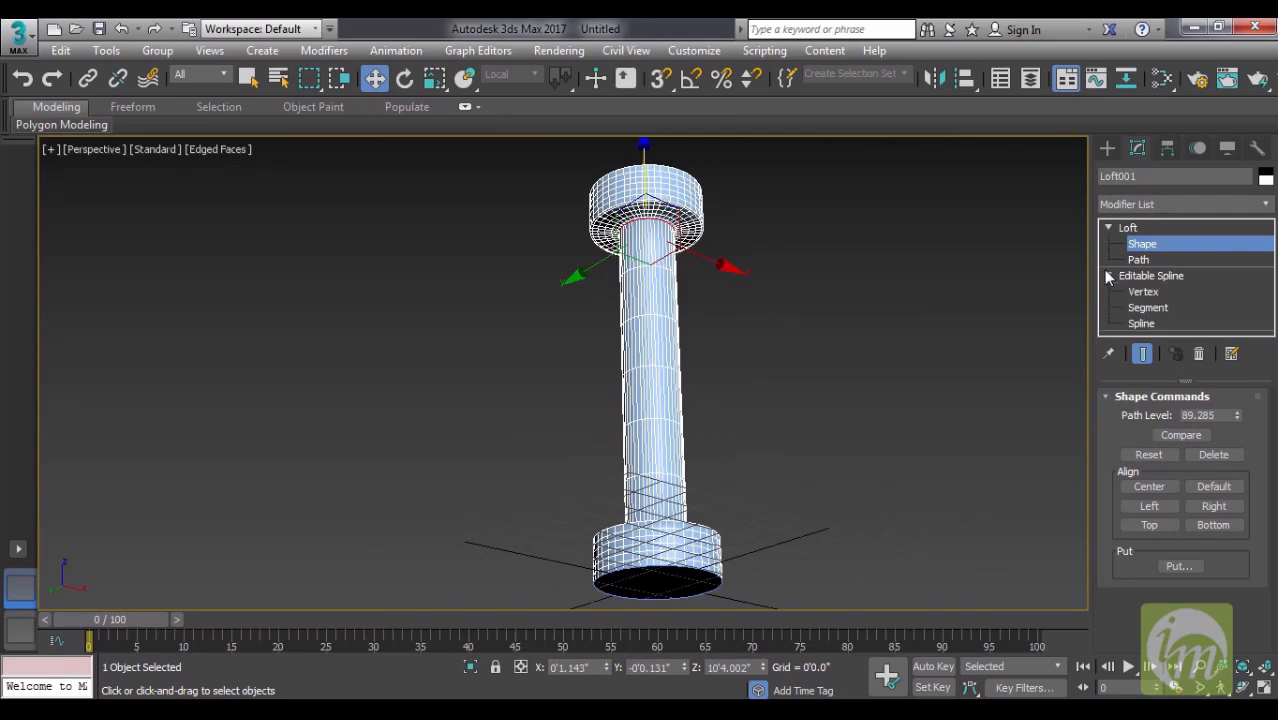
{"action": "left_click", "coordinate": [1143, 291]}
- Activate the Scale tool and switch to the Top view of the narrow cross-section's vertices
{"action": "middle_click_drag", "start_coordinate": [802, 366], "coordinate": [716, 412]}
{"action": "middle_click_drag", "start_coordinate": [690, 324], "coordinate": [736, 365], "text": "alt"}
{"action": "key", "text": "r"}
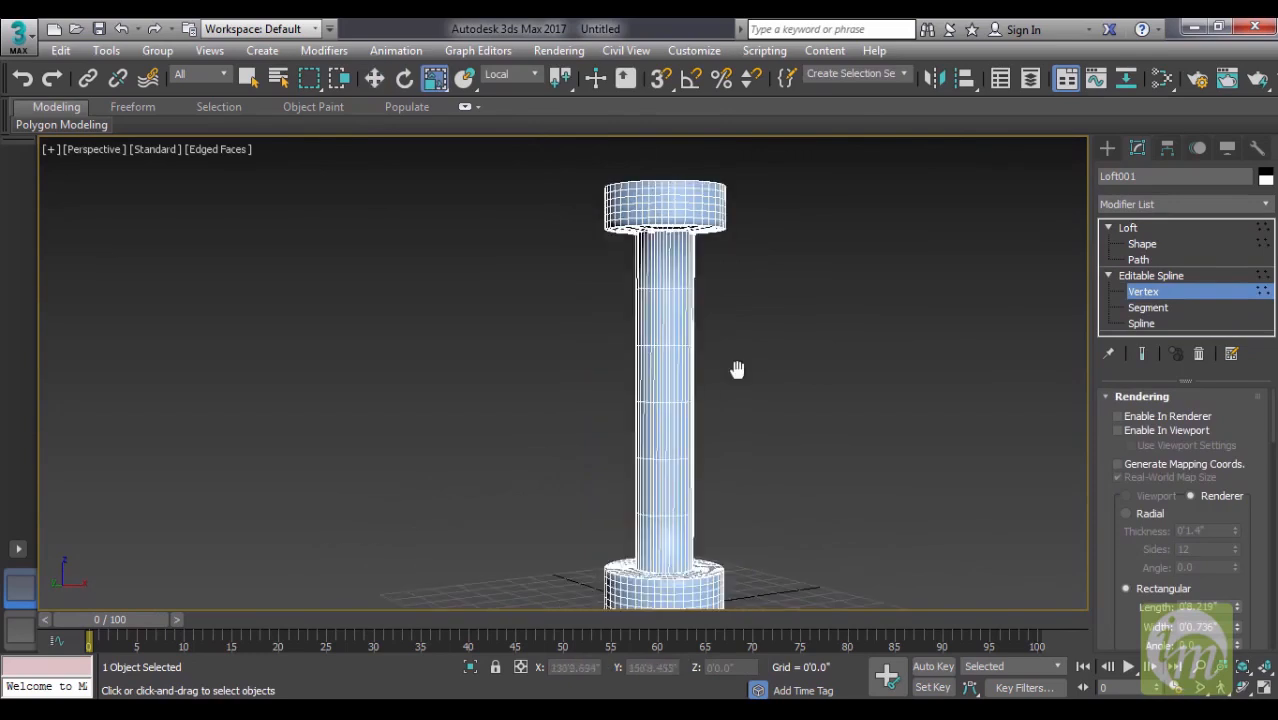
{"action": "key", "text": "t"}
{"action": "middle_click_drag", "start_coordinate": [687, 442], "coordinate": [735, 447]}
{"action": "scroll", "coordinate": [735, 447], "scroll_direction": "up", "scroll_amount": 3}
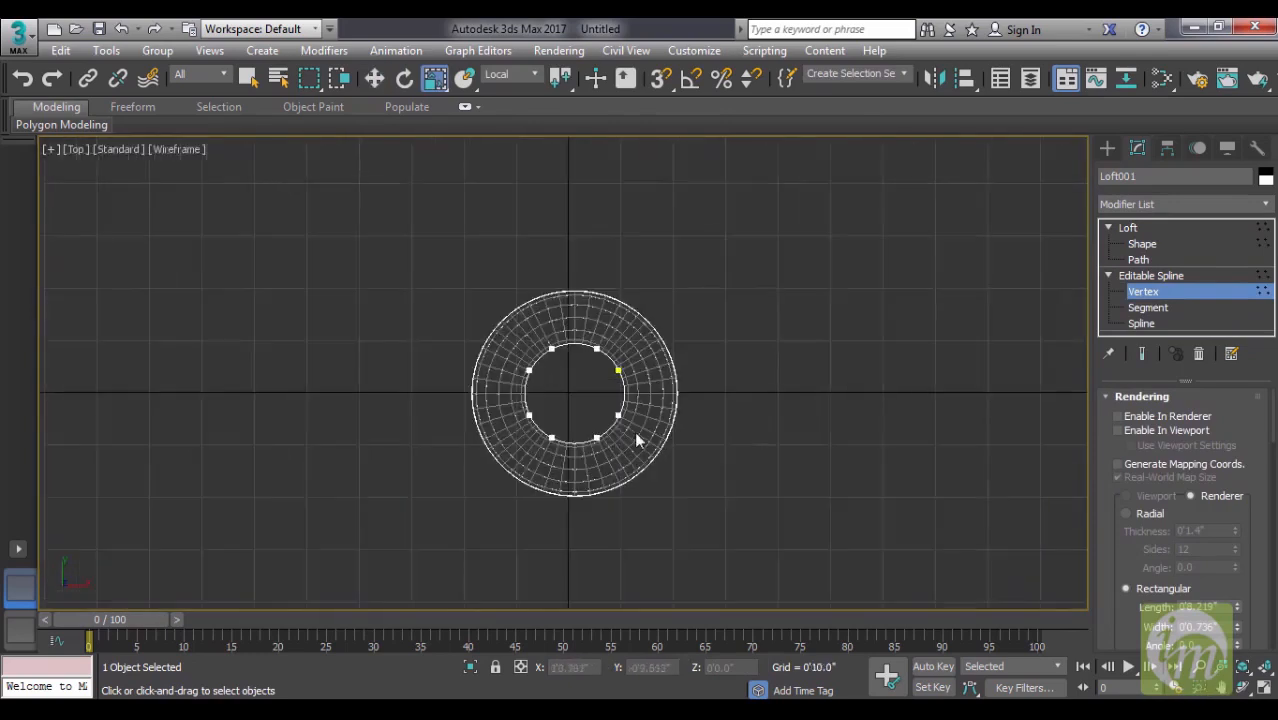
{"action": "middle_click_drag", "start_coordinate": [636, 440], "coordinate": [734, 418]}
- Select every other vertex of the inner circle, four vertices in total
{"action": "left_click", "coordinate": [645, 333]}
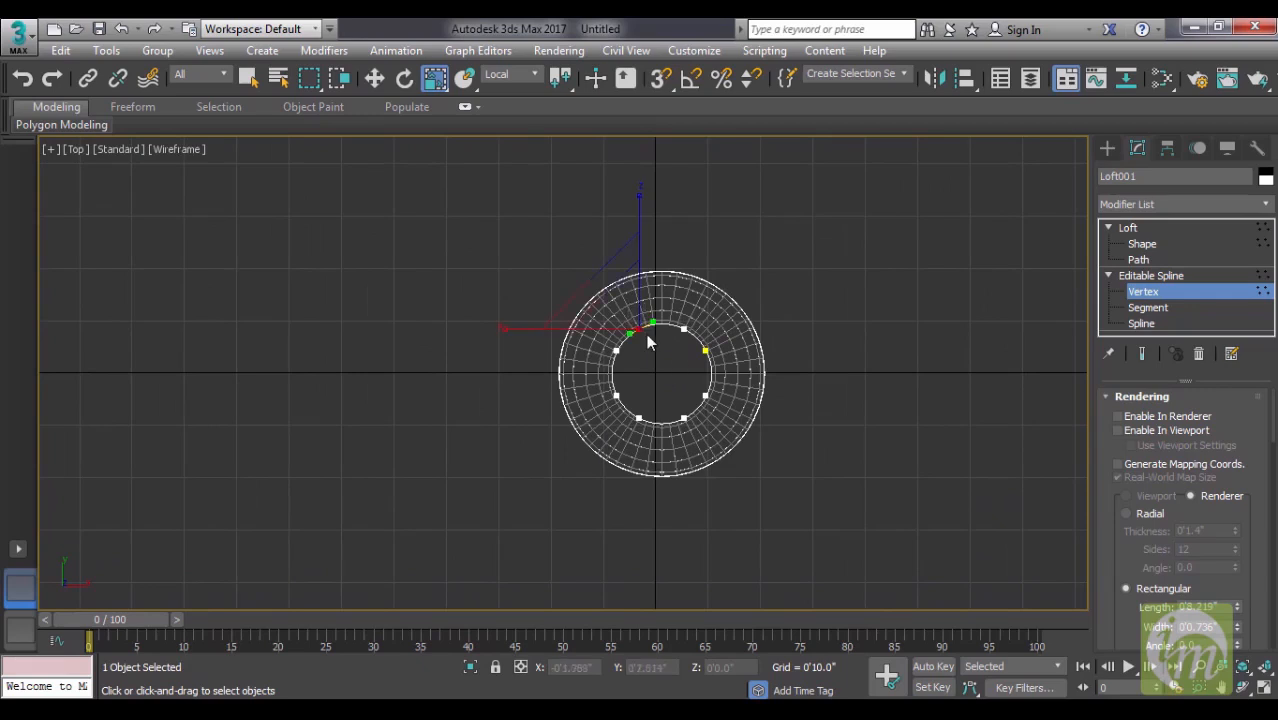
{"action": "left_click", "coordinate": [705, 350]}
{"action": "left_click_drag", "start_coordinate": [659, 400], "coordinate": [688, 440]}
{"action": "left_click_drag", "start_coordinate": [597, 376], "coordinate": [629, 404], "text": "ctrl"}
{"action": "middle_click_drag", "start_coordinate": [664, 394], "coordinate": [615, 370]}
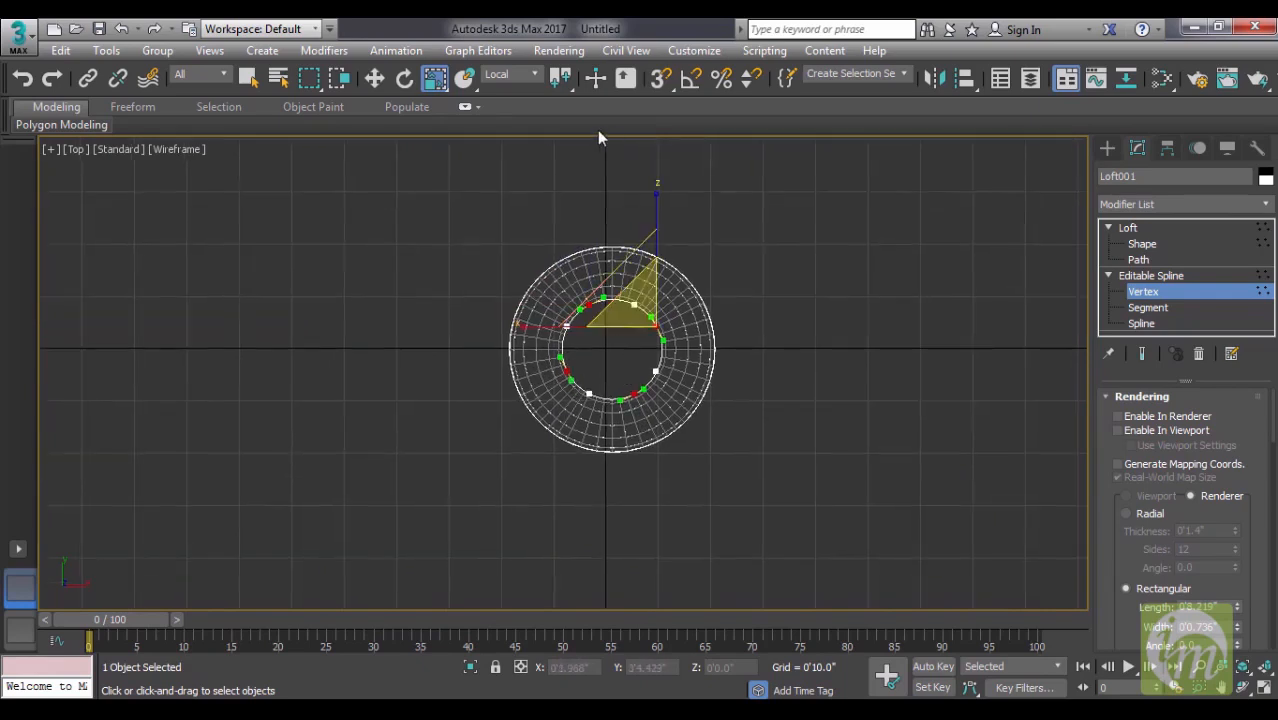
- Try scaling the four selected vertices inward with different transform center options
{"action": "left_click_drag", "start_coordinate": [565, 88], "coordinate": [561, 142]}
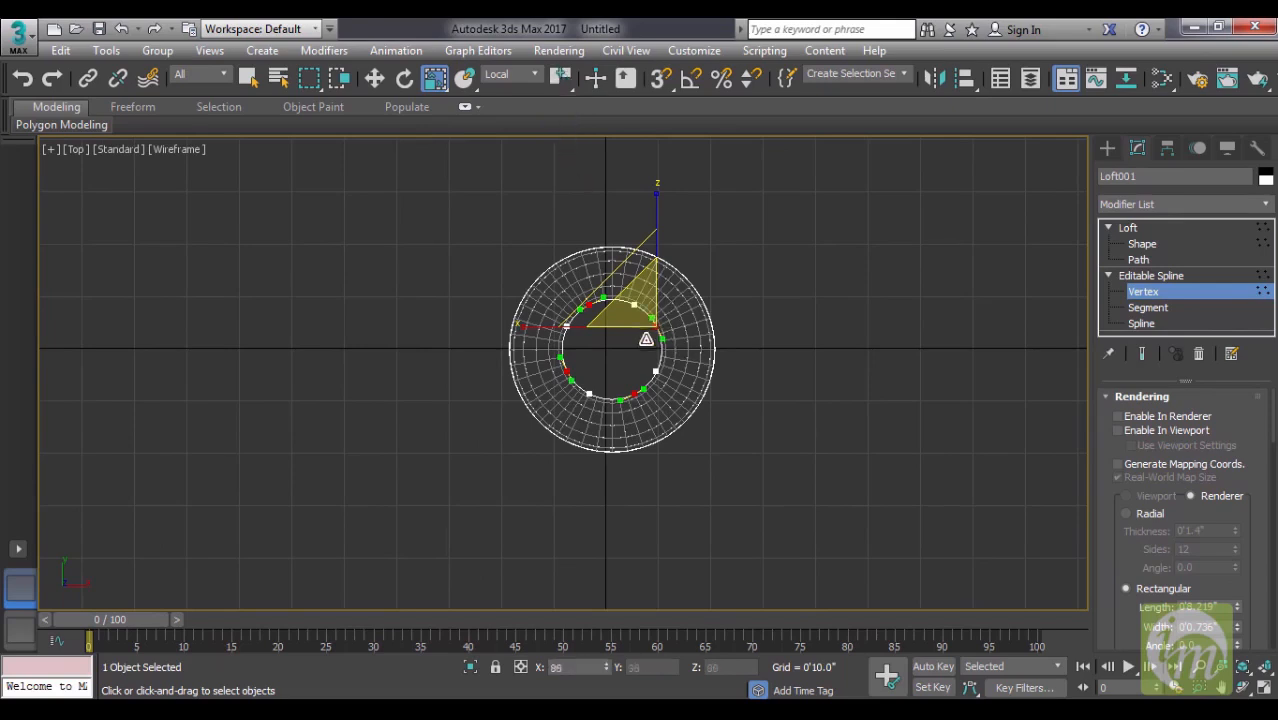
{"action": "left_click_drag", "start_coordinate": [567, 83], "coordinate": [566, 168]}
{"action": "left_click_drag", "start_coordinate": [662, 339], "coordinate": [634, 299]}
{"action": "left_click_drag", "start_coordinate": [562, 88], "coordinate": [557, 102]}
{"action": "mouse_move", "coordinate": [652, 272]}
{"action": "left_mouse_down"}
{"action": "mouse_move", "coordinate": [690, 176]}
{"action": "mouse_move", "coordinate": [659, 284]}
{"action": "left_mouse_up"}
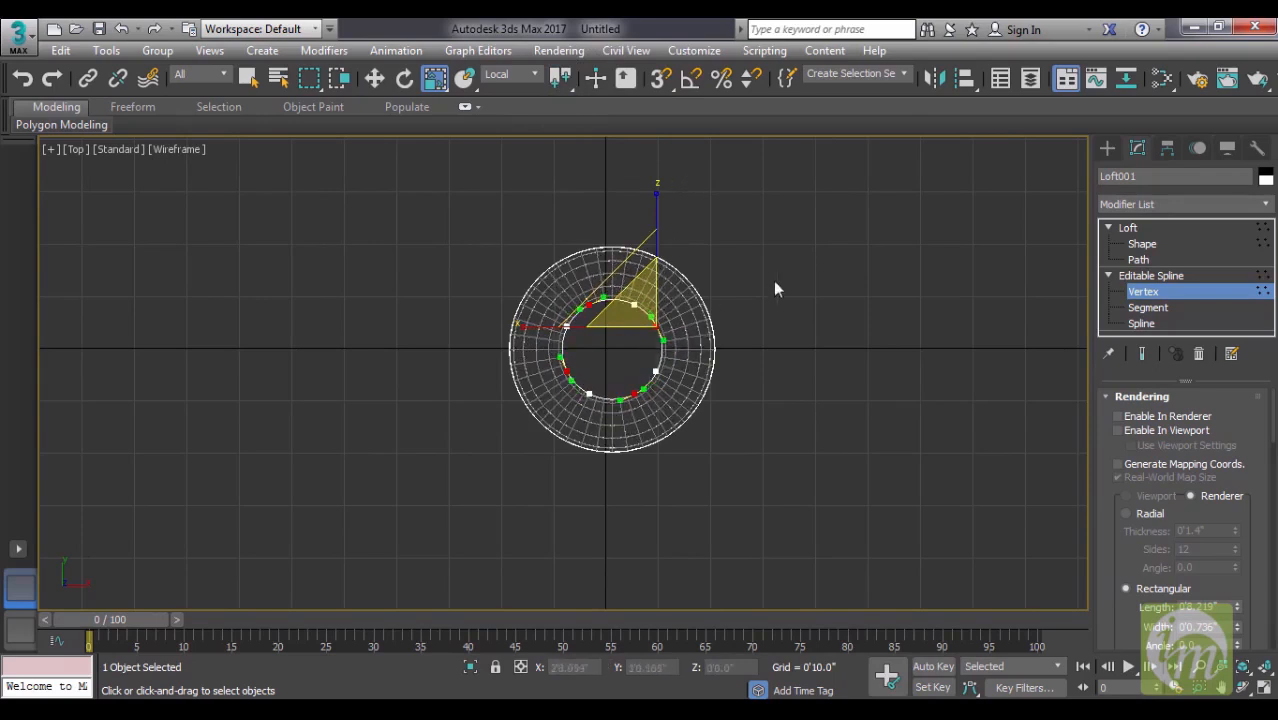
- Move every other vertex of the narrow cross-section's circle inward individually, four vertices in total, to form a four-lobed outline
{"action": "left_click", "coordinate": [670, 357]}
{"action": "left_click", "coordinate": [634, 304]}
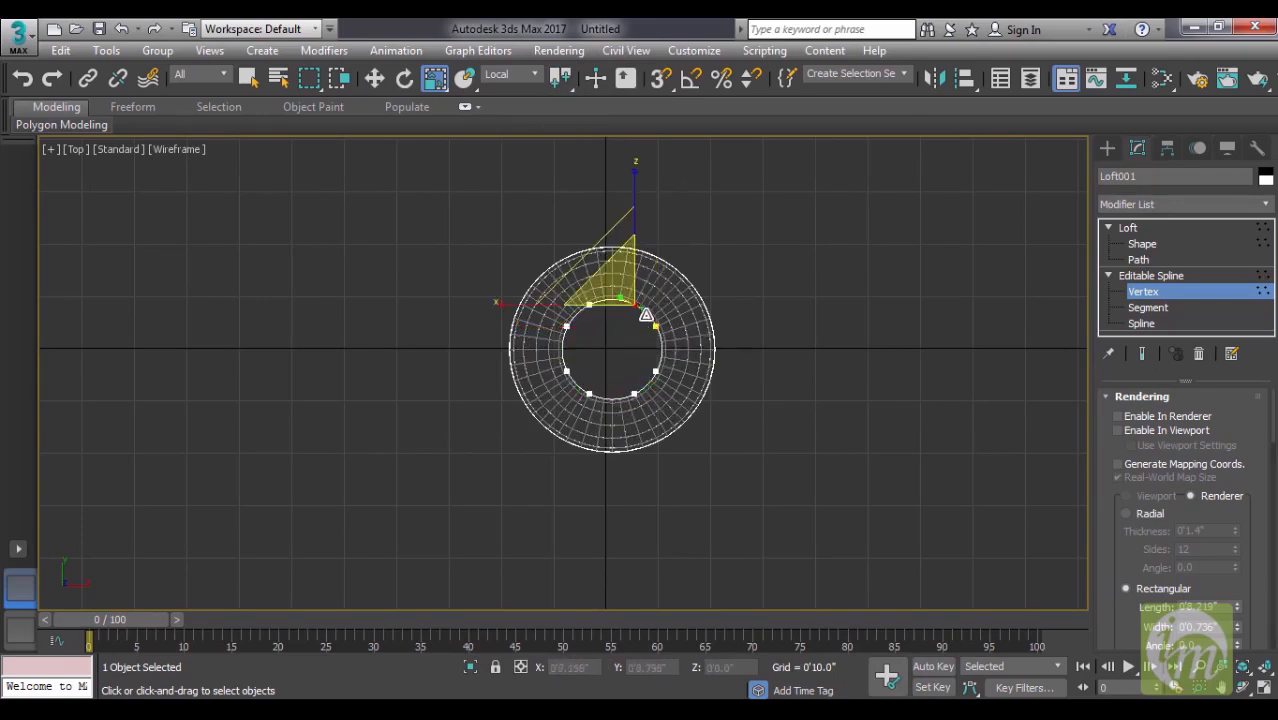
{"action": "key", "text": "w"}
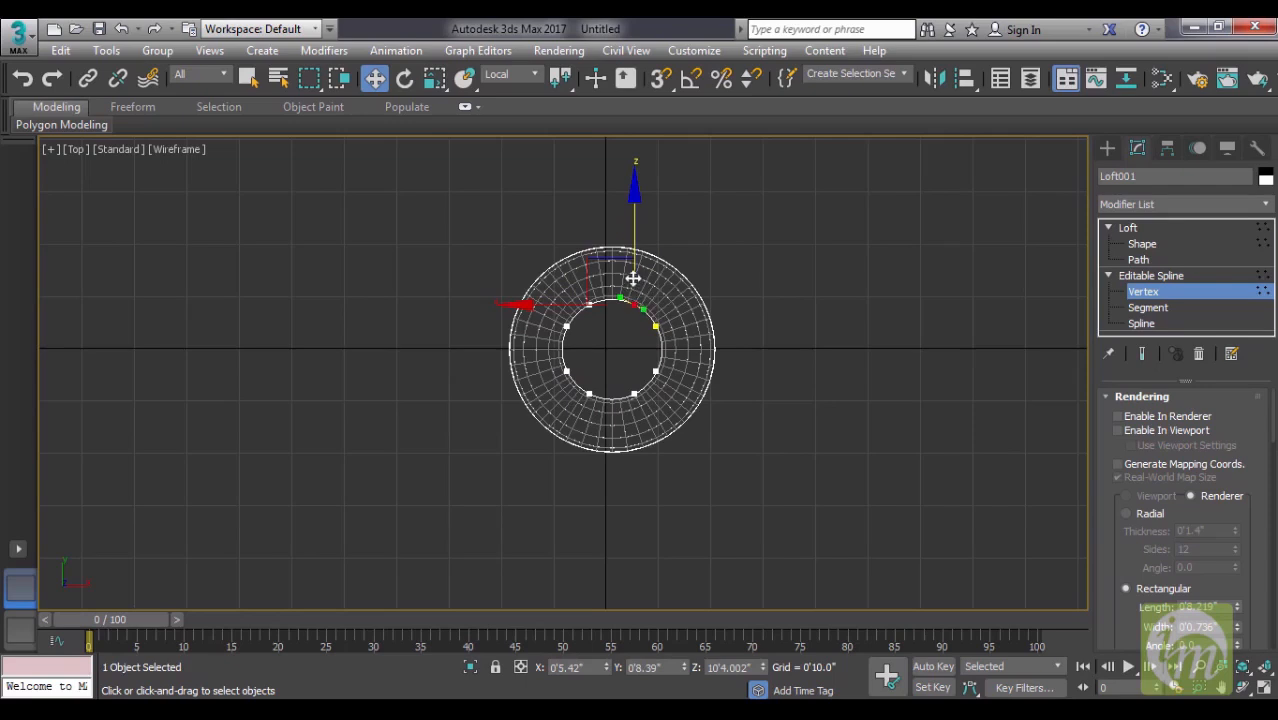
{"action": "left_click_drag", "start_coordinate": [628, 289], "coordinate": [590, 317]}
{"action": "left_click", "coordinate": [655, 371]}
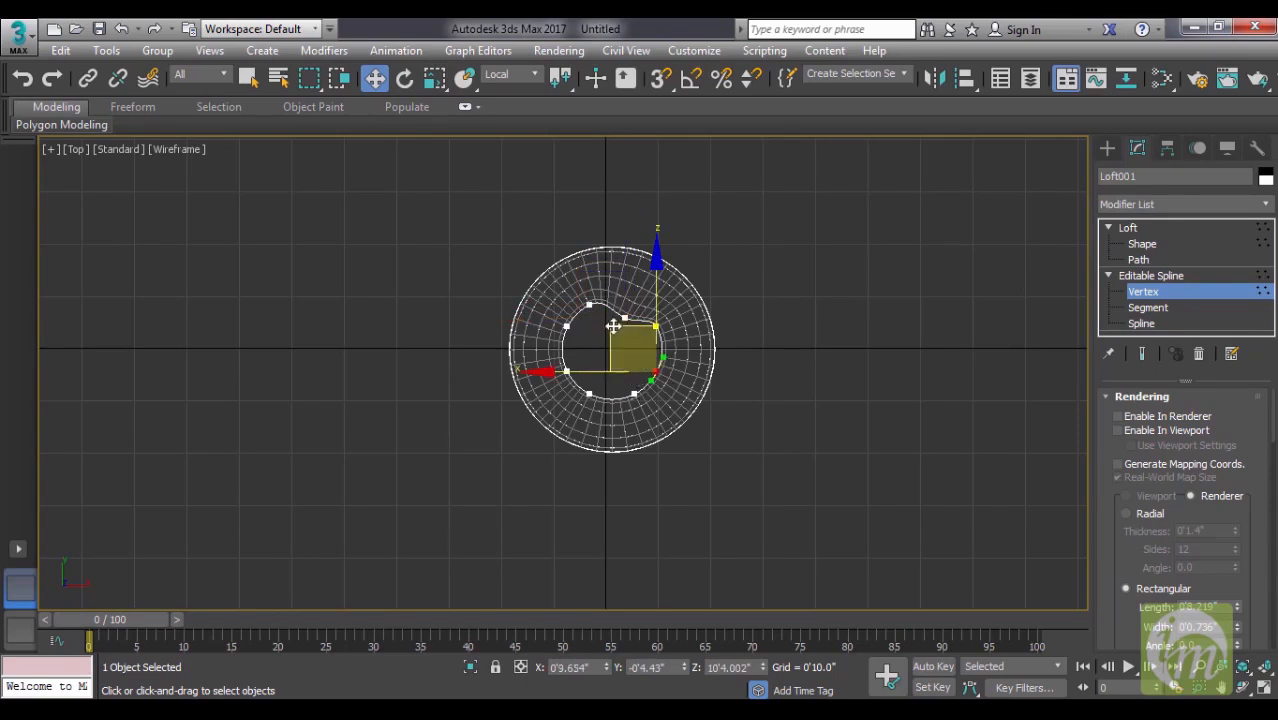
{"action": "left_click_drag", "start_coordinate": [611, 326], "coordinate": [596, 320]}
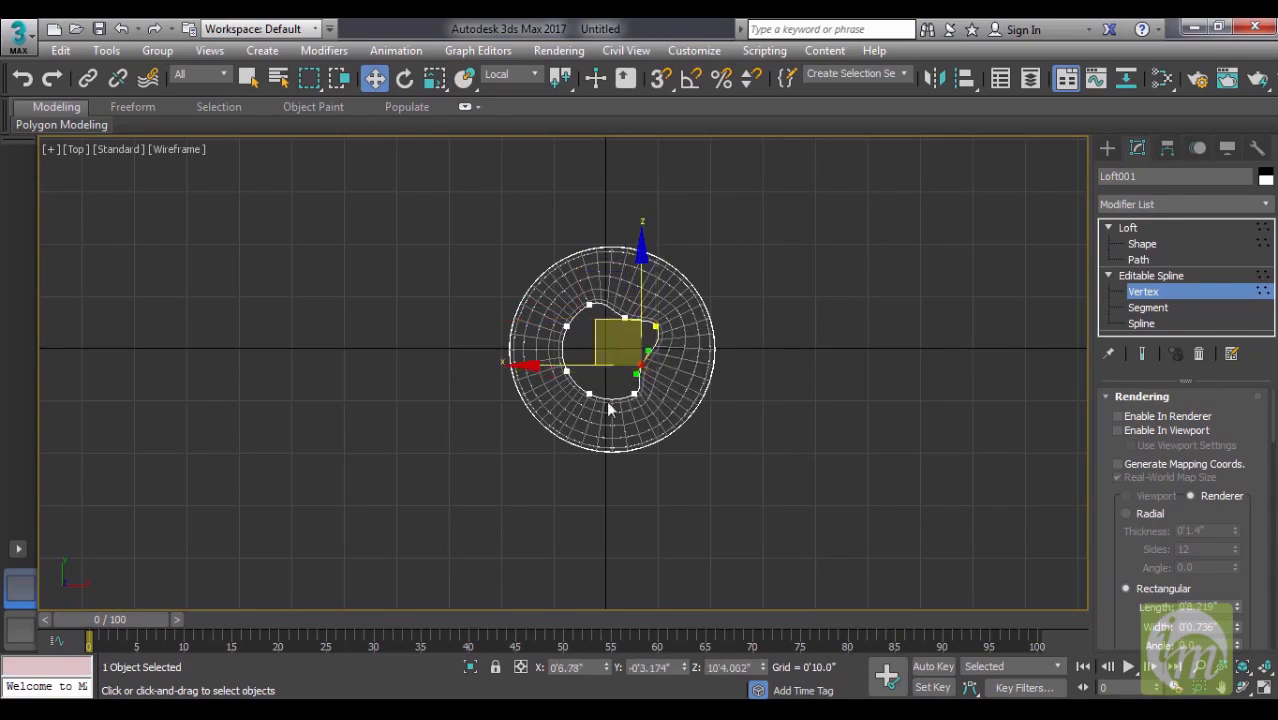
{"action": "left_click", "coordinate": [589, 392]}
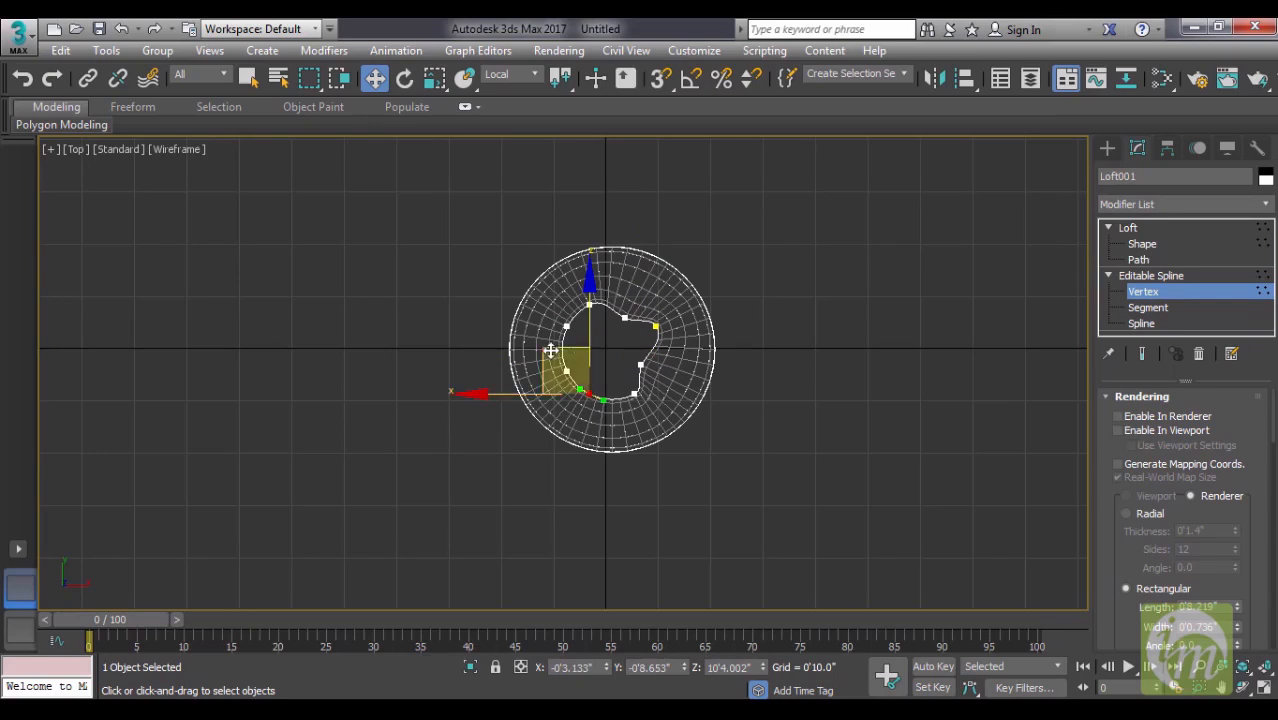
{"action": "left_click_drag", "start_coordinate": [553, 348], "coordinate": [558, 340]}
{"action": "left_click_drag", "start_coordinate": [558, 341], "coordinate": [557, 339]}
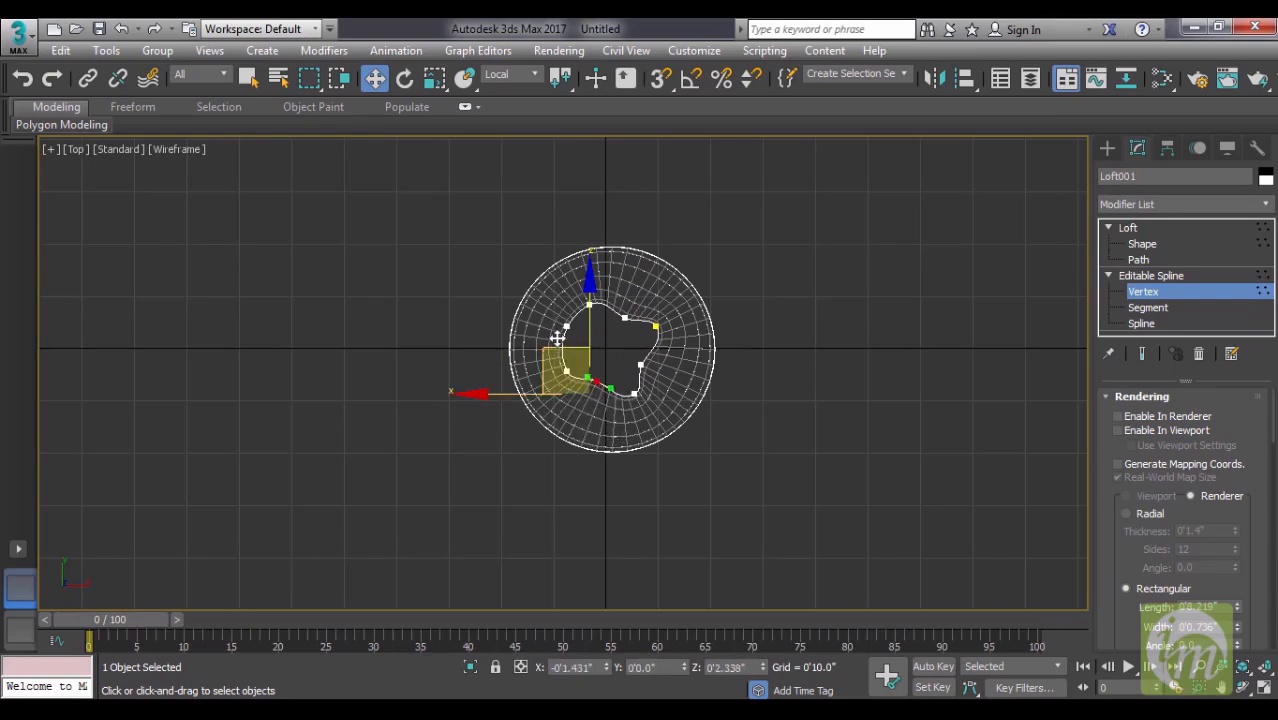
{"action": "left_click", "coordinate": [566, 327]}
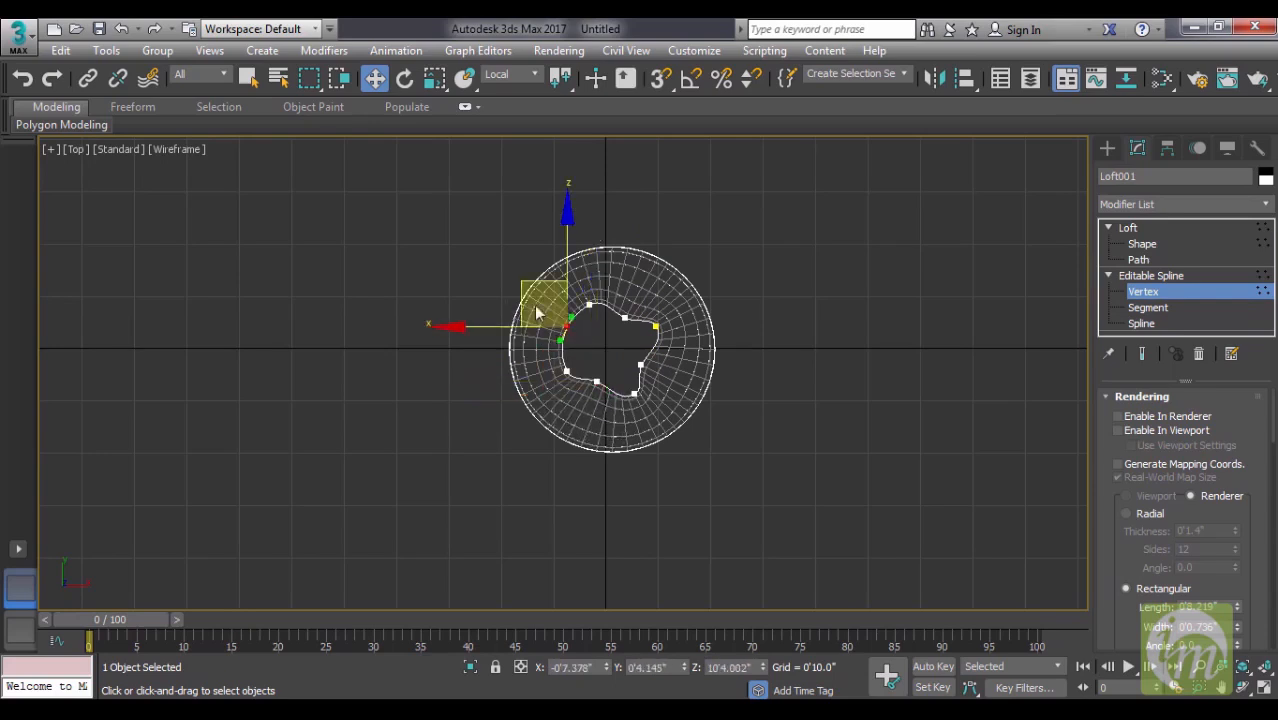
{"action": "left_click_drag", "start_coordinate": [518, 279], "coordinate": [531, 289]}
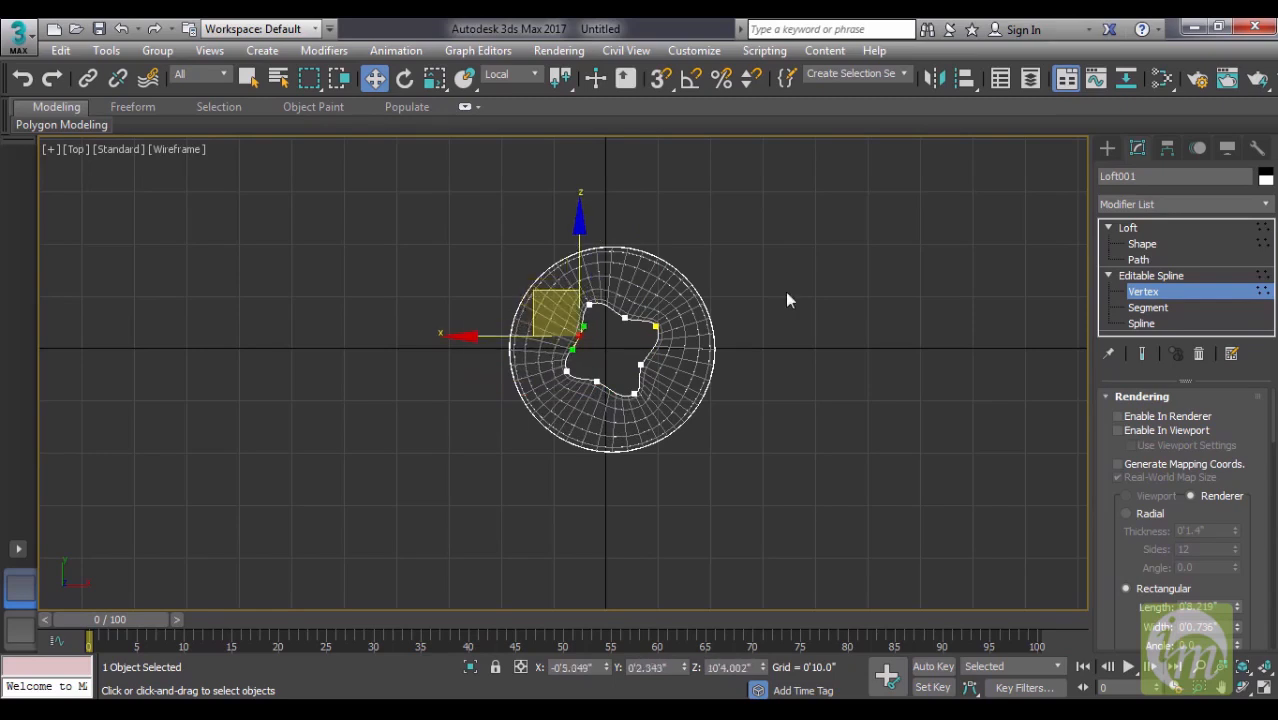
- Return to the Perspective view, turn off edged faces and examine the shaft's shape between the head and the base
{"action": "key", "text": "p"}
{"action": "middle_click_drag", "start_coordinate": [783, 384], "coordinate": [597, 418], "text": "alt"}
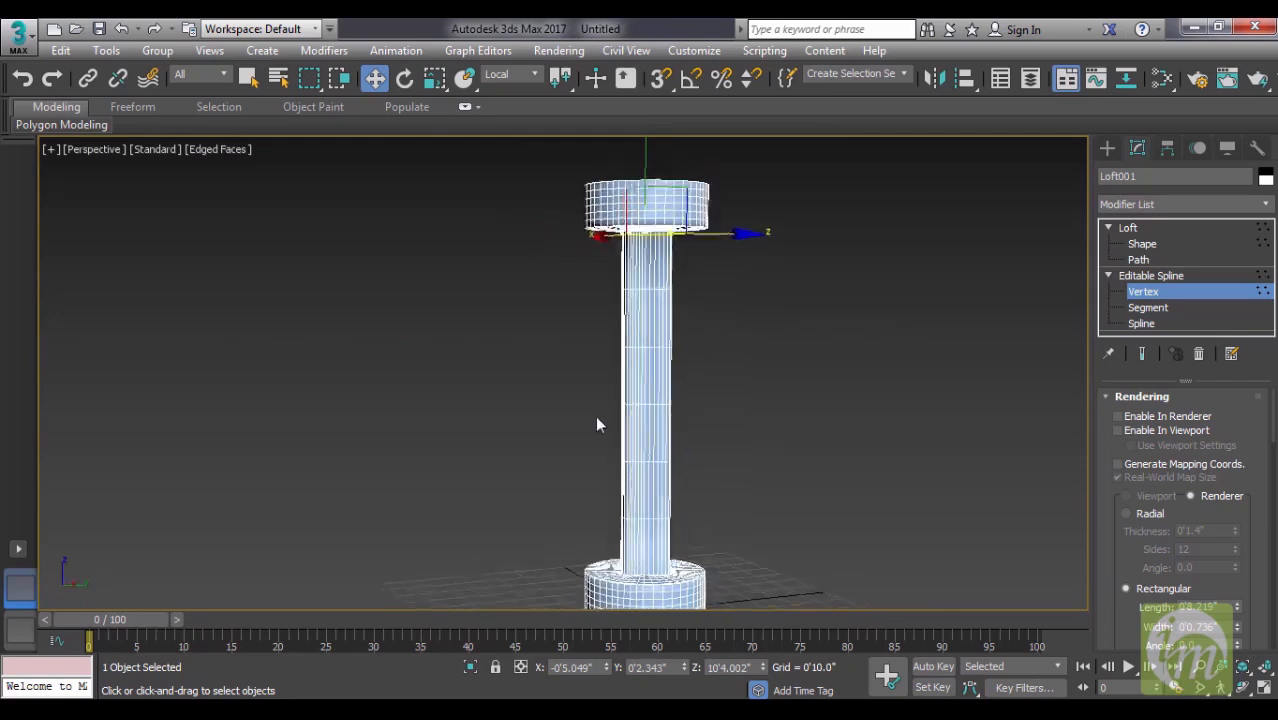
{"action": "key", "text": "F4"}
{"action": "mouse_move", "coordinate": [783, 398]}
{"action": "middle_mouse_down", "text": "alt"}
{"action": "mouse_move", "coordinate": [707, 399]}
{"action": "mouse_move", "coordinate": [719, 476]}
{"action": "mouse_move", "coordinate": [793, 445]}
{"action": "mouse_move", "coordinate": [780, 430]}
{"action": "middle_mouse_up", "text": "alt"}
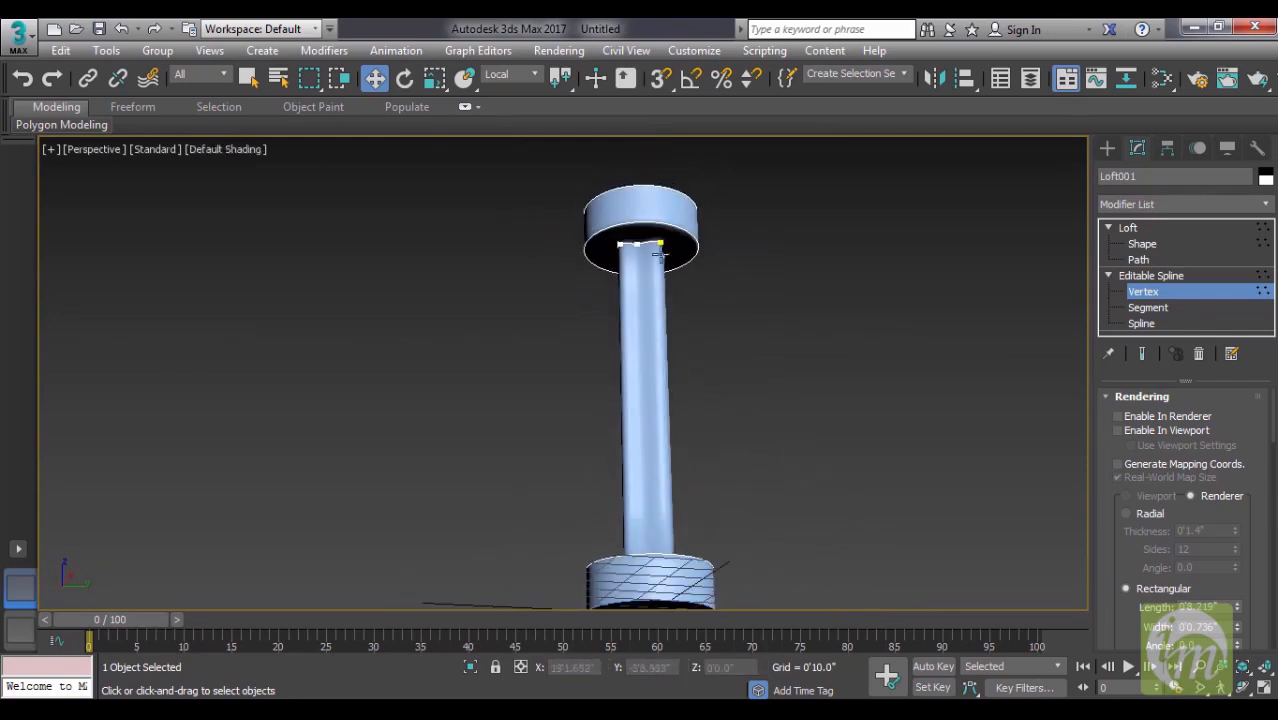
{"action": "middle_click_drag", "start_coordinate": [676, 420], "coordinate": [663, 520], "text": "alt"}
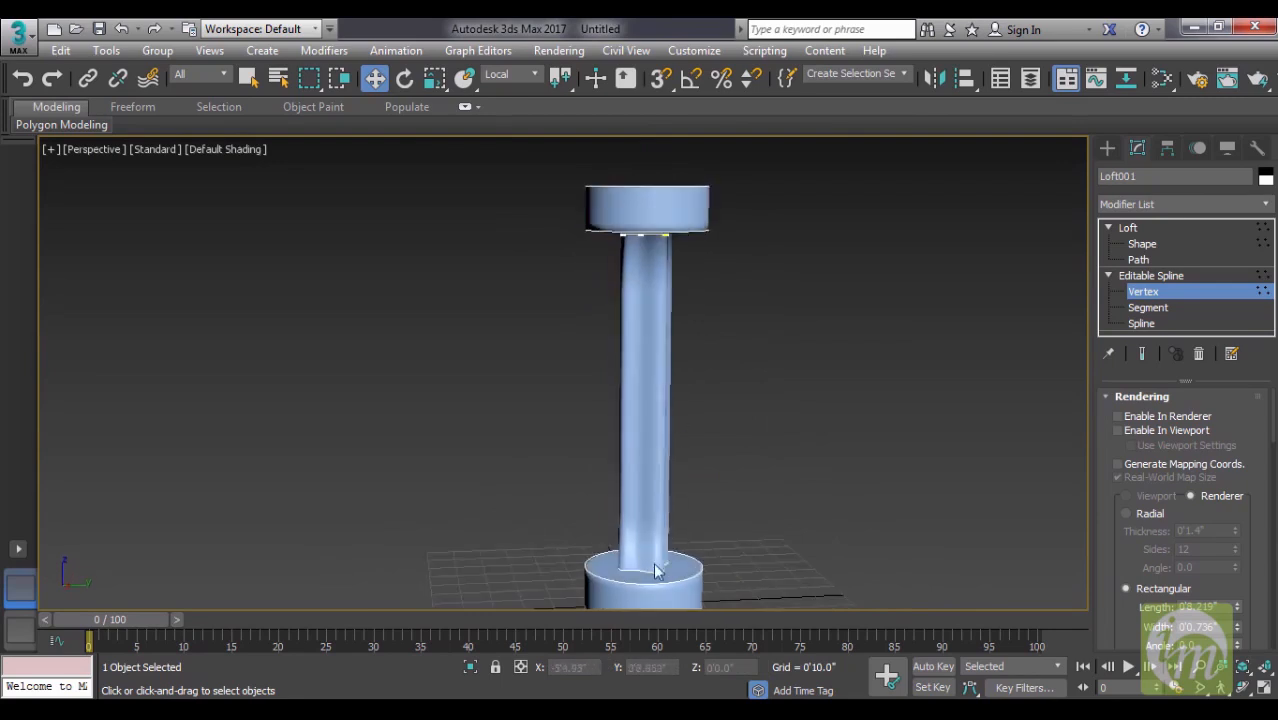
{"action": "middle_click_drag", "start_coordinate": [733, 402], "coordinate": [648, 556], "text": "alt"}
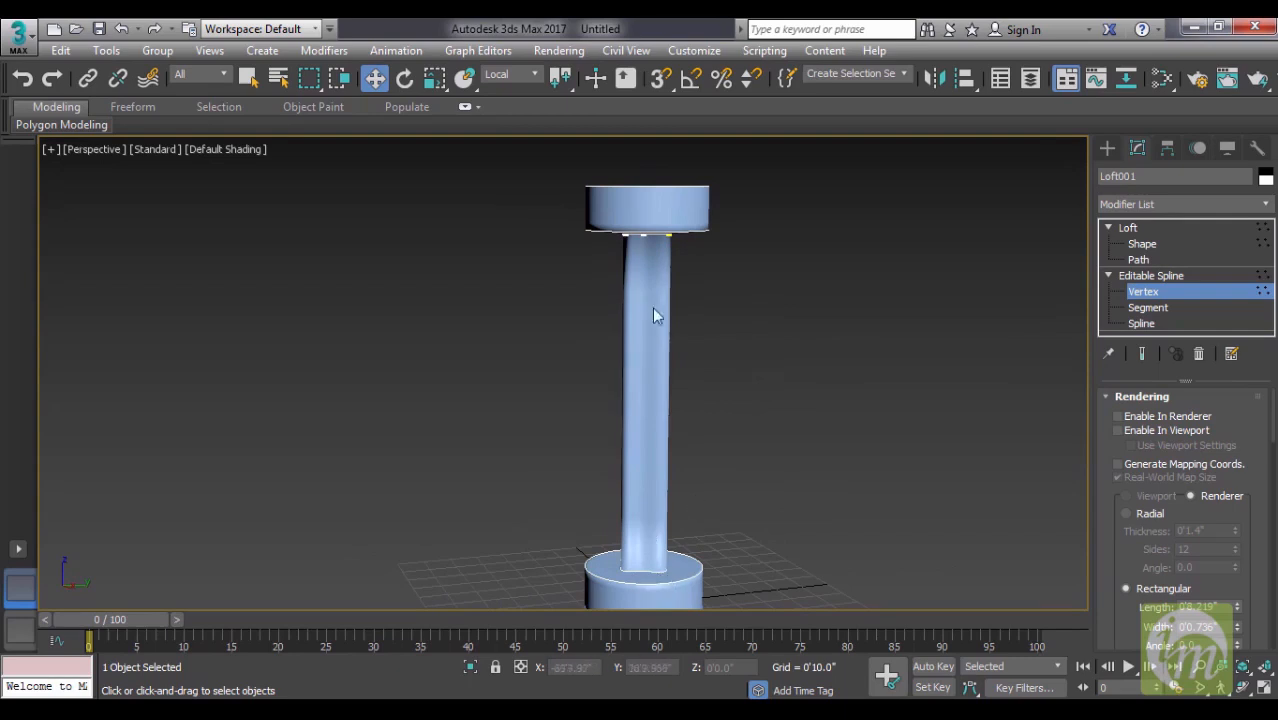
{"action": "middle_click_drag", "start_coordinate": [706, 350], "coordinate": [640, 457], "text": "alt"}
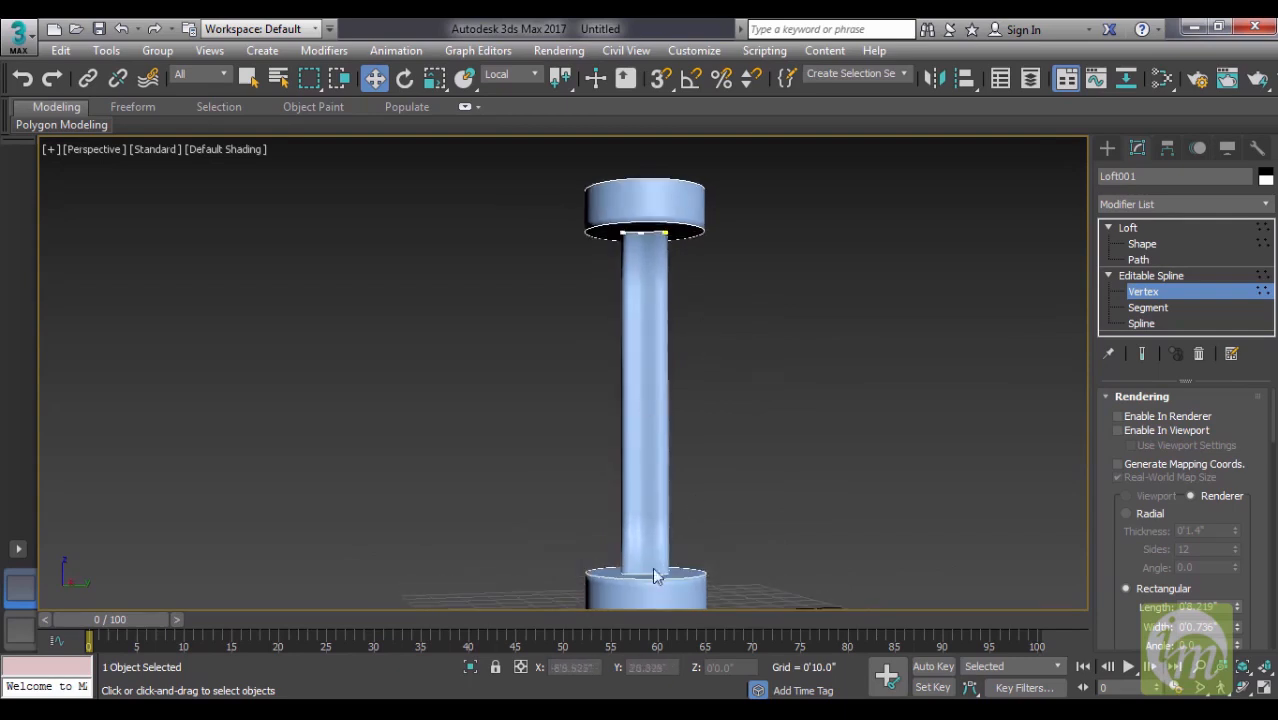
- Select the lobed cross-section under the head at the Loft's Shape level and move it up slightly to path level 90.094
{"action": "left_click", "coordinate": [1161, 275]}
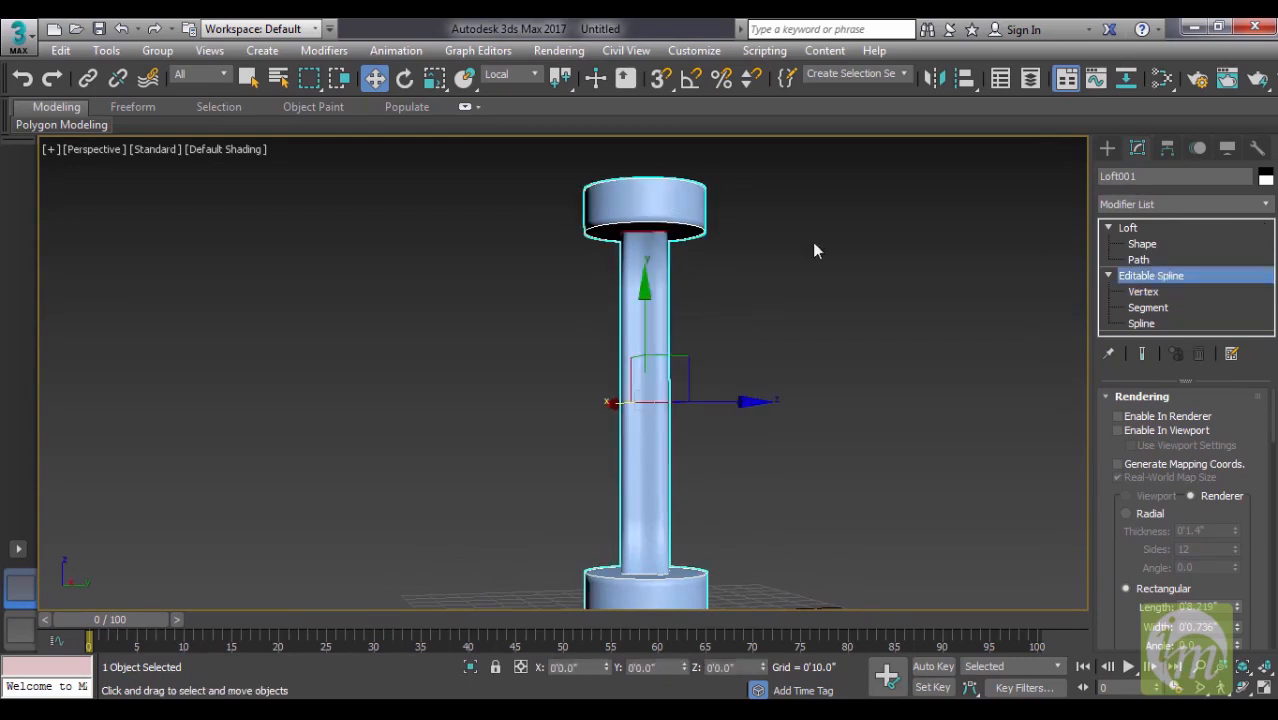
{"action": "left_click", "coordinate": [652, 238]}
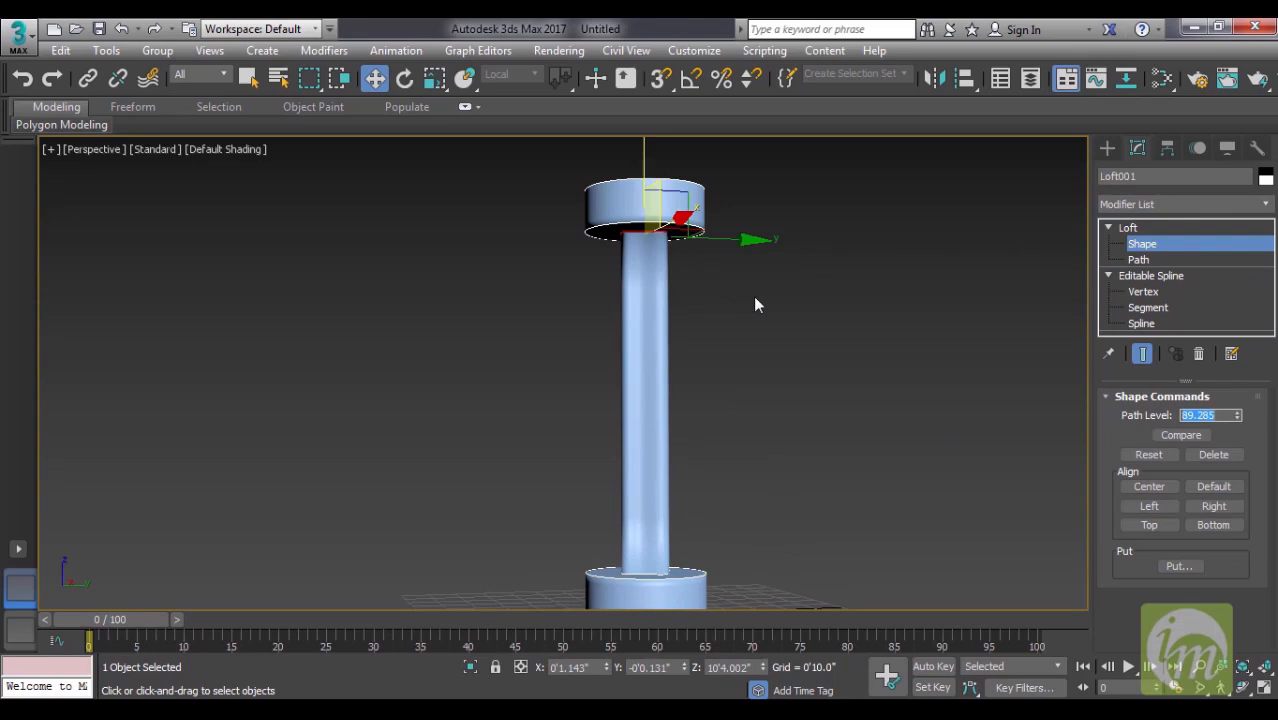
{"action": "left_click_drag", "start_coordinate": [662, 237], "coordinate": [663, 233]}
{"action": "middle_click_drag", "start_coordinate": [695, 226], "coordinate": [660, 226], "text": "alt"}
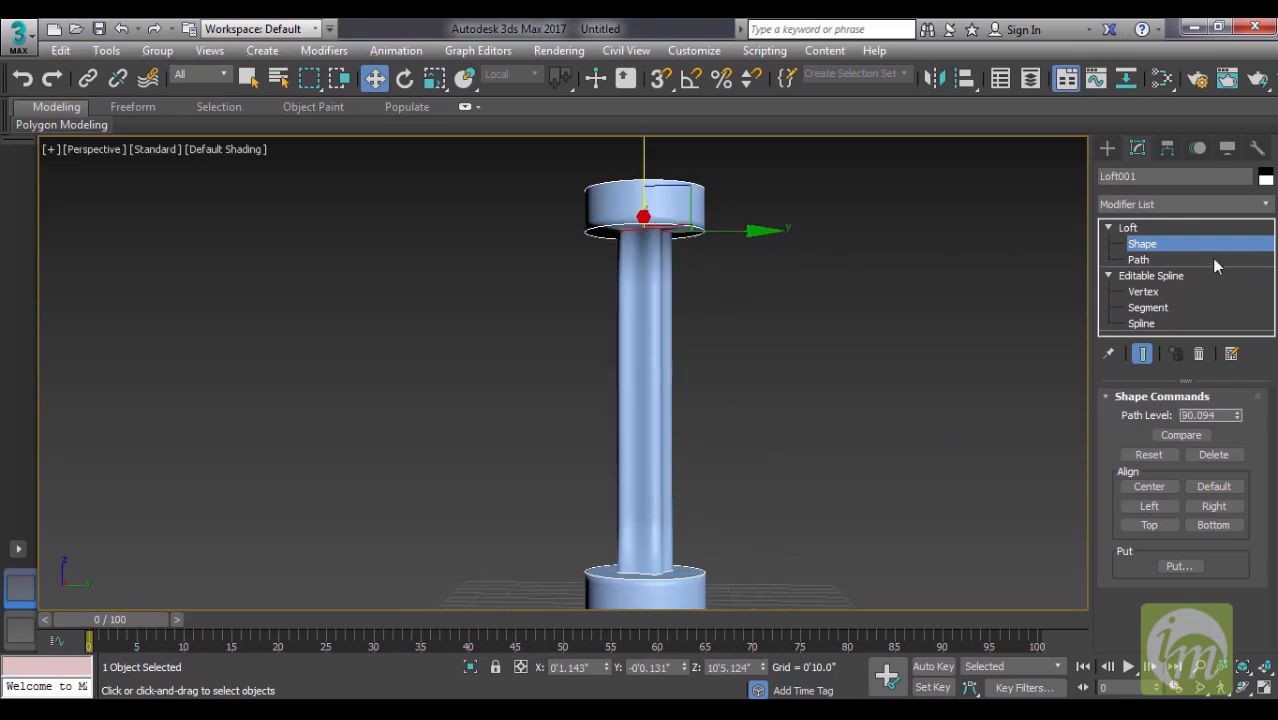
{"action": "left_click", "coordinate": [1166, 230]}
{"action": "left_click", "coordinate": [1151, 243]}
{"action": "left_click_drag", "start_coordinate": [698, 208], "coordinate": [682, 212]}
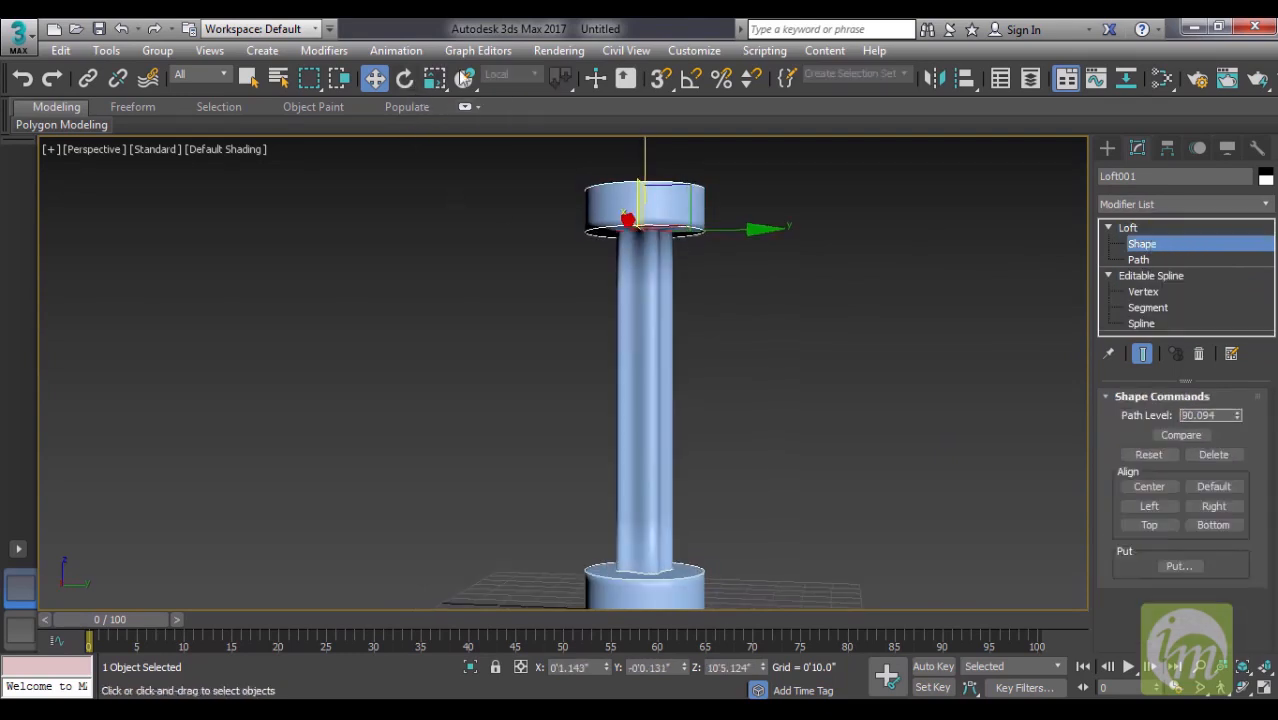
{"action": "middle_click_drag", "start_coordinate": [669, 199], "coordinate": [650, 211], "text": "alt"}
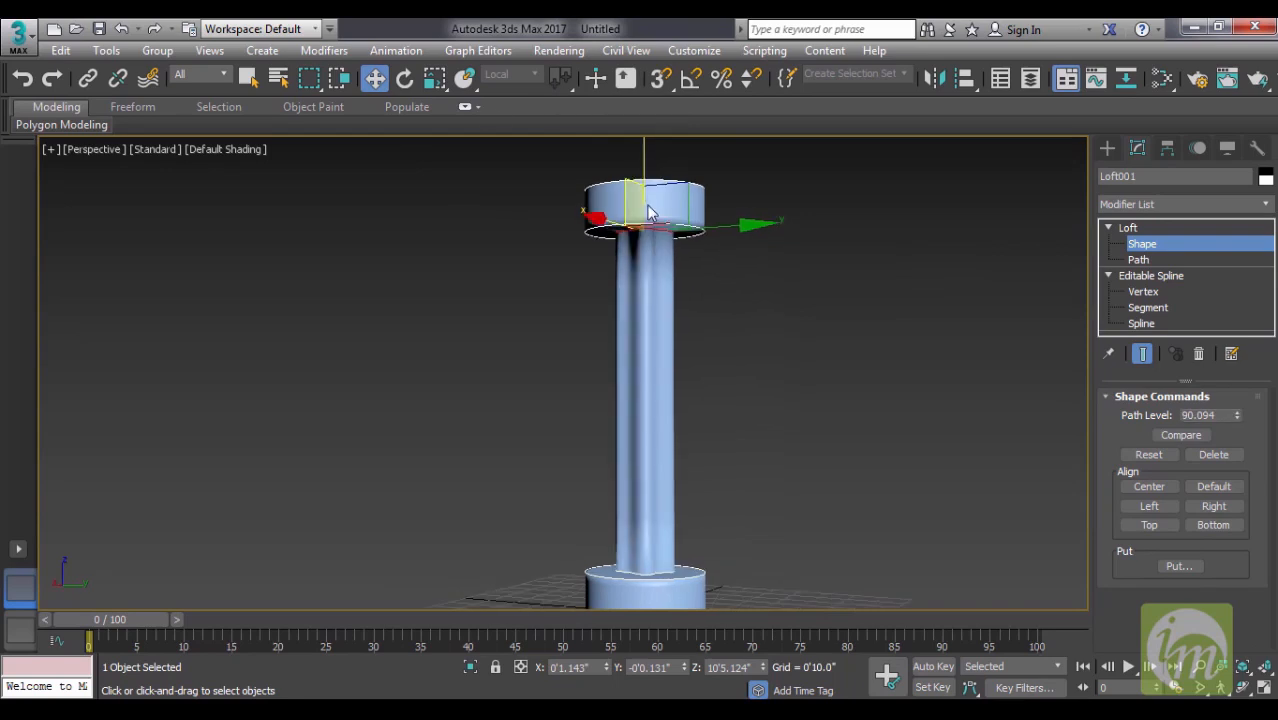
- Copy the lobed cross-section as an instance down to the middle of the shaft, at about path level 50
{"action": "left_click", "coordinate": [436, 76]}
{"action": "left_click_drag", "start_coordinate": [661, 243], "coordinate": [678, 411]}
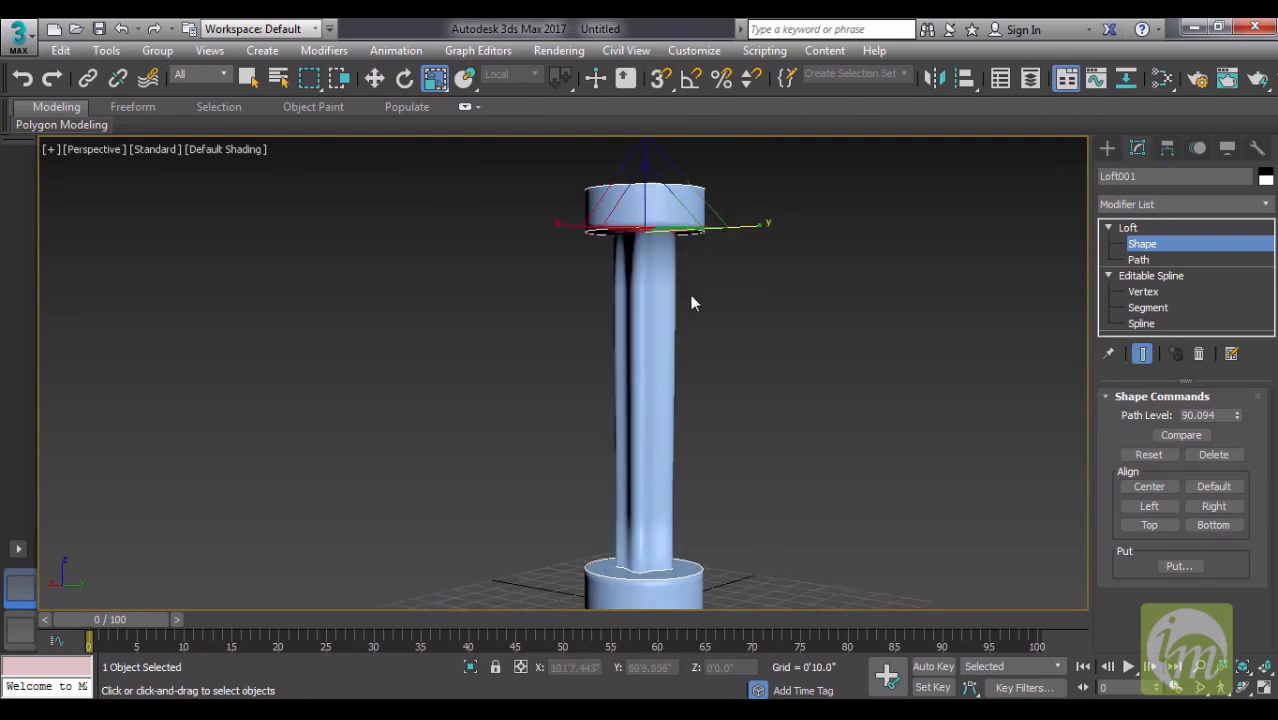
{"action": "key", "text": "w"}
{"action": "left_click_drag", "start_coordinate": [645, 157], "coordinate": [661, 338]}
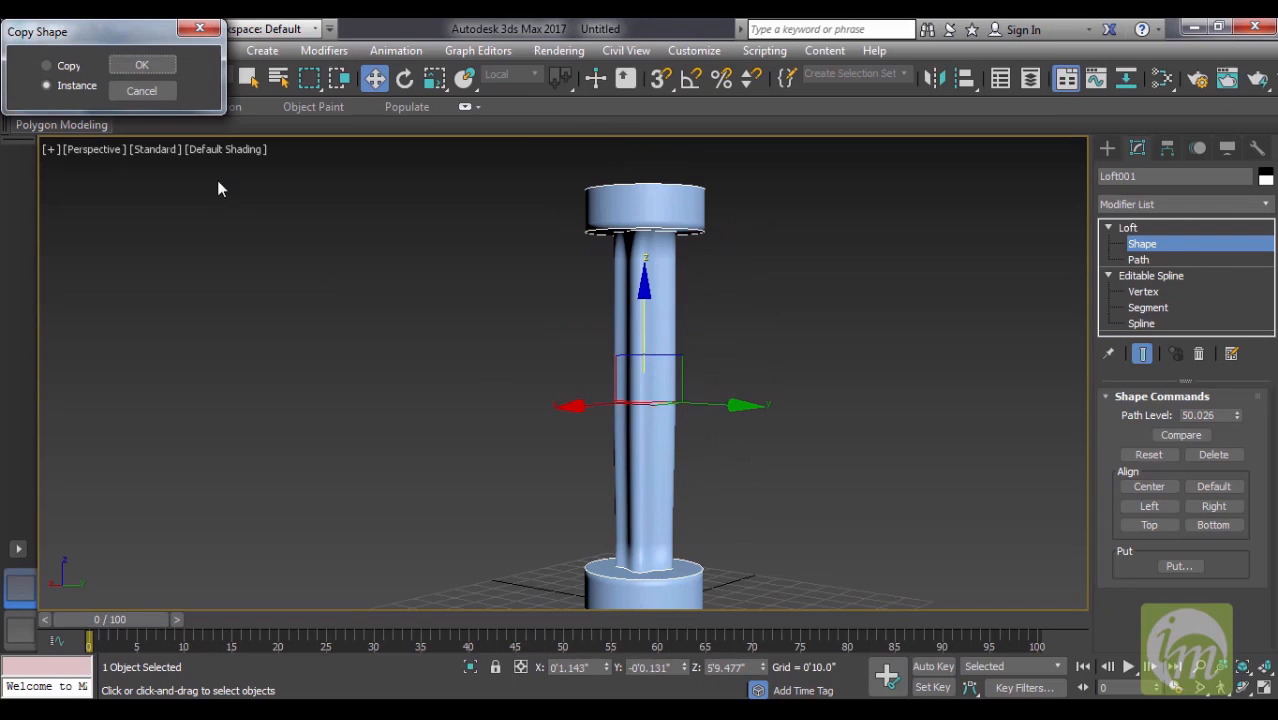
{"action": "left_click", "coordinate": [150, 64]}
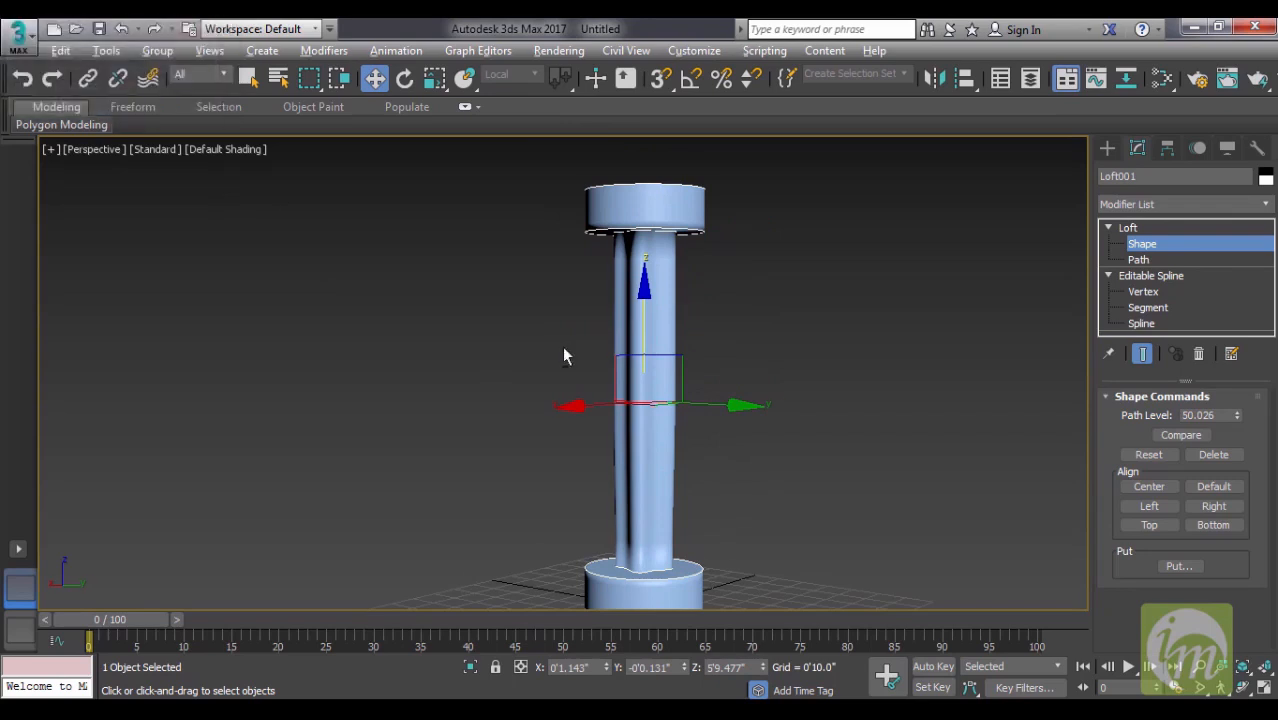
- Rotate the copied middle cross-section about 57 degrees around its Z axis to twist the shaft
{"action": "key", "text": "e"}
{"action": "left_click_drag", "start_coordinate": [685, 408], "coordinate": [814, 422]}
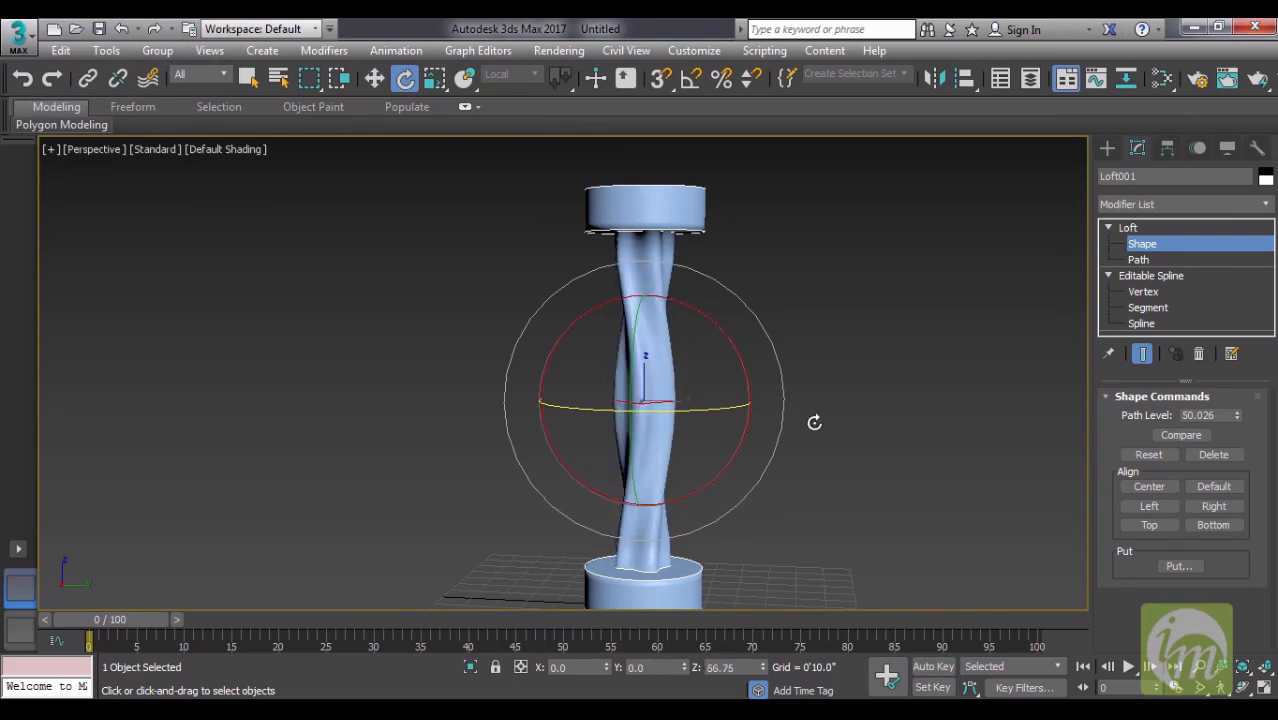
{"action": "left_click", "coordinate": [858, 388]}
{"action": "middle_click_drag", "start_coordinate": [856, 390], "coordinate": [718, 366], "text": "alt"}
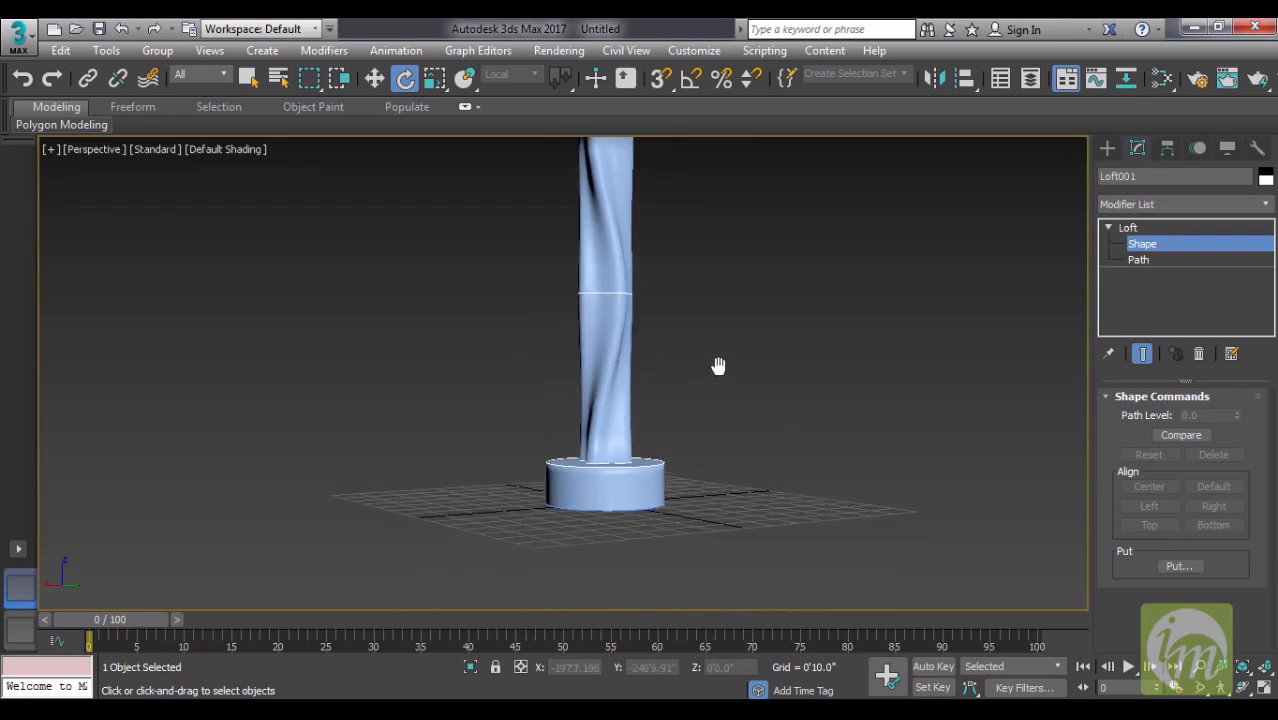
{"action": "key", "text": "z"}
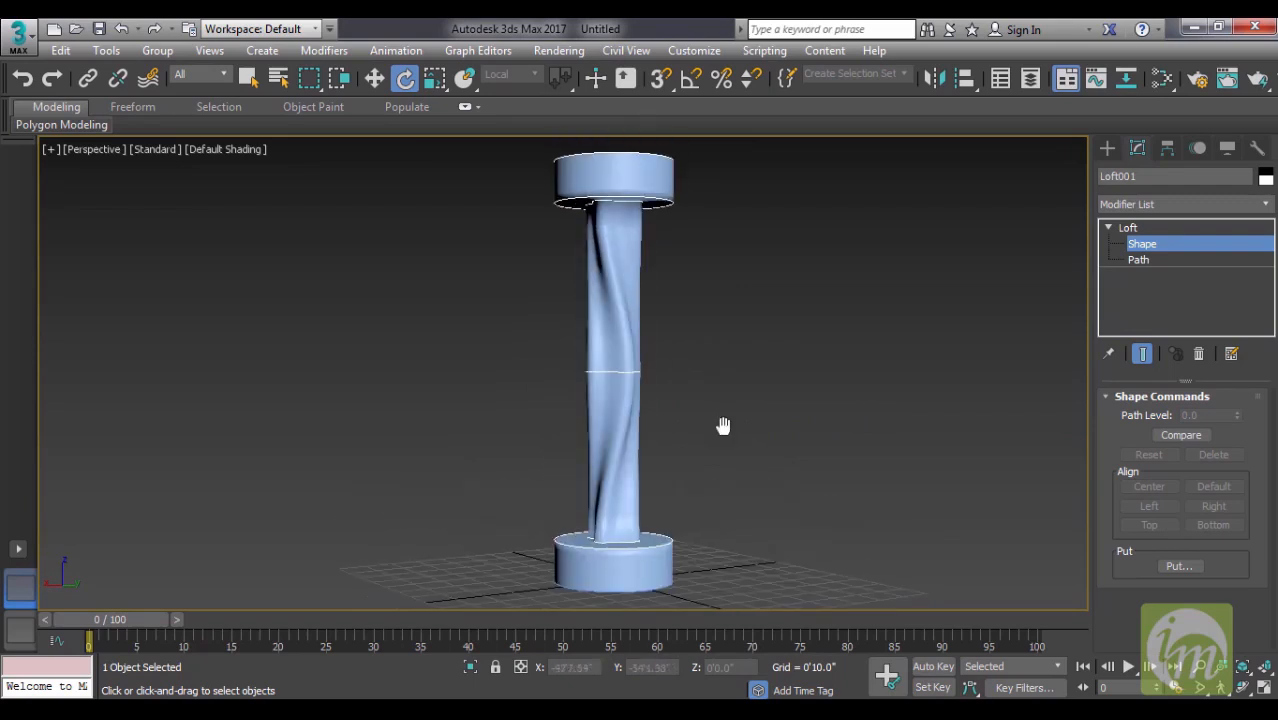
- Scale up the middle cross-section in its own plane so the twisted shaft bulges at mid-height
{"action": "left_click", "coordinate": [608, 373]}
{"action": "middle_click_drag", "start_coordinate": [668, 388], "coordinate": [662, 405], "text": "alt"}
{"action": "key", "text": "r"}
{"action": "left_click_drag", "start_coordinate": [613, 360], "coordinate": [613, 309]}
{"action": "middle_click_drag", "start_coordinate": [660, 343], "coordinate": [650, 400], "text": "alt"}
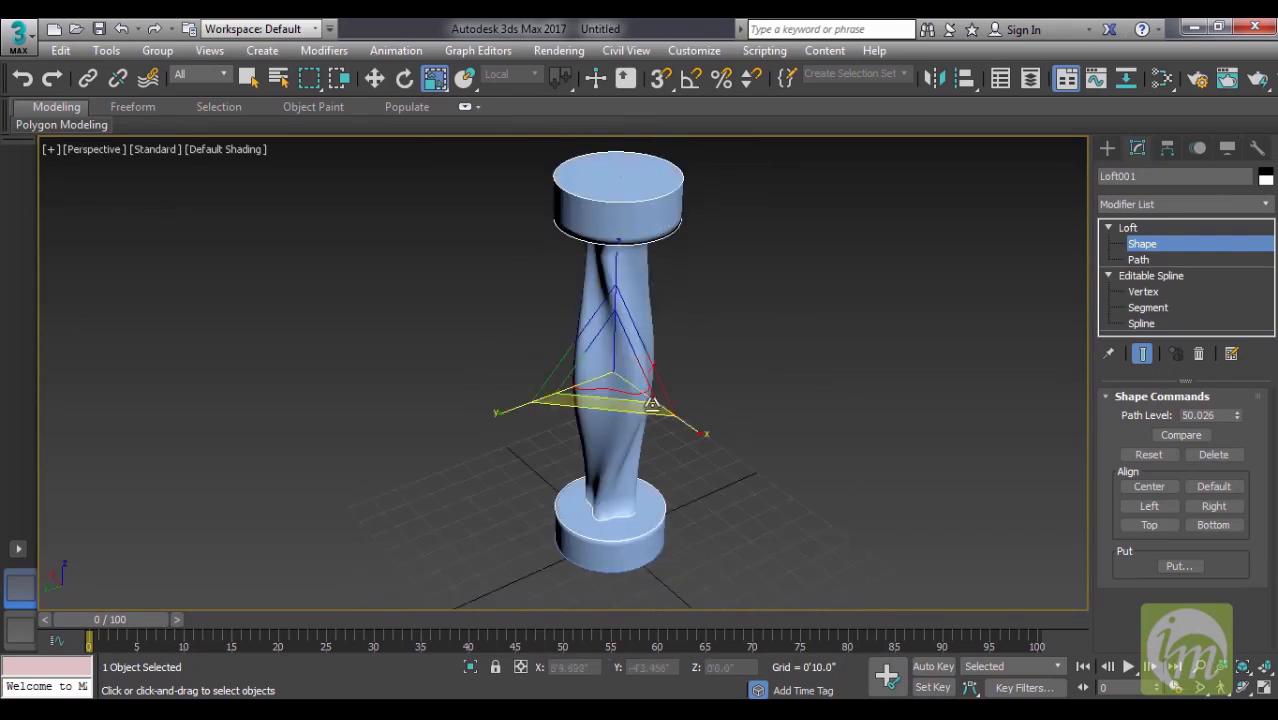
{"action": "left_click", "coordinate": [747, 492]}
{"action": "middle_click_drag", "start_coordinate": [747, 492], "coordinate": [951, 361], "text": "alt"}
- Return to the main Loft level and save the scene as "pillar" in the scenes folder
{"action": "left_click", "coordinate": [1128, 228]}
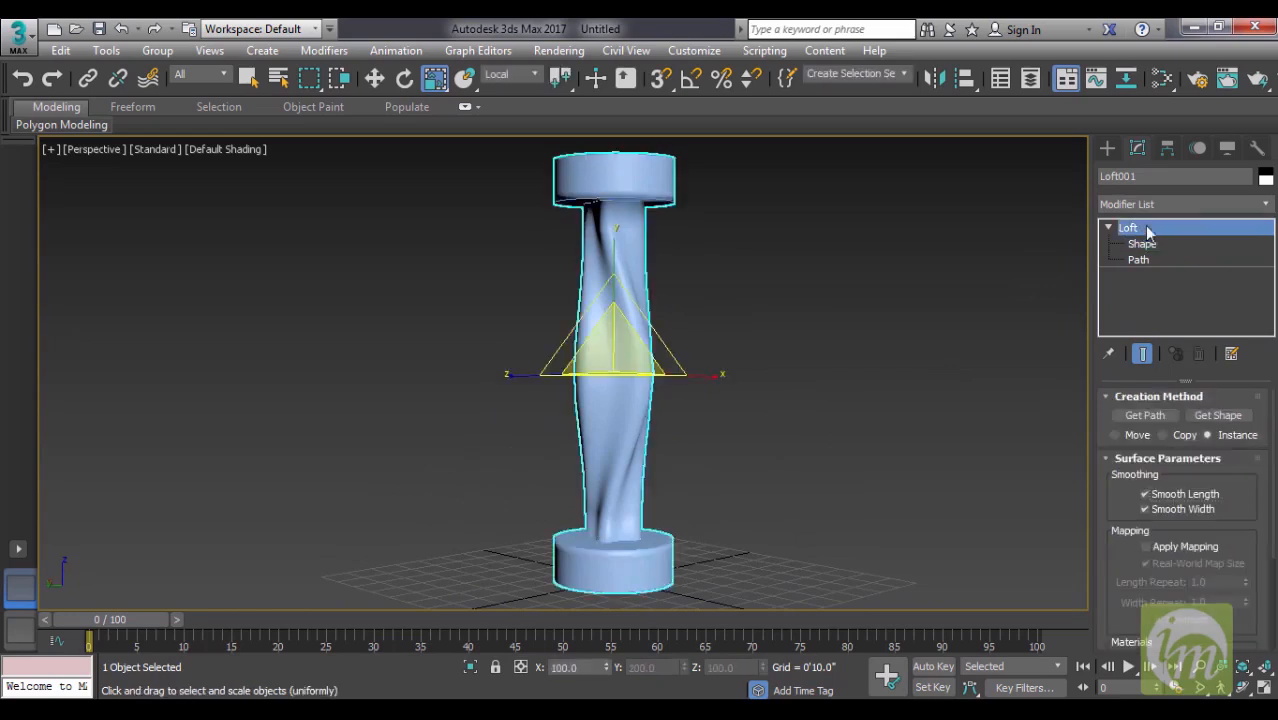
{"action": "scroll", "coordinate": [550, 348], "scroll_direction": "up", "scroll_amount": 3}
{"action": "middle_click_drag", "start_coordinate": [690, 422], "coordinate": [705, 482], "text": "alt"}
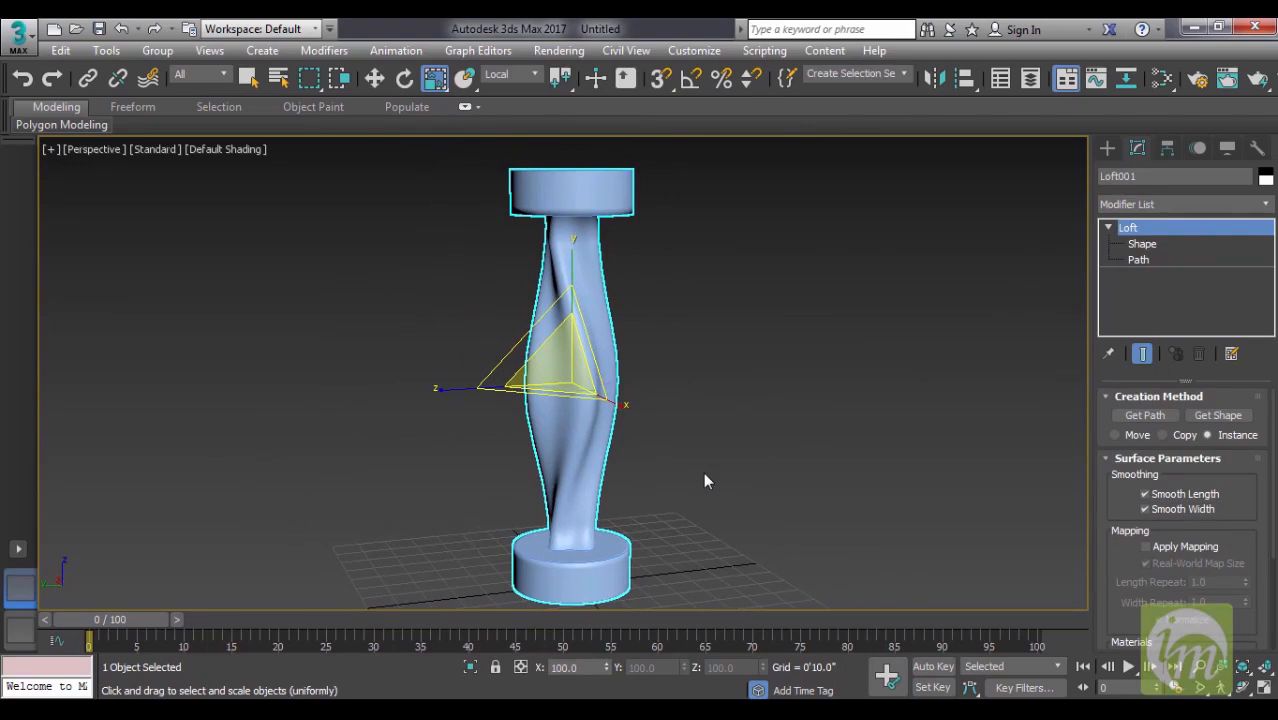
{"action": "middle_click_drag", "start_coordinate": [739, 433], "coordinate": [712, 424], "text": "alt"}
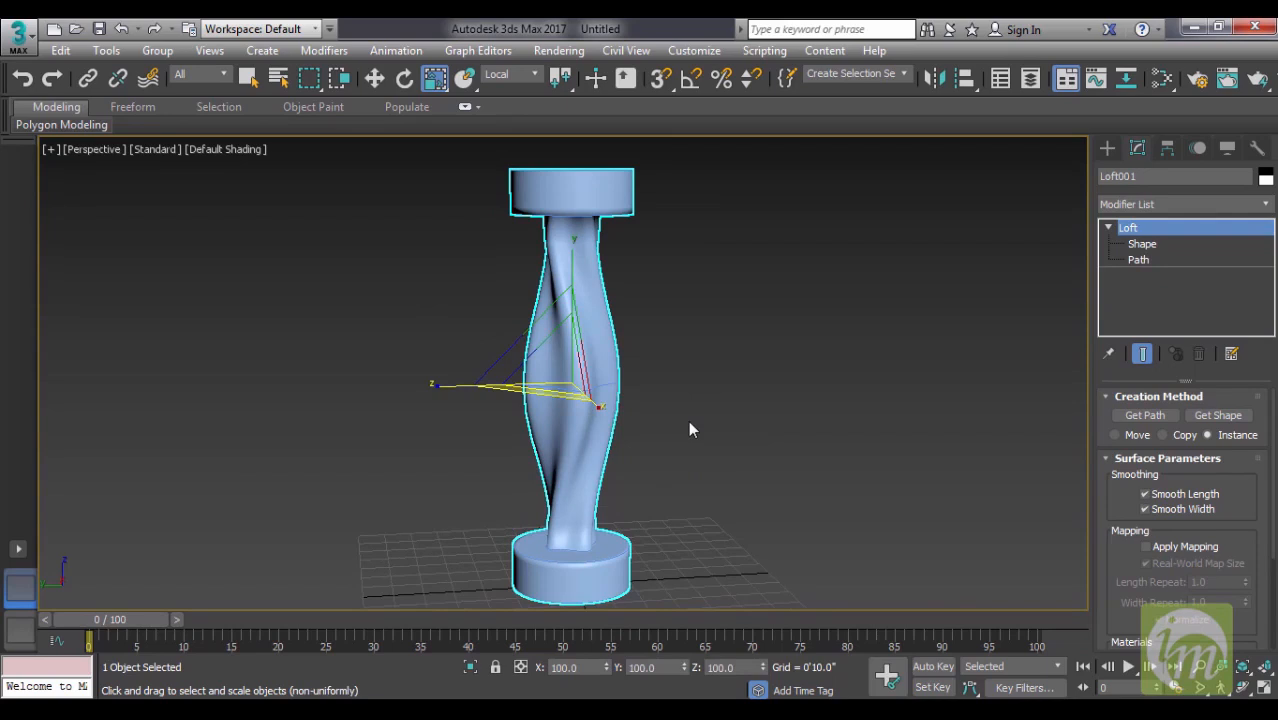
{"action": "middle_click_drag", "start_coordinate": [708, 417], "coordinate": [706, 462], "text": "alt"}
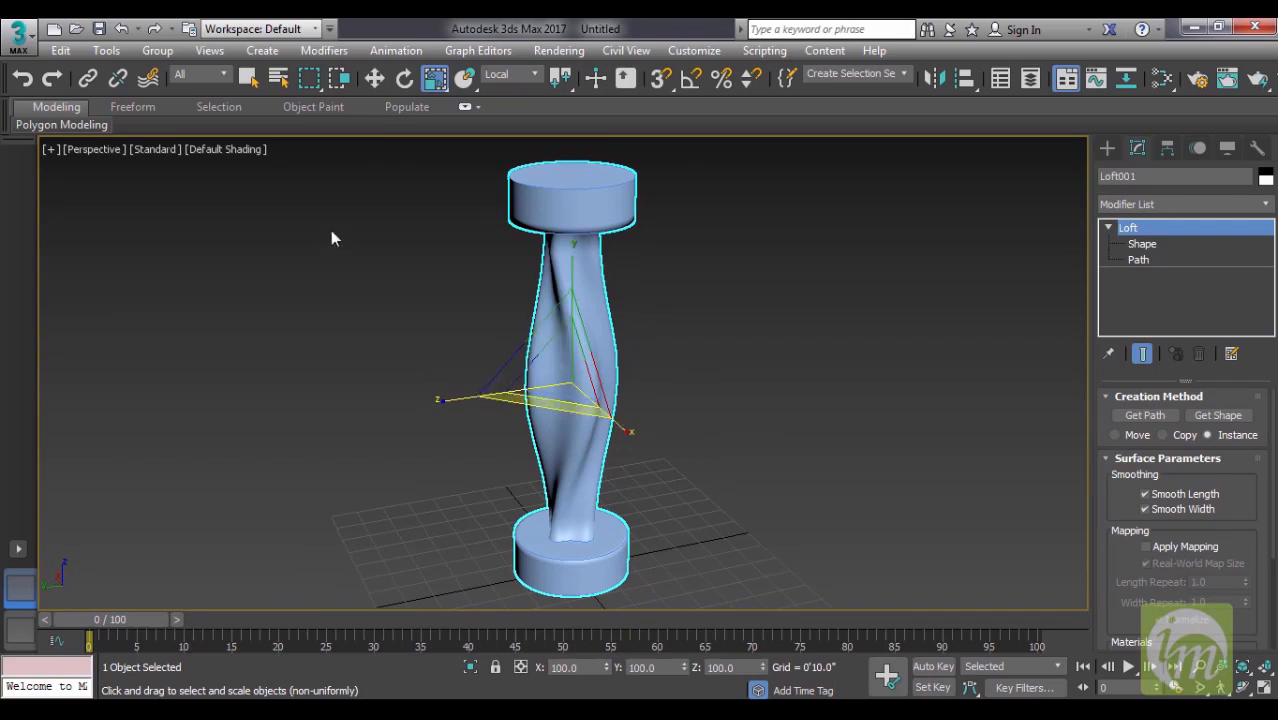
{"action": "left_click", "coordinate": [98, 28]}
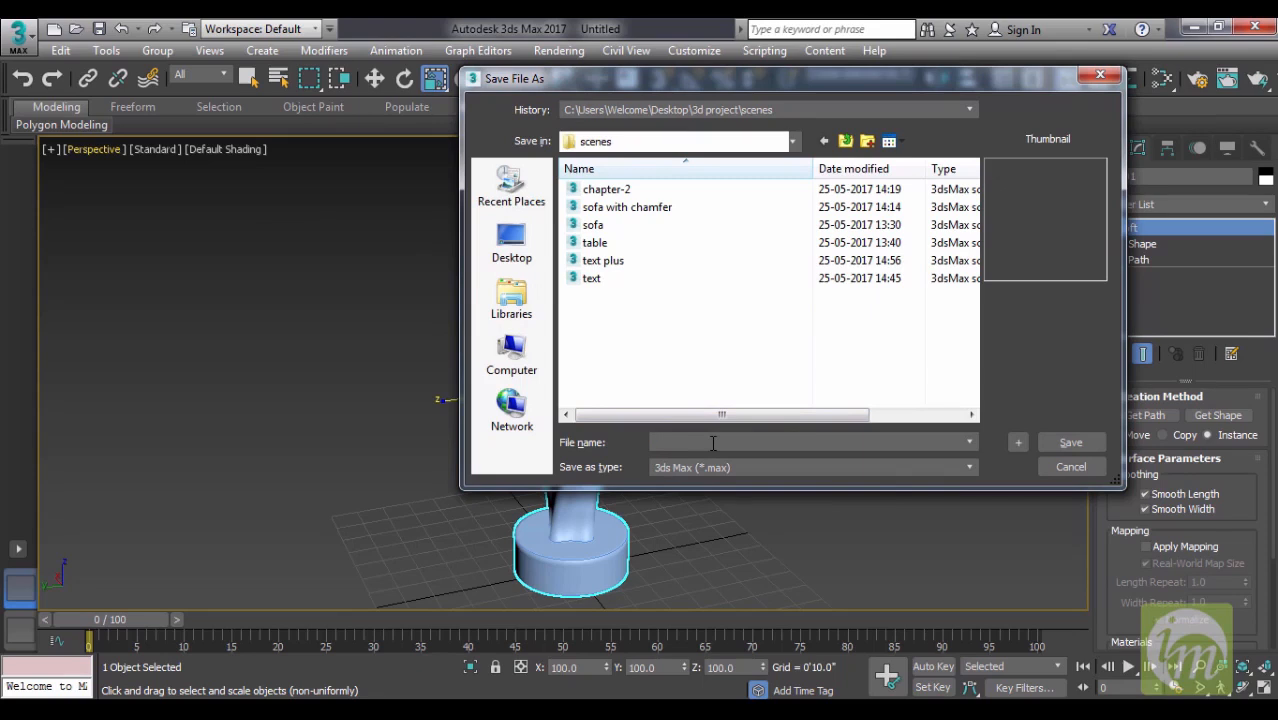
{"action": "type", "text": "pillar"}
{"action": "key", "text": "Return"}
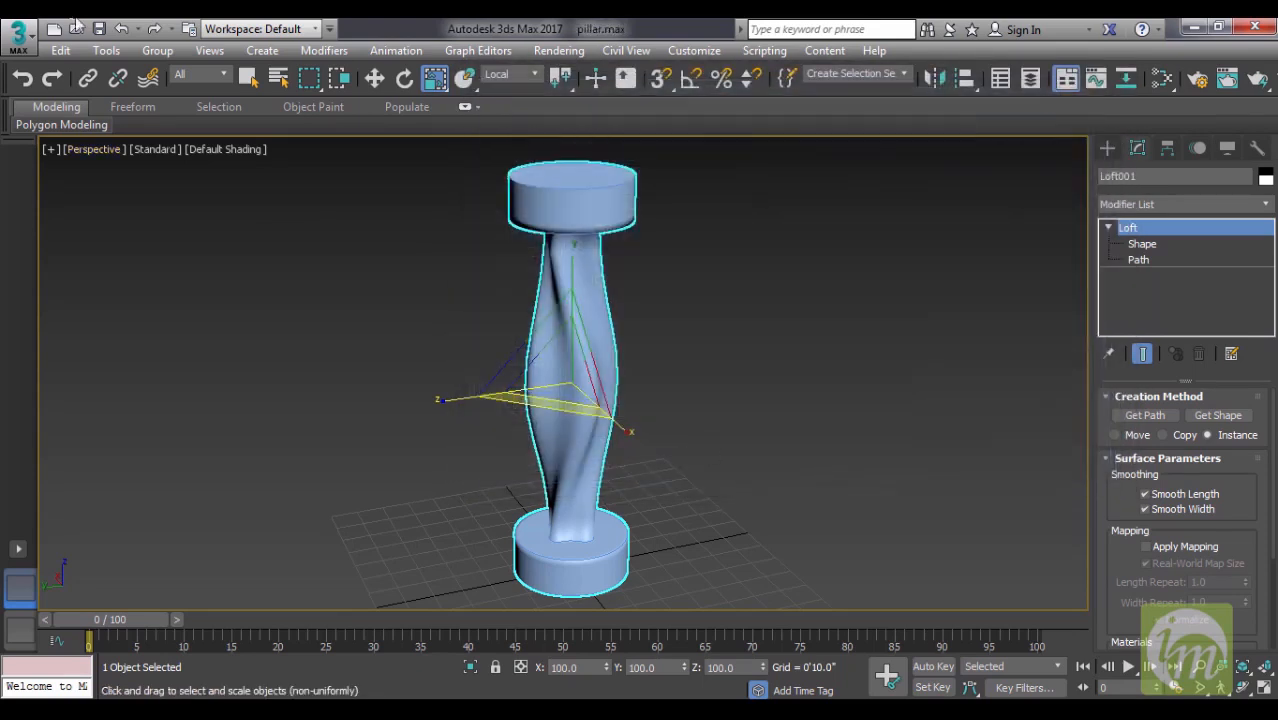
- Start an empty scene with the New All option and draw a circle spline around the grid's center
{"action": "left_click", "coordinate": [55, 29]}
{"action": "left_click", "coordinate": [624, 422]}
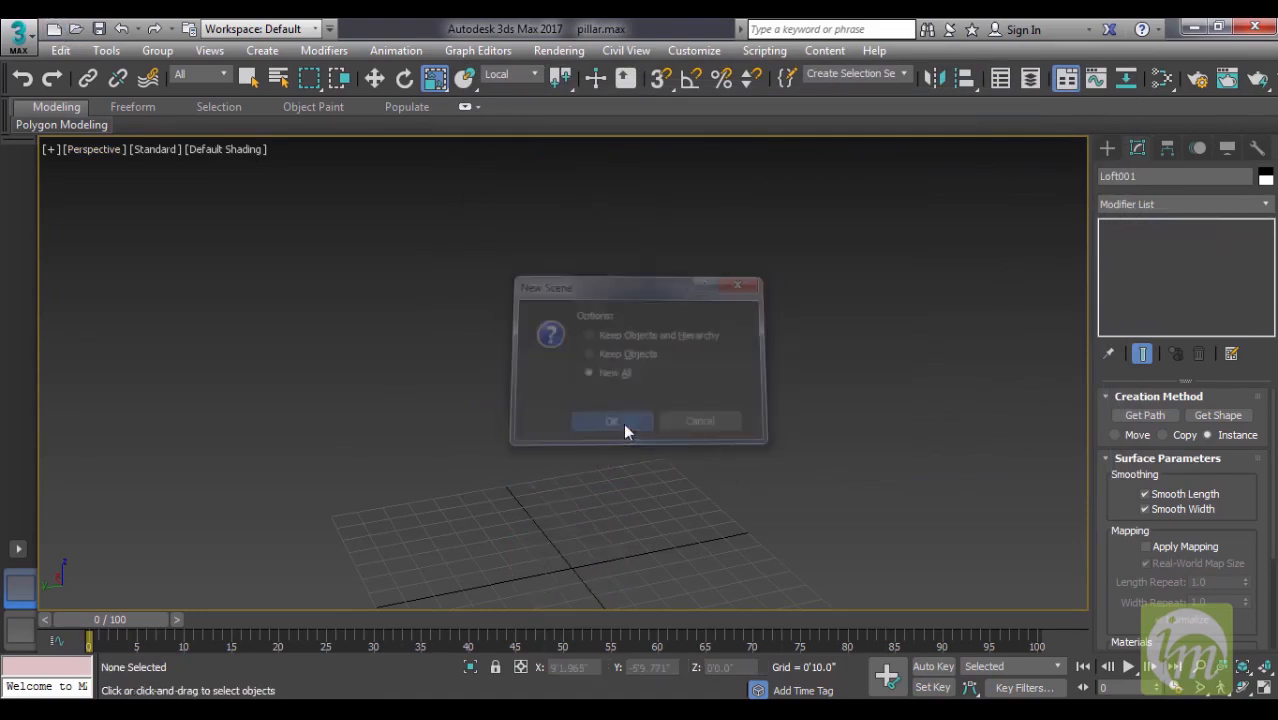
{"action": "left_click", "coordinate": [1107, 148]}
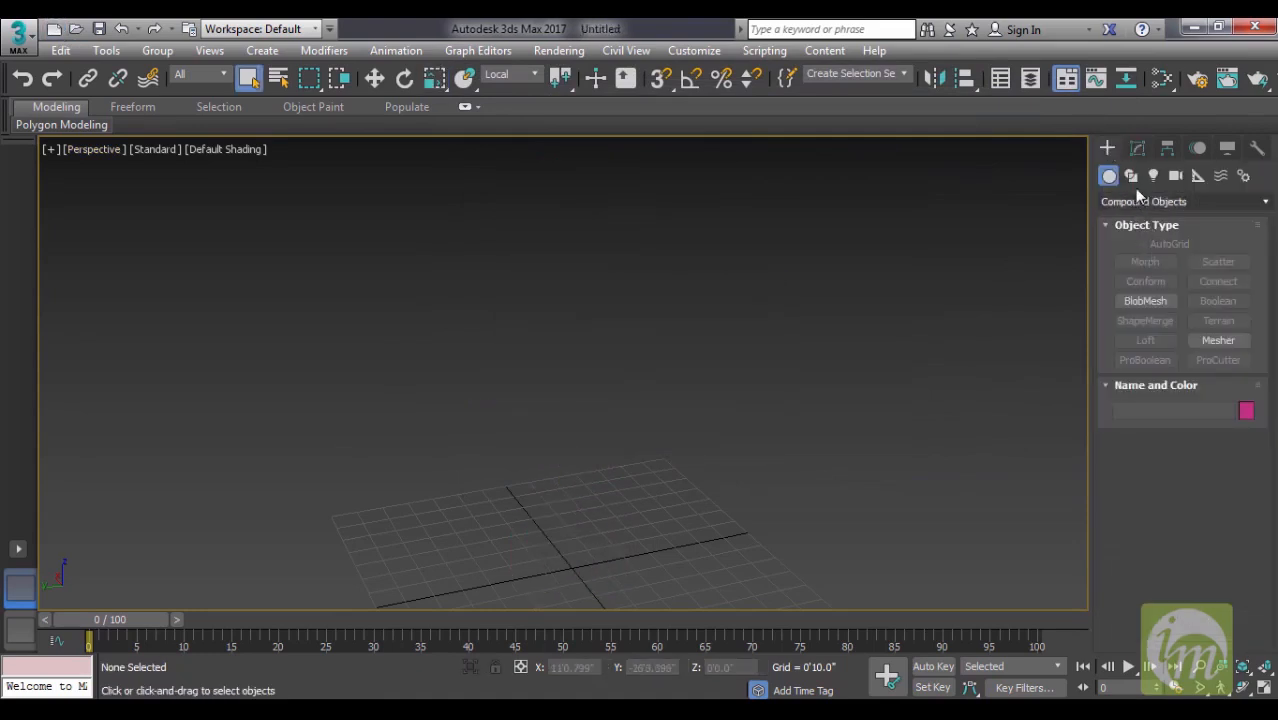
{"action": "left_click", "coordinate": [1131, 177]}
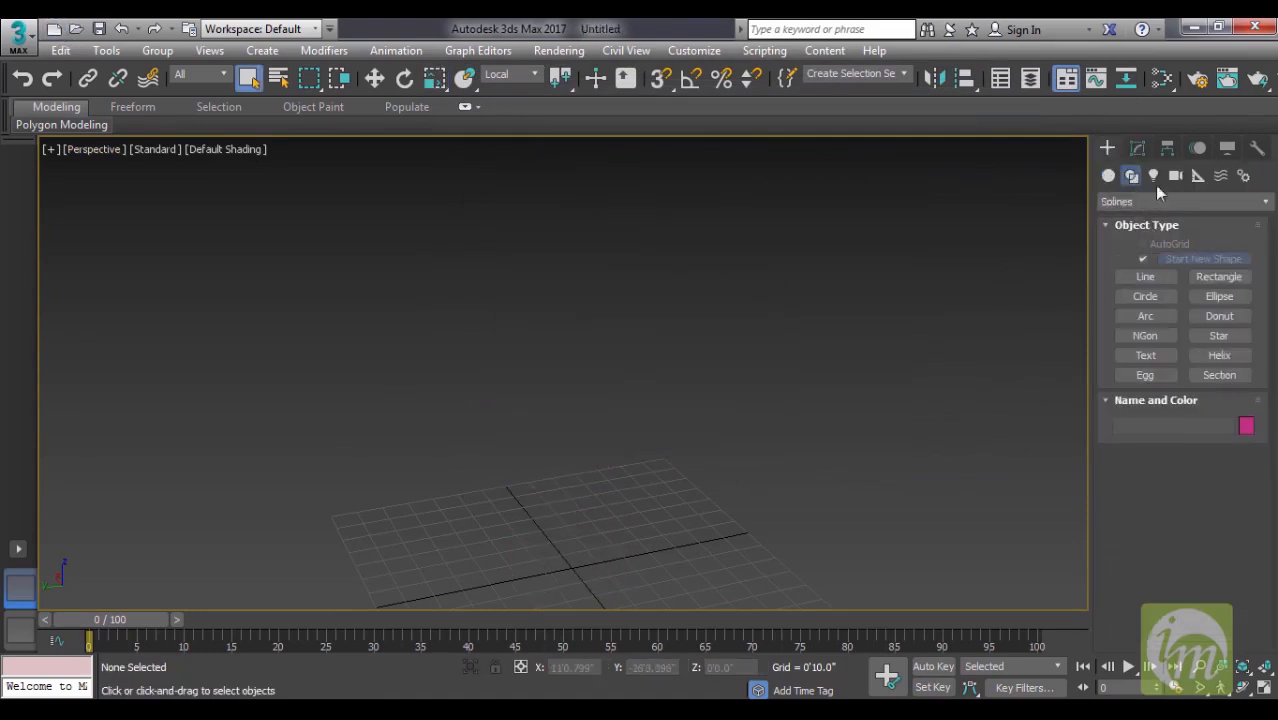
{"action": "left_click", "coordinate": [1144, 296]}
{"action": "left_click_drag", "start_coordinate": [780, 458], "coordinate": [813, 479]}
{"action": "middle_click_drag", "start_coordinate": [844, 467], "coordinate": [782, 473]}
- Draw a vertical line spline about 13'2" tall in the Left view, starting at the circle's center
{"action": "left_click", "coordinate": [1162, 280]}
{"action": "middle_click_drag", "start_coordinate": [782, 391], "coordinate": [650, 391]}
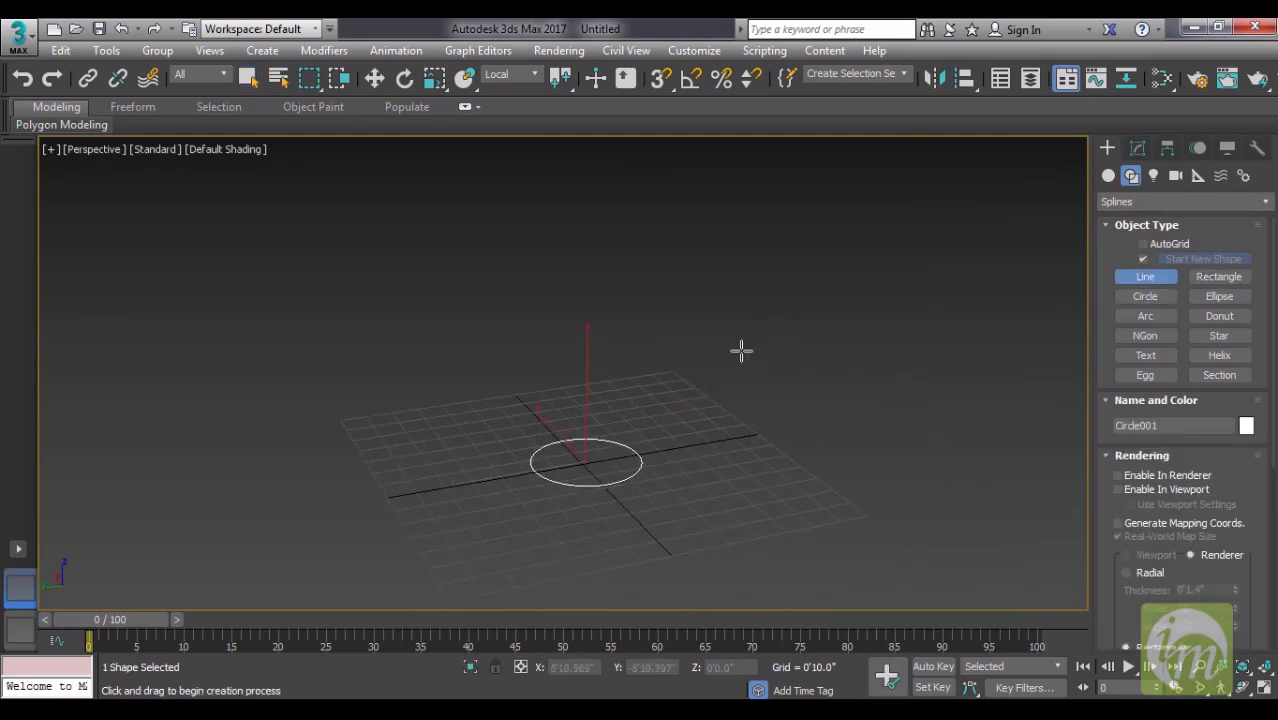
{"action": "key", "text": "l"}
{"action": "middle_click_drag", "start_coordinate": [713, 422], "coordinate": [805, 370]}
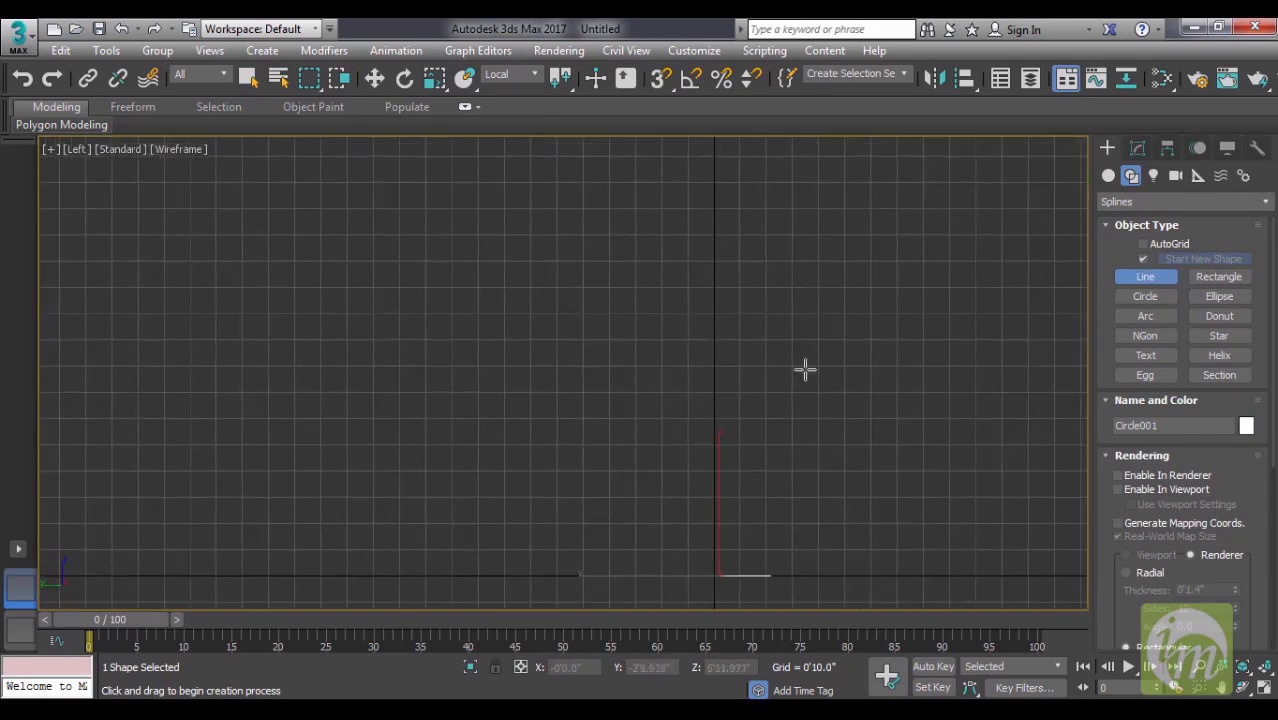
{"action": "left_click", "coordinate": [718, 575]}
{"action": "left_click", "coordinate": [728, 159]}
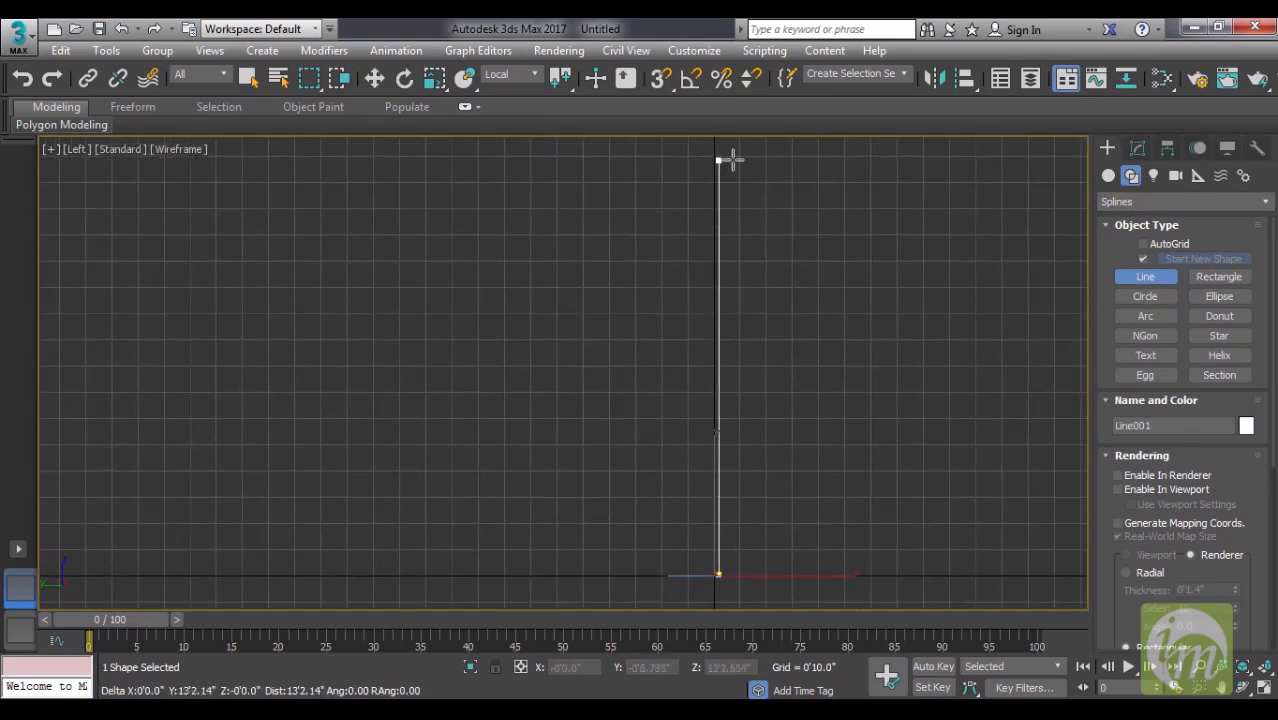
{"action": "right_click", "coordinate": [748, 217]}
{"action": "middle_click_drag", "start_coordinate": [829, 293], "coordinate": [687, 301]}
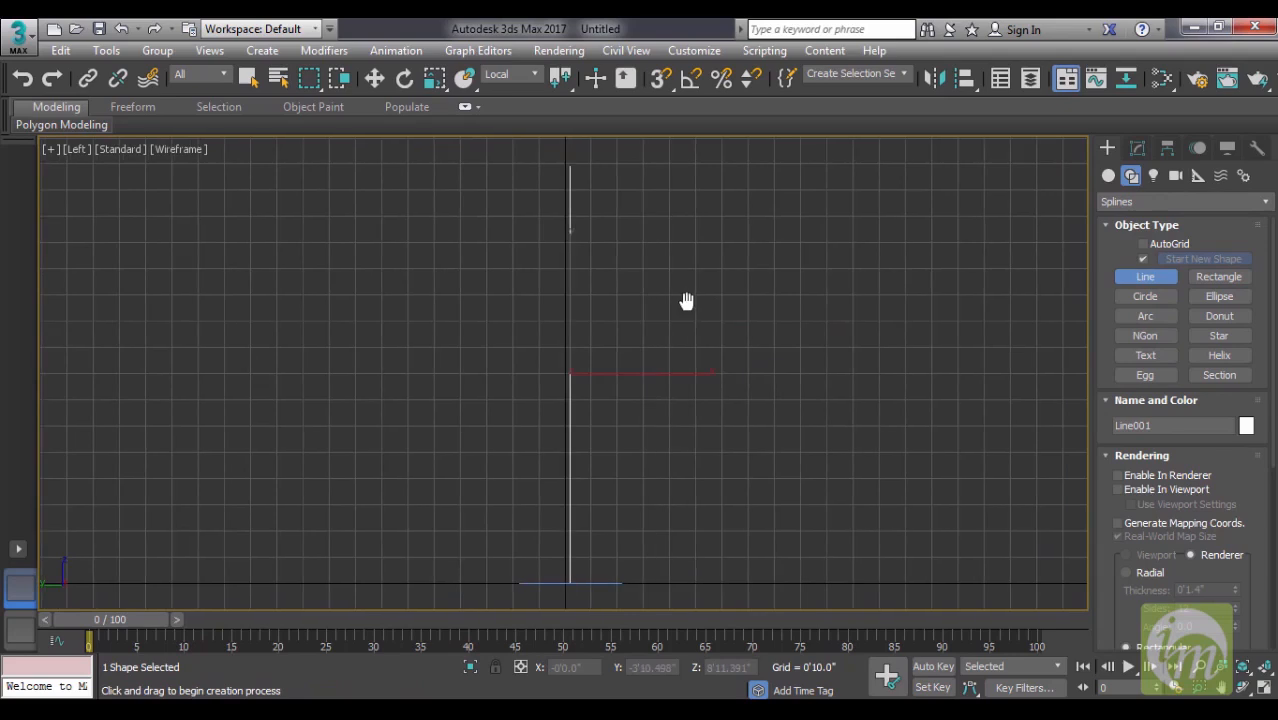
- Select the circle in the Perspective view and scale it down slightly
{"action": "key", "text": "p"}
{"action": "right_click", "coordinate": [700, 415]}
{"action": "left_click", "coordinate": [634, 460]}
{"action": "middle_click_drag", "start_coordinate": [648, 481], "coordinate": [661, 476]}
{"action": "key", "text": "r"}
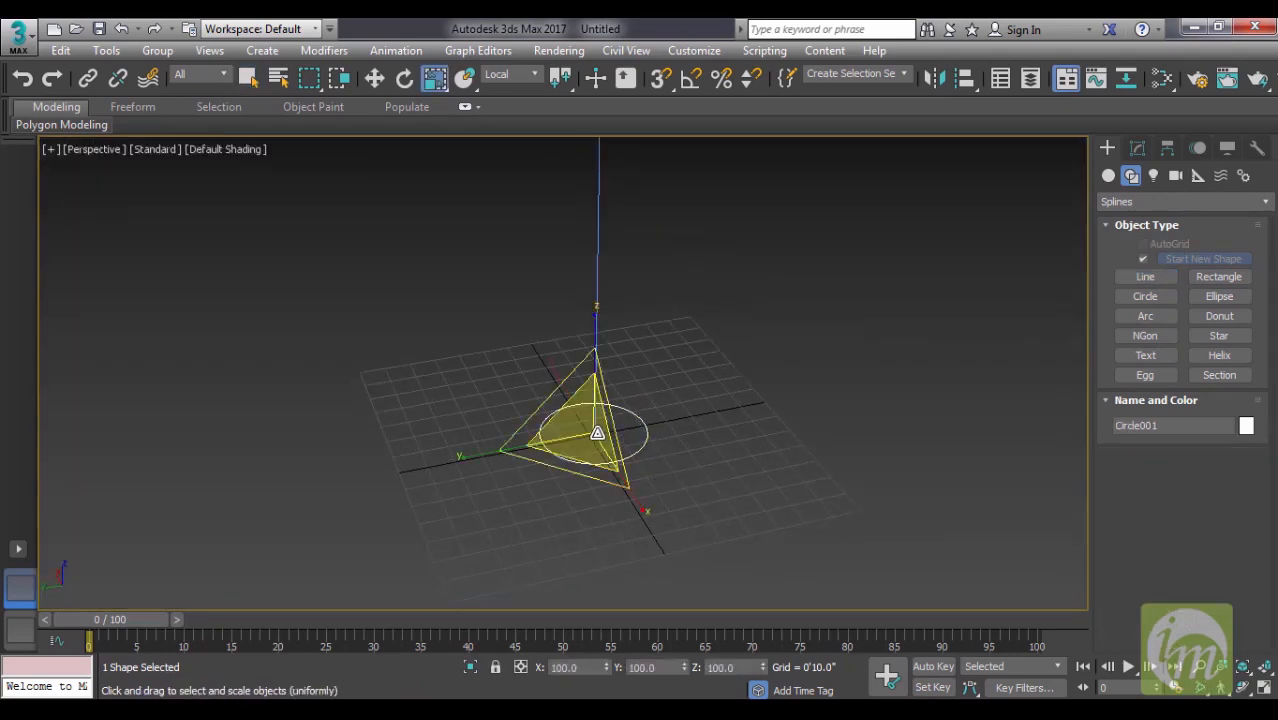
{"action": "left_click_drag", "start_coordinate": [590, 433], "coordinate": [589, 447]}
{"action": "middle_click_drag", "start_coordinate": [589, 447], "coordinate": [651, 503], "text": "alt"}
- Loft the circle along the vertical line as its path to create a tall cylinder
{"action": "left_click", "coordinate": [1134, 148]}
{"action": "left_click", "coordinate": [1106, 147]}
{"action": "left_click", "coordinate": [1109, 177]}
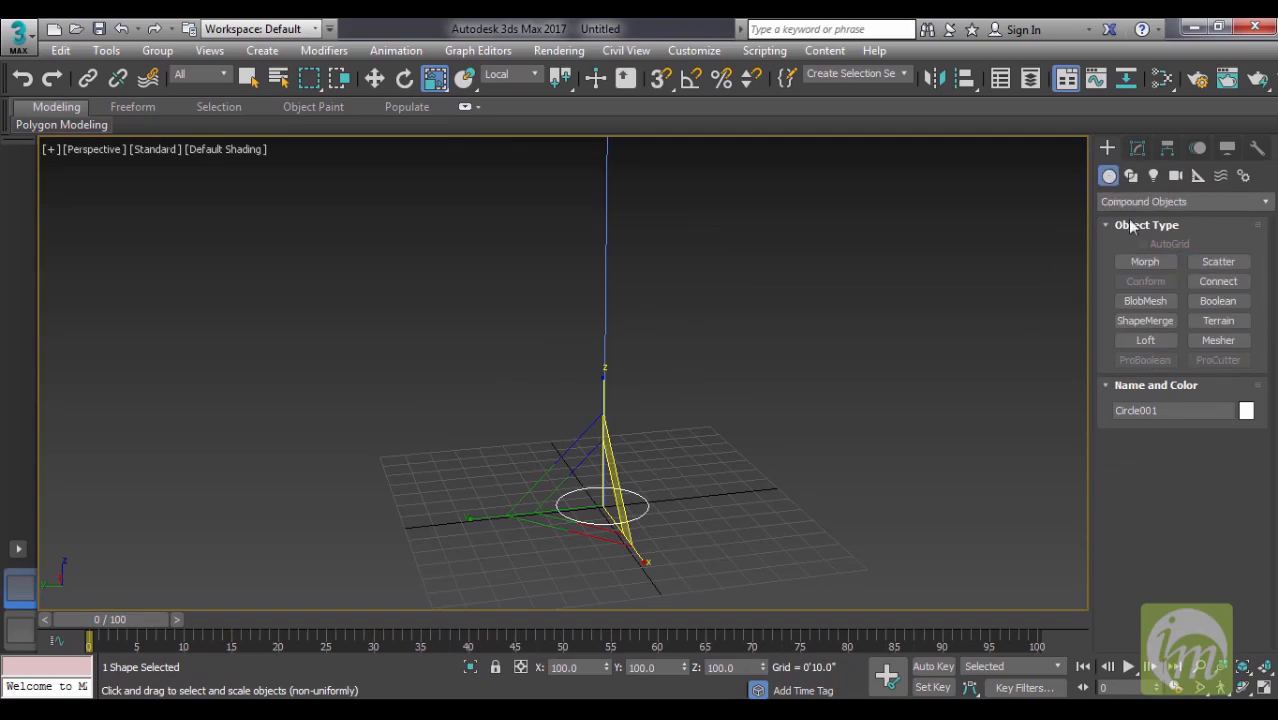
{"action": "left_click", "coordinate": [1192, 203]}
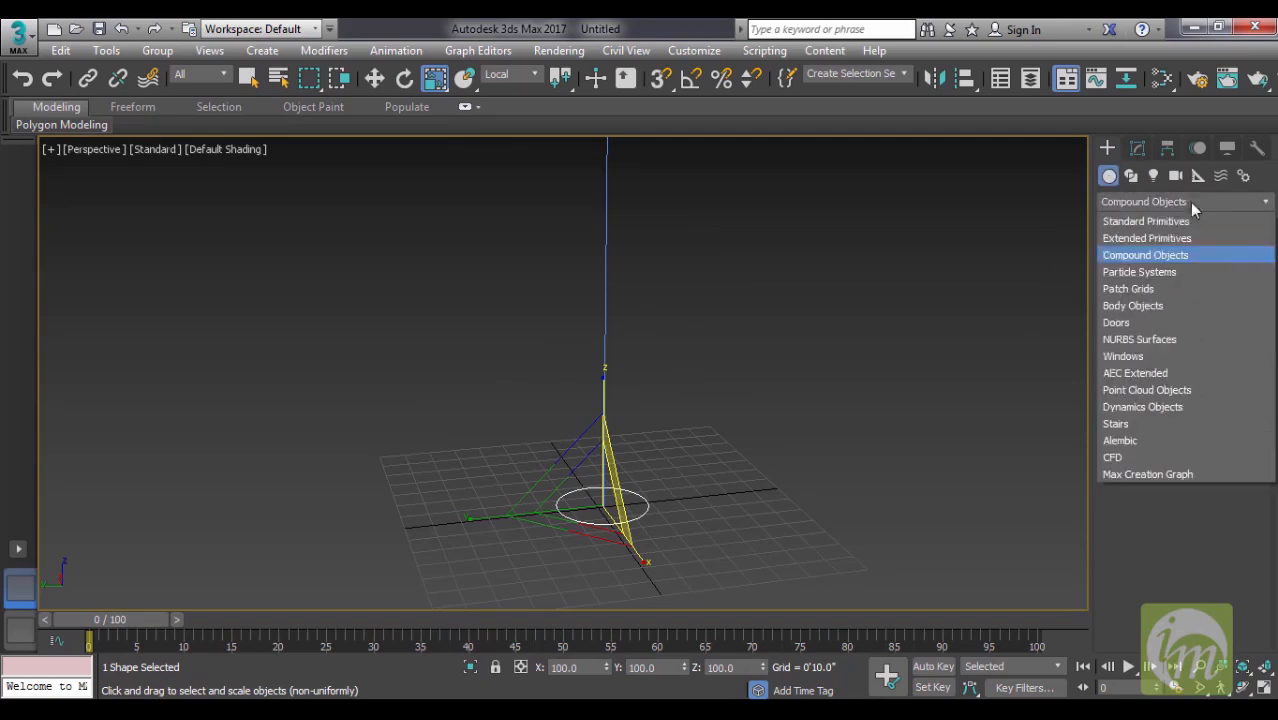
{"action": "left_click", "coordinate": [1165, 257]}
{"action": "left_click", "coordinate": [1145, 341]}
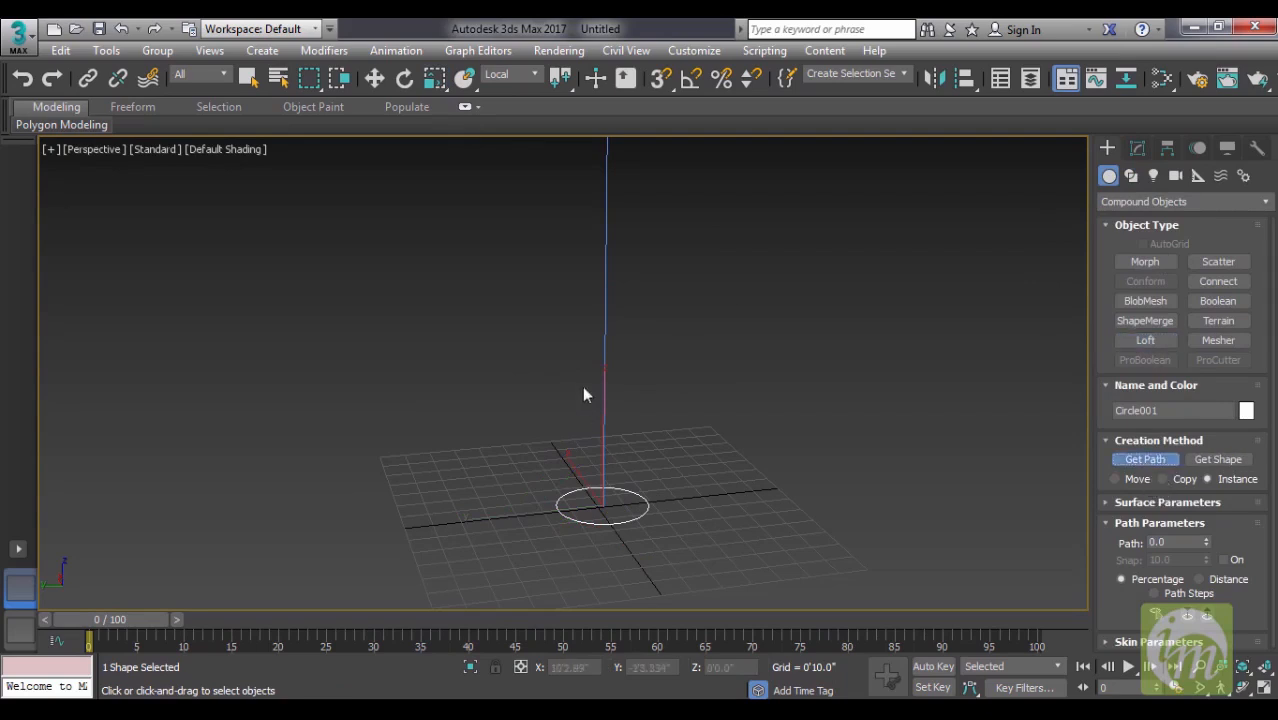
{"action": "left_click", "coordinate": [603, 355]}
{"action": "middle_click_drag", "start_coordinate": [708, 431], "coordinate": [815, 396]}
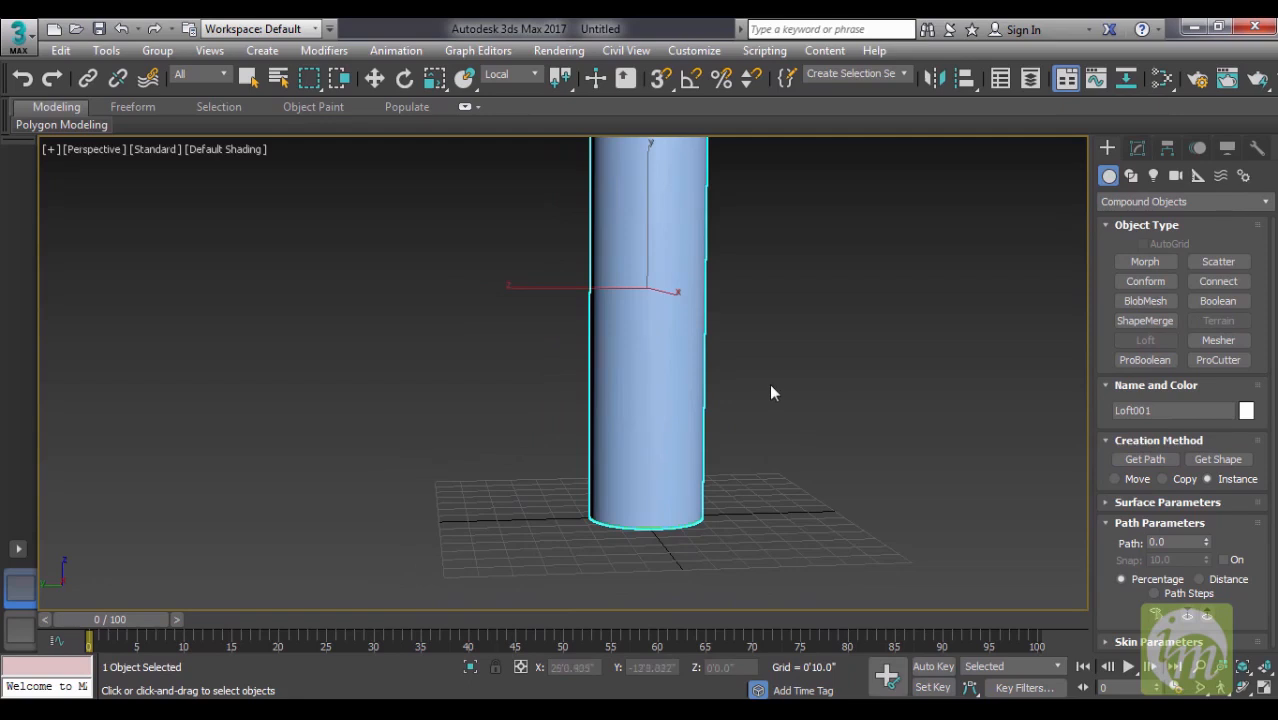
- Enter the Loft's Shape sub-object level and select the cross-section at the cylinder's base
{"action": "left_click", "coordinate": [1135, 147]}
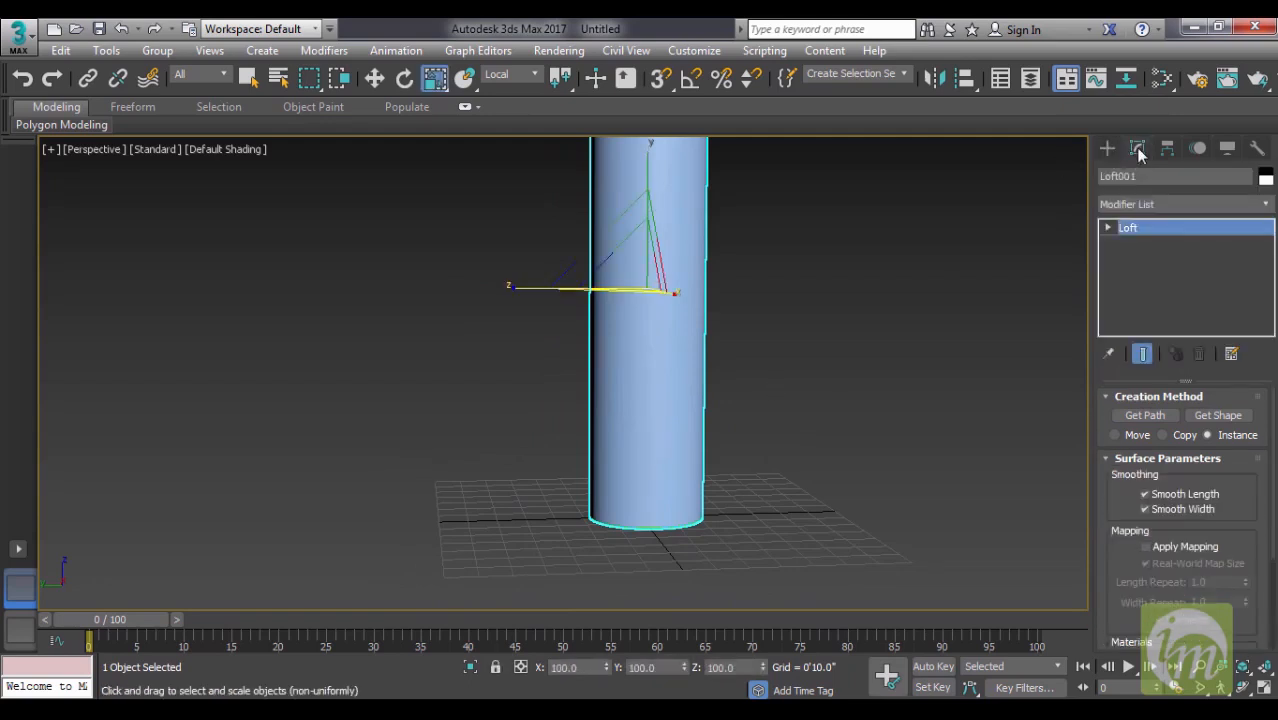
{"action": "left_click", "coordinate": [1108, 228]}
{"action": "left_click", "coordinate": [1146, 245]}
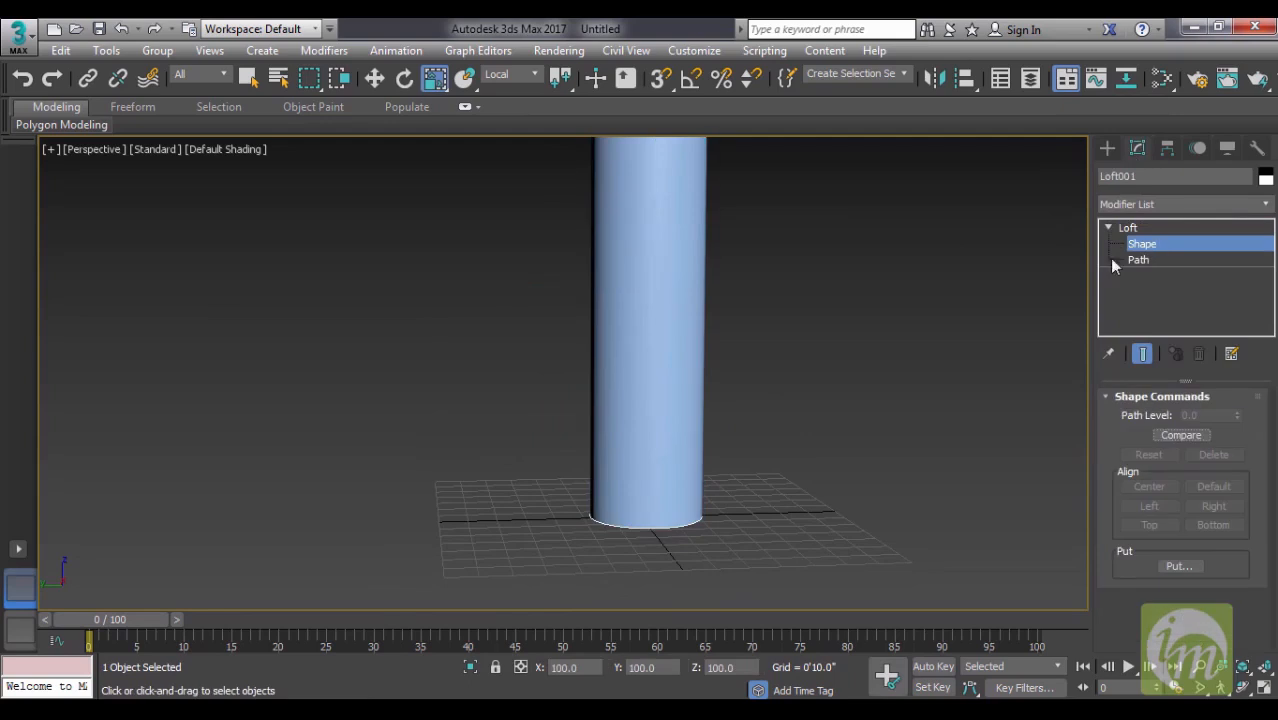
{"action": "left_click", "coordinate": [659, 525]}
{"action": "middle_click_drag", "start_coordinate": [675, 473], "coordinate": [630, 530]}
- Try sliding the base cross-section up along the path and return it to the base
{"action": "key", "text": "w"}
{"action": "left_click_drag", "start_coordinate": [595, 494], "coordinate": [599, 228]}
{"action": "middle_click_drag", "start_coordinate": [626, 291], "coordinate": [653, 428]}
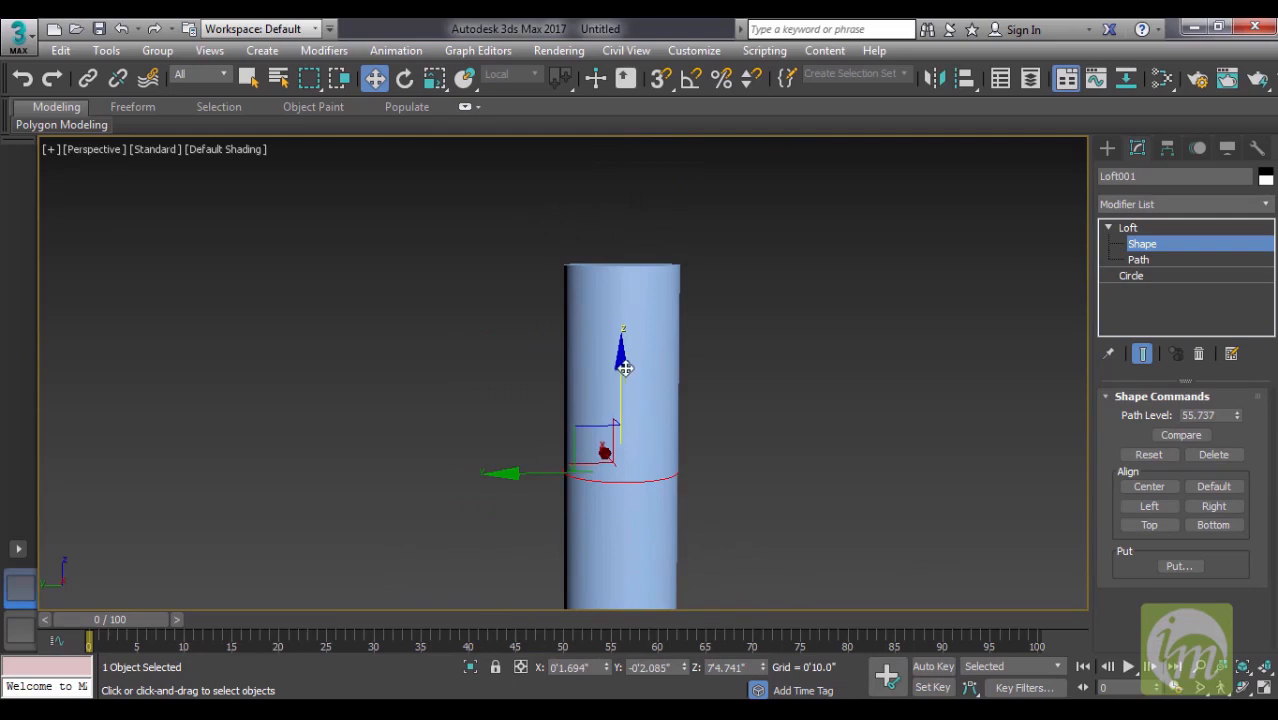
{"action": "middle_click_drag", "start_coordinate": [743, 458], "coordinate": [752, 284]}
{"action": "left_click_drag", "start_coordinate": [630, 233], "coordinate": [667, 488]}
{"action": "middle_click_drag", "start_coordinate": [727, 421], "coordinate": [725, 455]}
{"action": "scroll", "coordinate": [725, 460], "scroll_direction": "down", "scroll_amount": 3}
- Copy the base cross-section to the top of the path as an independent copy and scale it to about 39%
{"action": "left_click_drag", "start_coordinate": [645, 462], "coordinate": [664, 160]}
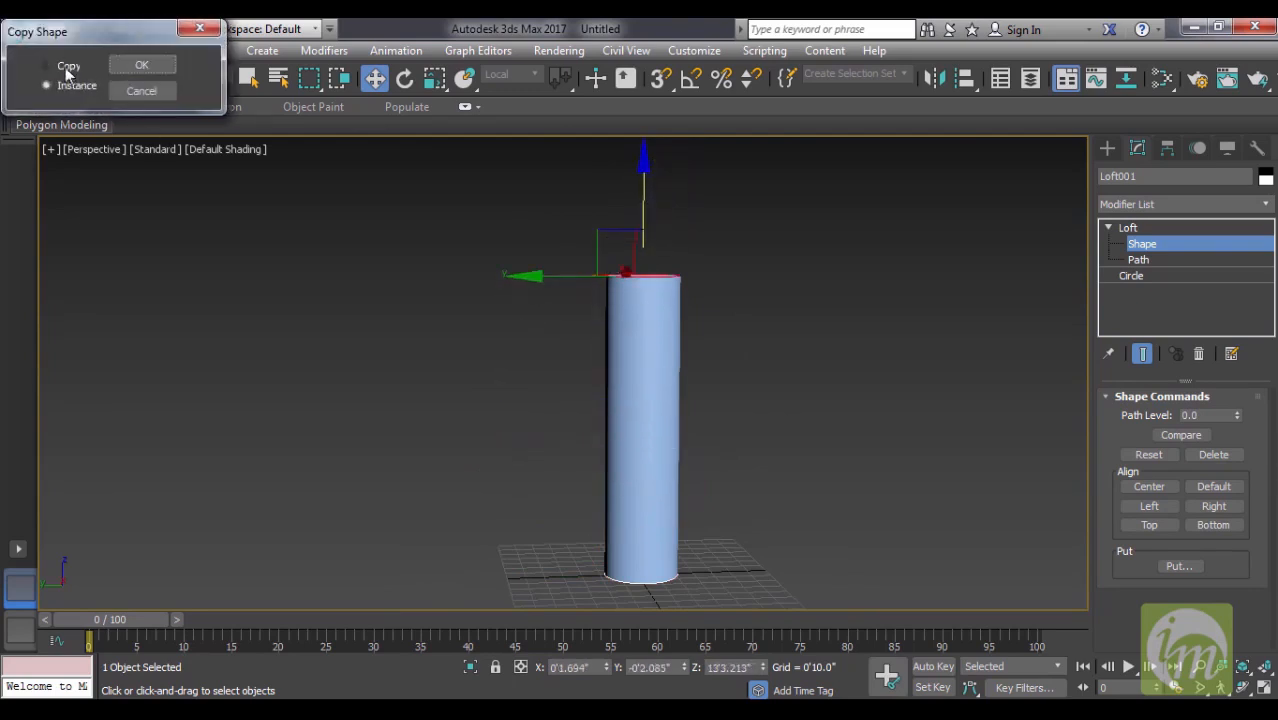
{"action": "left_click", "coordinate": [141, 64]}
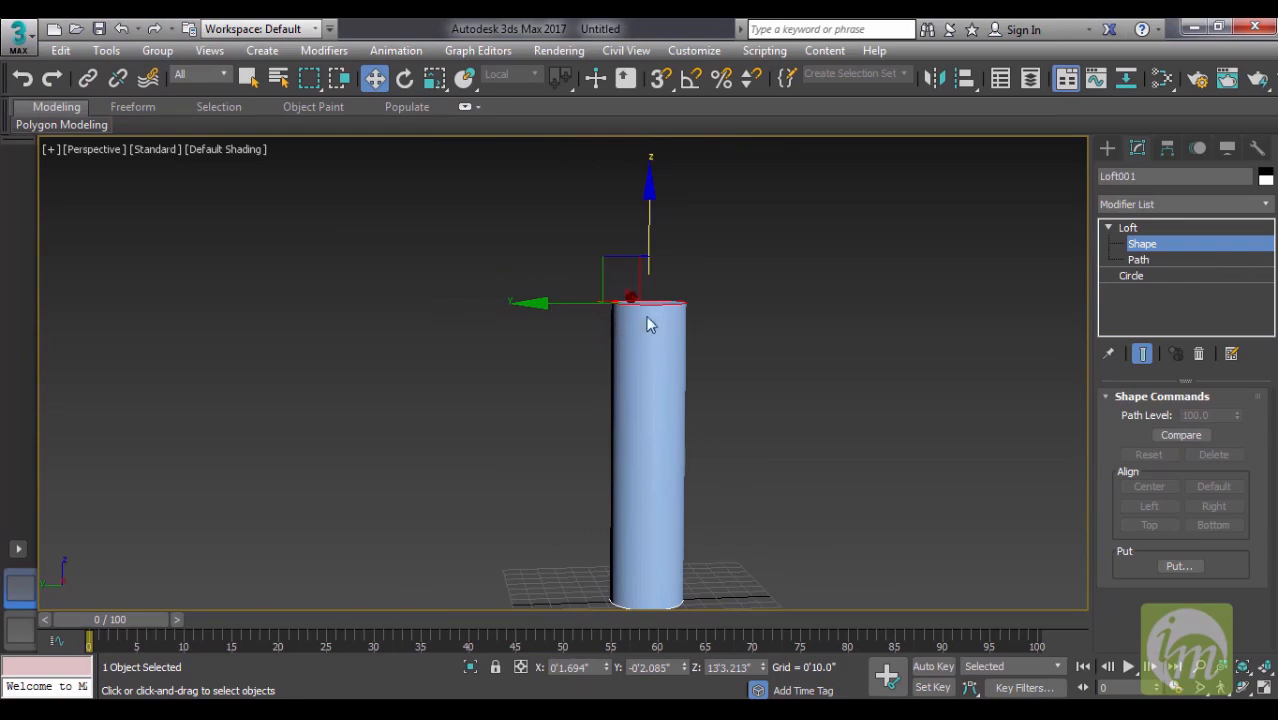
{"action": "key", "text": "r"}
{"action": "left_click_drag", "start_coordinate": [640, 300], "coordinate": [551, 434]}
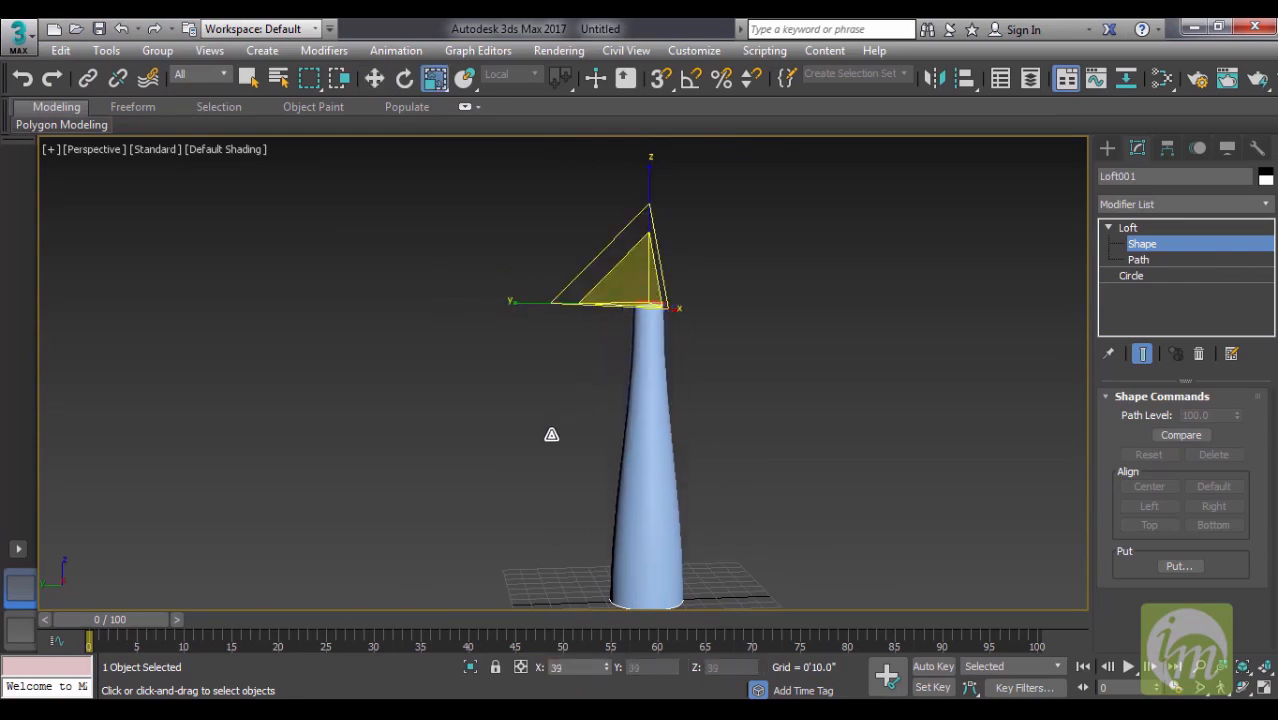
- Copy the base cross-section up the path and position the copy at about path level 70 to form the bottle's shoulder
{"action": "middle_click_drag", "start_coordinate": [712, 416], "coordinate": [723, 543], "text": "alt"}
{"action": "left_click", "coordinate": [675, 558]}
{"action": "key", "text": "w"}
{"action": "left_click_drag", "start_coordinate": [662, 503], "coordinate": [696, 262]}
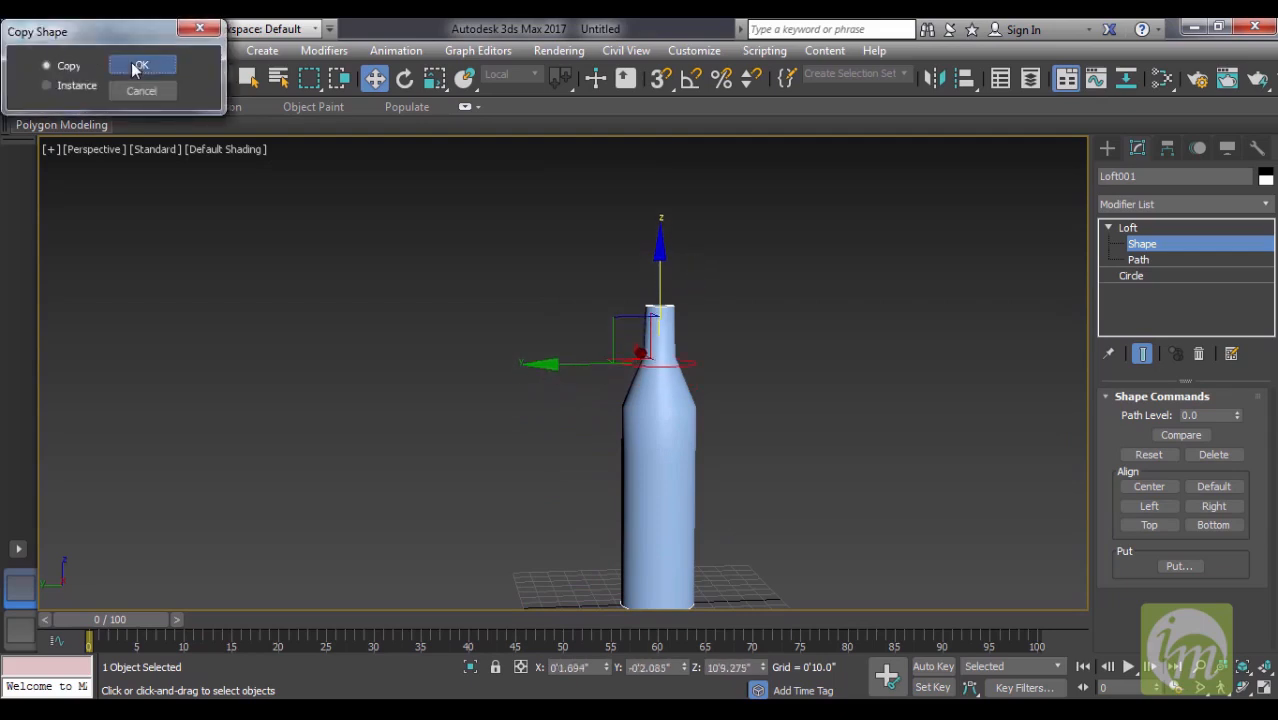
{"action": "left_click", "coordinate": [140, 66]}
{"action": "mouse_move", "coordinate": [700, 335]}
{"action": "middle_mouse_down", "text": "alt"}
{"action": "mouse_move", "coordinate": [719, 302]}
{"action": "mouse_move", "coordinate": [785, 365]}
{"action": "mouse_move", "coordinate": [755, 366]}
{"action": "mouse_move", "coordinate": [717, 341]}
{"action": "middle_mouse_up", "text": "alt"}
{"action": "left_click_drag", "start_coordinate": [641, 204], "coordinate": [642, 236]}
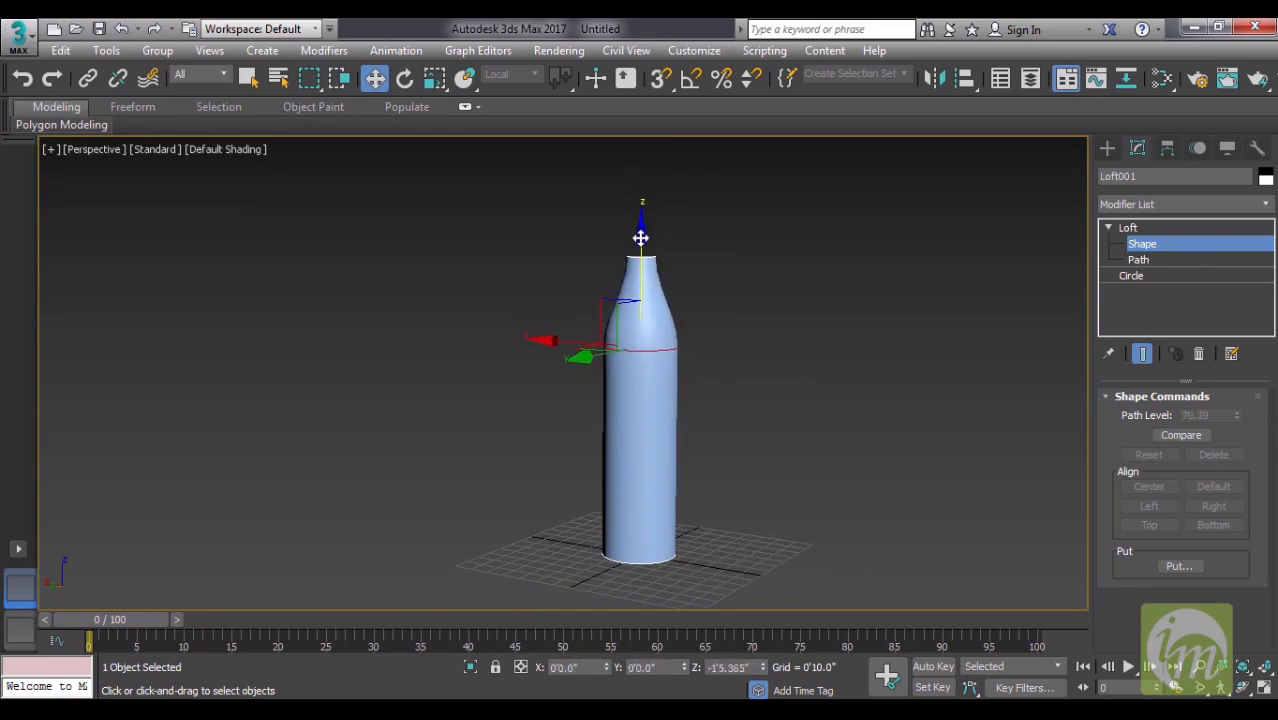
- Copy the top cross-section down to about path level 95 to make a straight neck
{"action": "scroll", "coordinate": [736, 371], "scroll_direction": "up", "scroll_amount": 2}
{"action": "scroll", "coordinate": [579, 348], "scroll_direction": "up", "scroll_amount": 2}
{"action": "scroll", "coordinate": [610, 416], "scroll_direction": "up", "scroll_amount": 2}
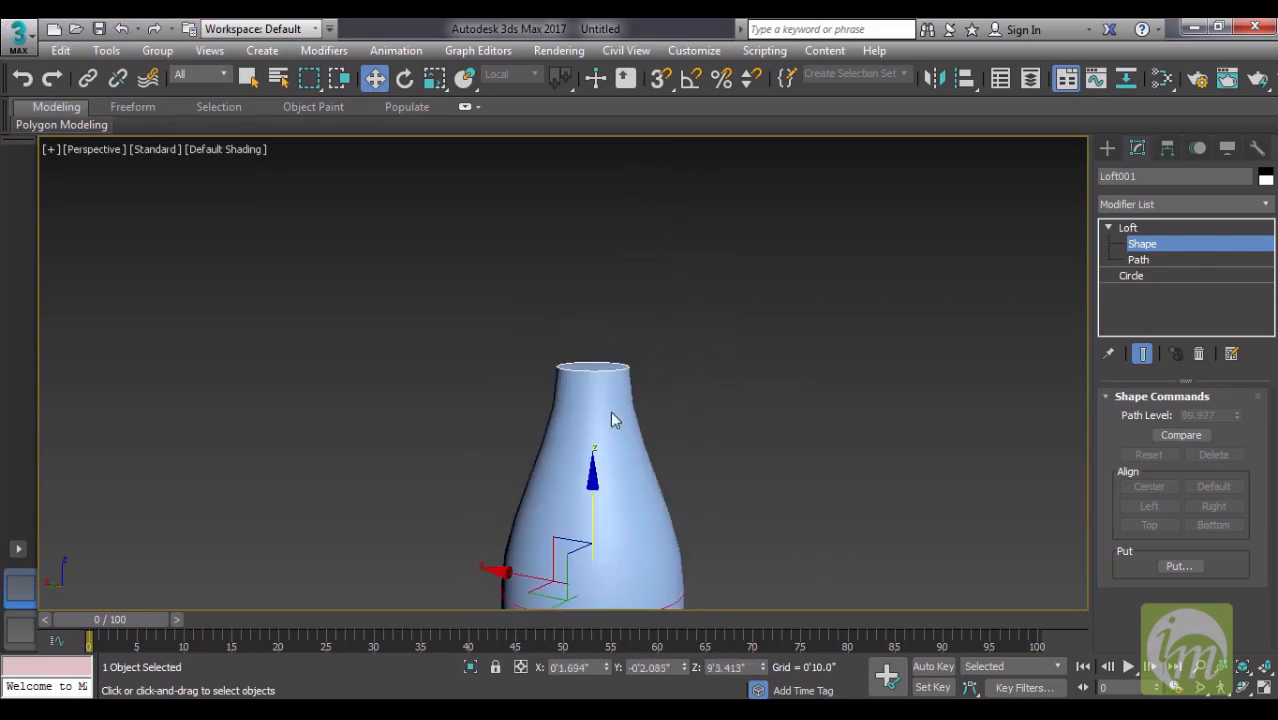
{"action": "scroll", "coordinate": [594, 343], "scroll_direction": "up", "scroll_amount": 2}
{"action": "left_click", "coordinate": [604, 321]}
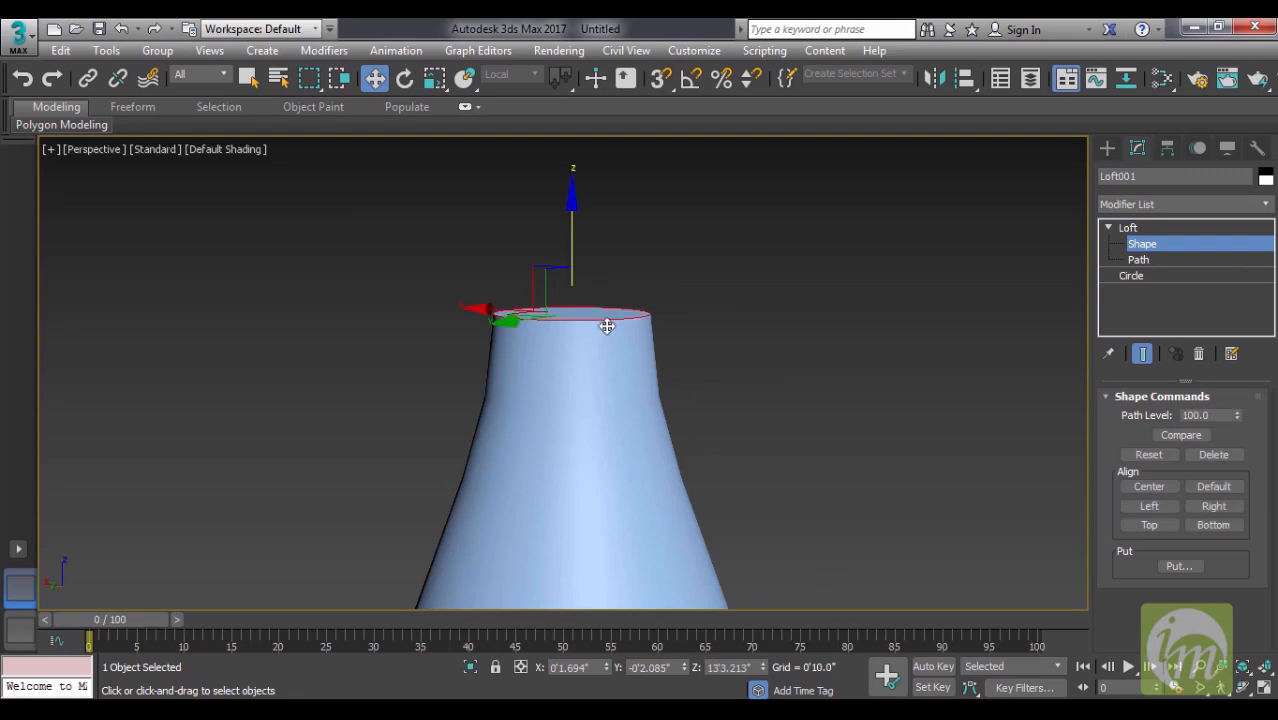
{"action": "left_click_drag", "start_coordinate": [569, 208], "coordinate": [572, 289]}
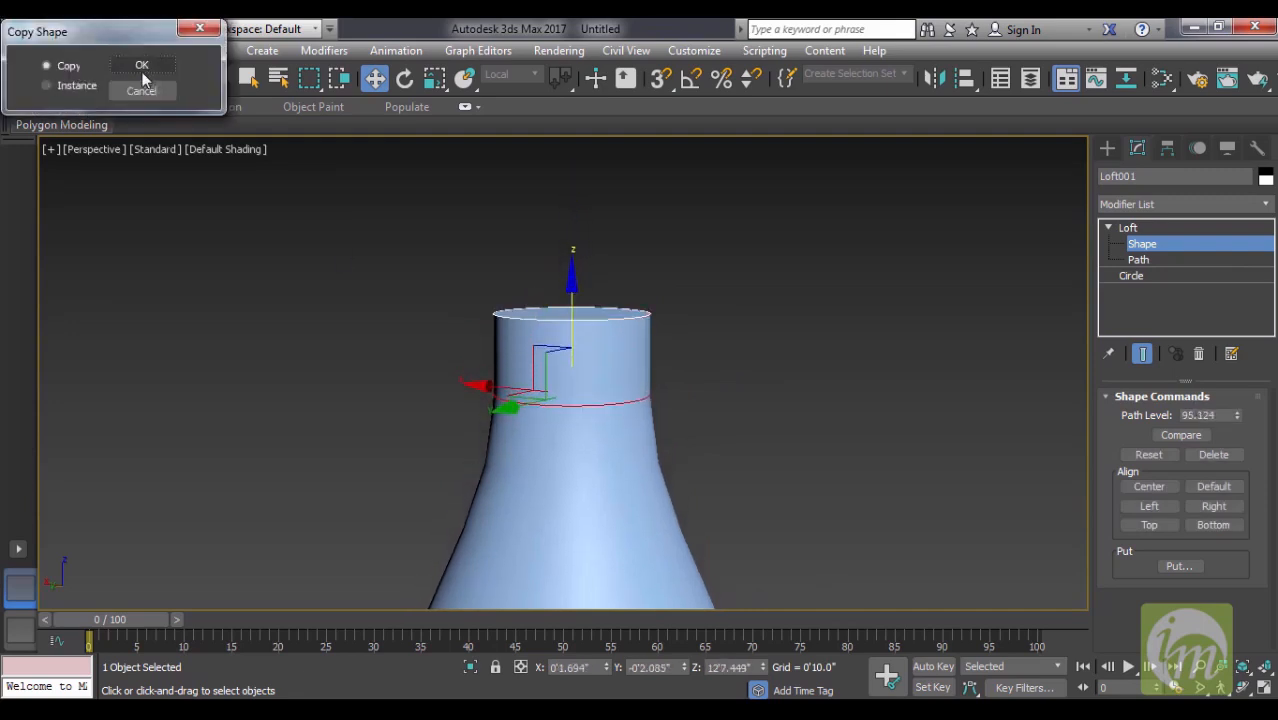
{"action": "left_click", "coordinate": [140, 62]}
- Copy the neck cross-section to about path levels 93.4 and 94.4, and enlarge the middle ring into a protruding lip
{"action": "middle_click_drag", "start_coordinate": [724, 380], "coordinate": [636, 258], "text": "alt"}
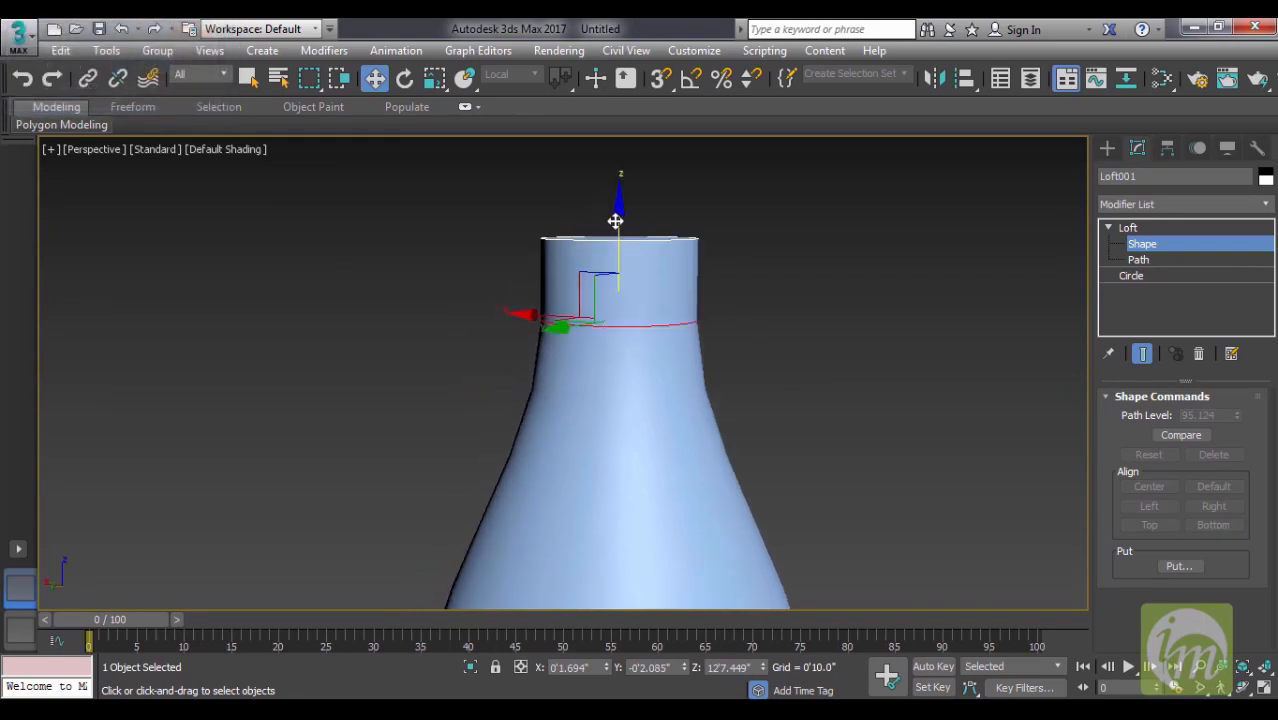
{"action": "mouse_move", "coordinate": [619, 223]}
{"action": "left_mouse_down", "text": "shift"}
{"action": "mouse_move", "coordinate": [620, 245]}
{"action": "mouse_move", "coordinate": [622, 216]}
{"action": "left_mouse_up", "text": "shift"}
{"action": "left_click", "coordinate": [142, 65]}
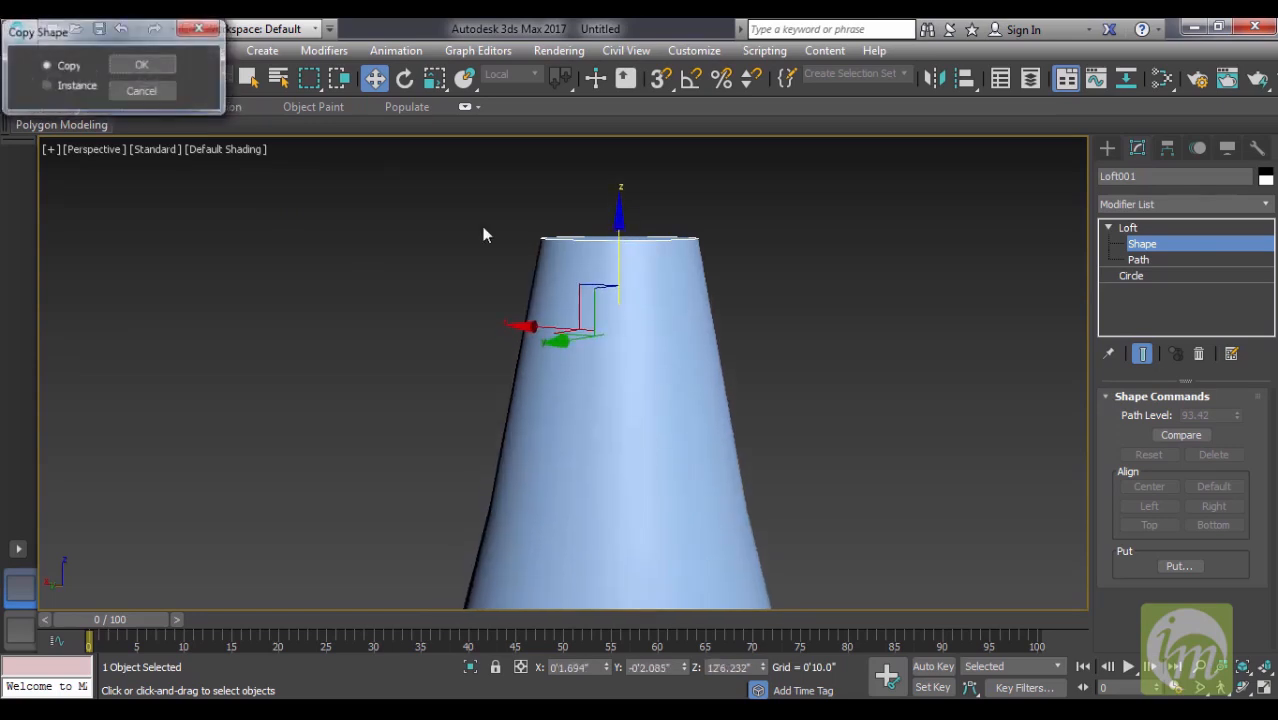
{"action": "left_click", "coordinate": [138, 65]}
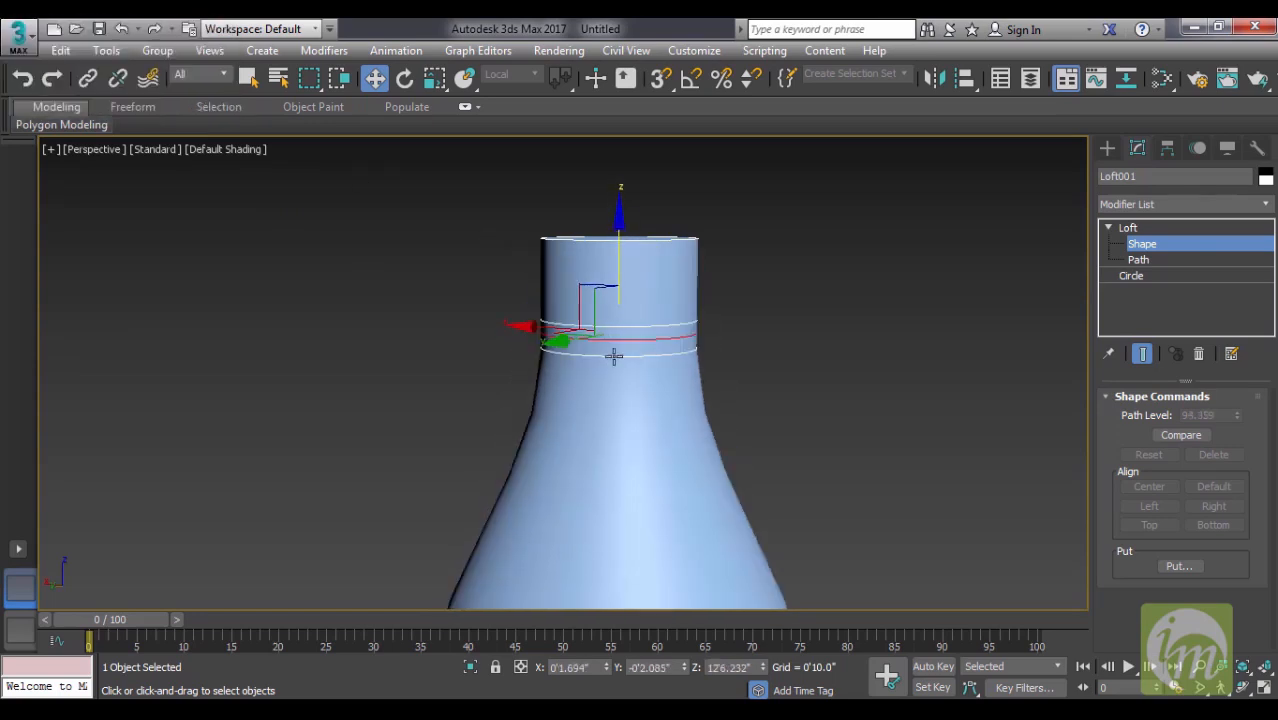
{"action": "key", "text": "r"}
{"action": "left_click_drag", "start_coordinate": [625, 331], "coordinate": [622, 304]}
- Lower the shoulder cross-section to about path level 56 and copy it down to about path level 28
{"action": "middle_click_drag", "start_coordinate": [707, 430], "coordinate": [754, 272]}
{"action": "scroll", "coordinate": [786, 348], "scroll_direction": "down", "scroll_amount": 6}
{"action": "middle_click_drag", "start_coordinate": [828, 424], "coordinate": [753, 374]}
{"action": "scroll", "coordinate": [753, 380], "scroll_direction": "down", "scroll_amount": 3}
{"action": "middle_click_drag", "start_coordinate": [778, 416], "coordinate": [745, 388]}
{"action": "left_click", "coordinate": [677, 347]}
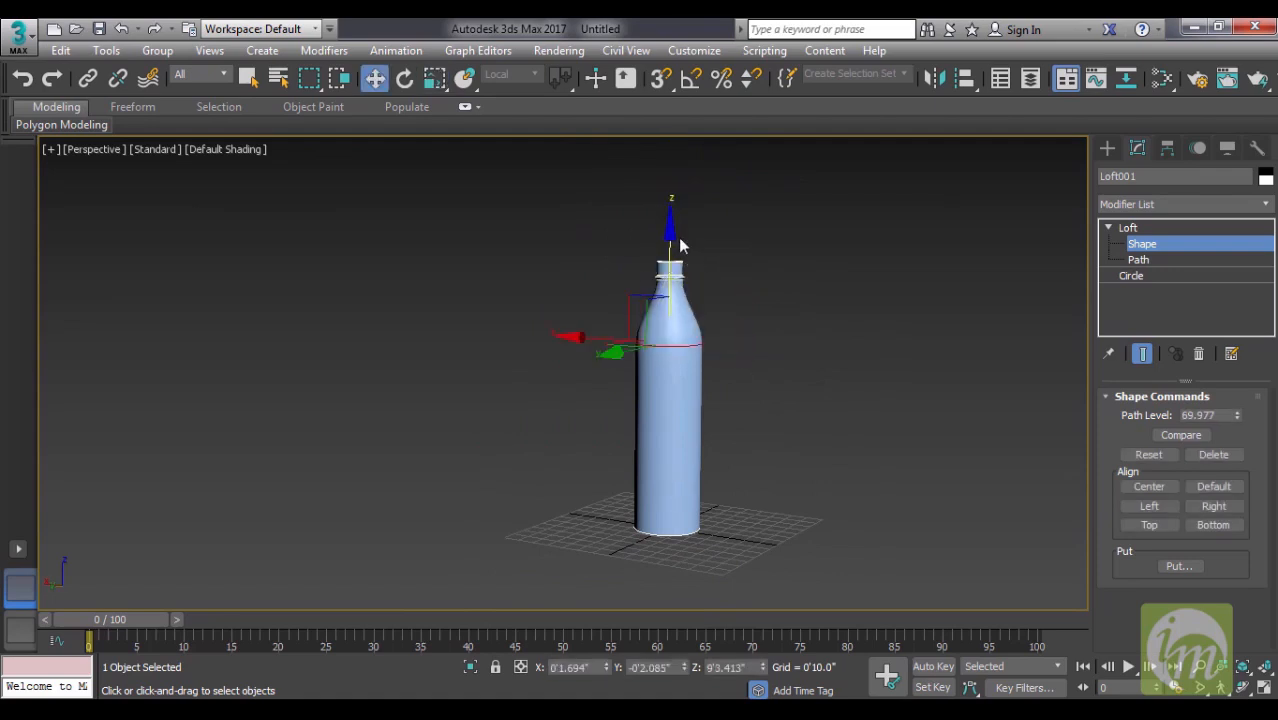
{"action": "left_click_drag", "start_coordinate": [674, 236], "coordinate": [668, 345]}
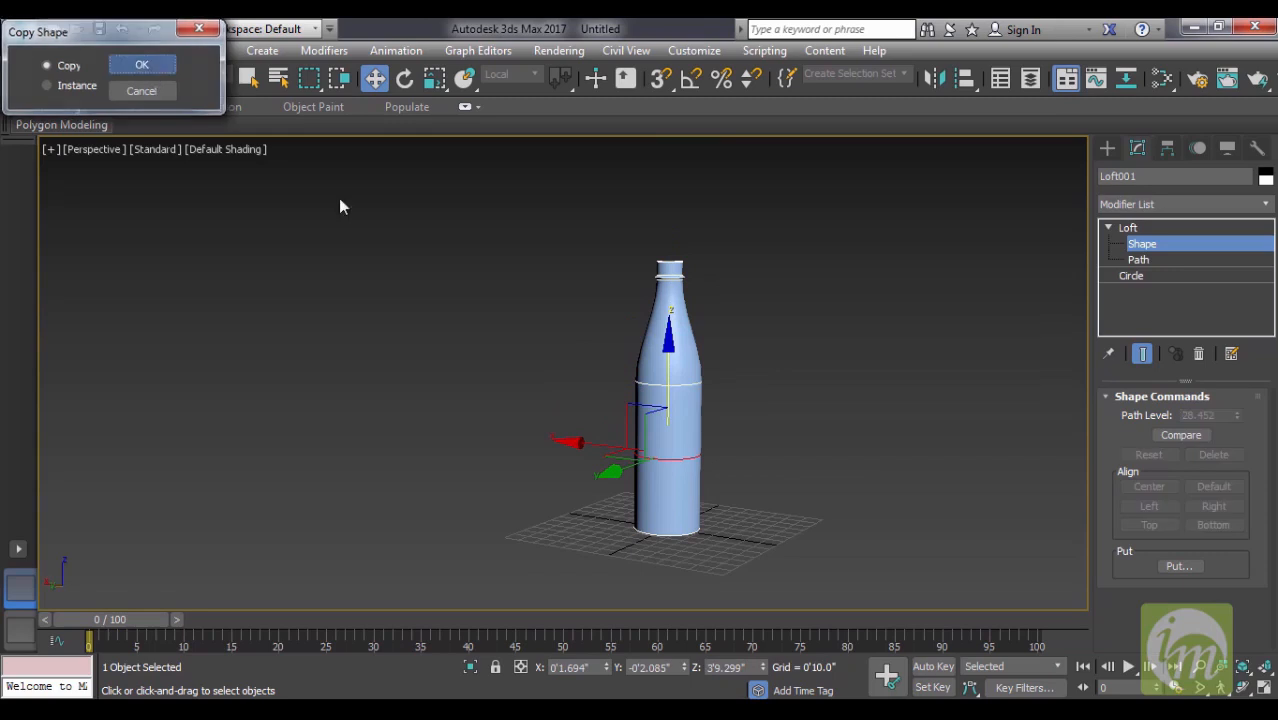
{"action": "key", "text": "Return"}
- Scale the copied lower cross-section to about 75% to form the bottle's narrow waist
{"action": "key", "text": "r"}
{"action": "left_click_drag", "start_coordinate": [659, 390], "coordinate": [657, 434]}
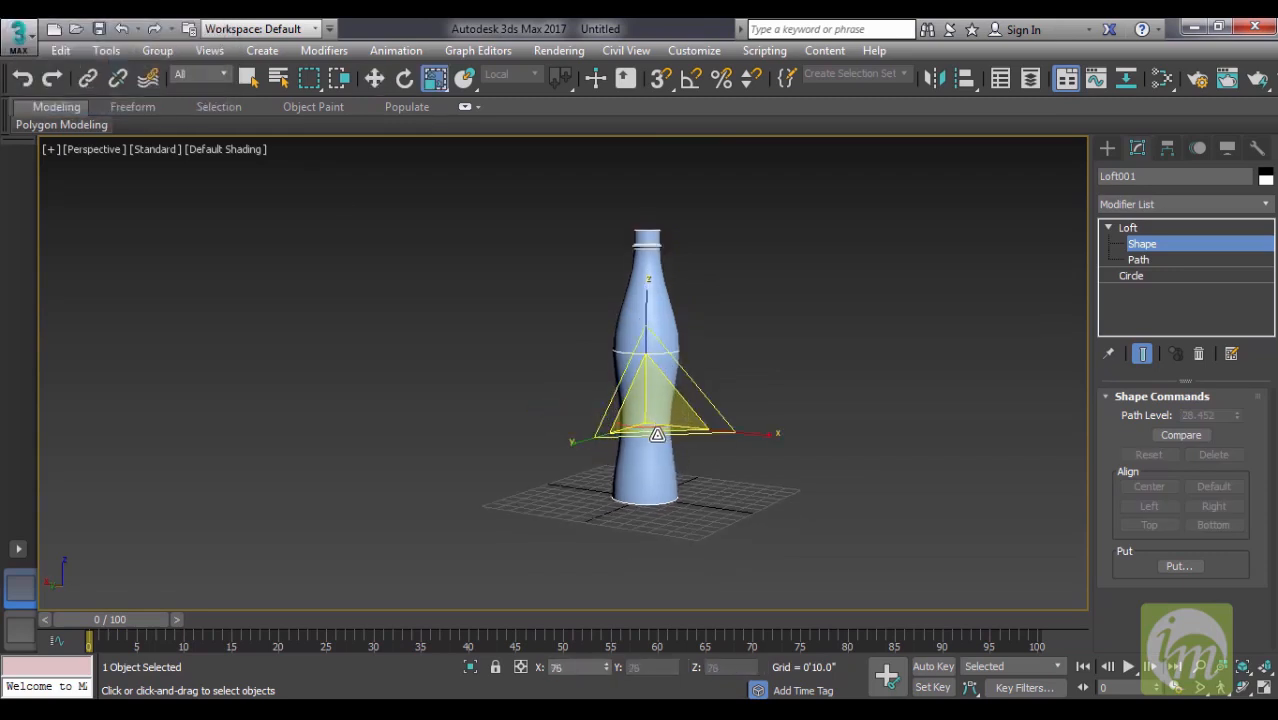
{"action": "left_click", "coordinate": [782, 365]}
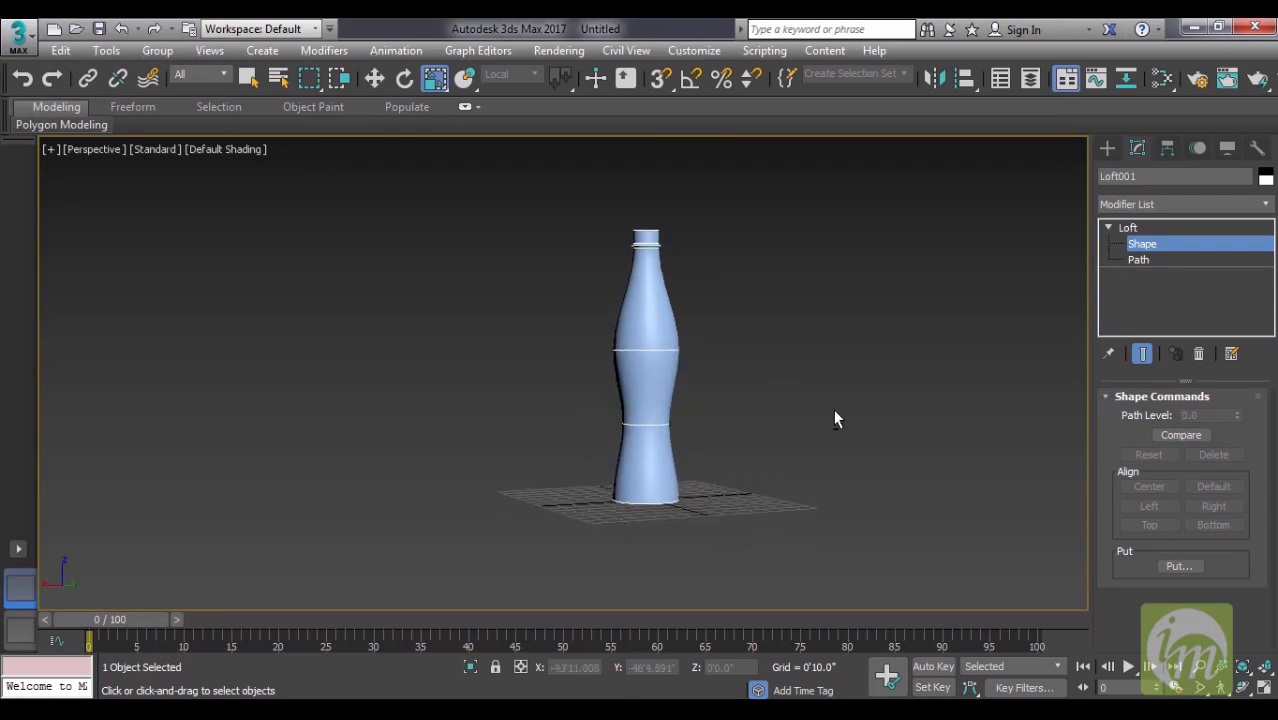
- Select the shoulder and waist cross-sections together and move them up about 0'11.7" along the path
{"action": "left_click", "coordinate": [650, 351]}
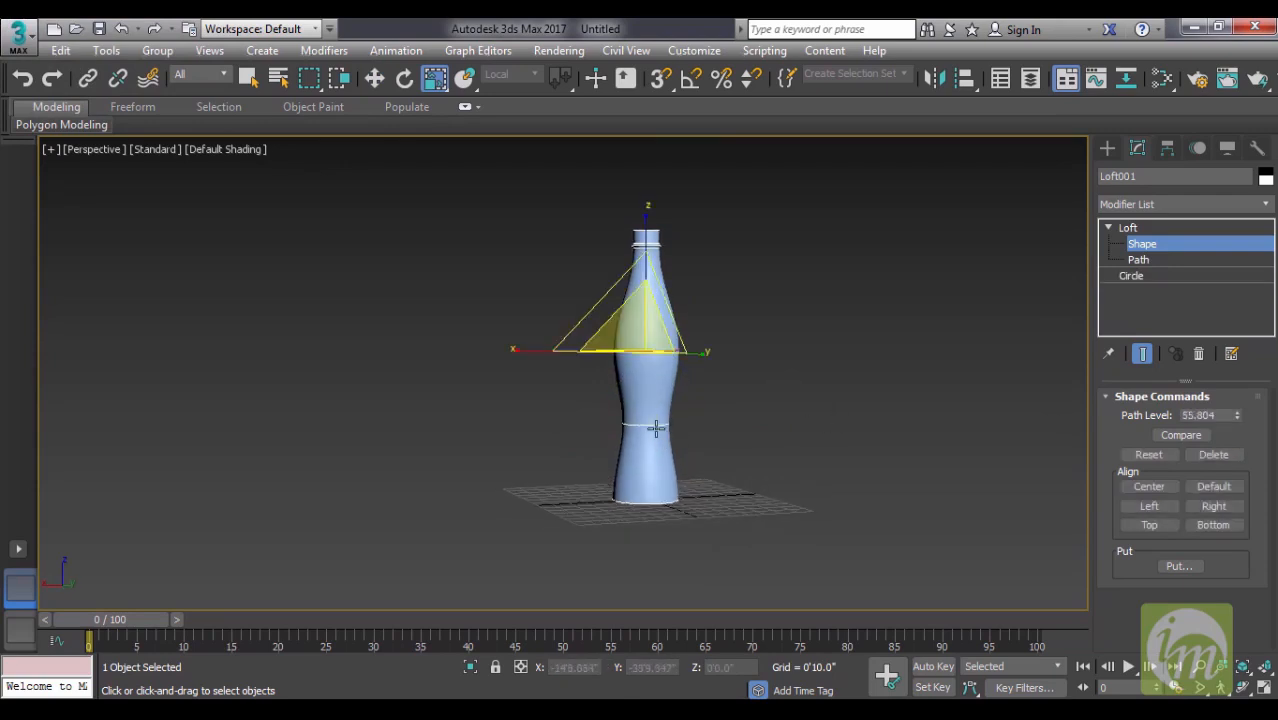
{"action": "left_click", "coordinate": [656, 427], "text": "ctrl"}
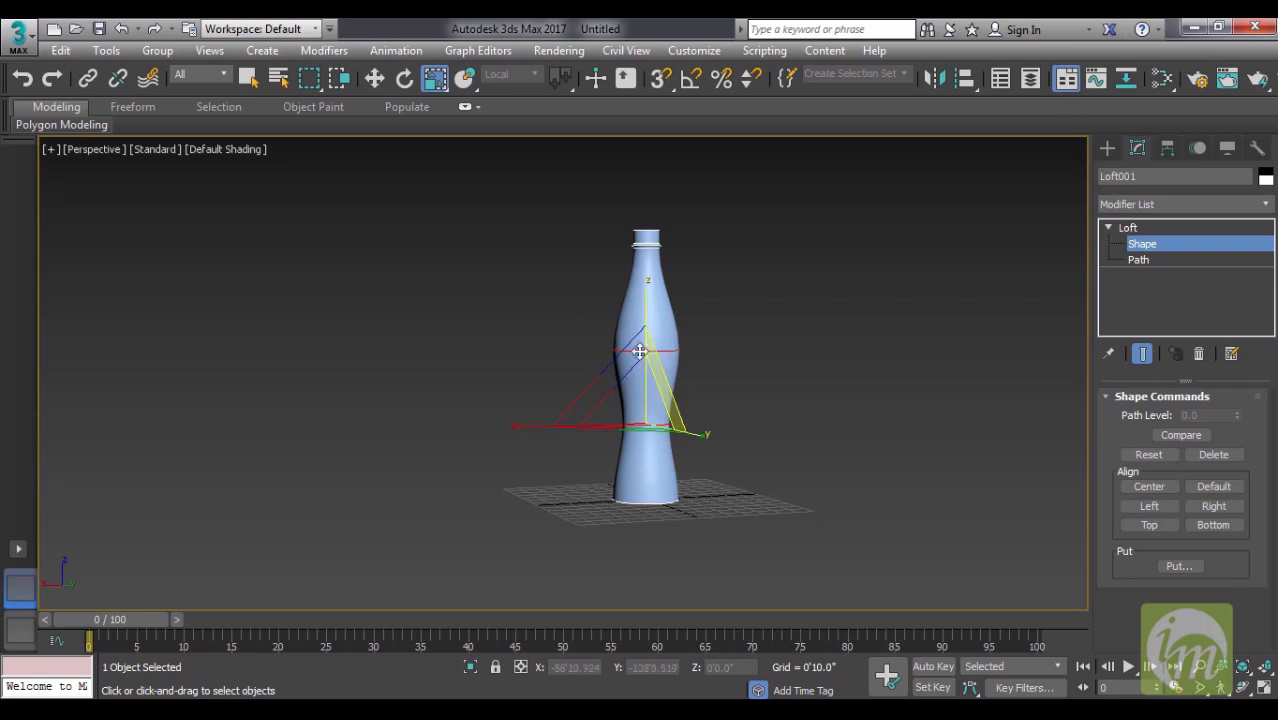
{"action": "key", "text": "w"}
{"action": "left_click_drag", "start_coordinate": [648, 313], "coordinate": [654, 292]}
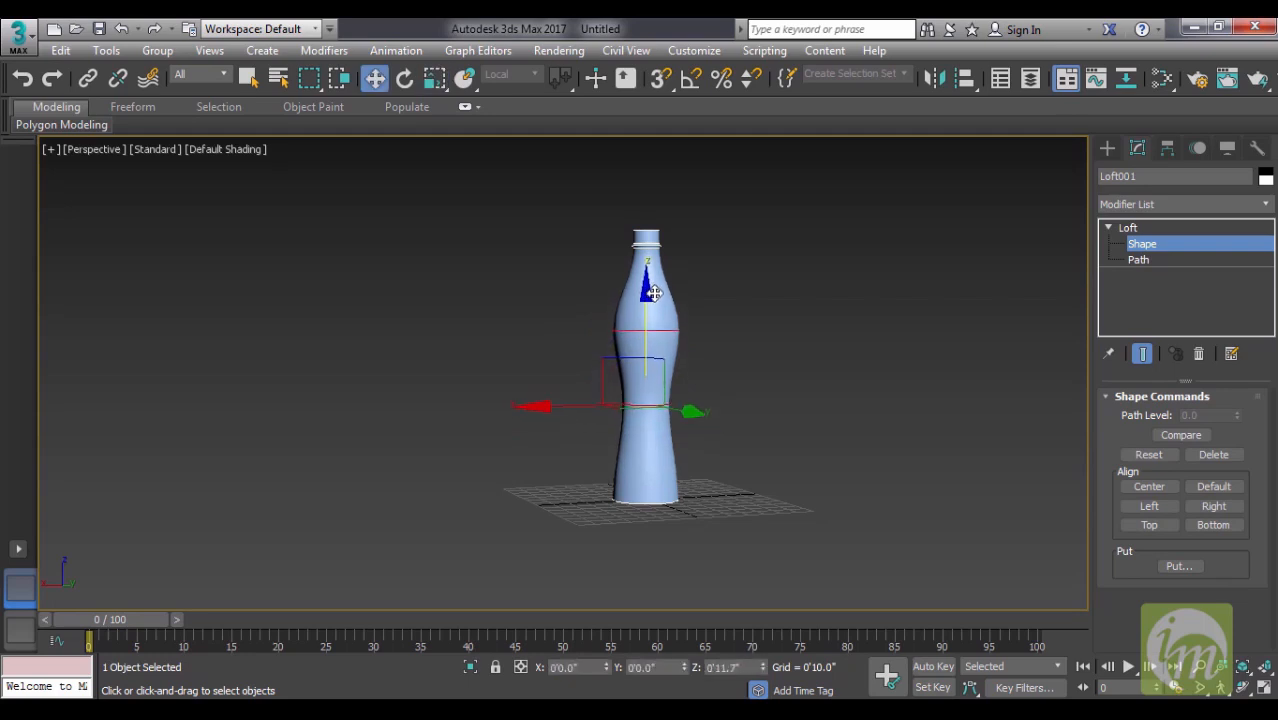
{"action": "left_click", "coordinate": [804, 346]}
- Scale the base cross-section to about 125% to widen the bottle's bottom and leave the Loft deselected
{"action": "left_click", "coordinate": [665, 502]}
{"action": "key", "text": "r"}
{"action": "left_click_drag", "start_coordinate": [644, 490], "coordinate": [650, 469]}
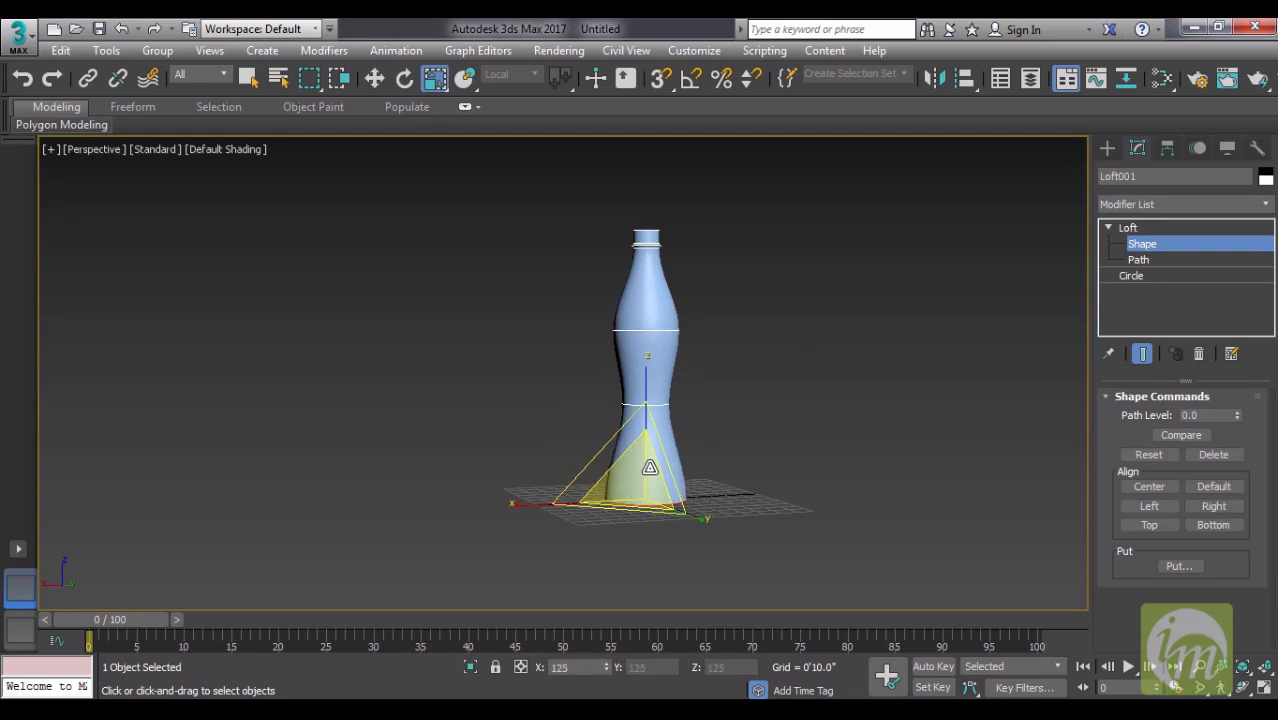
{"action": "left_click", "coordinate": [791, 428]}
- Save the finished bottle scene in the scenes folder with the file name soda can
{"action": "middle_click_drag", "start_coordinate": [791, 428], "coordinate": [612, 484], "text": "alt"}
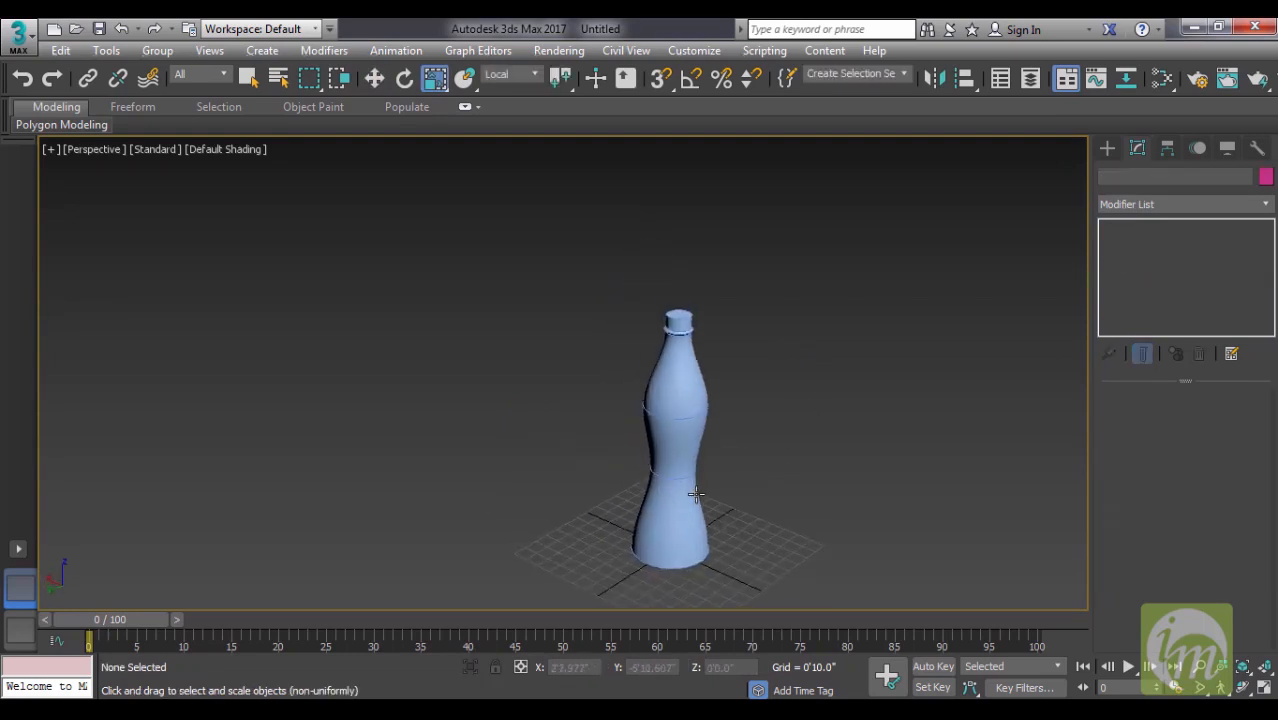
{"action": "middle_click_drag", "start_coordinate": [696, 493], "coordinate": [735, 471], "text": "alt"}
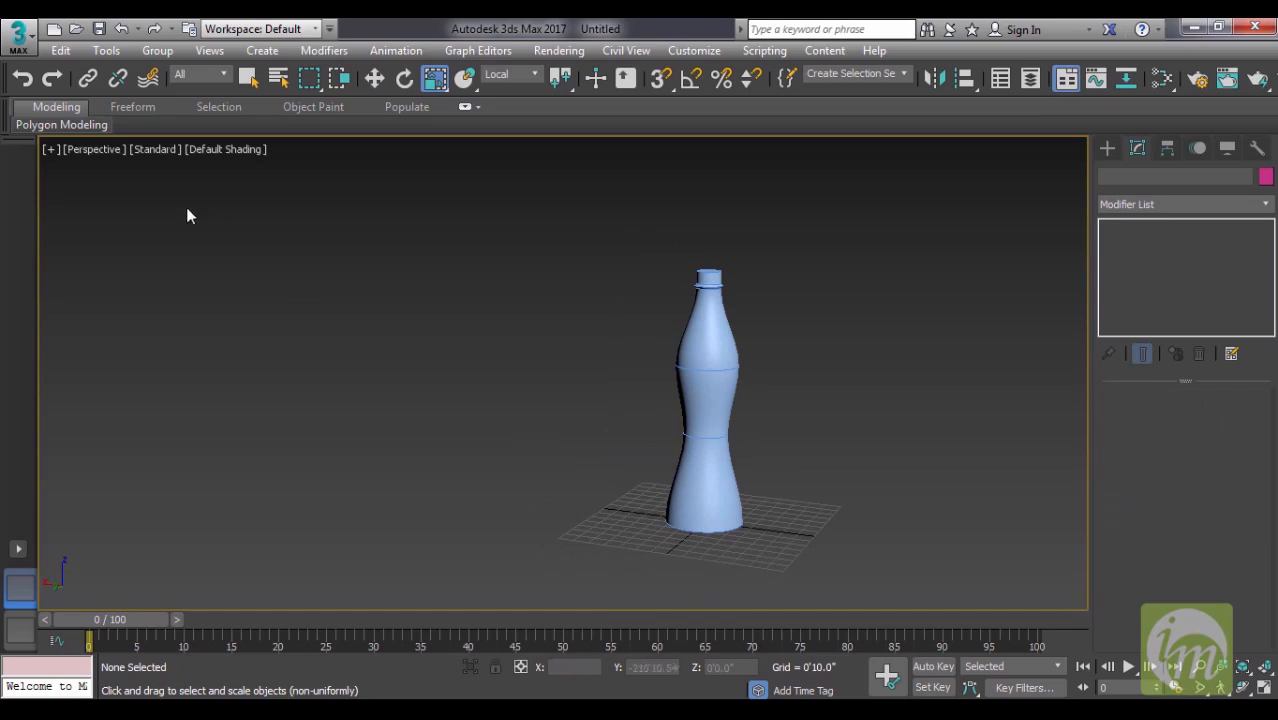
{"action": "left_click", "coordinate": [99, 28]}
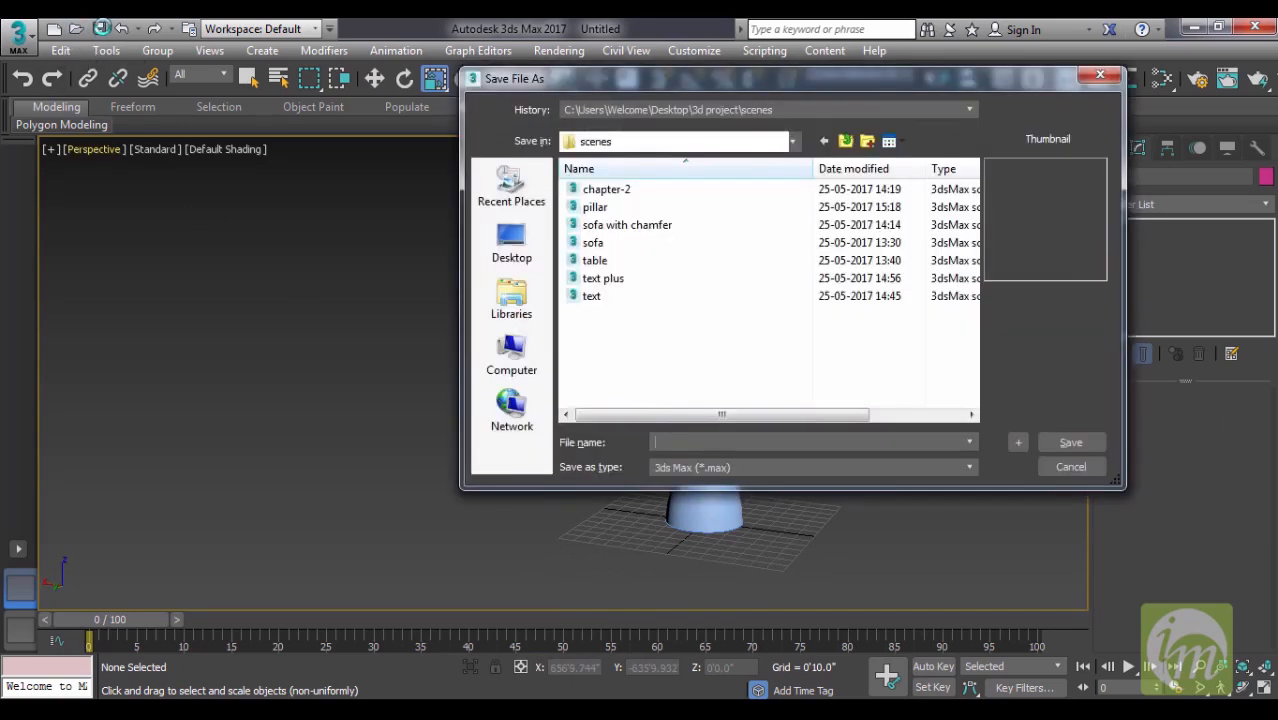
{"action": "type", "text": "s"}
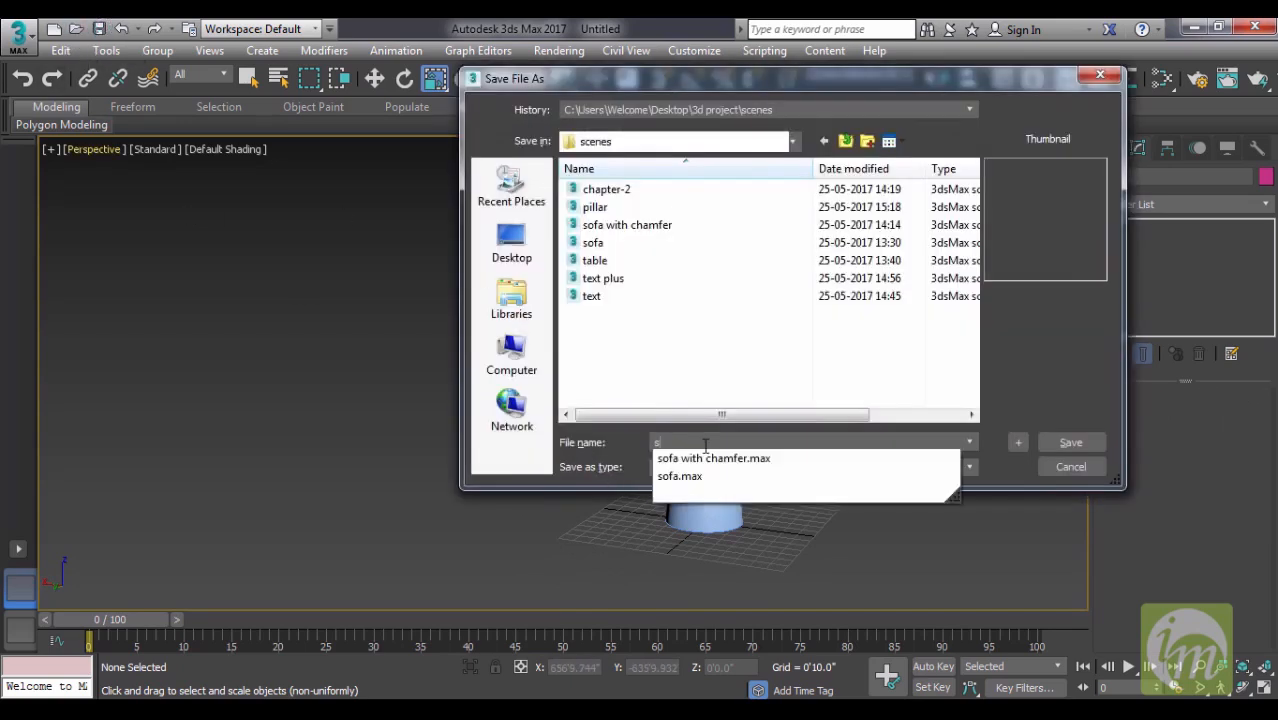
{"action": "type", "text": "oda can"}
{"action": "key", "text": "Return"}
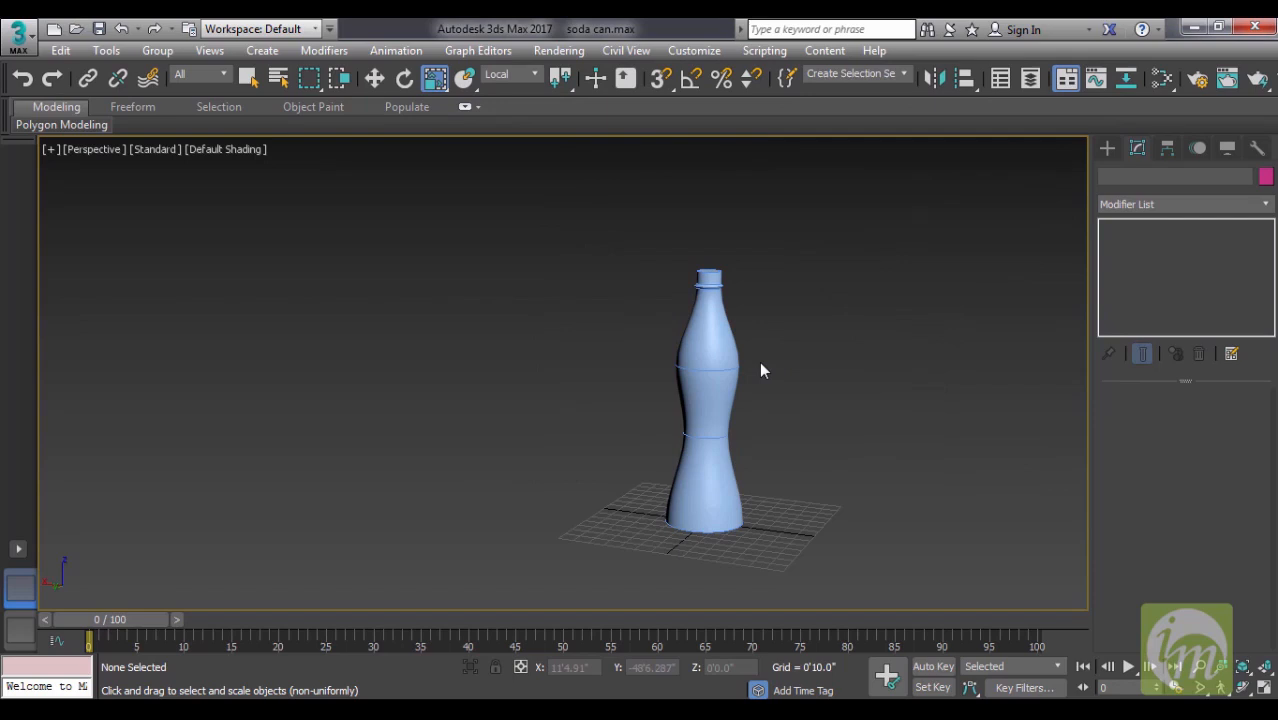
- Open the chapter-2 scene from the scenes folder and view the staircase from its side
{"action": "left_click", "coordinate": [77, 30]}
{"action": "left_click", "coordinate": [614, 189]}
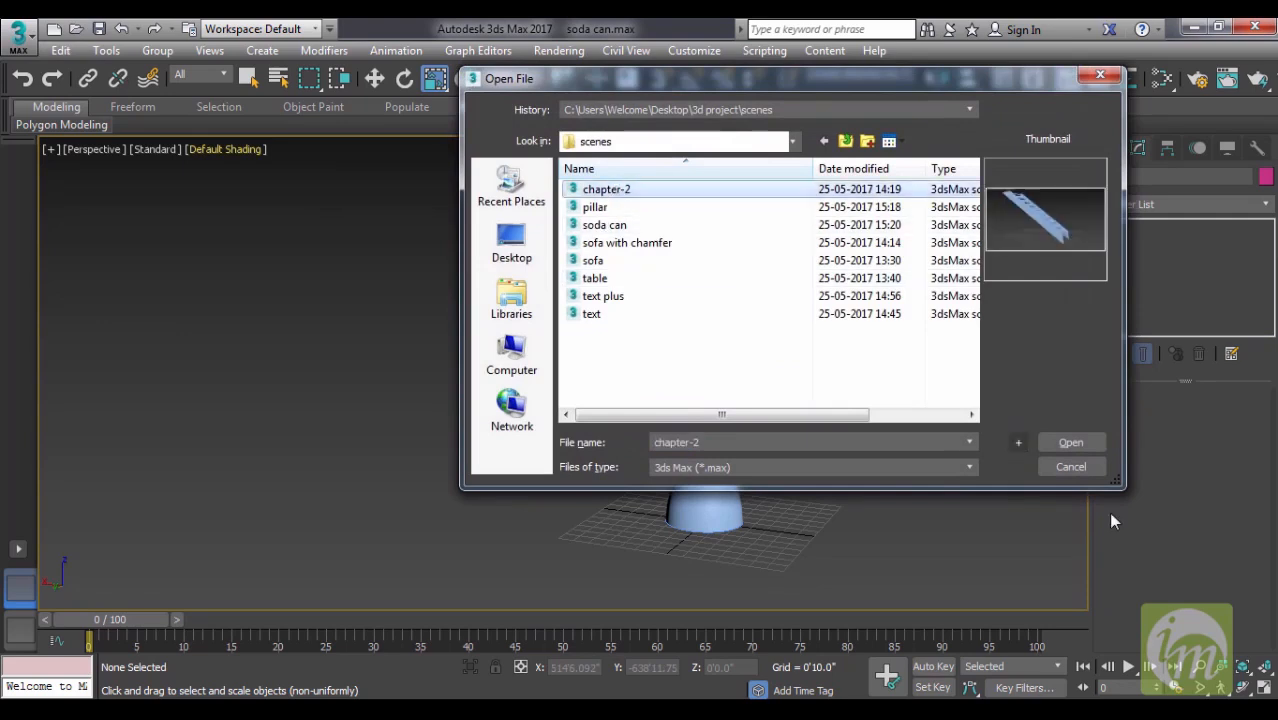
{"action": "left_click", "coordinate": [1071, 442]}
{"action": "mouse_move", "coordinate": [738, 440]}
{"action": "middle_mouse_down"}
{"action": "mouse_move", "coordinate": [725, 485]}
{"action": "mouse_move", "coordinate": [636, 502]}
{"action": "mouse_move", "coordinate": [736, 502]}
{"action": "mouse_move", "coordinate": [725, 491]}
{"action": "middle_mouse_up"}
{"action": "scroll", "coordinate": [722, 487], "scroll_direction": "down", "scroll_amount": 4}
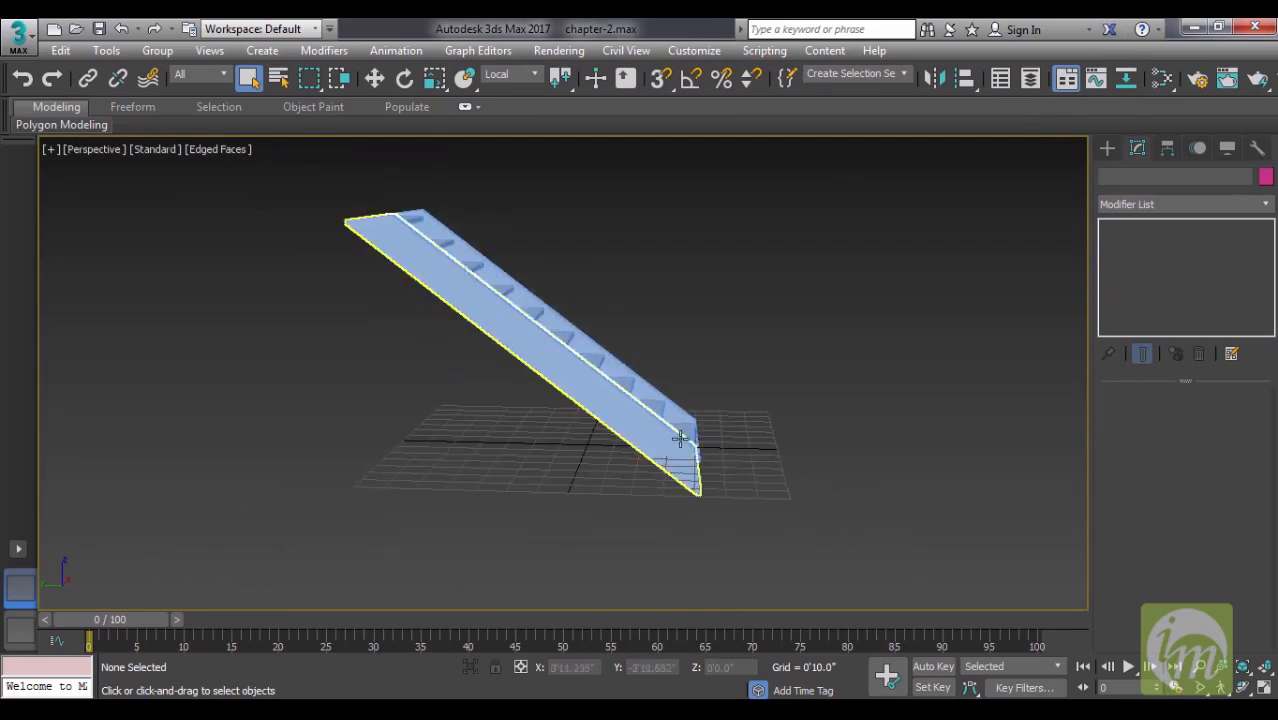
{"action": "middle_click_drag", "start_coordinate": [679, 438], "coordinate": [701, 486], "text": "alt"}
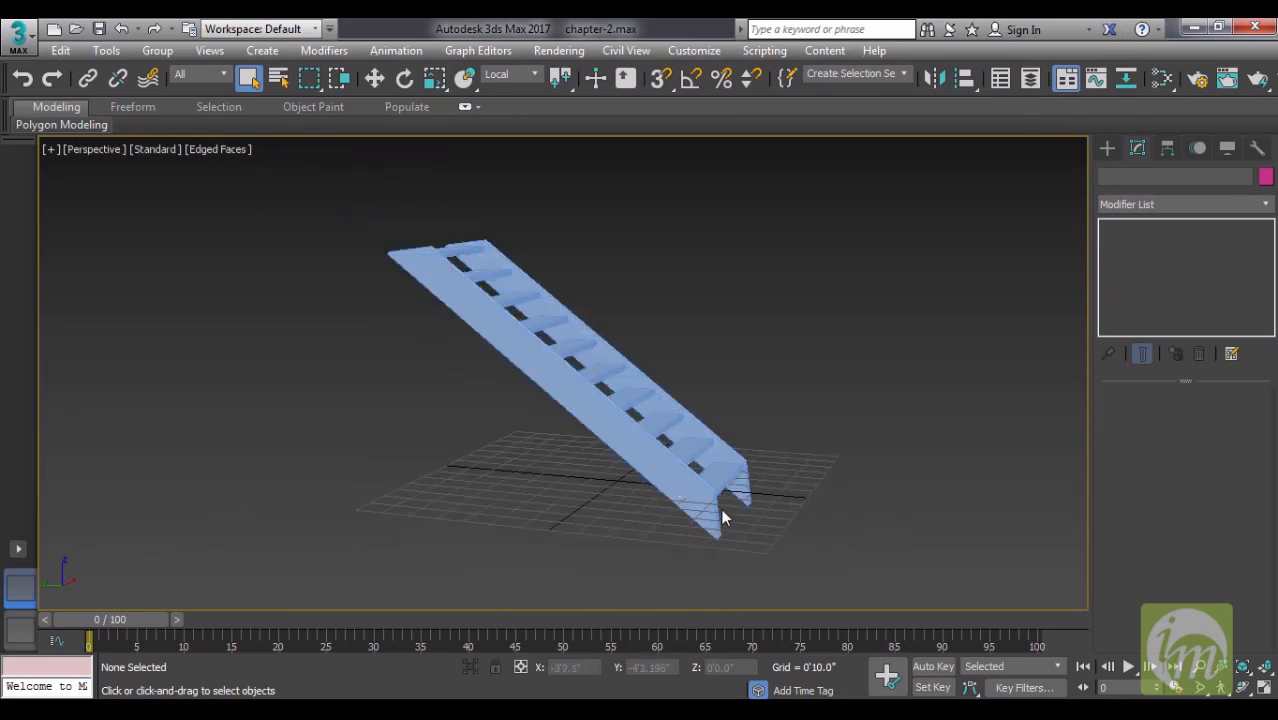
- In the Left view, draw a handrail Line with an upright at each end and a sloped run about 11' long parallel to the stairs
{"action": "left_click", "coordinate": [1109, 149]}
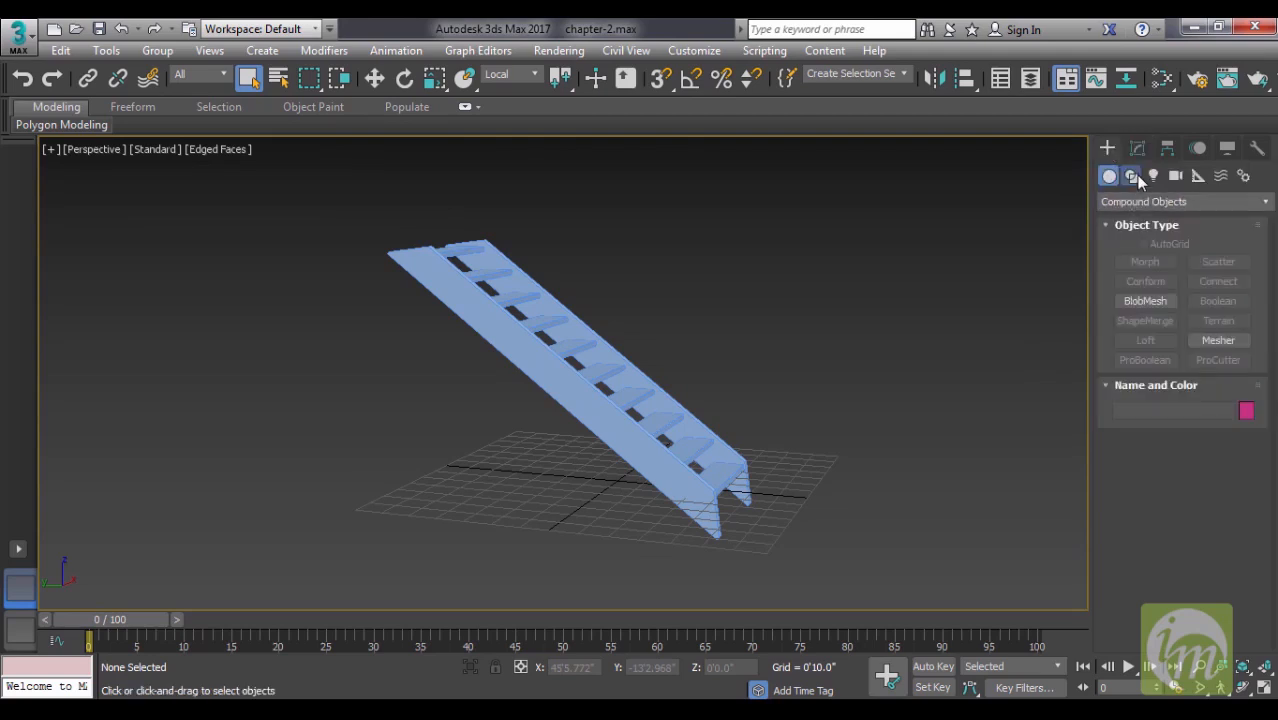
{"action": "left_click", "coordinate": [1134, 177]}
{"action": "left_click", "coordinate": [1148, 277]}
{"action": "key", "text": "l"}
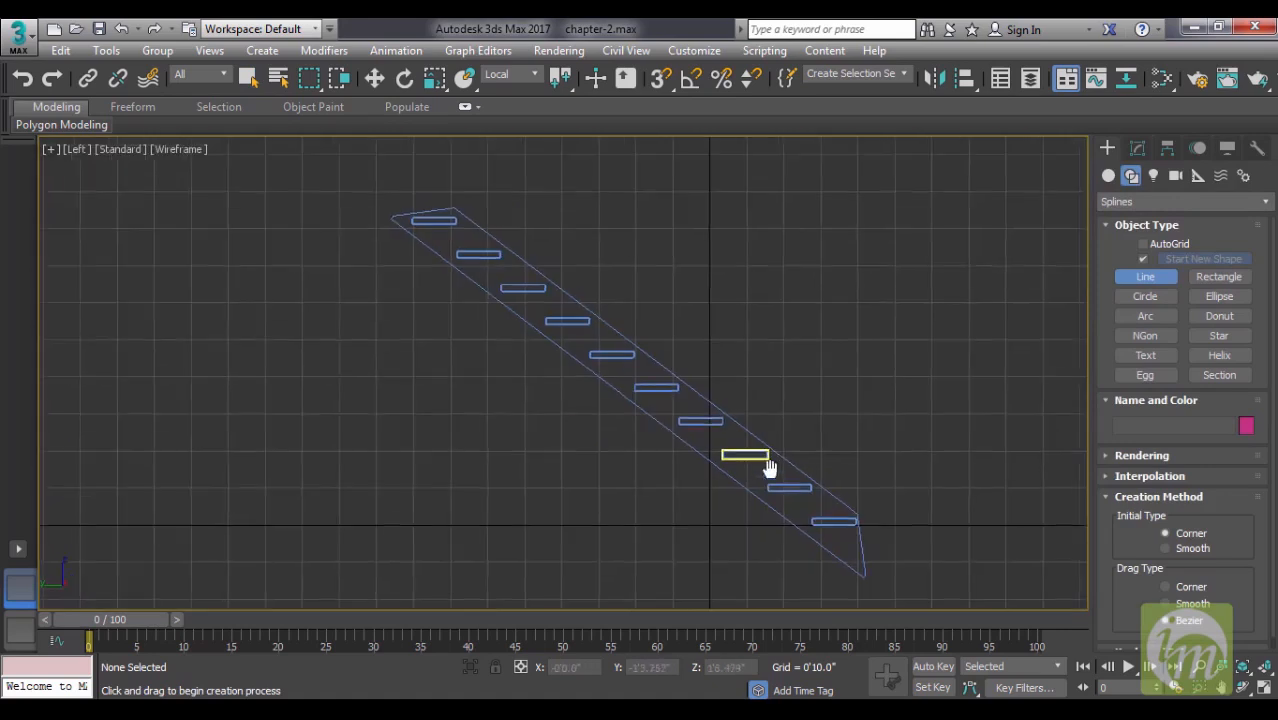
{"action": "middle_click_drag", "start_coordinate": [770, 468], "coordinate": [772, 472]}
{"action": "middle_click_drag", "start_coordinate": [612, 374], "coordinate": [525, 415]}
{"action": "middle_click_drag", "start_coordinate": [411, 323], "coordinate": [386, 363]}
{"action": "middle_click_drag", "start_coordinate": [604, 479], "coordinate": [581, 429]}
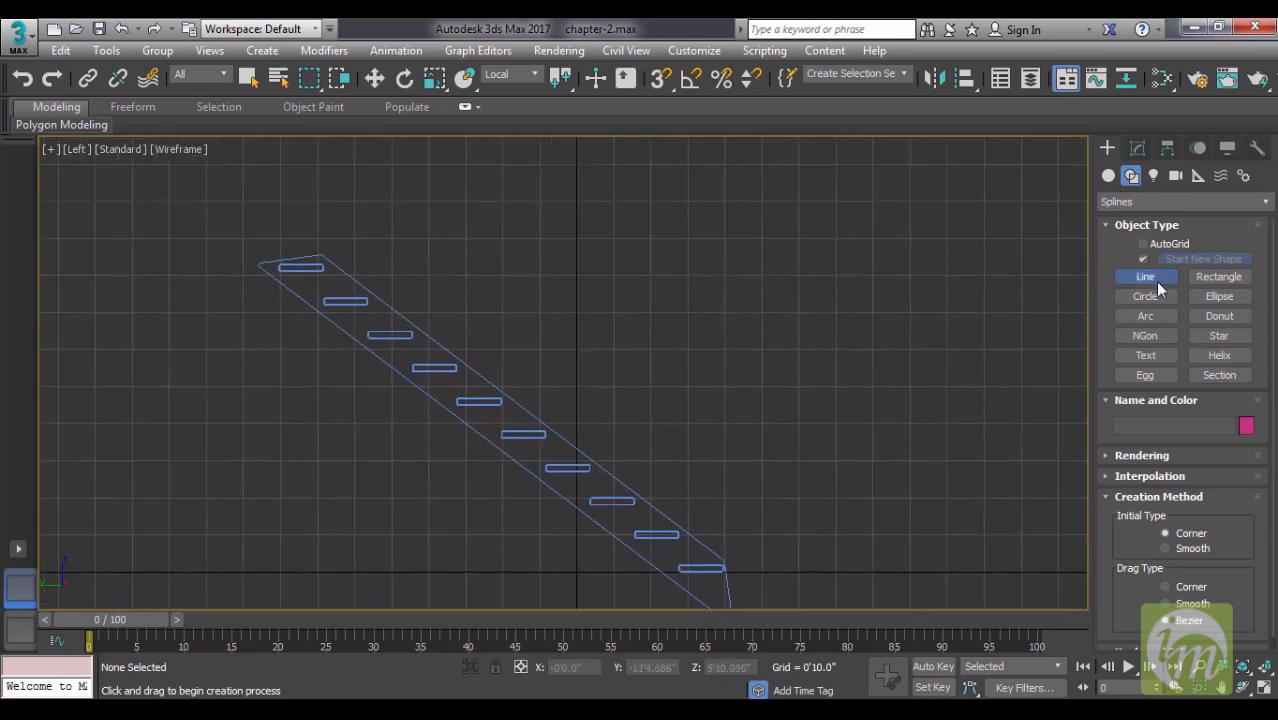
{"action": "left_click", "coordinate": [282, 260]}
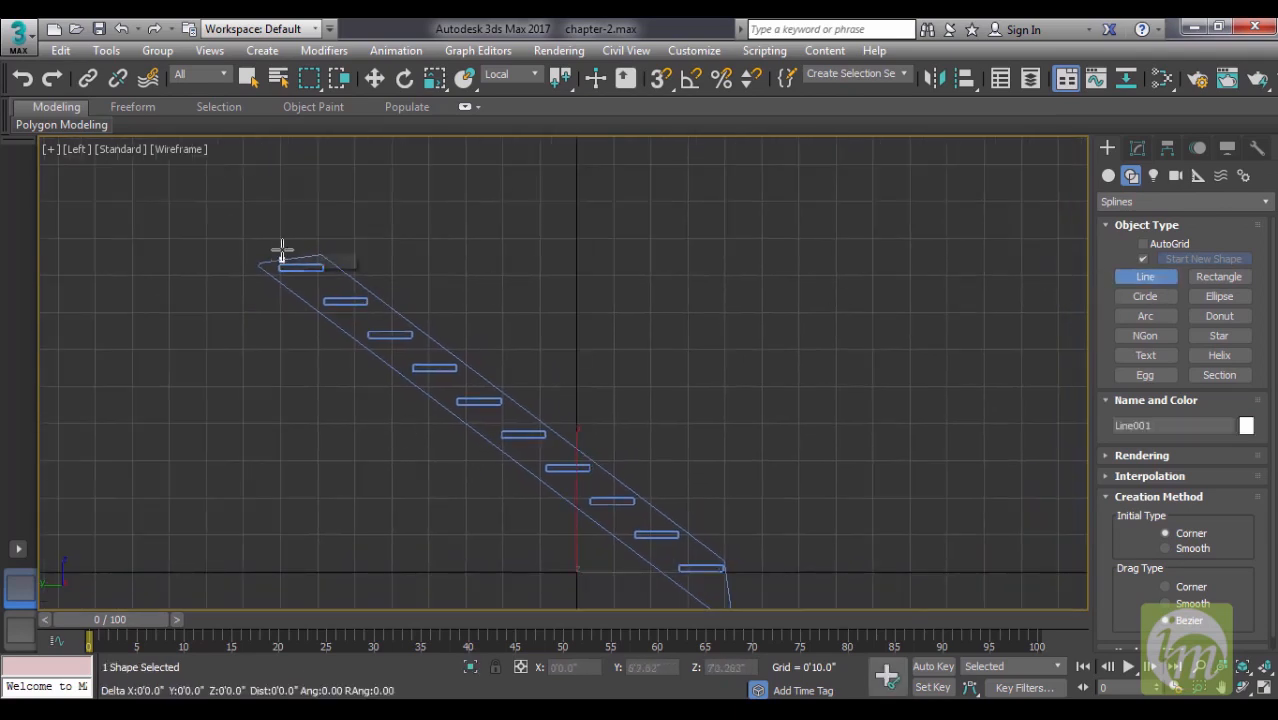
{"action": "left_click", "coordinate": [283, 181]}
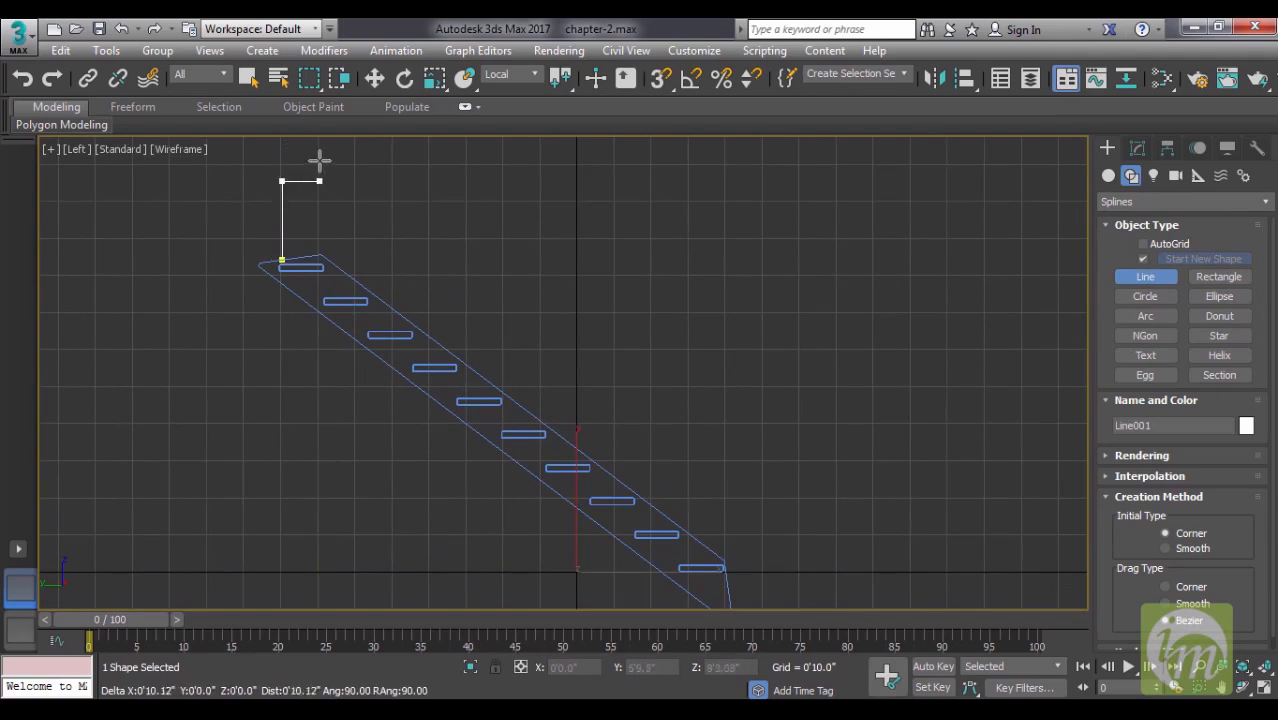
{"action": "left_click", "coordinate": [319, 162]}
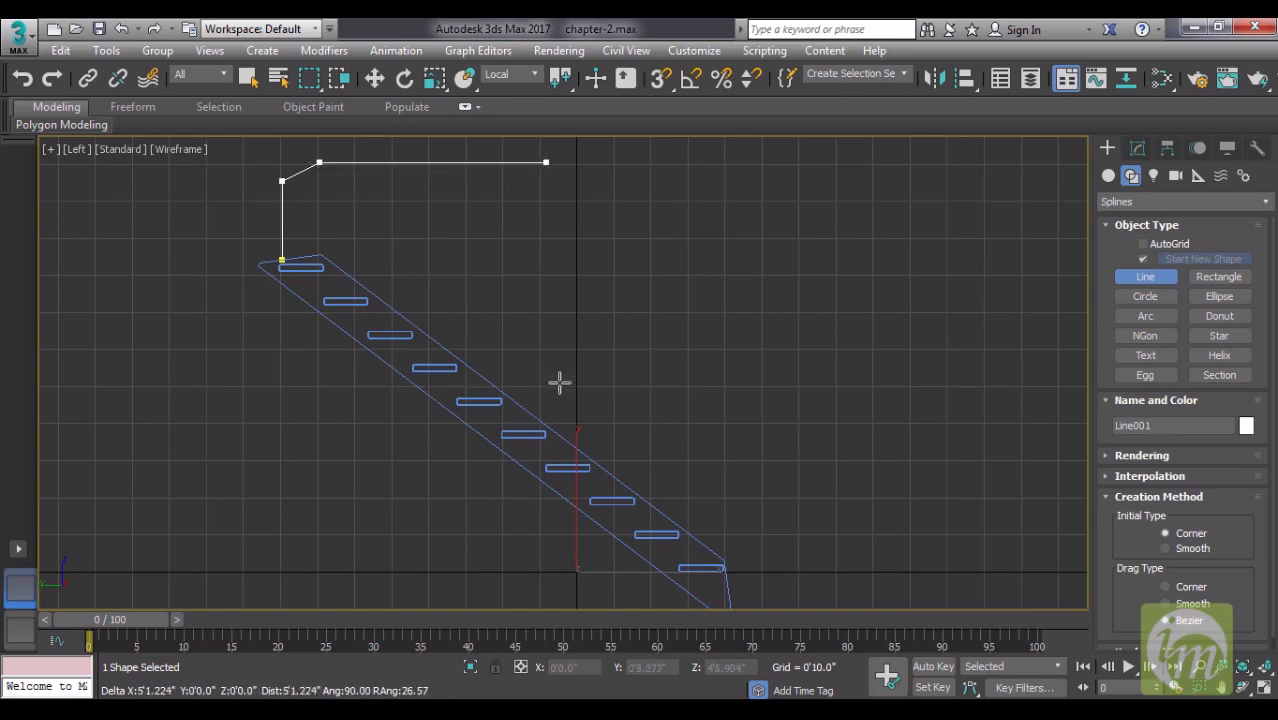
{"action": "left_click", "coordinate": [714, 445]}
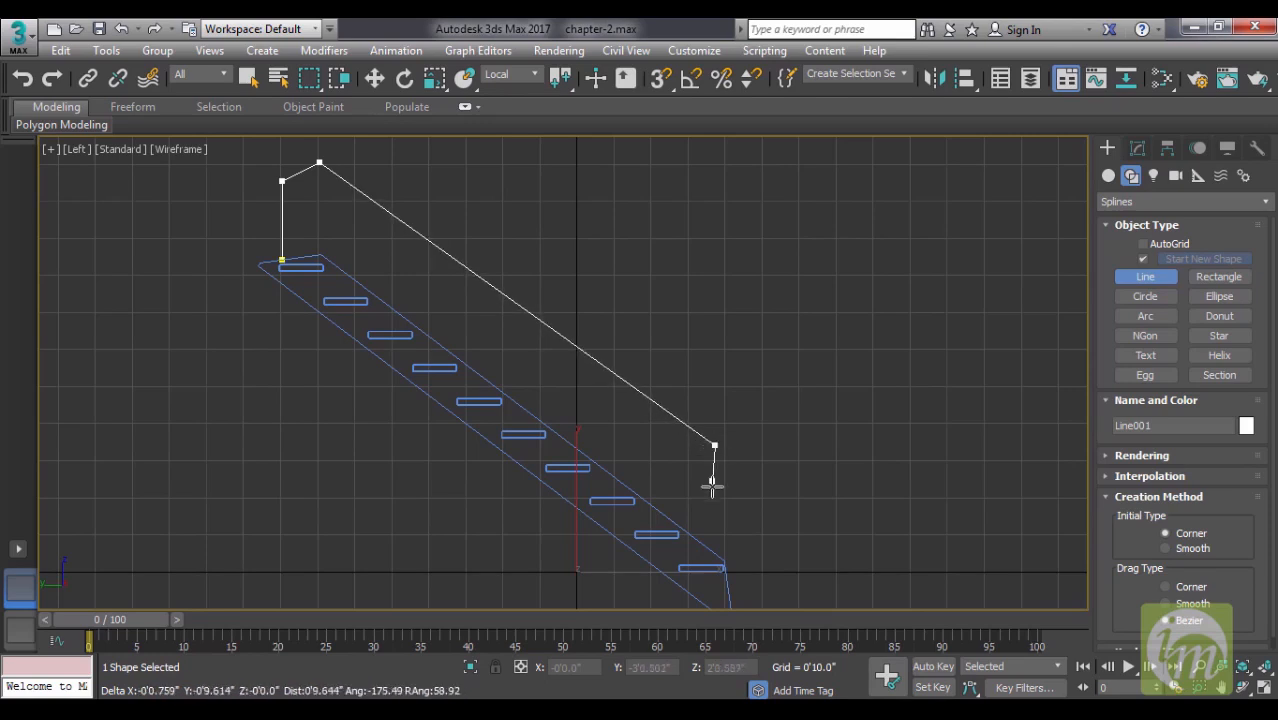
{"action": "left_click", "coordinate": [710, 558]}
{"action": "right_click", "coordinate": [772, 436]}
- Draw two vertical post Lines, about 2'5" and 2'4" long, from the sloped handrail down to the stair stringer
{"action": "middle_click_drag", "start_coordinate": [739, 439], "coordinate": [822, 449]}
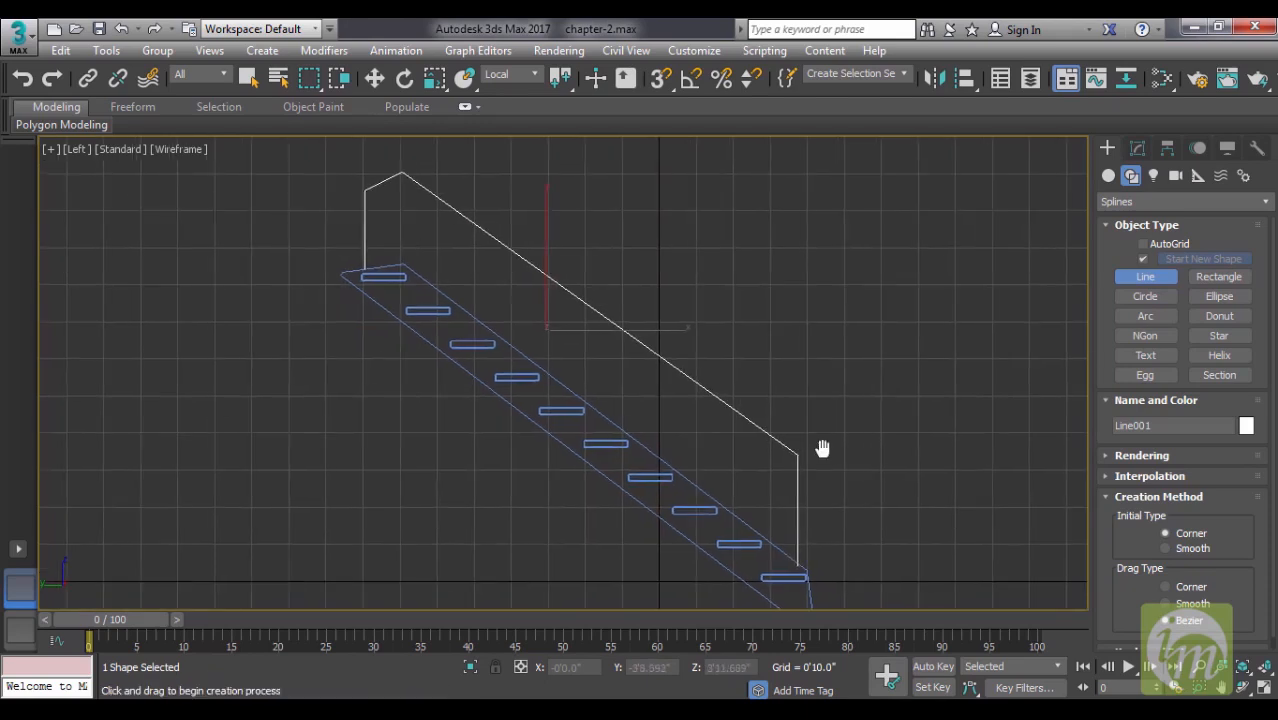
{"action": "left_click", "coordinate": [517, 255]}
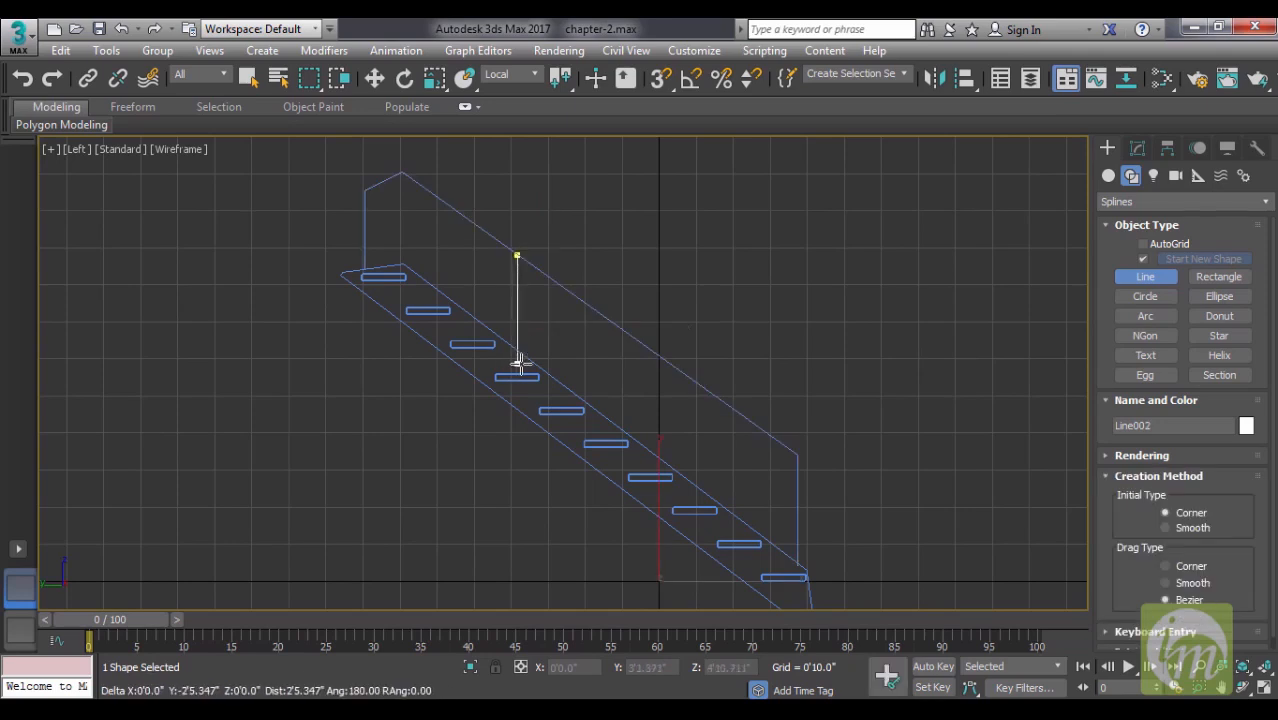
{"action": "left_click", "coordinate": [517, 365]}
{"action": "right_click", "coordinate": [632, 369]}
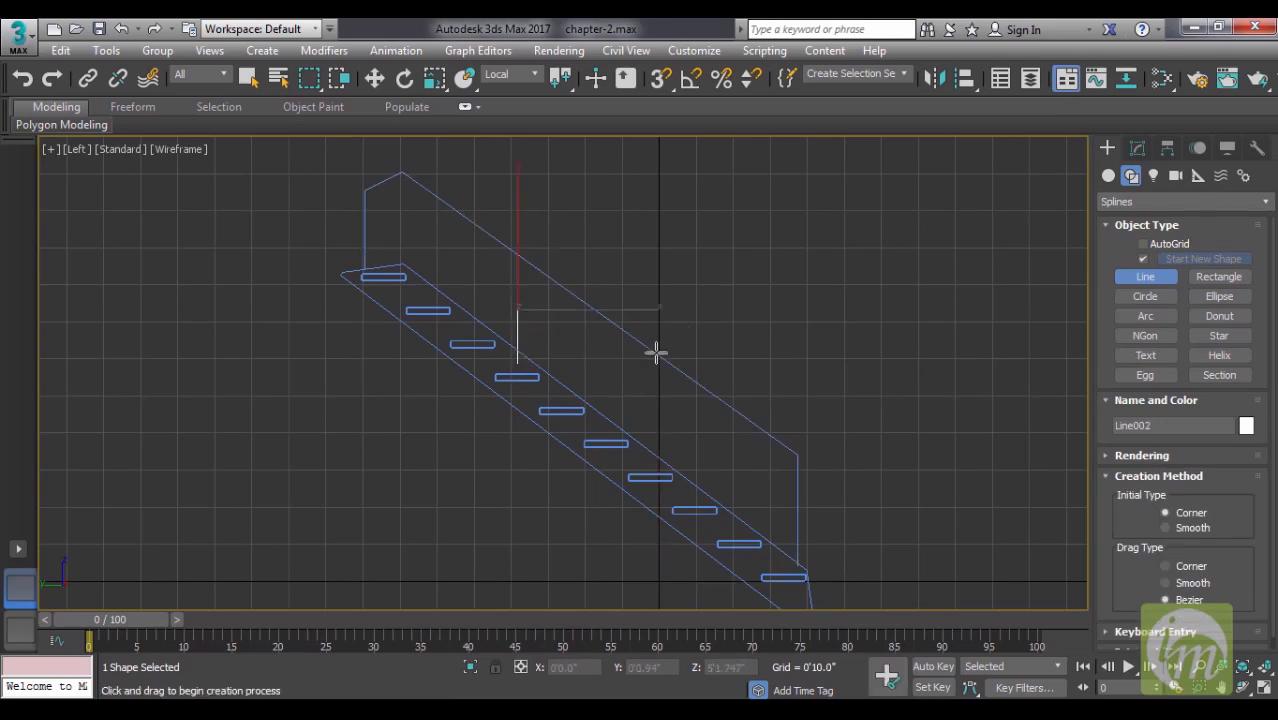
{"action": "left_click", "coordinate": [657, 354]}
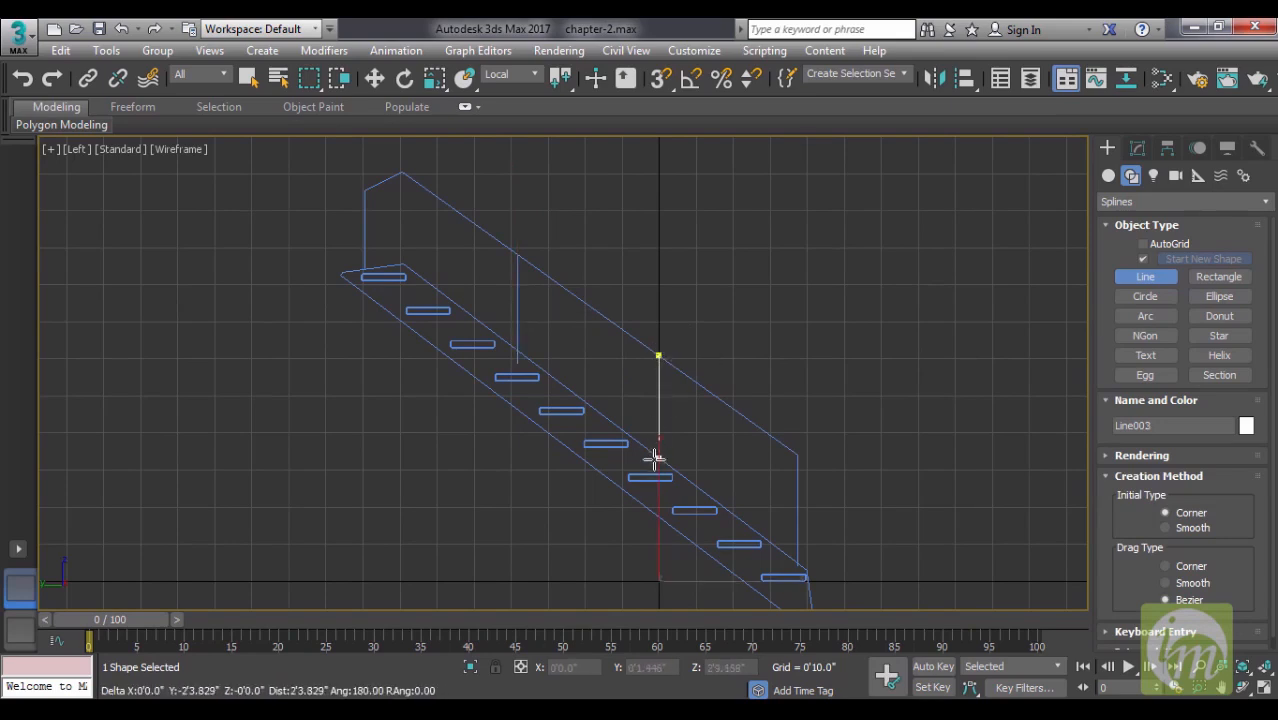
{"action": "left_click", "coordinate": [657, 463]}
{"action": "right_click", "coordinate": [736, 304]}
{"action": "right_click", "coordinate": [740, 302]}
- In the Perspective view, select the handrail and both post lines together and move them sideways onto the staircase's side stringer
{"action": "key", "text": "p"}
{"action": "middle_click_drag", "start_coordinate": [804, 367], "coordinate": [596, 334], "text": "alt"}
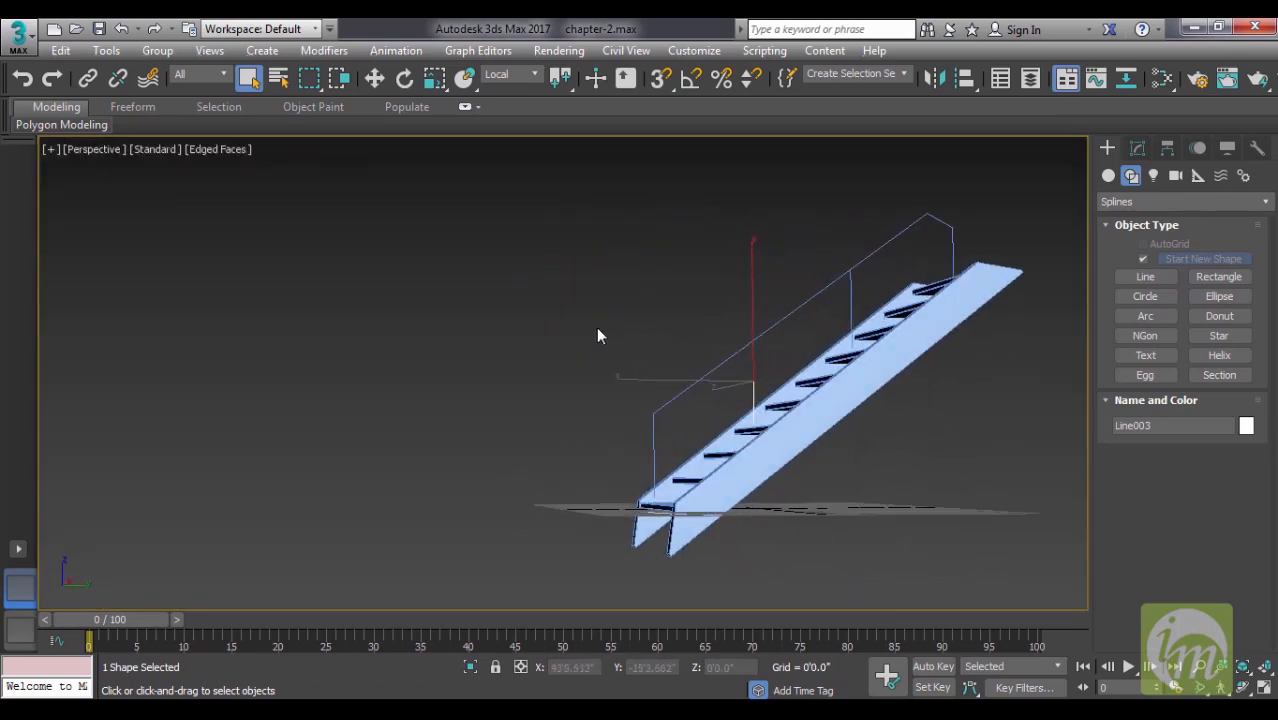
{"action": "left_click", "coordinate": [848, 285]}
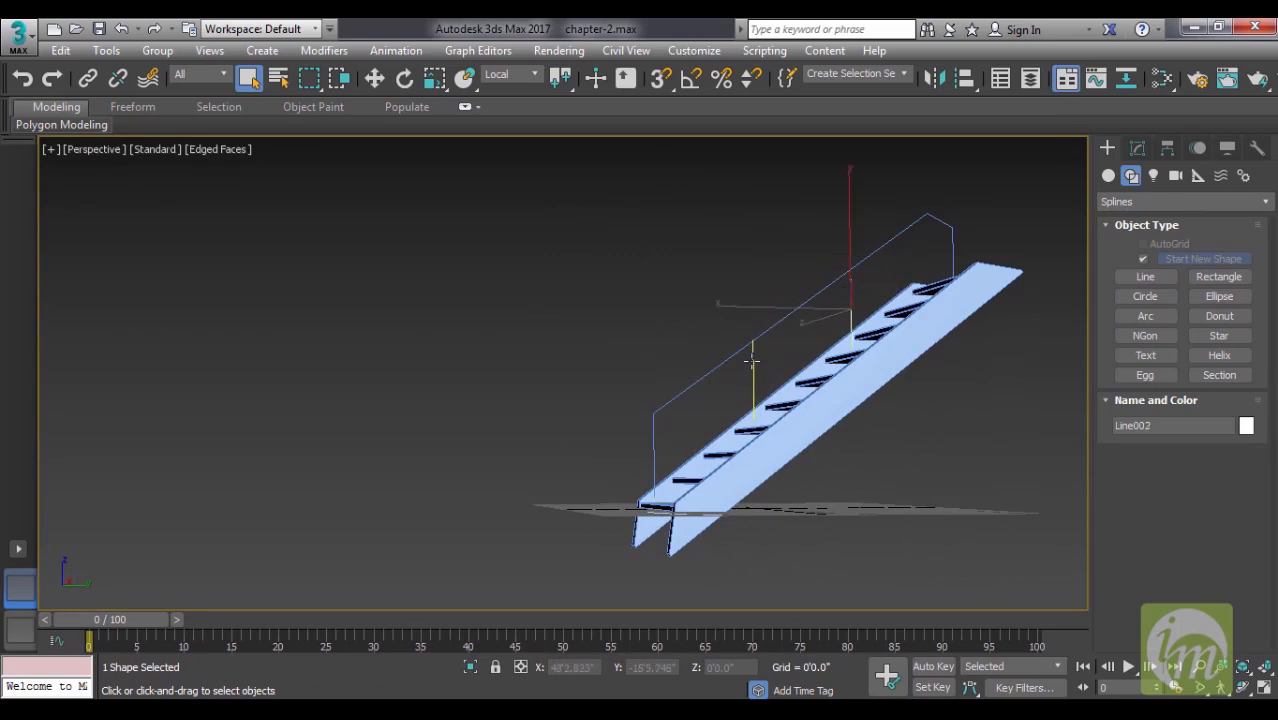
{"action": "left_click", "coordinate": [752, 362], "text": "ctrl"}
{"action": "left_click", "coordinate": [684, 384], "text": "ctrl"}
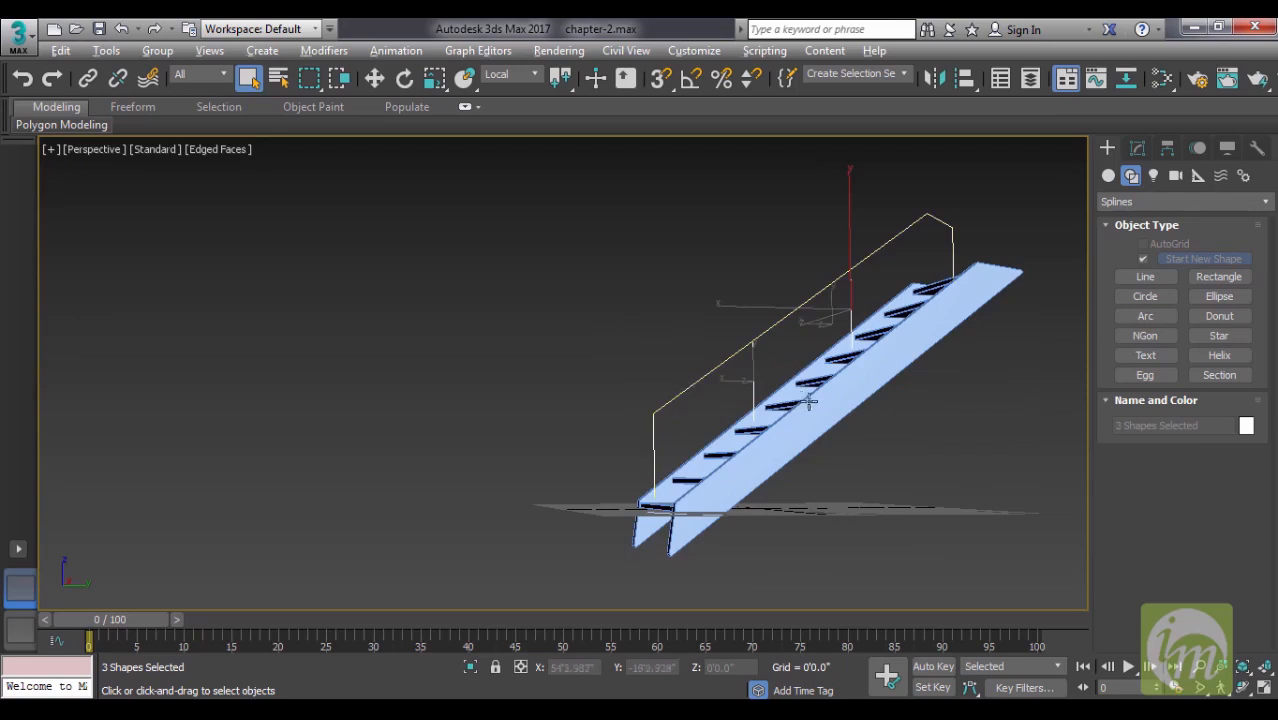
{"action": "middle_click_drag", "start_coordinate": [810, 402], "coordinate": [860, 408], "text": "alt"}
{"action": "key", "text": "w"}
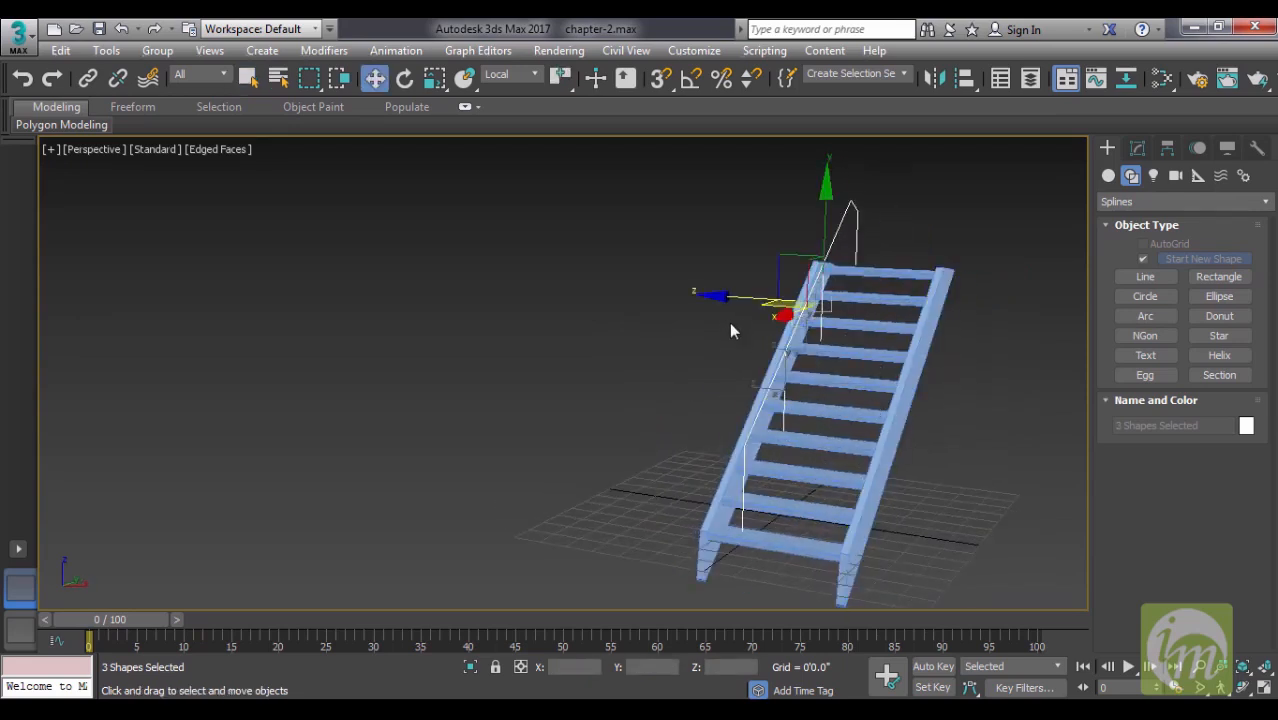
{"action": "left_click_drag", "start_coordinate": [714, 293], "coordinate": [680, 298]}
{"action": "mouse_move", "coordinate": [904, 374]}
{"action": "middle_mouse_down", "text": "alt"}
{"action": "mouse_move", "coordinate": [1016, 368]}
{"action": "mouse_move", "coordinate": [917, 358]}
{"action": "middle_mouse_up", "text": "alt"}
- Attach both intermediate post lines to the main handrail line to make one railing spline
{"action": "left_click", "coordinate": [705, 254]}
{"action": "middle_click_drag", "start_coordinate": [806, 342], "coordinate": [866, 340], "text": "alt"}
{"action": "middle_click_drag", "start_coordinate": [898, 393], "coordinate": [766, 393]}
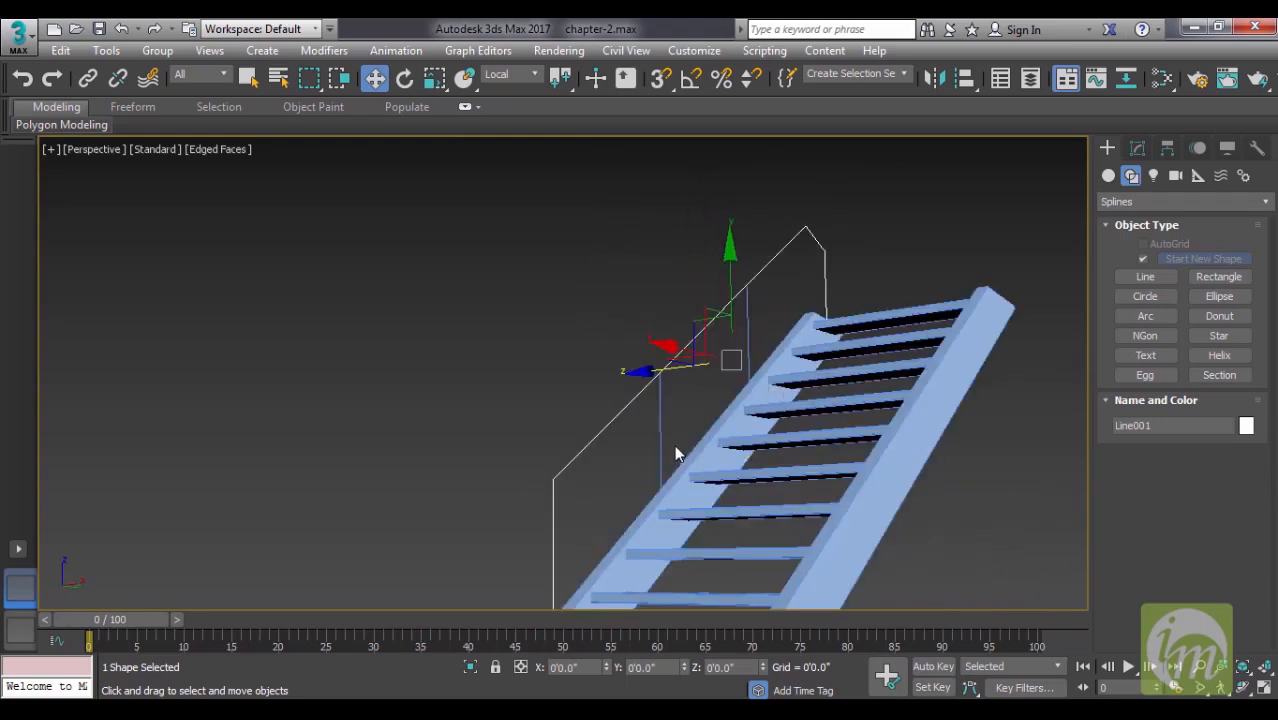
{"action": "left_click", "coordinate": [1145, 149]}
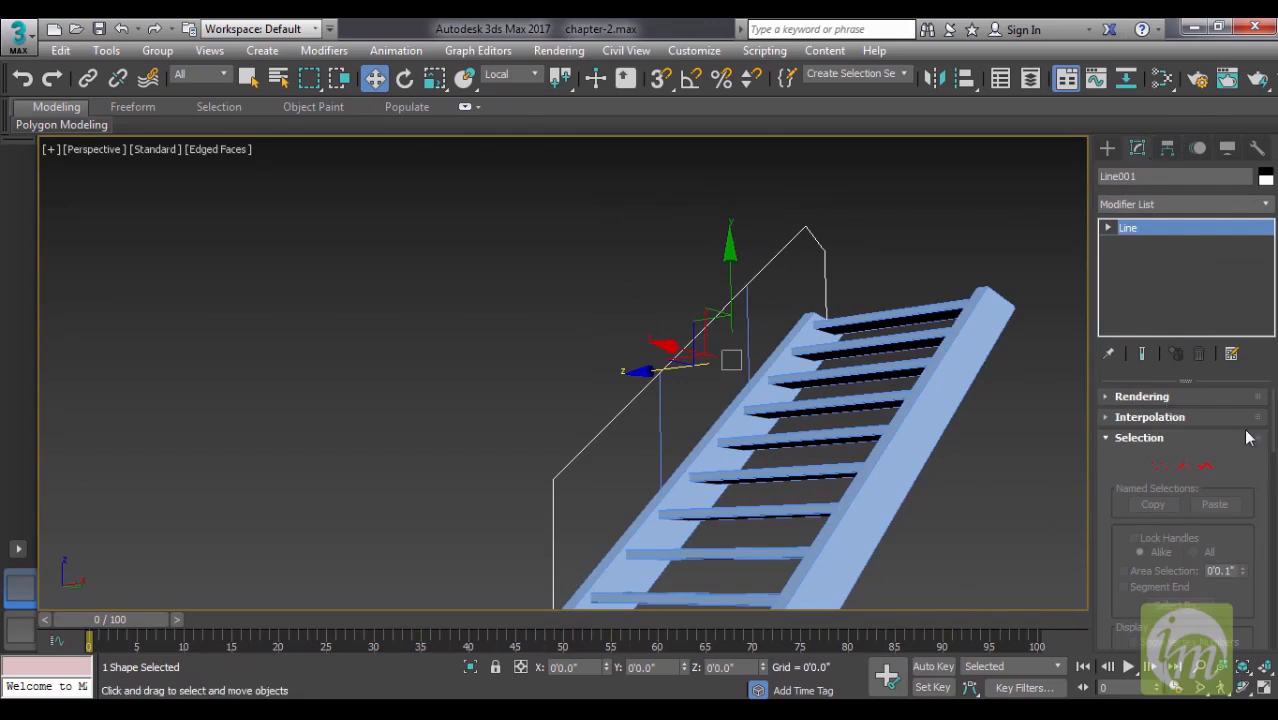
{"action": "left_click_drag", "start_coordinate": [1240, 455], "coordinate": [1226, 156]}
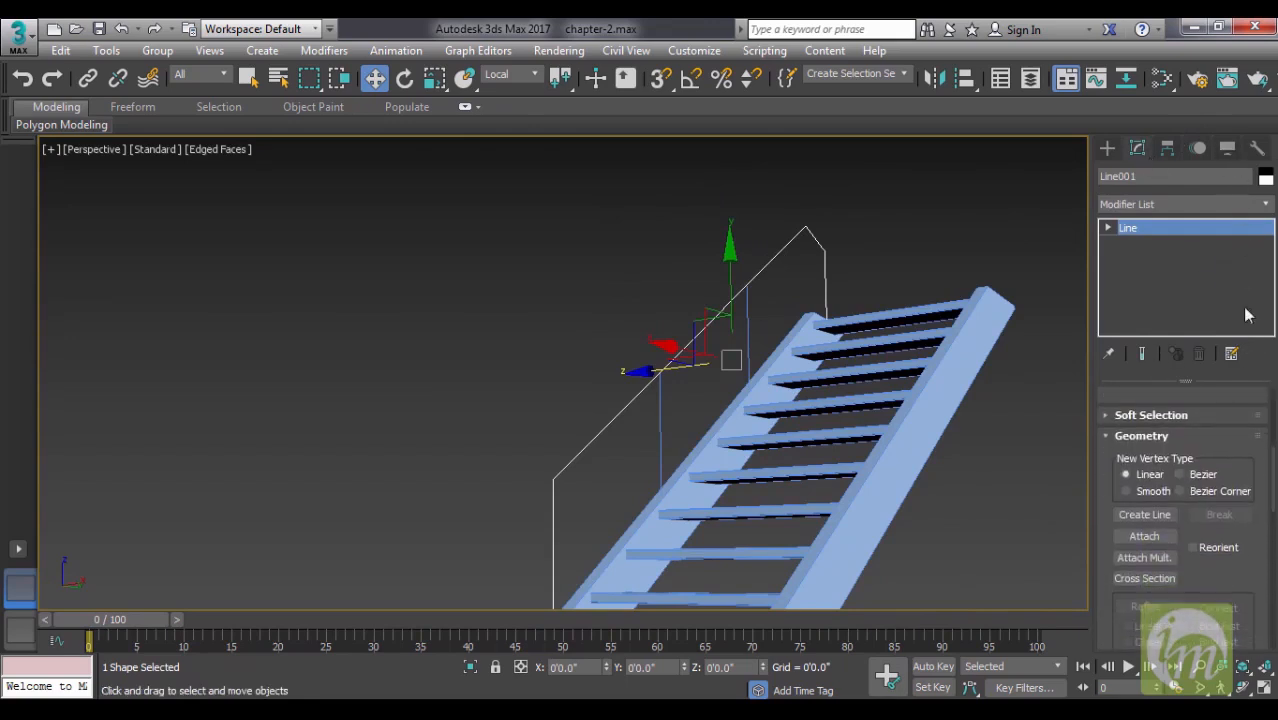
{"action": "left_click", "coordinate": [1150, 534]}
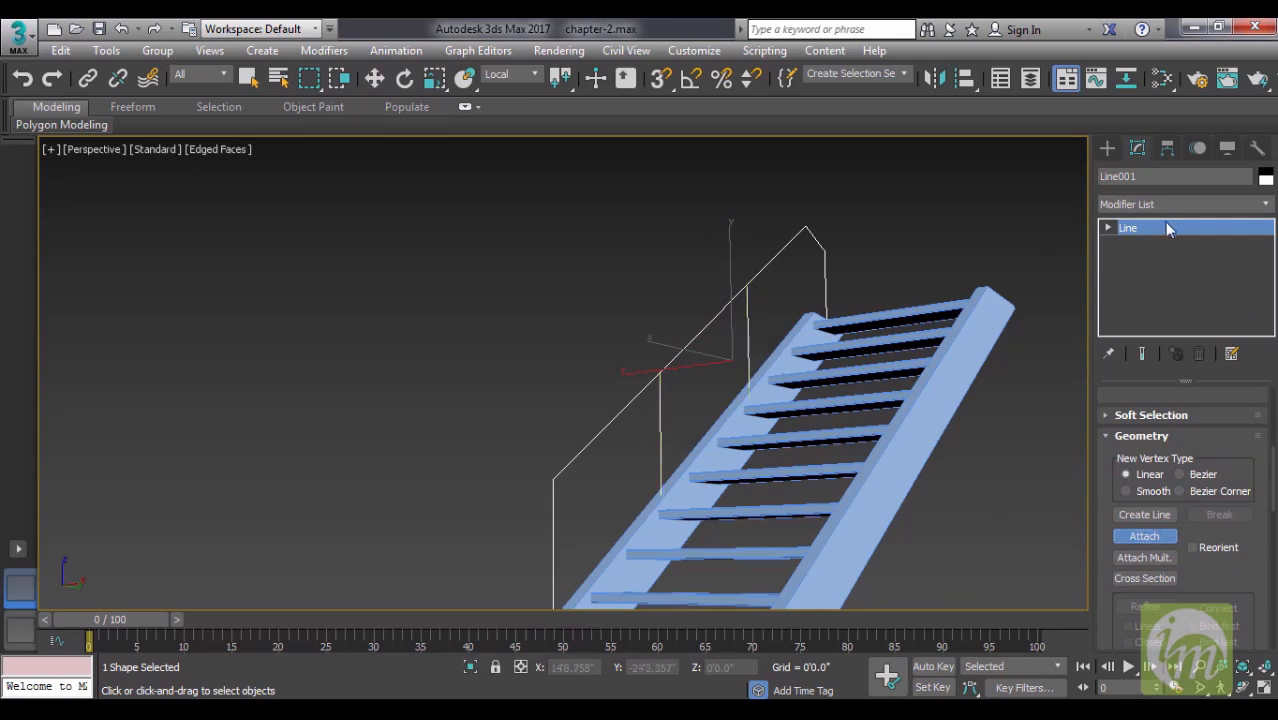
{"action": "key", "text": "1"}
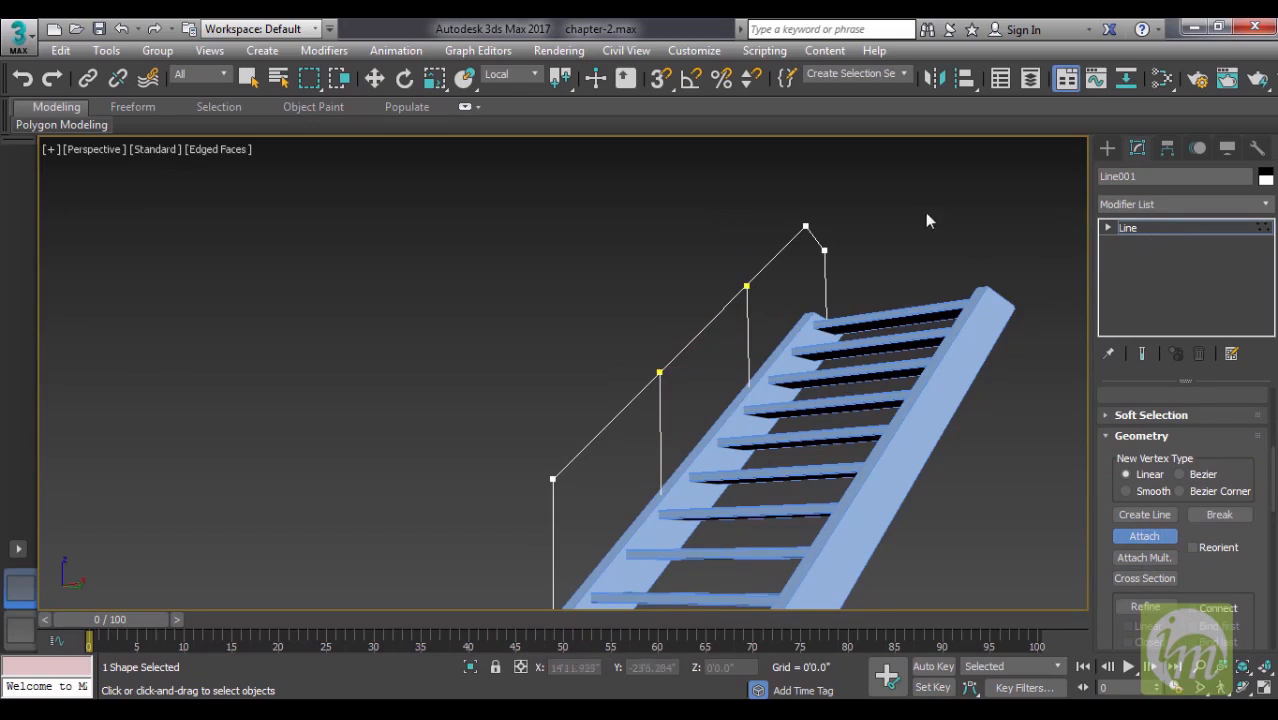
{"action": "left_click", "coordinate": [1145, 229]}
- Apply a Sweep modifier to the combined railing spline
{"action": "middle_click_drag", "start_coordinate": [902, 277], "coordinate": [868, 326], "text": "alt"}
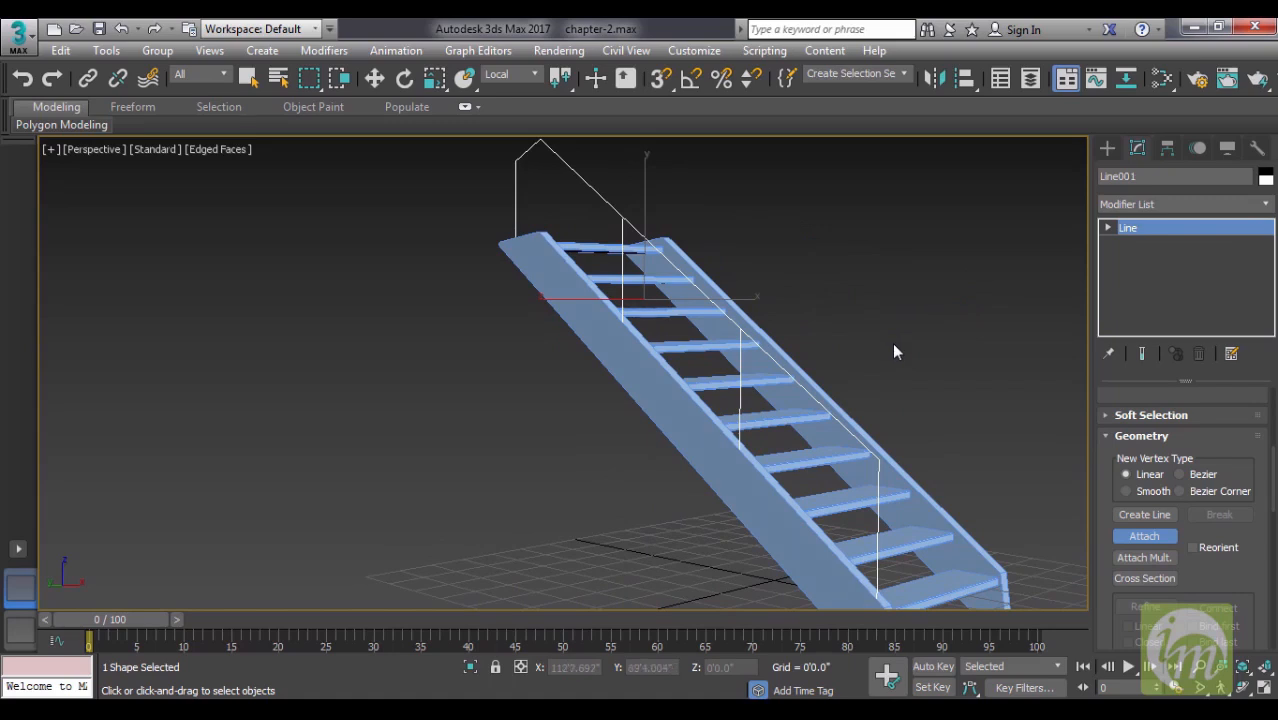
{"action": "left_click", "coordinate": [1188, 204]}
{"action": "left_click_drag", "start_coordinate": [1266, 262], "coordinate": [1267, 575]}
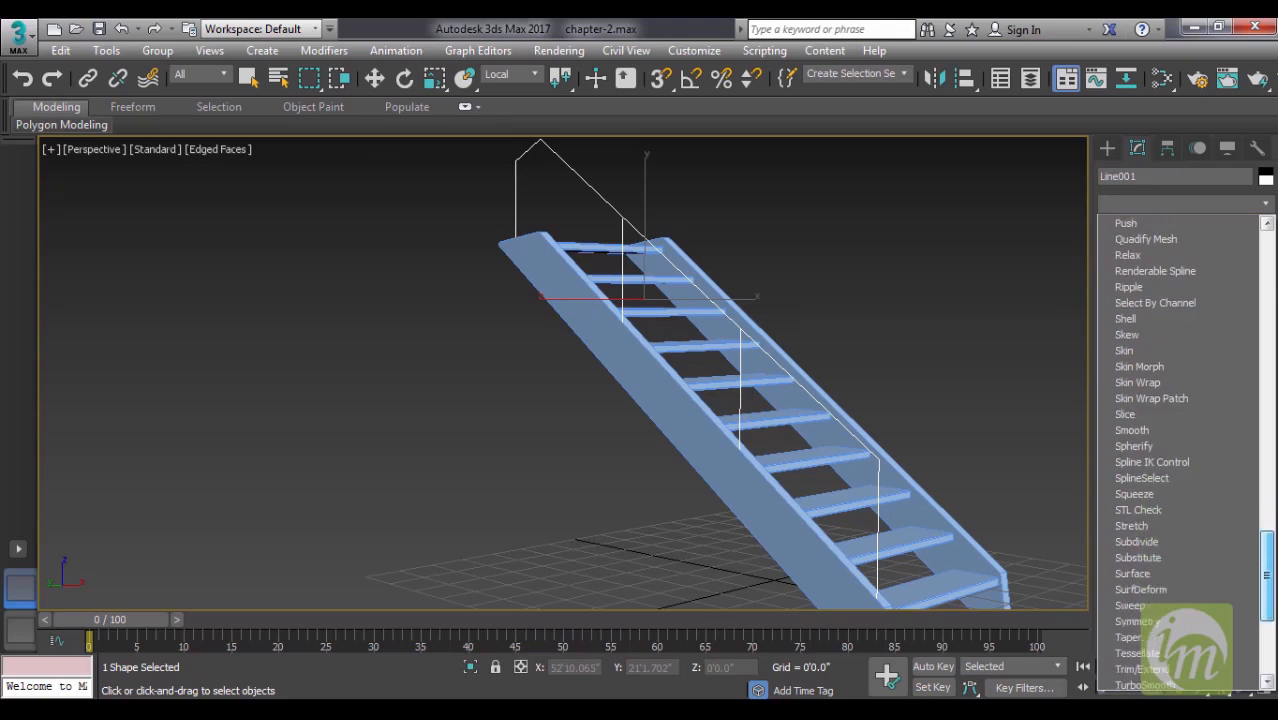
{"action": "left_click", "coordinate": [1130, 606]}
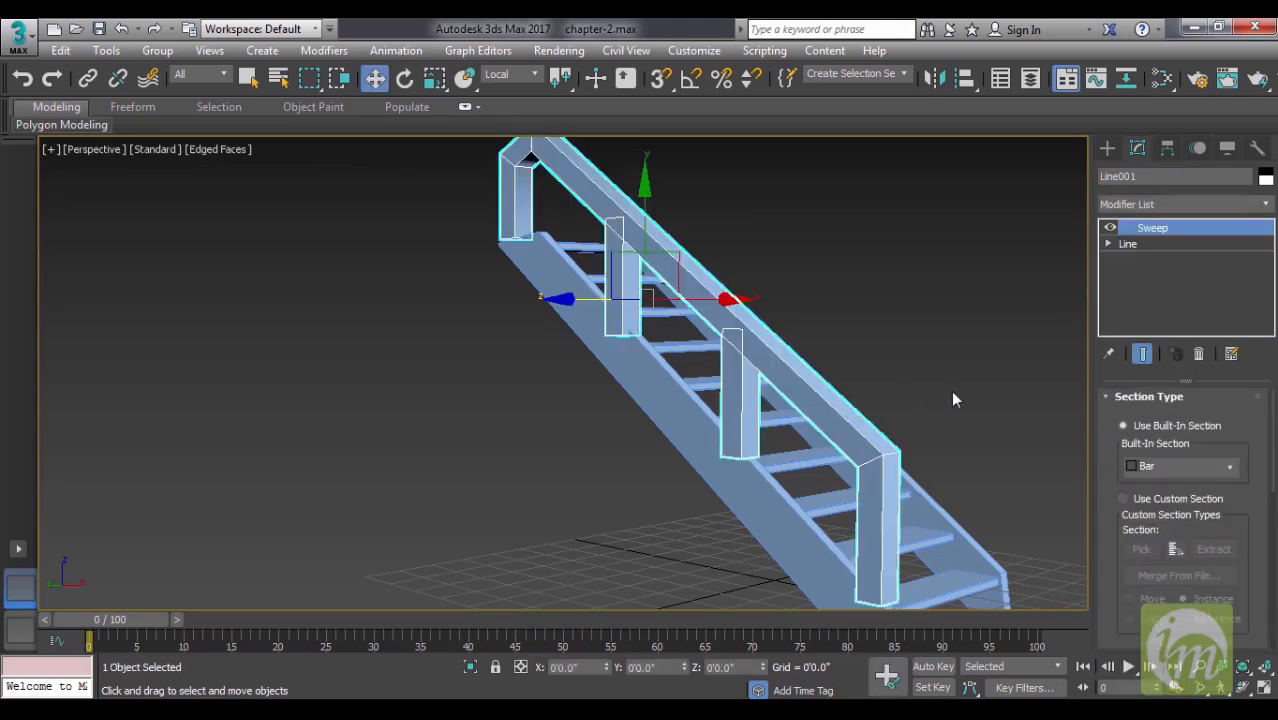
{"action": "key", "text": "w"}
{"action": "middle_click_drag", "start_coordinate": [758, 316], "coordinate": [757, 311], "text": "alt"}
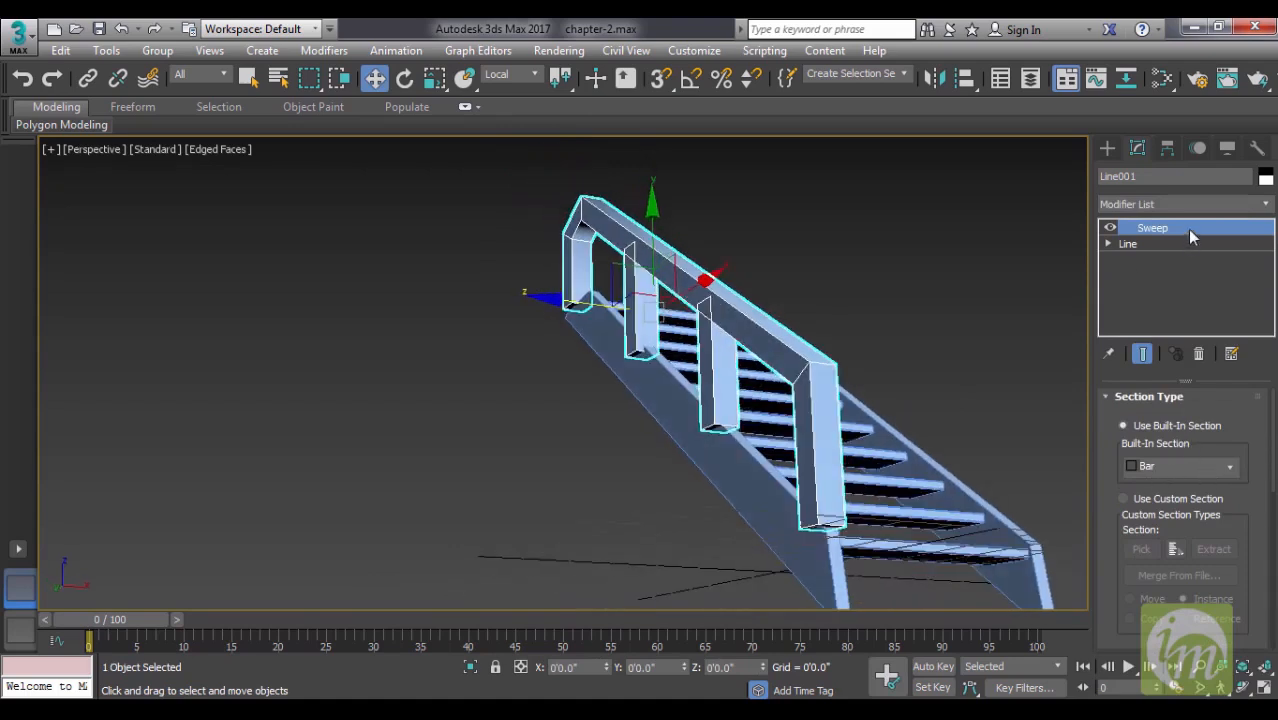
- Try the built-in Angle section on the railing's Sweep and inspect the profile up close
{"action": "left_click", "coordinate": [1190, 465]}
{"action": "left_click", "coordinate": [1180, 483]}
{"action": "middle_click_drag", "start_coordinate": [960, 390], "coordinate": [851, 425], "text": "alt"}
{"action": "scroll", "coordinate": [899, 342], "scroll_direction": "up", "scroll_amount": 8}
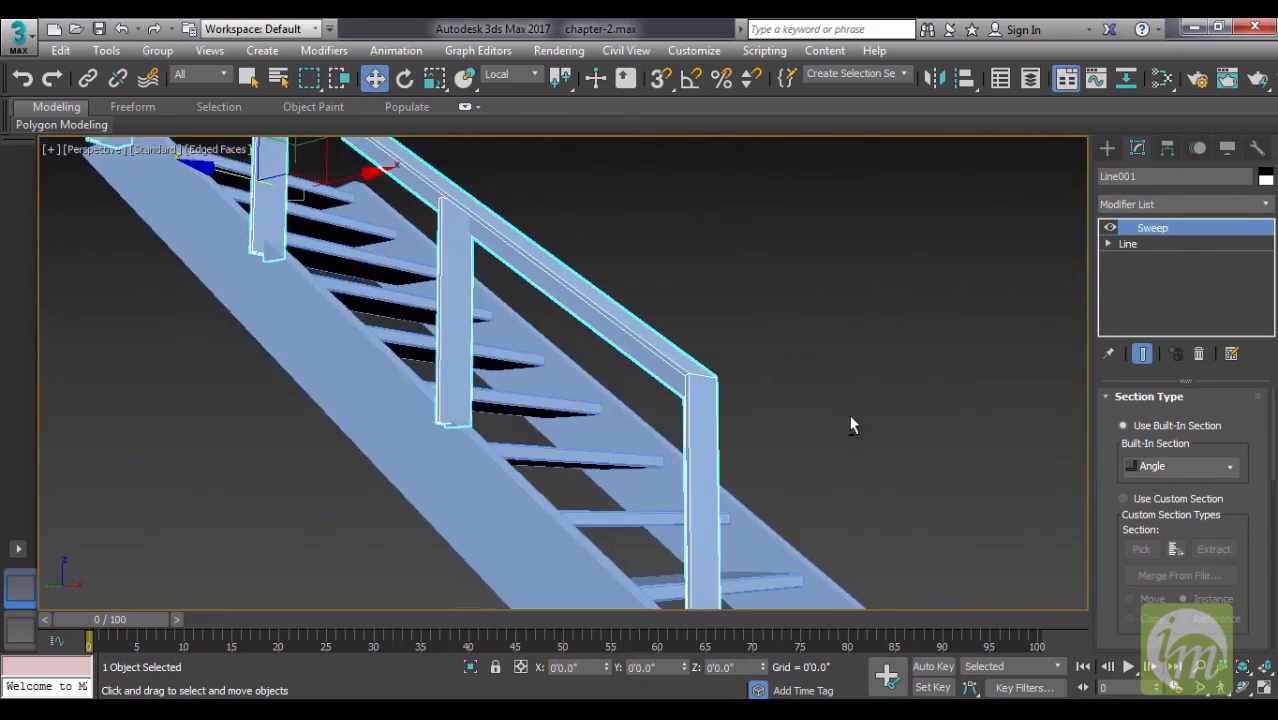
- Try the built-in Cylinder and Pipe sections on the railing's Sweep
{"action": "left_click", "coordinate": [1189, 465]}
{"action": "left_click", "coordinate": [1165, 528]}
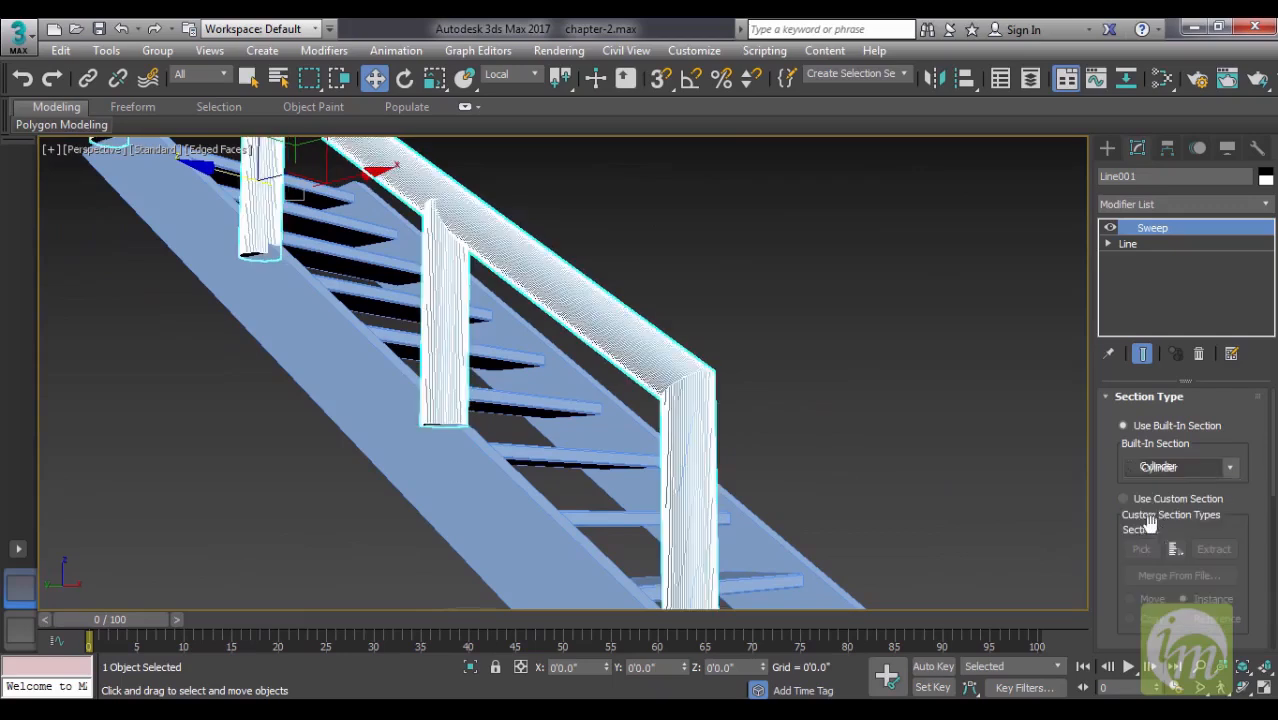
{"action": "left_click", "coordinate": [1199, 462]}
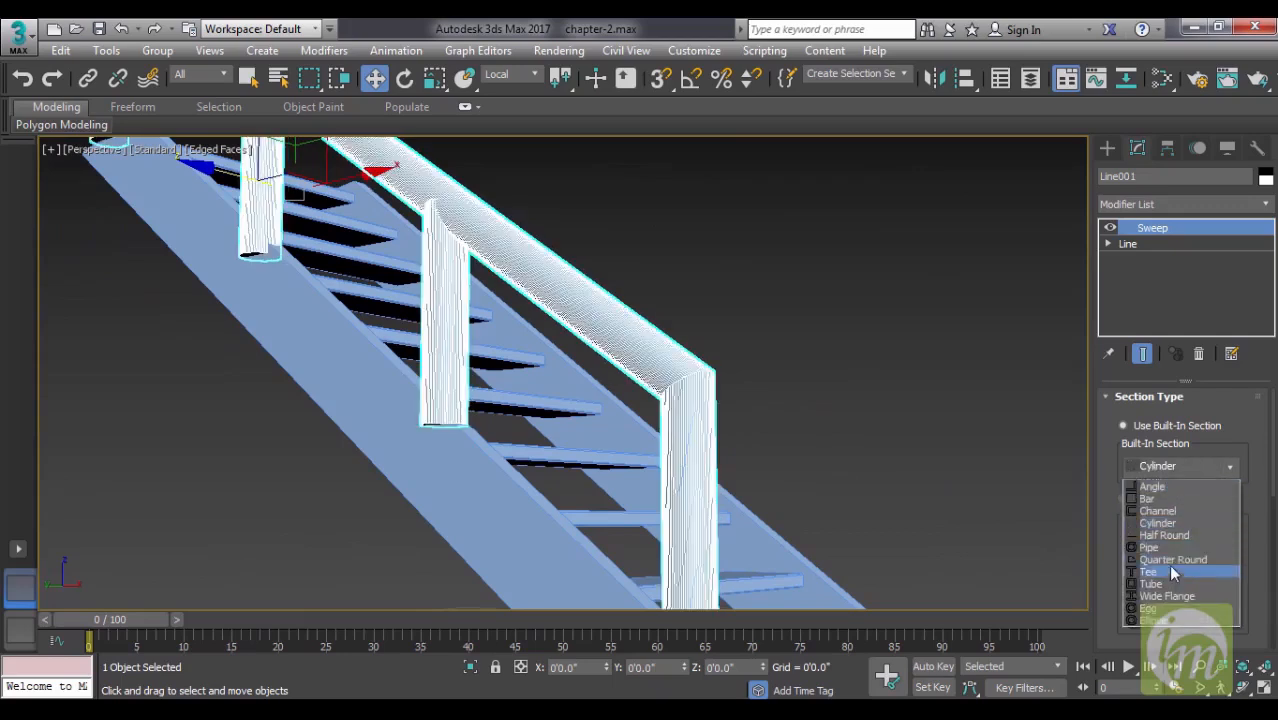
{"action": "left_click", "coordinate": [1177, 549]}
- Use the built-in Bar section for the railing's Sweep and set its length and width to 2 inches each
{"action": "left_click", "coordinate": [1187, 466]}
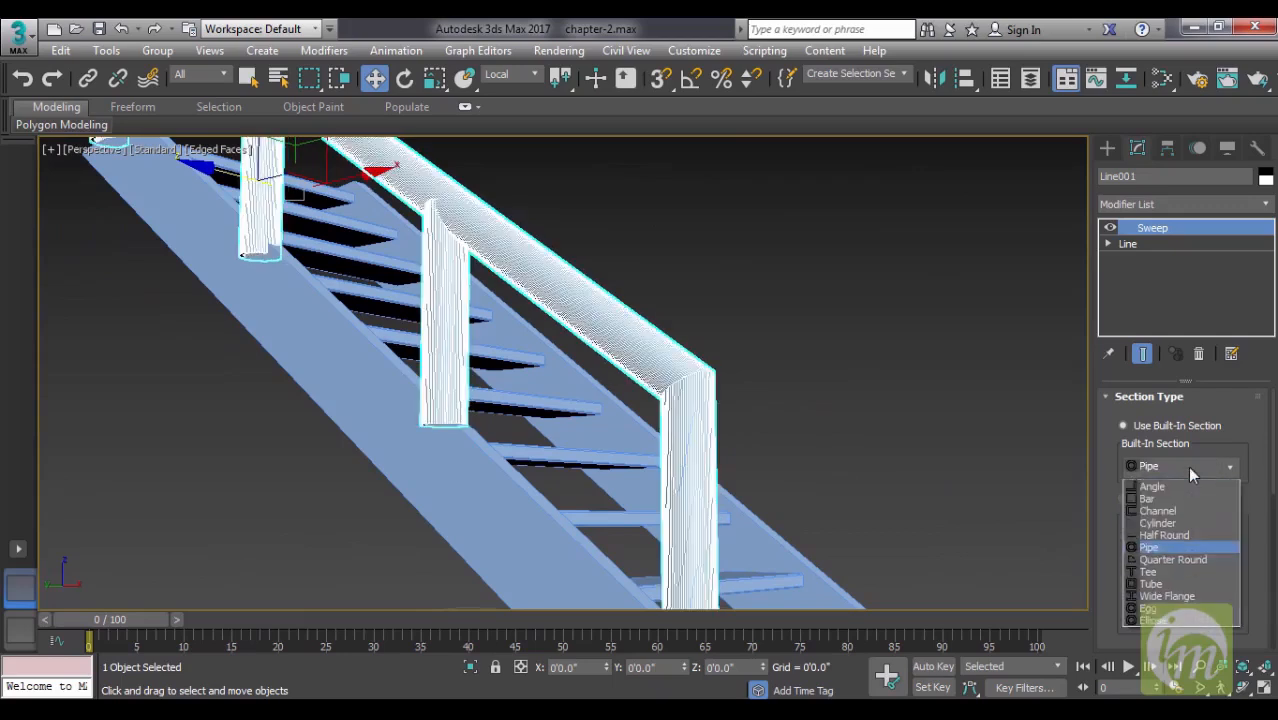
{"action": "left_click", "coordinate": [1176, 497]}
{"action": "middle_click_drag", "start_coordinate": [805, 445], "coordinate": [862, 385], "text": "alt"}
{"action": "scroll", "coordinate": [1250, 448], "scroll_direction": "down", "scroll_amount": 10}
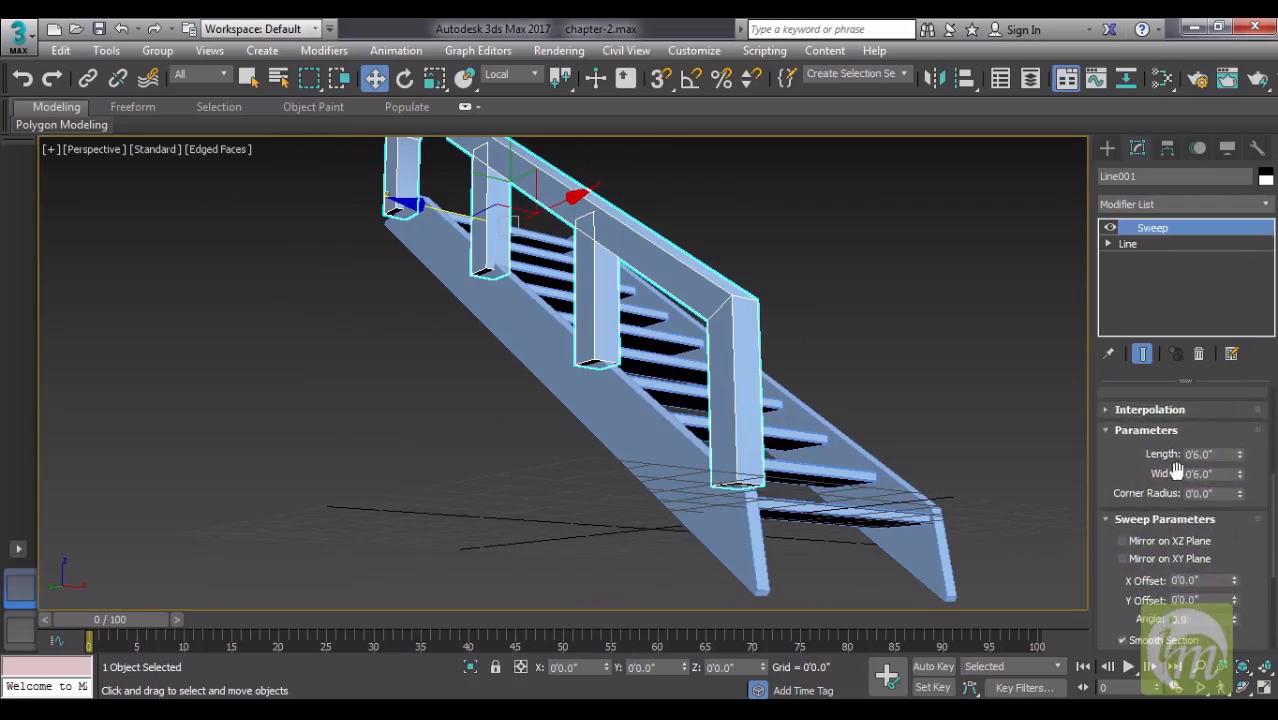
{"action": "double_click", "coordinate": [1219, 453]}
{"action": "type", "text": "2"}
{"action": "key", "text": "Tab"}
{"action": "type", "text": "2"}
{"action": "key", "text": "Return"}
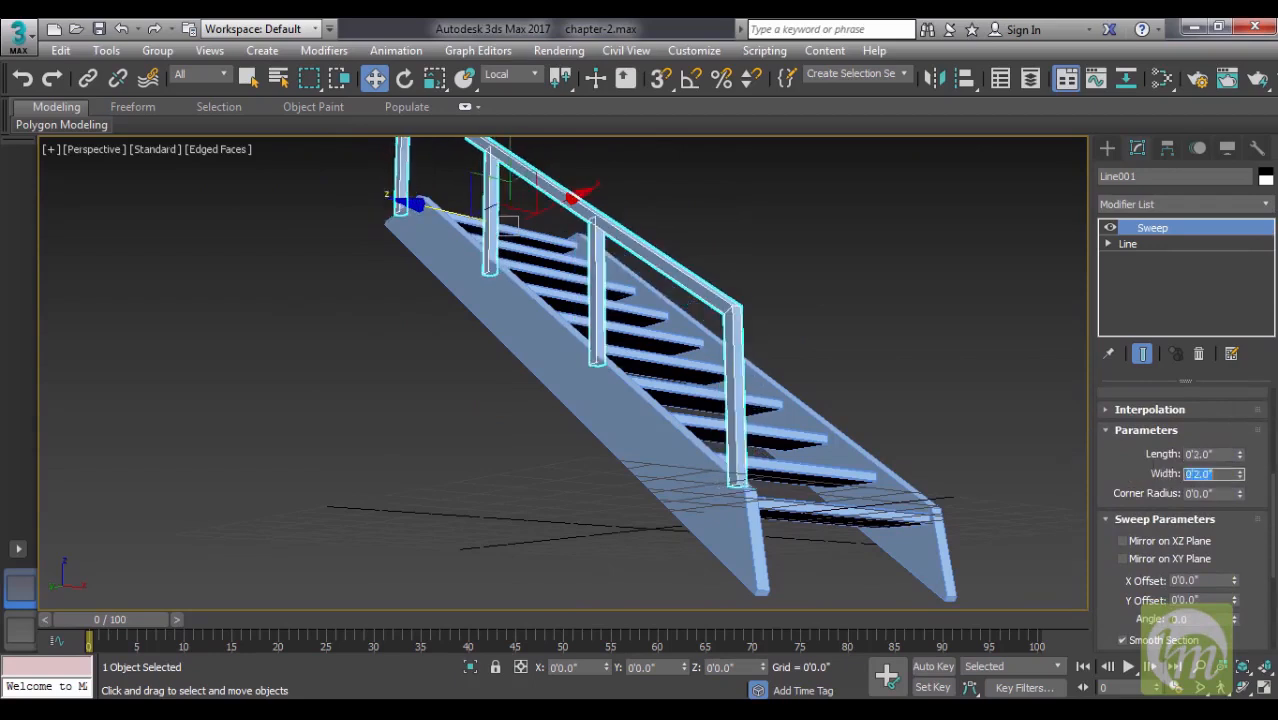
- Adjust the railing's sideways position so its posts sit on the staircase's side stringer
{"action": "middle_click_drag", "start_coordinate": [865, 441], "coordinate": [768, 455], "text": "alt"}
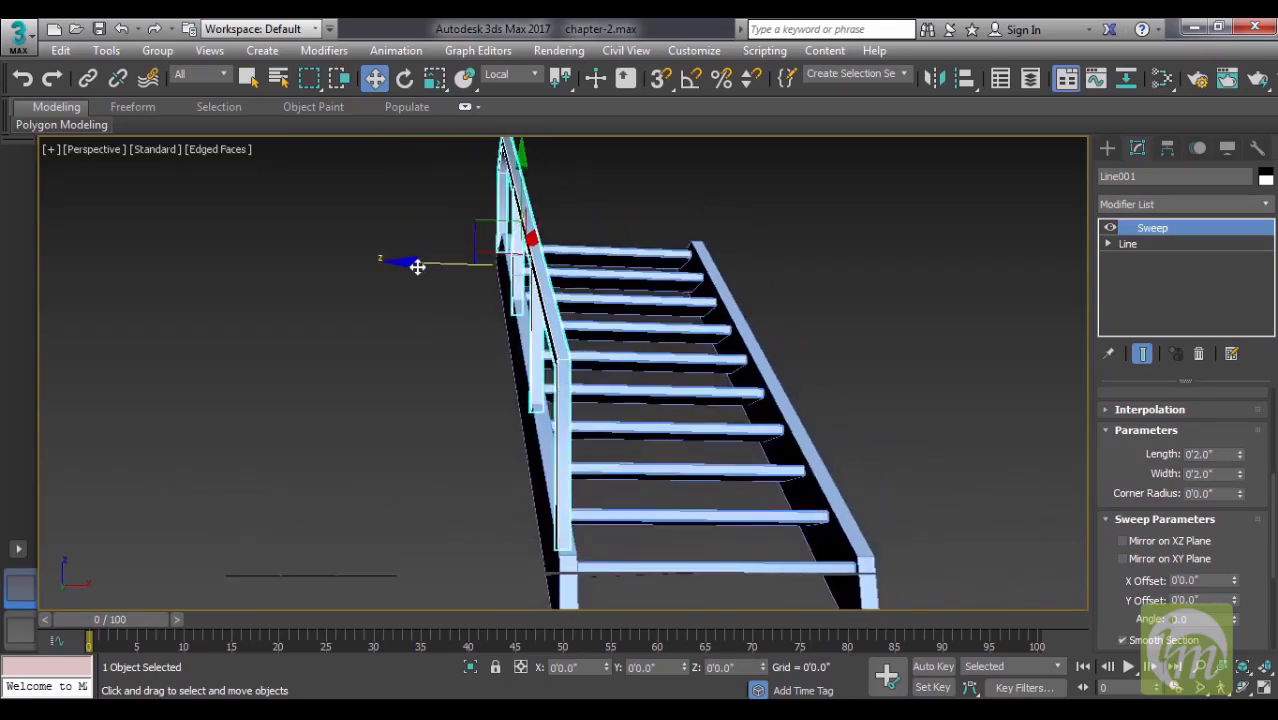
{"action": "left_click_drag", "start_coordinate": [419, 264], "coordinate": [419, 266]}
{"action": "middle_click_drag", "start_coordinate": [419, 265], "coordinate": [529, 389], "text": "alt"}
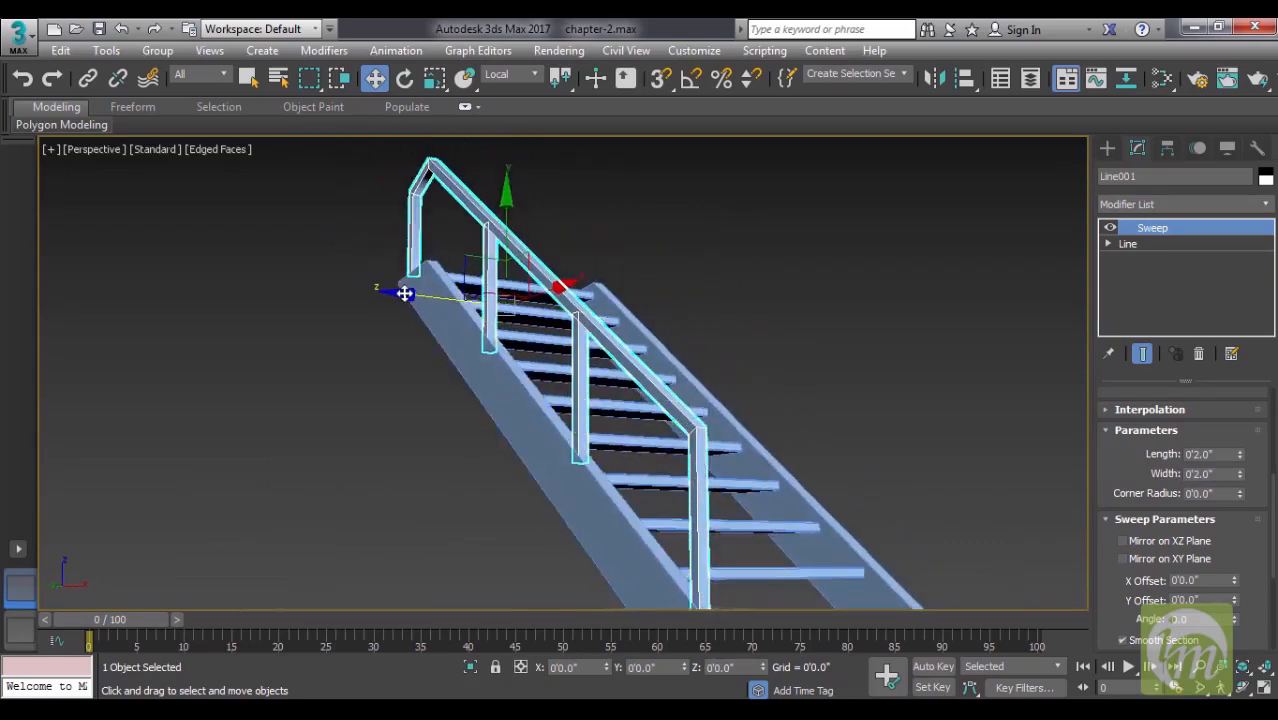
- Set the Bar section's corner radius to 0.23 inches and inspect the railing's edges up close
{"action": "middle_click_drag", "start_coordinate": [768, 362], "coordinate": [747, 303]}
{"action": "middle_click_drag", "start_coordinate": [675, 487], "coordinate": [646, 437], "text": "alt"}
{"action": "scroll", "coordinate": [819, 491], "scroll_direction": "up", "scroll_amount": 3}
{"action": "middle_click_drag", "start_coordinate": [567, 394], "coordinate": [548, 431]}
{"action": "scroll", "coordinate": [576, 448], "scroll_direction": "up", "scroll_amount": 3}
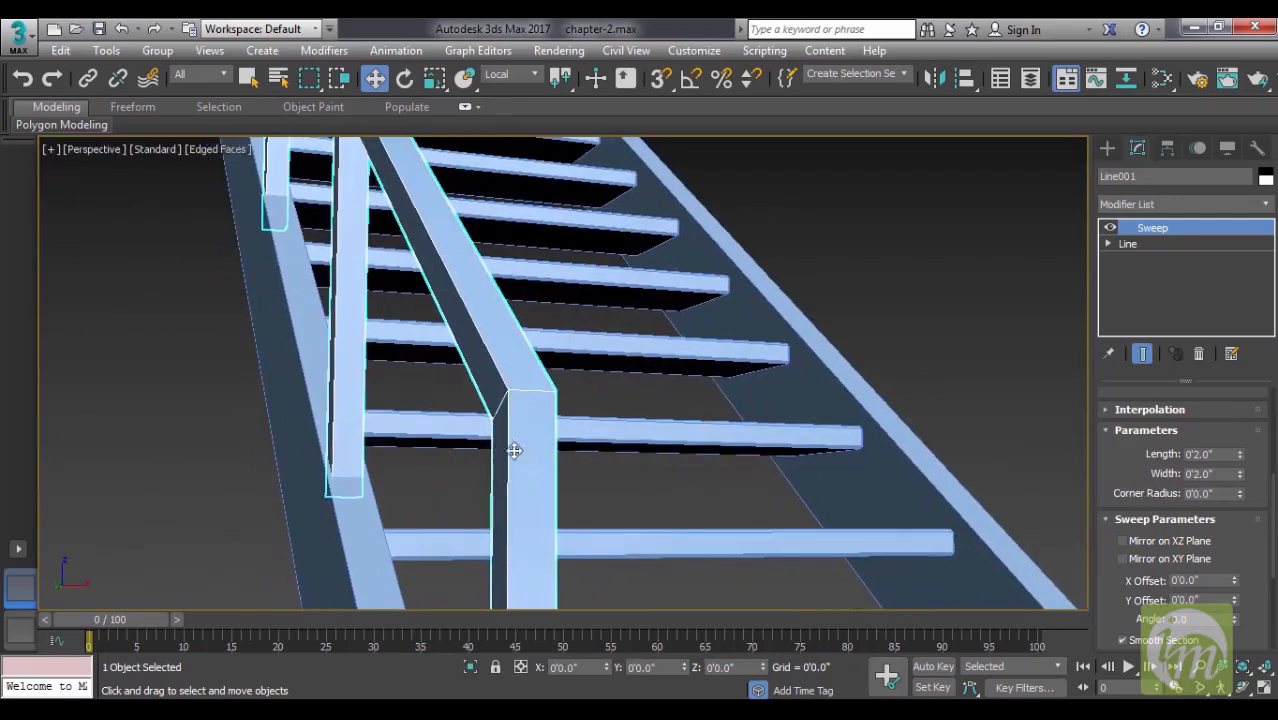
{"action": "left_click", "coordinate": [1240, 490]}
{"action": "left_click_drag", "start_coordinate": [1240, 494], "coordinate": [1241, 468]}
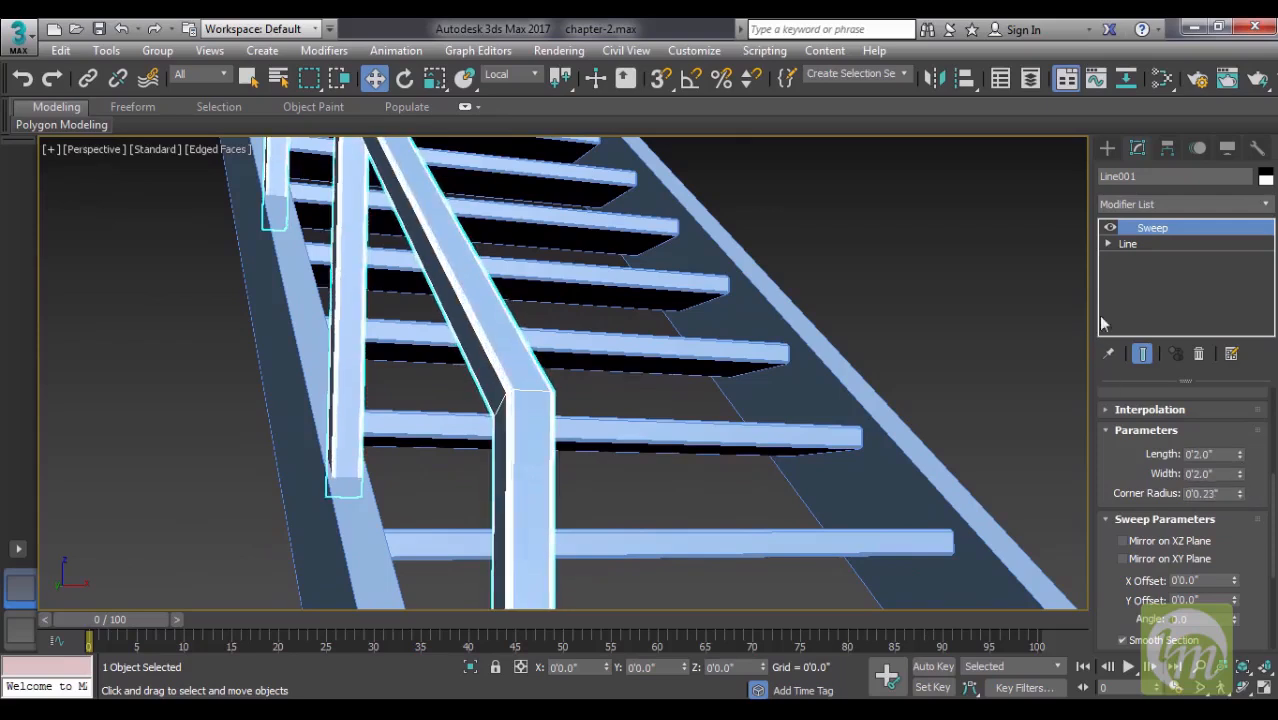
{"action": "left_click", "coordinate": [971, 338]}
{"action": "scroll", "coordinate": [625, 457], "scroll_direction": "up", "scroll_amount": 5}
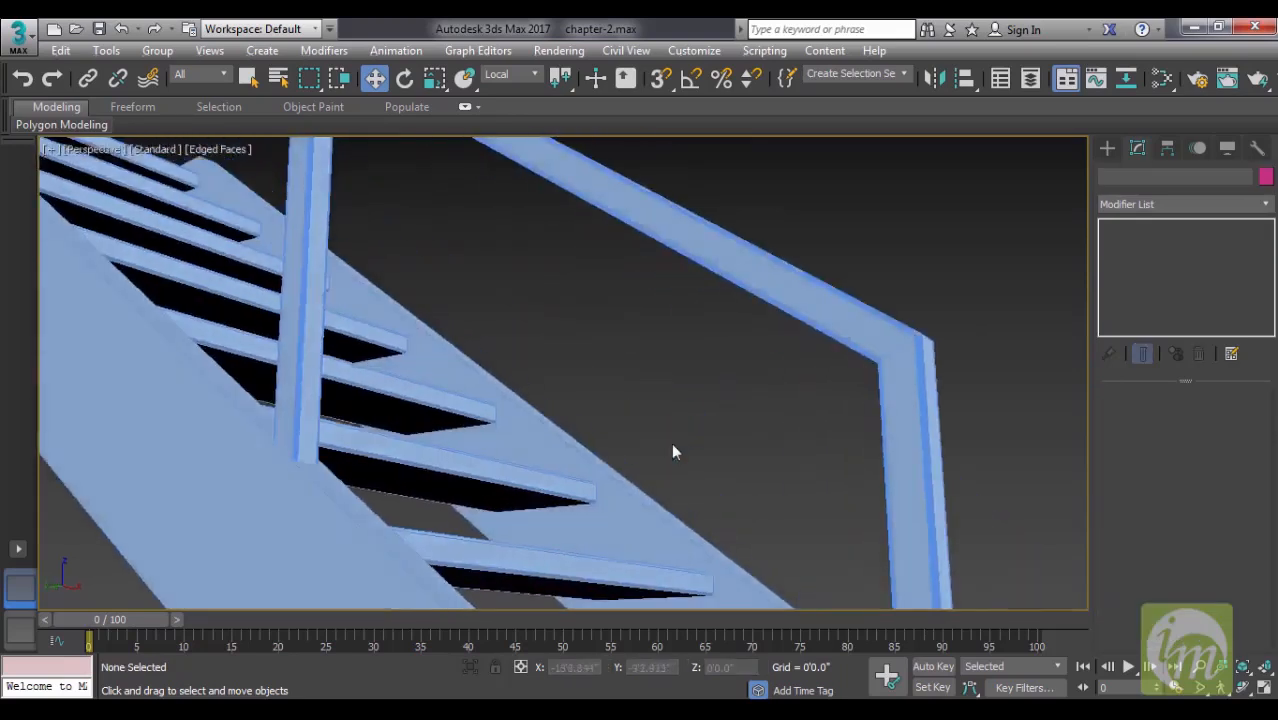
{"action": "middle_click_drag", "start_coordinate": [745, 449], "coordinate": [982, 281], "text": "alt"}
{"action": "scroll", "coordinate": [608, 494], "scroll_direction": "down", "scroll_amount": 4}
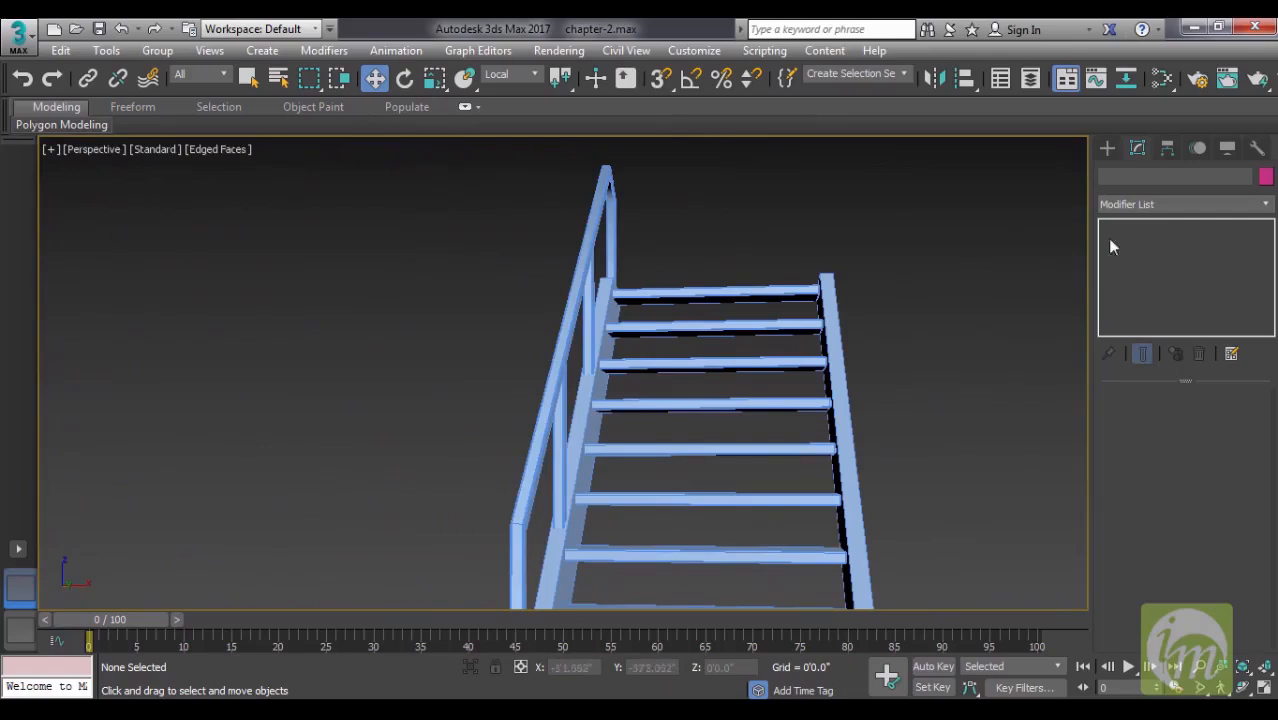
- Clone the swept railing as an instance onto the opposite side stringer and review the staircase with both railings
{"action": "left_click", "coordinate": [617, 276]}
{"action": "middle_click_drag", "start_coordinate": [617, 276], "coordinate": [562, 294], "text": "alt"}
{"action": "middle_click_drag", "start_coordinate": [508, 256], "coordinate": [587, 265], "text": "alt"}
{"action": "left_click_drag", "start_coordinate": [587, 265], "coordinate": [670, 278]}
{"action": "left_click", "coordinate": [579, 335]}
{"action": "left_click", "coordinate": [645, 448]}
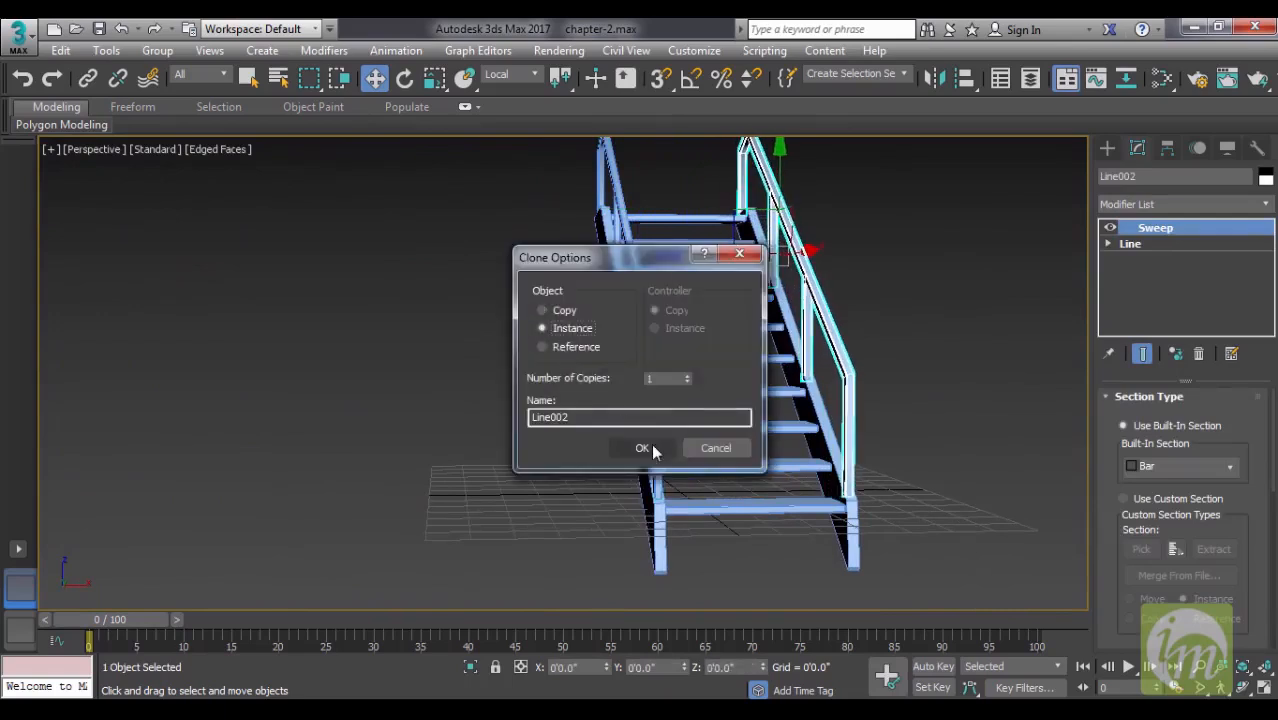
{"action": "left_click", "coordinate": [938, 407]}
{"action": "middle_click_drag", "start_coordinate": [944, 428], "coordinate": [710, 489], "text": "alt"}
{"action": "middle_click_drag", "start_coordinate": [630, 478], "coordinate": [657, 467], "text": "alt"}
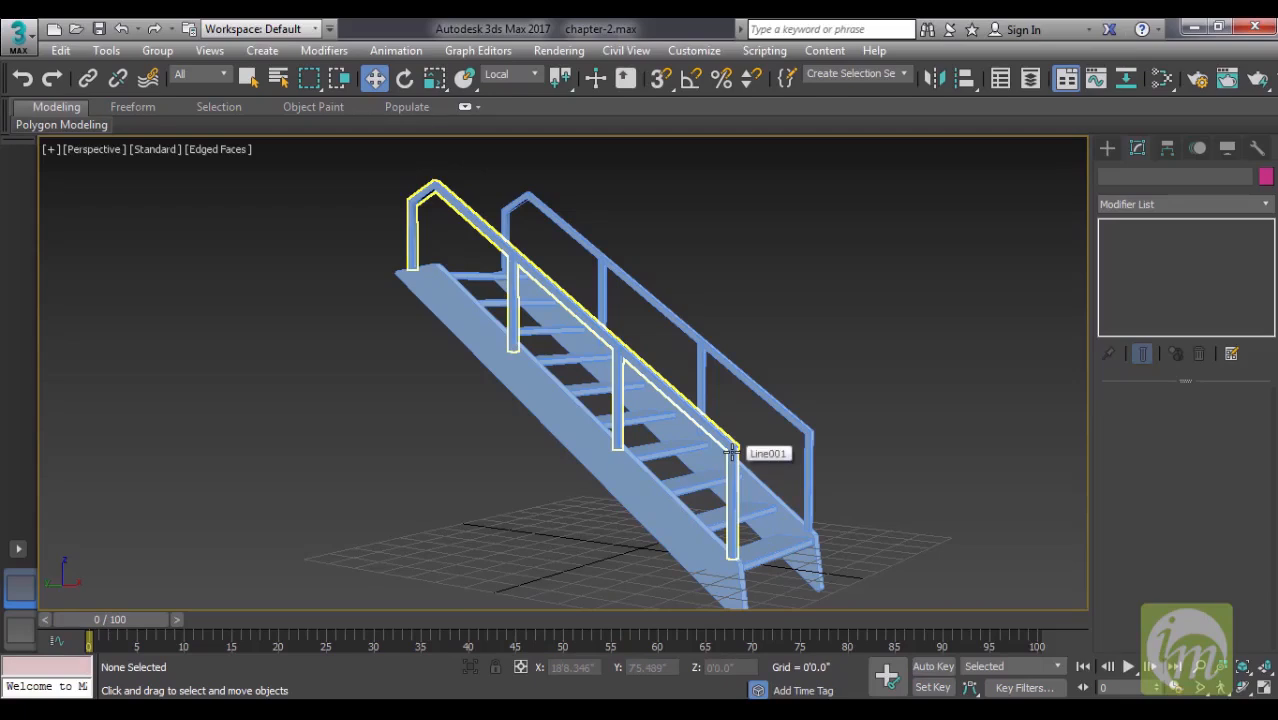
{"action": "mouse_move", "coordinate": [866, 474]}
{"action": "middle_mouse_down", "text": "alt"}
{"action": "mouse_move", "coordinate": [838, 473]}
{"action": "mouse_move", "coordinate": [879, 486]}
{"action": "middle_mouse_up", "text": "alt"}
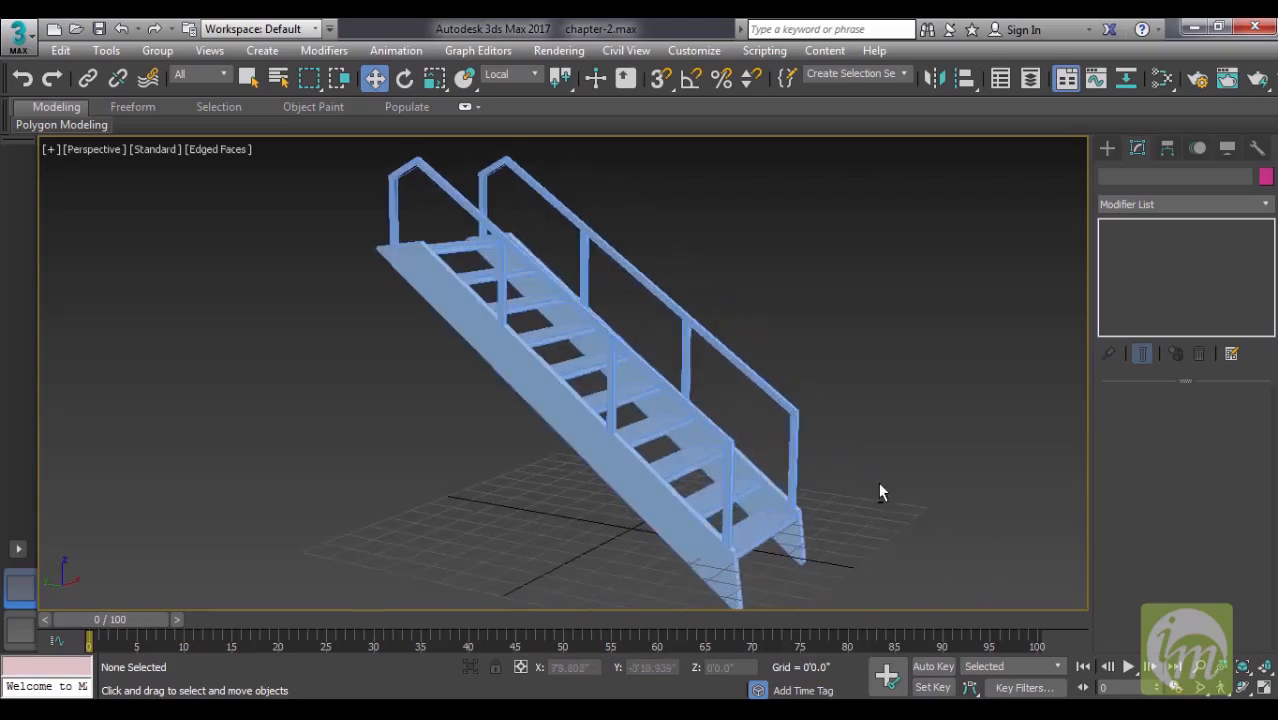